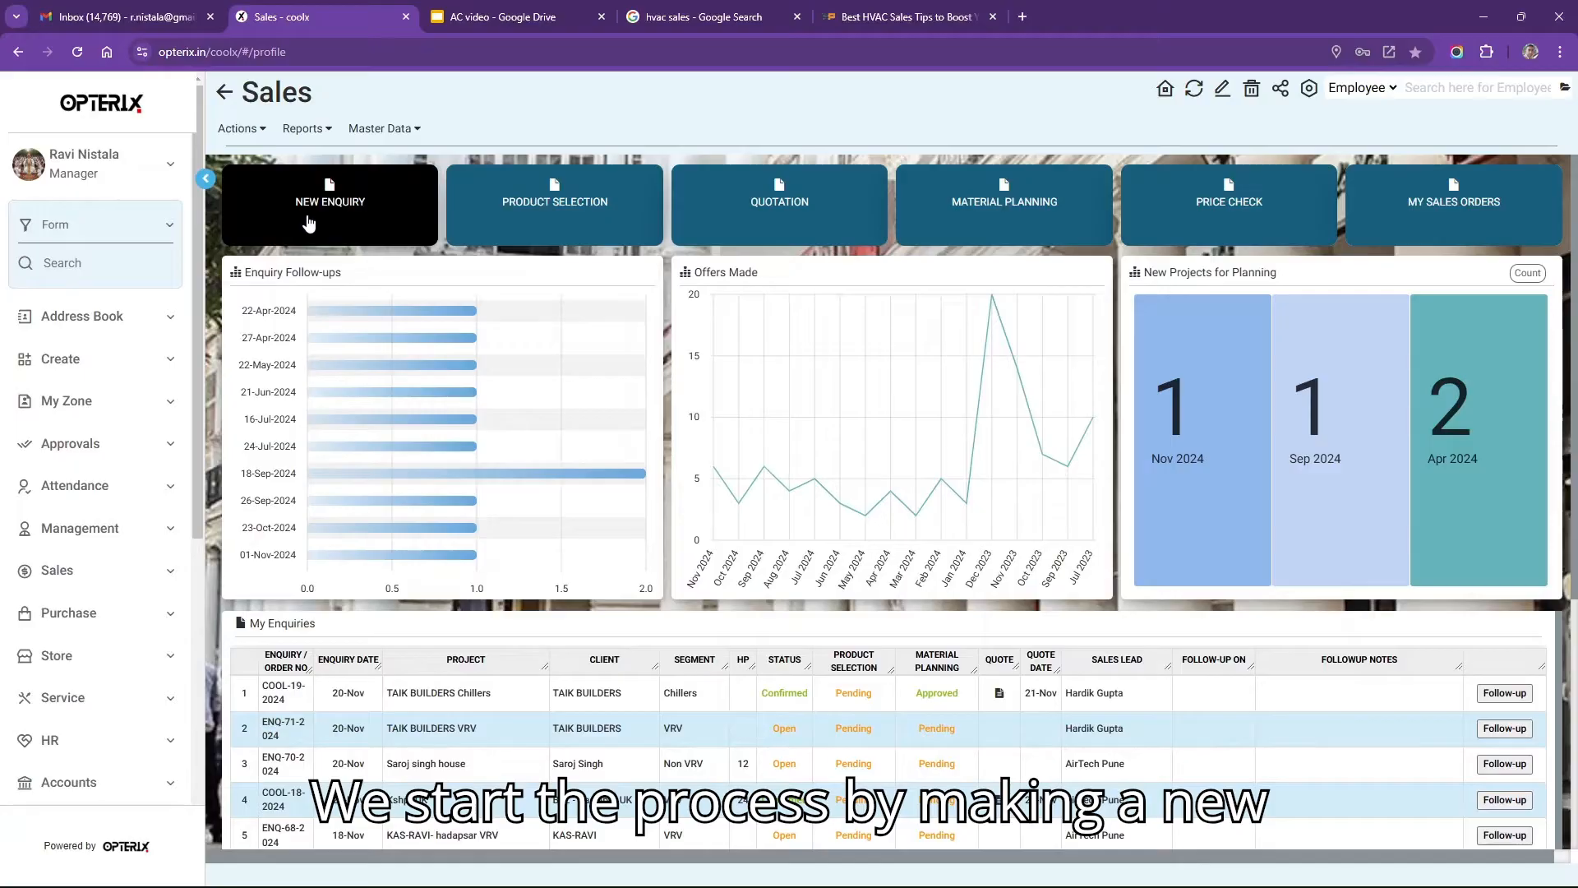
Open a blank Enquiry Editor from the NEW ENQUIRY tile on the Sales dashboard.
{"action": "left_click", "coordinate": [310, 222]}
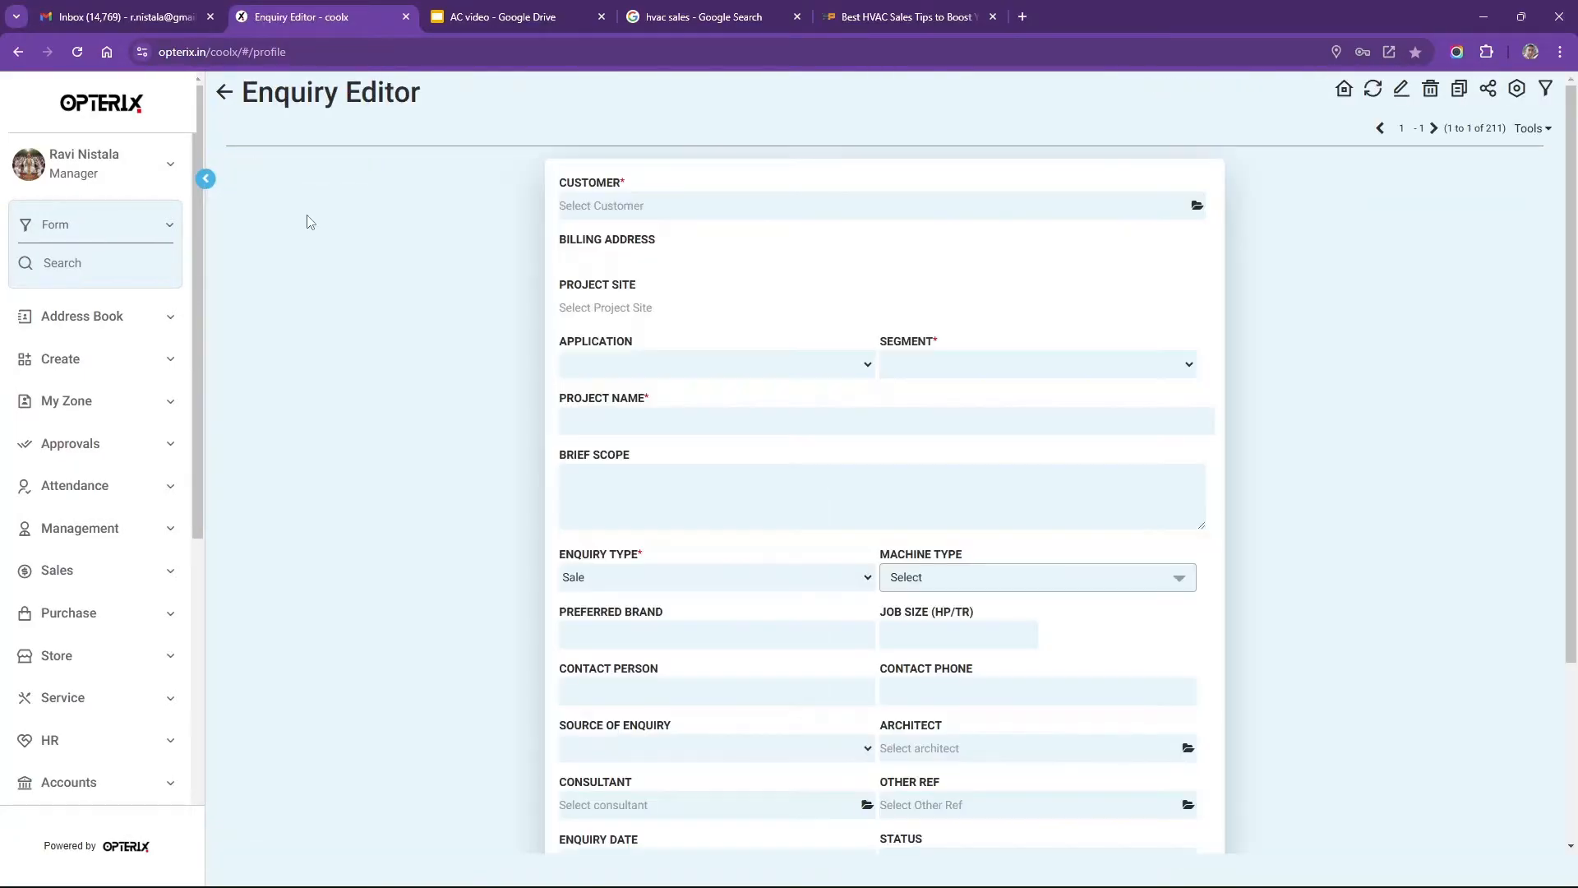
{"action": "left_click", "coordinate": [729, 201]}
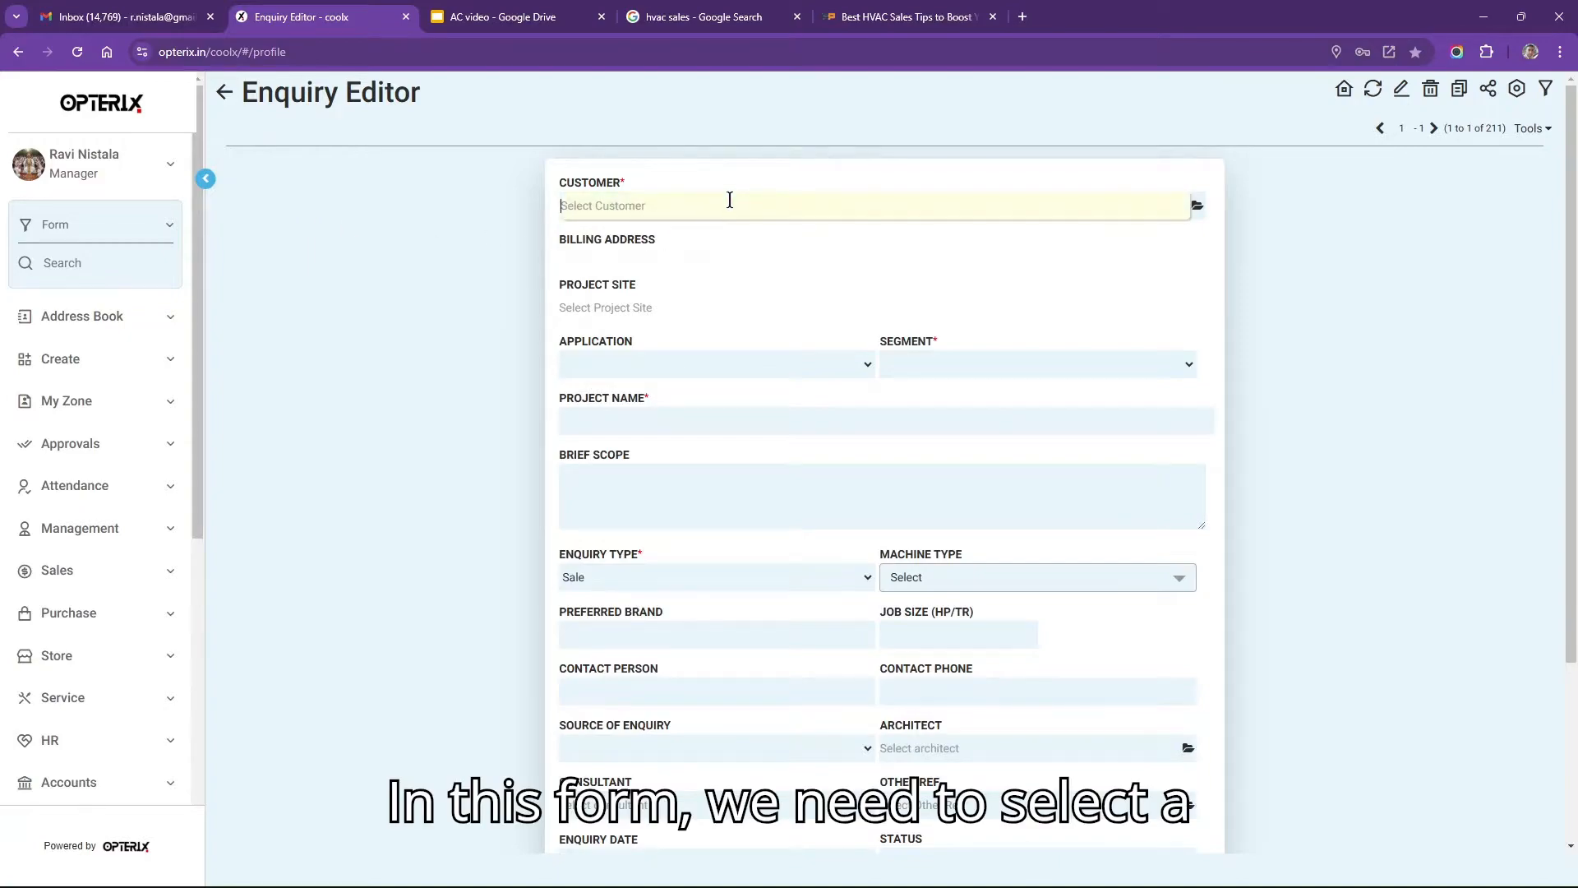
Search the customer lookup for the new customer by name, then close it.
{"action": "left_click", "coordinate": [1196, 208]}
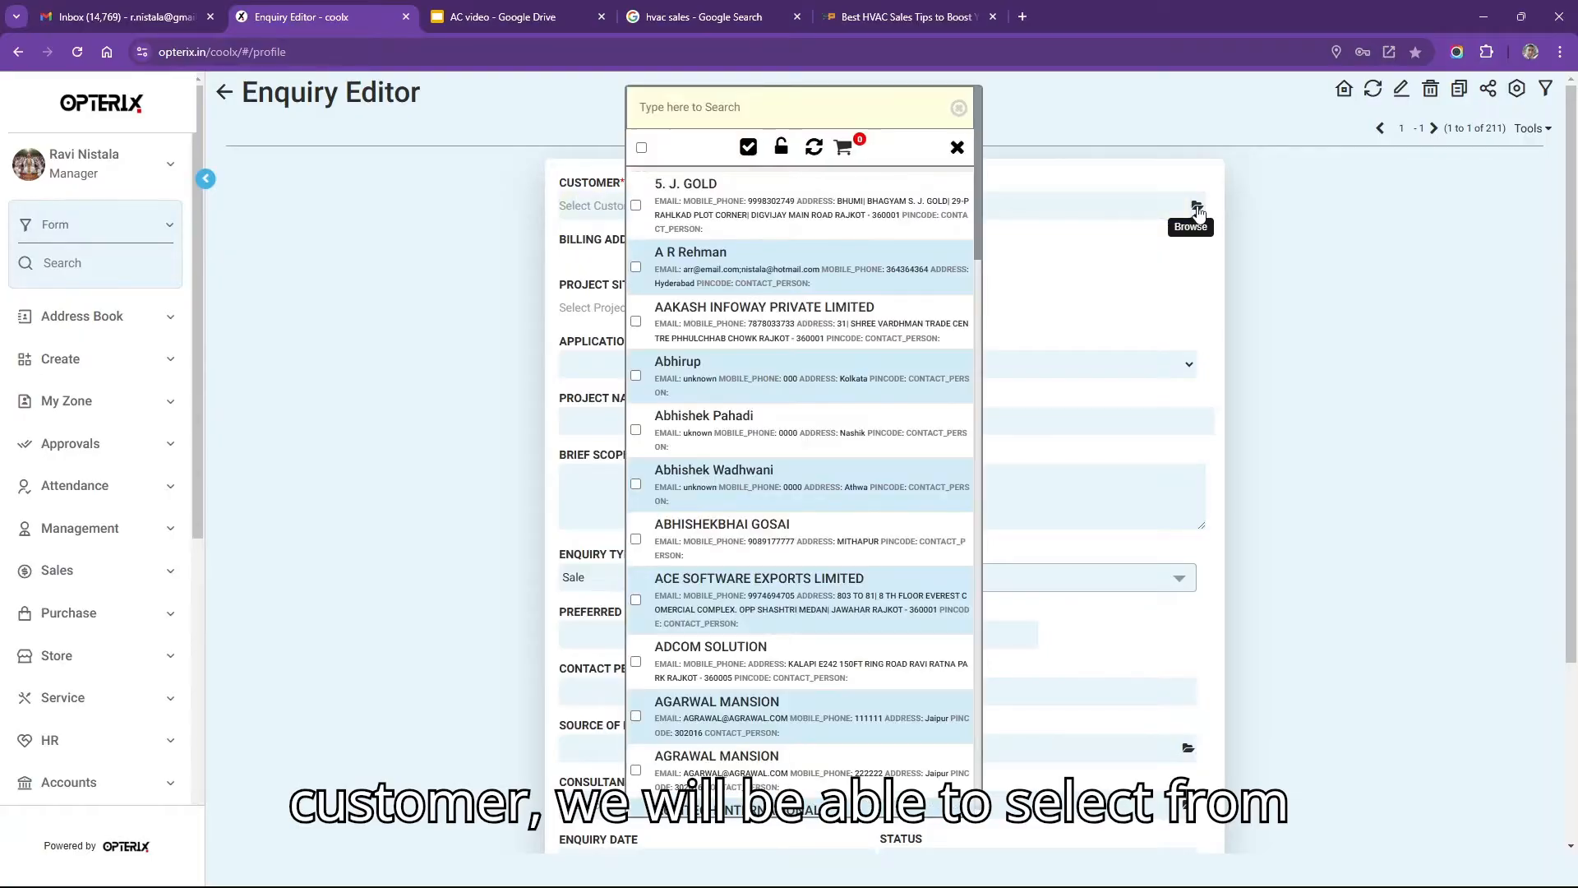
{"action": "left_click", "coordinate": [752, 105]}
{"action": "type", "text": "rame"}
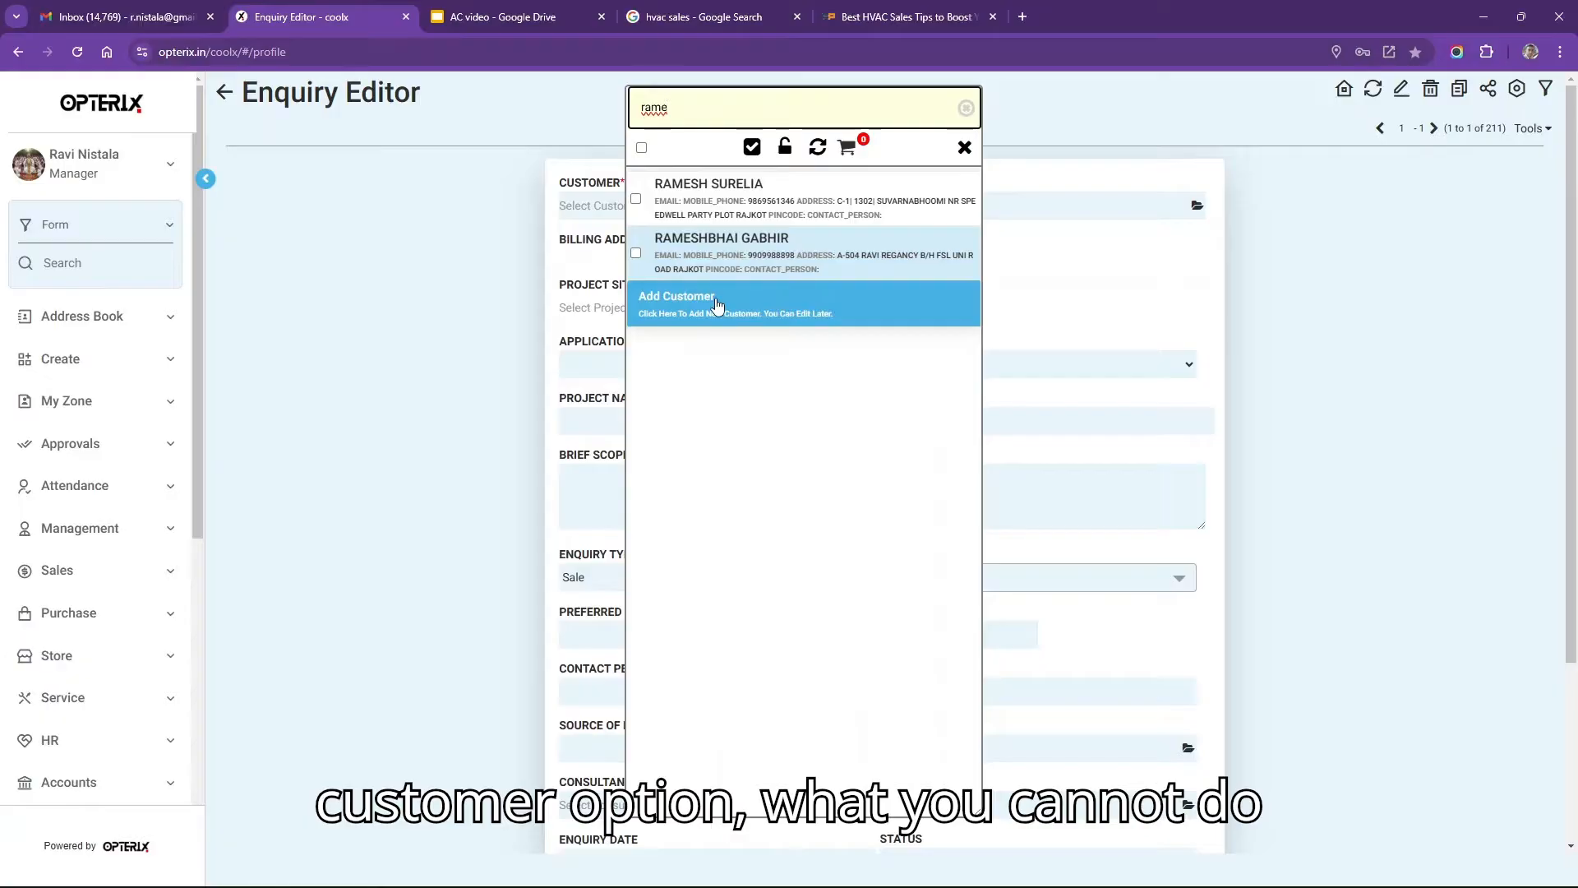
{"action": "left_click", "coordinate": [961, 147]}
Type the customer's name into Customer, set Application to Apartment, and browse for a match.
{"action": "left_click", "coordinate": [707, 205]}
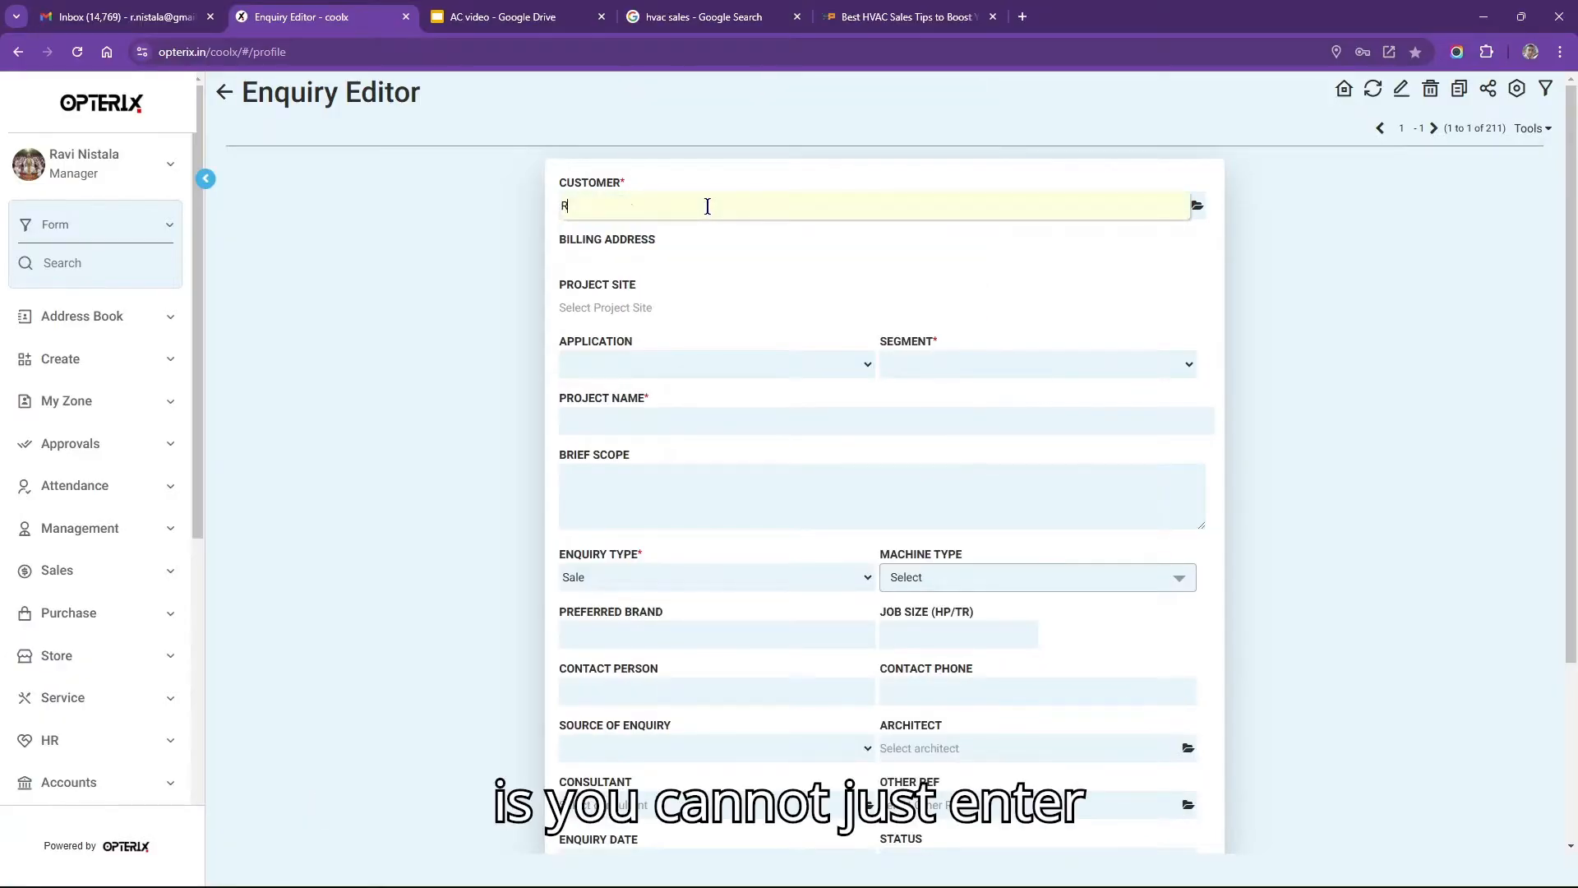
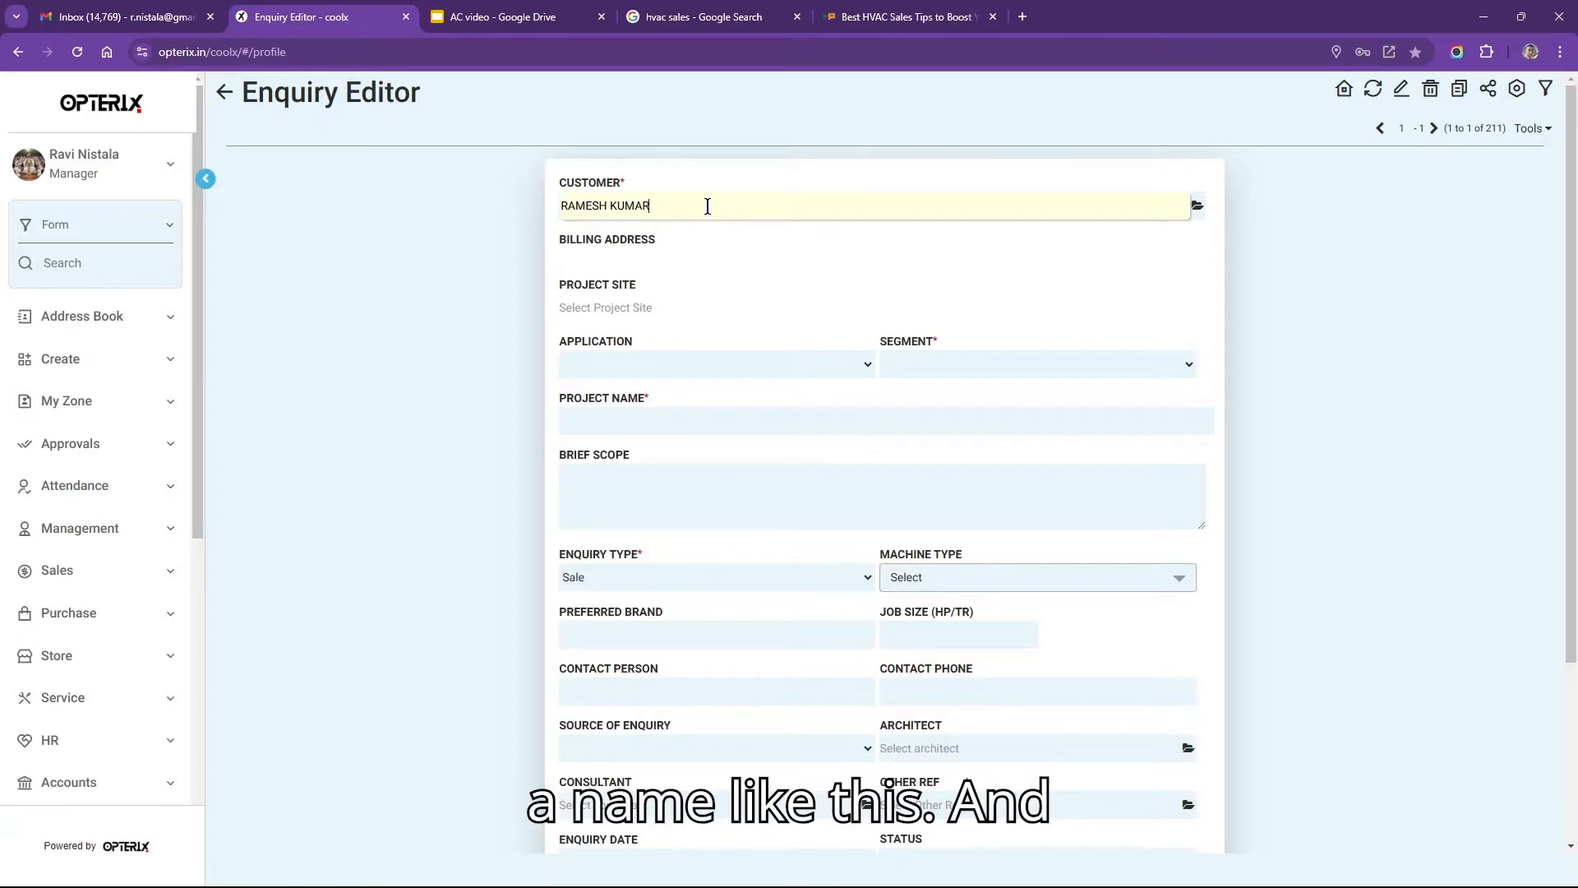
{"action": "left_click", "coordinate": [722, 368]}
{"action": "left_click", "coordinate": [728, 452]}
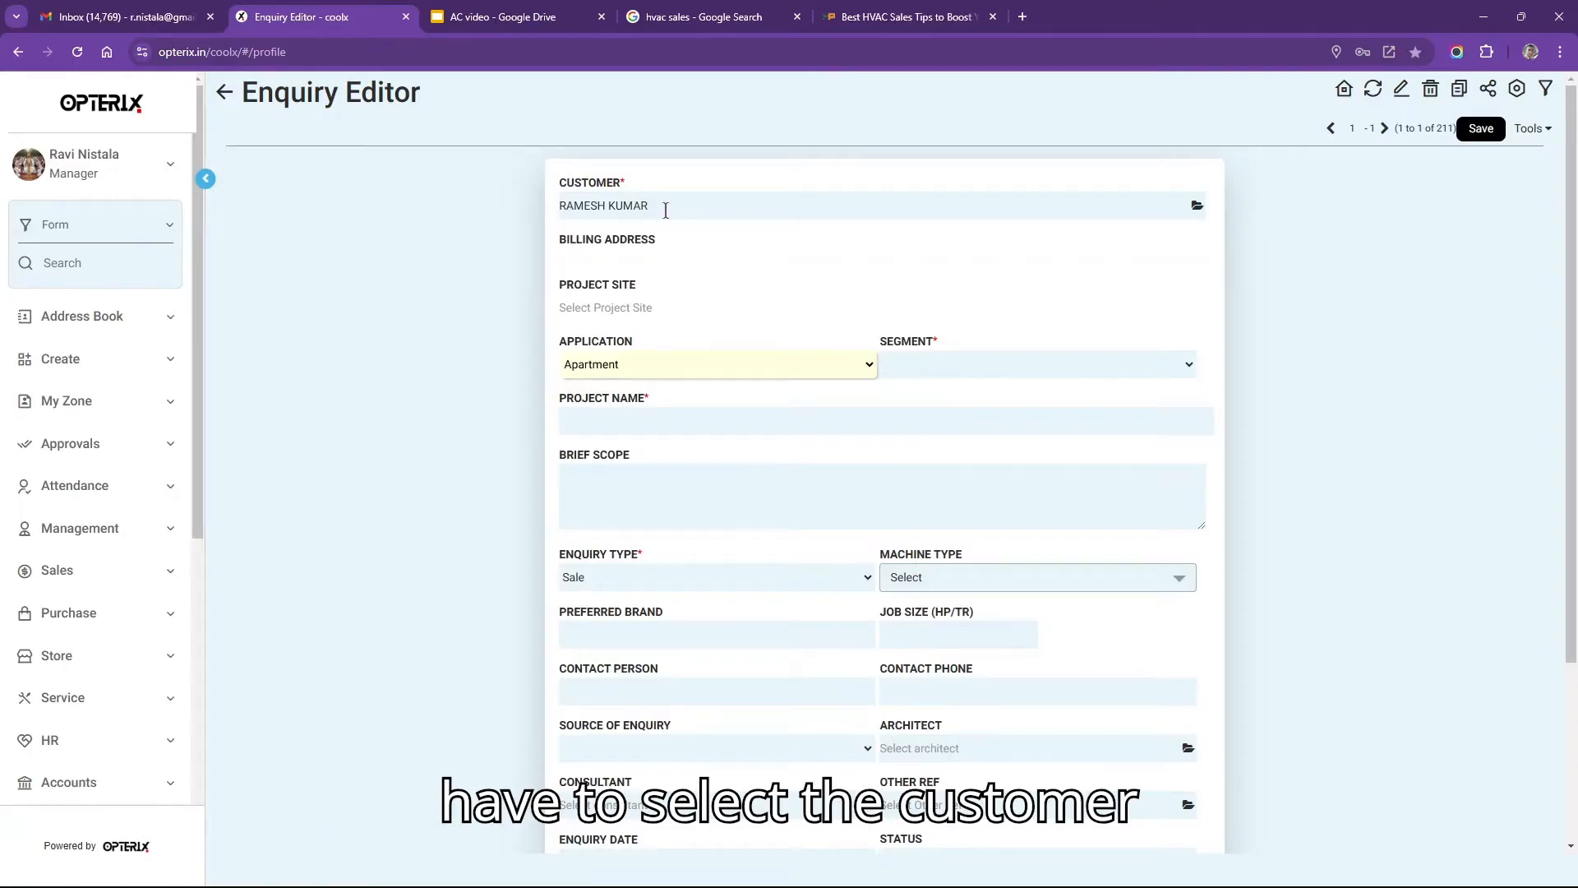
{"action": "left_click", "coordinate": [1197, 206]}
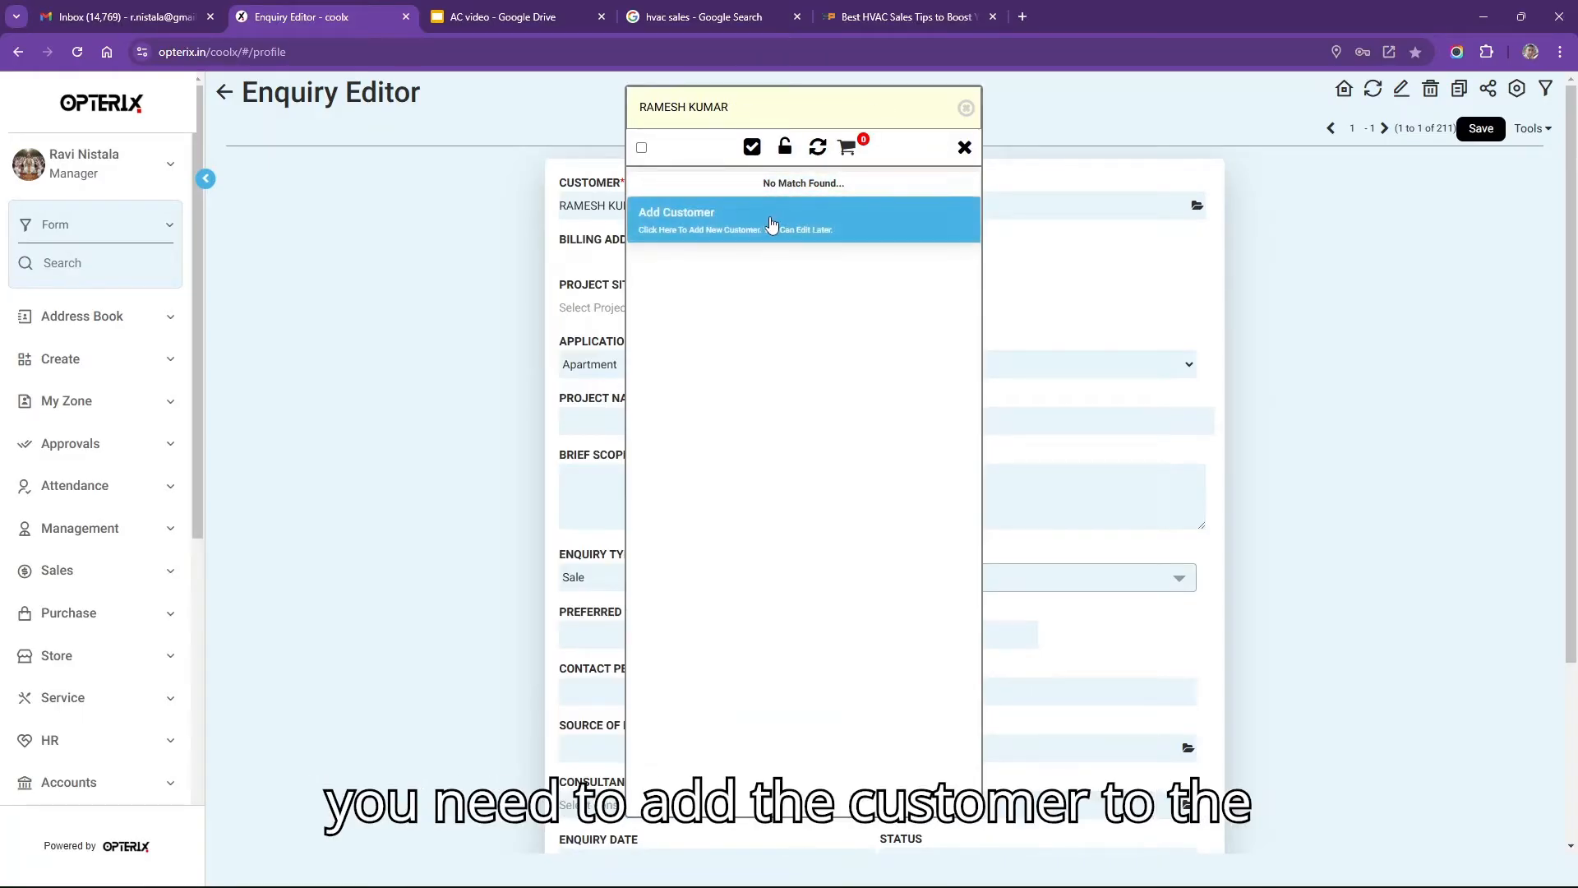
Create the new customer record with Regular status, billing address and contact details, and save it.
{"action": "left_click", "coordinate": [684, 219]}
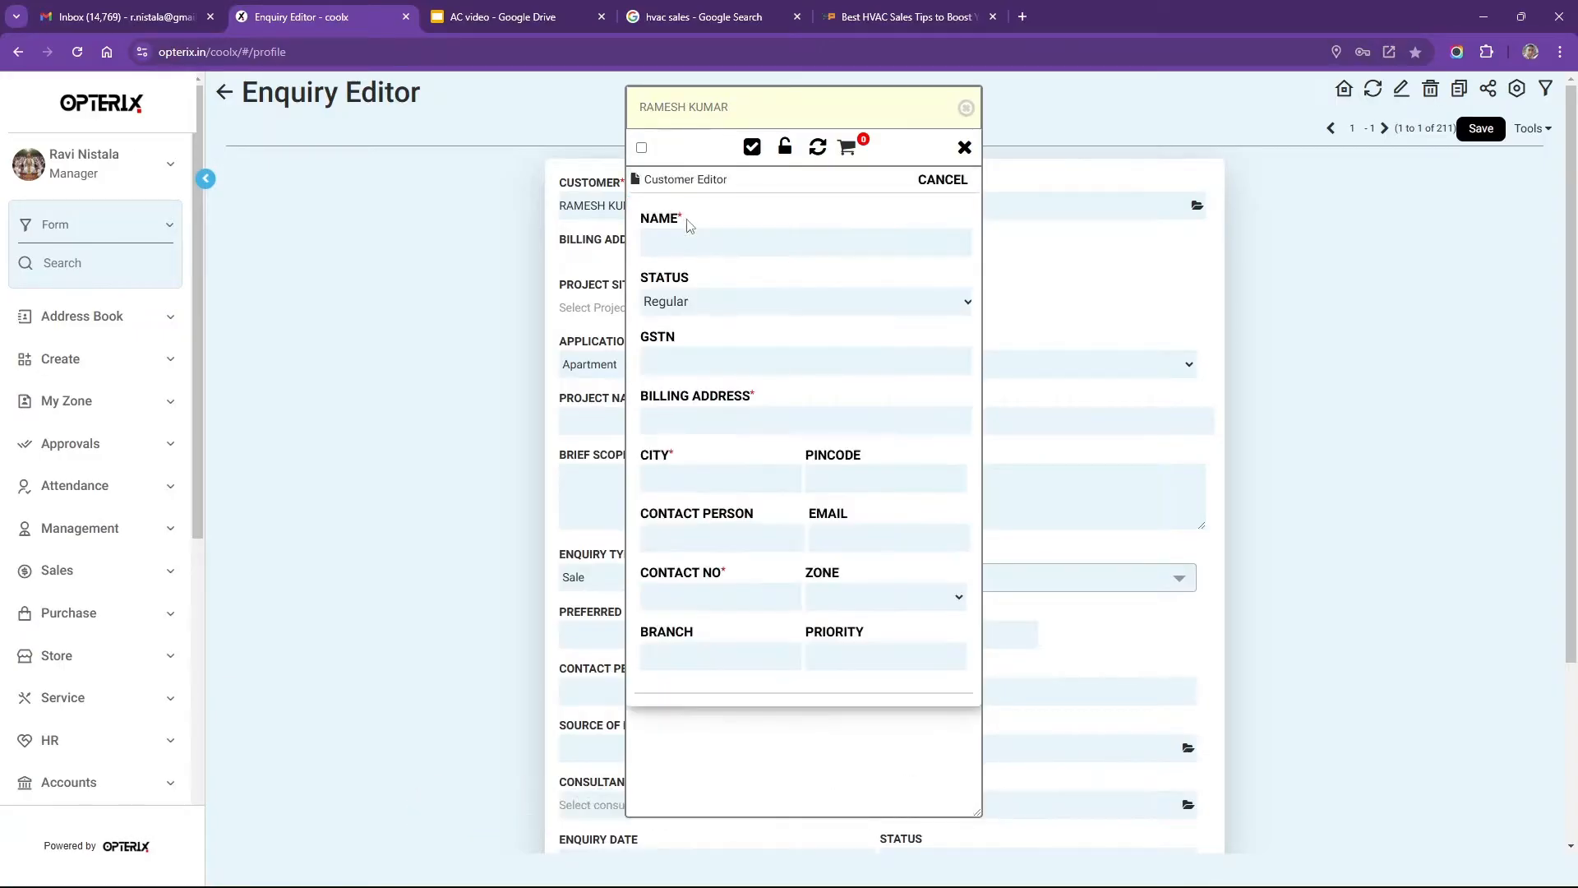
{"action": "left_click", "coordinate": [720, 240]}
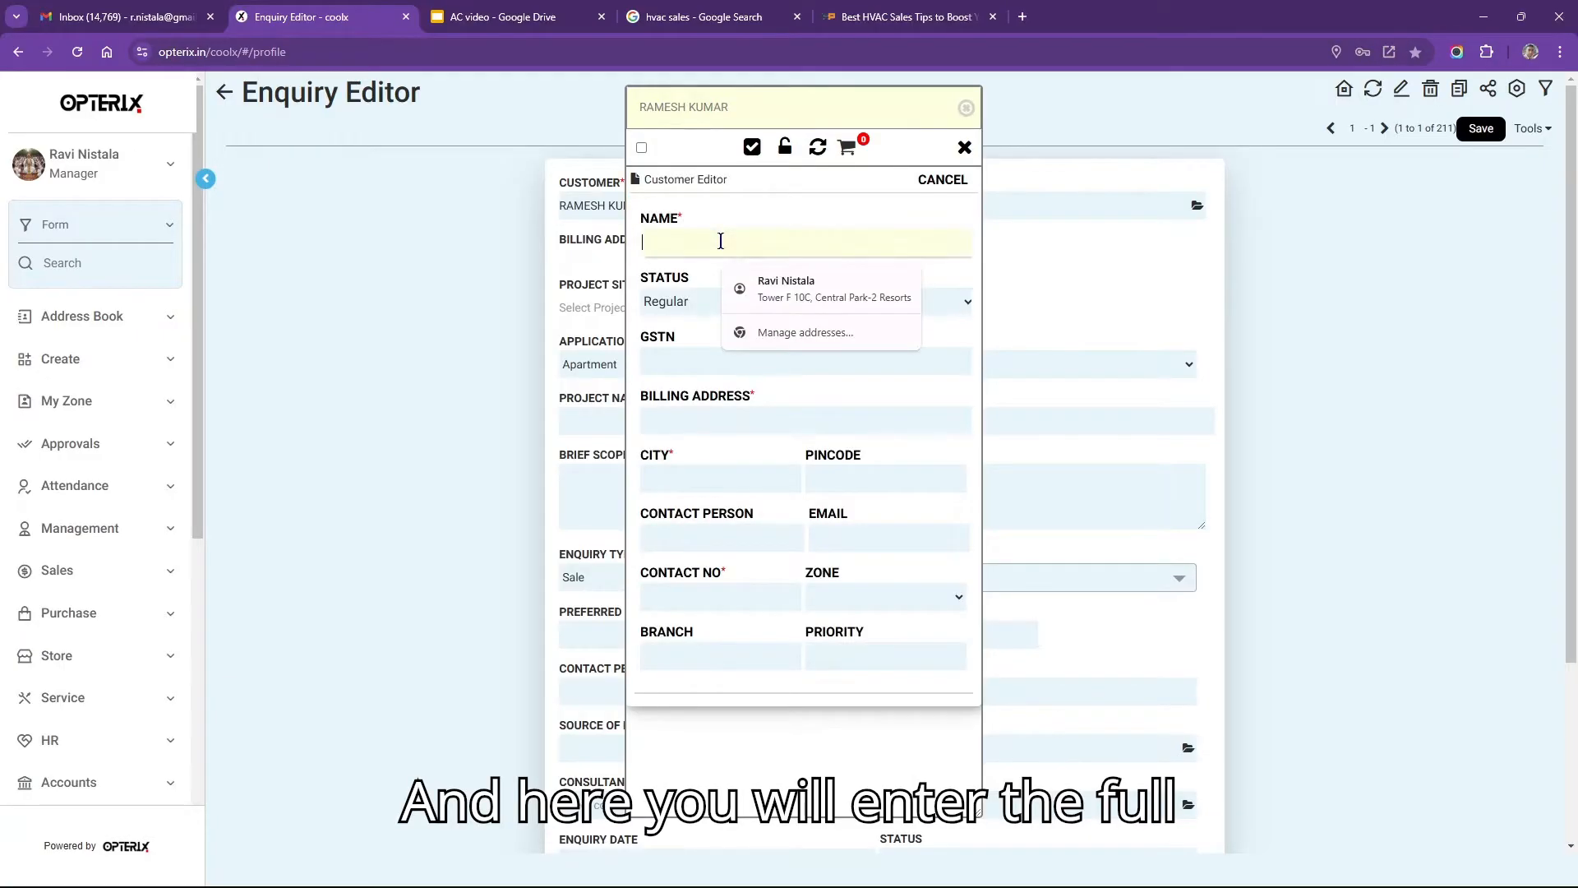
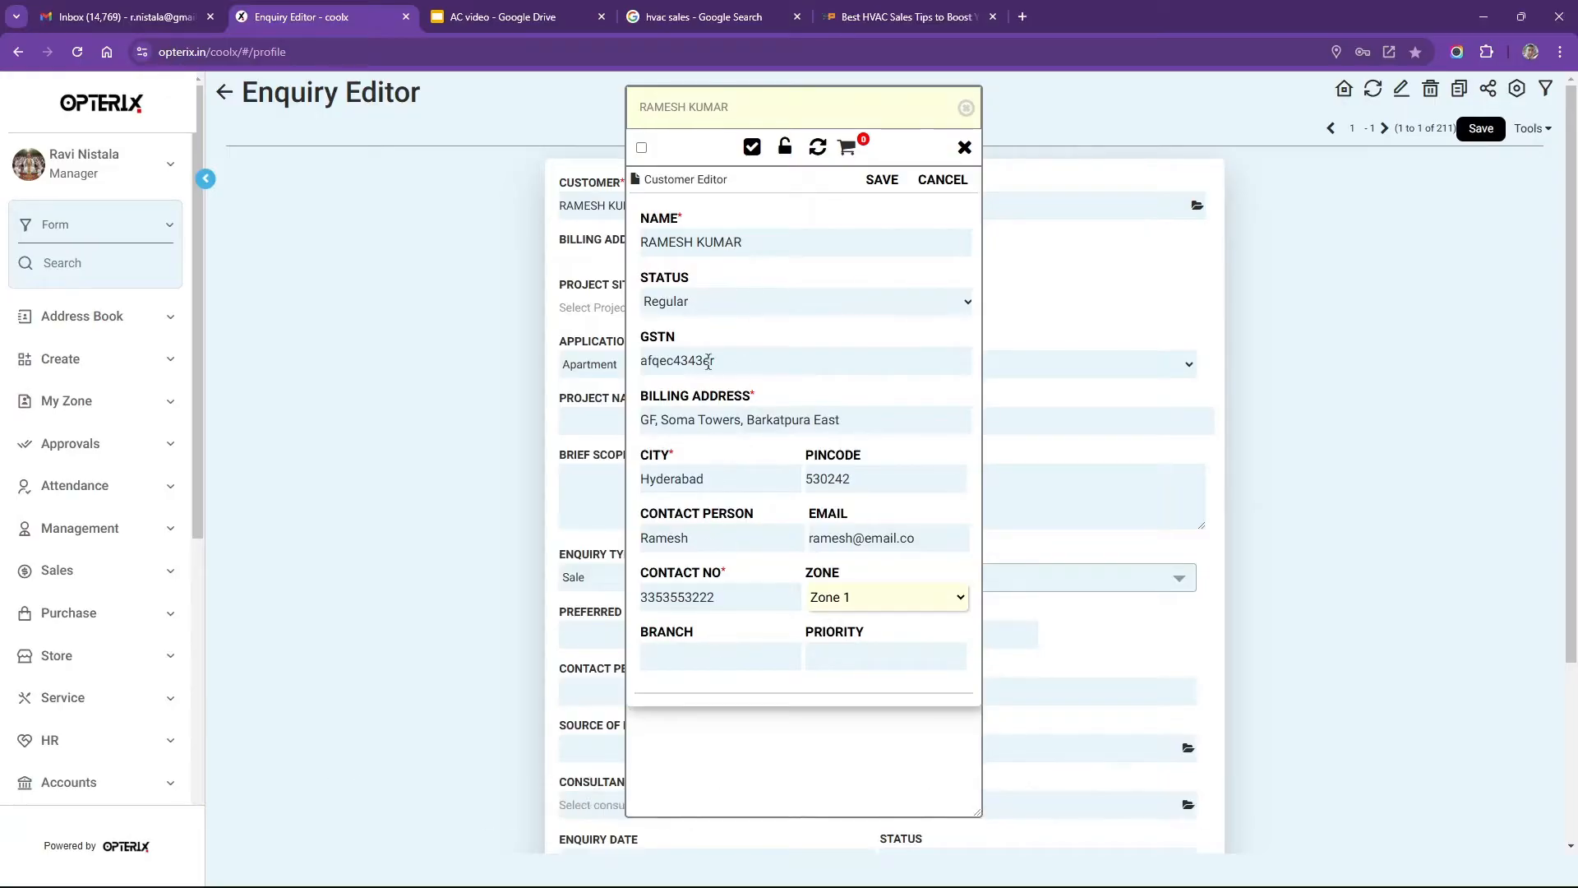
{"action": "left_click", "coordinate": [697, 303]}
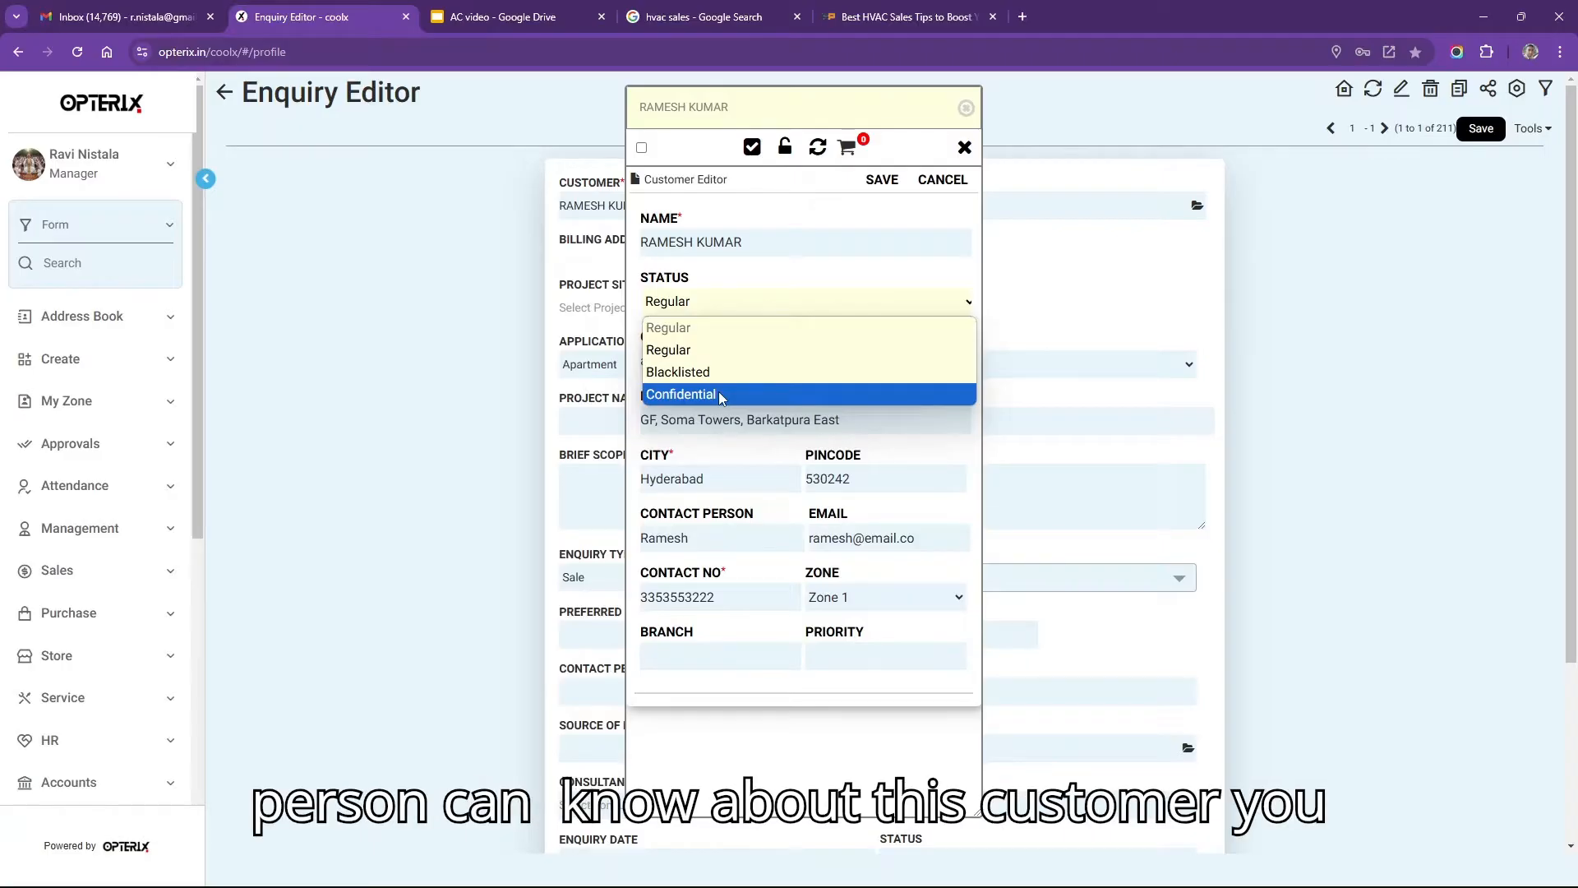
{"action": "left_click", "coordinate": [732, 289]}
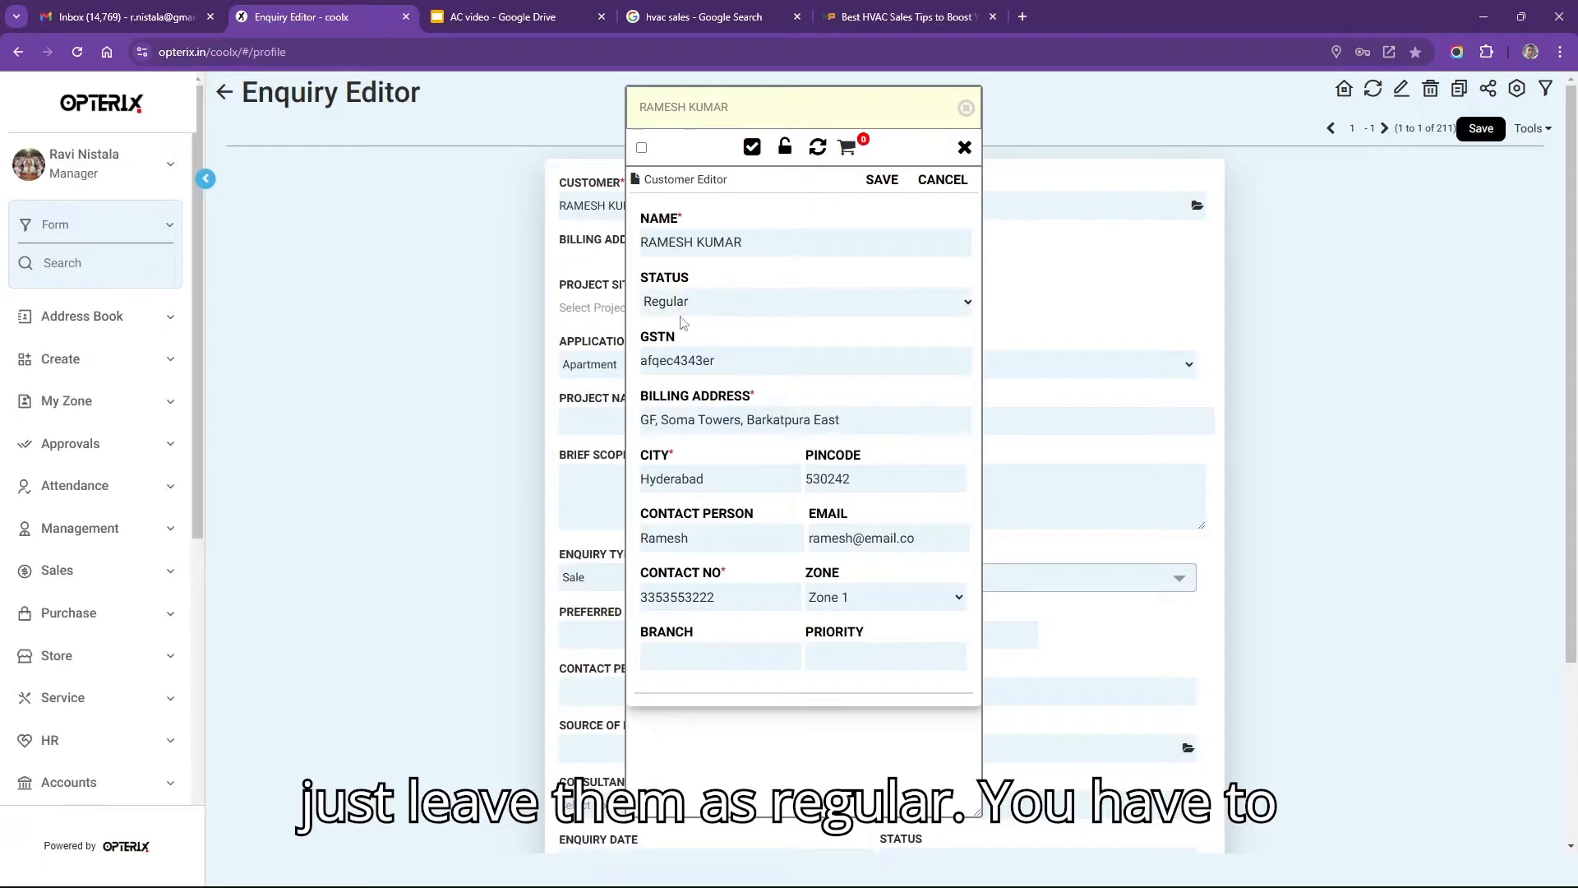
{"action": "left_click_drag", "start_coordinate": [769, 390], "coordinate": [744, 394]}
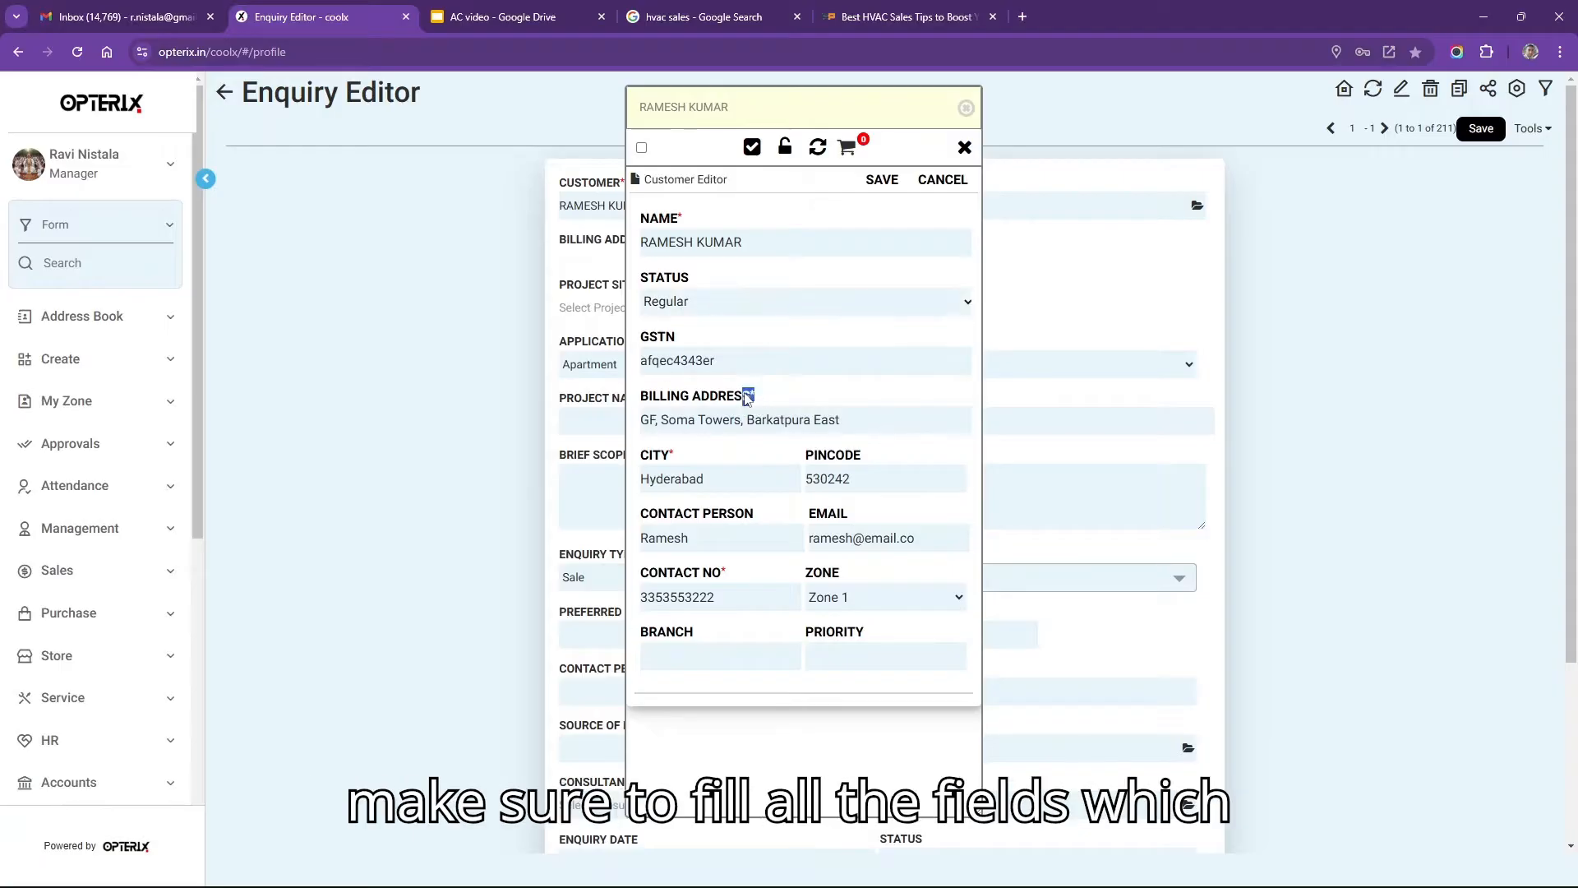
{"action": "left_click", "coordinate": [754, 399]}
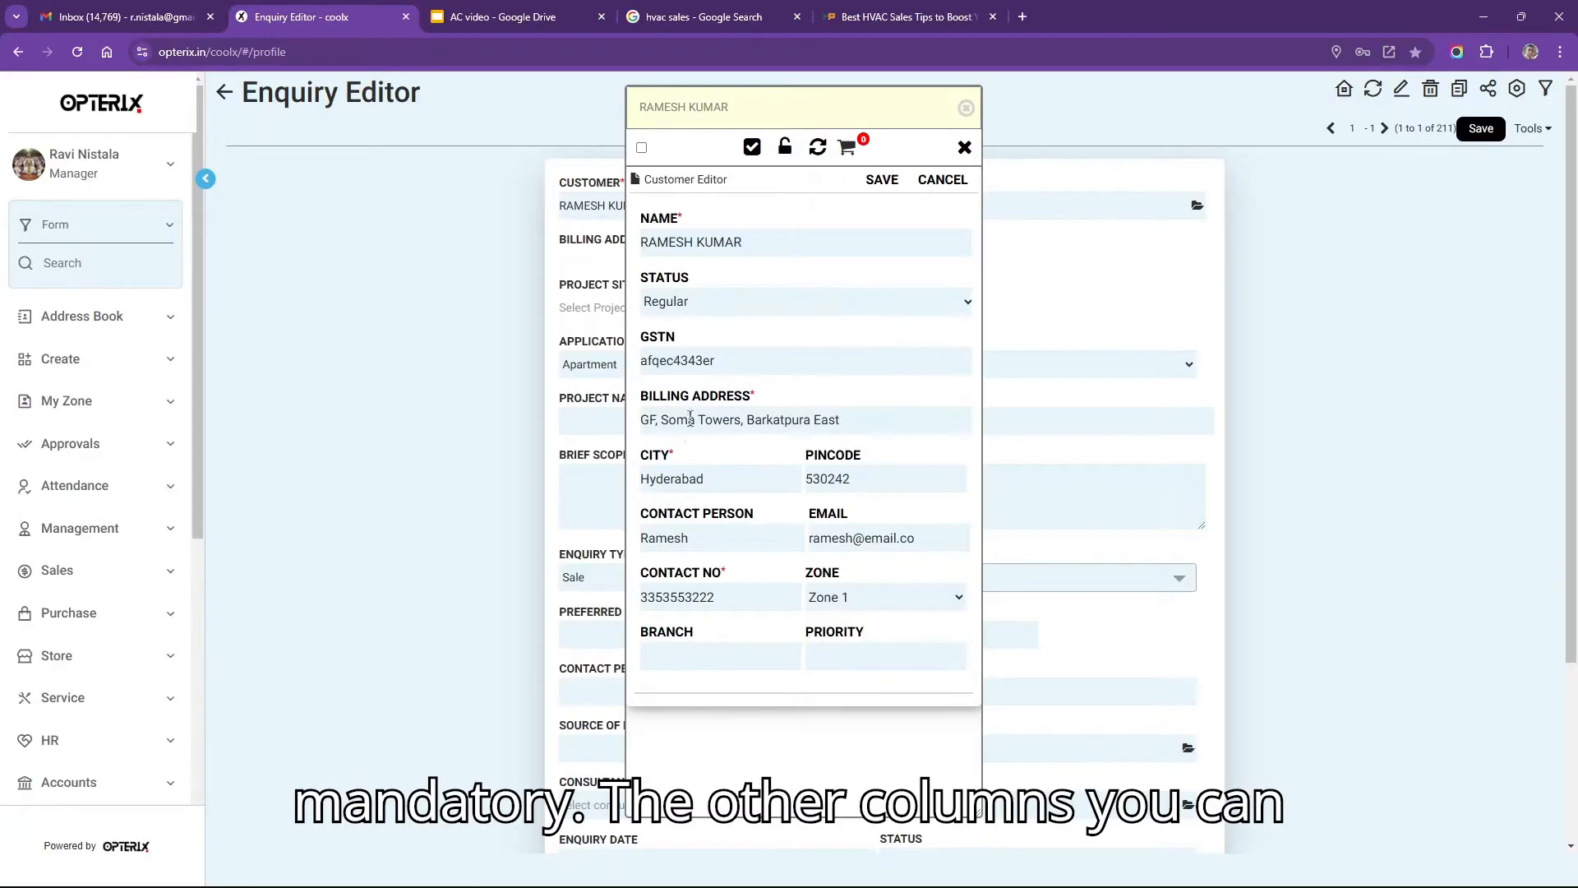
{"action": "left_click", "coordinate": [697, 655]}
{"action": "left_click", "coordinate": [905, 659]}
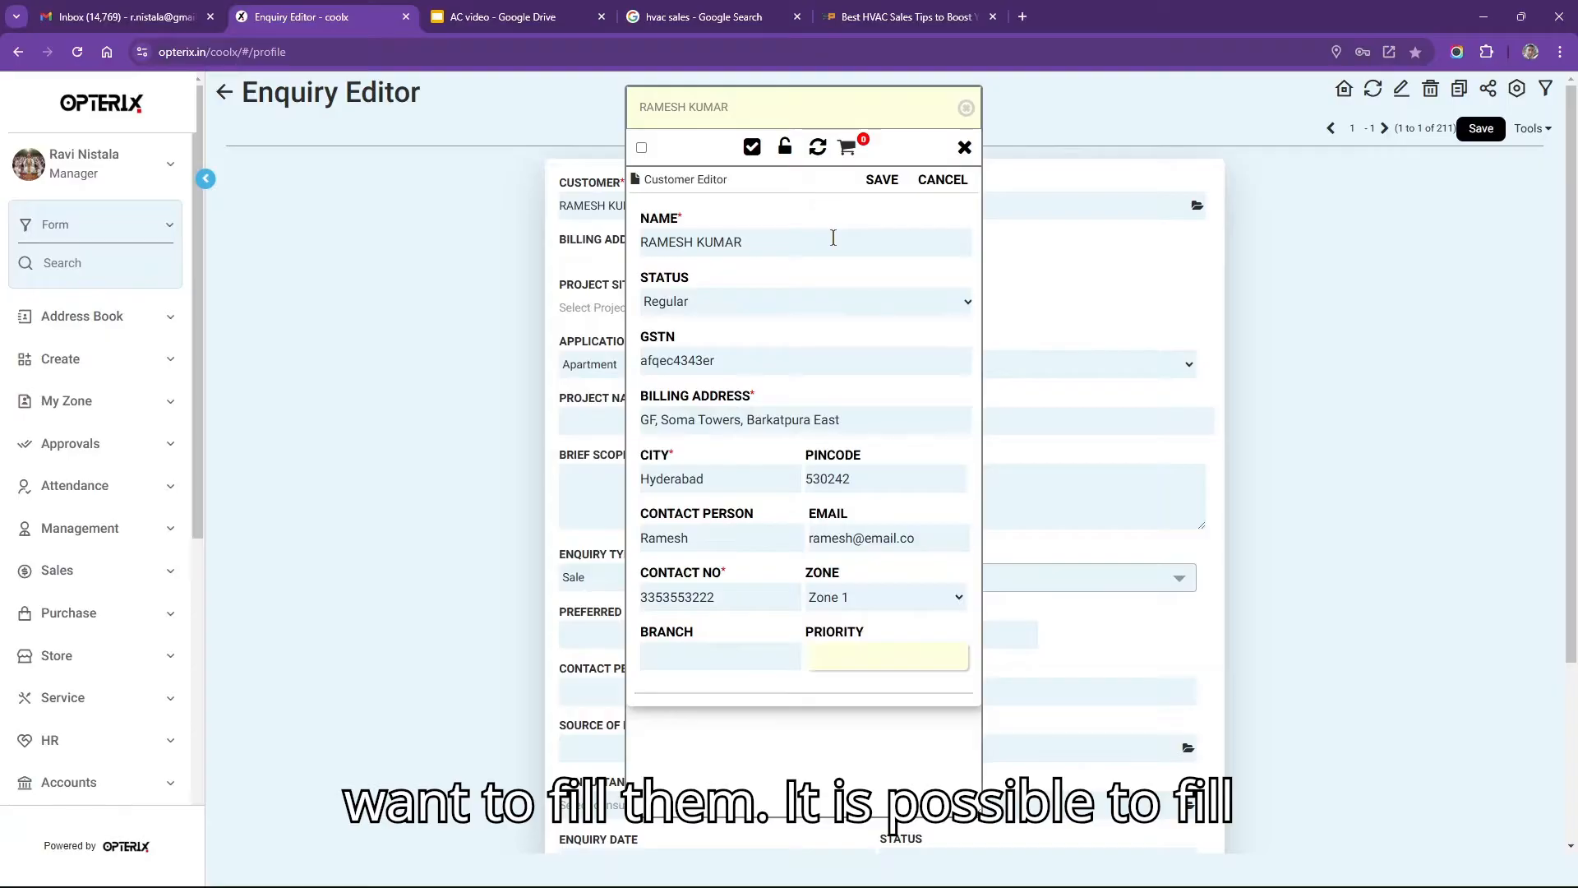
{"action": "left_click", "coordinate": [882, 183]}
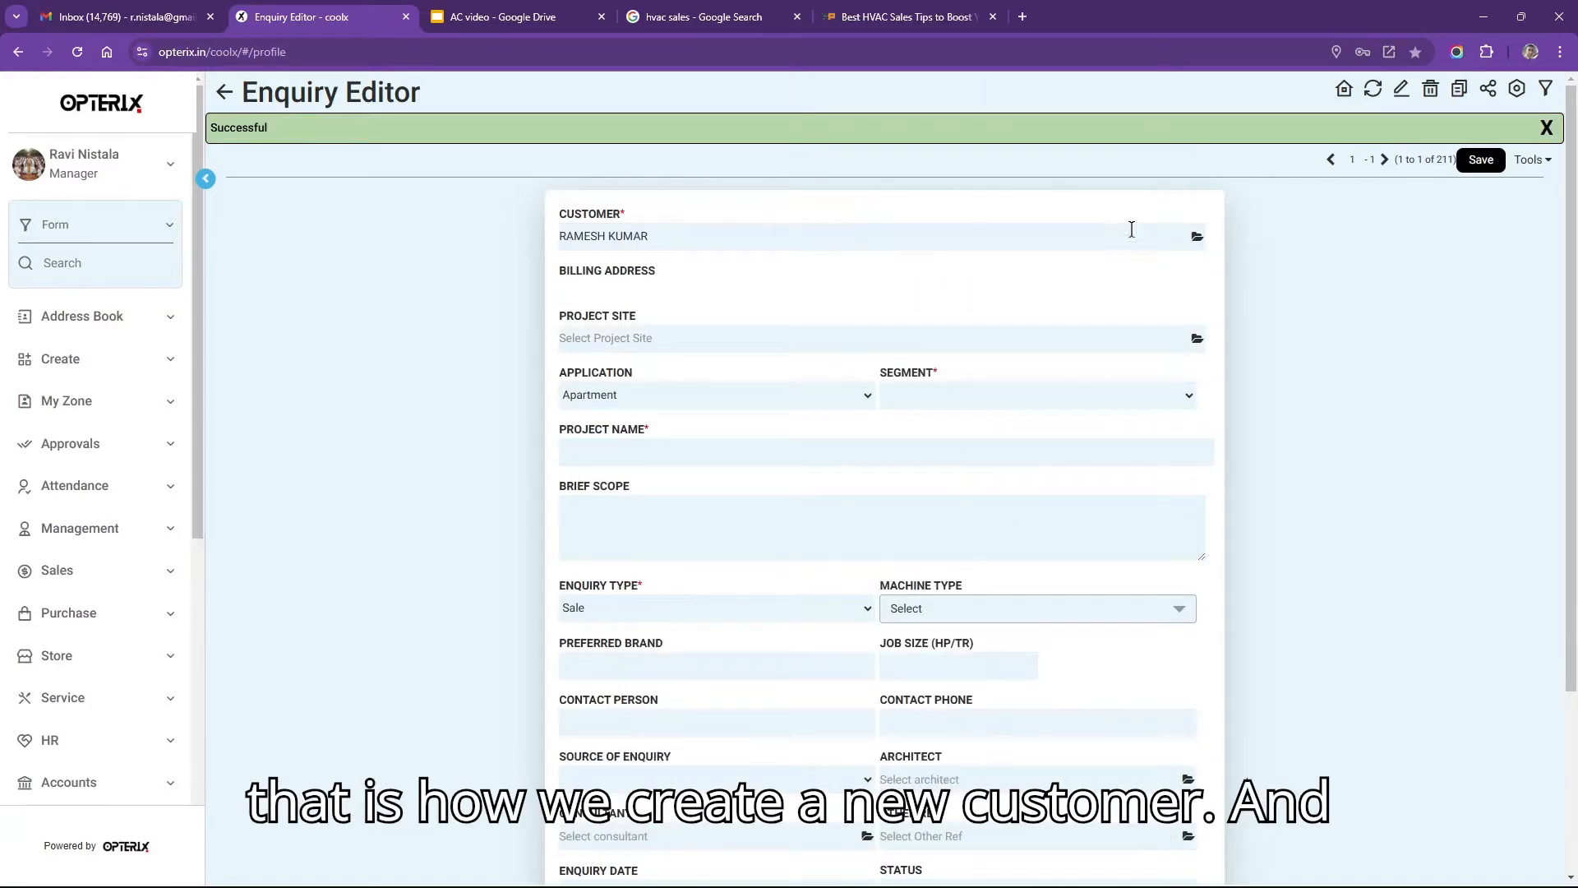
Pick the newly saved customer in the lookup so its billing address auto-fills.
{"action": "left_click", "coordinate": [1196, 239]}
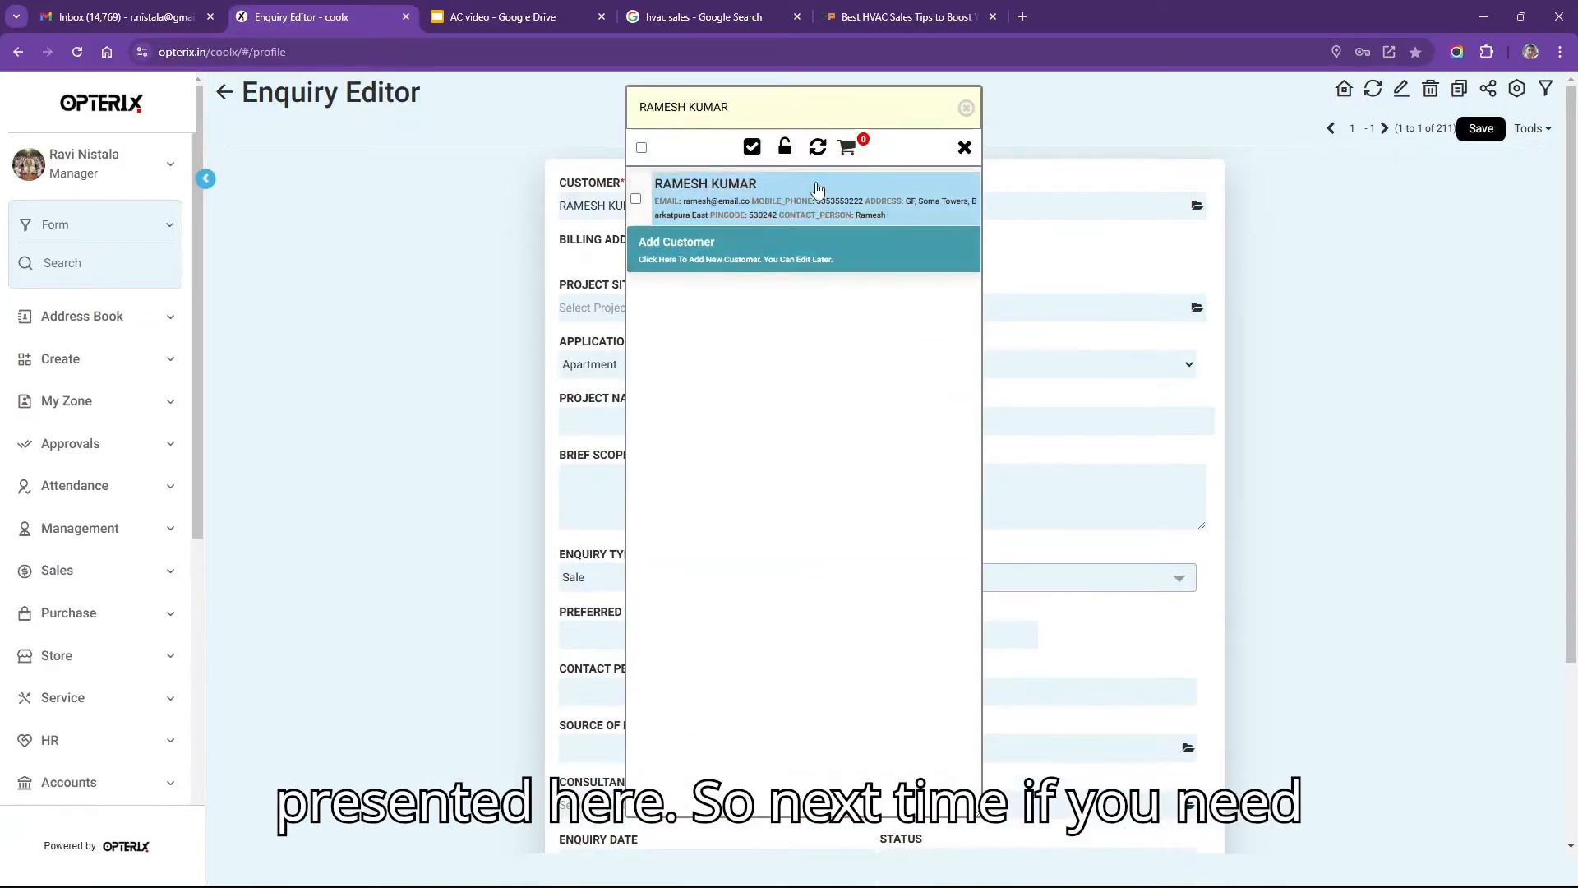
{"action": "left_click", "coordinate": [814, 191]}
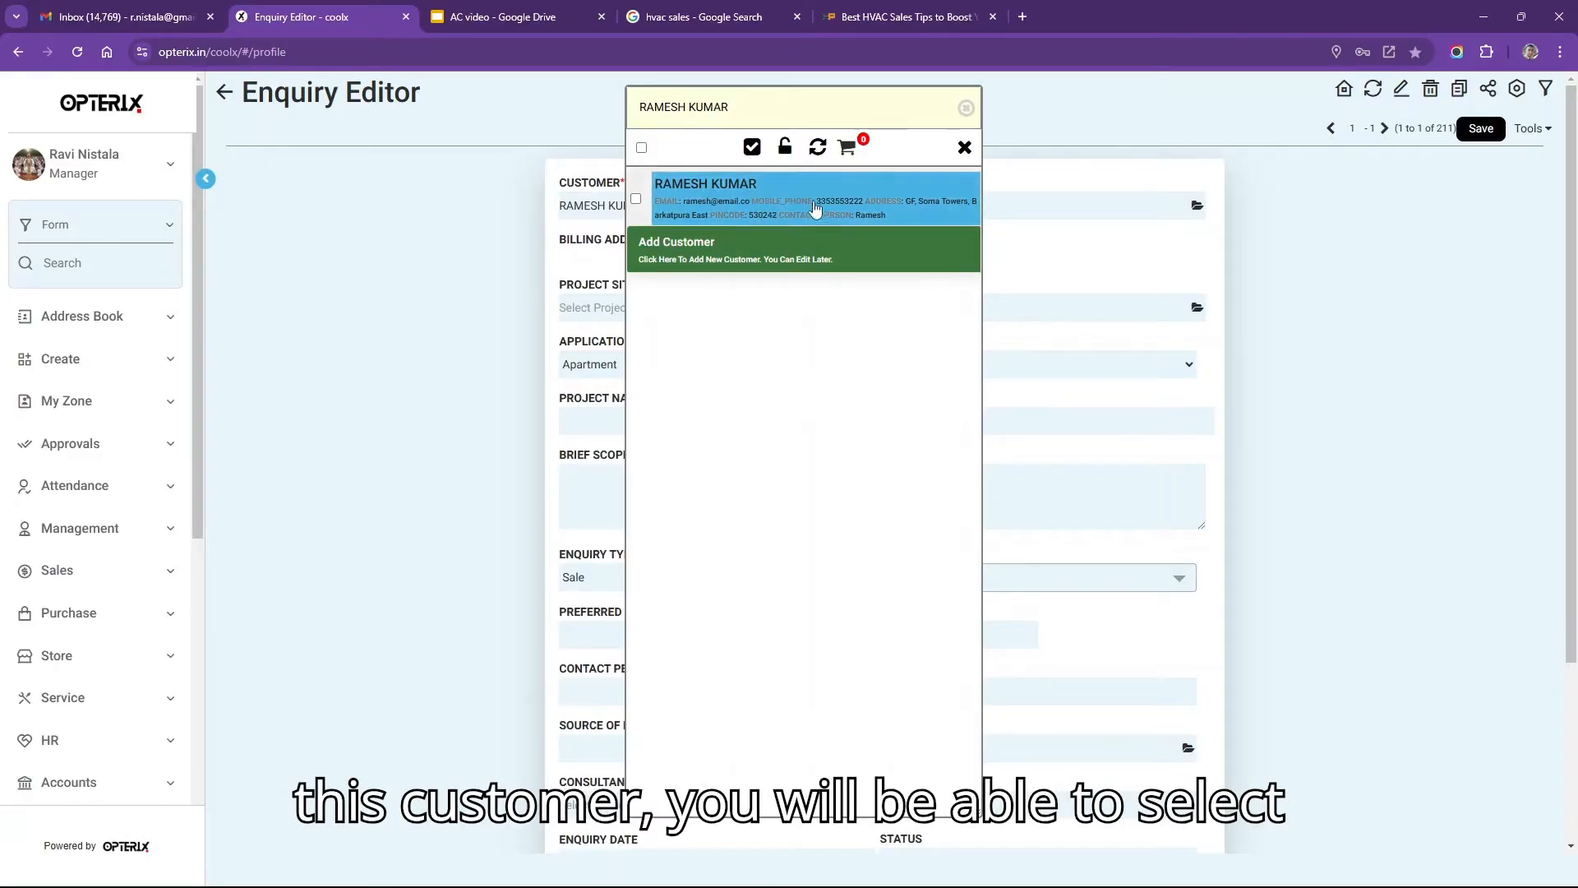
{"action": "left_click", "coordinate": [816, 206]}
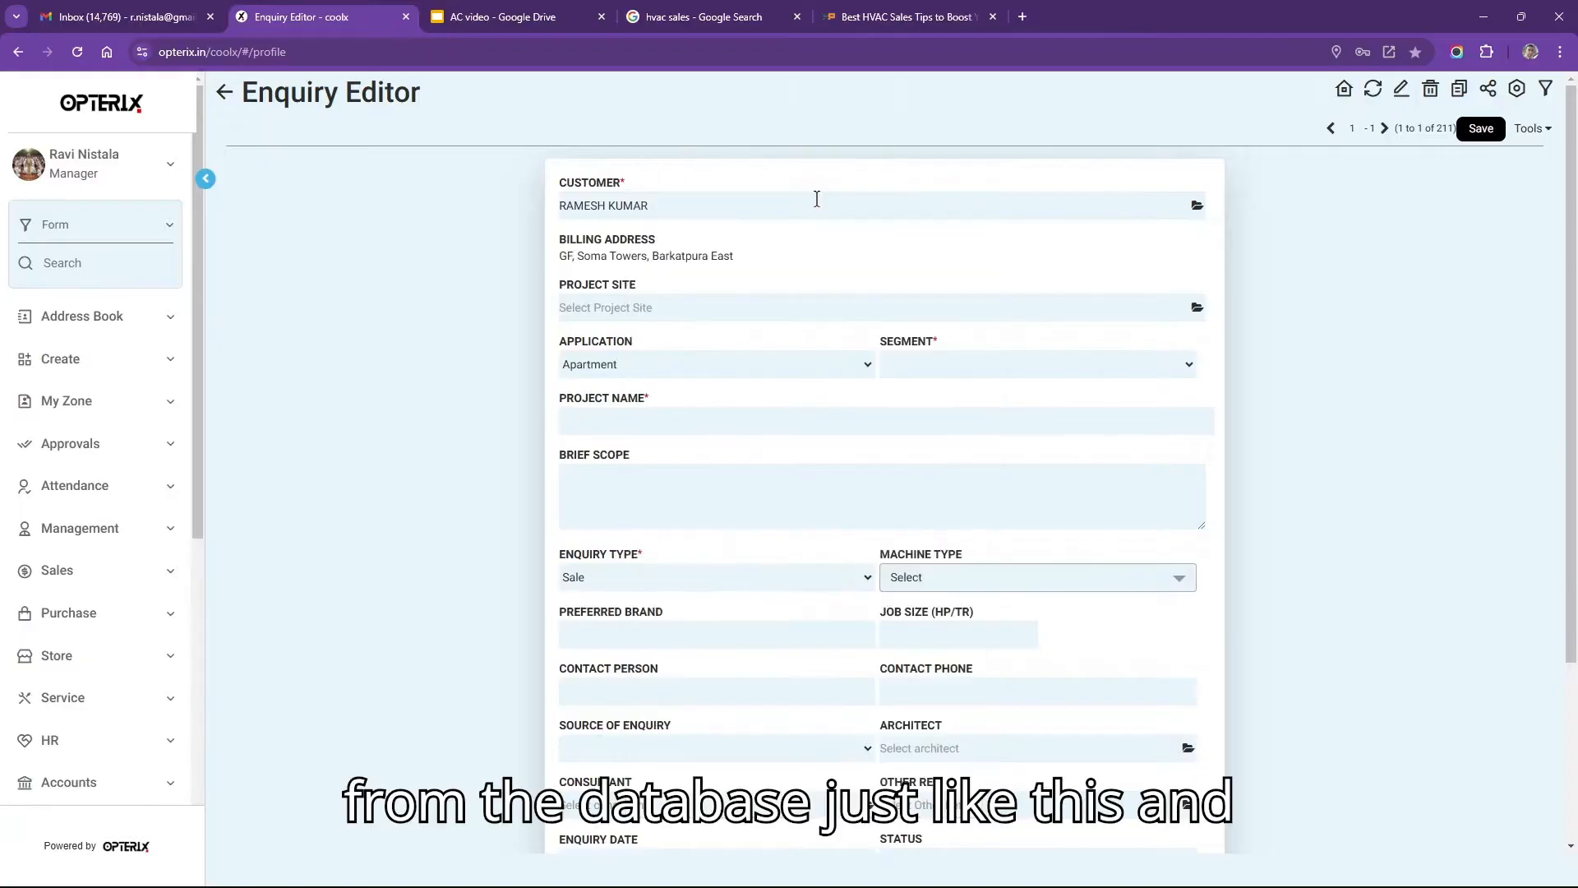
{"action": "triple_click", "coordinate": [774, 255]}
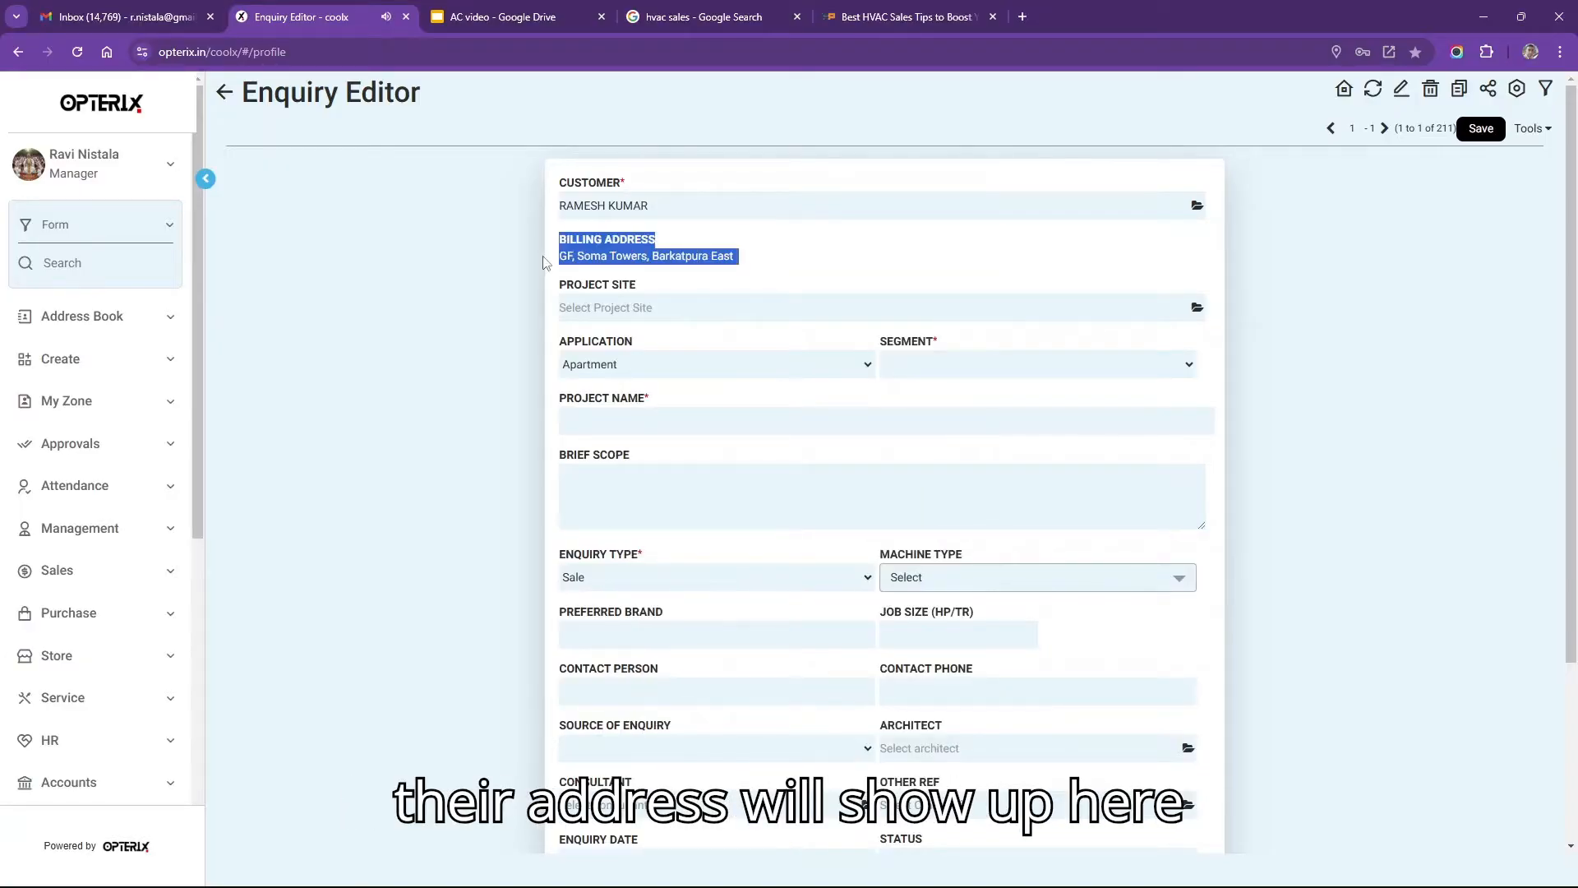
{"action": "left_click", "coordinate": [769, 257]}
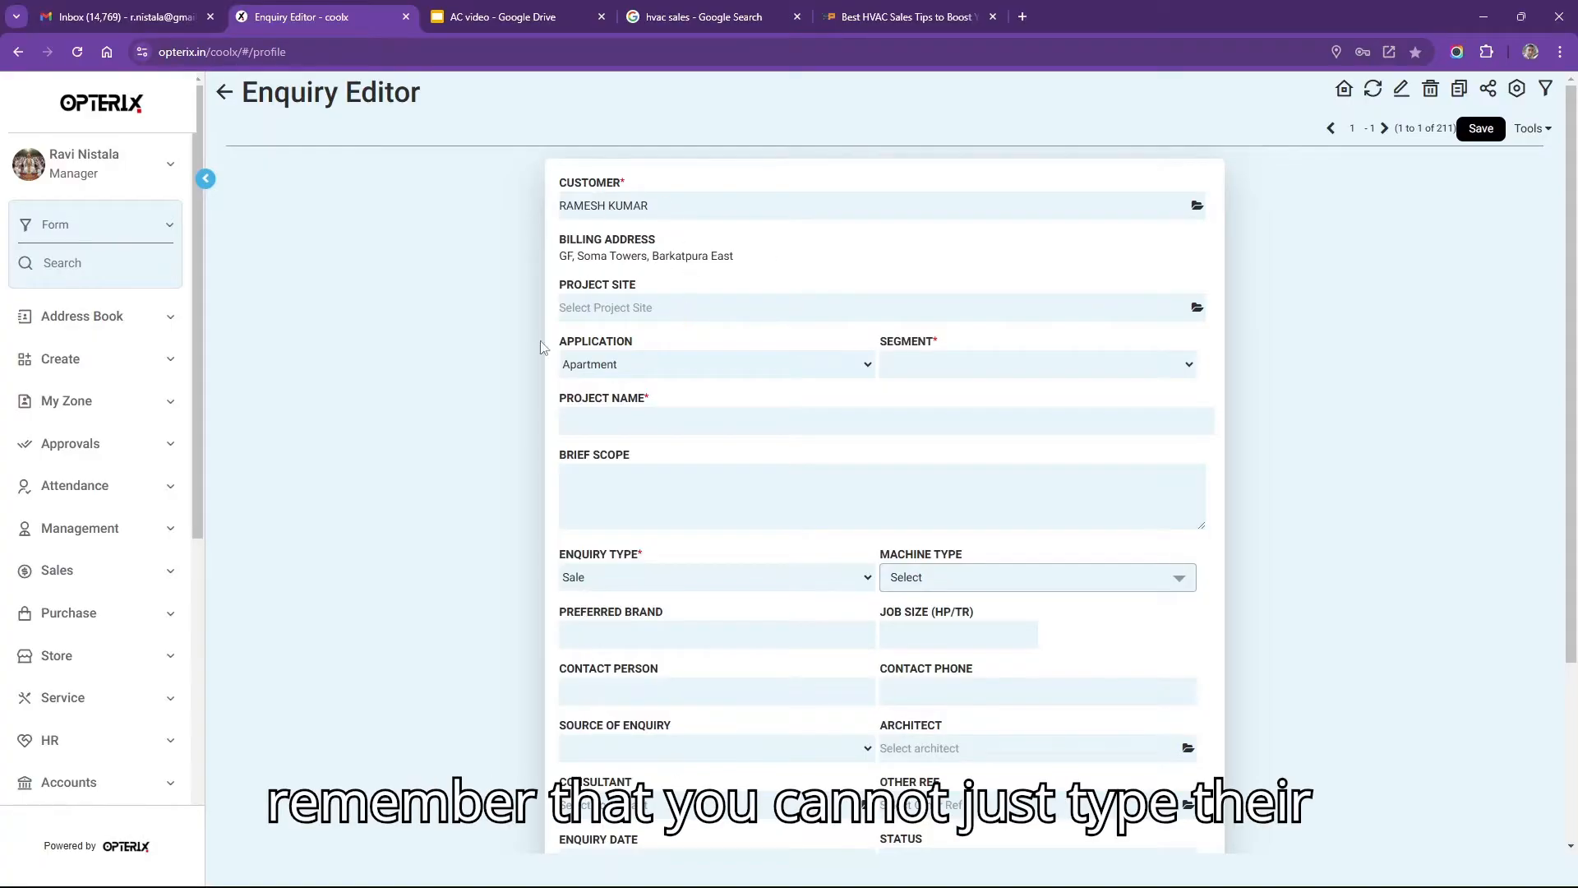
{"action": "left_click", "coordinate": [653, 309]}
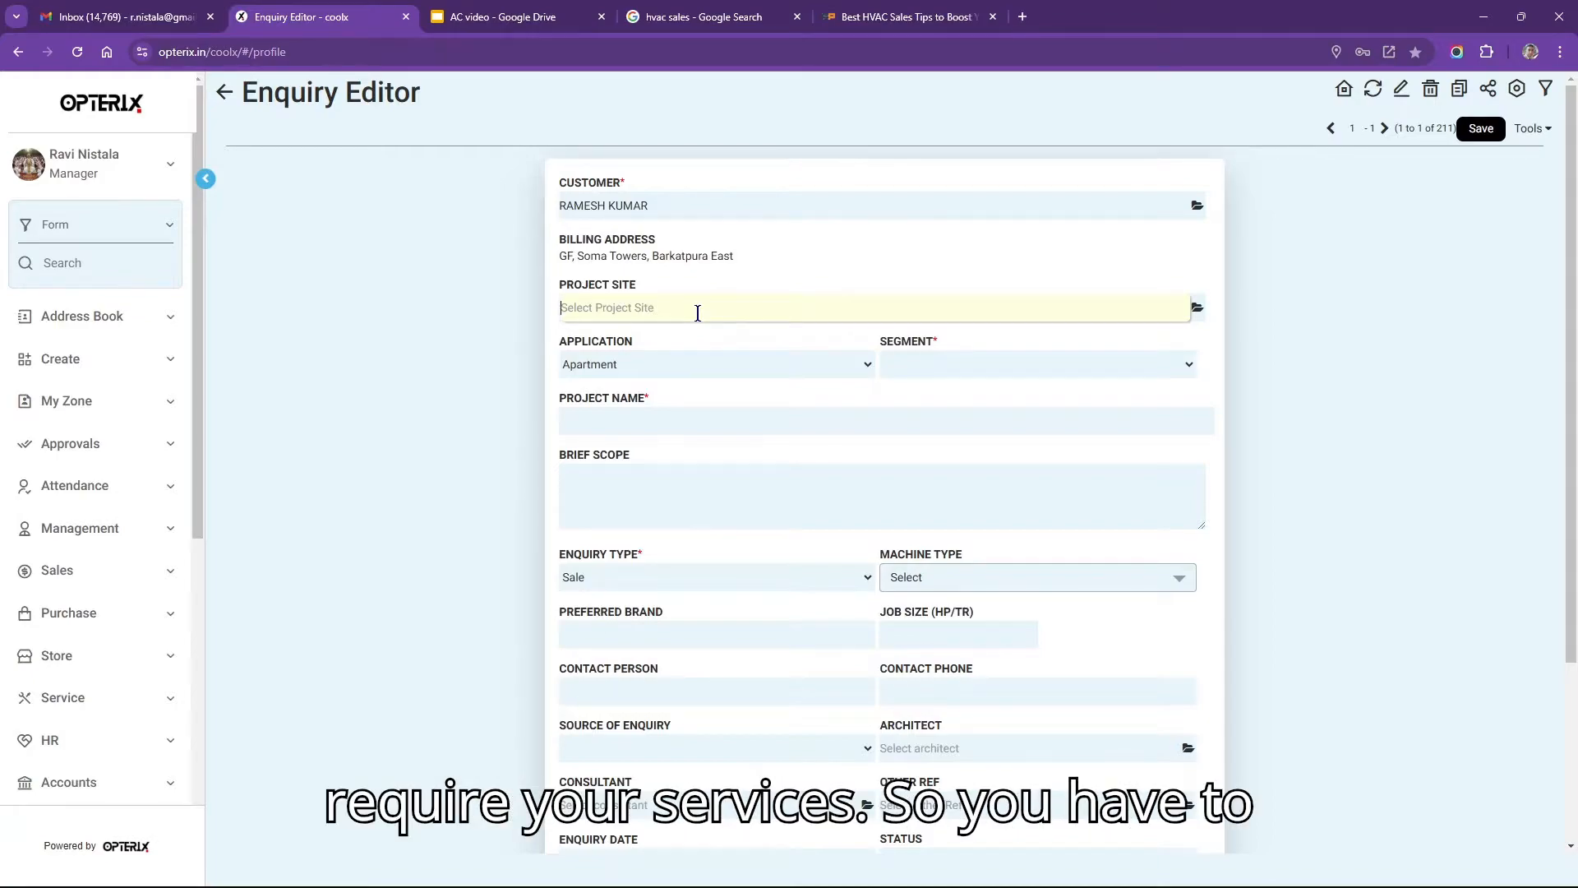
Add a new FARMHOUSE project site for the customer with address, pincode and phone, and save it.
{"action": "left_click", "coordinate": [1196, 309]}
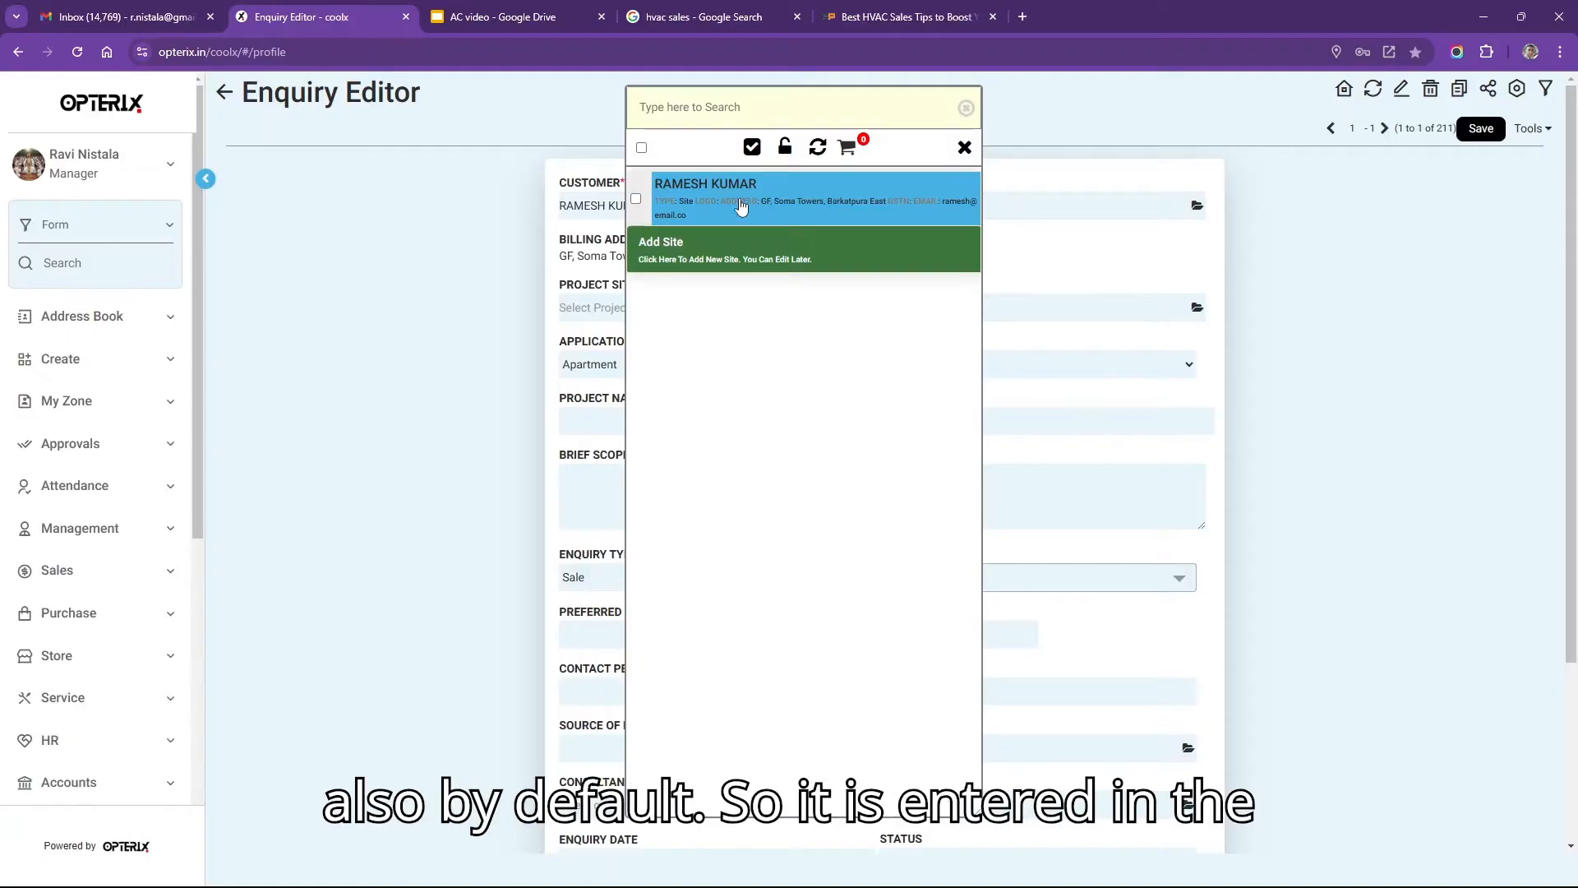
{"action": "left_click", "coordinate": [738, 258]}
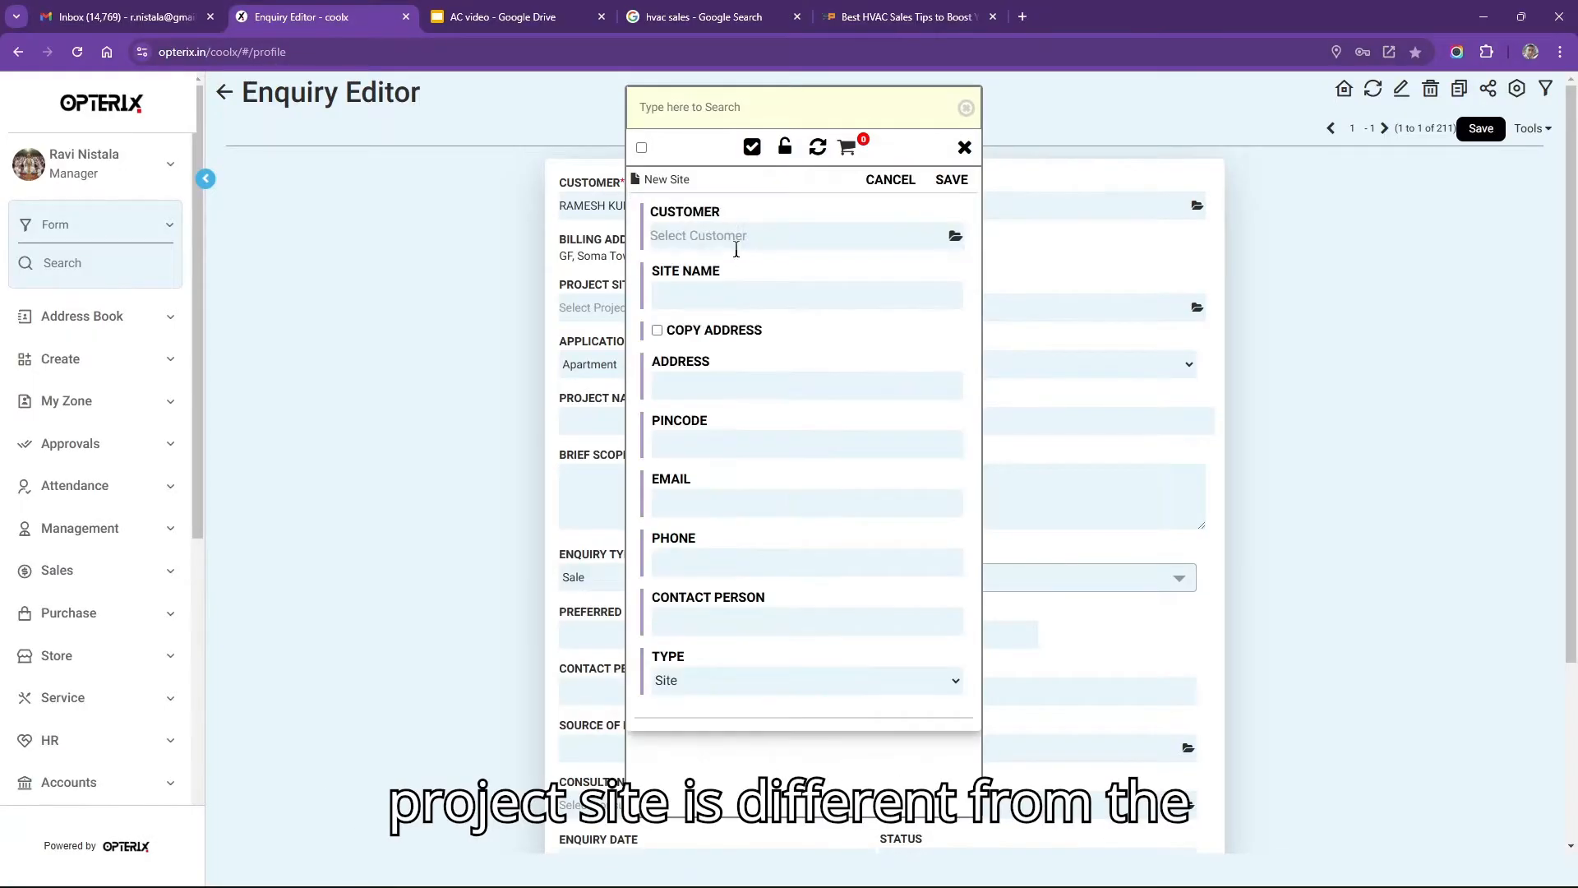
{"action": "left_click", "coordinate": [743, 236]}
{"action": "type", "text": "rame"}
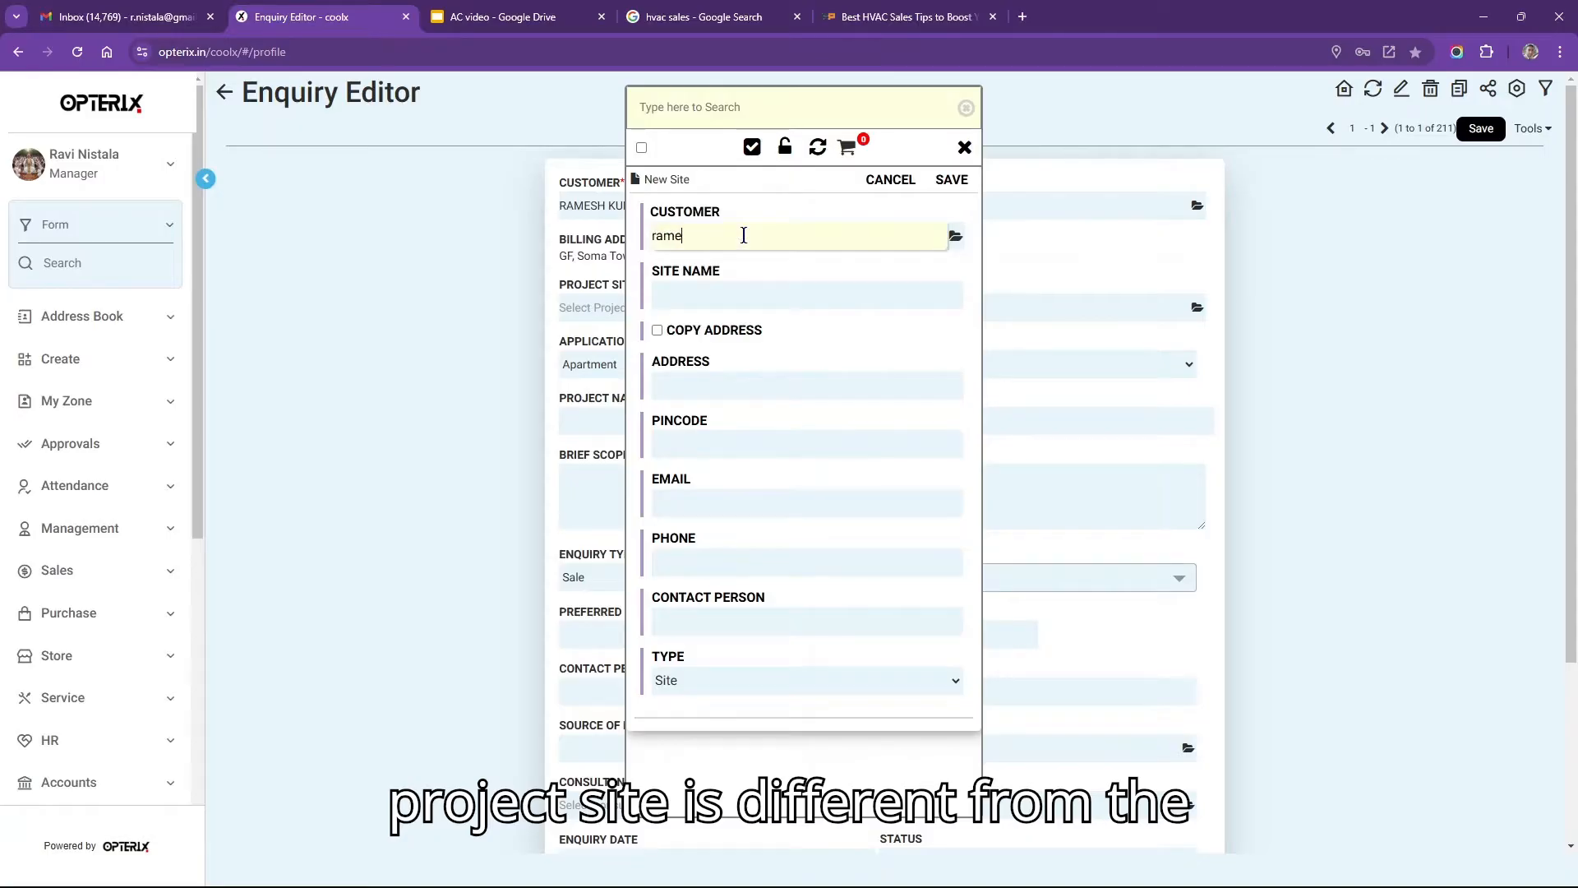
{"action": "type", "text": "sh"}
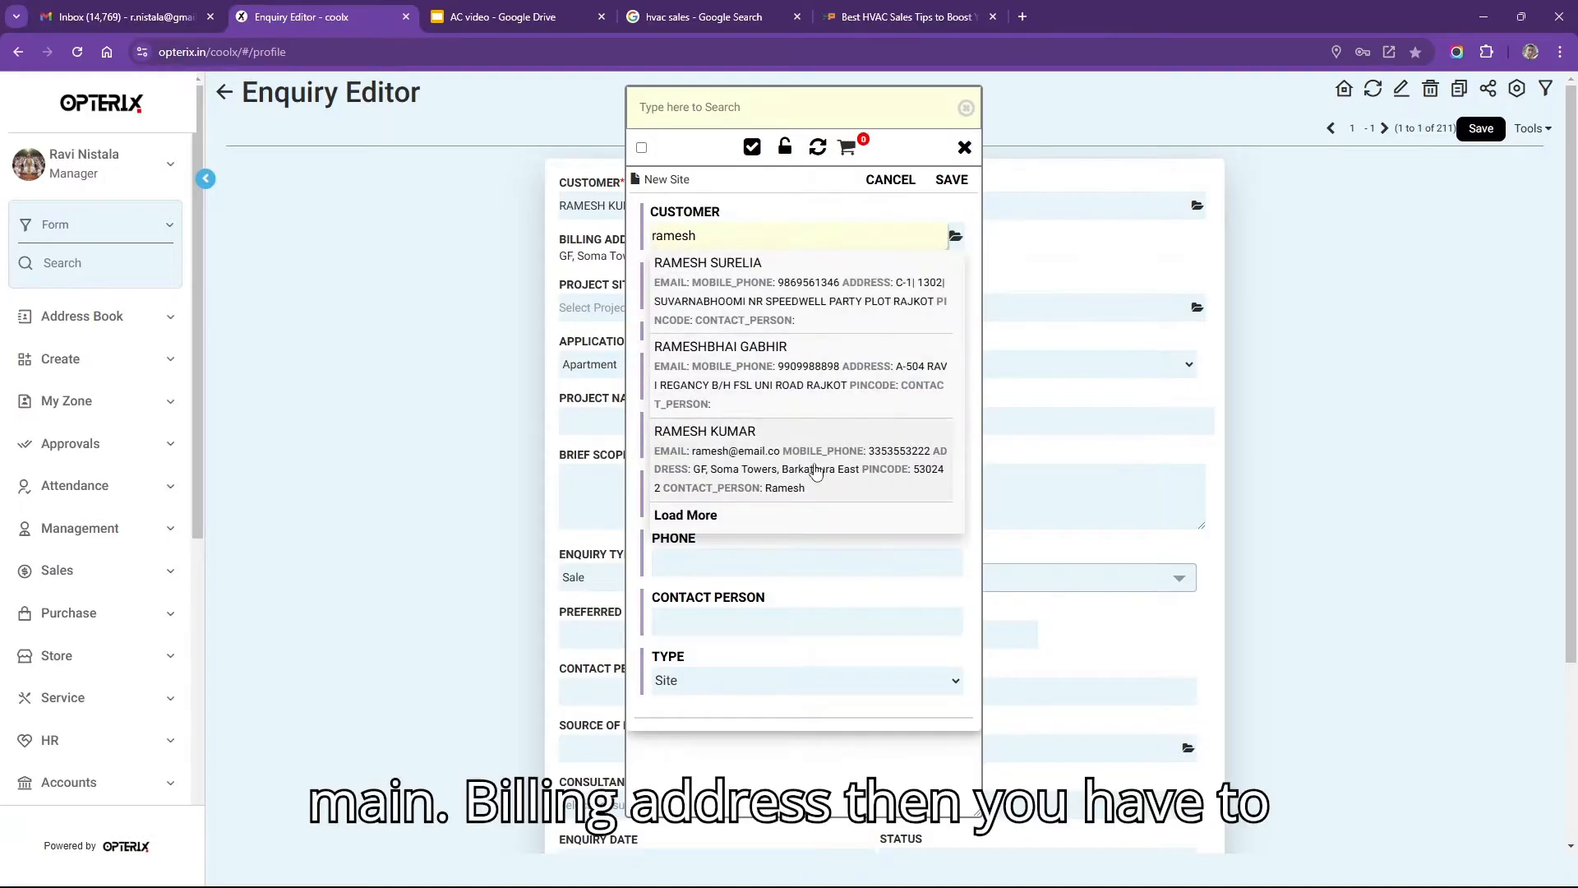
{"action": "left_click", "coordinate": [814, 468]}
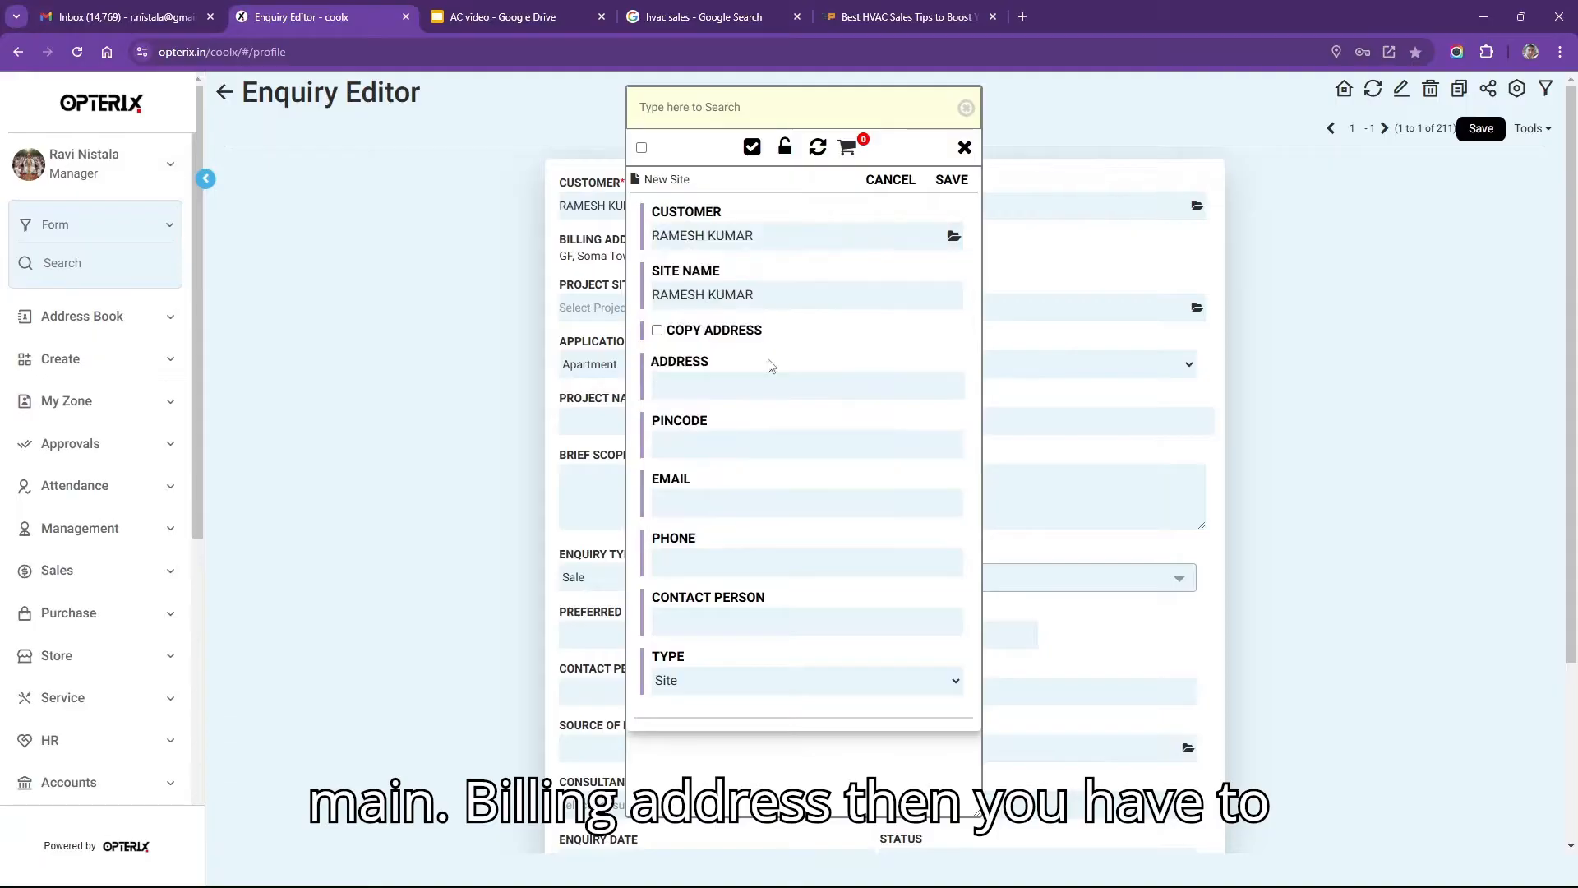
{"action": "left_click", "coordinate": [797, 293]}
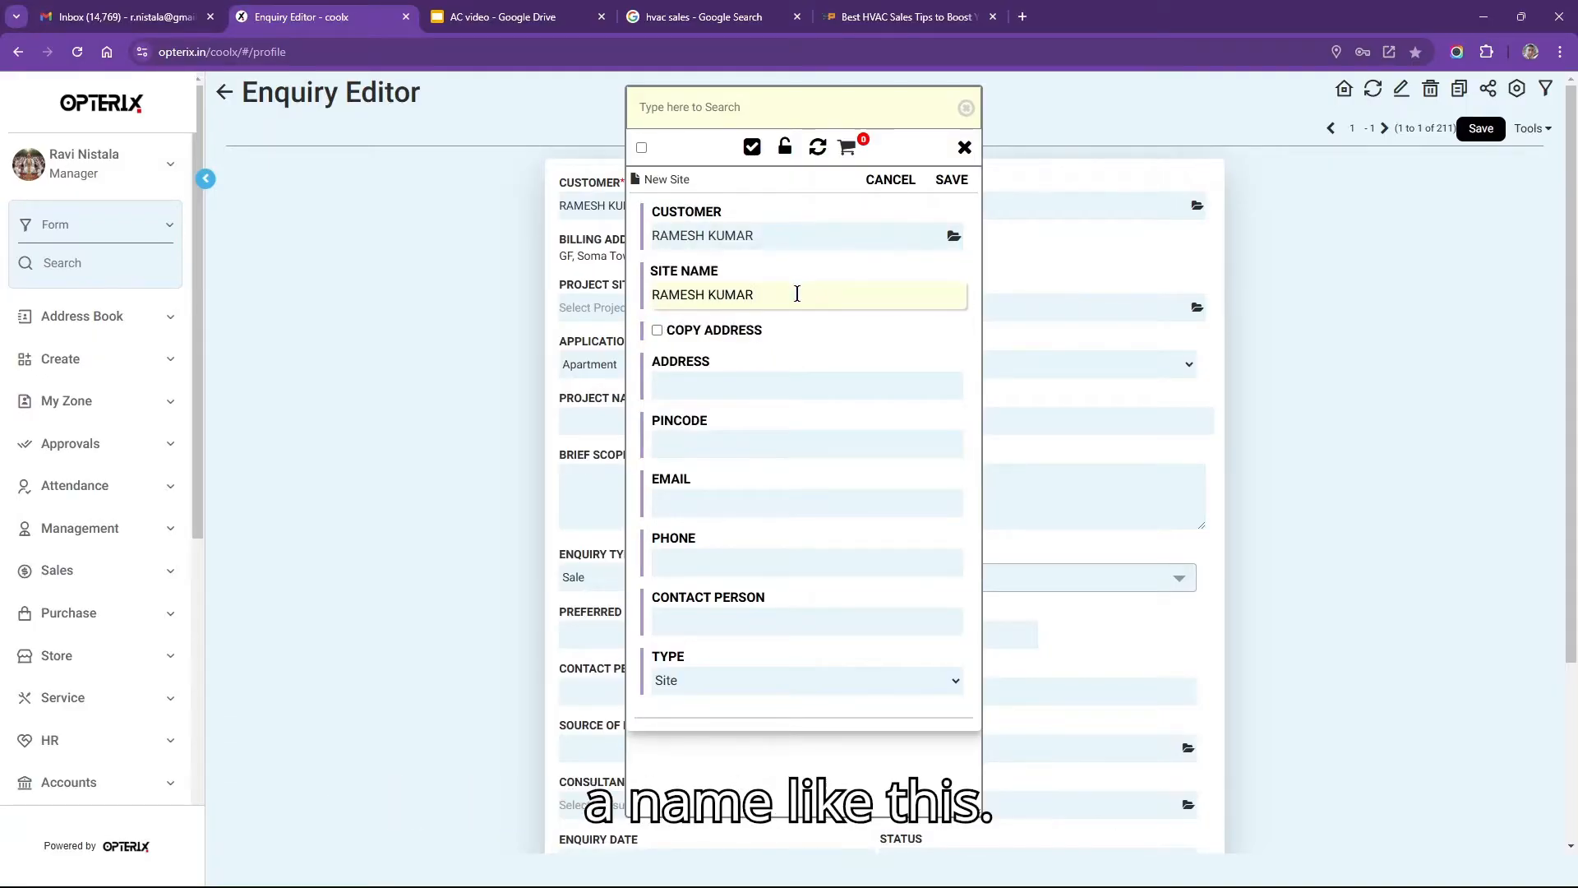
{"action": "type", "text": "FARMHOUSE"}
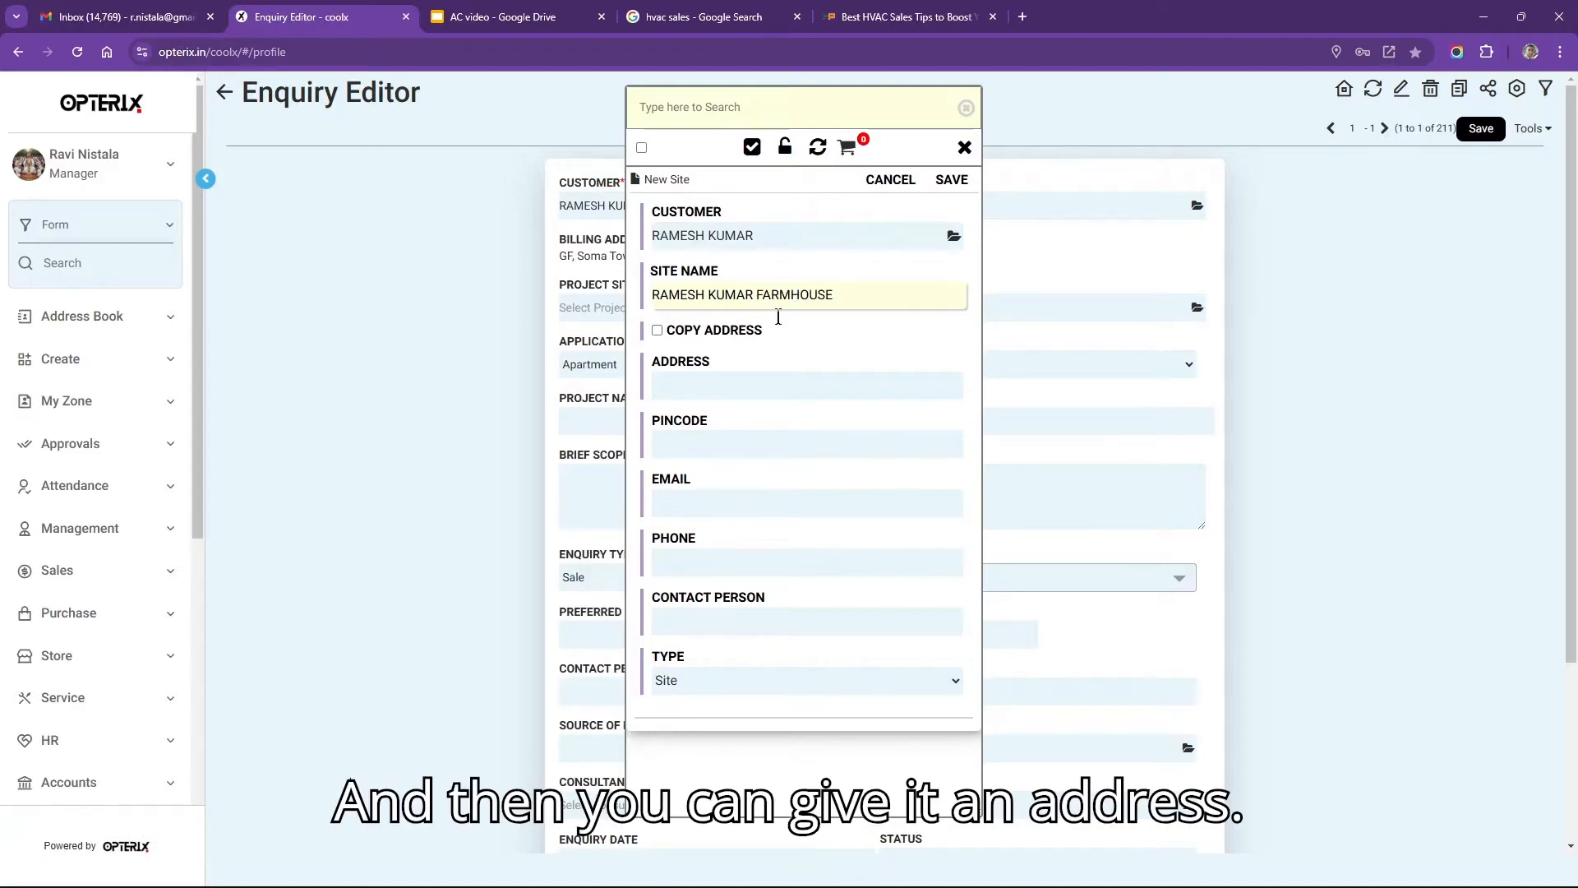
{"action": "left_click", "coordinate": [747, 381]}
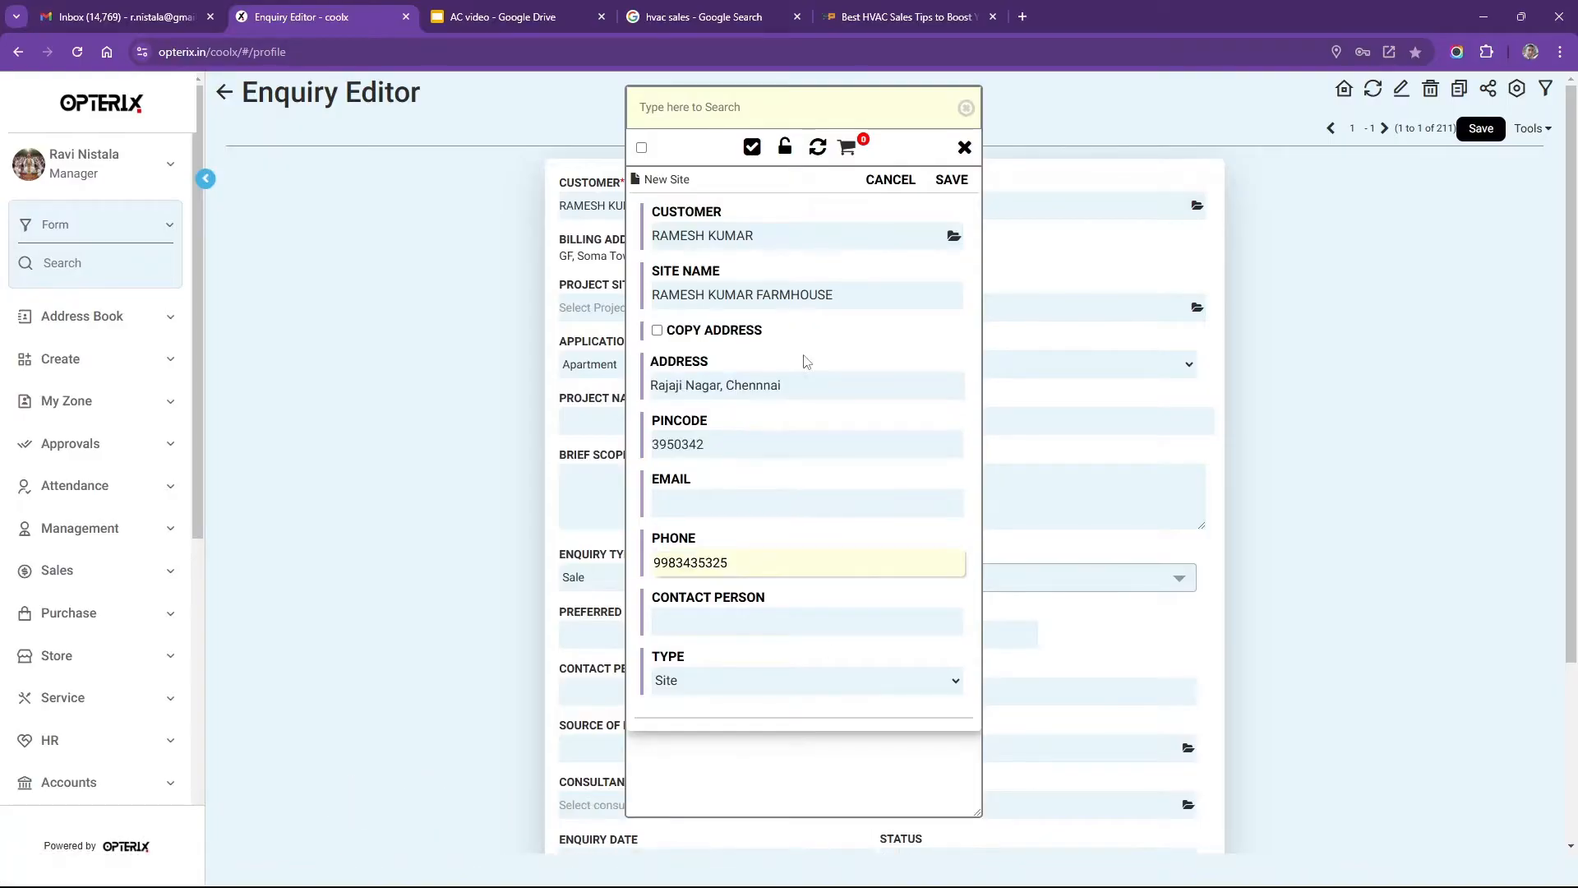
{"action": "left_click_drag", "start_coordinate": [835, 296], "coordinate": [640, 313]}
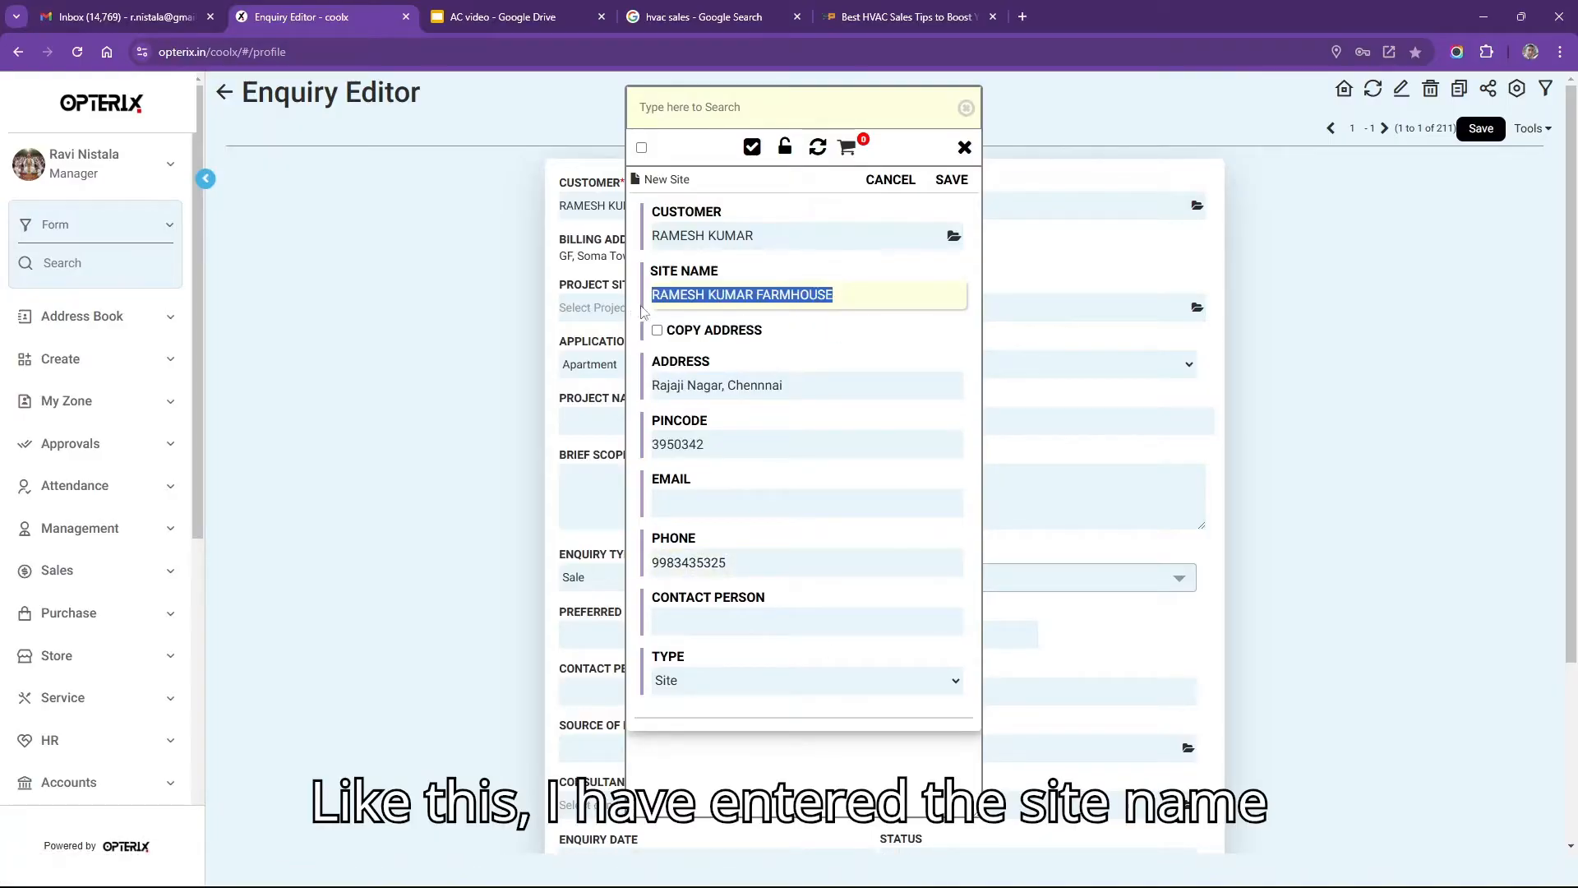
{"action": "left_click", "coordinate": [807, 383]}
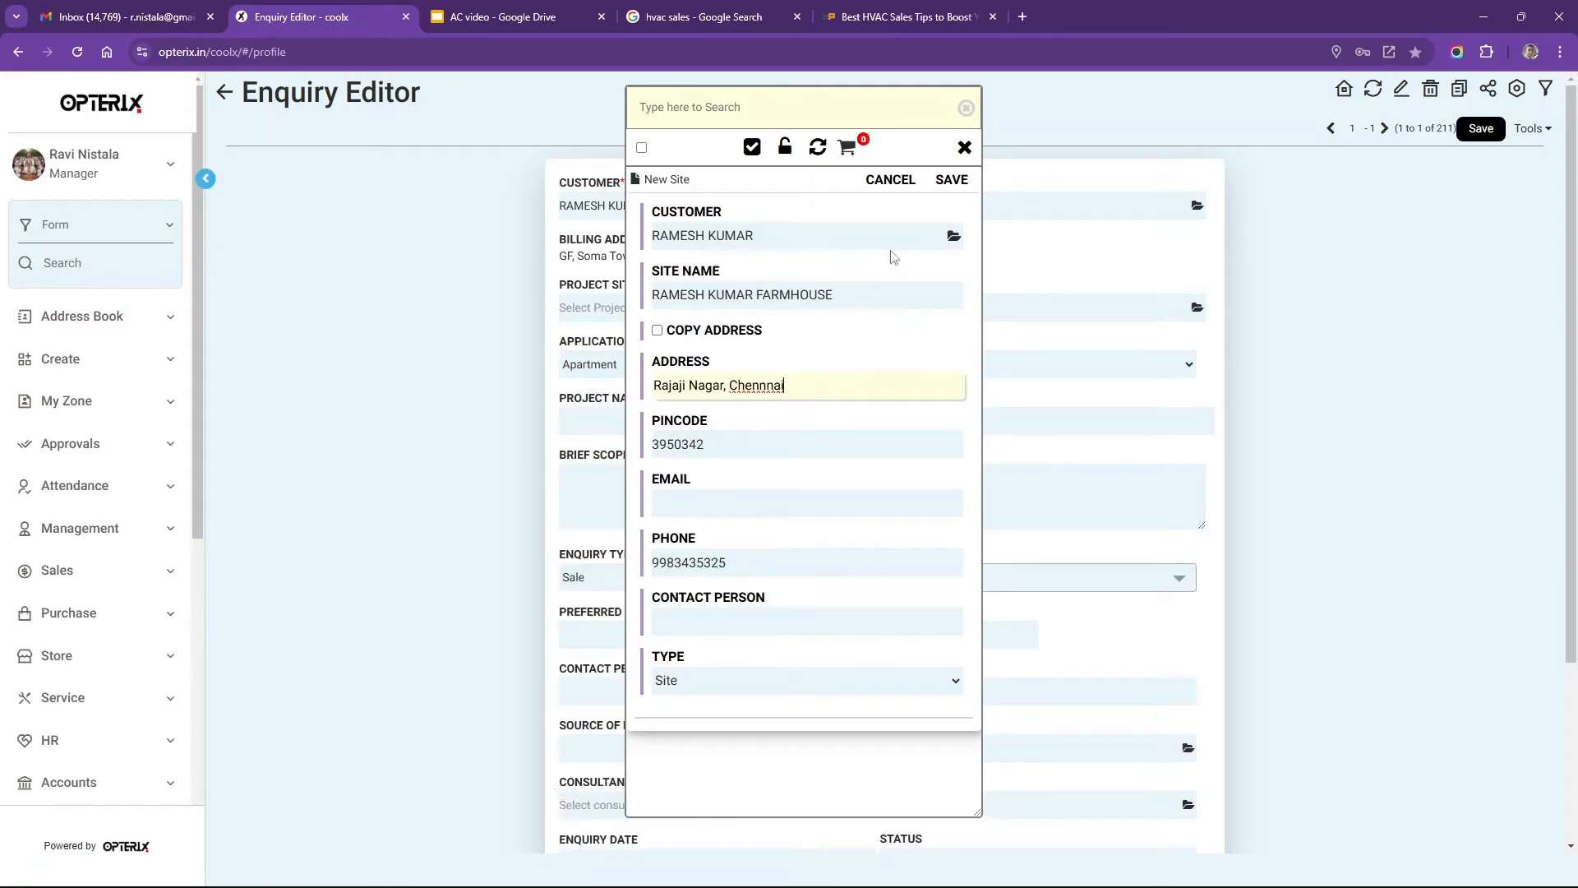
{"action": "left_click", "coordinate": [954, 184]}
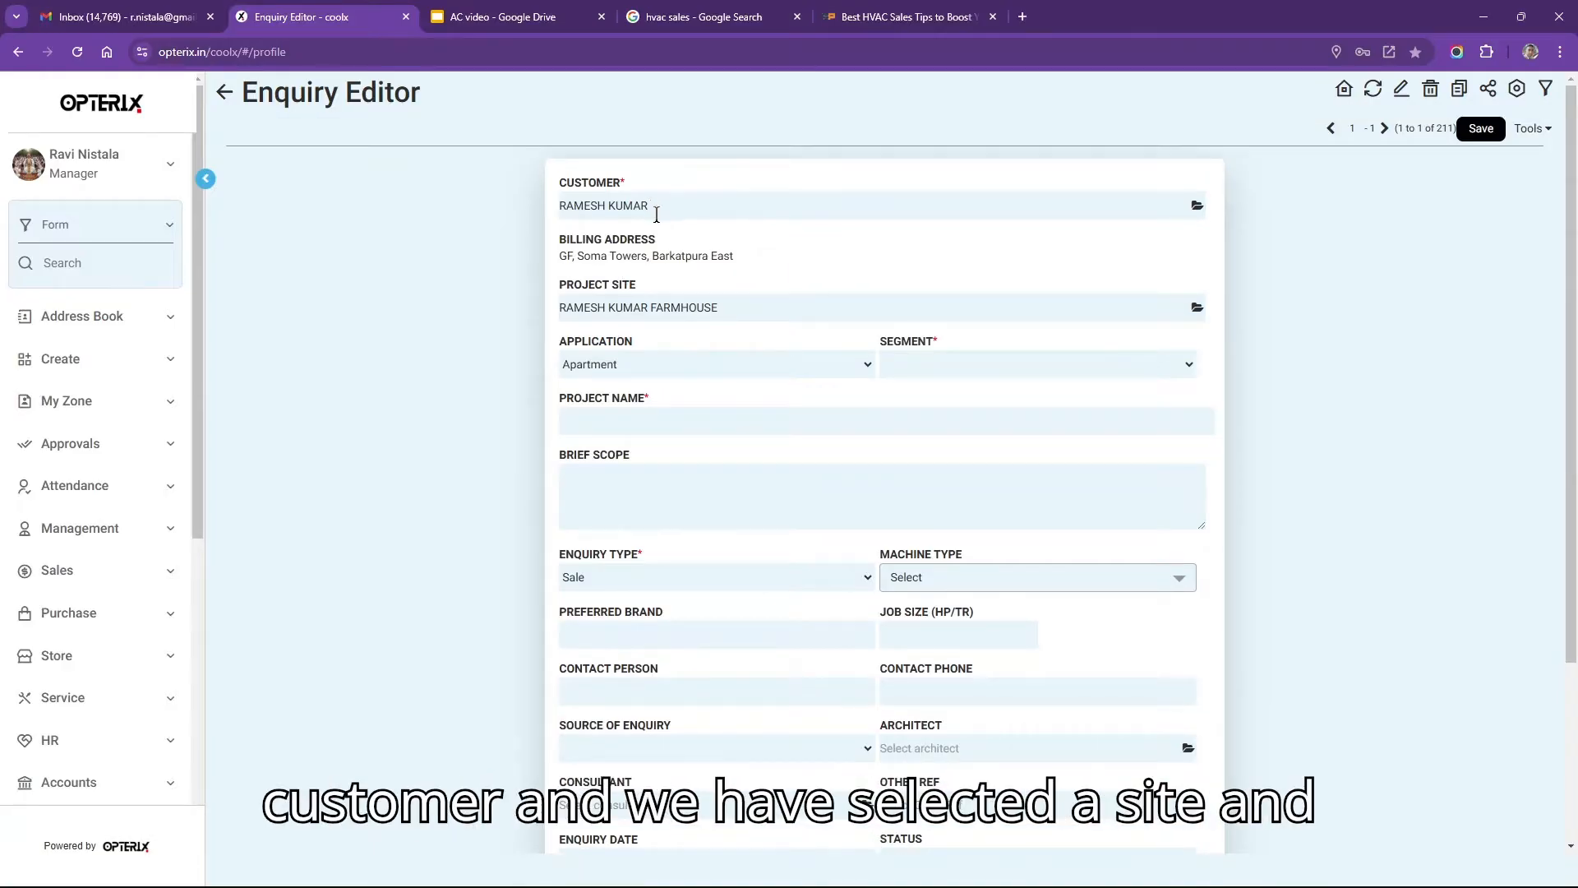
Set Application to Farmhouse and Segment to VRV, checking the auto-filled project name.
{"action": "left_click", "coordinate": [763, 313]}
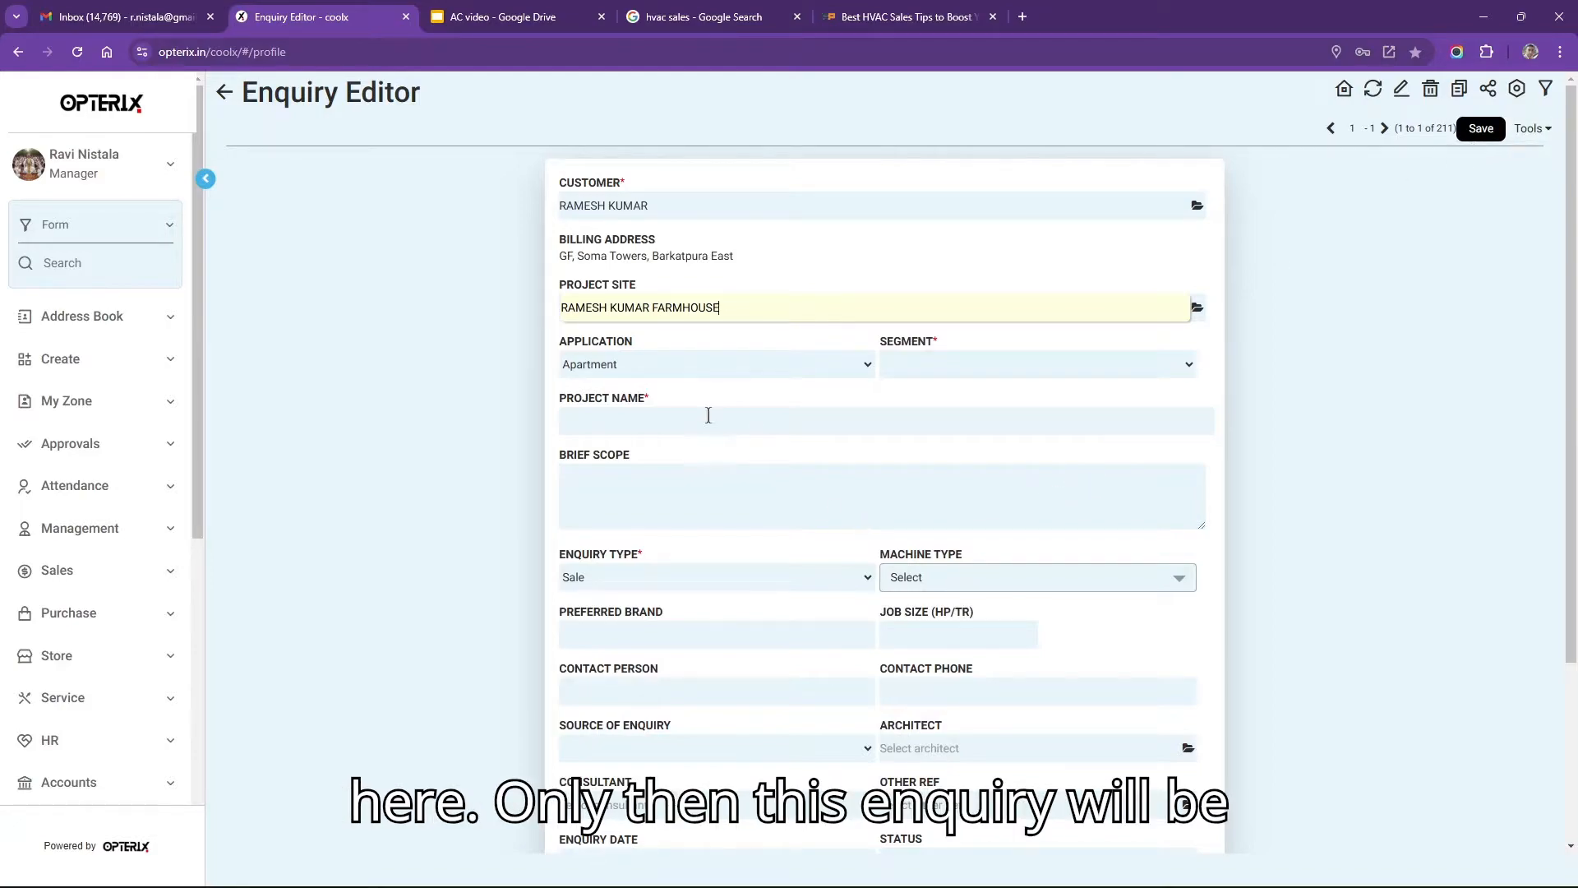
{"action": "left_click", "coordinate": [648, 364]}
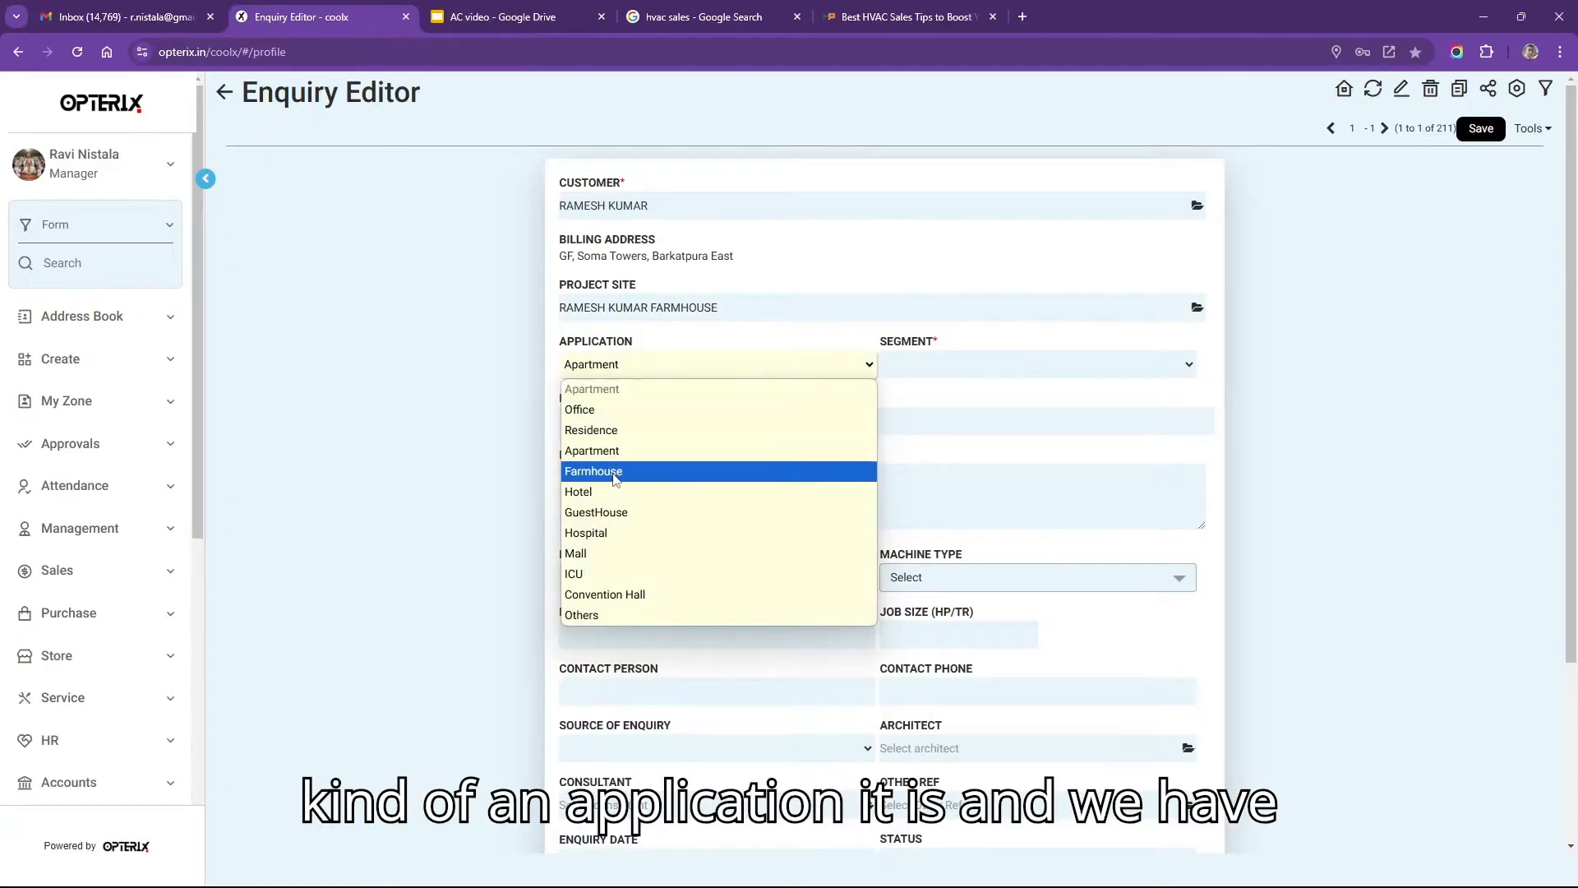
{"action": "left_click", "coordinate": [616, 479]}
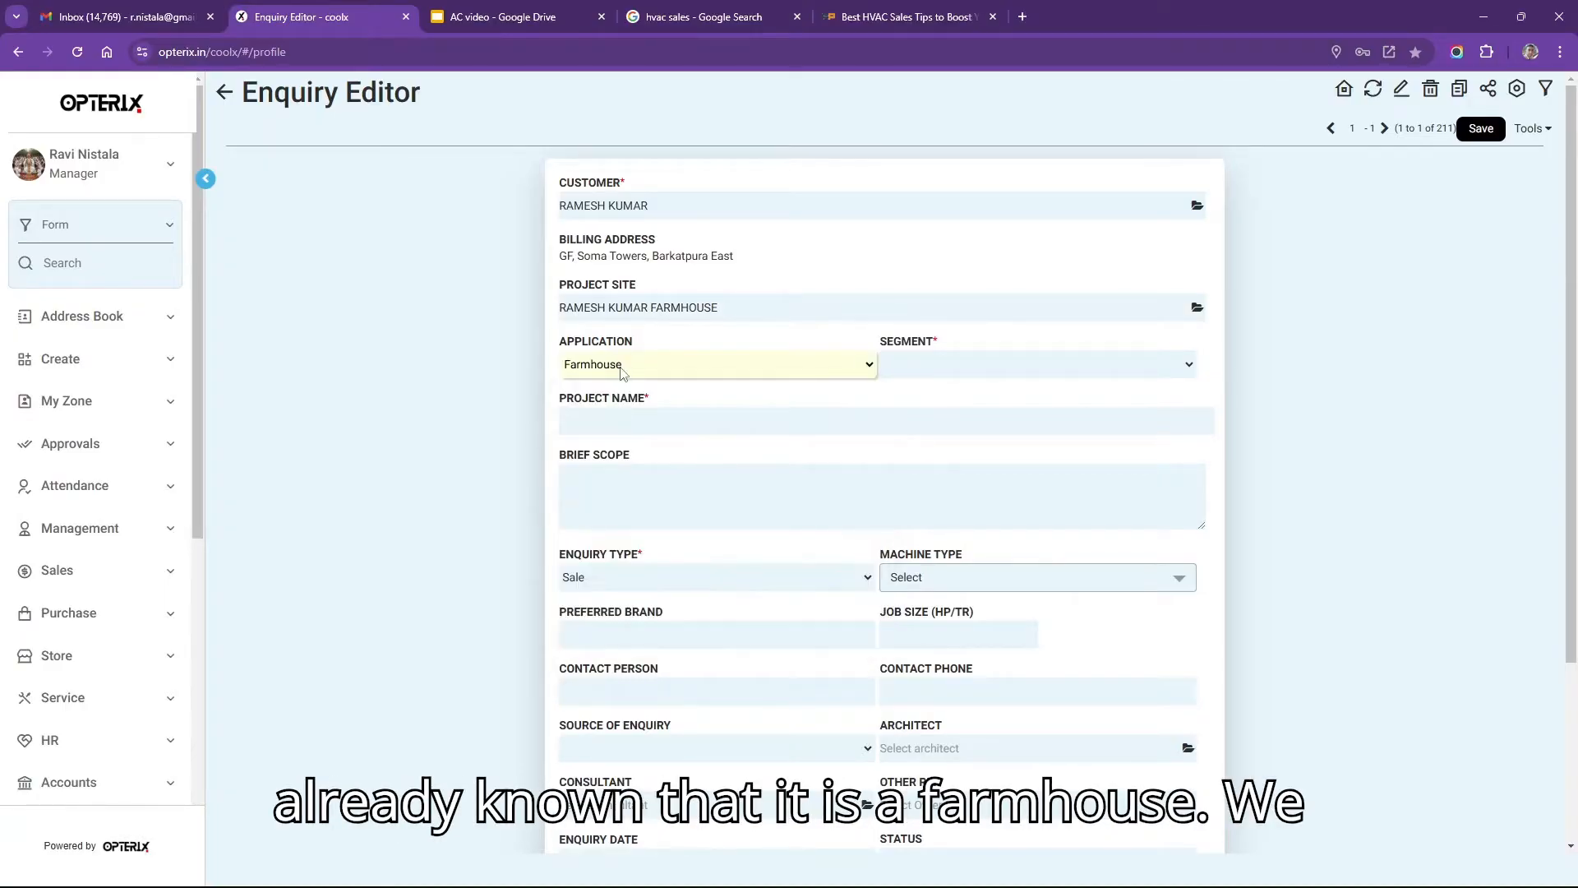
{"action": "left_click", "coordinate": [1004, 371]}
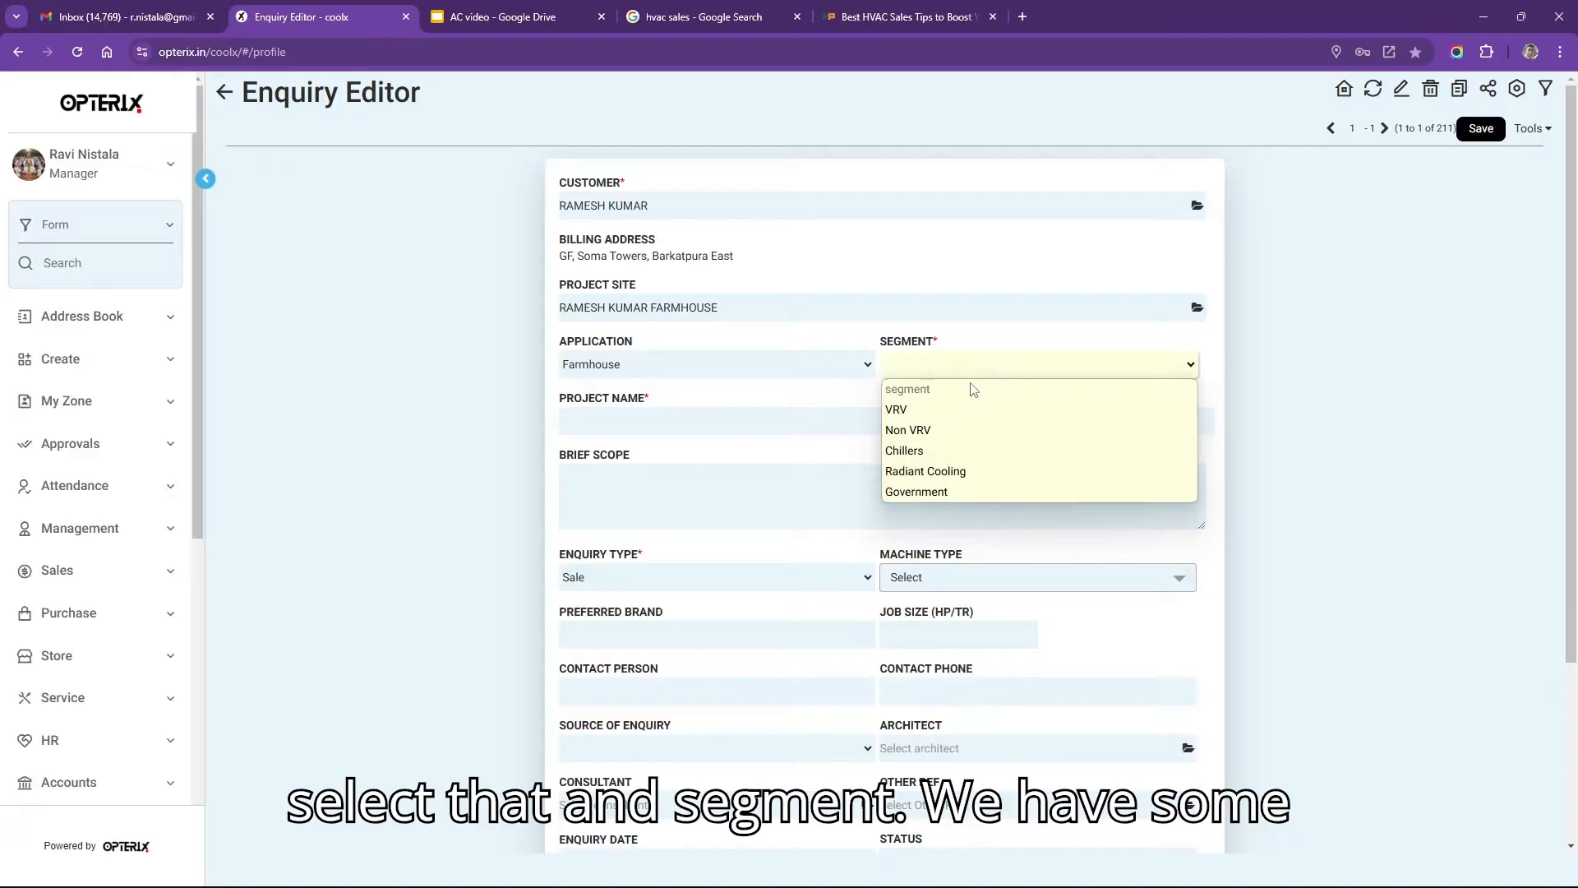
{"action": "left_click", "coordinate": [934, 410]}
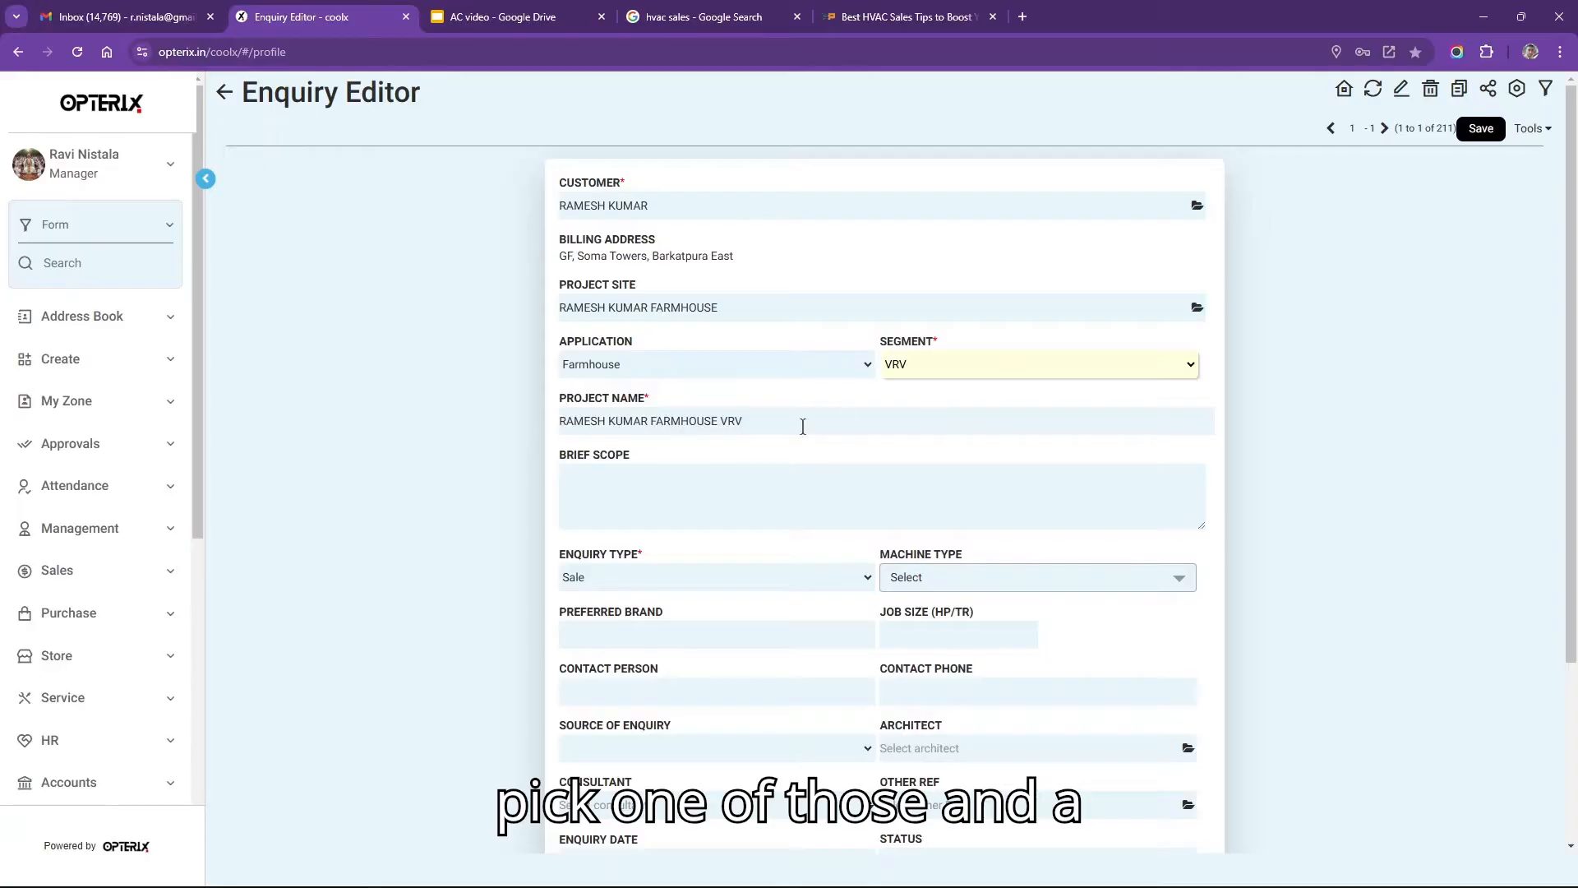
{"action": "left_click_drag", "start_coordinate": [787, 428], "coordinate": [472, 419]}
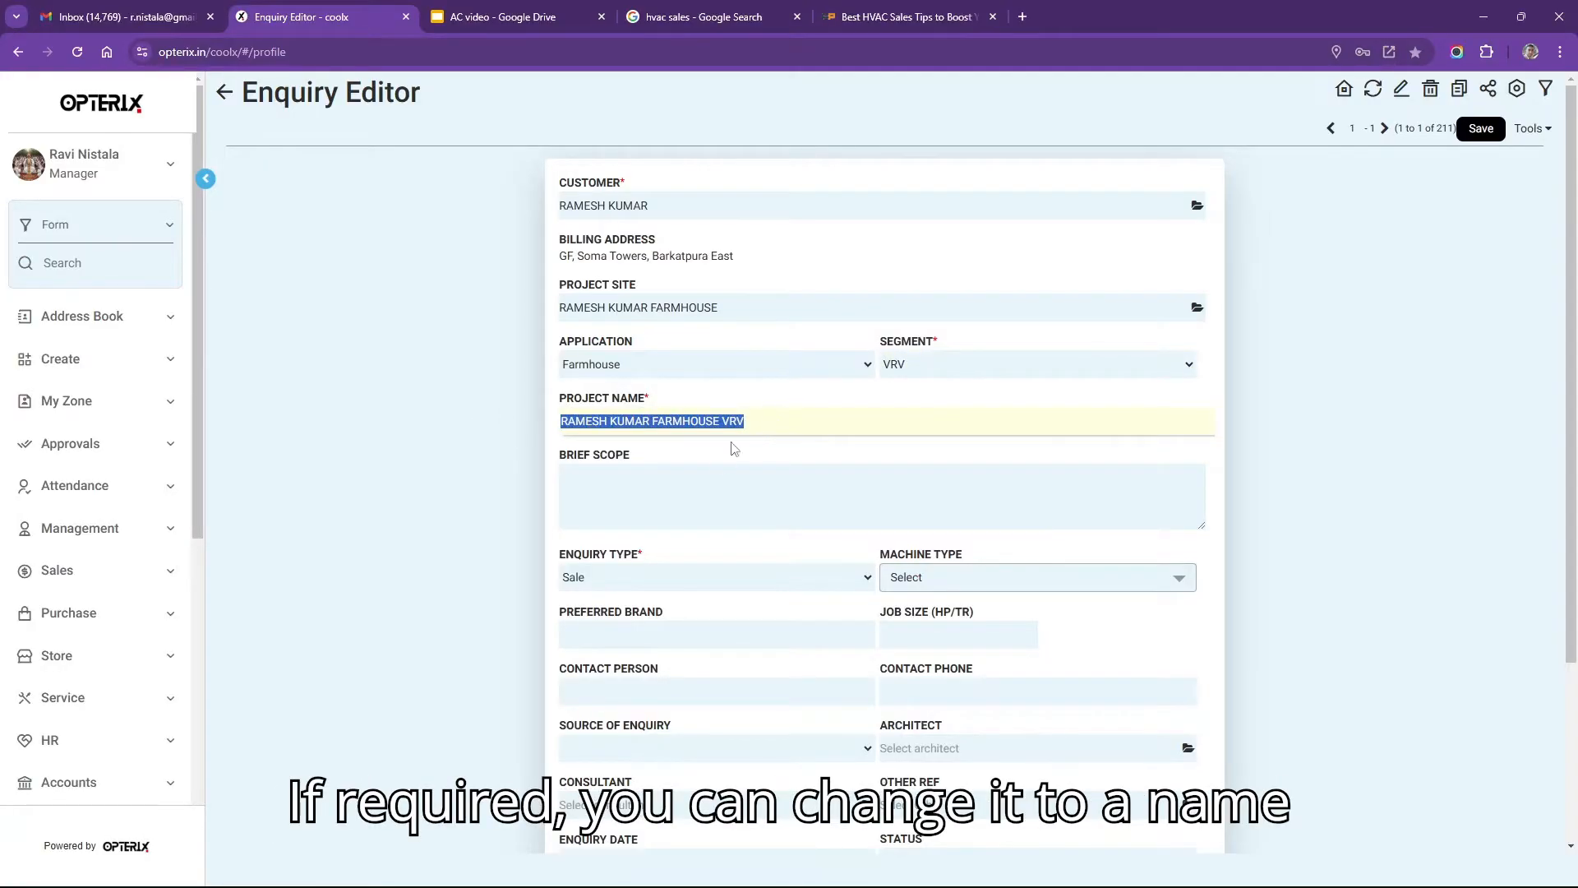
{"action": "left_click", "coordinate": [716, 482]}
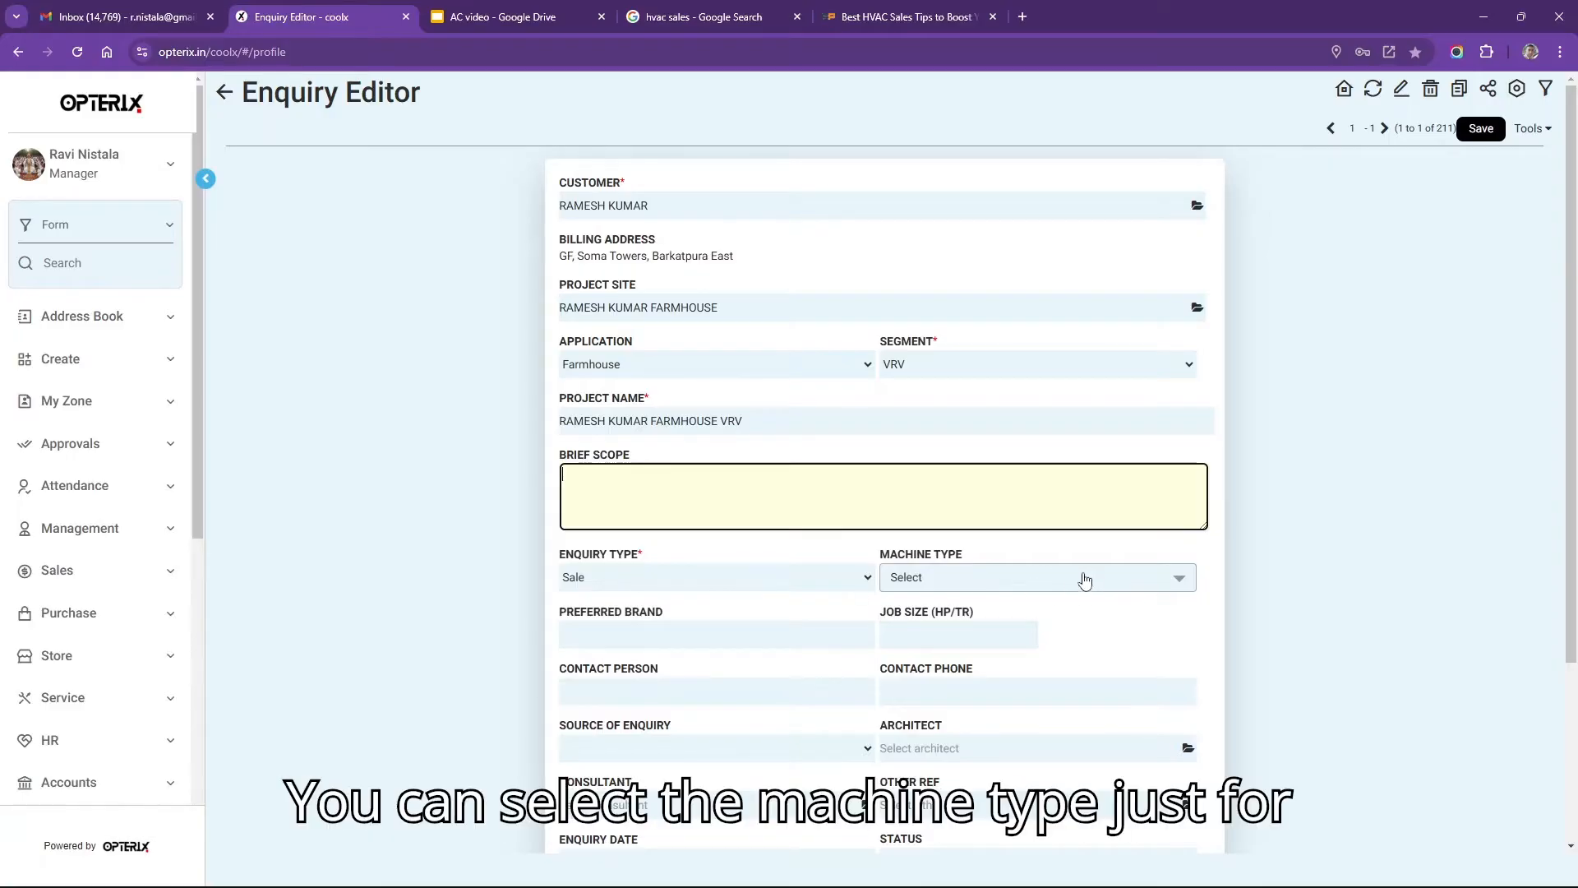
Tick VRV, AHU and Split machine types, with brand Daikin and job size 50.
{"action": "left_click", "coordinate": [1168, 579]}
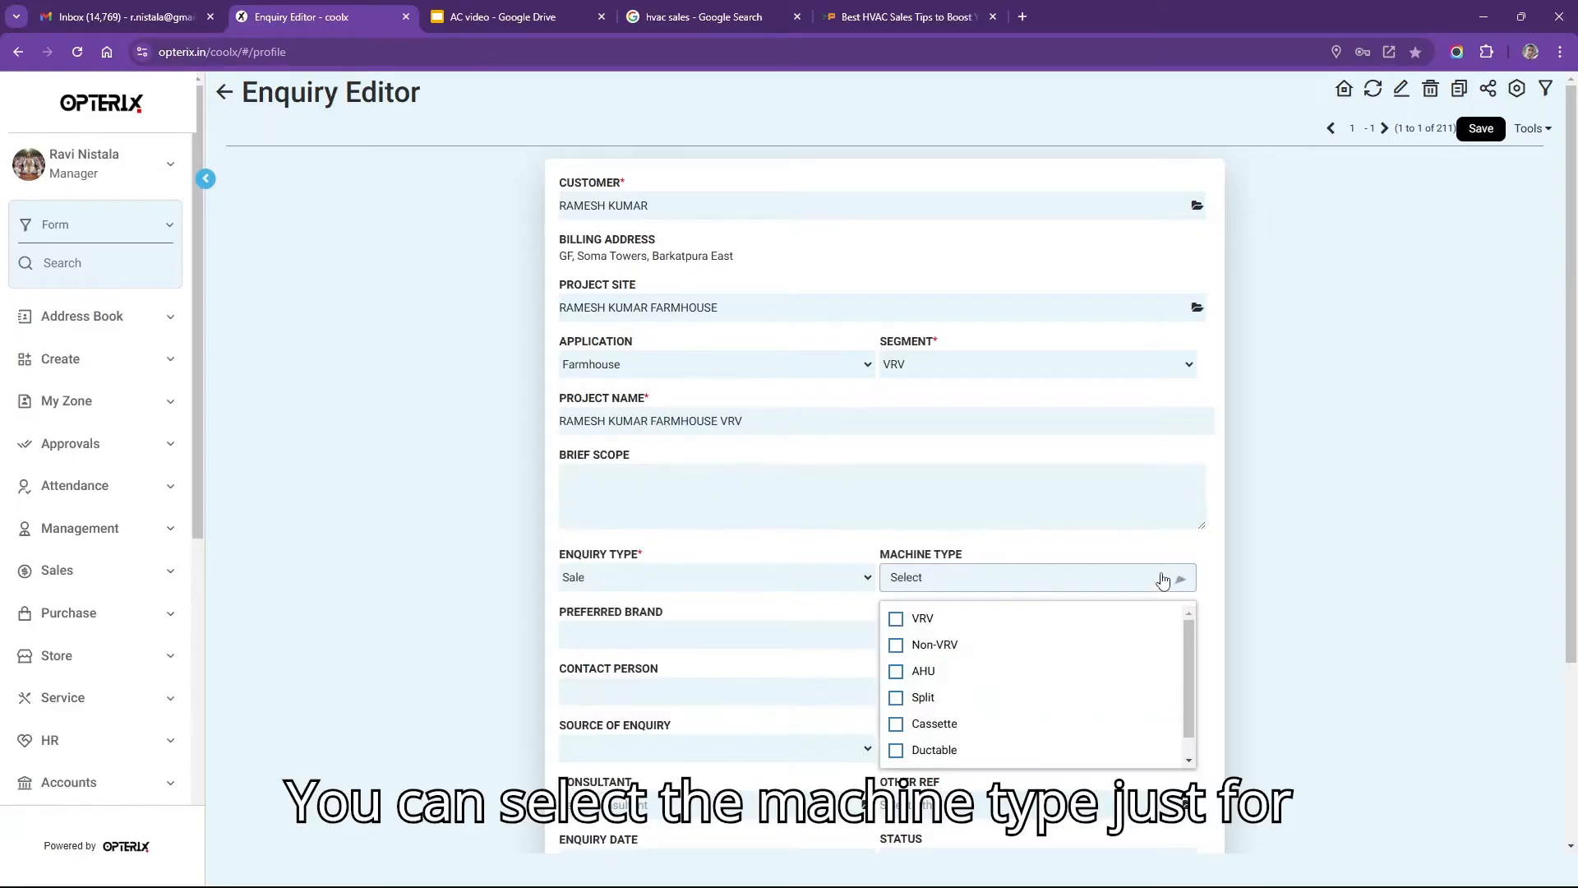
{"action": "left_click", "coordinate": [895, 620]}
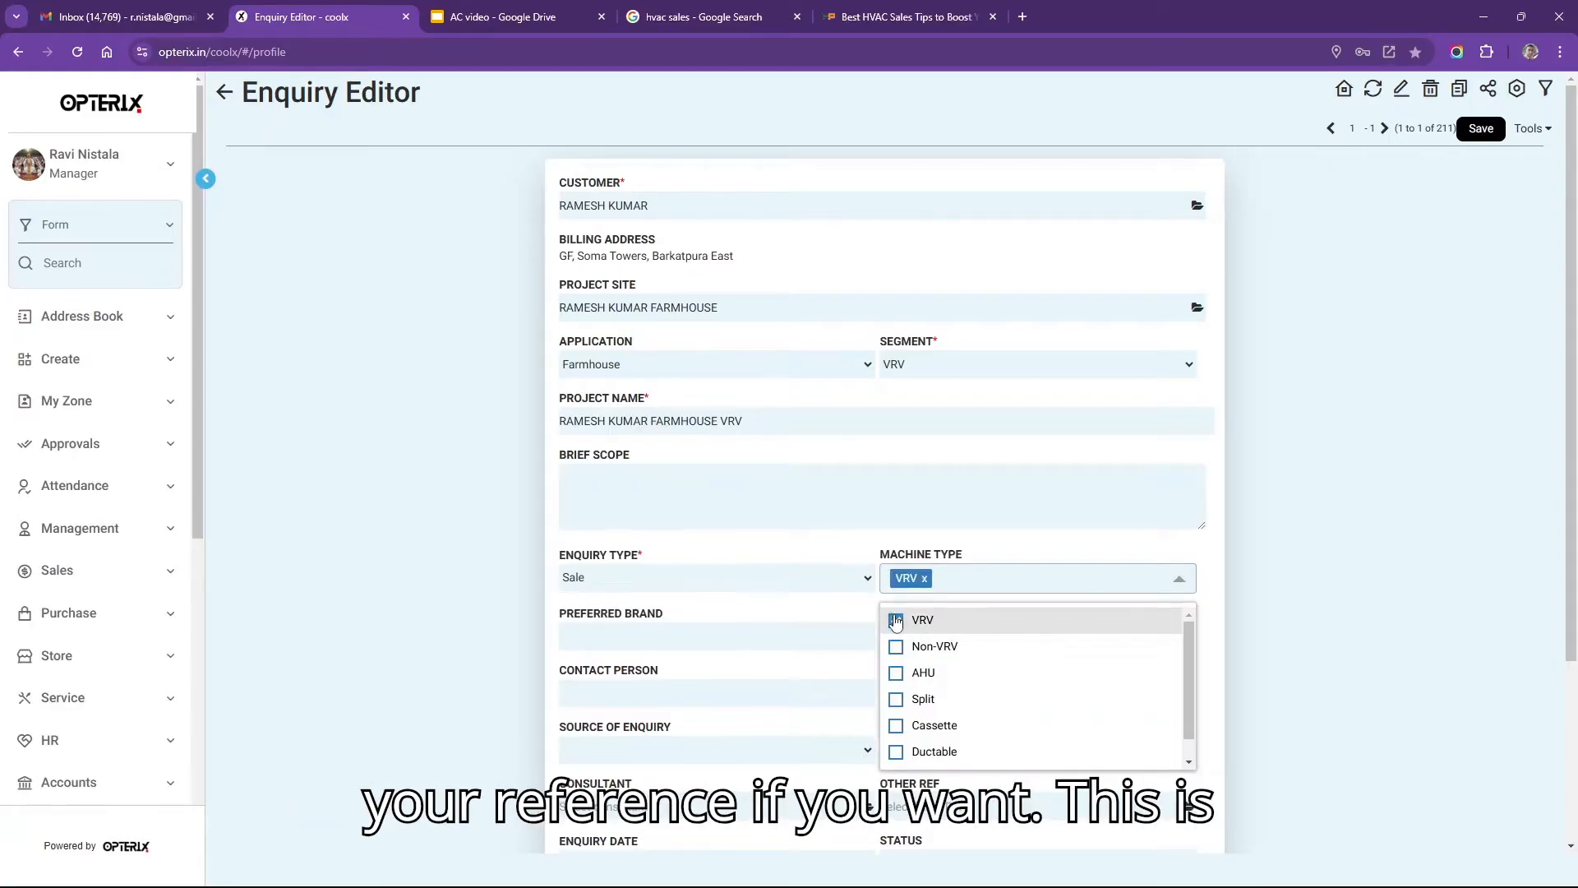
{"action": "left_click", "coordinate": [897, 674]}
{"action": "left_click", "coordinate": [951, 696]}
{"action": "left_click", "coordinate": [778, 621]}
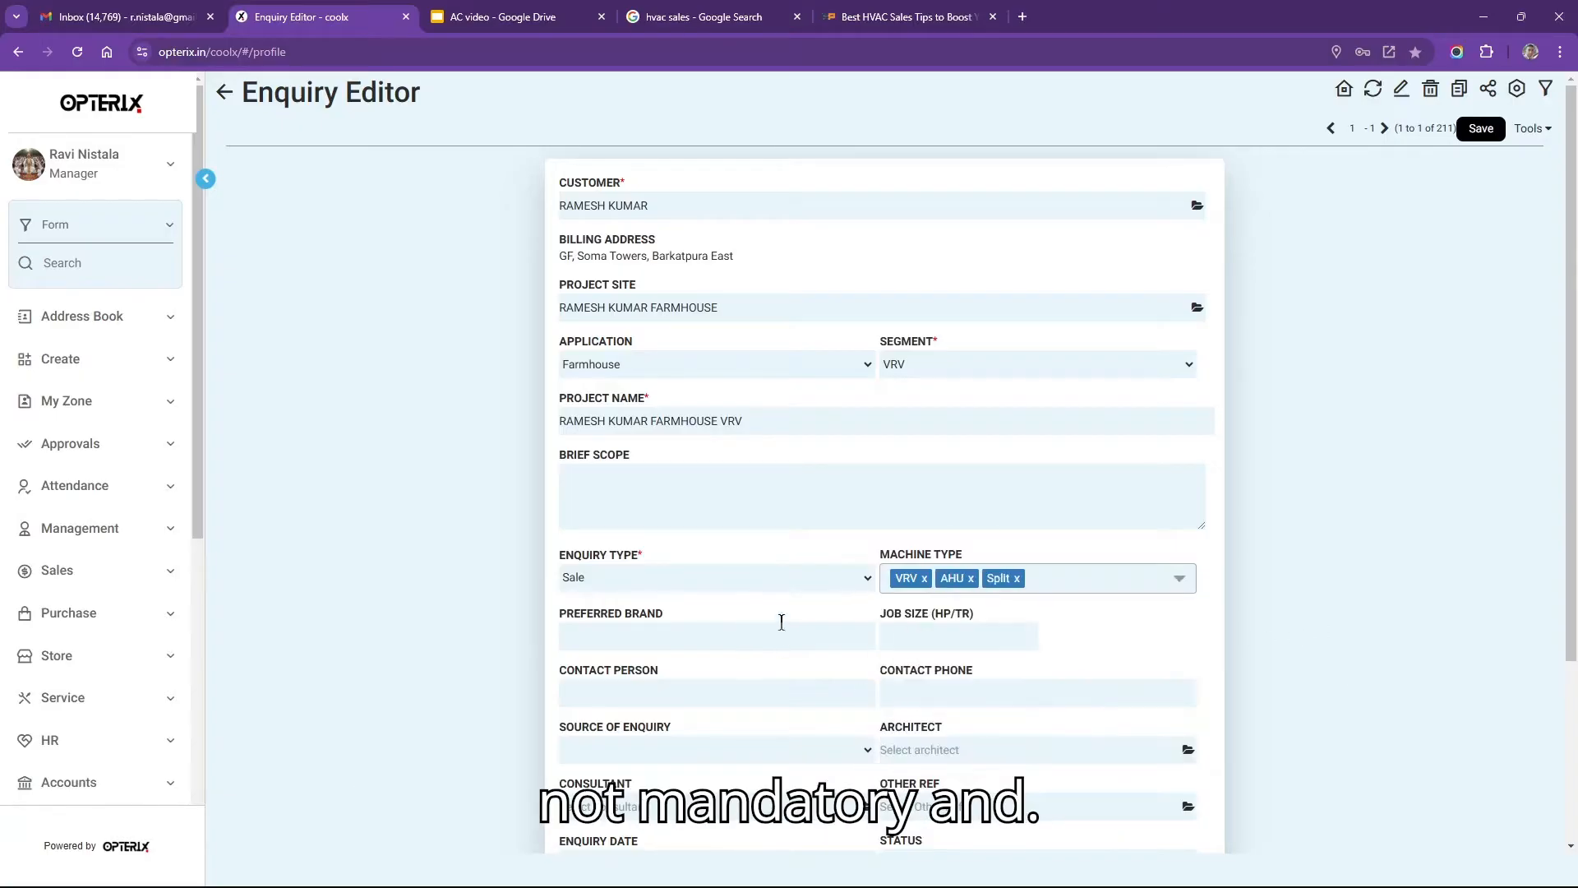
{"action": "left_click", "coordinate": [768, 635]}
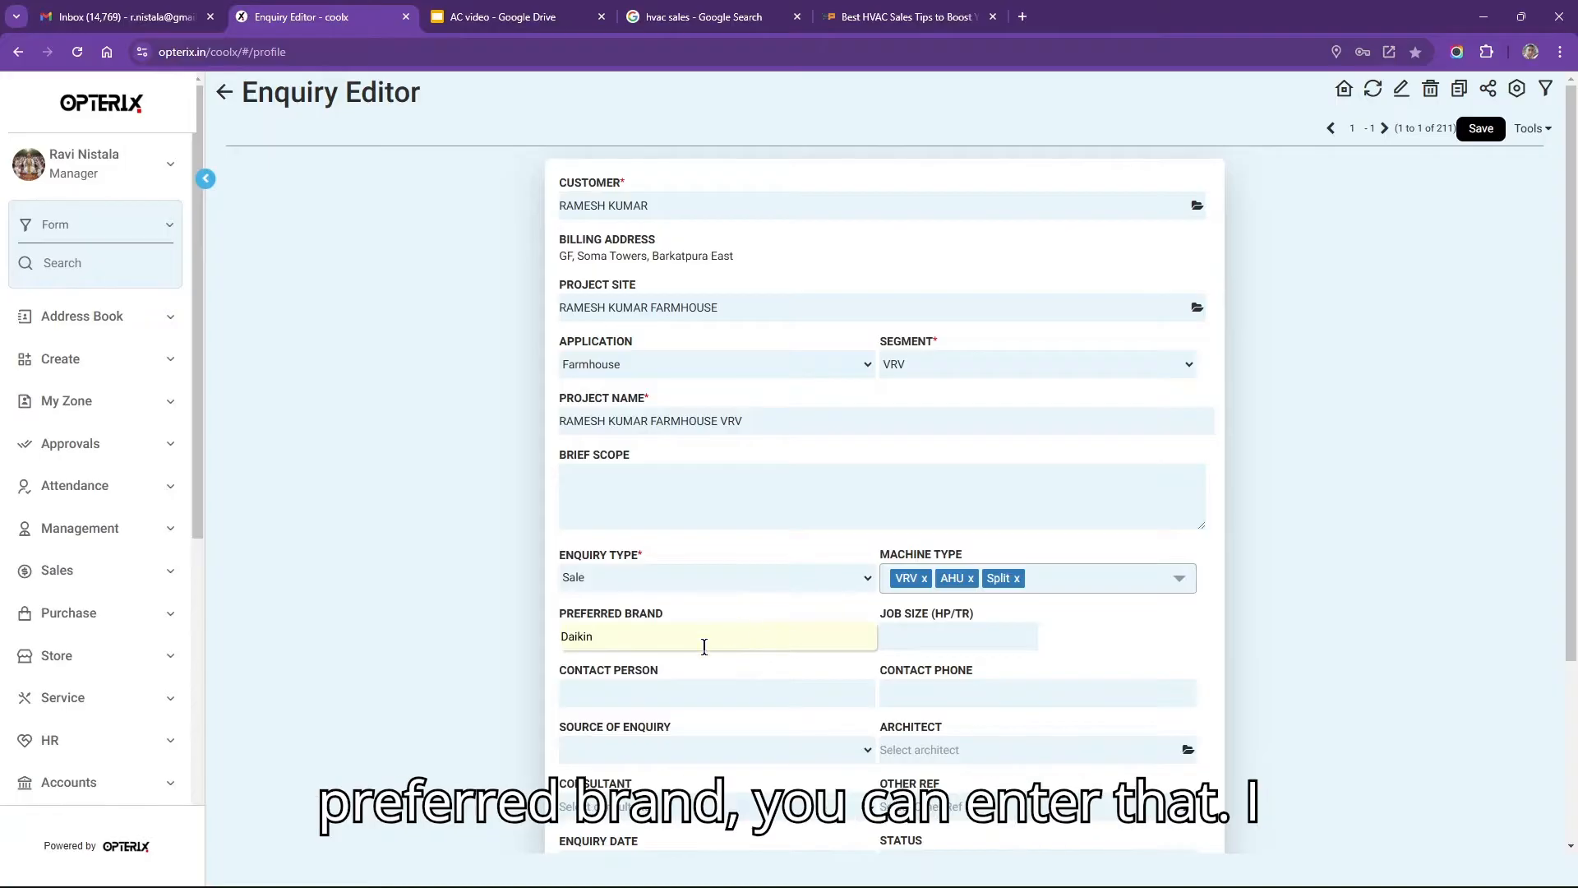
{"action": "left_click", "coordinate": [970, 638]}
{"action": "type", "text": "50"}
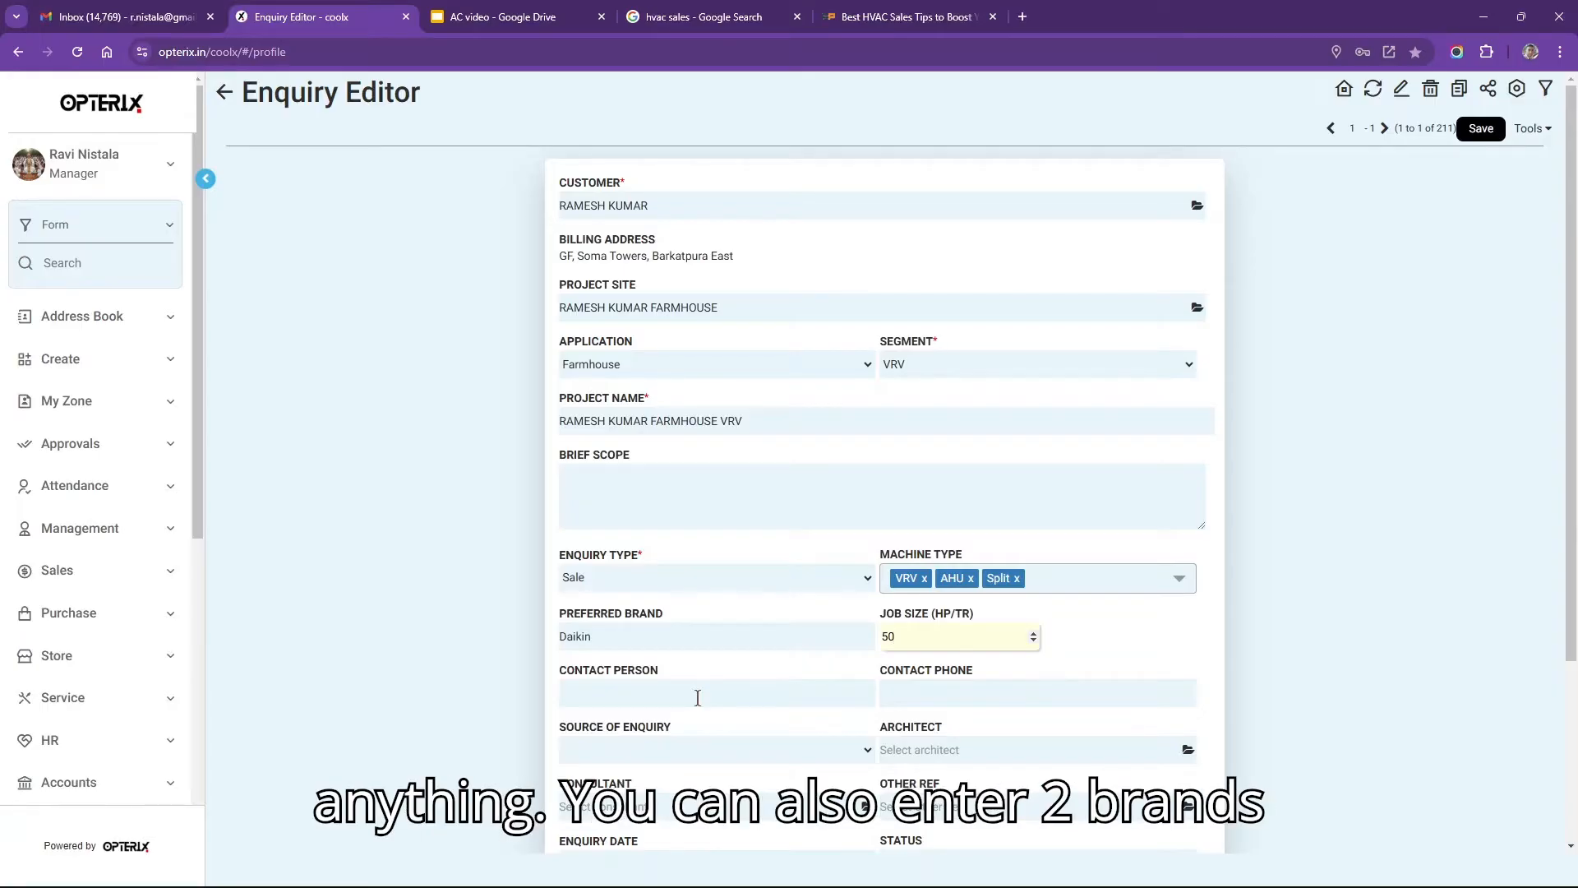
Enter the contact person's name and phone number.
{"action": "left_click", "coordinate": [704, 694]}
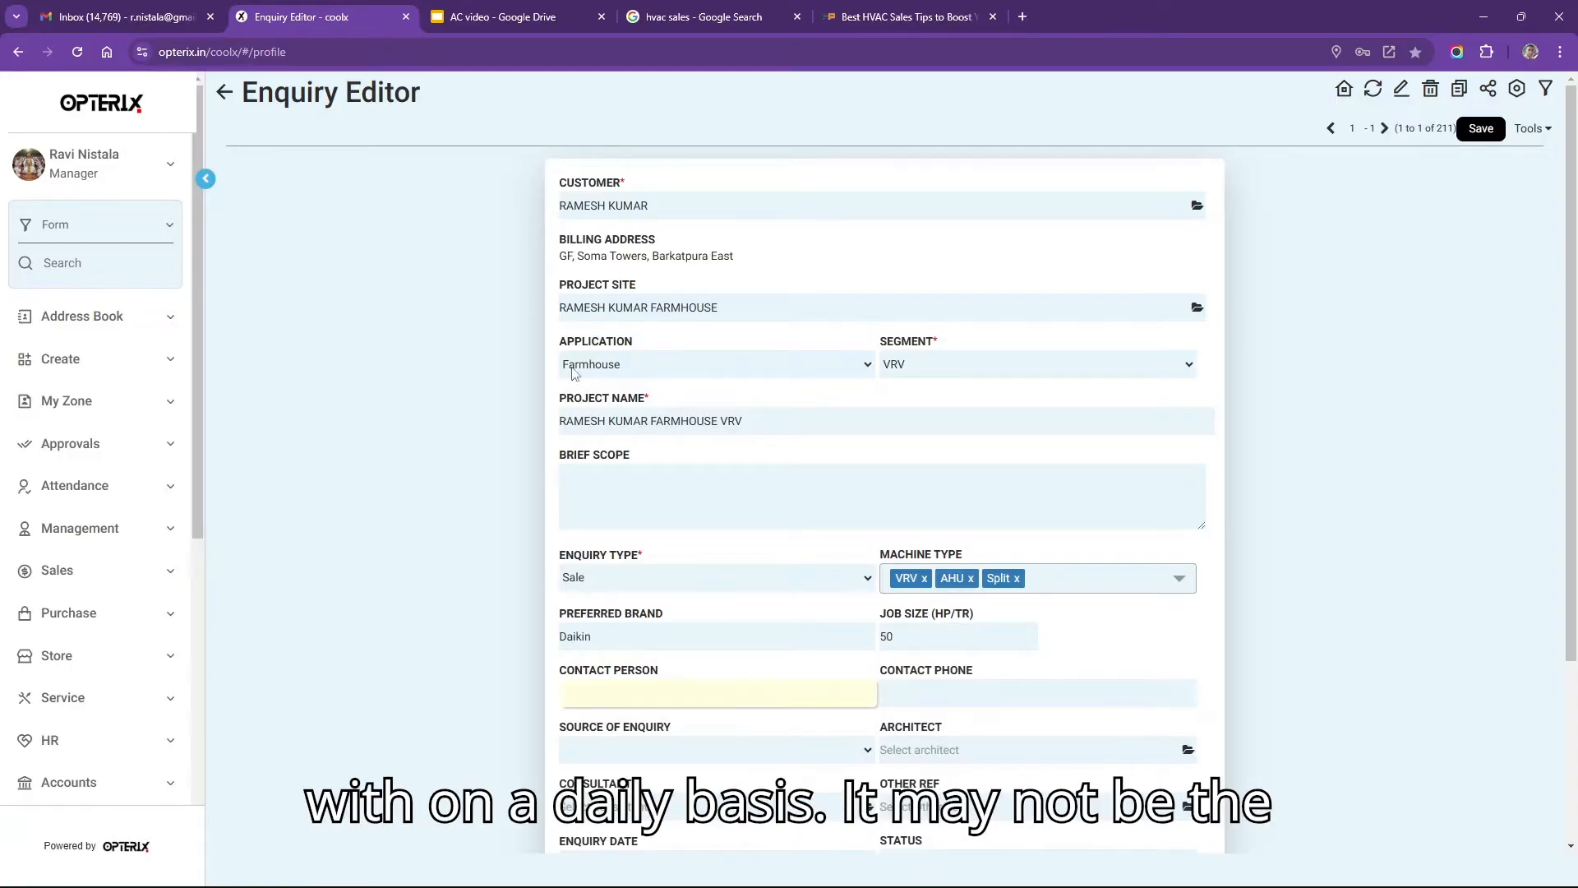
{"action": "left_click", "coordinate": [655, 210]}
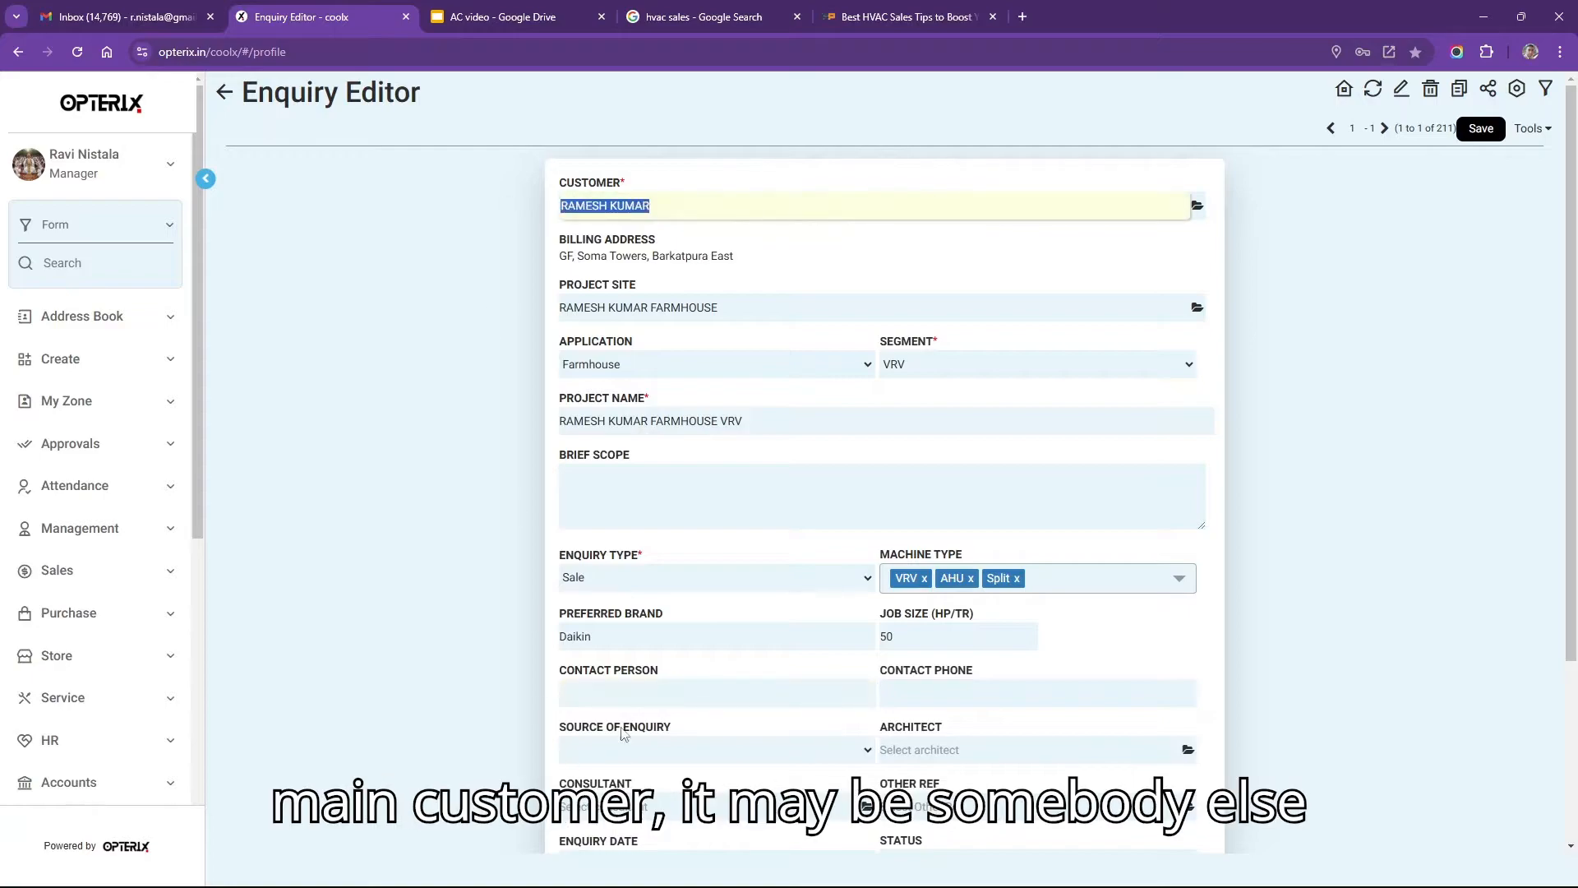
{"action": "left_click", "coordinate": [670, 693]}
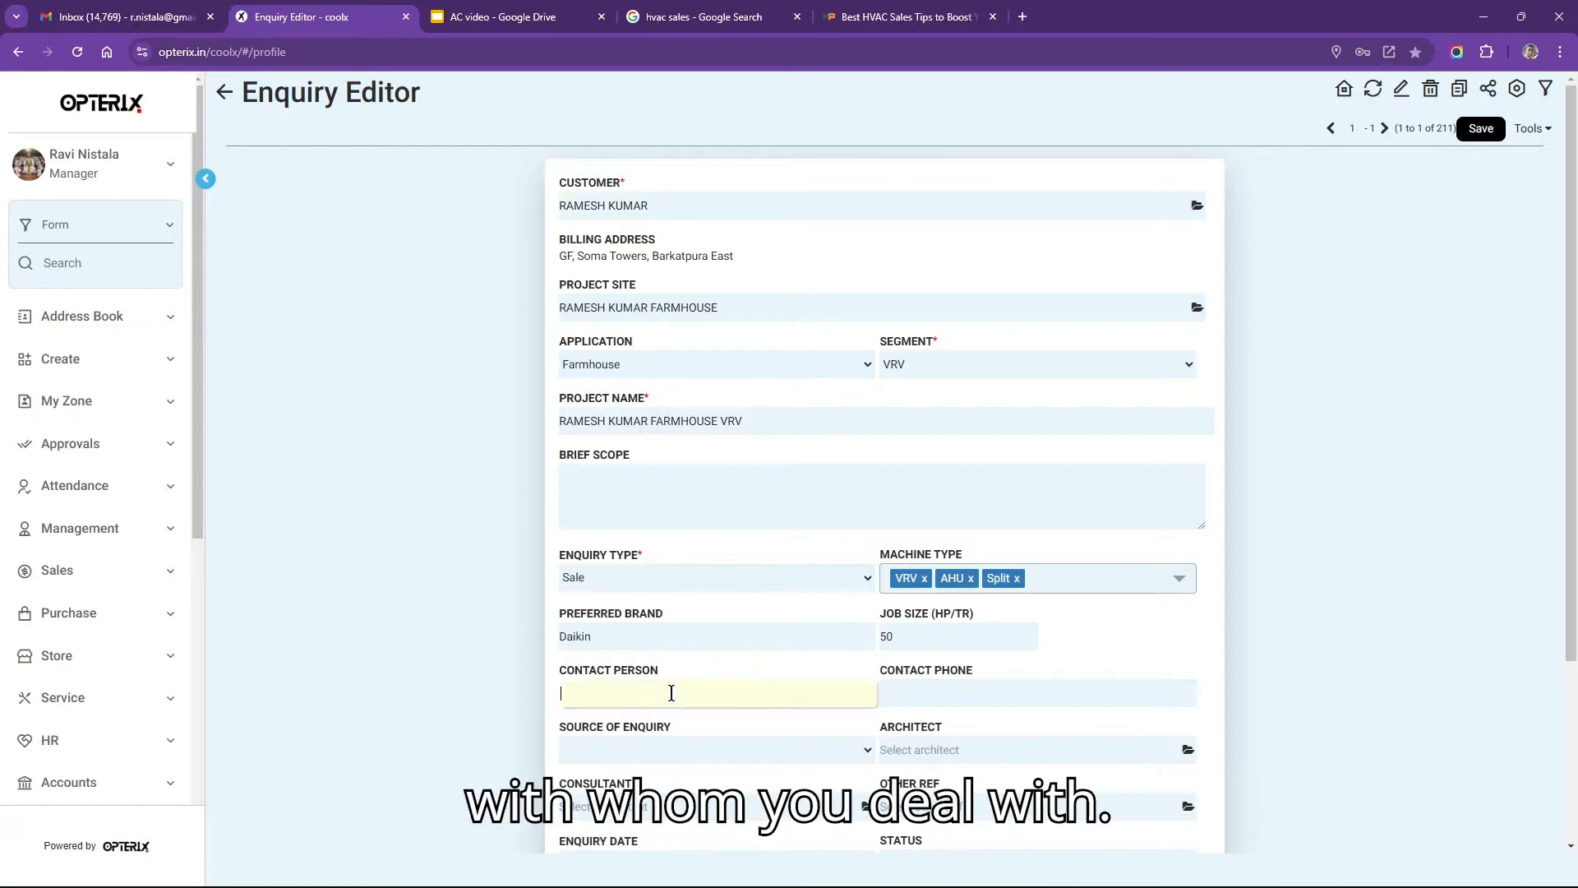
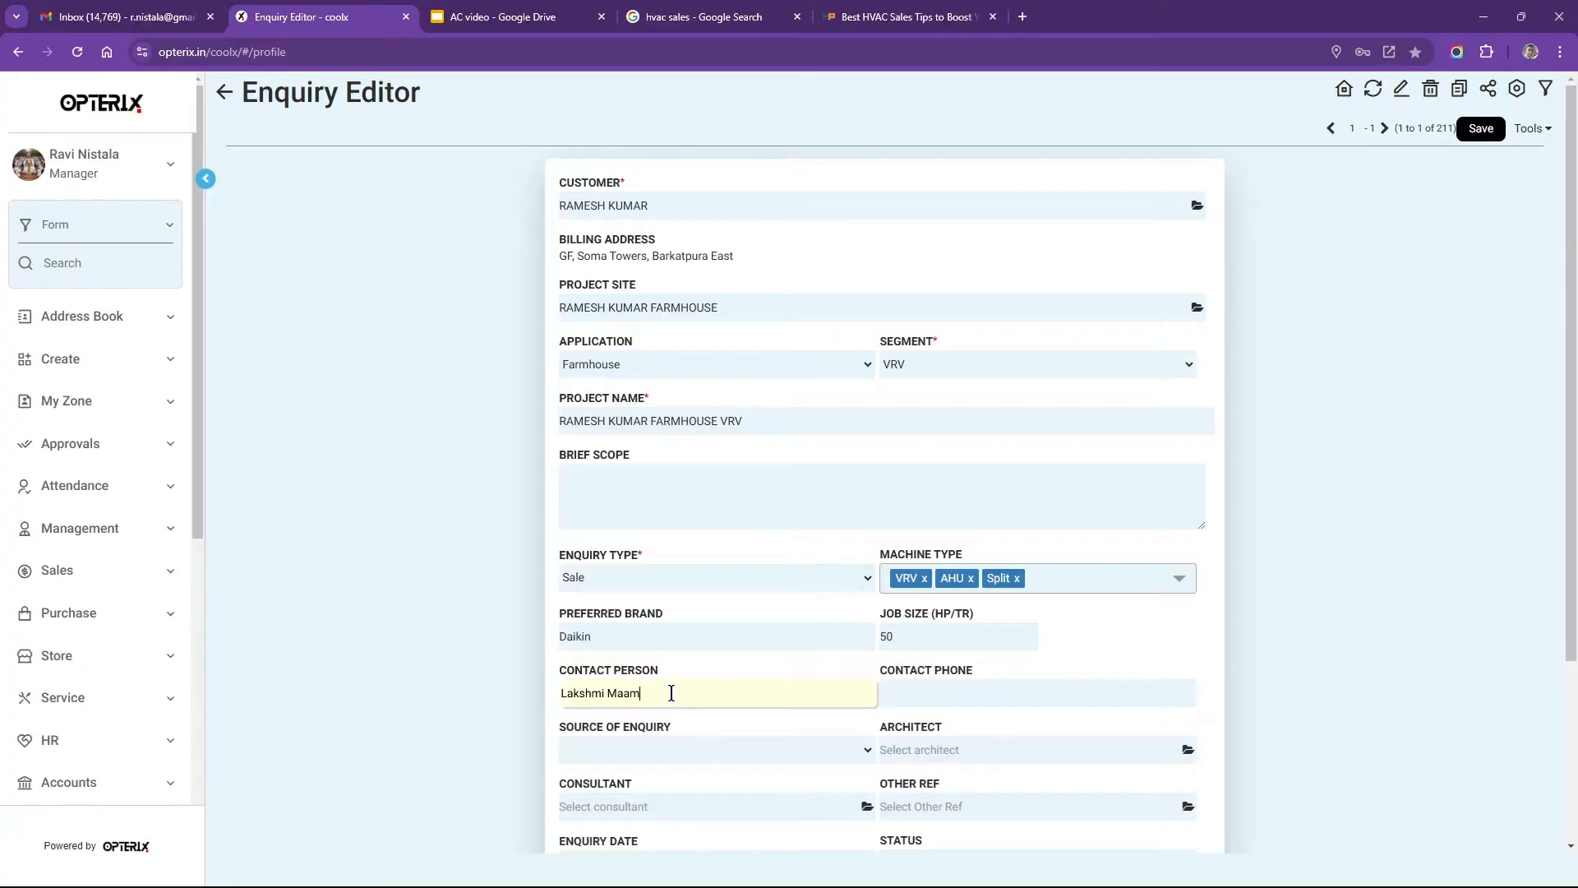
{"action": "key", "text": "Tab"}
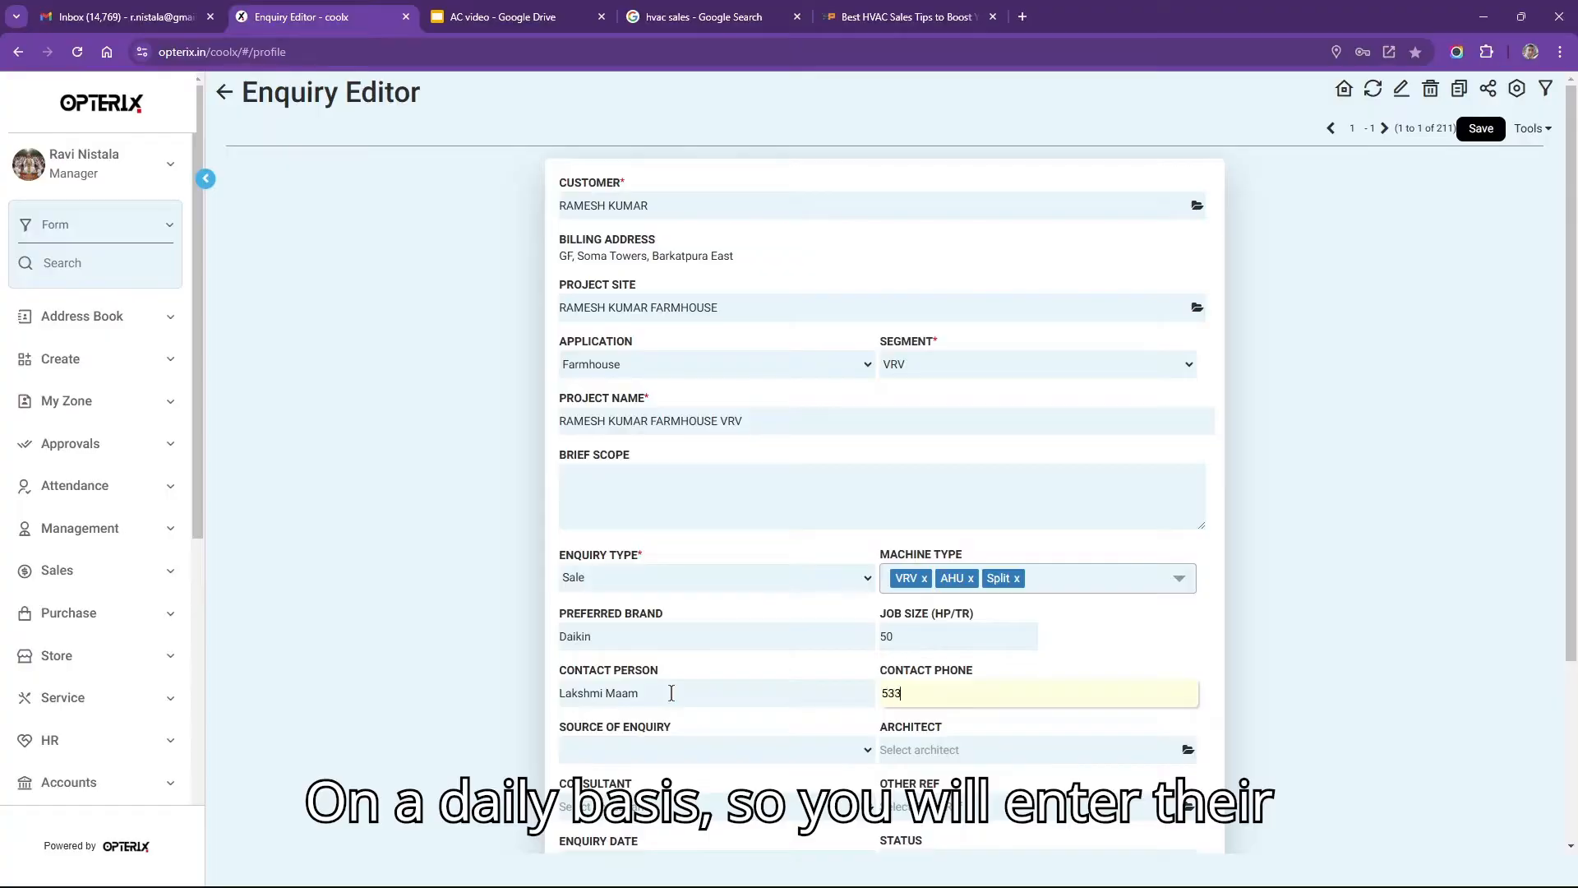
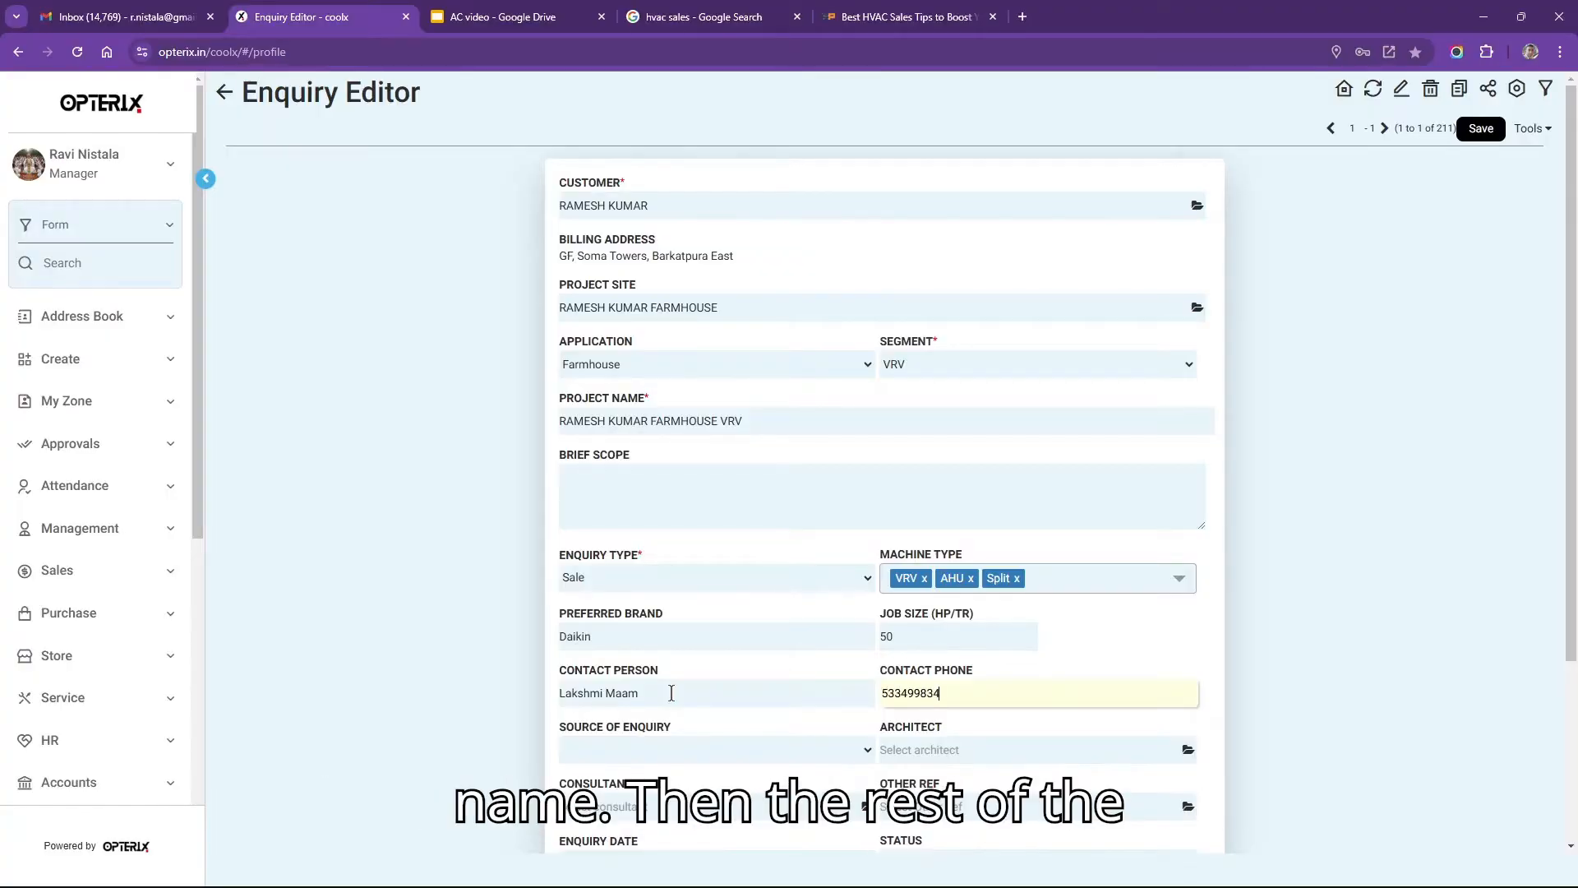
Set the enquiry source to Executive and select the first architect in the list.
{"action": "left_click", "coordinate": [704, 742]}
{"action": "left_click", "coordinate": [666, 643]}
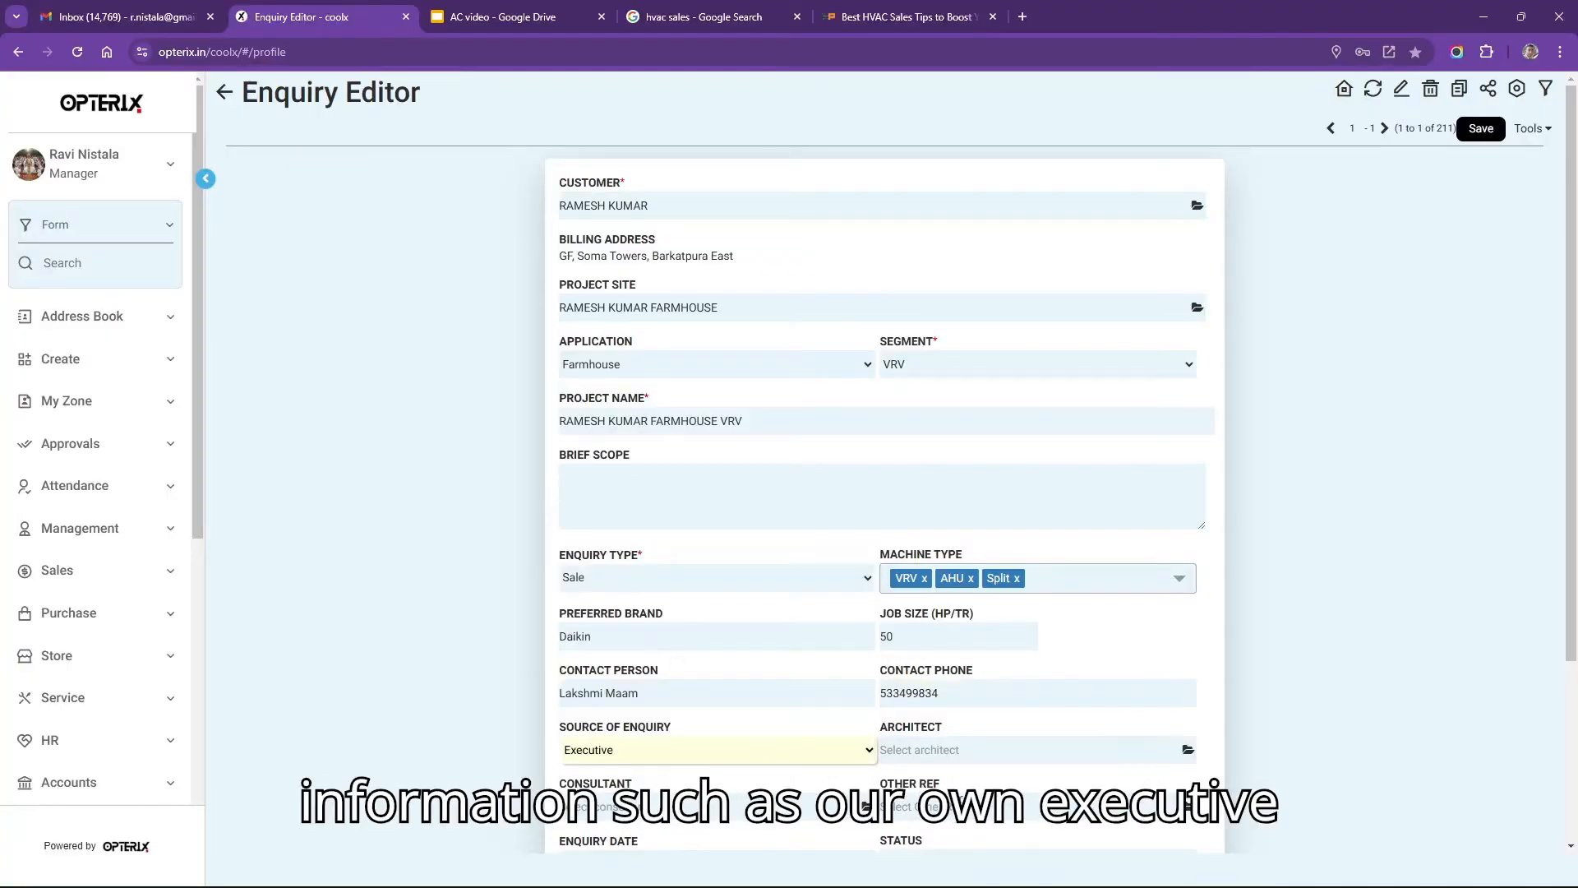
{"action": "left_click", "coordinate": [1187, 750]}
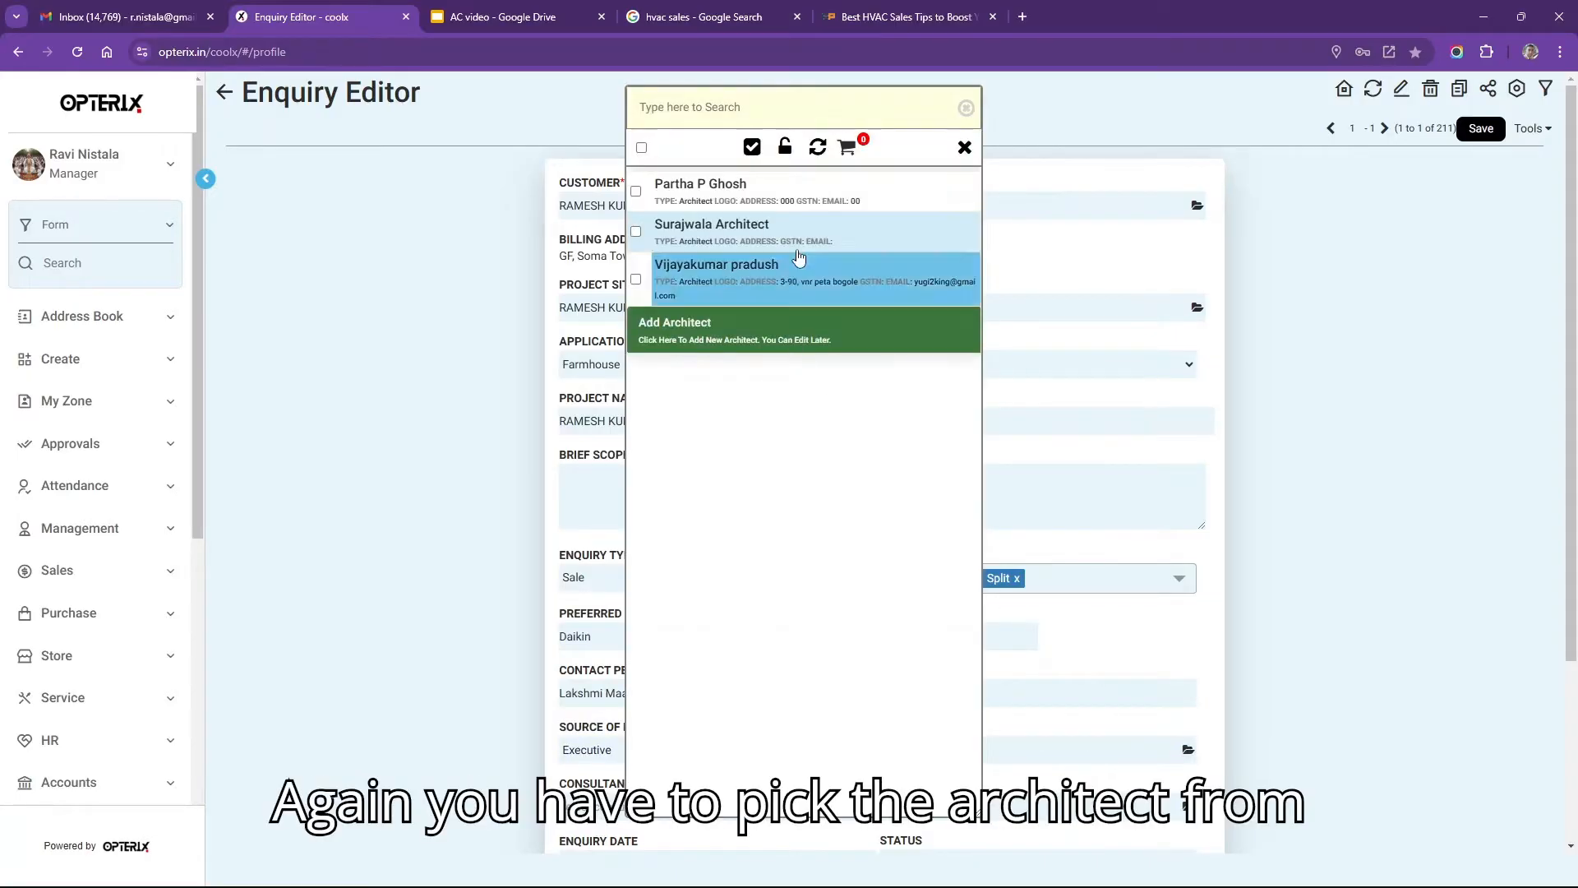
{"action": "left_click", "coordinate": [831, 202]}
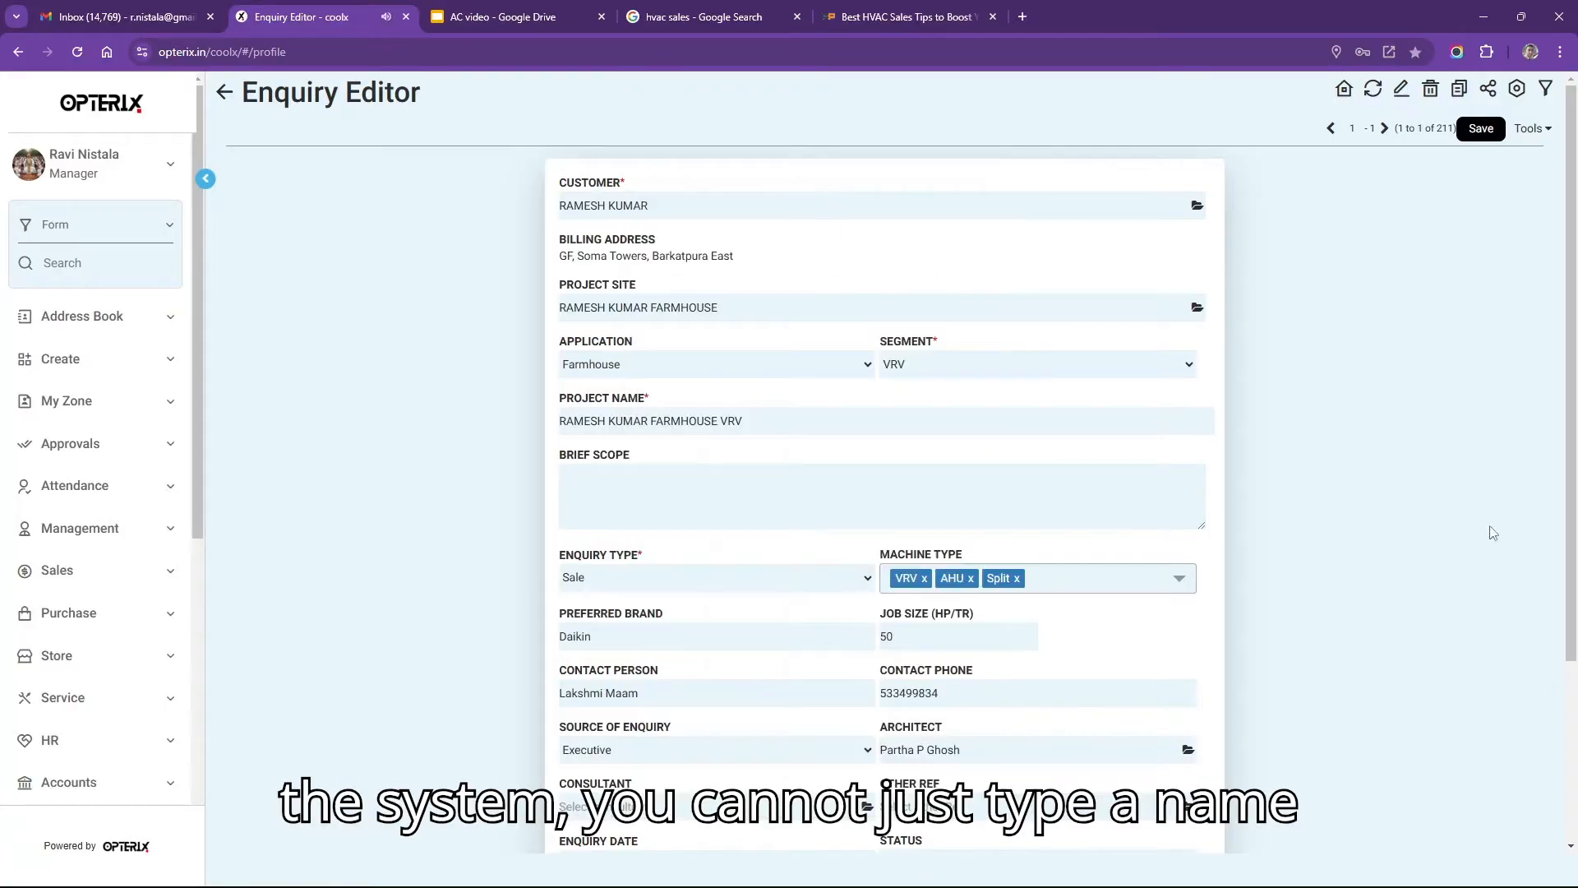
{"action": "scroll", "coordinate": [1568, 547], "scroll_direction": "down", "scroll_amount": 2}
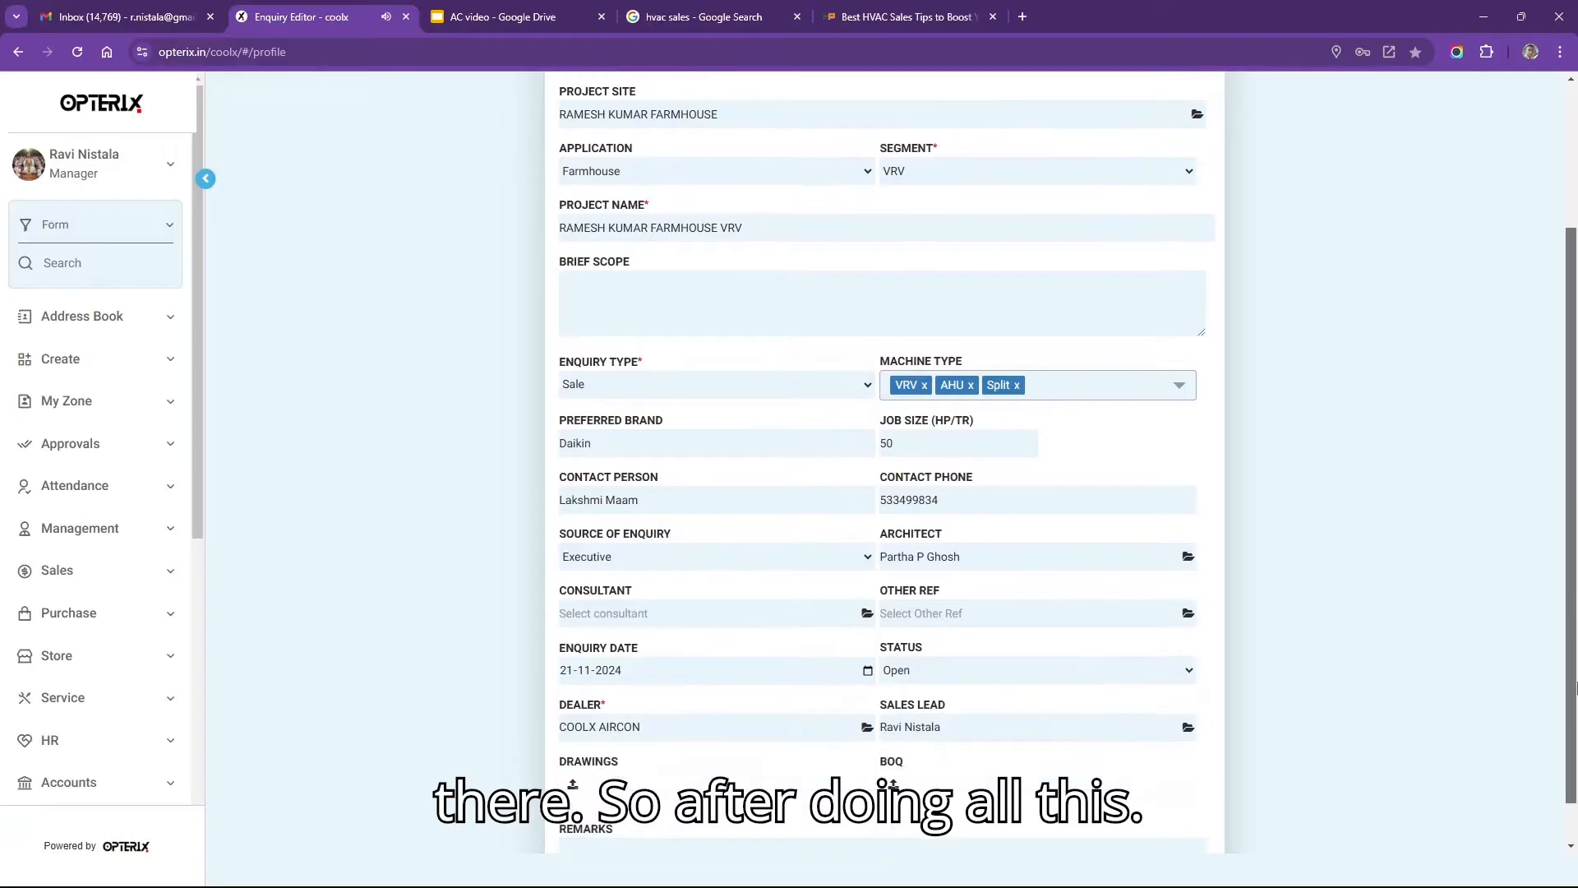
{"action": "scroll", "coordinate": [1545, 452], "scroll_direction": "up", "scroll_amount": 2}
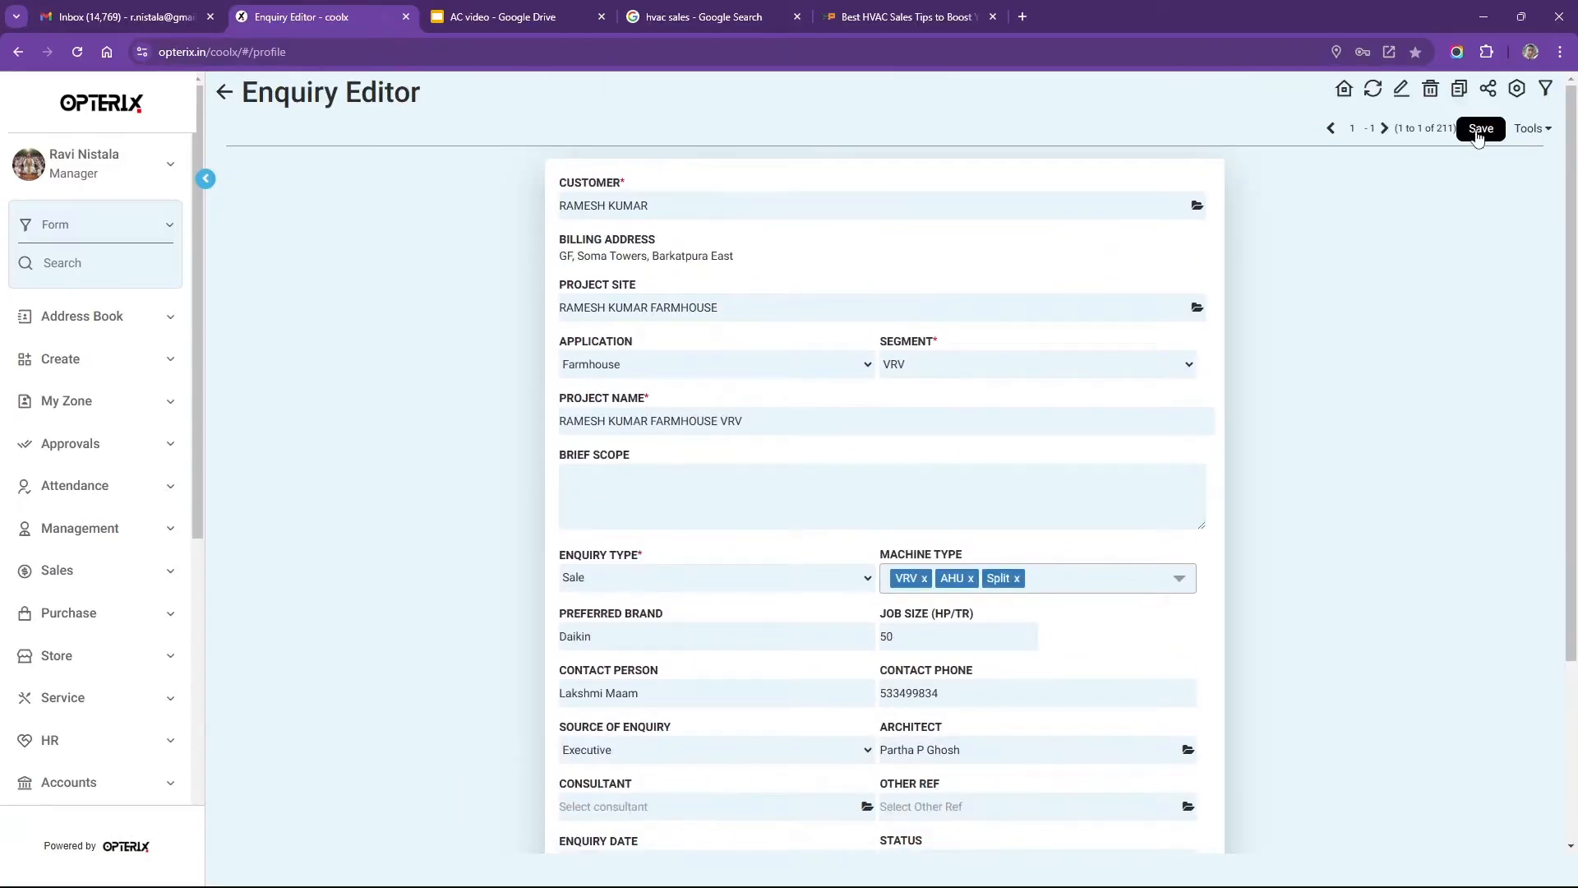
Save the enquiry and confirm it shows as Open at 50 HP in Reports > My Enquiries.
{"action": "left_click", "coordinate": [1479, 130]}
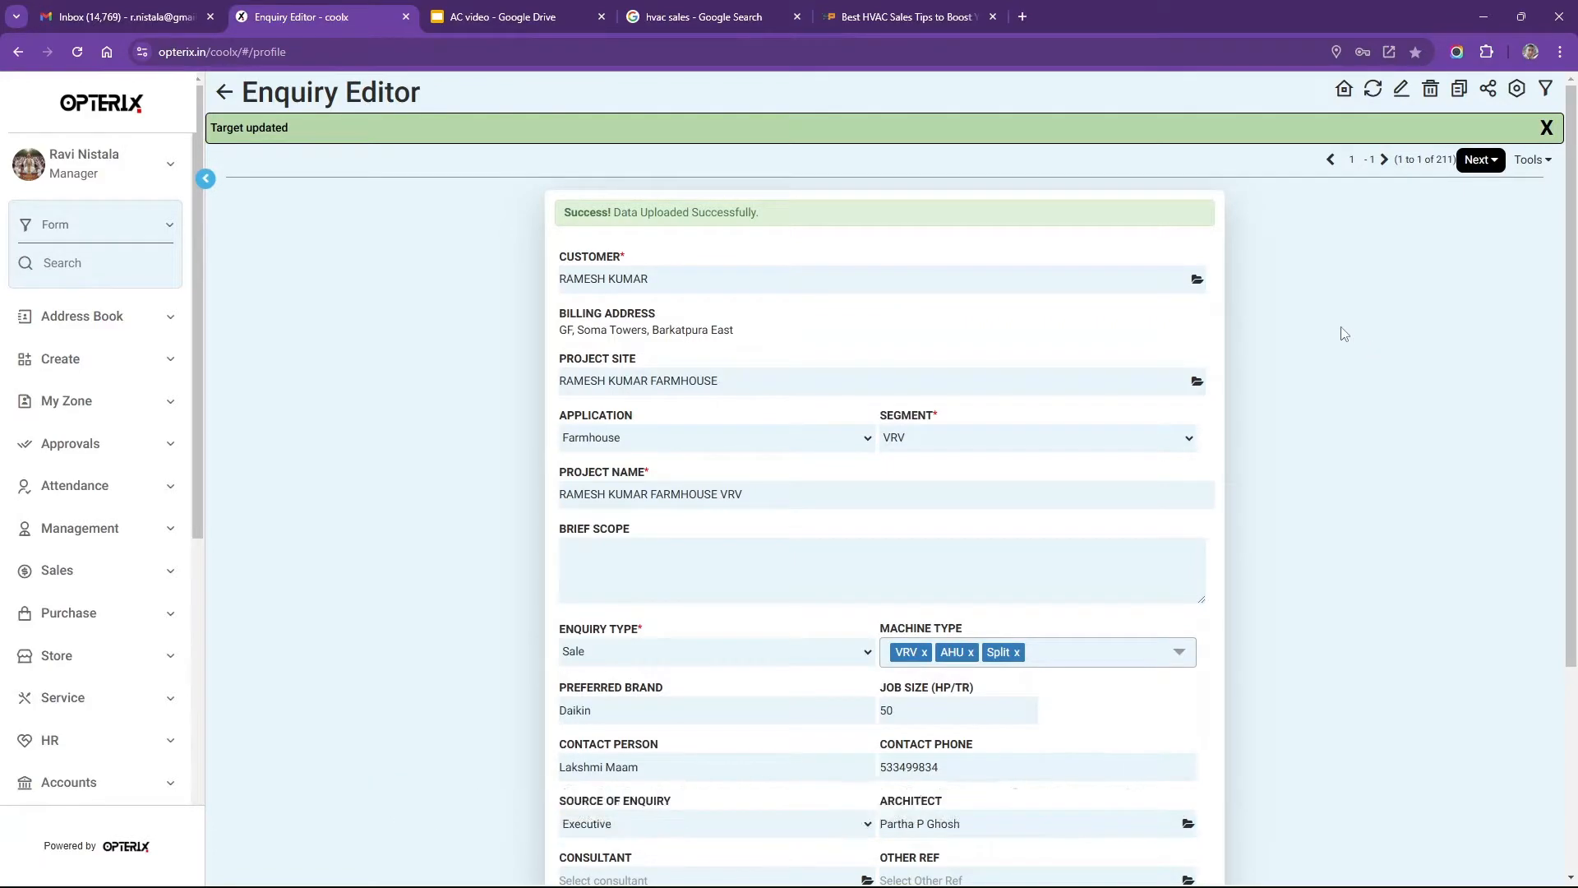
{"action": "left_click", "coordinate": [1477, 134]}
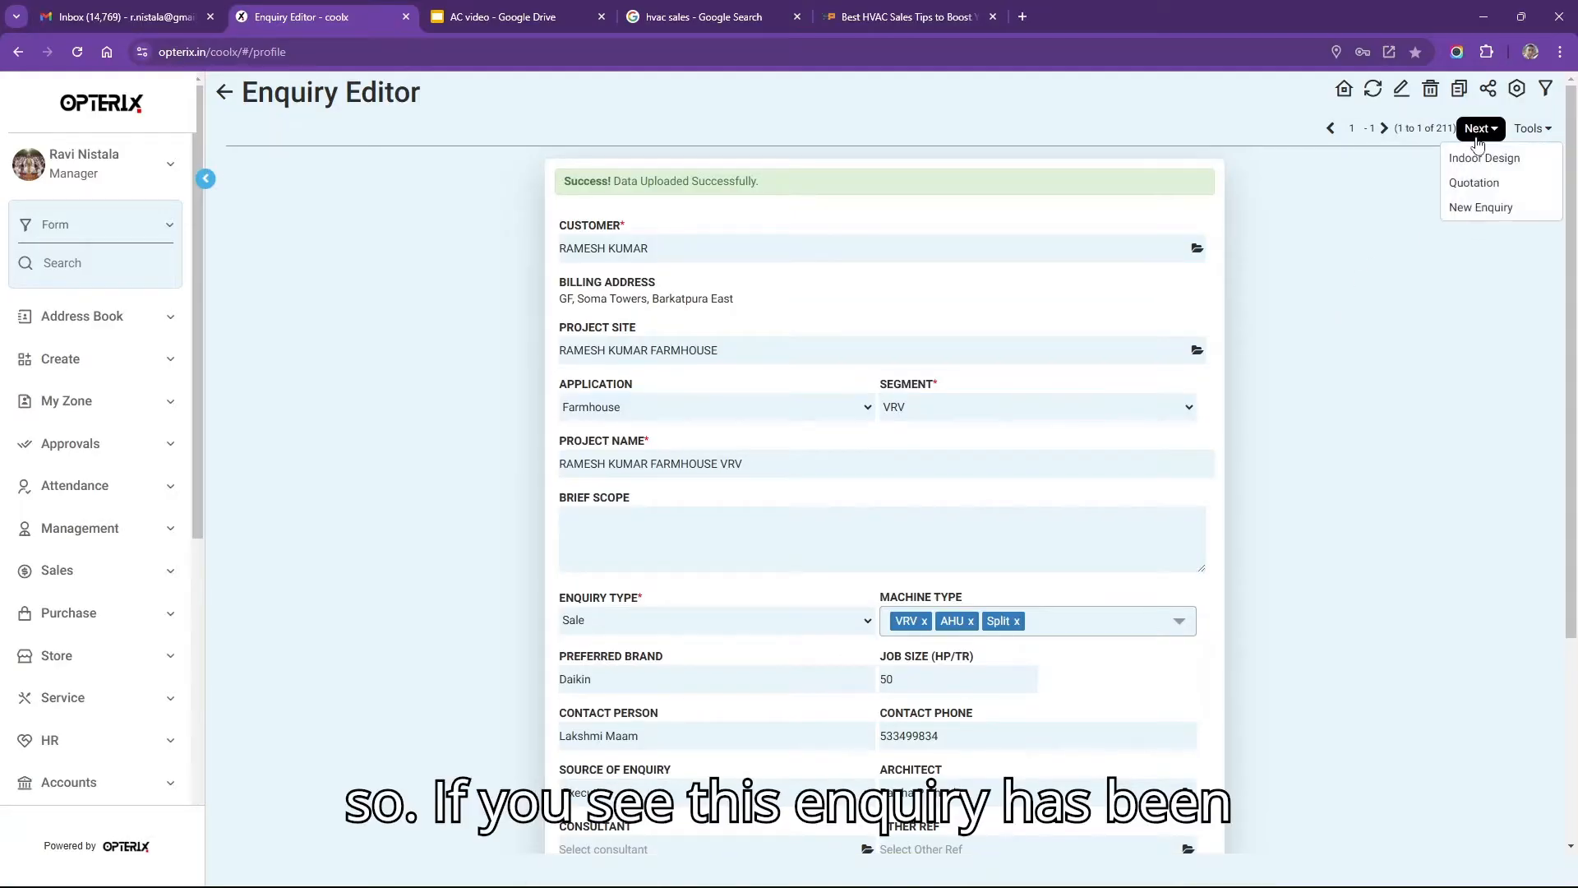
{"action": "left_click", "coordinate": [225, 93]}
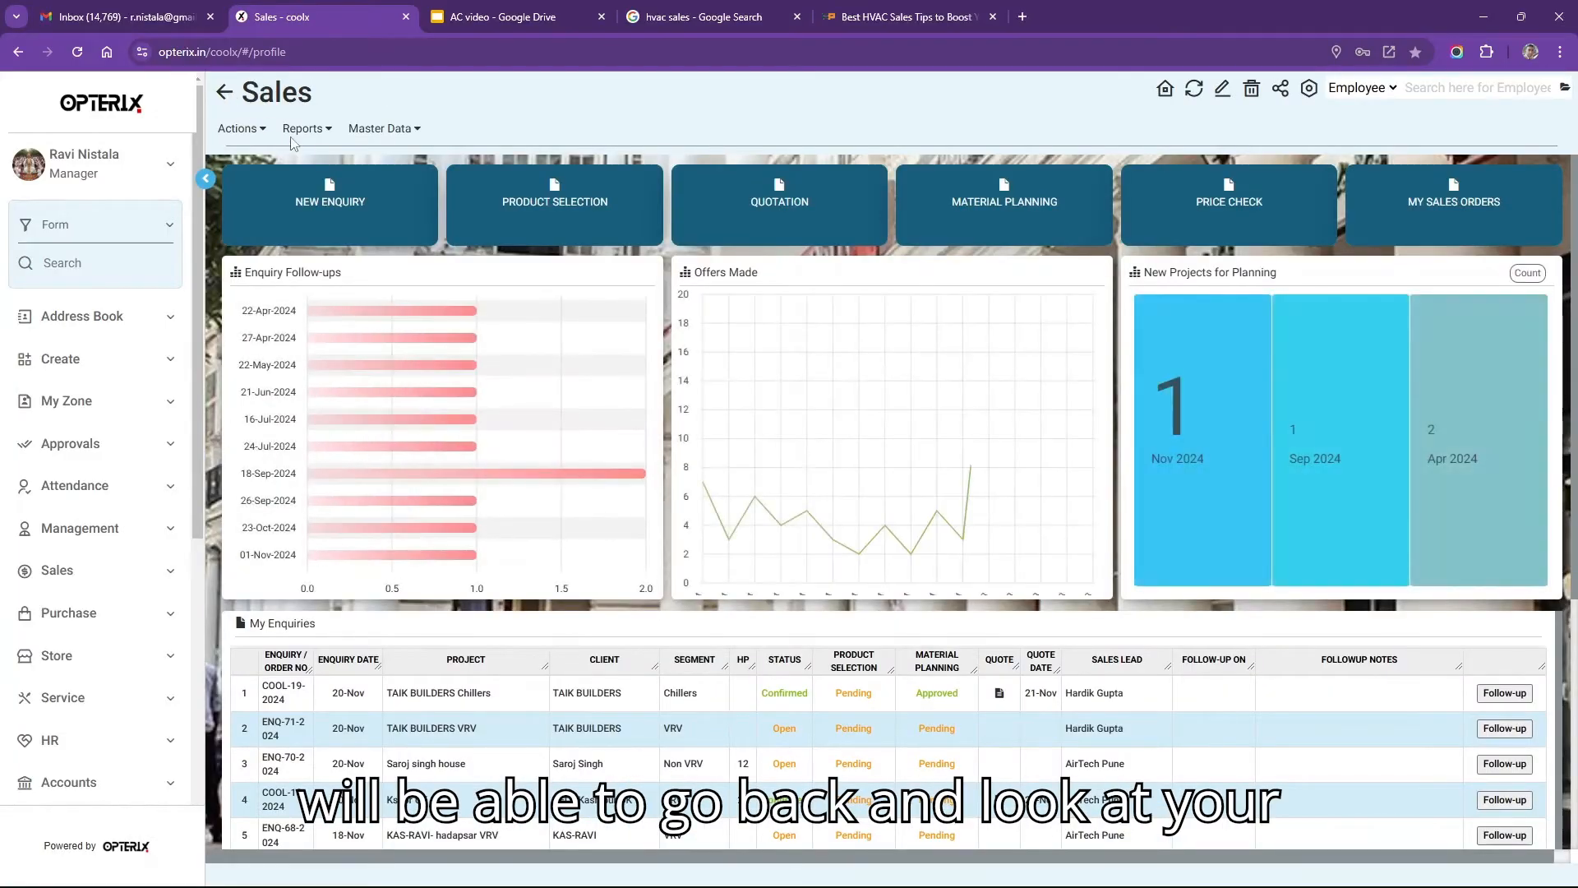
{"action": "left_click", "coordinate": [303, 129]}
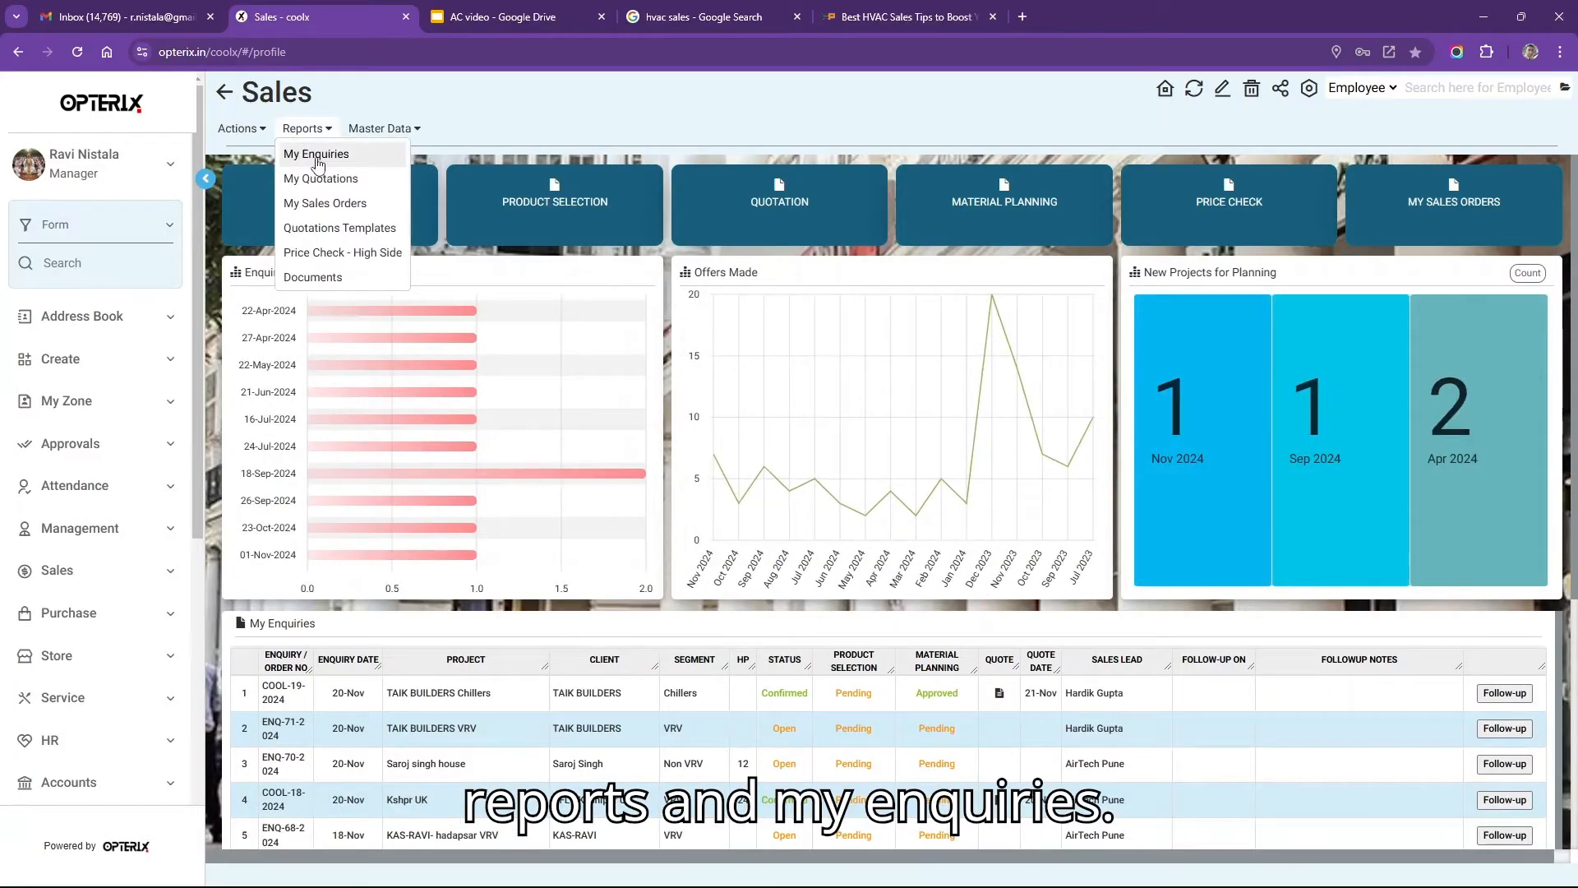
{"action": "left_click", "coordinate": [318, 164]}
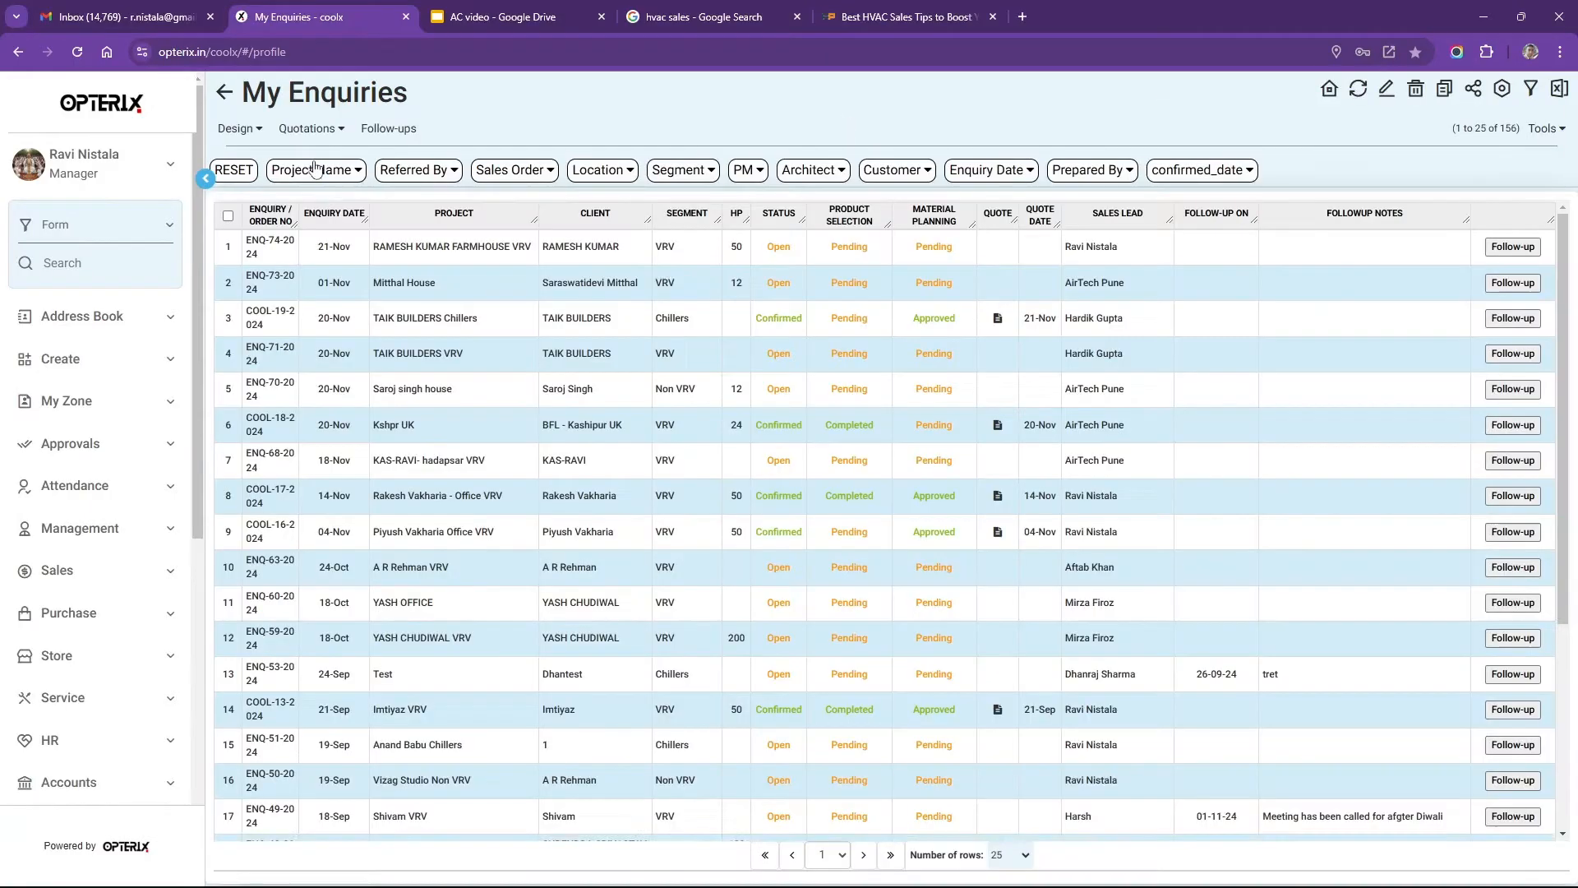
{"action": "left_click_drag", "start_coordinate": [377, 246], "coordinate": [647, 251]}
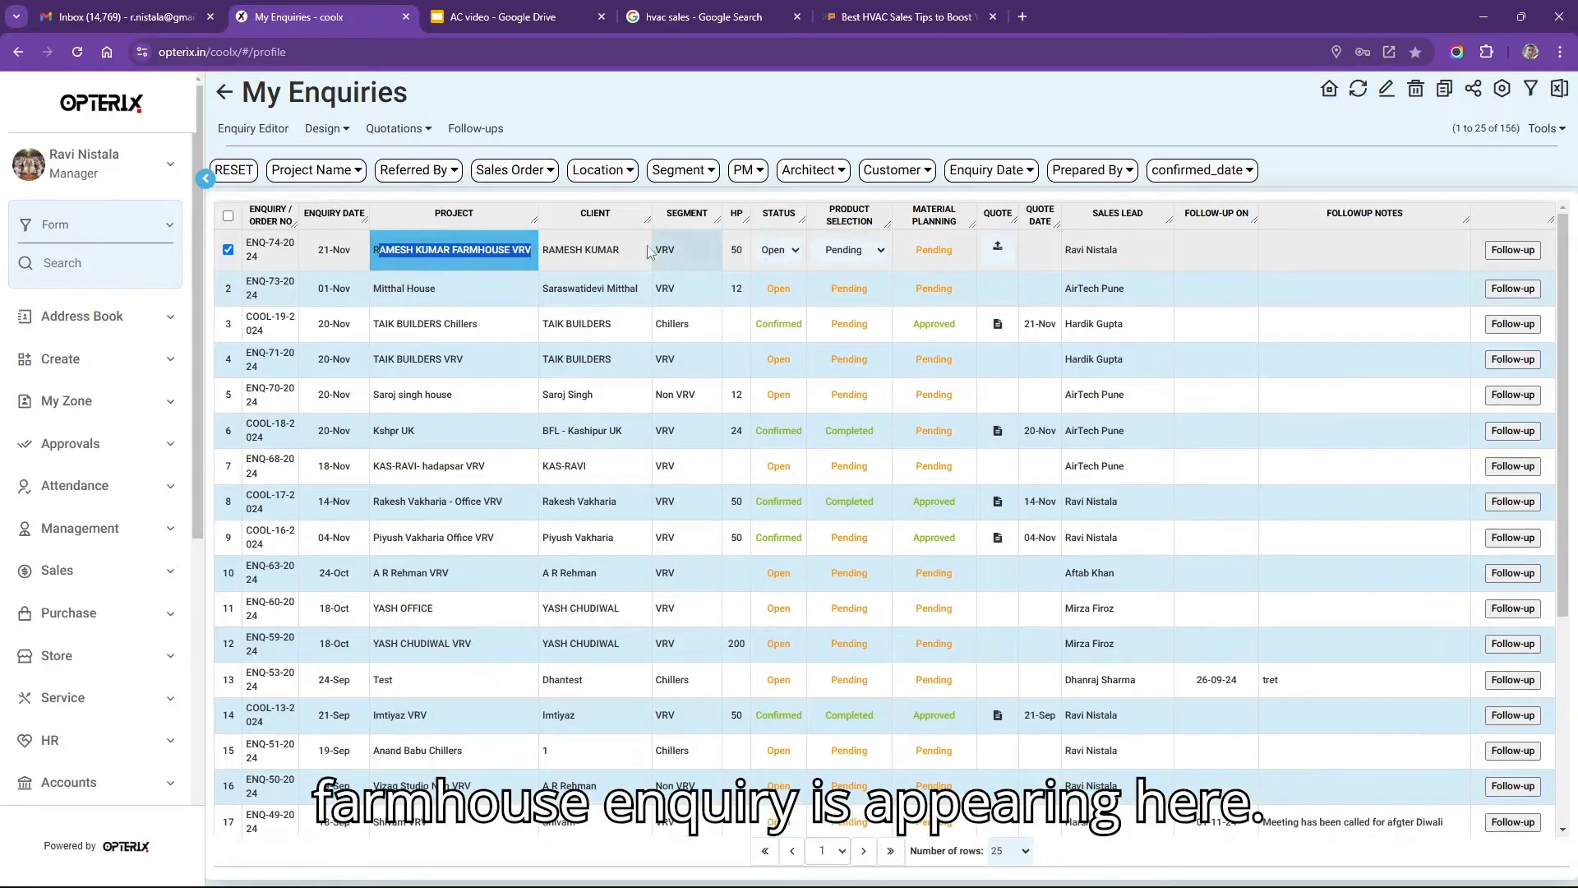
{"action": "left_click", "coordinate": [631, 250]}
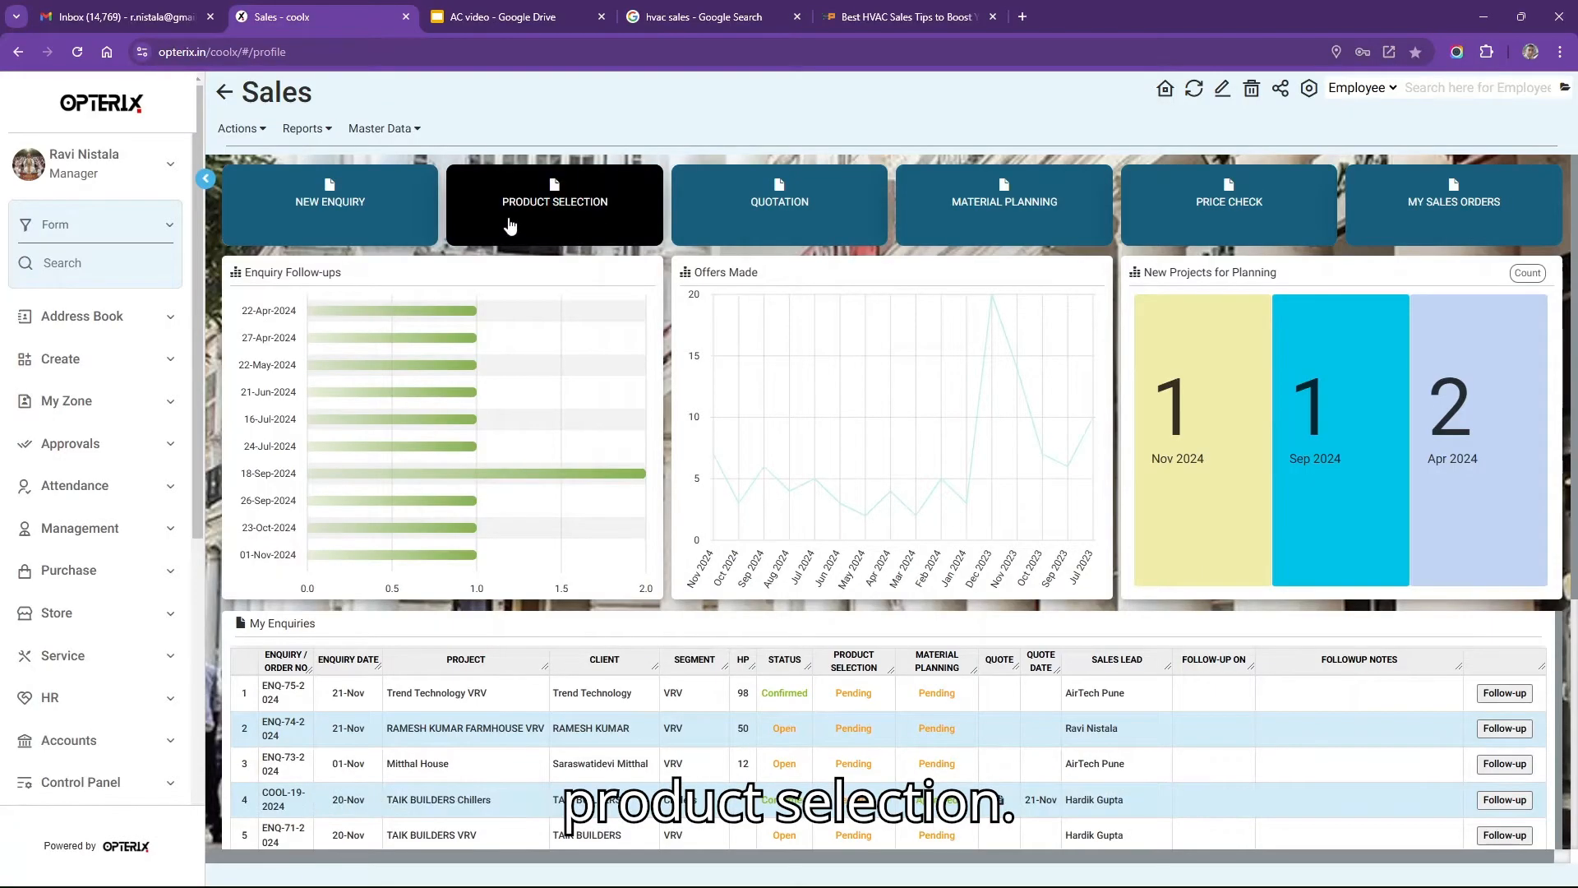
Load the Indoor Design sheet for the farmhouse VRV enquiry through Product Selection.
{"action": "left_click", "coordinate": [515, 223]}
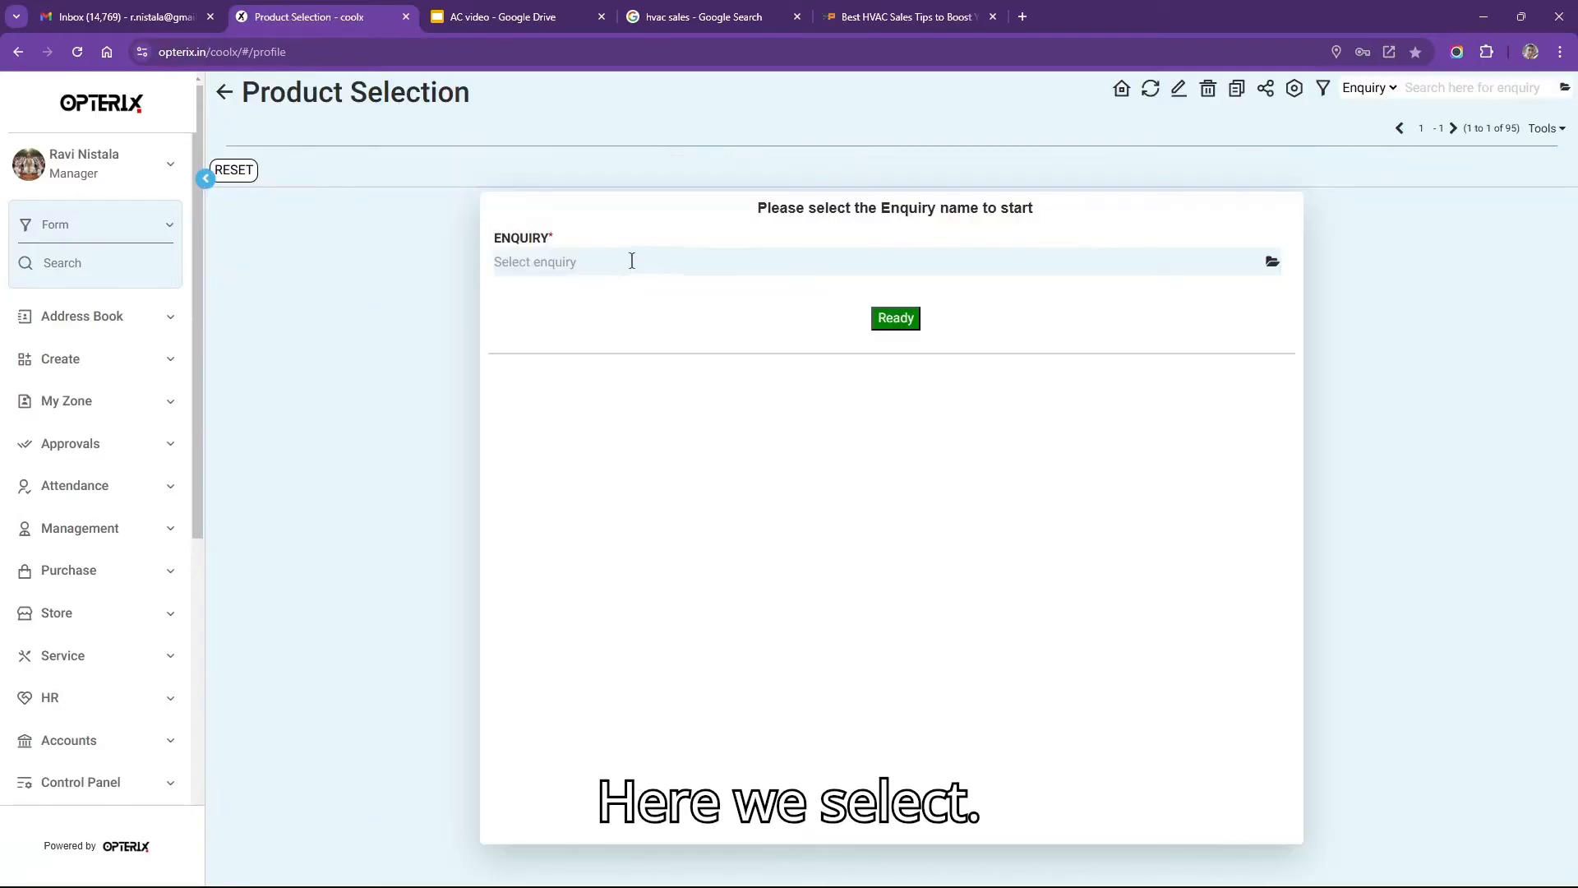
{"action": "left_click", "coordinate": [631, 260]}
{"action": "type", "text": "rame"}
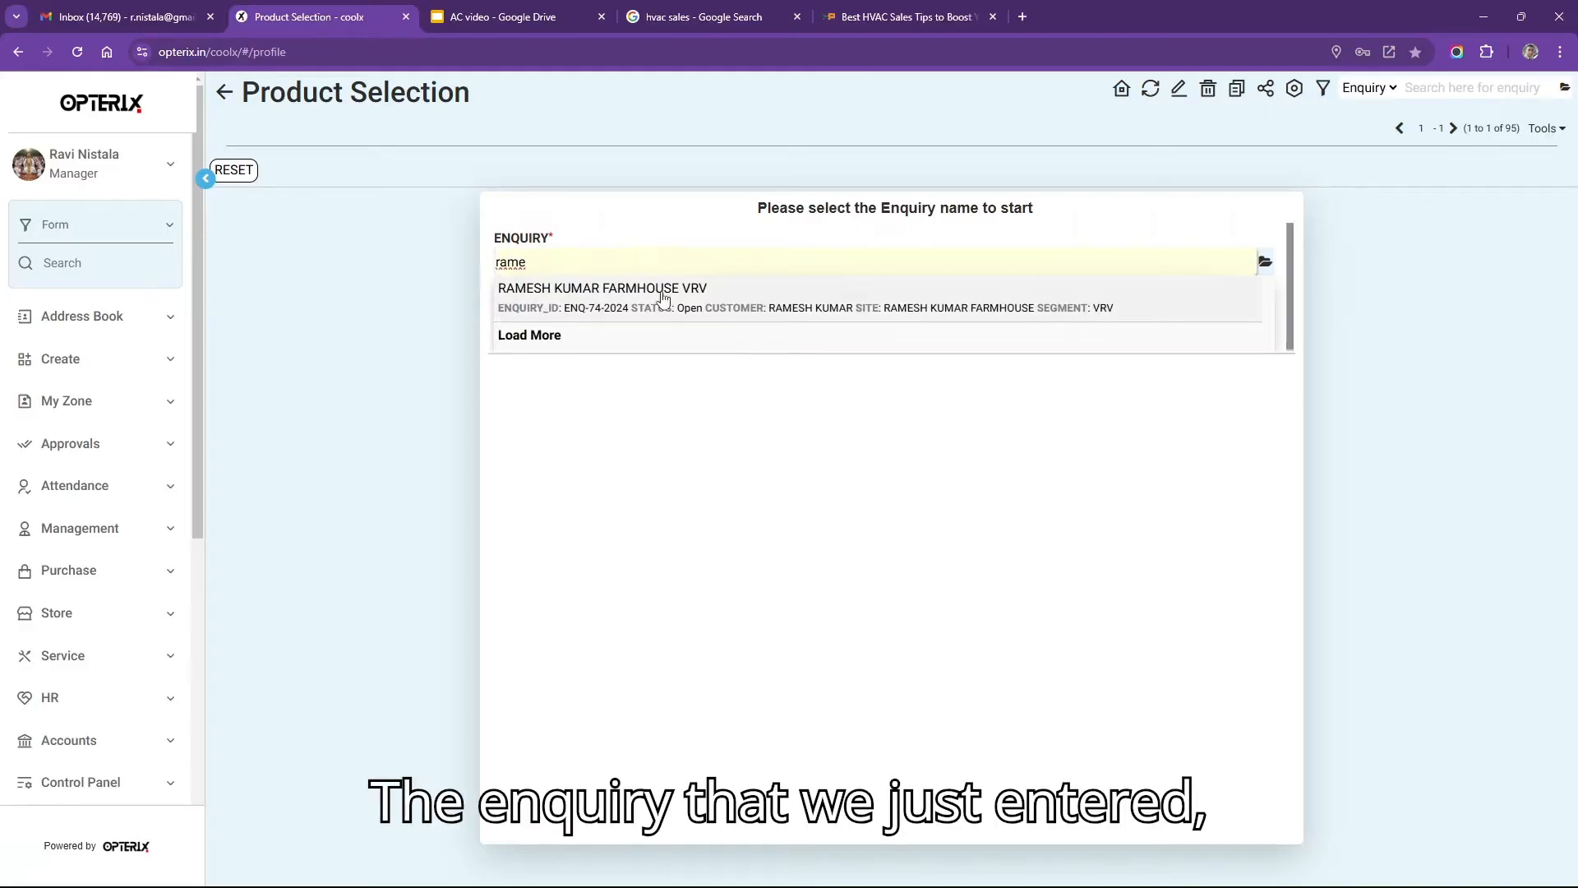
{"action": "left_click", "coordinate": [664, 301]}
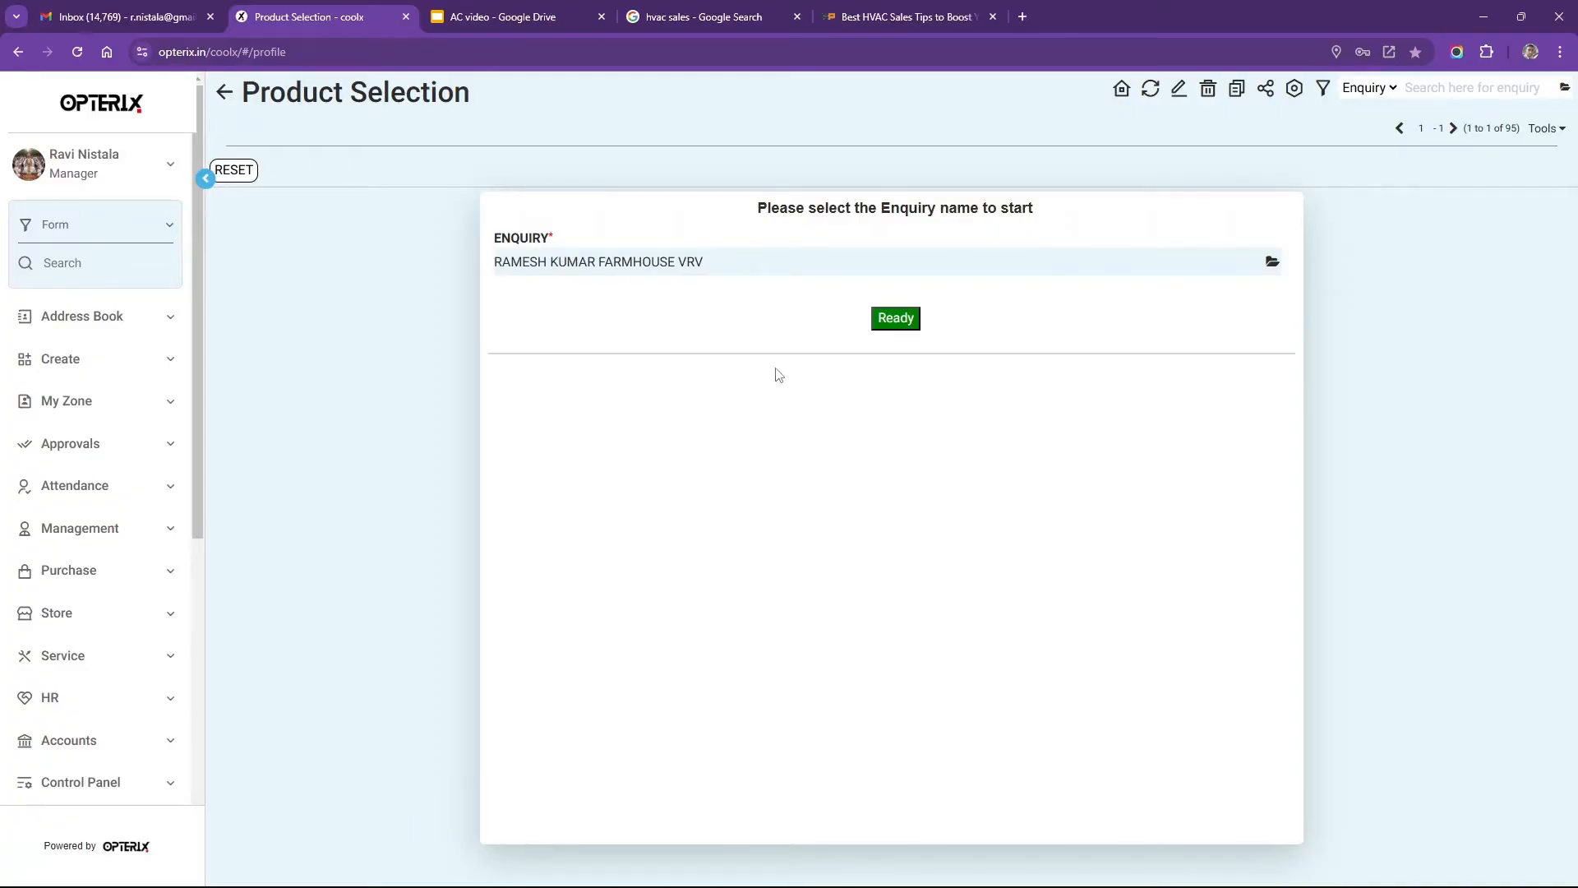
{"action": "left_click", "coordinate": [897, 319]}
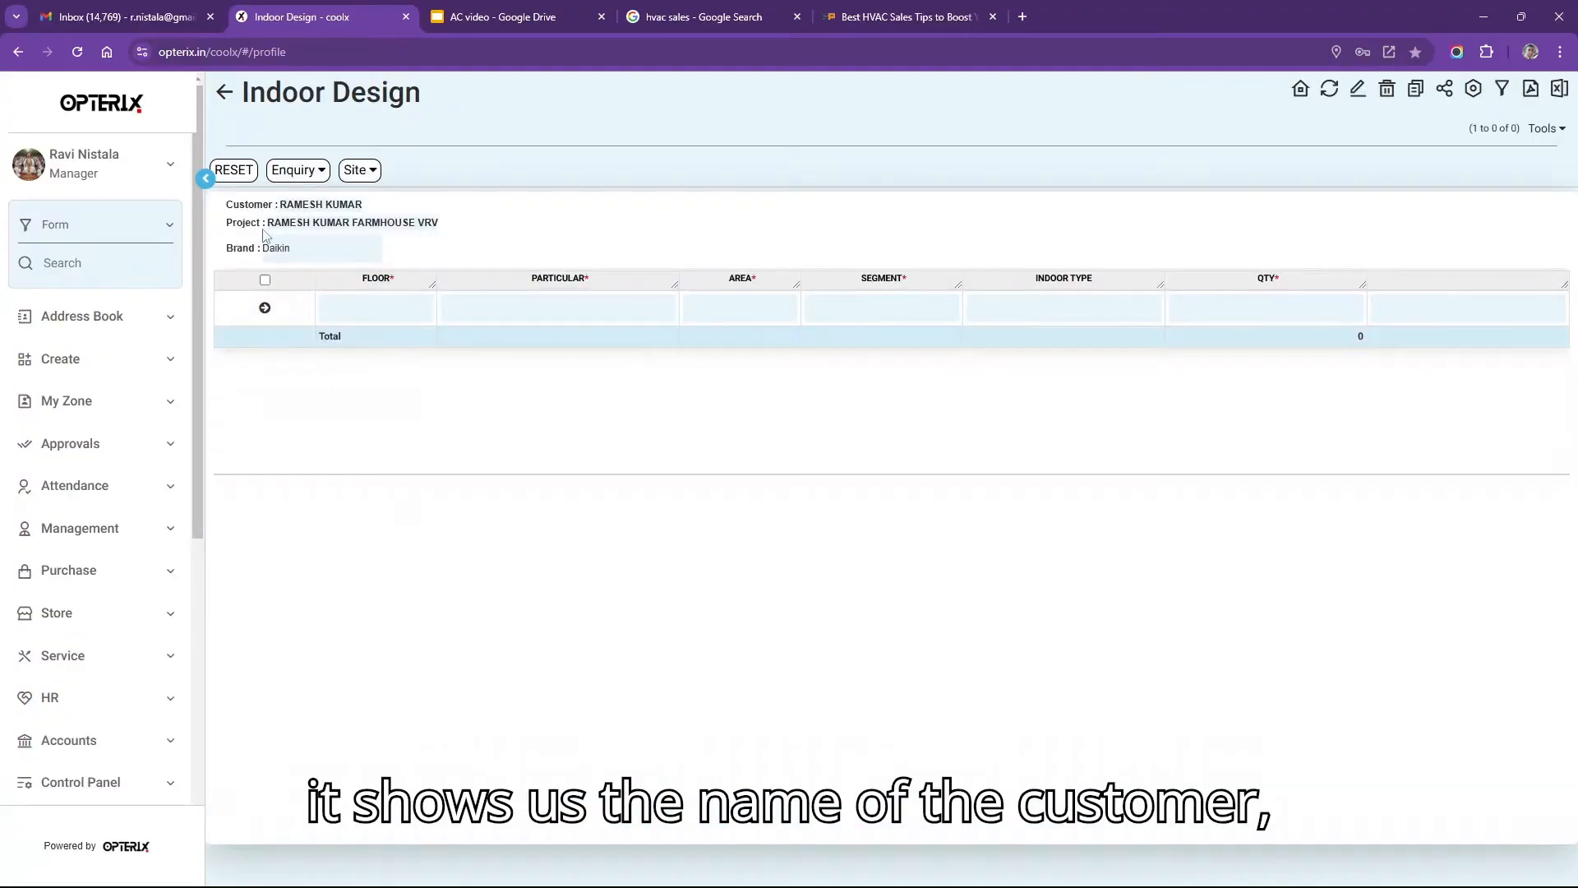
Enter the first row's floor, particular, area, segment and indoor type in the Indoor Design grid.
{"action": "left_click", "coordinate": [409, 310]}
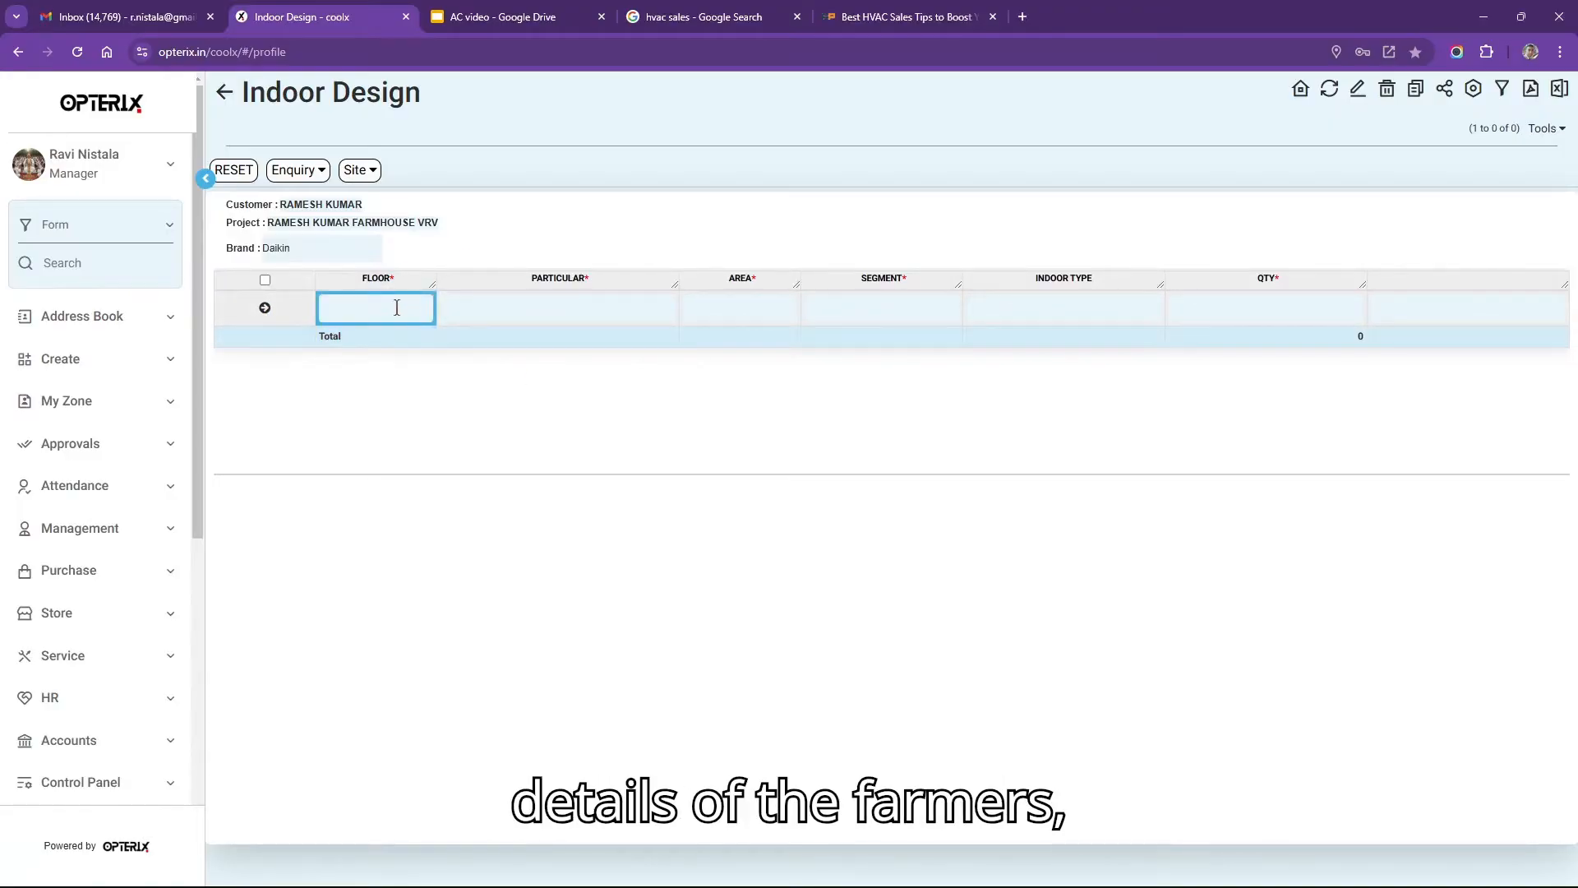
{"action": "left_click", "coordinate": [659, 313]}
{"action": "left_click_drag", "start_coordinate": [351, 236], "coordinate": [461, 243]}
{"action": "left_click", "coordinate": [380, 309]}
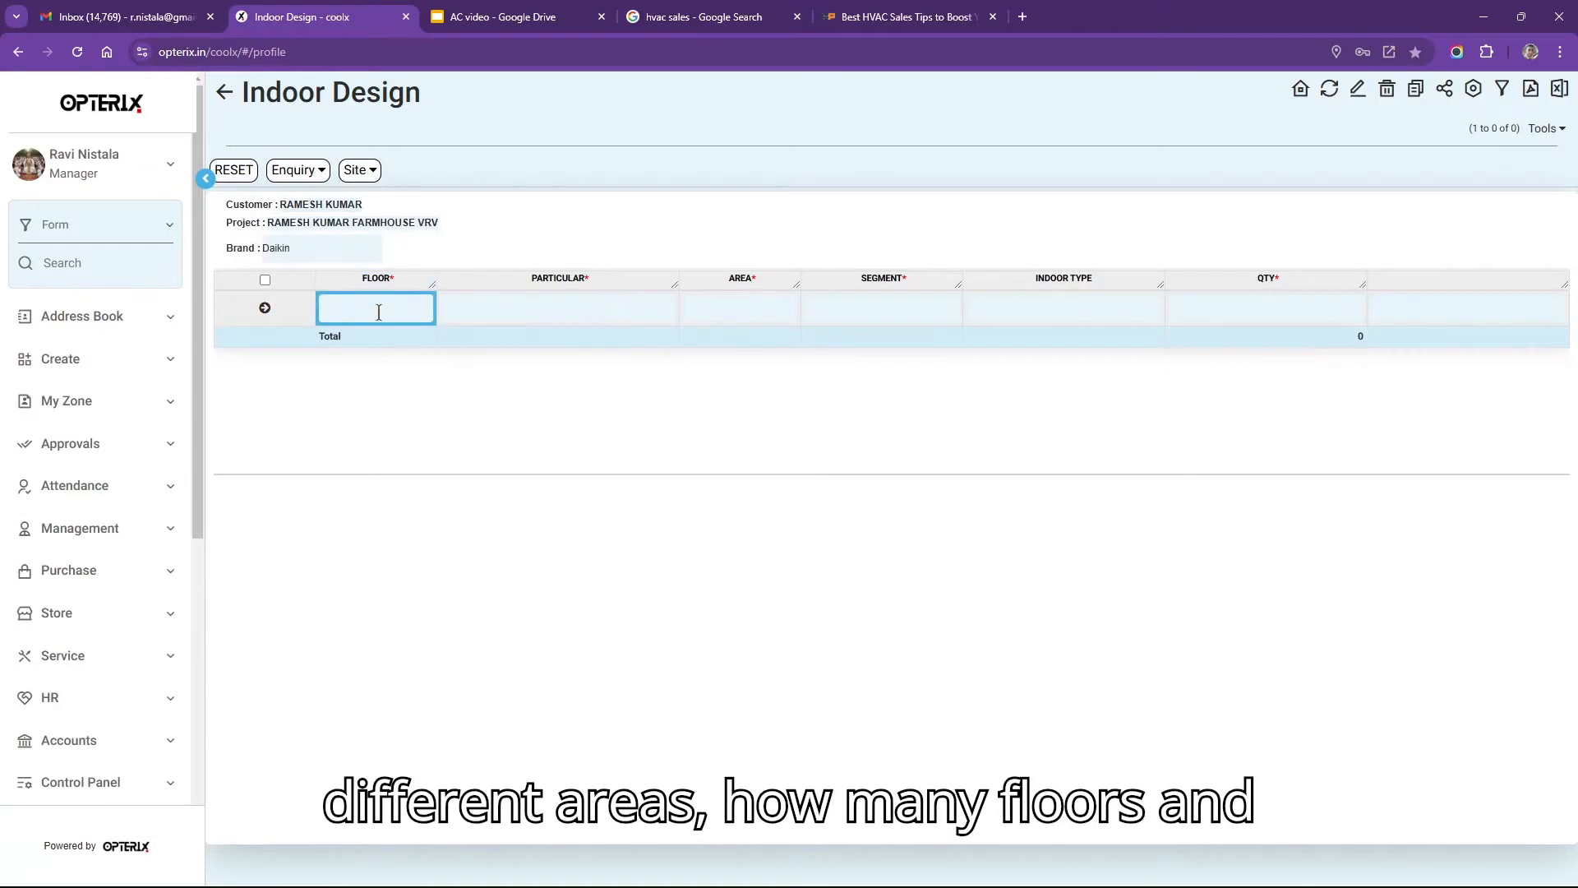
{"action": "left_click", "coordinate": [519, 312]}
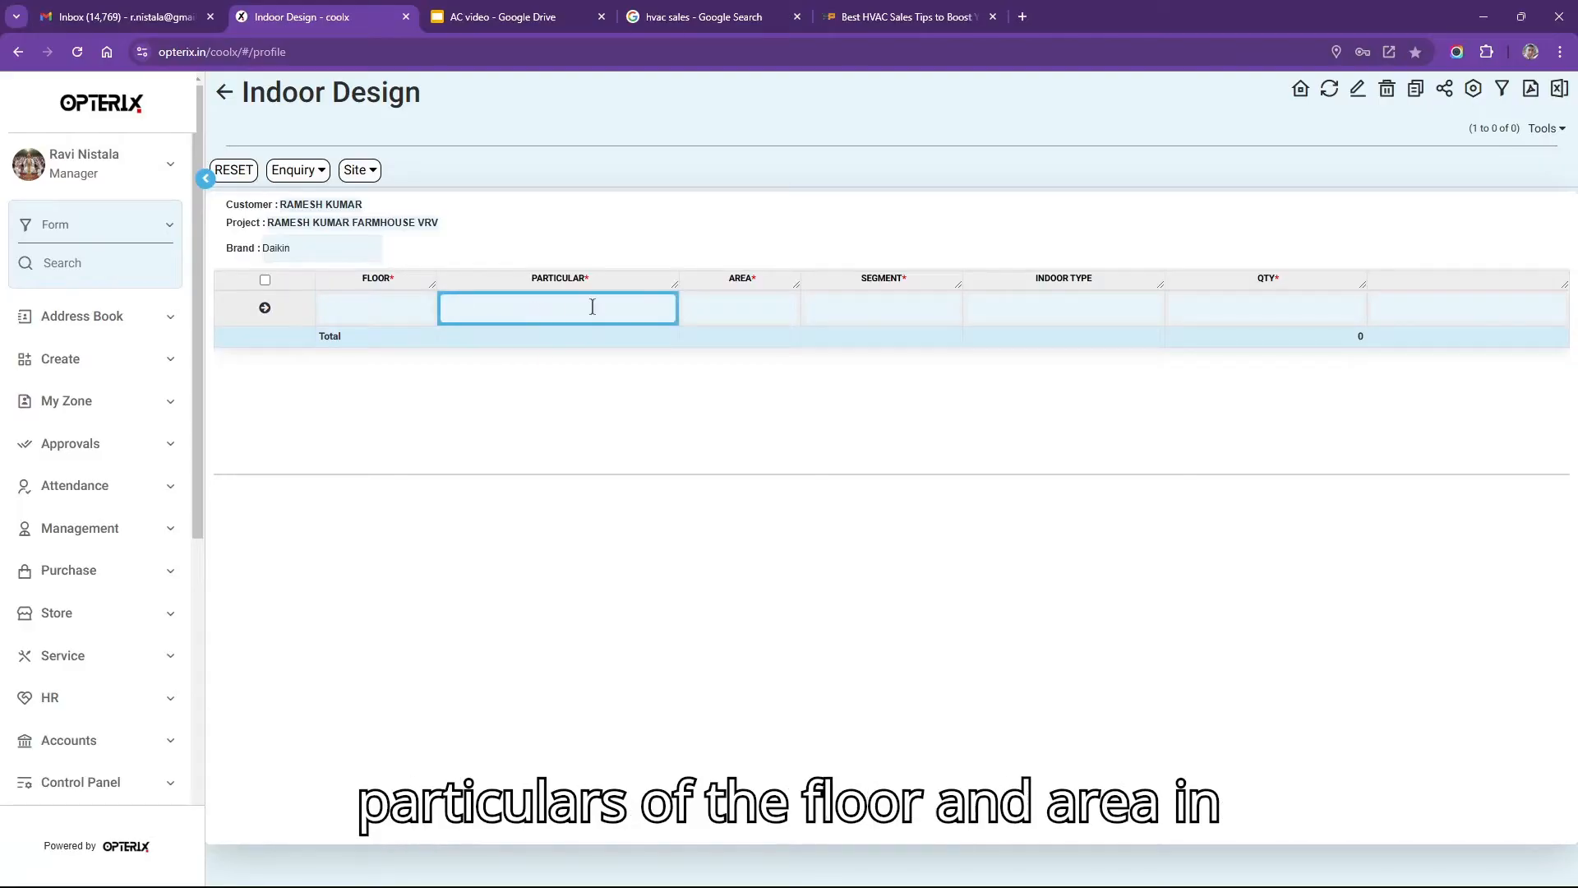
{"action": "left_click", "coordinate": [741, 309]}
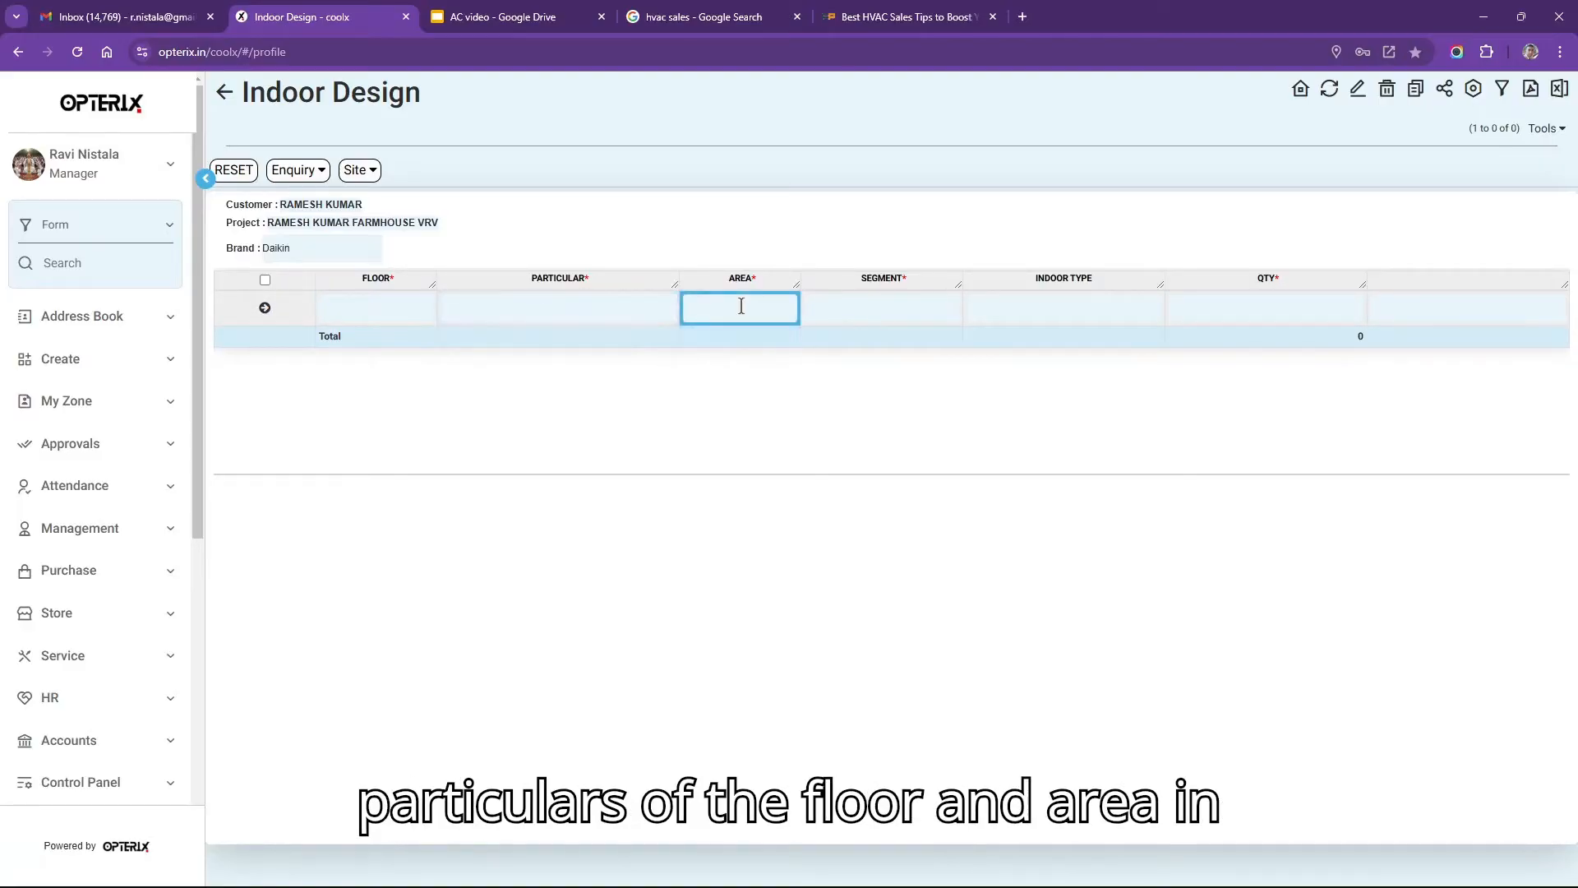
{"action": "left_click", "coordinate": [874, 314]}
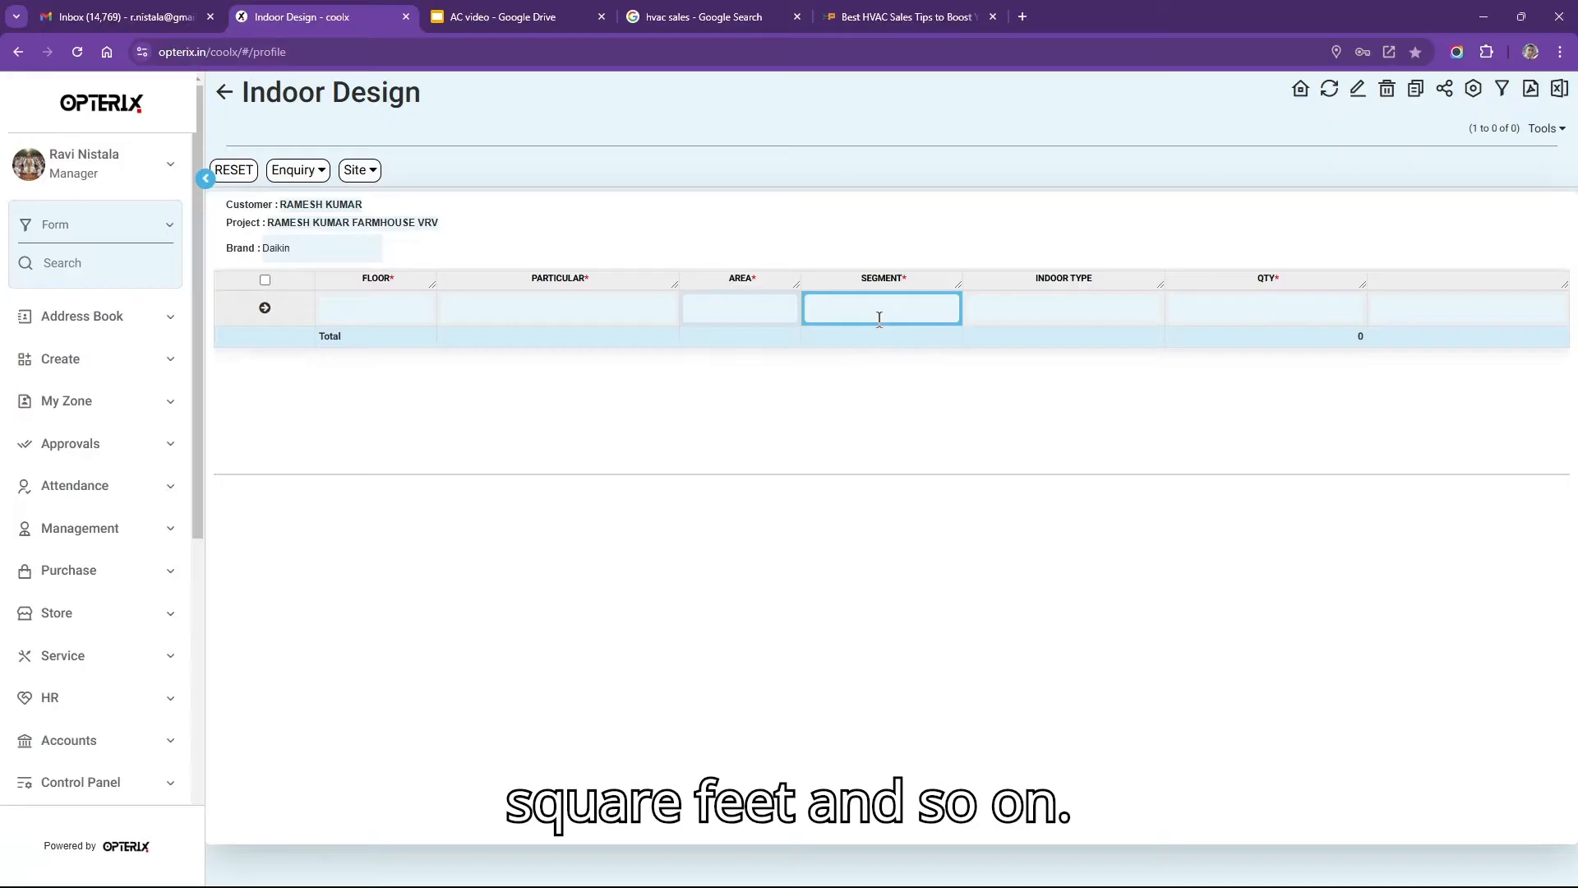
{"action": "left_click", "coordinate": [1025, 308]}
{"action": "left_click", "coordinate": [396, 313]}
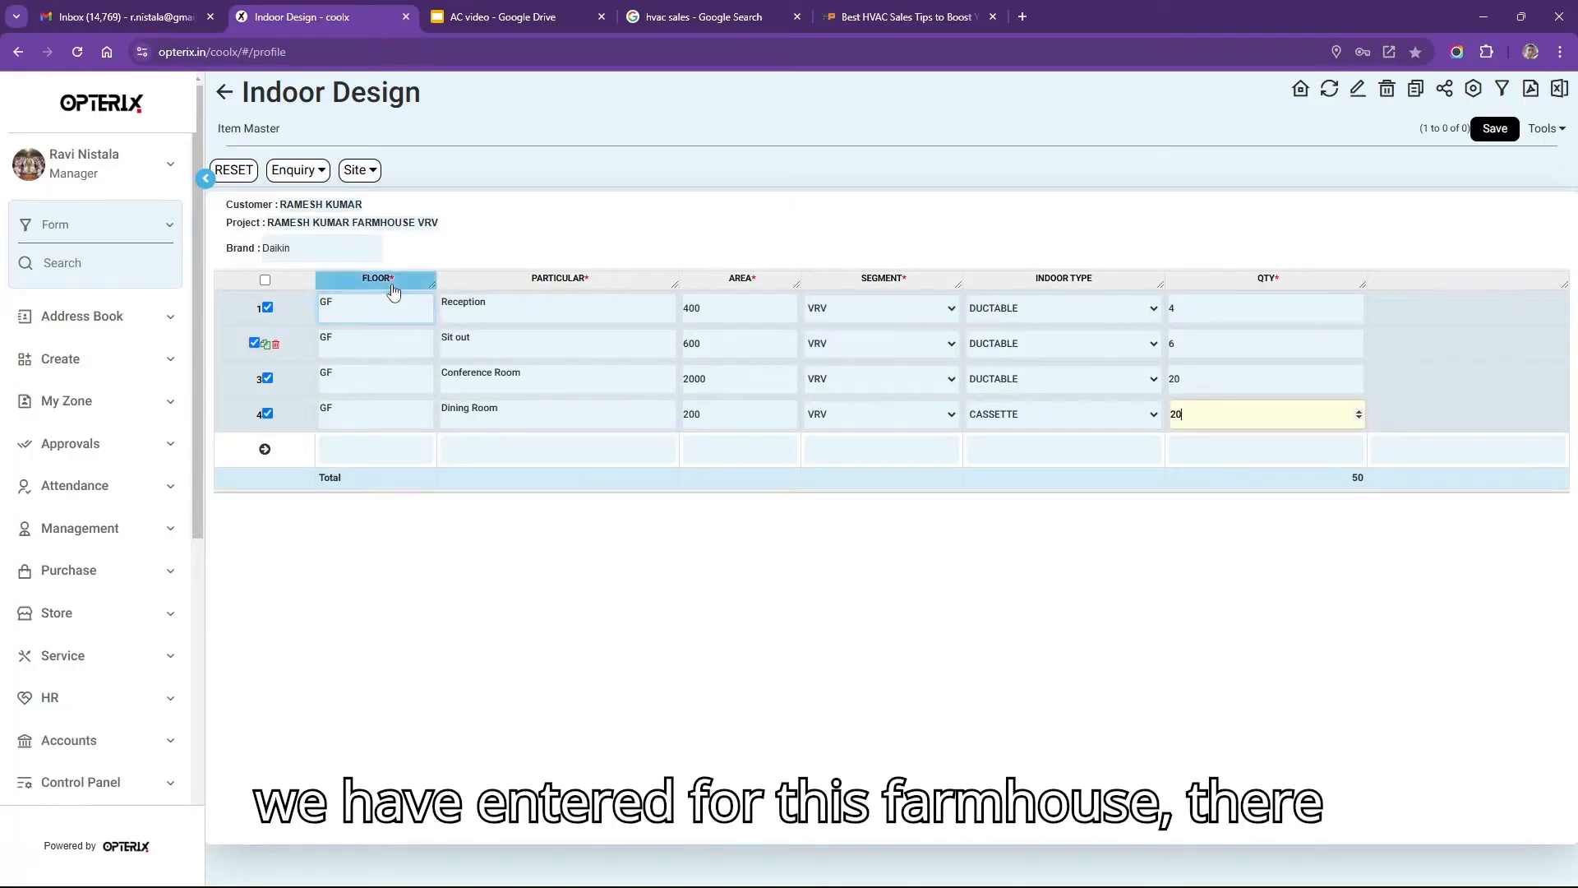
Review the GF Reception and Sit out rows and save all four rooms totalling 50 units.
{"action": "left_click", "coordinate": [367, 307]}
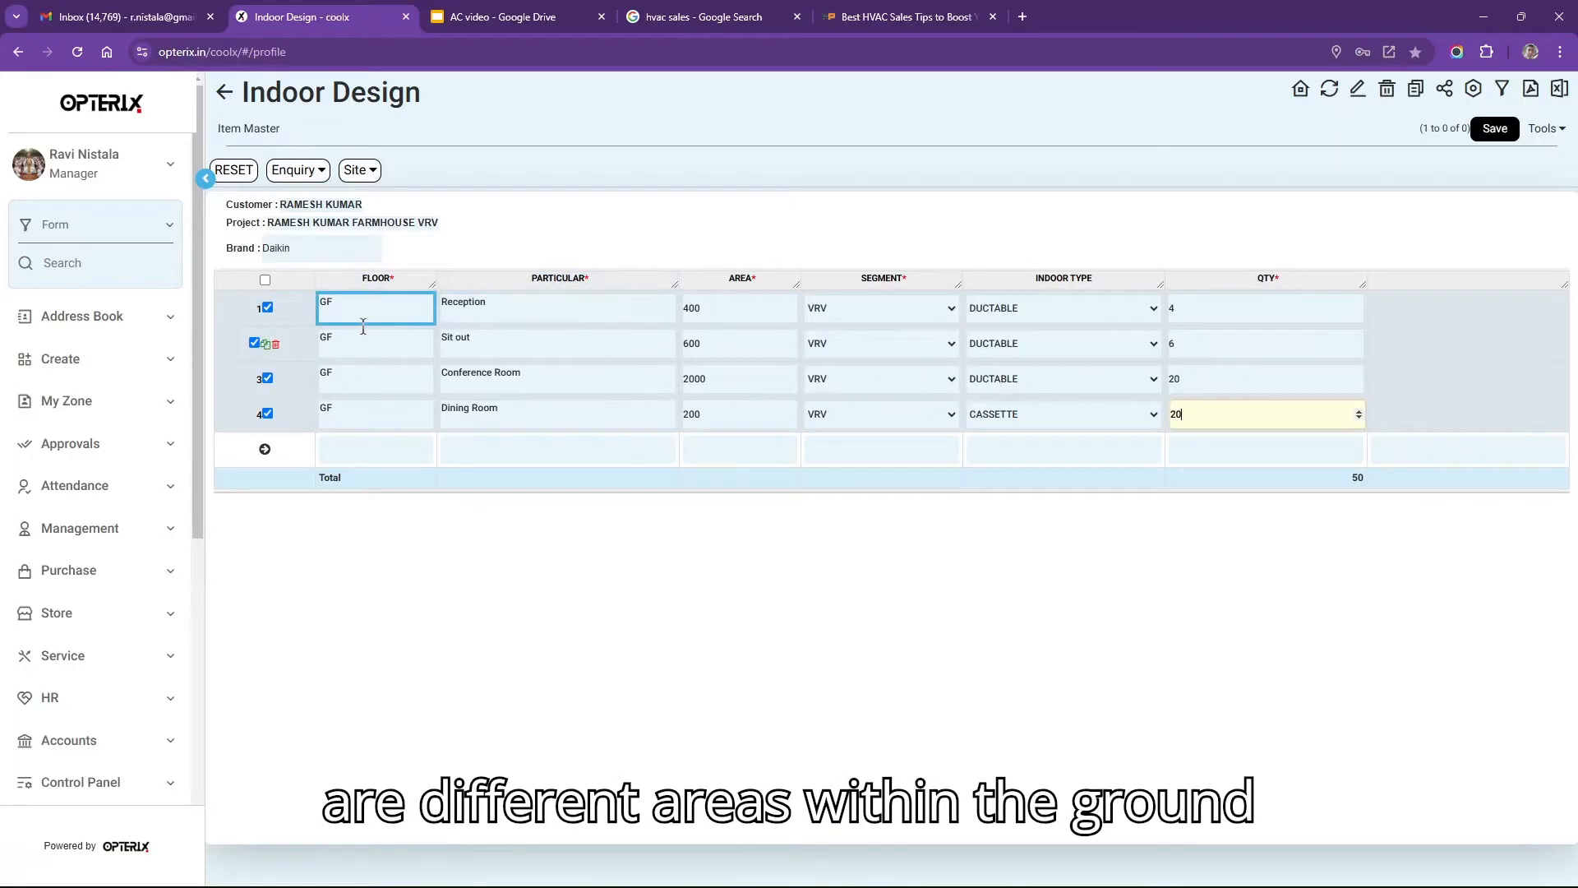
{"action": "left_click", "coordinate": [547, 307]}
{"action": "left_click", "coordinate": [539, 345]}
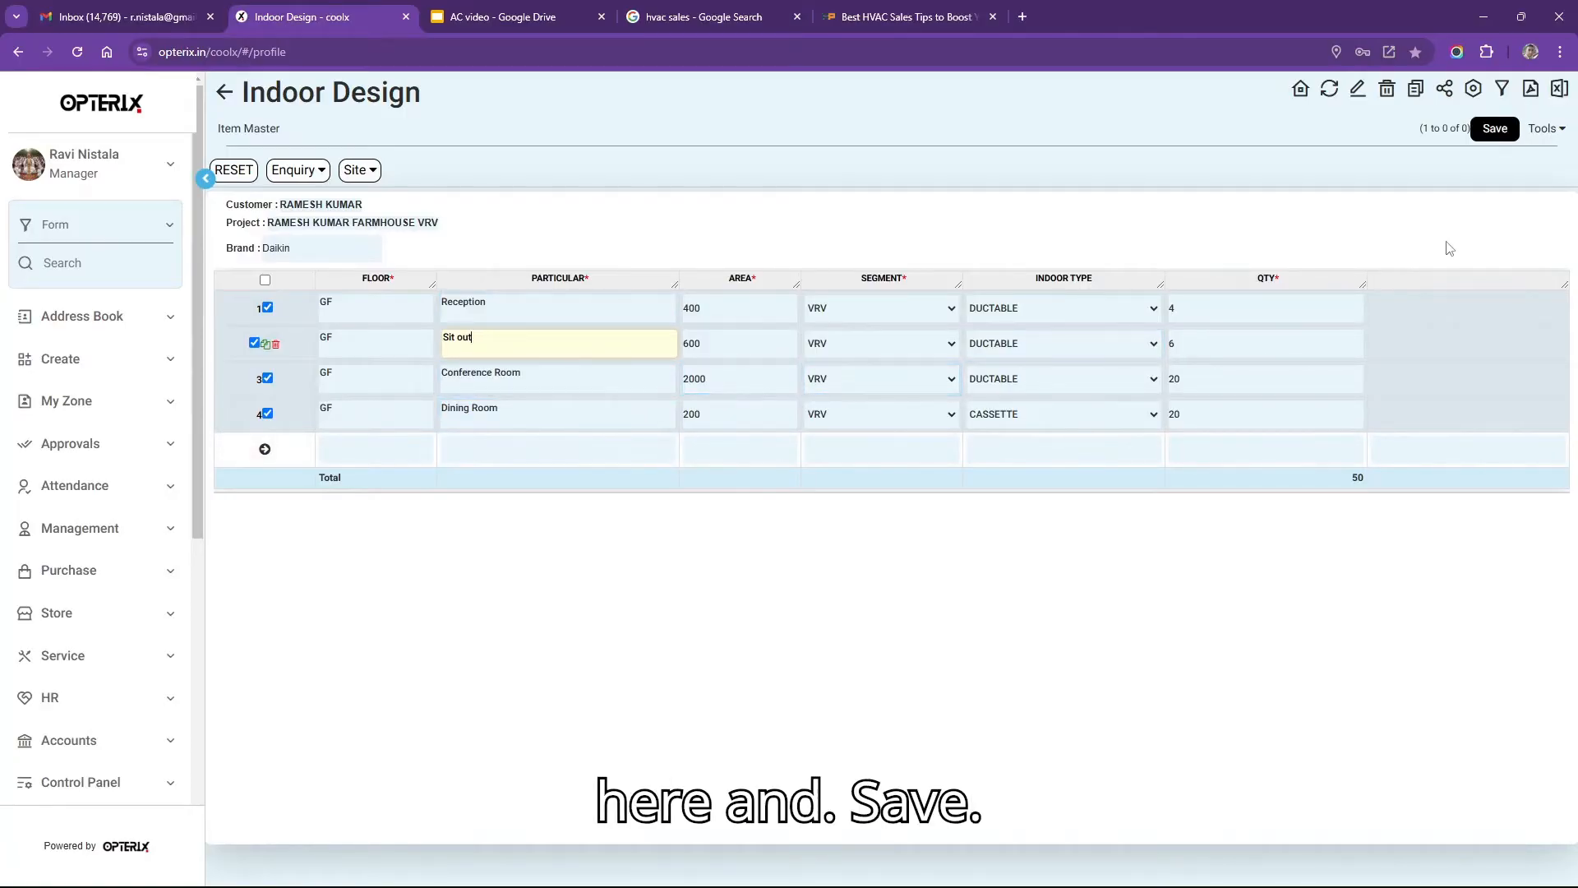
{"action": "left_click", "coordinate": [1494, 129]}
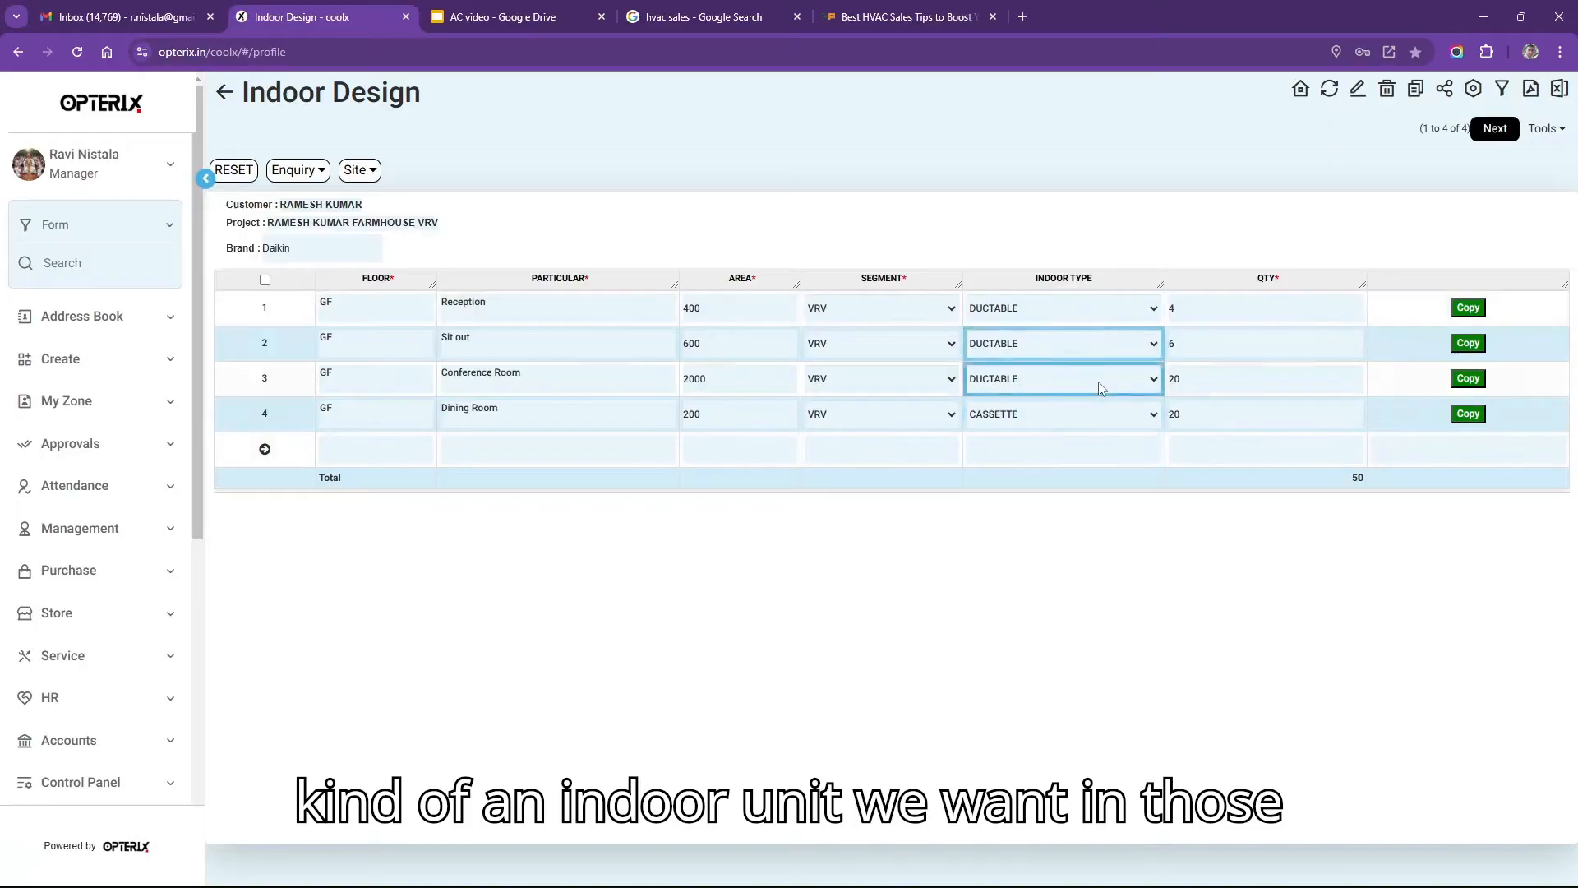
Advance to Indoor Selection and review the auto-matched Daikin models totalling 36 TR.
{"action": "left_click", "coordinate": [1495, 129]}
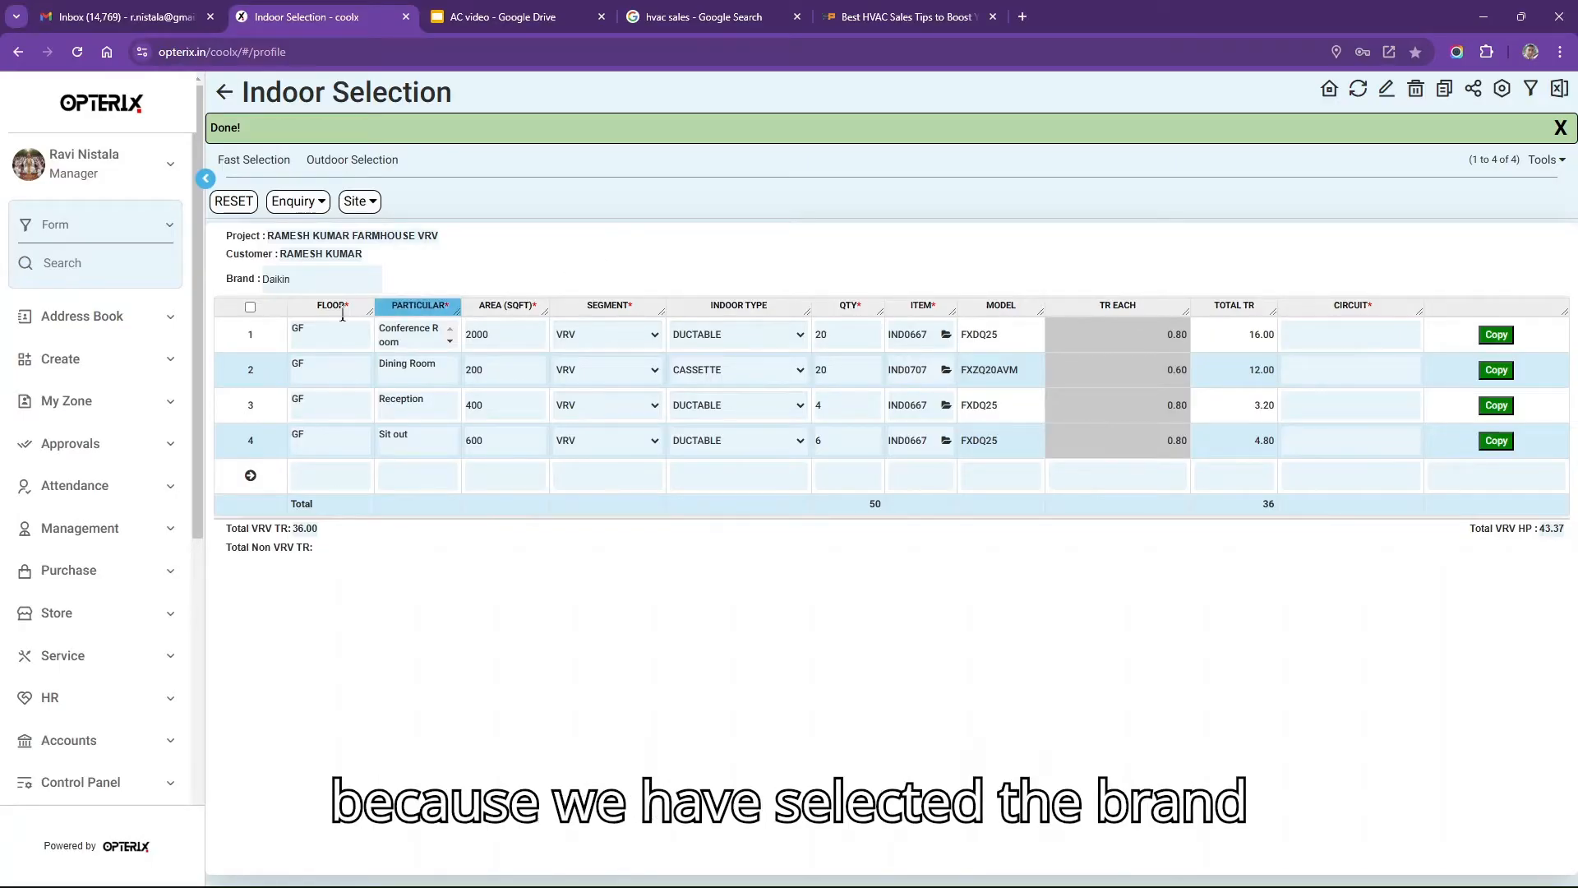
{"action": "left_click", "coordinate": [269, 246]}
{"action": "double_click", "coordinate": [269, 246]}
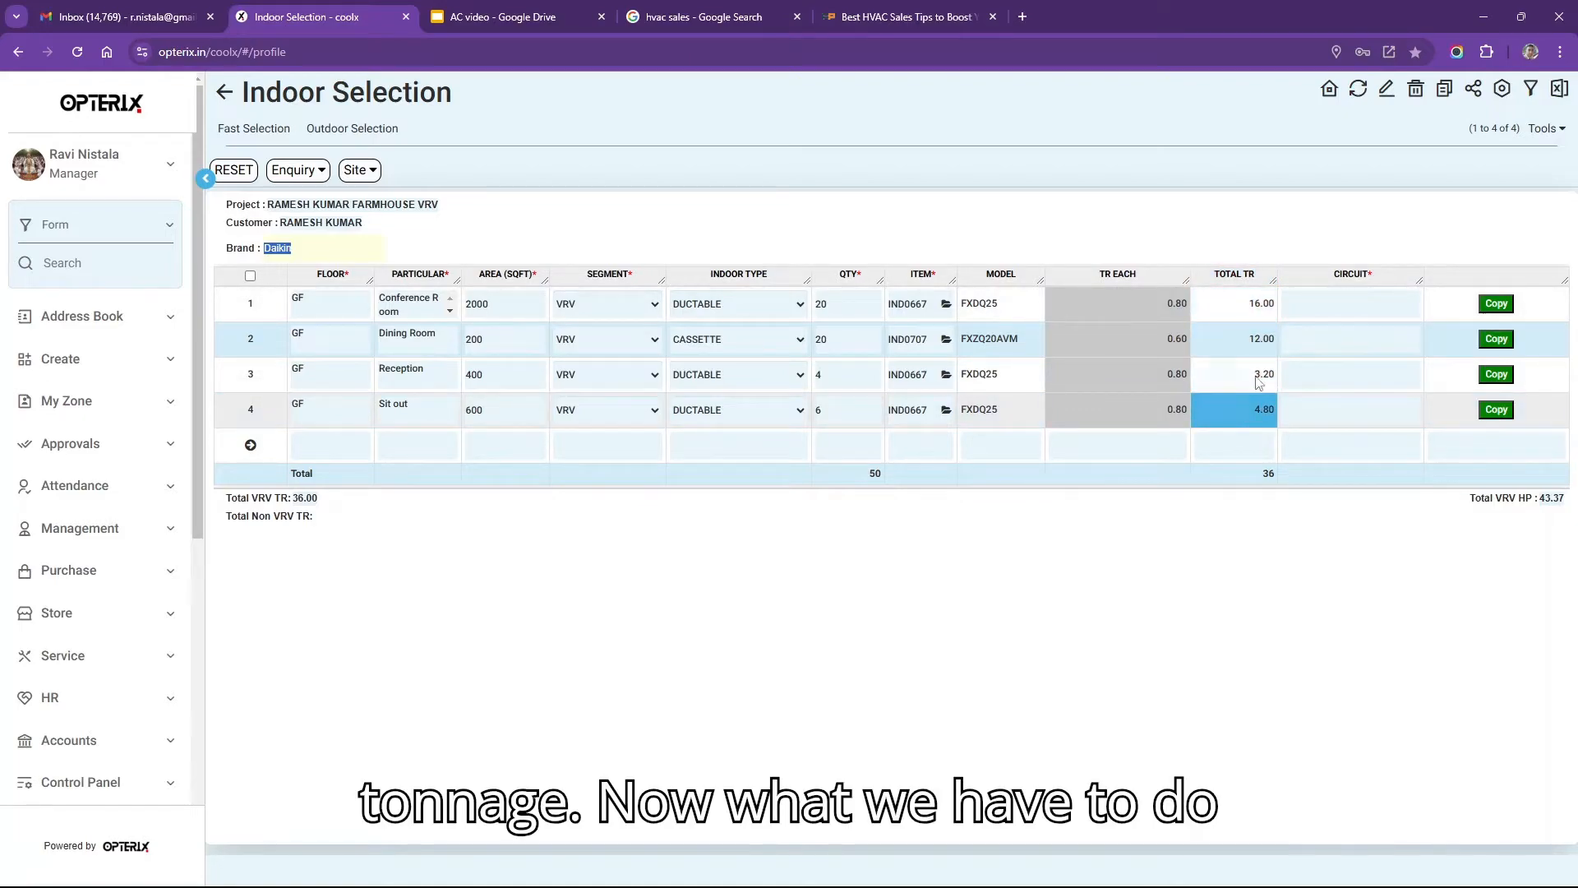
{"action": "left_click", "coordinate": [1323, 306]}
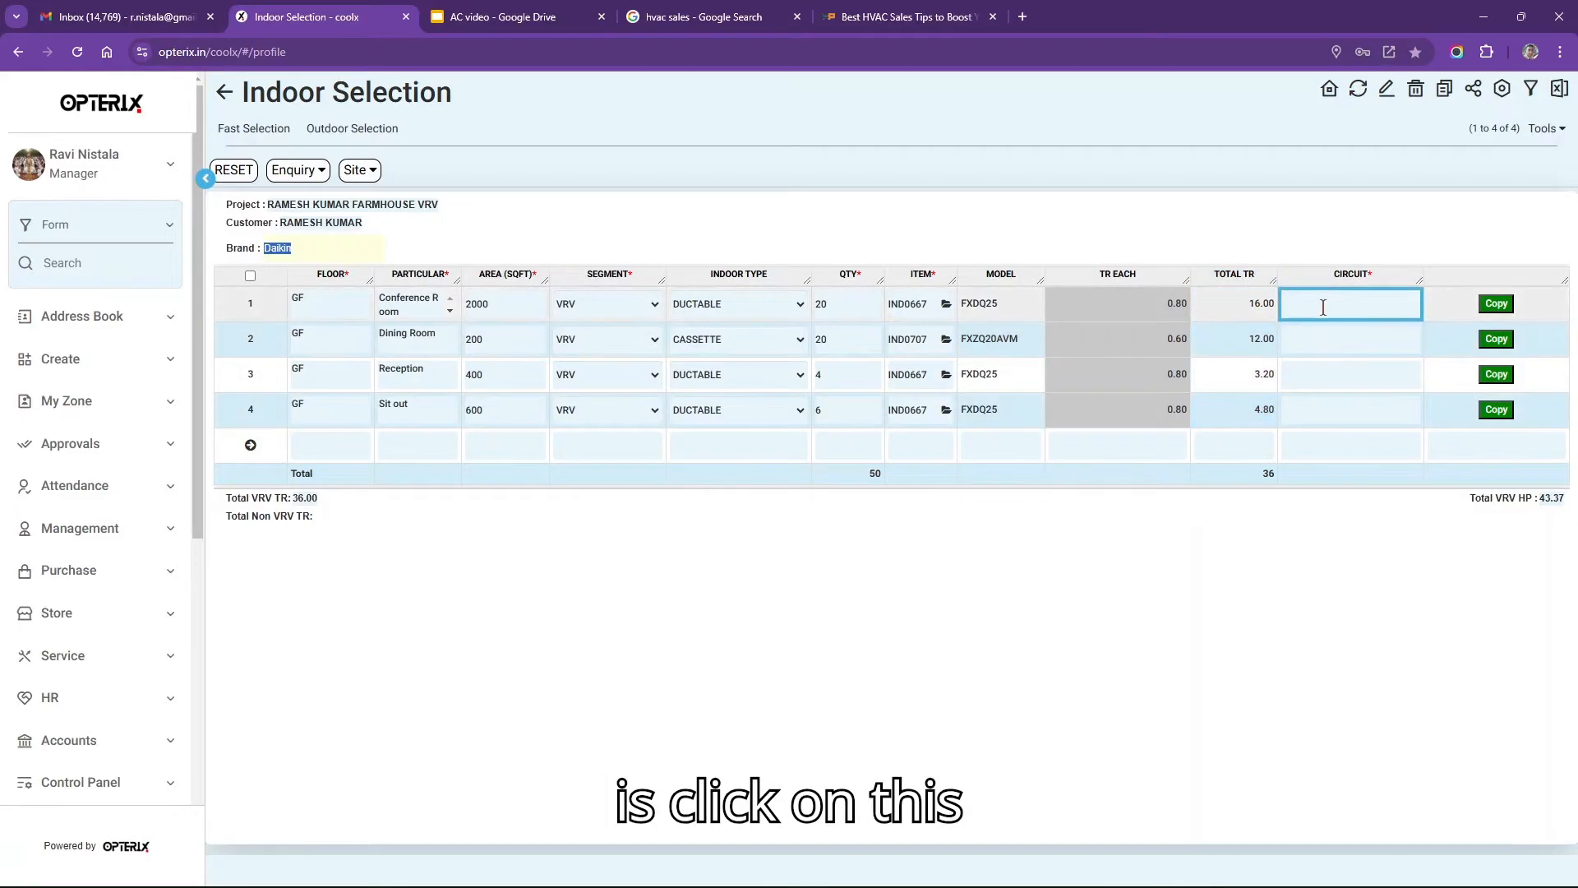
{"action": "left_click", "coordinate": [1324, 307]}
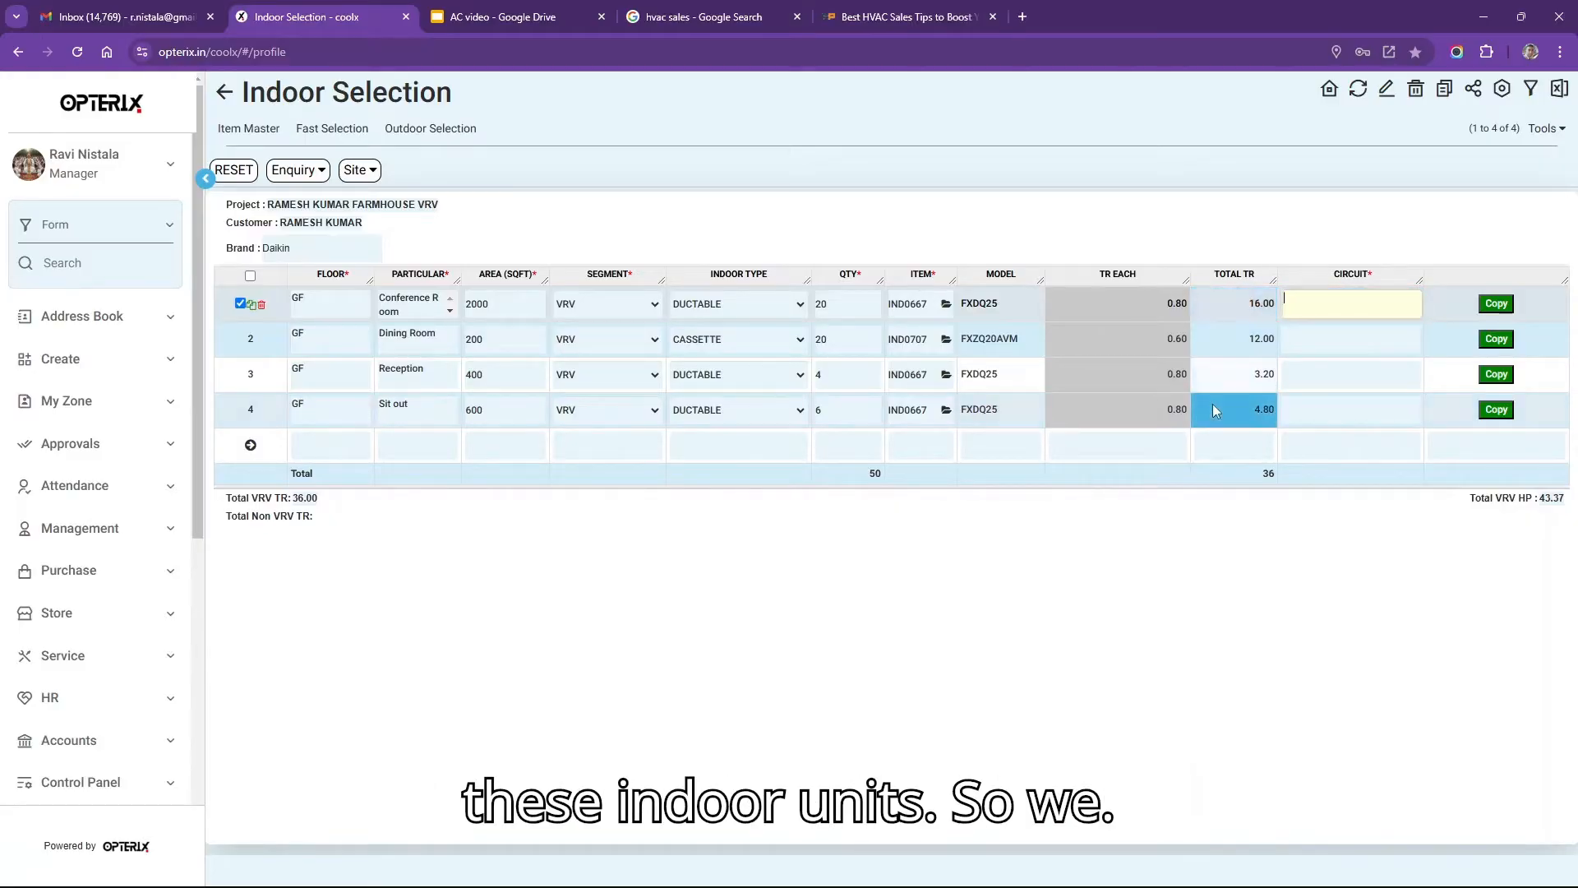
Assign Conference Room and Dining Room to circuit CKT 1.
{"action": "left_click", "coordinate": [1346, 307]}
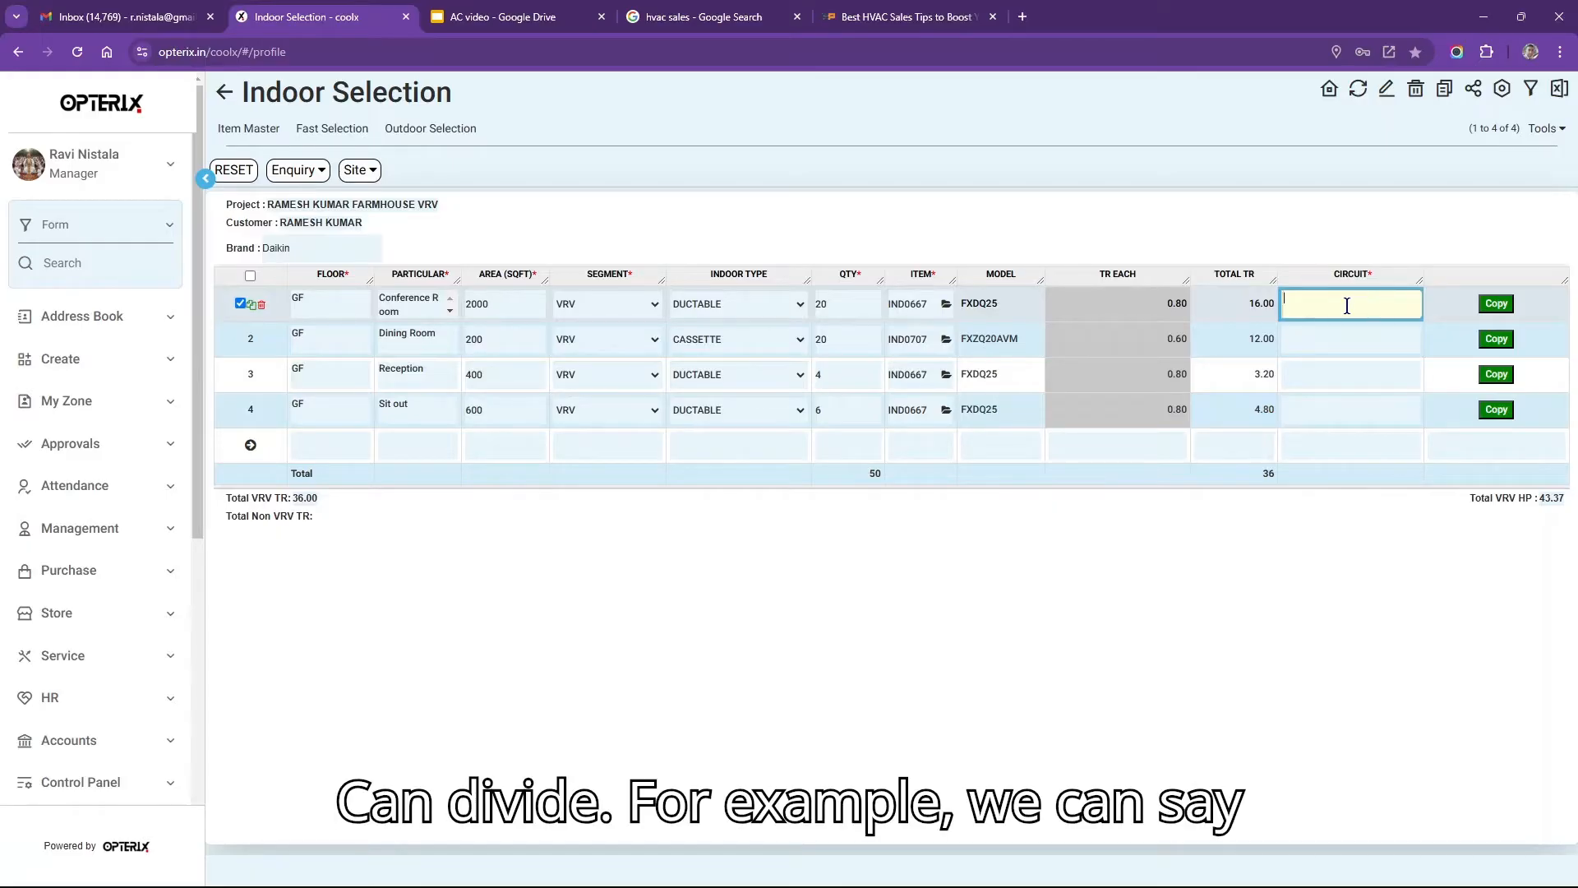
{"action": "type", "text": "CKT 1"}
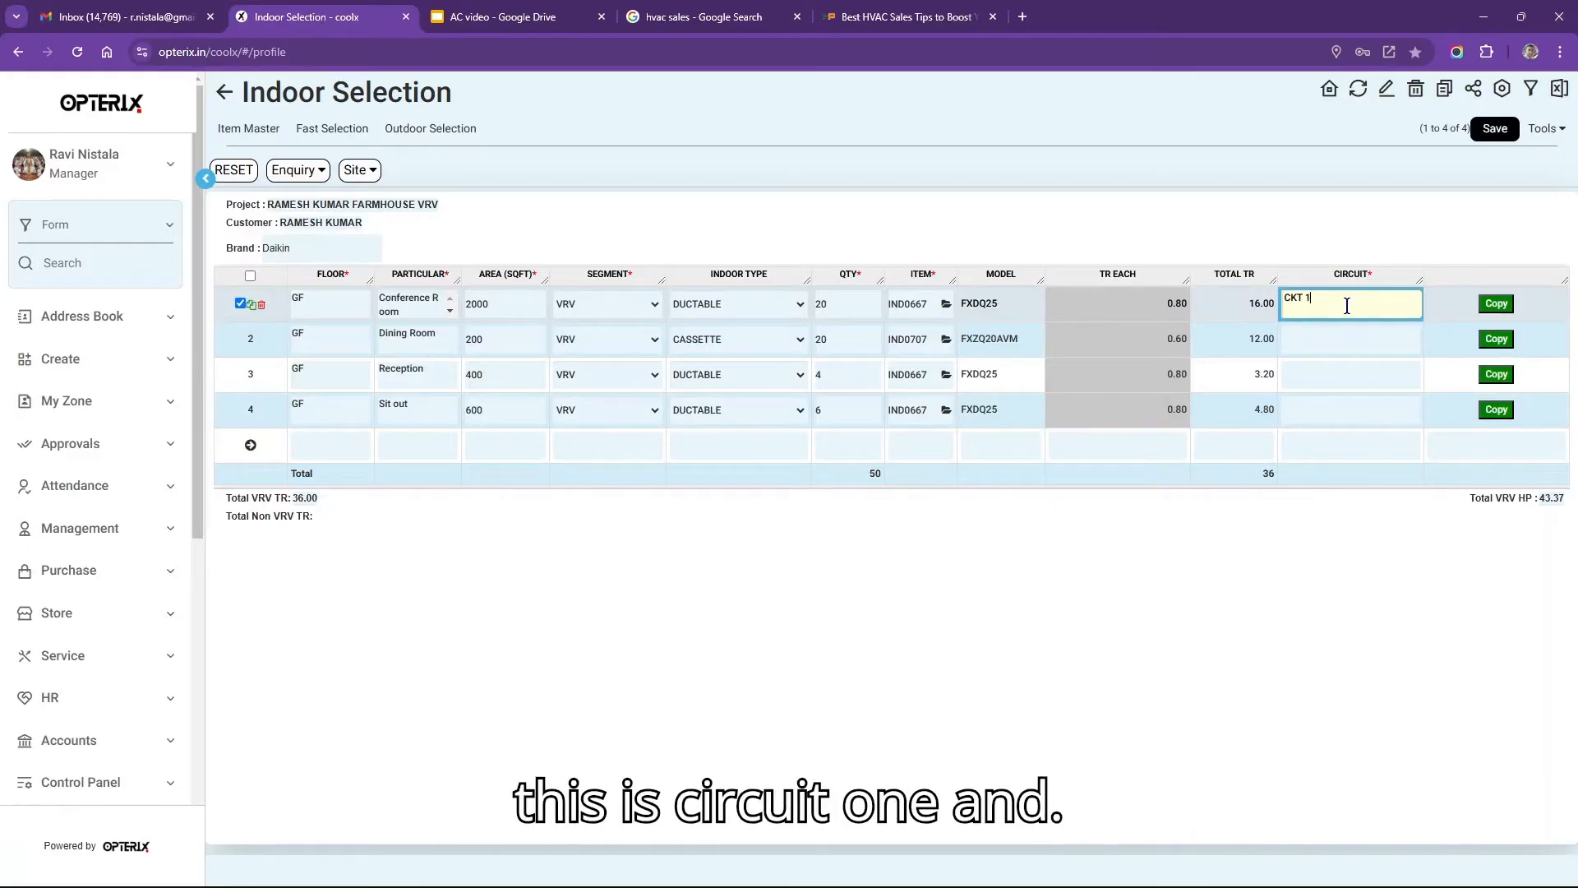
{"action": "key", "text": "Return"}
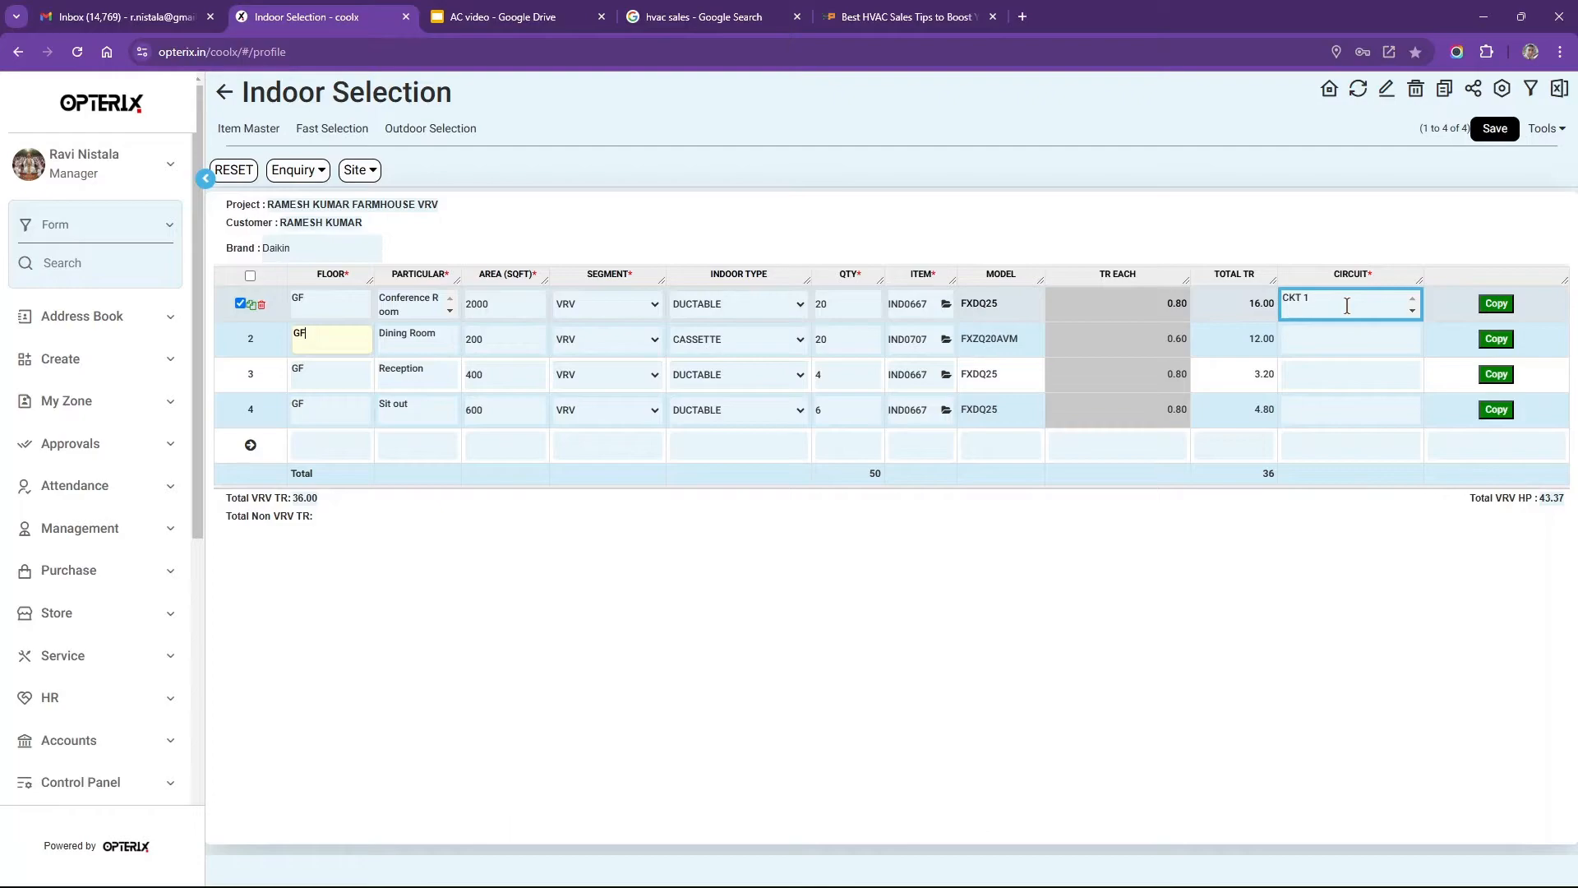
{"action": "key", "text": "BackSpace"}
{"action": "left_click", "coordinate": [1326, 346]}
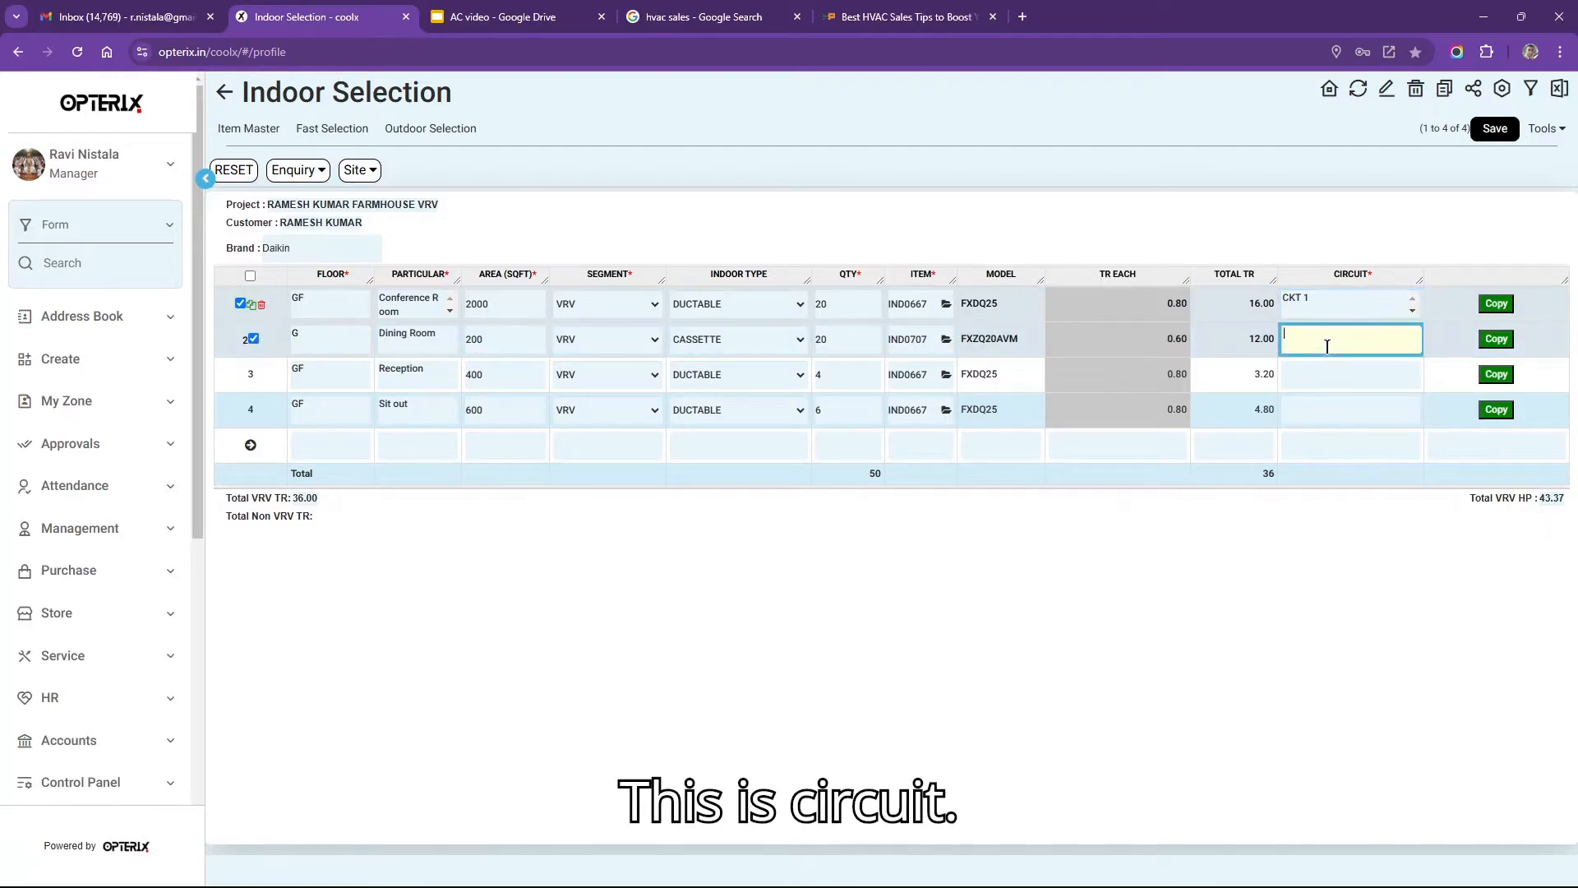
{"action": "type", "text": "CKT "}
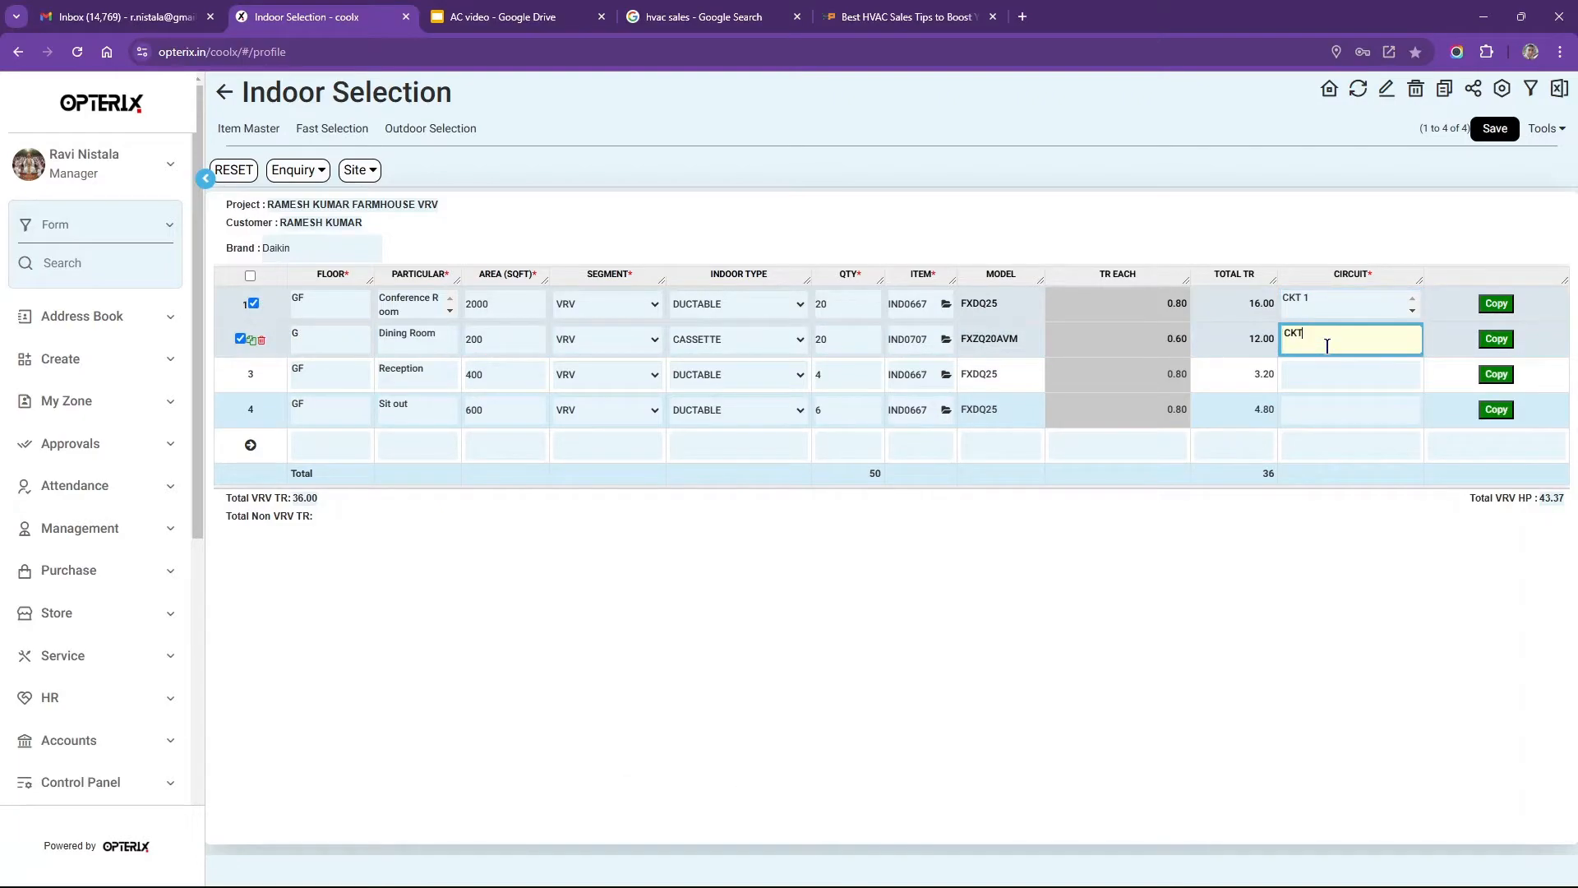
{"action": "type", "text": "1"}
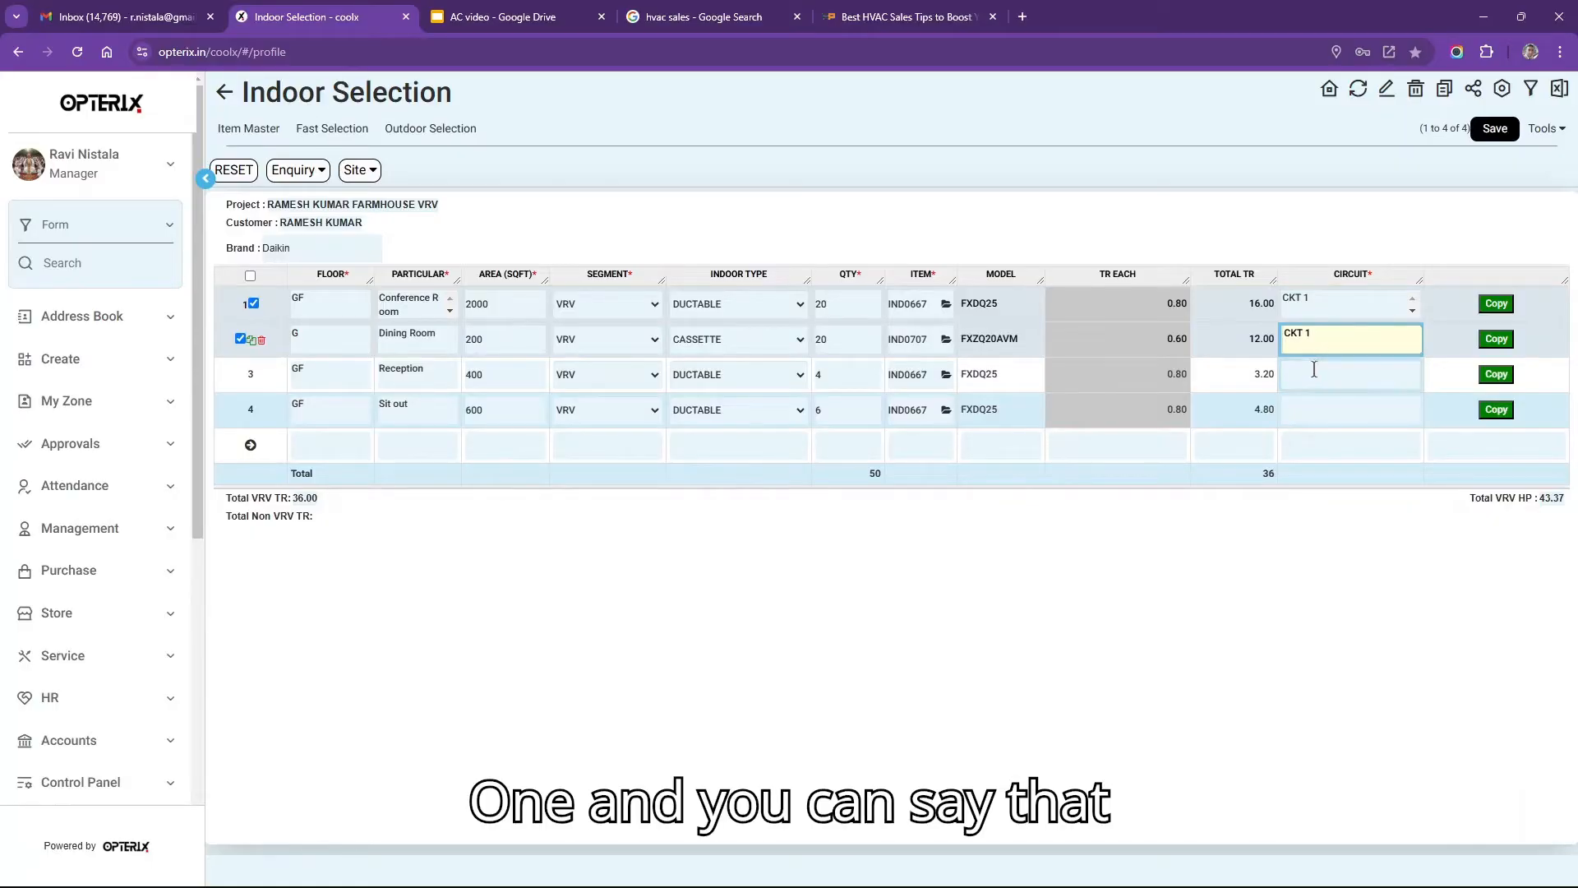
Put Reception and Sit out on CKT 2 and check the circuit grouping.
{"action": "left_click", "coordinate": [1317, 371]}
{"action": "type", "text": "CKT 2"}
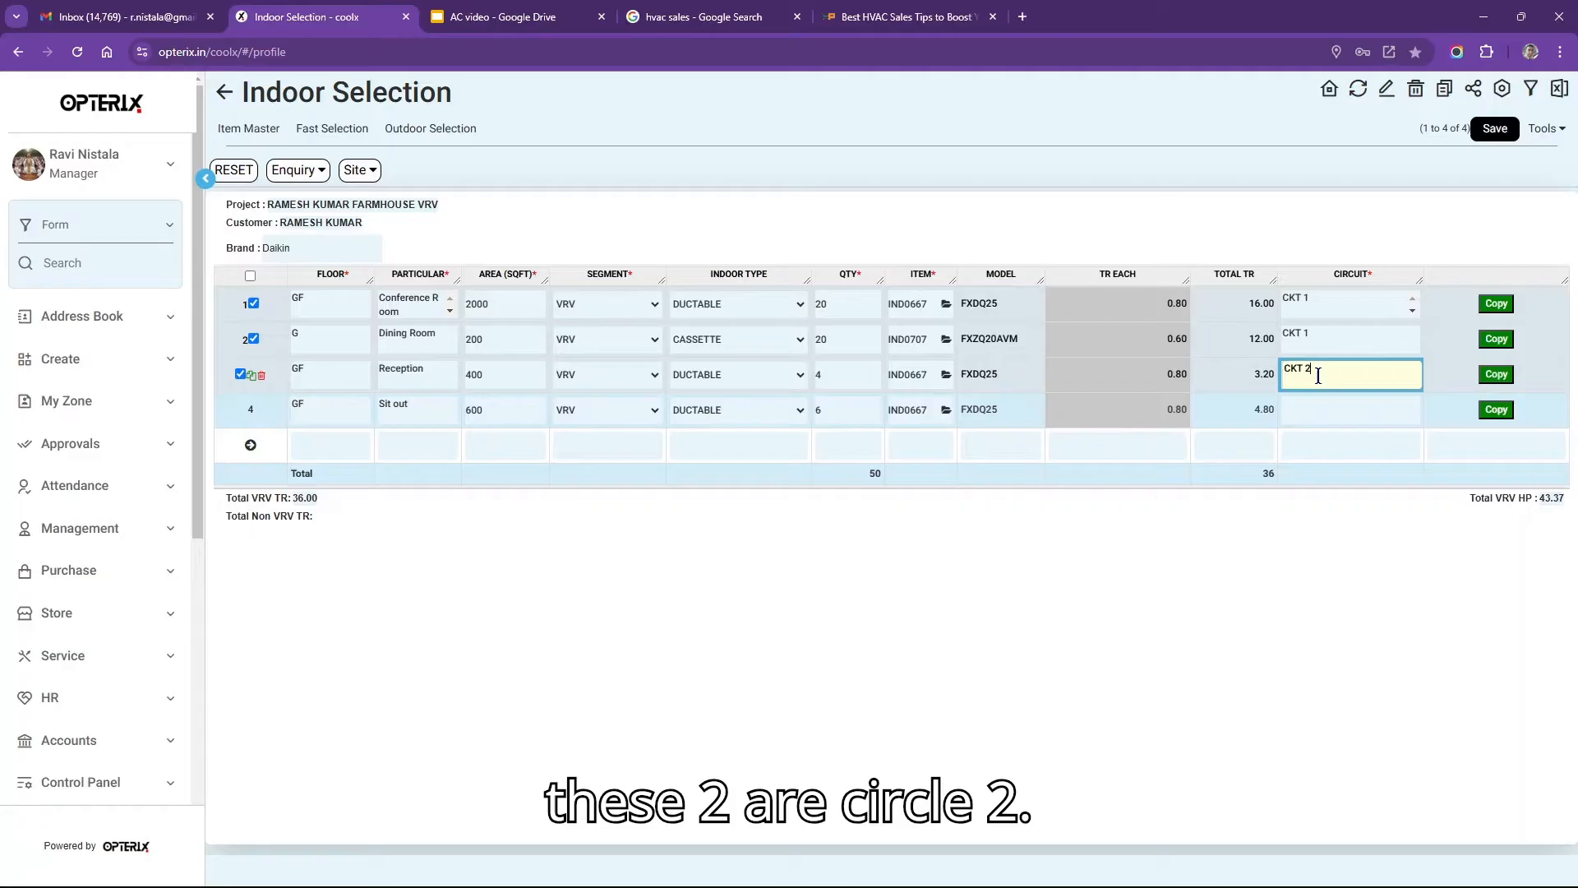
{"action": "left_click", "coordinate": [1324, 406]}
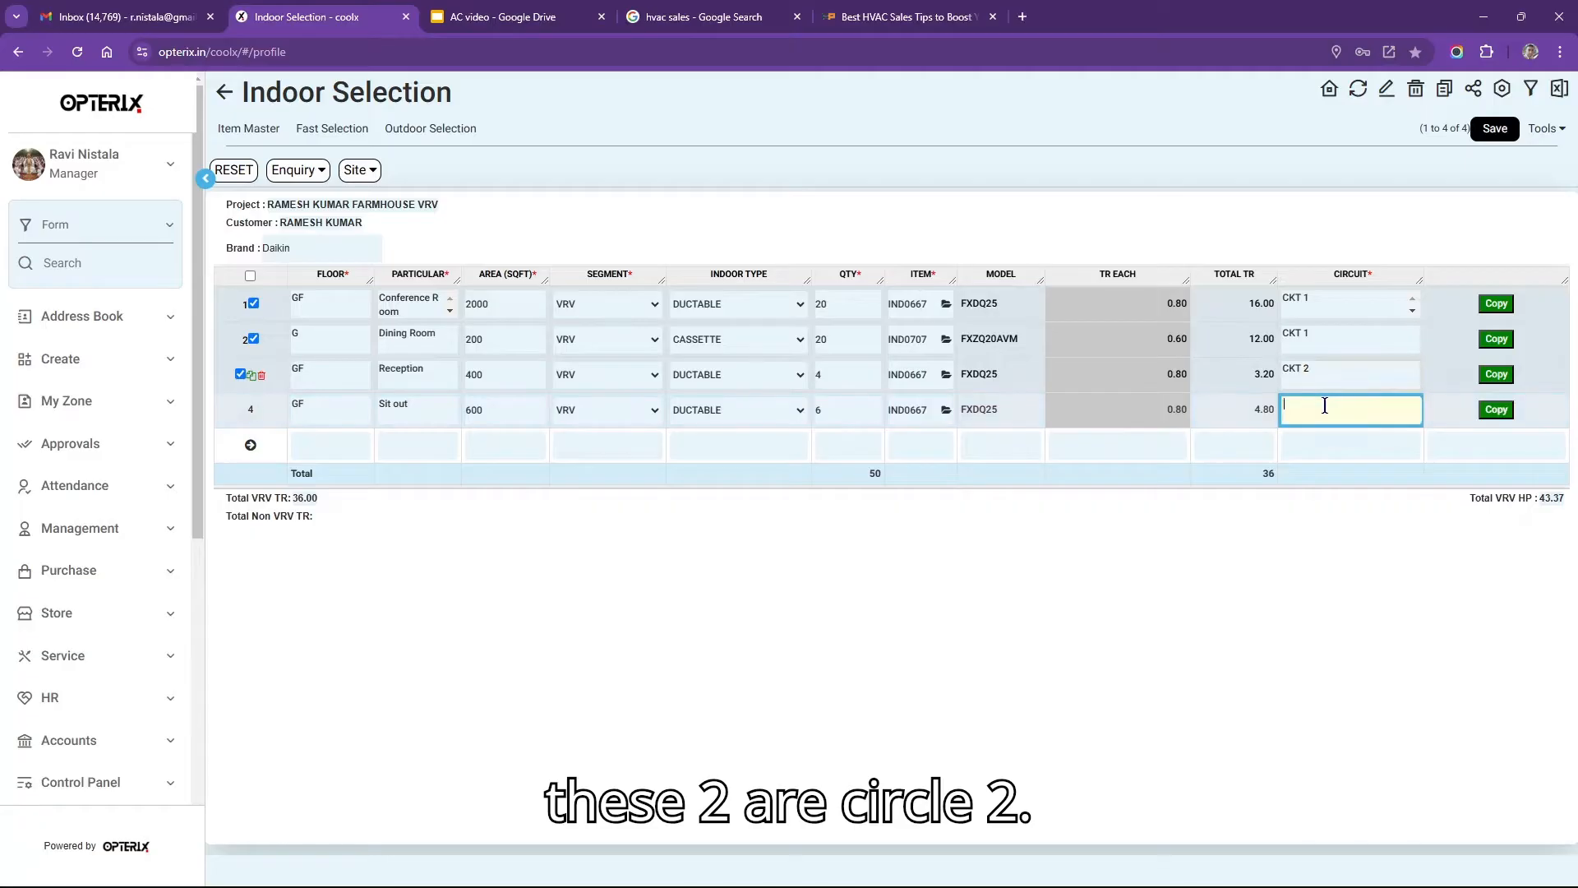
{"action": "type", "text": "CKT "}
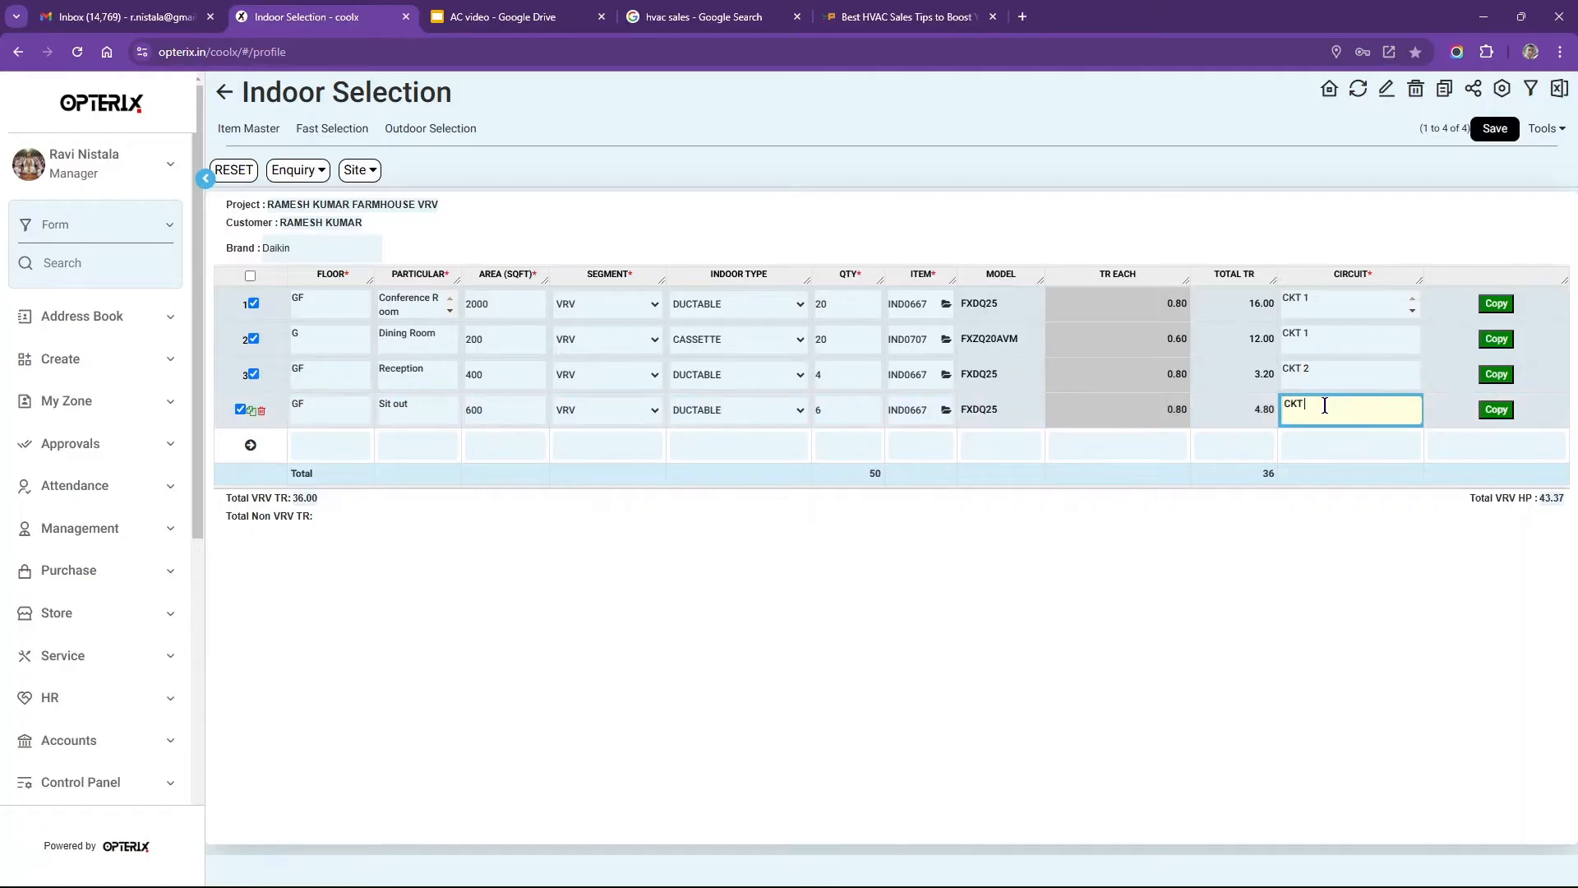
{"action": "type", "text": "2"}
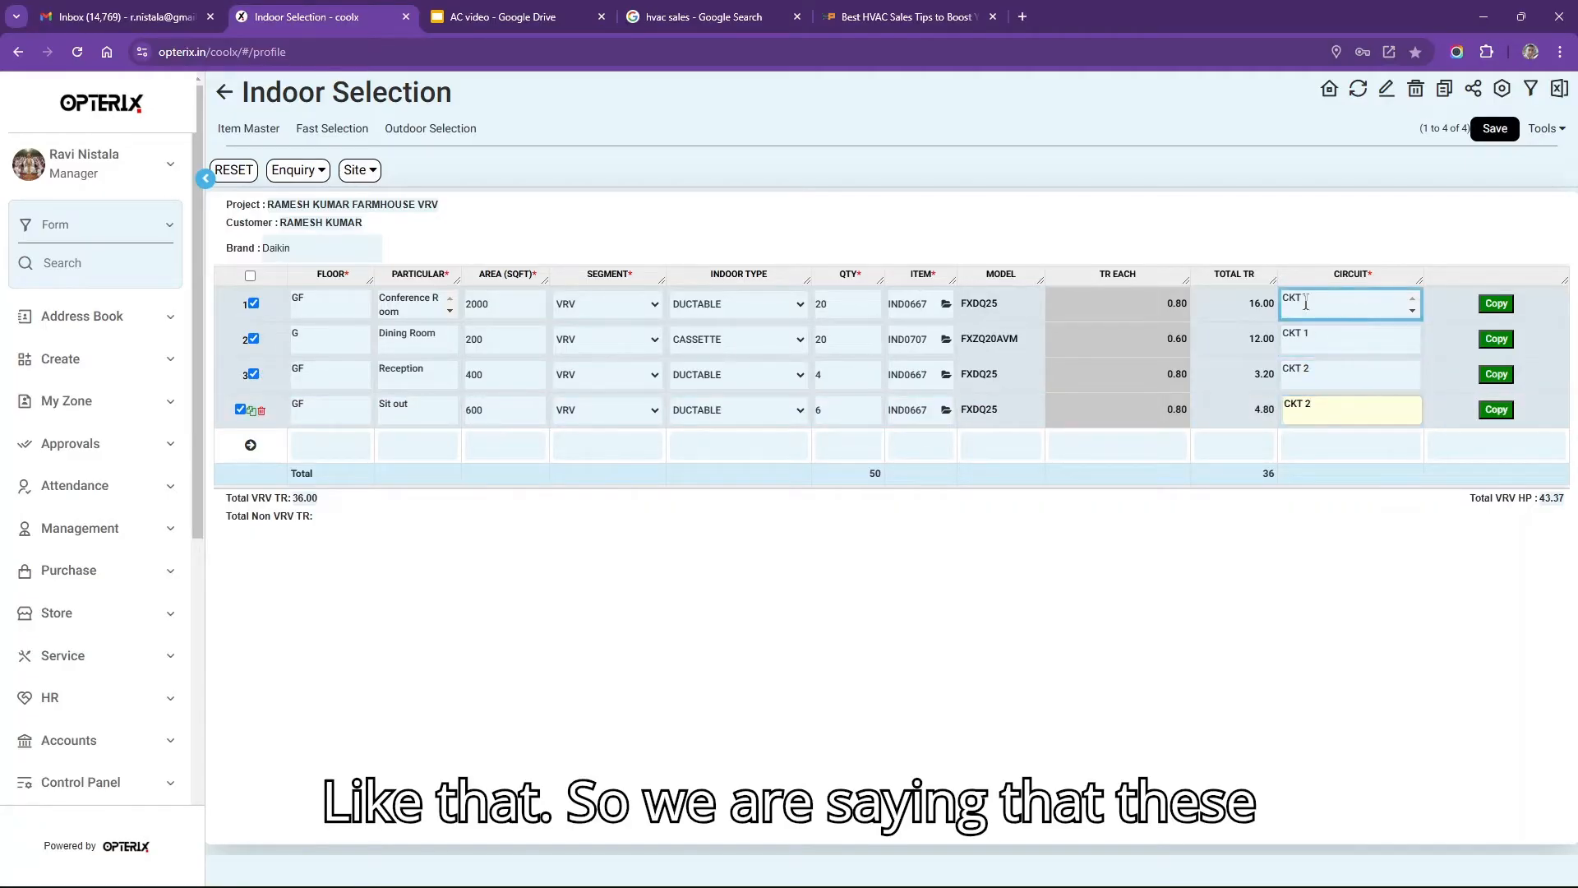
{"action": "left_click", "coordinate": [1313, 333]}
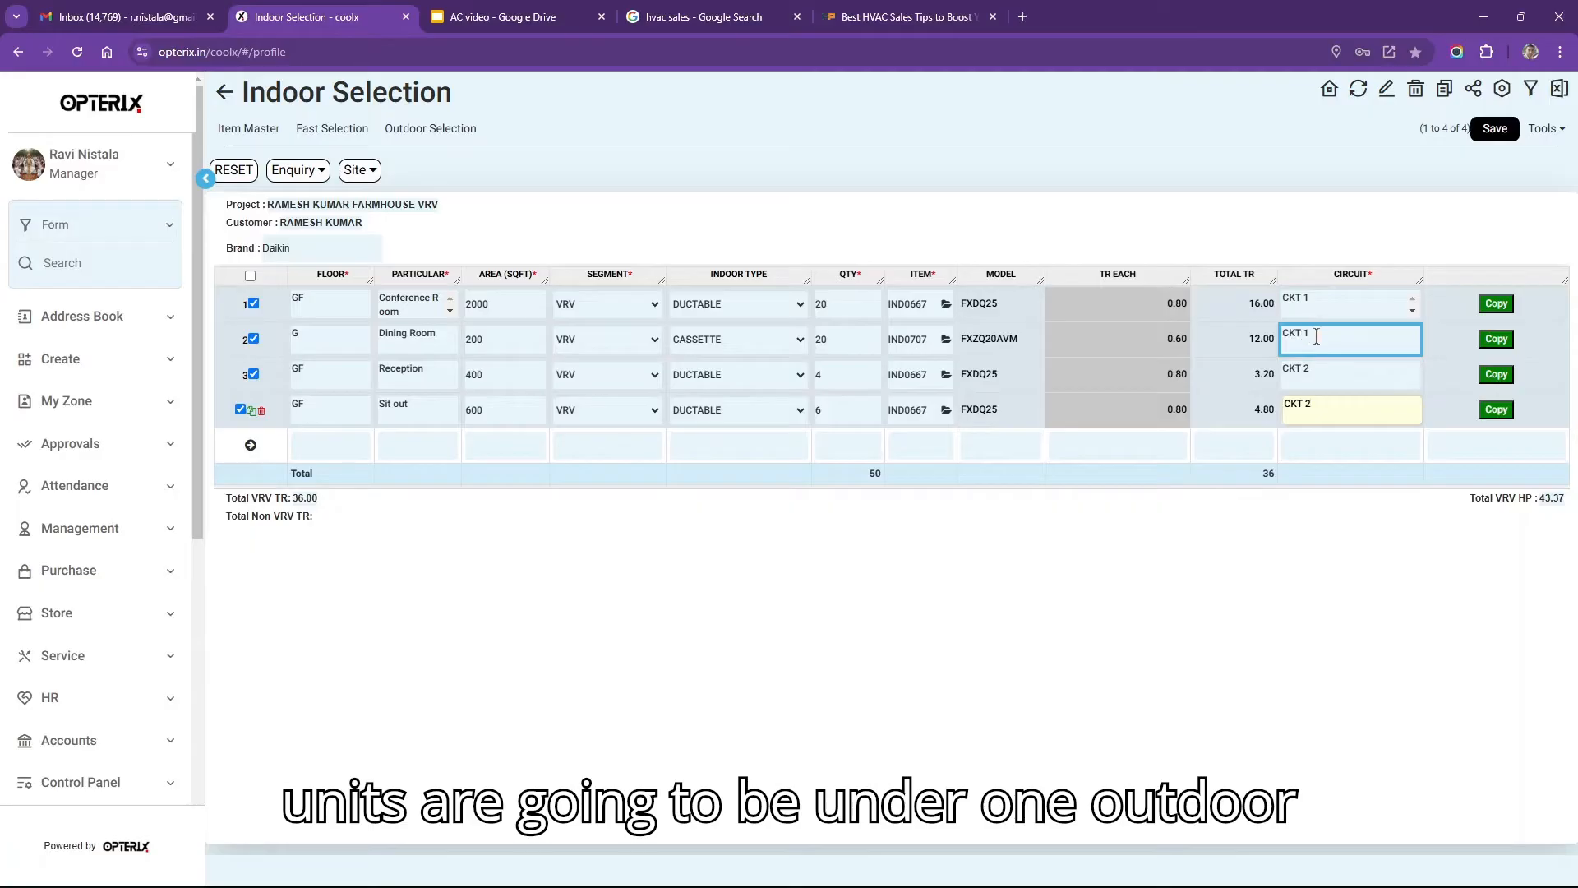
{"action": "left_click", "coordinate": [1320, 380]}
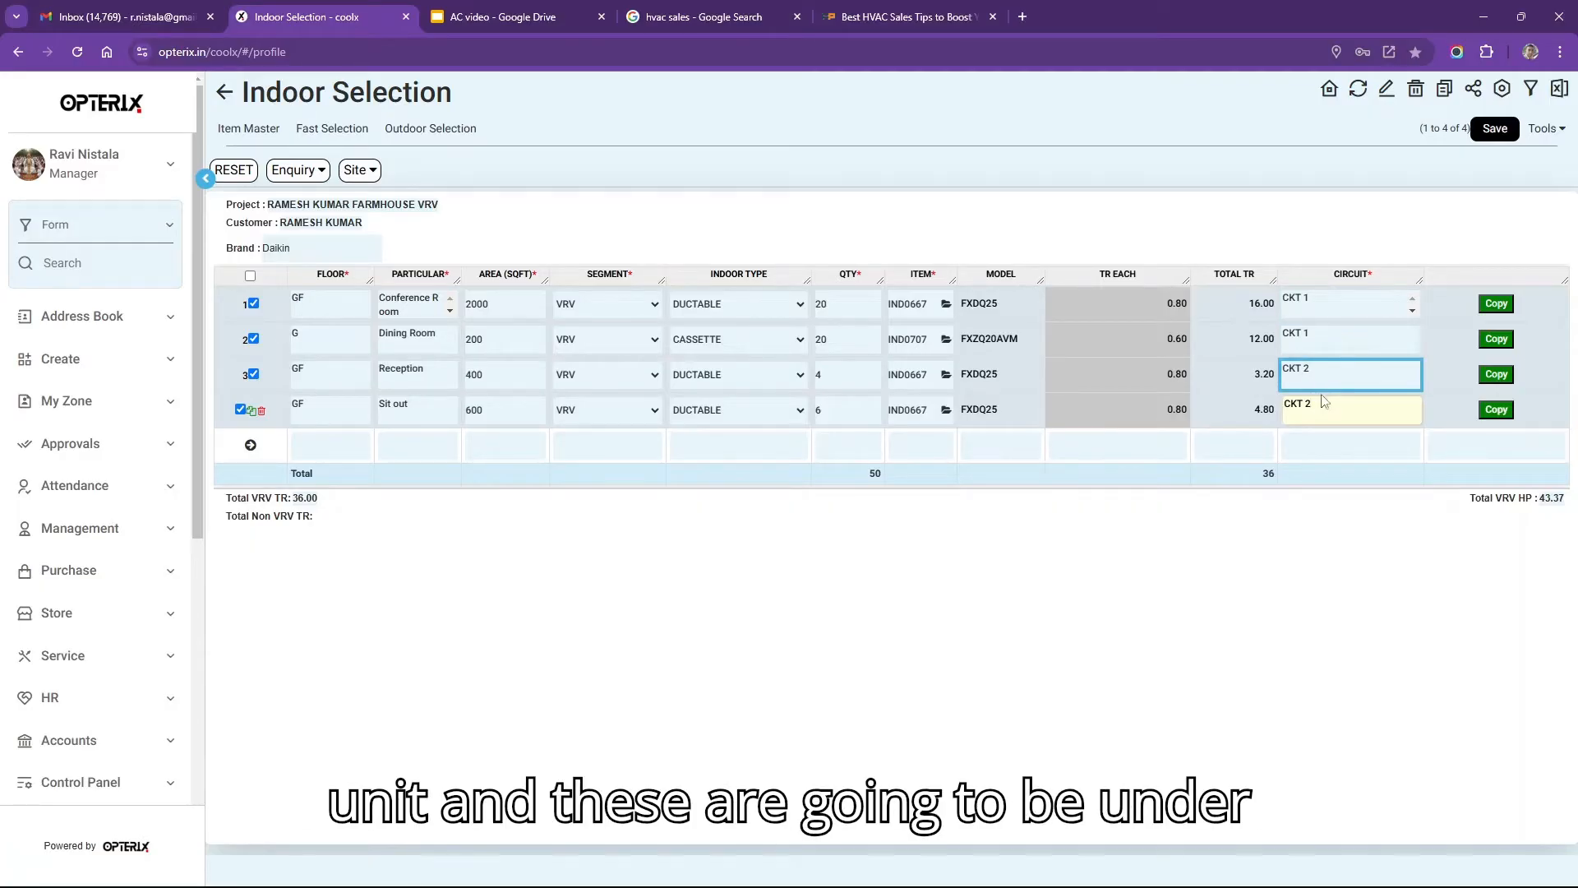
{"action": "left_click", "coordinate": [1317, 414]}
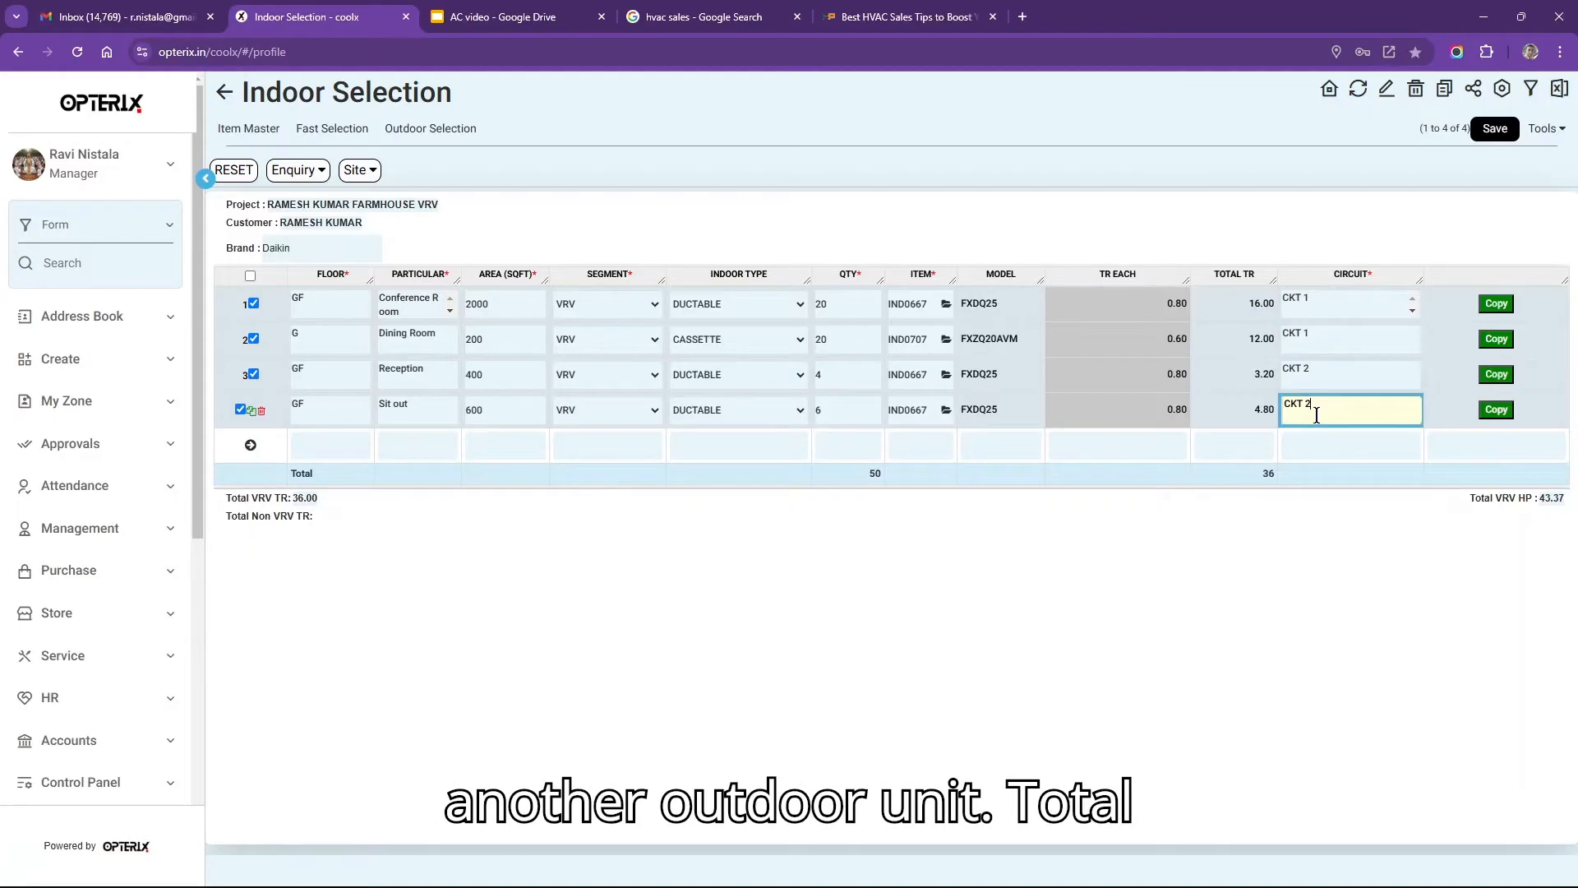
{"action": "left_click", "coordinate": [565, 523]}
{"action": "left_click_drag", "start_coordinate": [320, 498], "coordinate": [230, 507]}
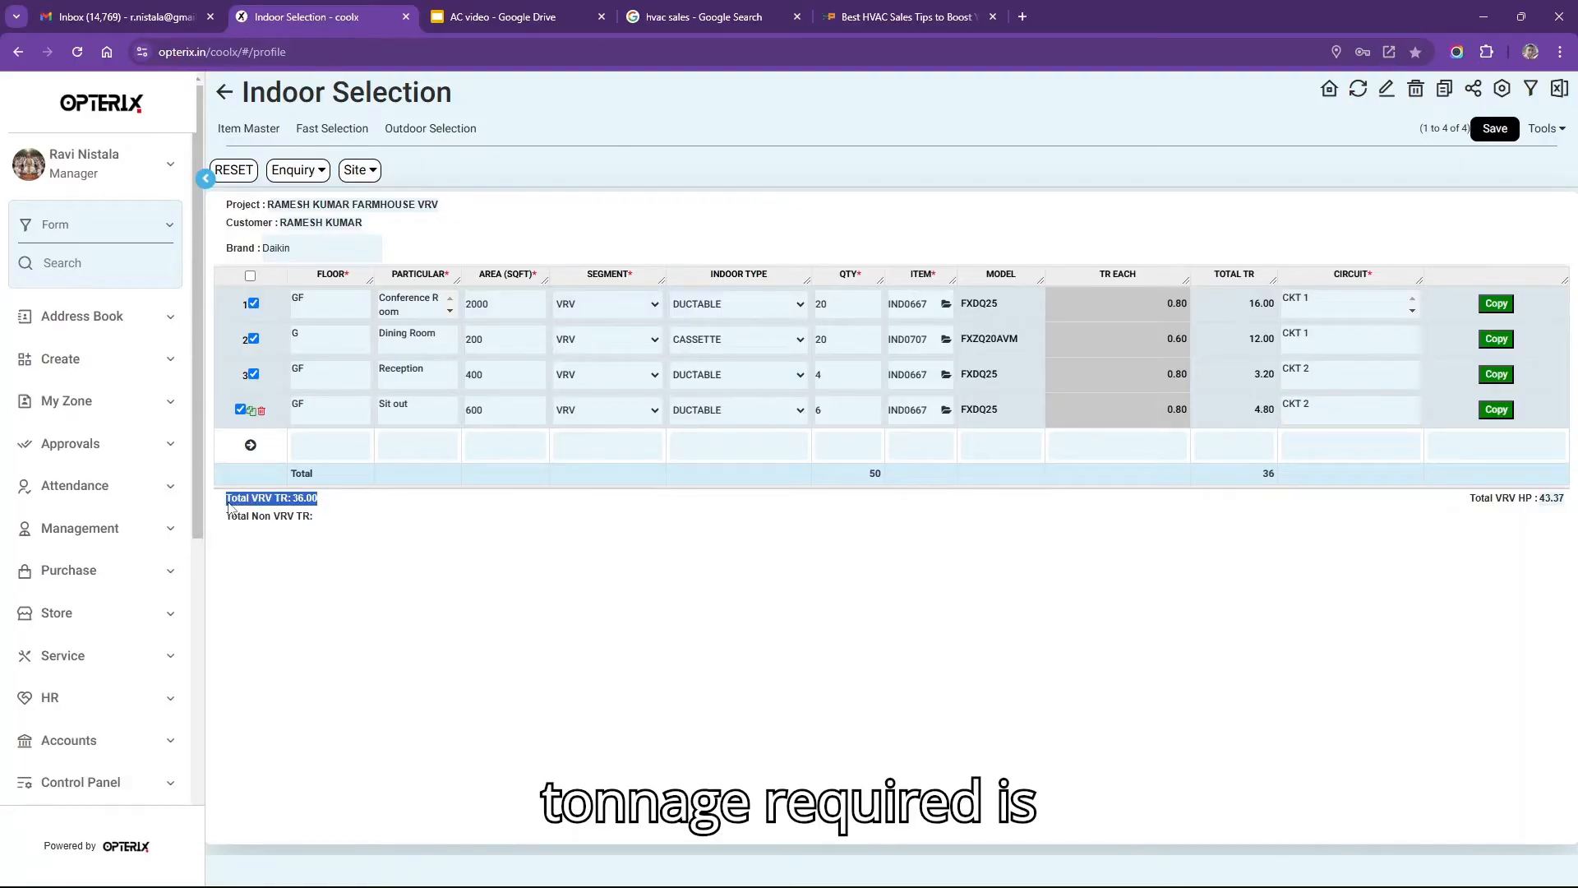
Check the 36.00 VRV TR and 43.37 VRV HP totals, then save the indoor selection.
{"action": "left_click", "coordinate": [337, 504]}
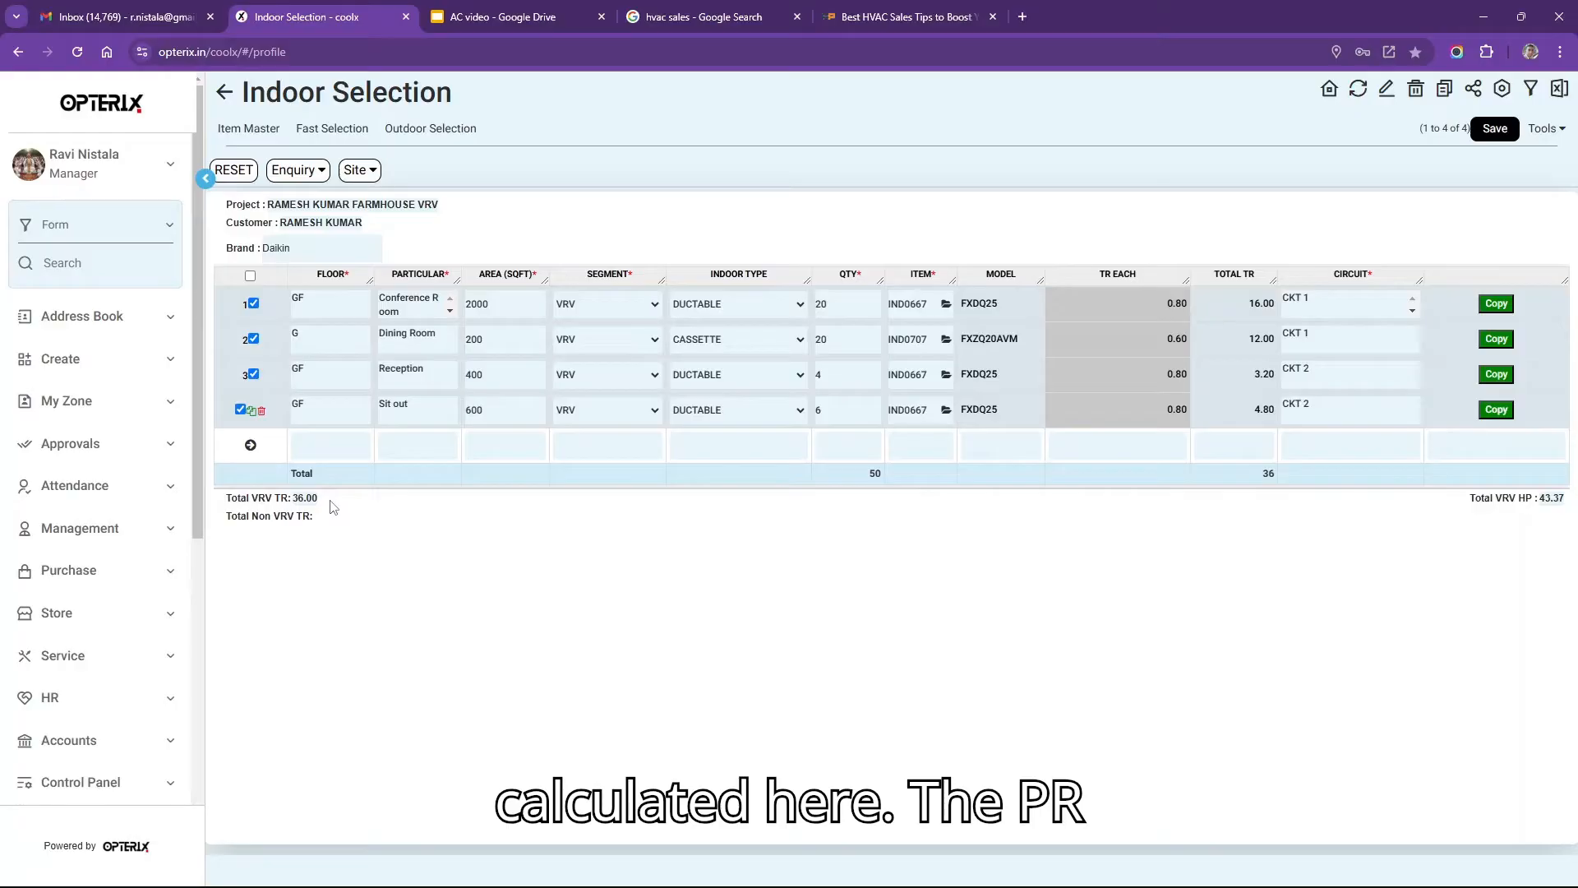
{"action": "left_click_drag", "start_coordinate": [319, 501], "coordinate": [224, 507]}
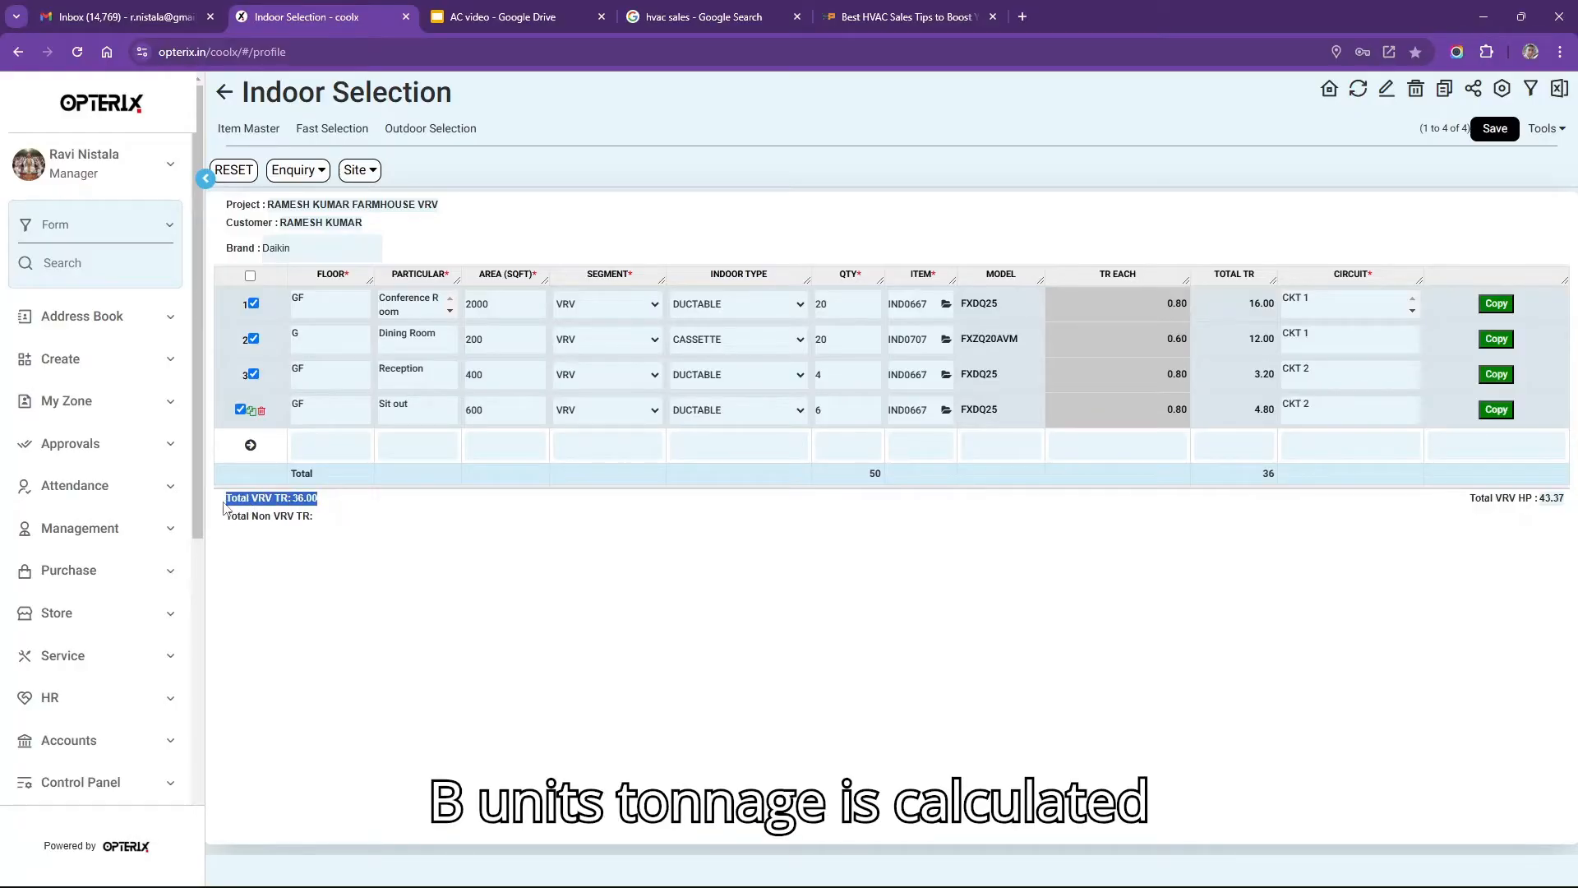
{"action": "left_click", "coordinate": [346, 504]}
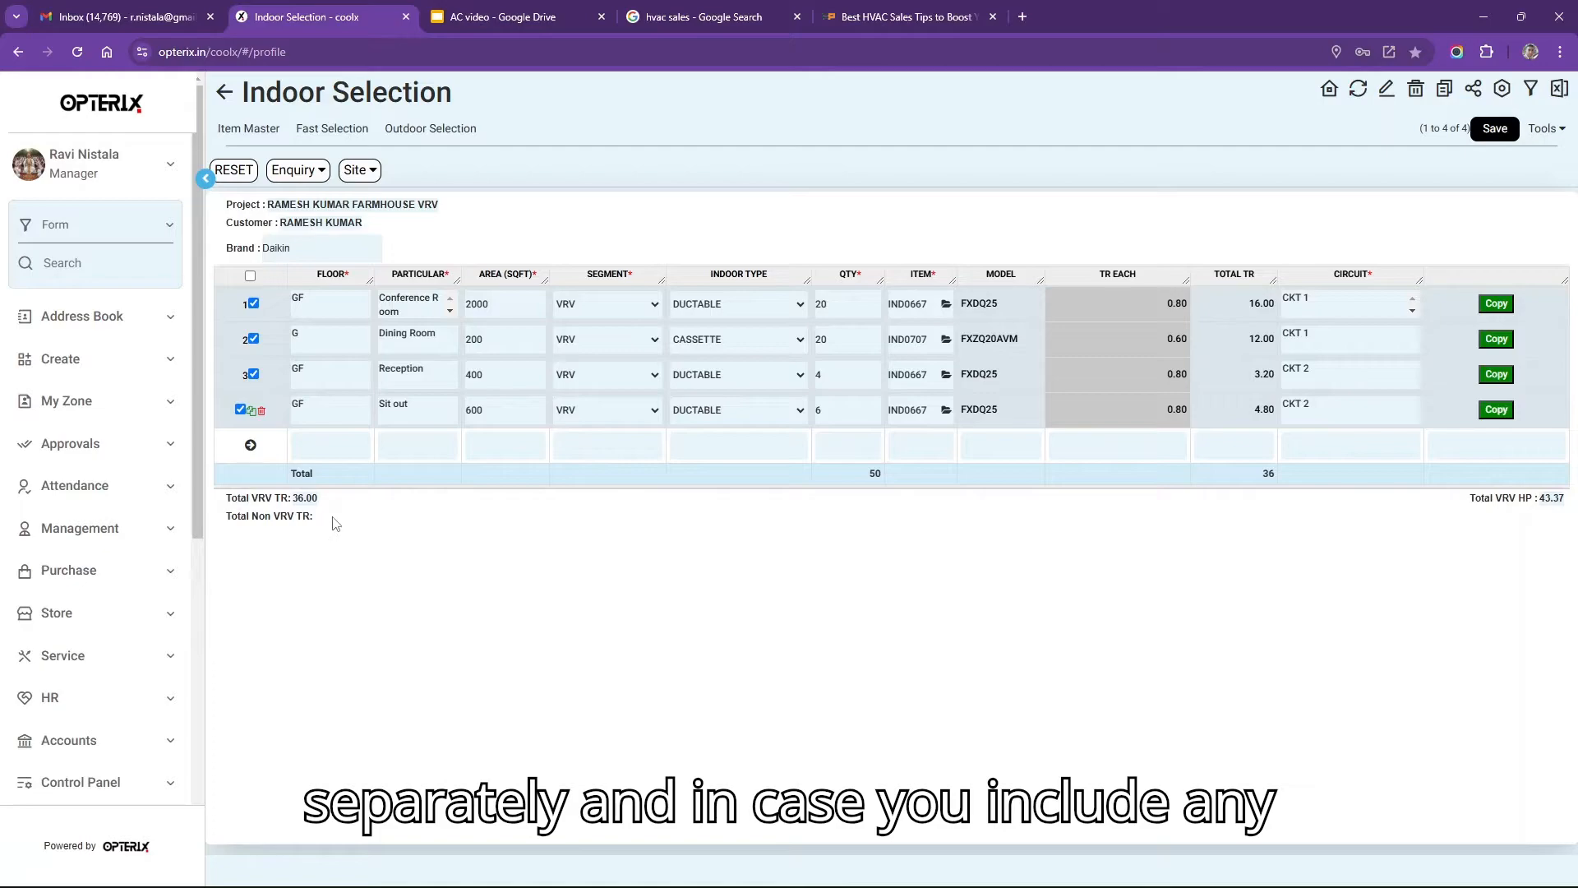
{"action": "left_click_drag", "start_coordinate": [333, 523], "coordinate": [226, 519]}
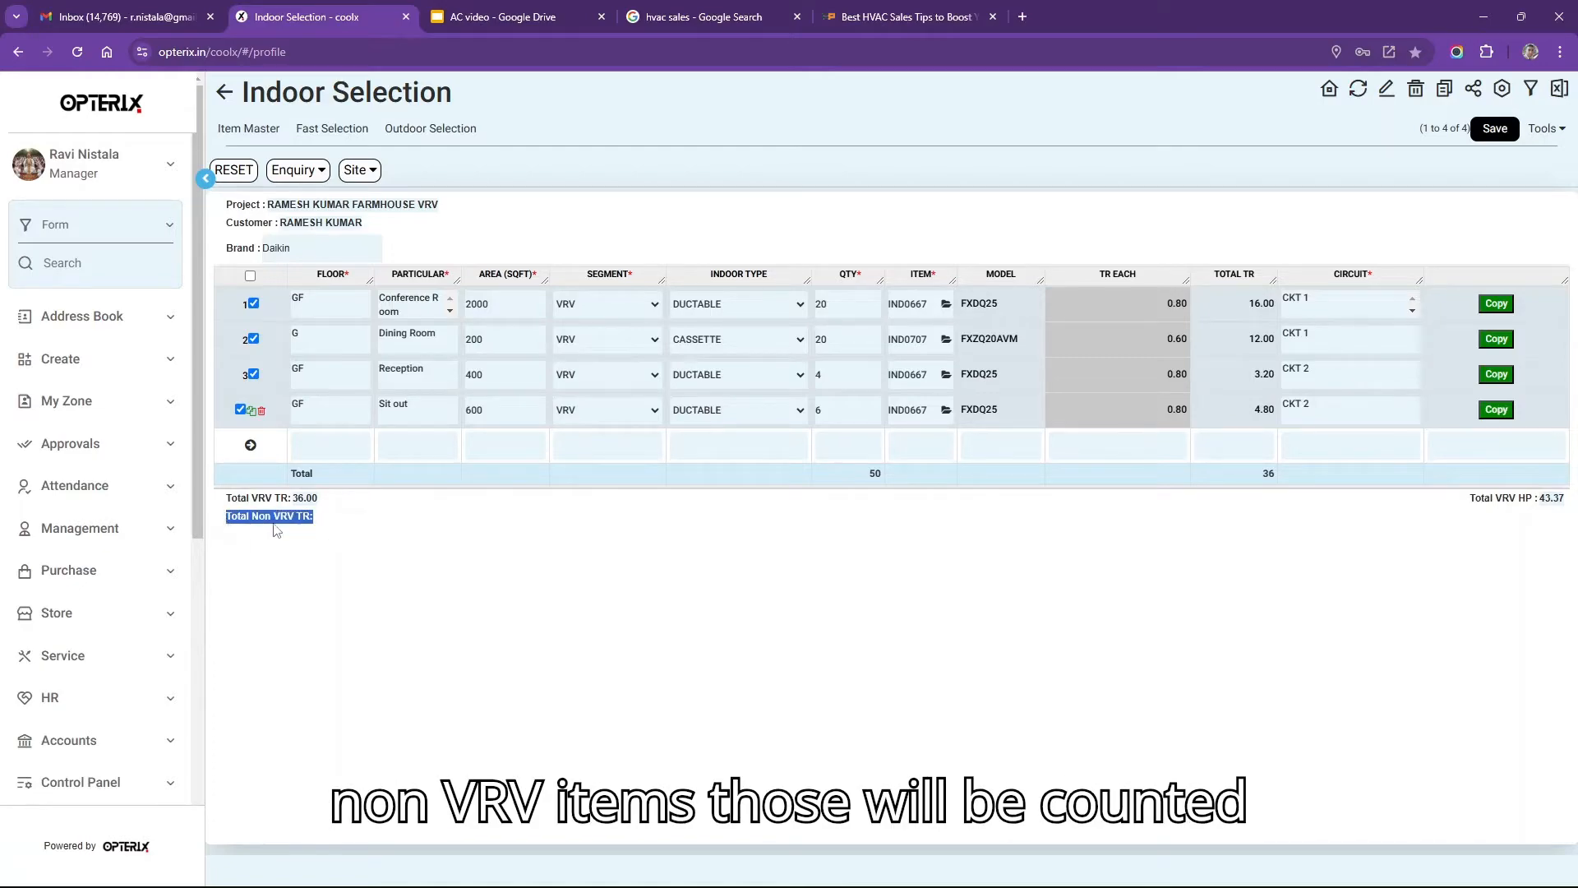
{"action": "left_click_drag", "start_coordinate": [1448, 505], "coordinate": [1571, 502]}
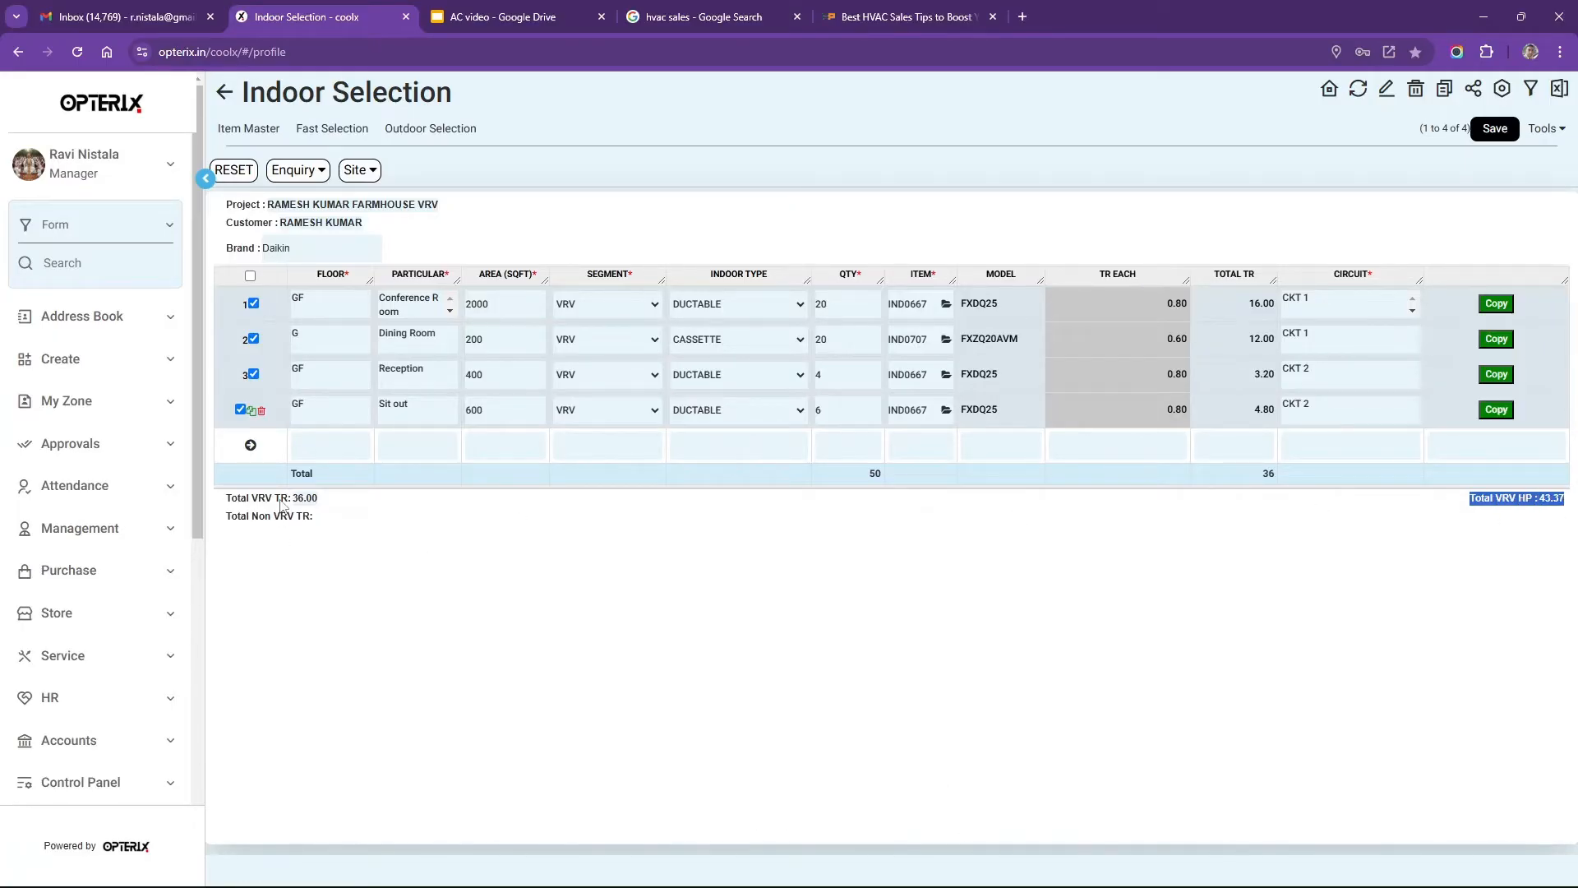
{"action": "left_click_drag", "start_coordinate": [280, 498], "coordinate": [322, 502]}
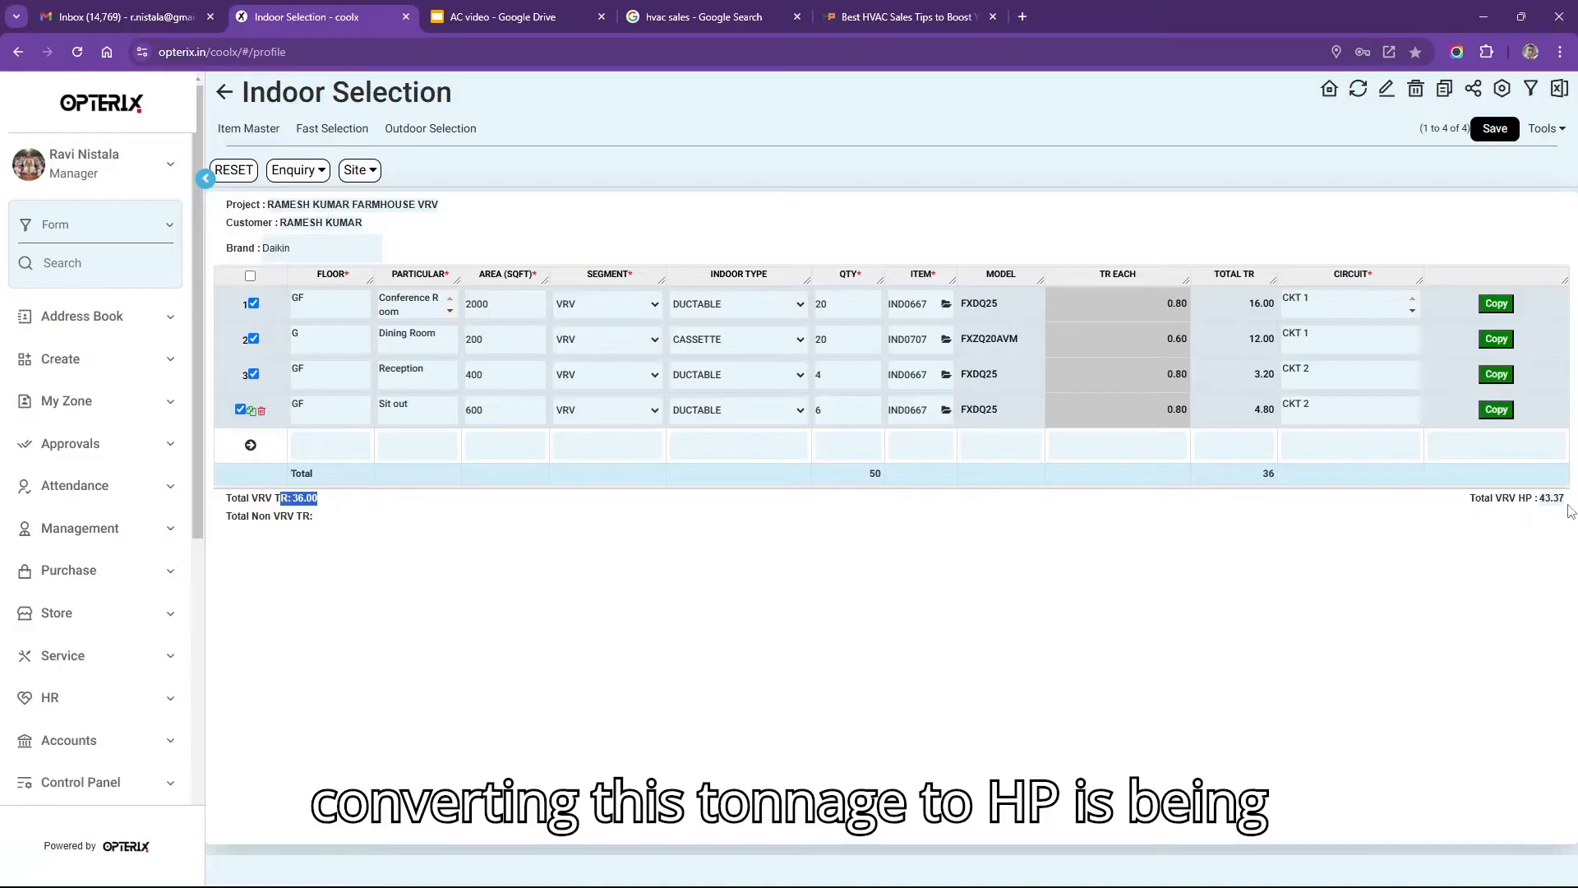
{"action": "left_click_drag", "start_coordinate": [1467, 495], "coordinate": [1550, 501]}
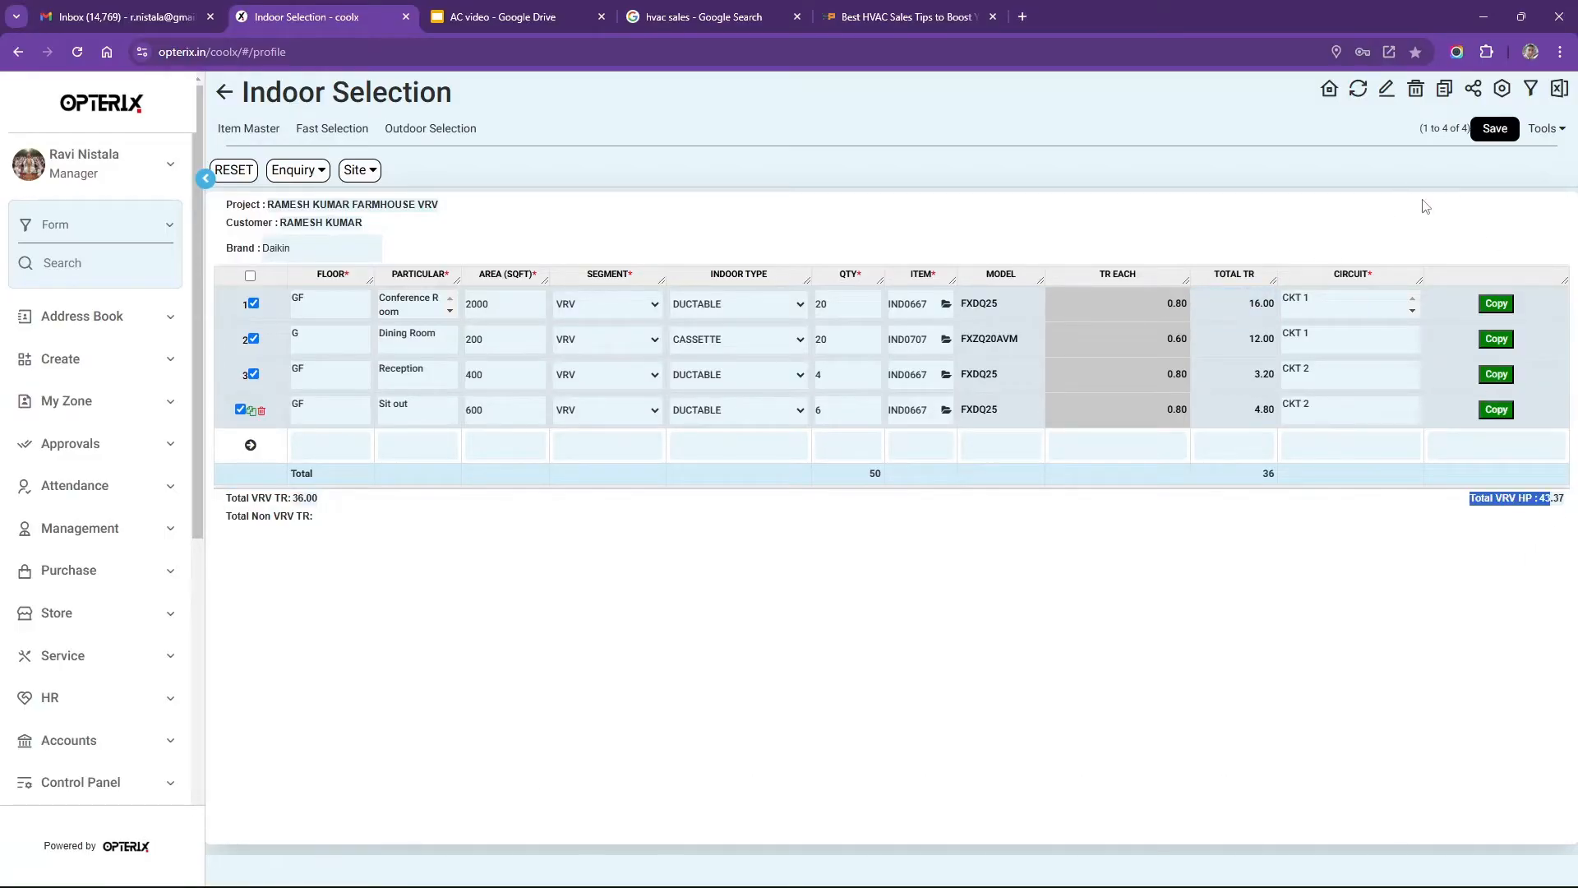
{"action": "left_click", "coordinate": [1495, 130]}
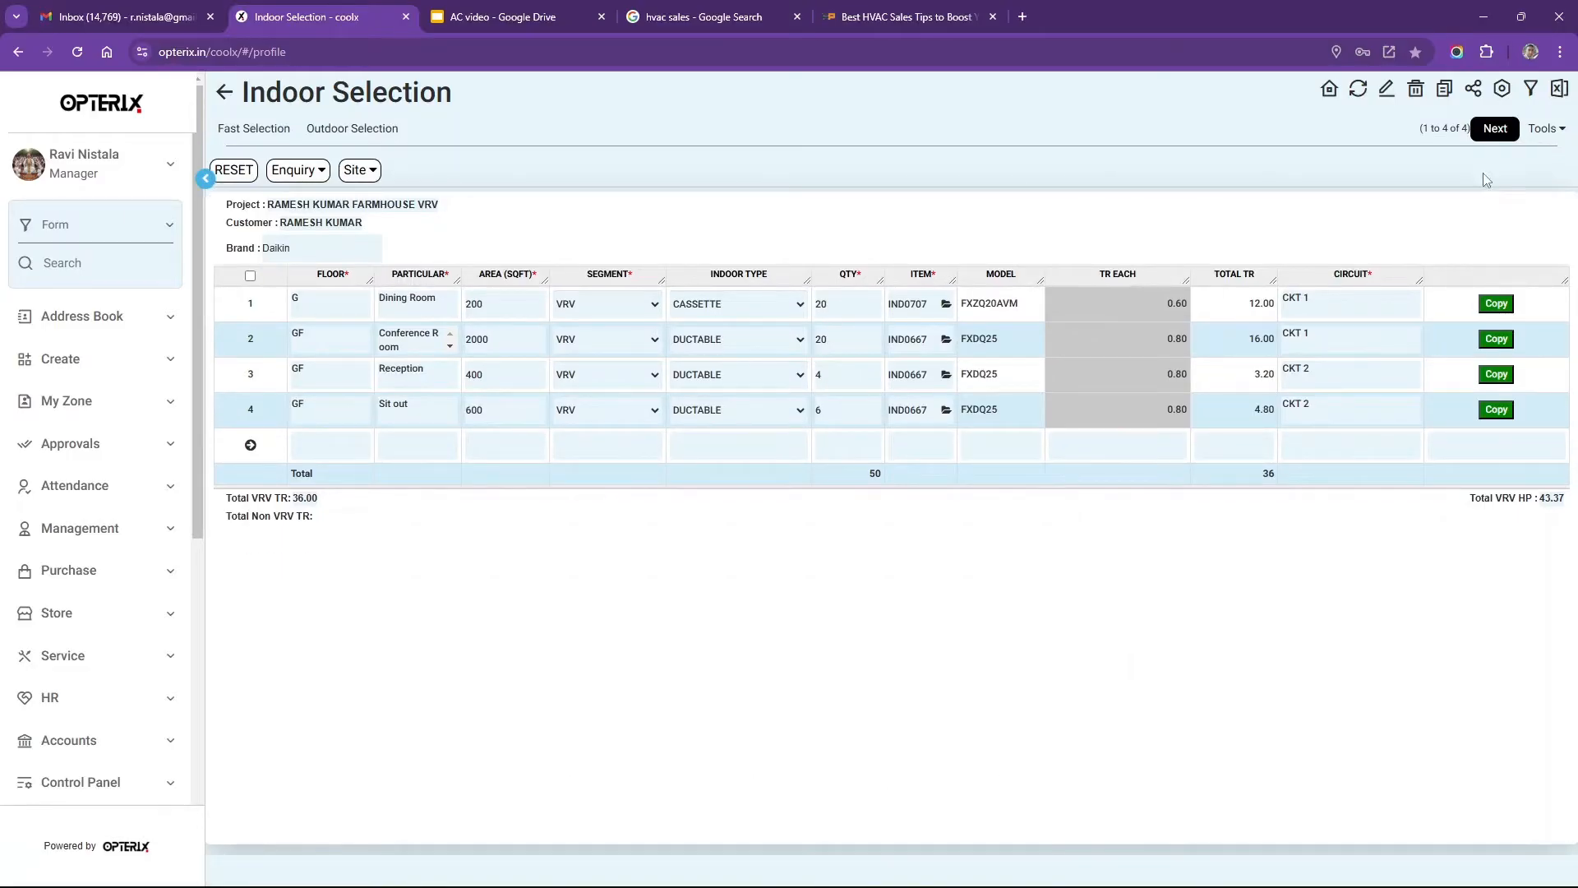
Advance to Outdoor Selection and review the proposed RX28 HP and RXQ6ARY6 units per circuit.
{"action": "left_click", "coordinate": [1498, 133]}
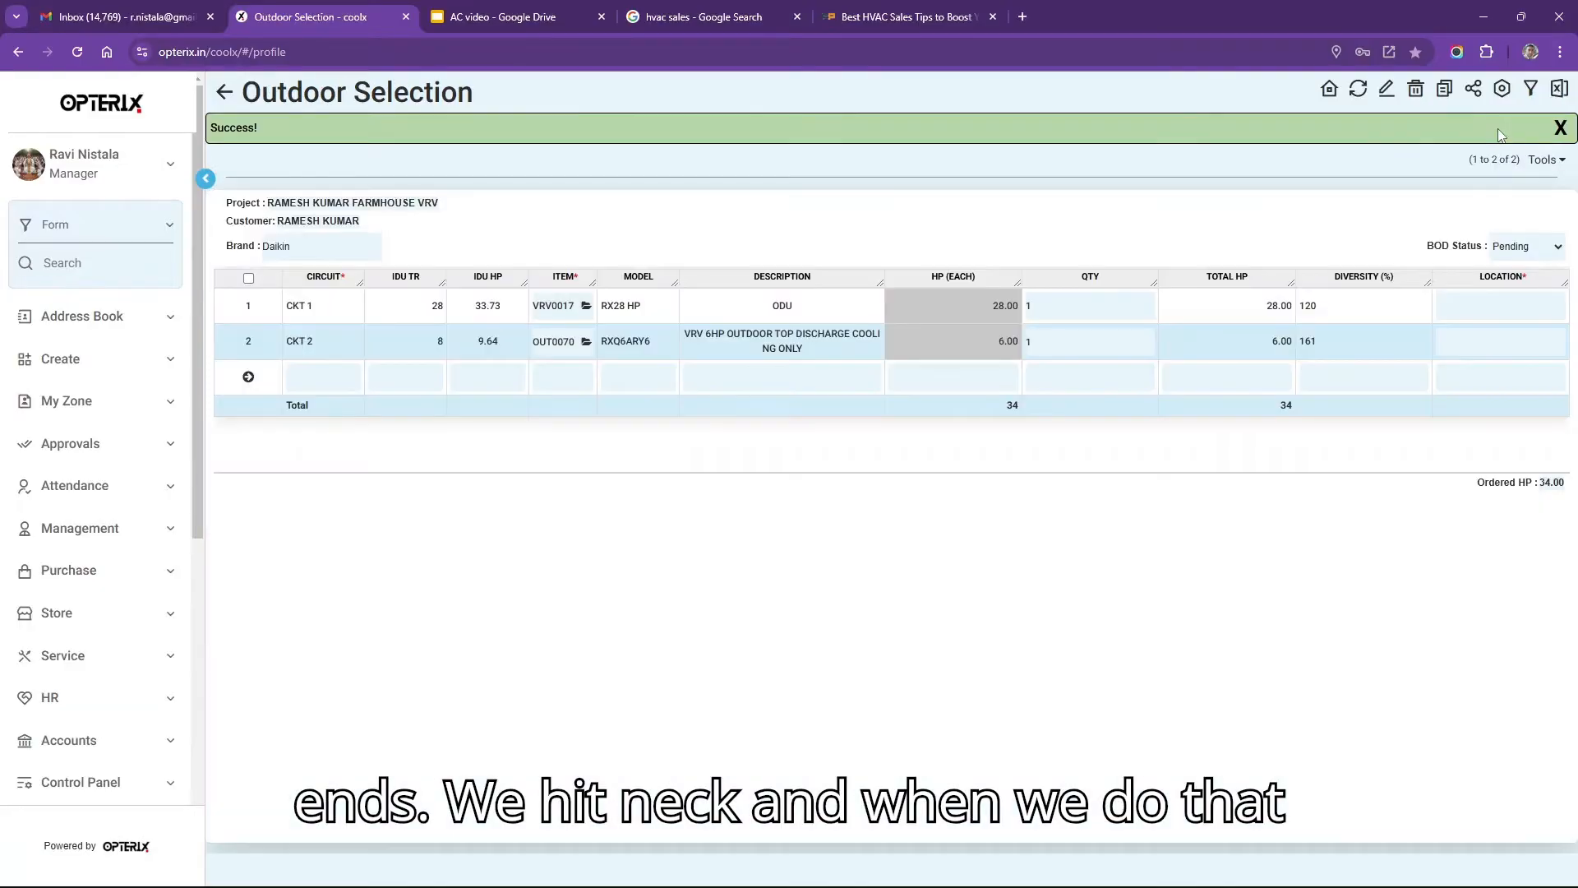
{"action": "left_click", "coordinate": [548, 303]}
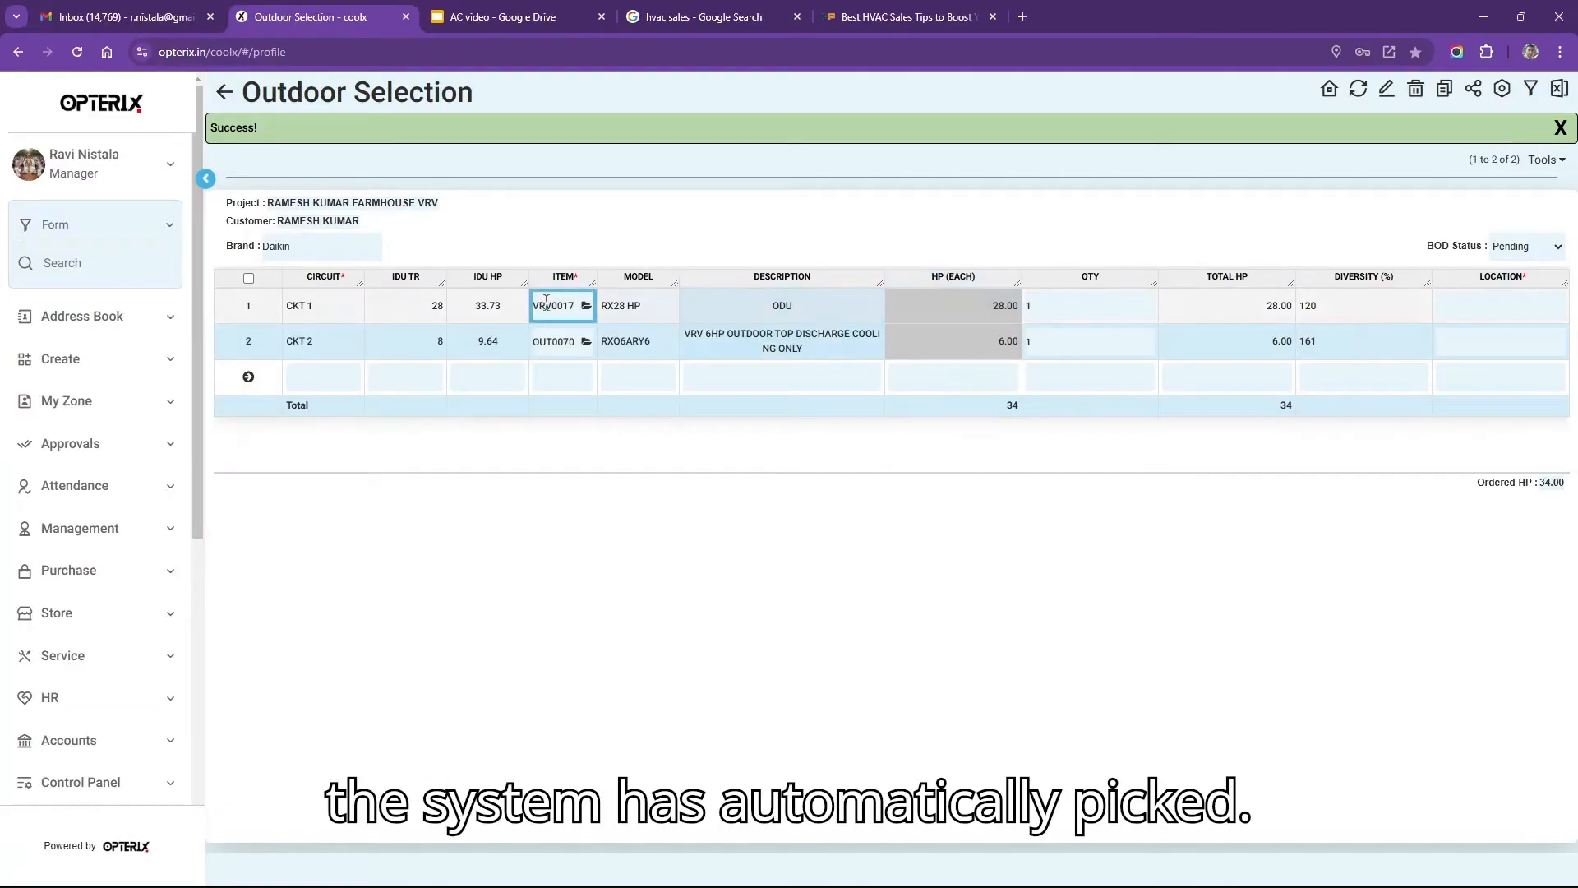
{"action": "left_click", "coordinate": [777, 288]}
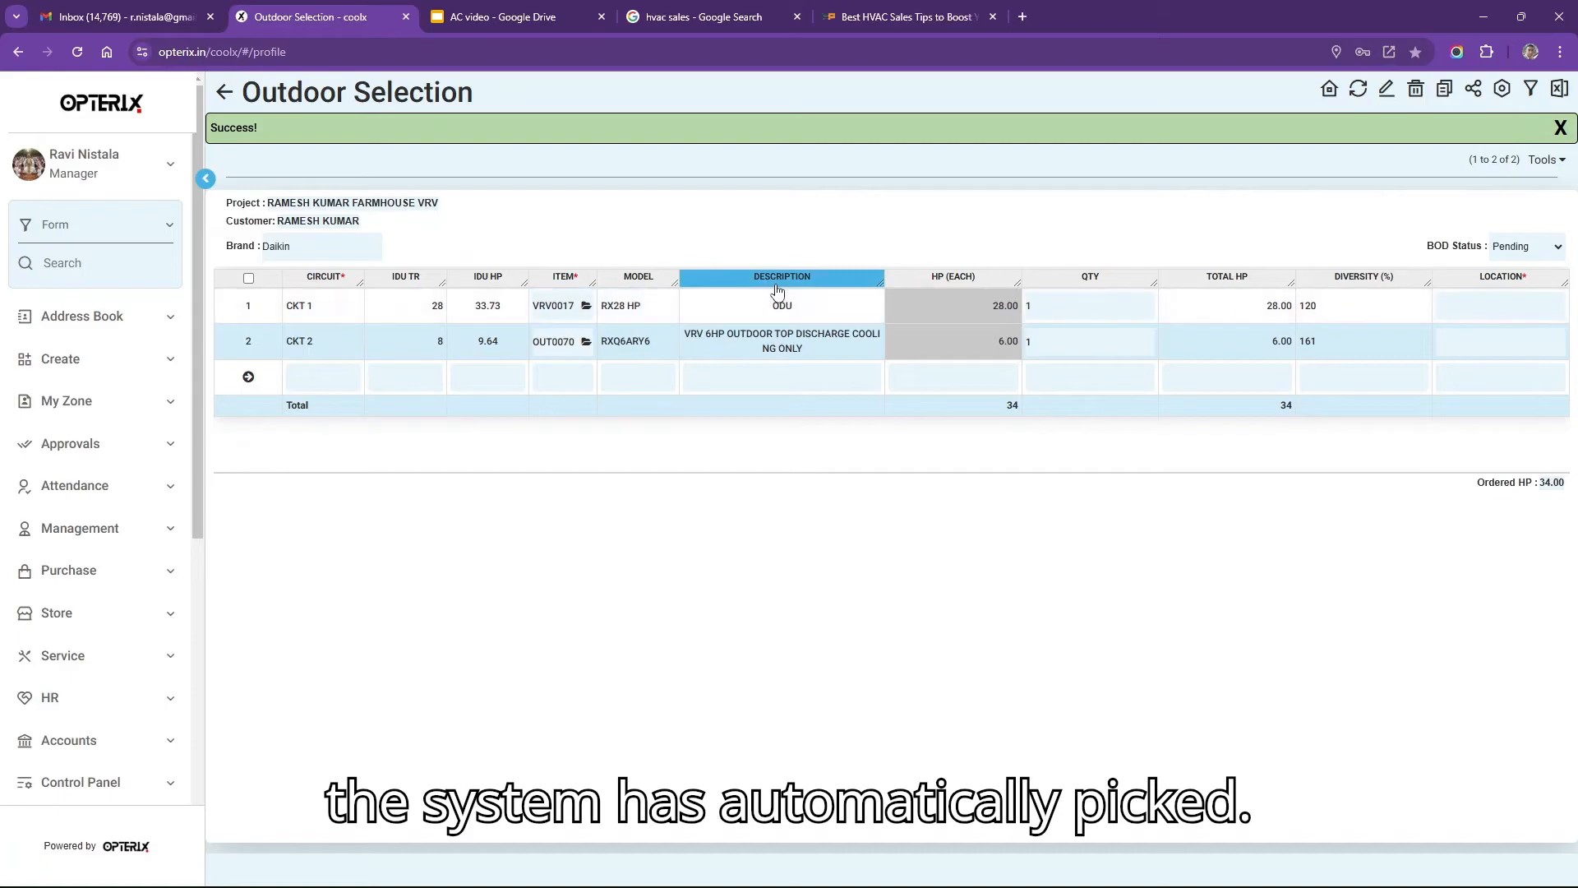
{"action": "left_click", "coordinate": [756, 292]}
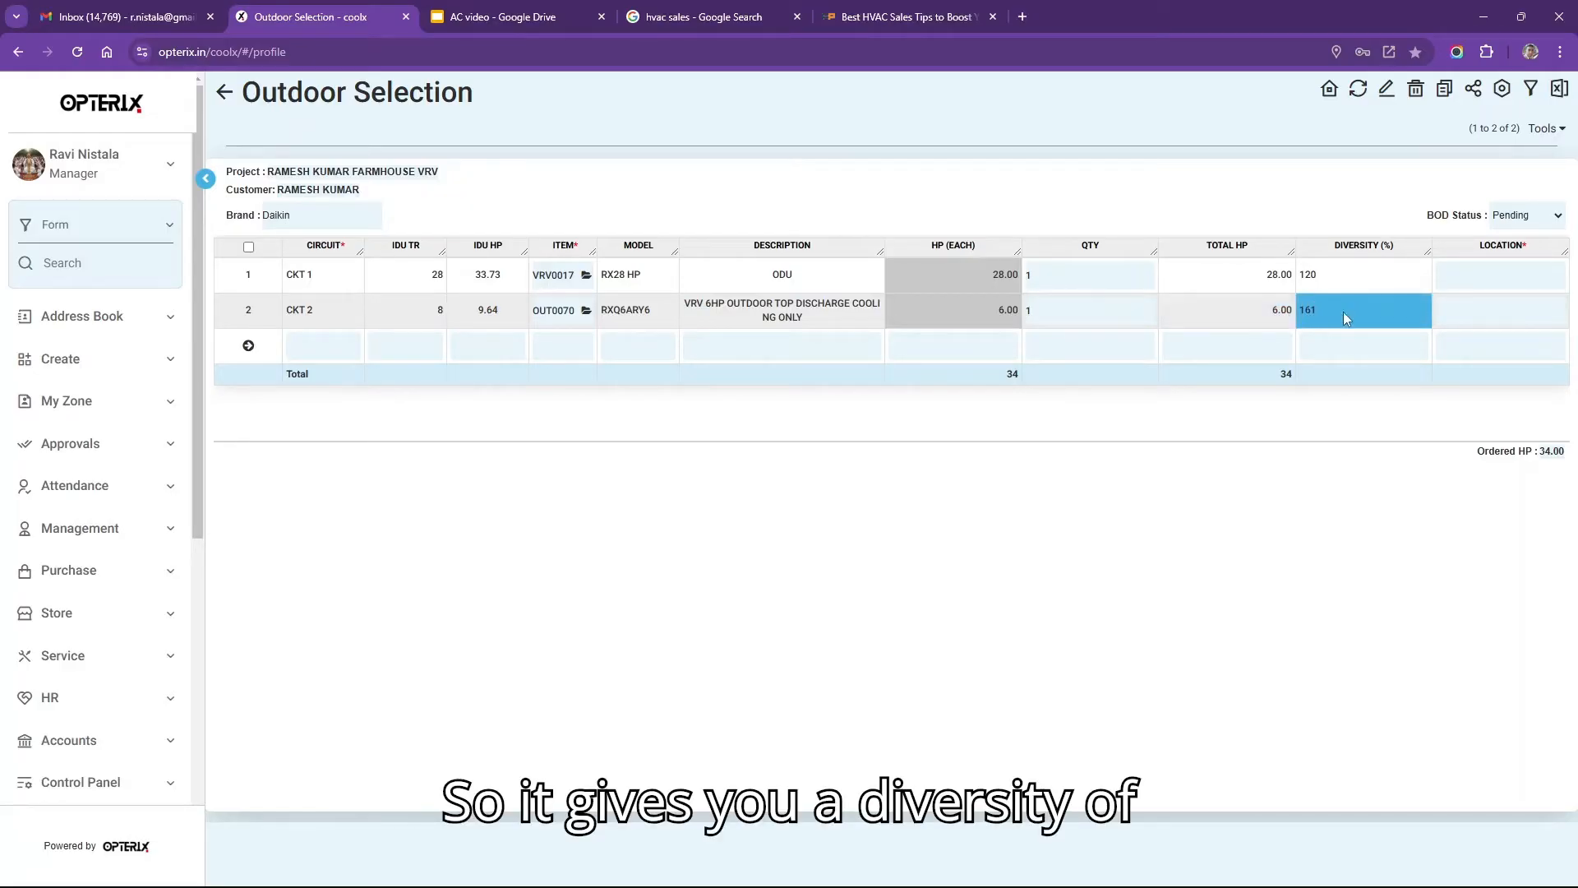
{"action": "left_click", "coordinate": [589, 310]}
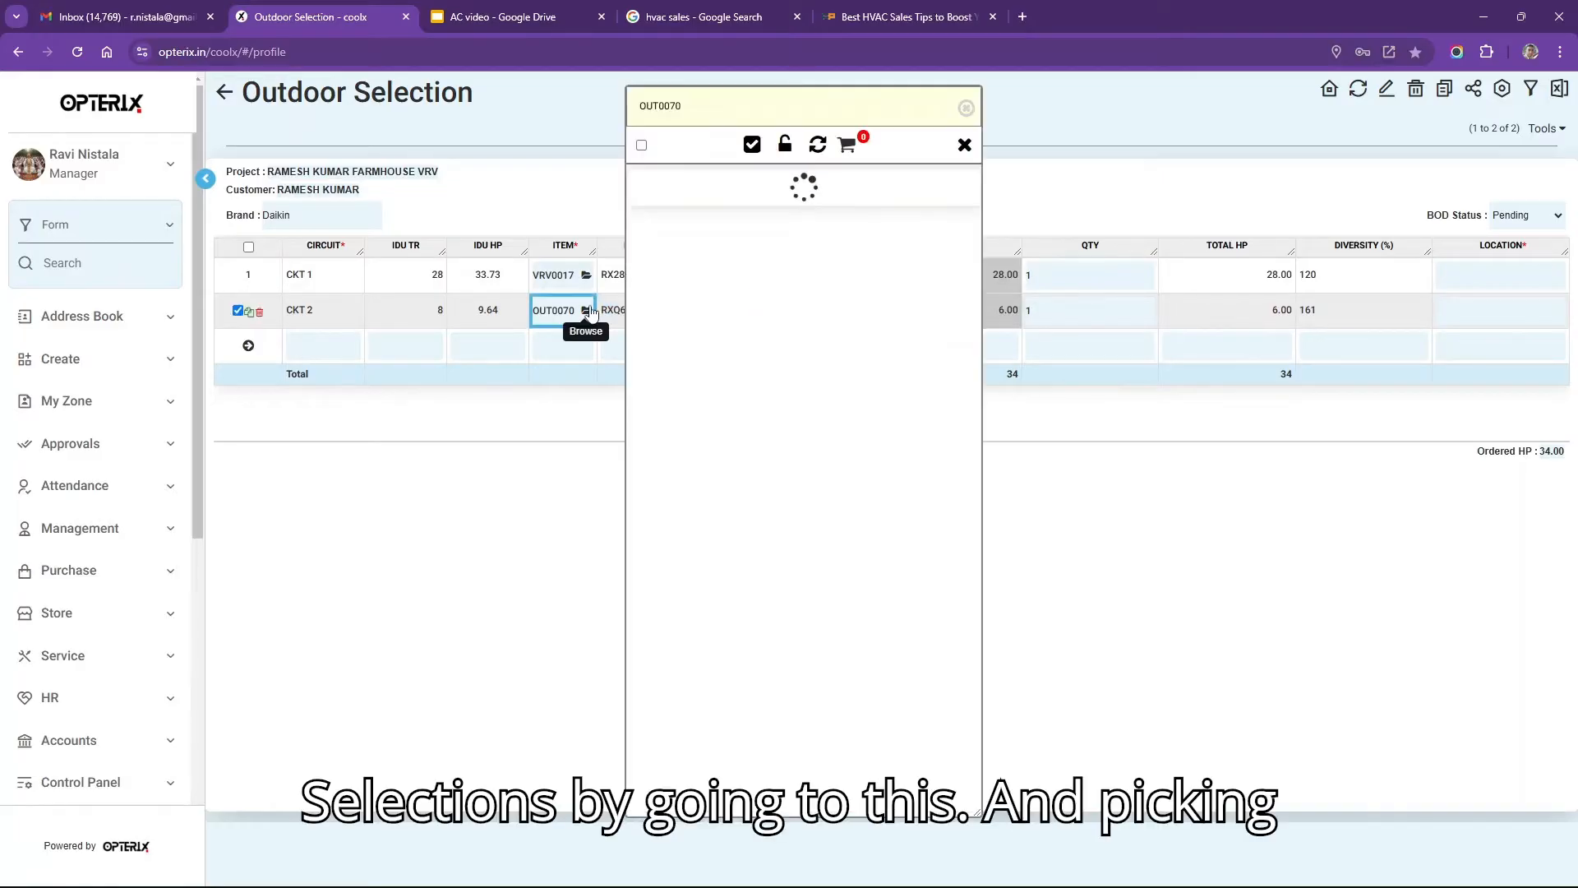
{"action": "left_click", "coordinate": [967, 109]}
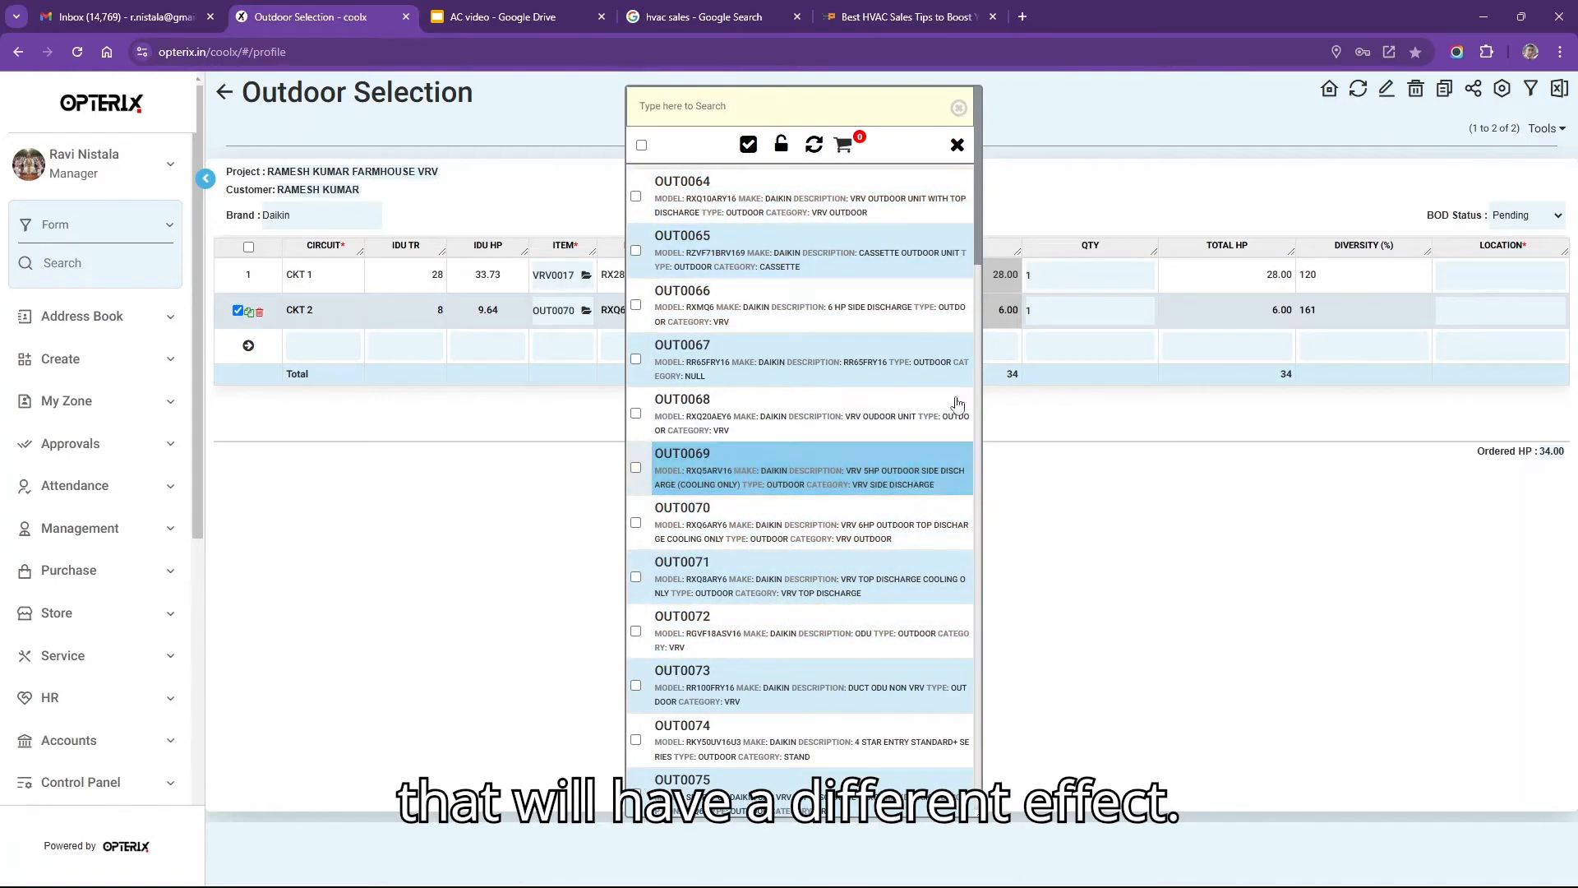
{"action": "left_click", "coordinate": [957, 146]}
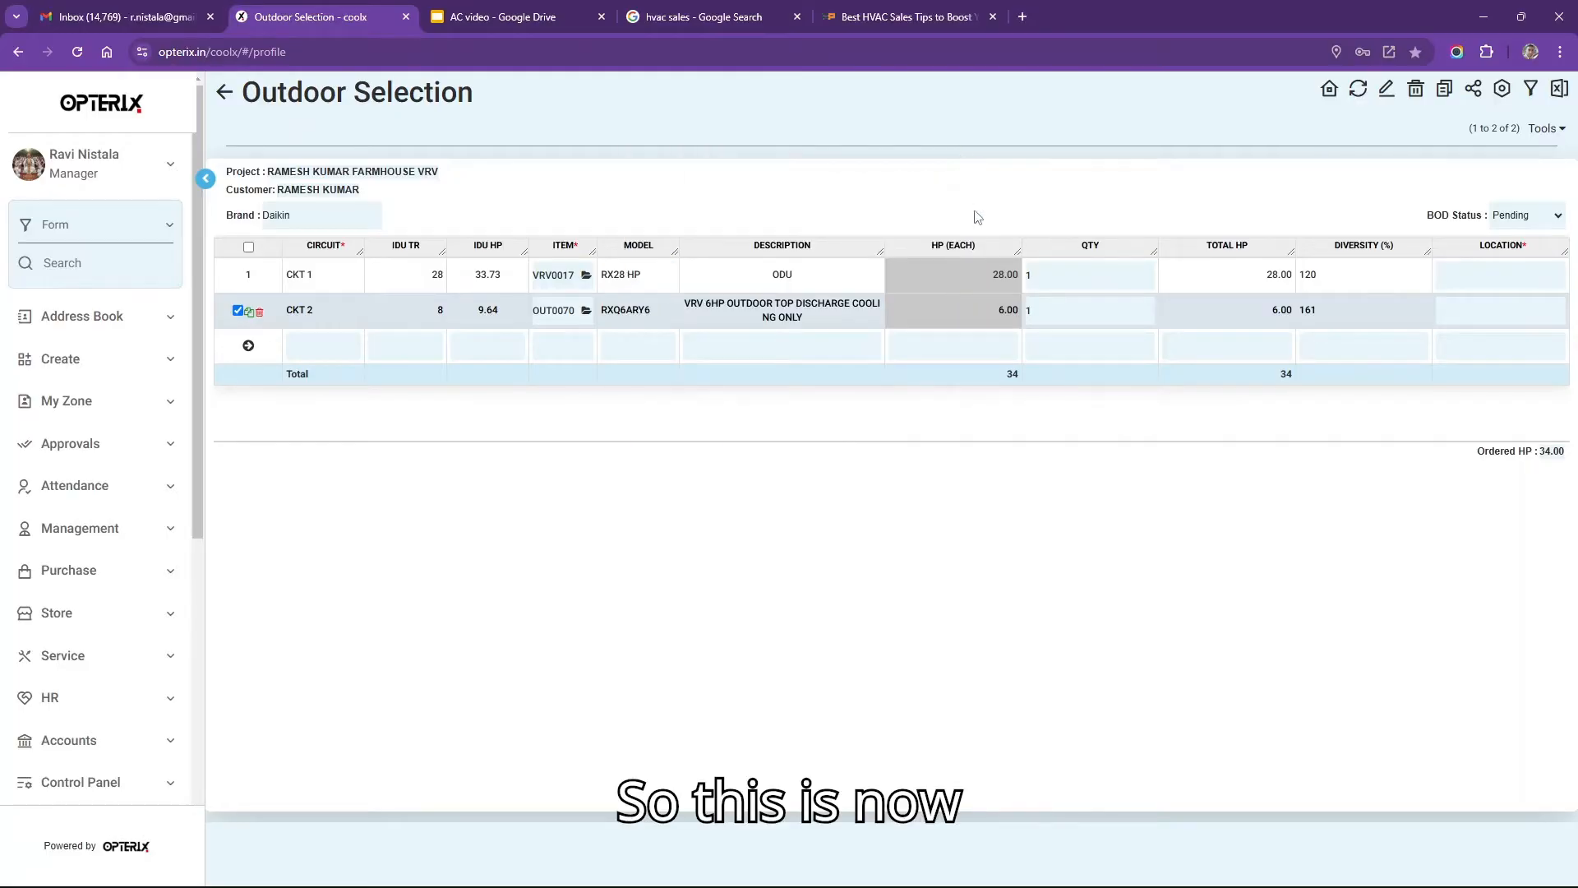
Set the outdoor unit locations to Terrace 1 for CKT 1 and Terrace 2 for CKT 2.
{"action": "left_click", "coordinate": [1517, 274]}
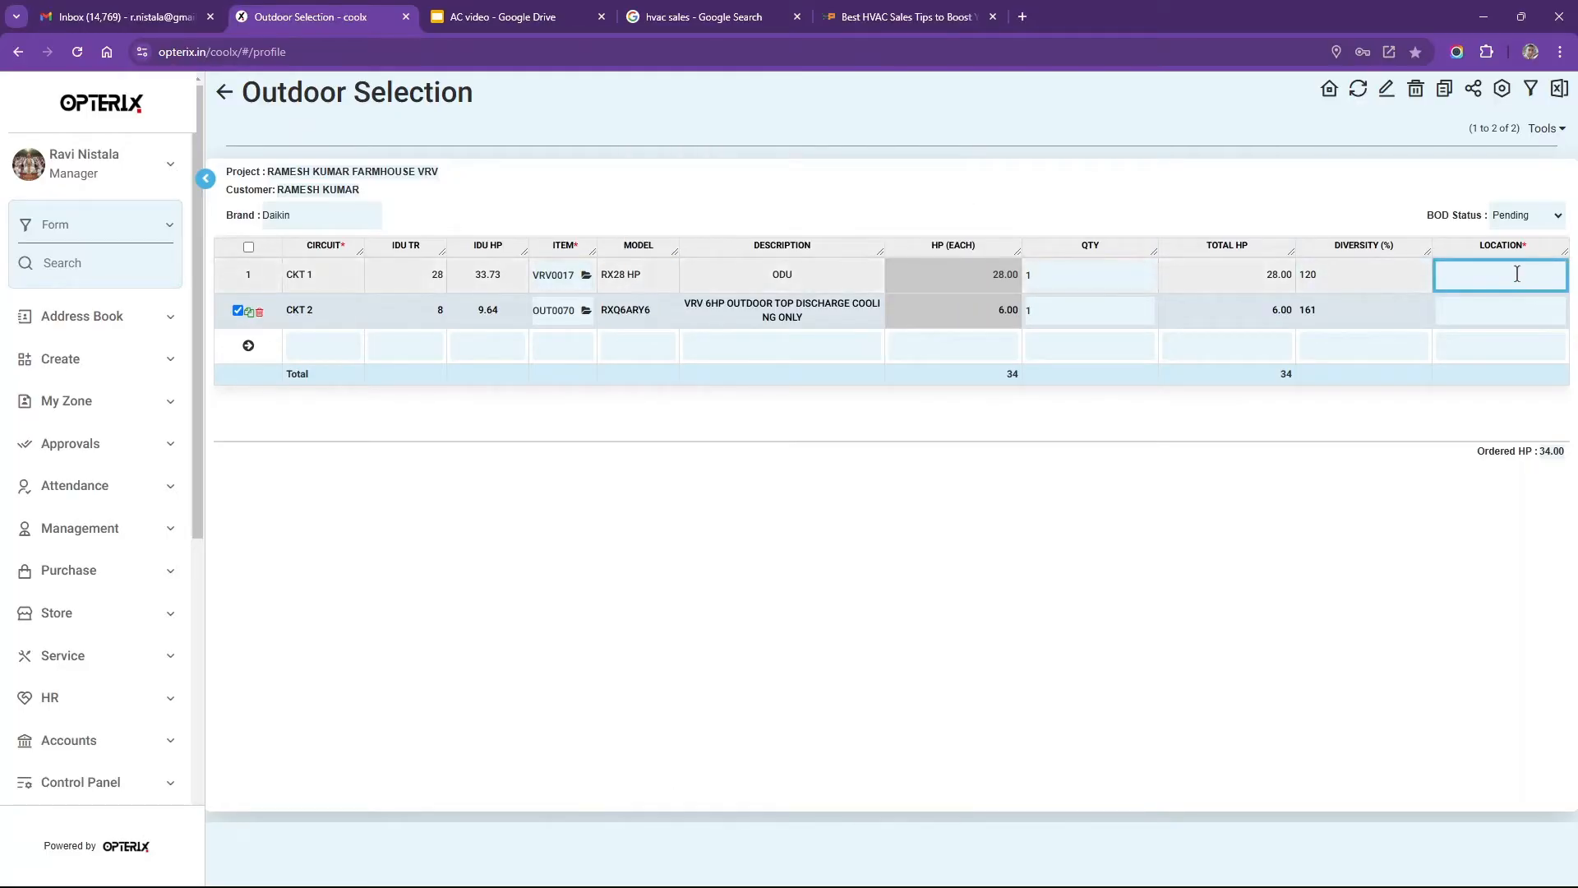
{"action": "left_click", "coordinate": [1517, 273]}
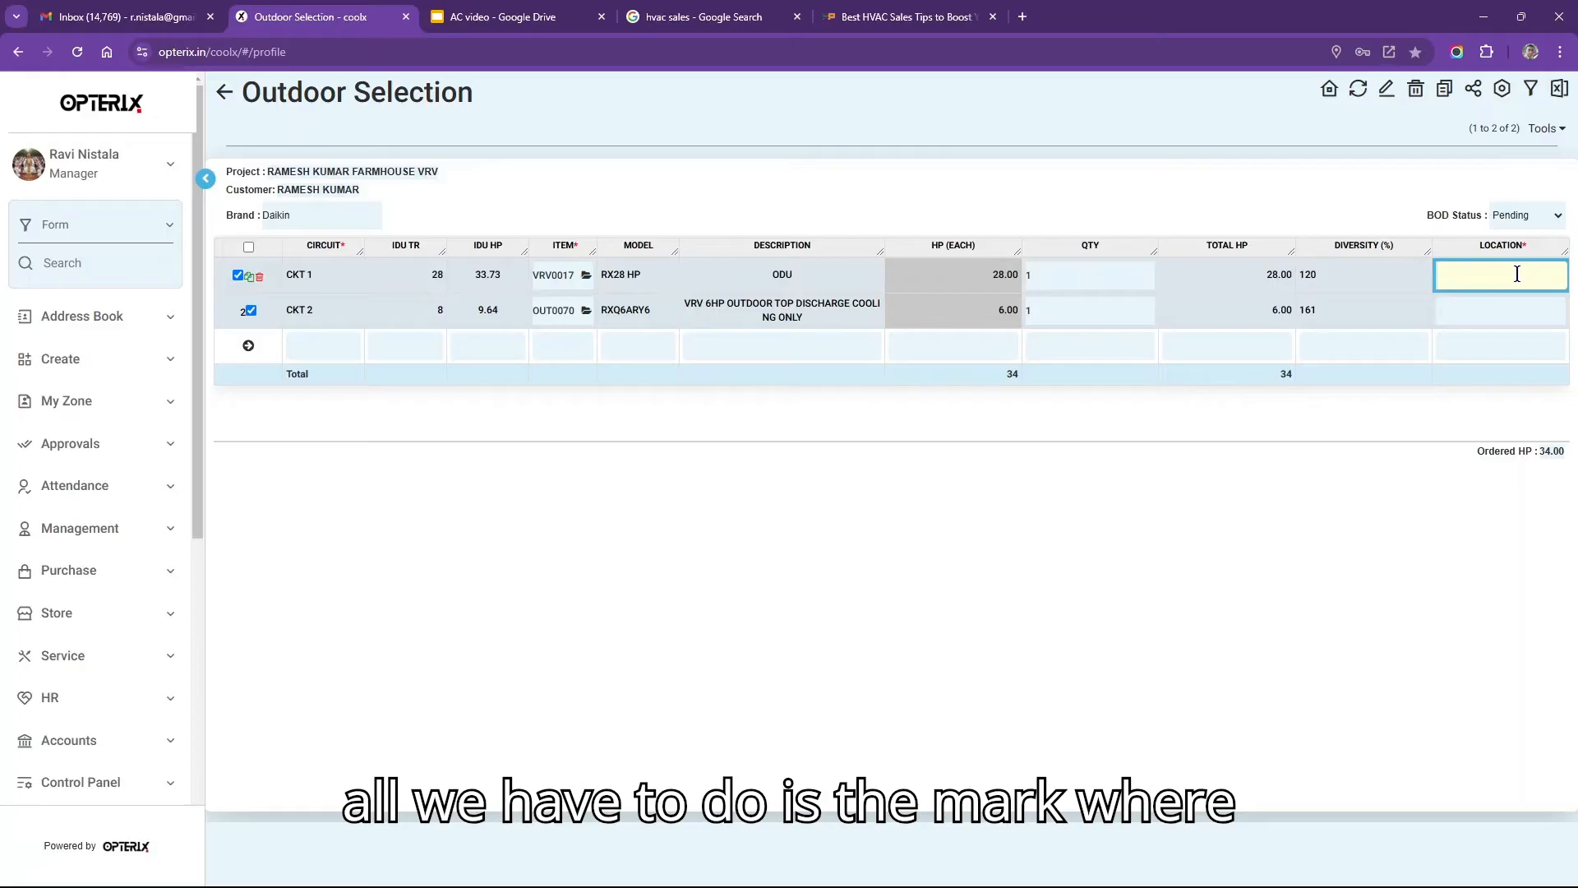
{"action": "type", "text": "Terrace 1"}
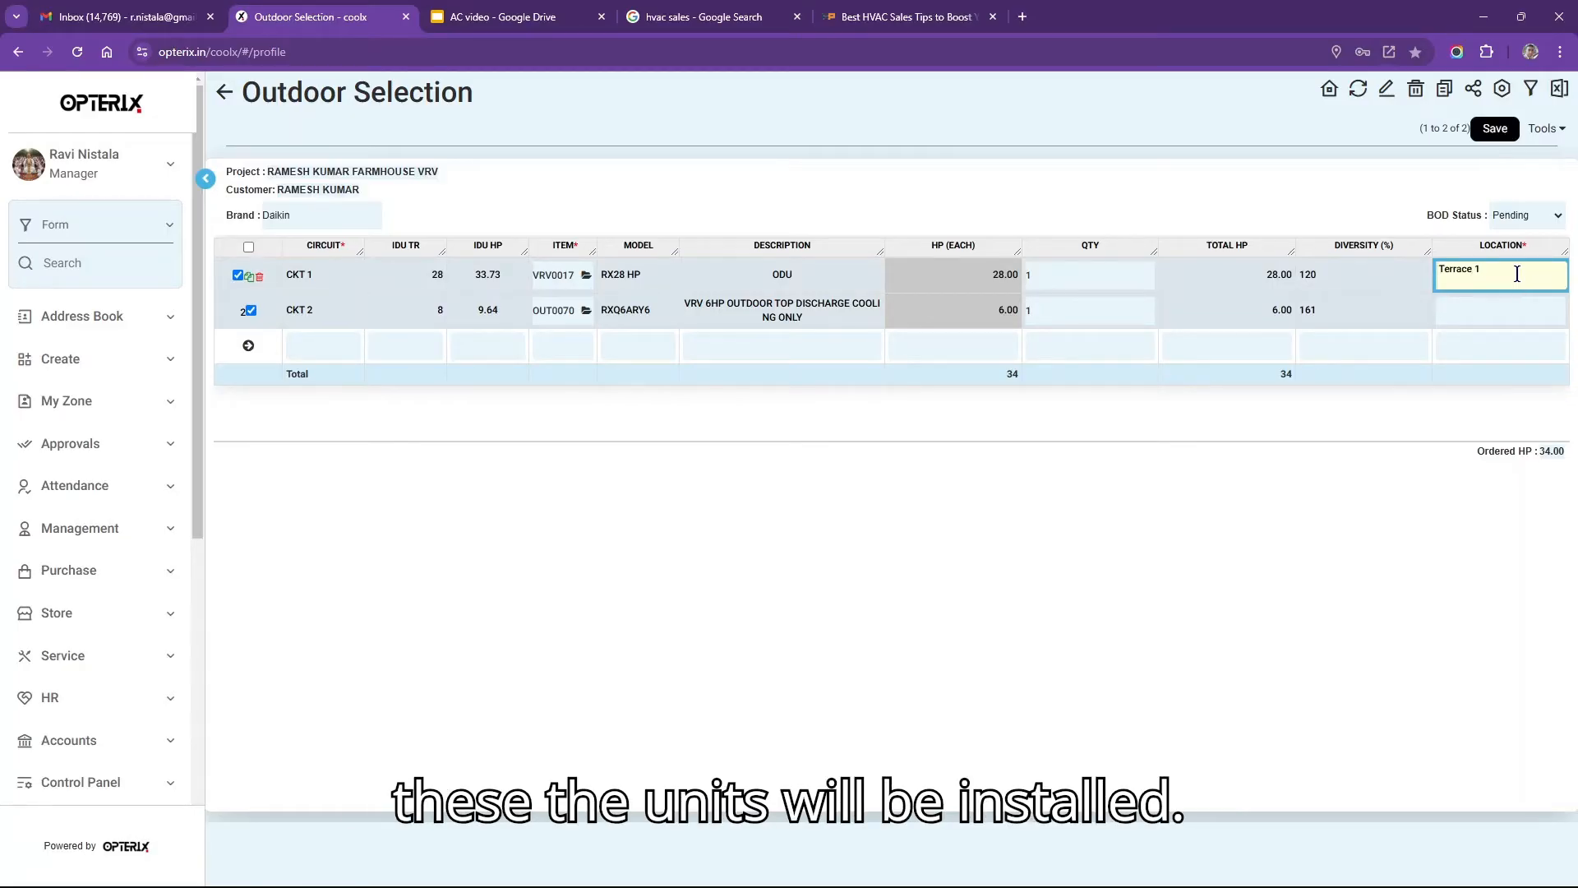
{"action": "left_click", "coordinate": [1510, 312]}
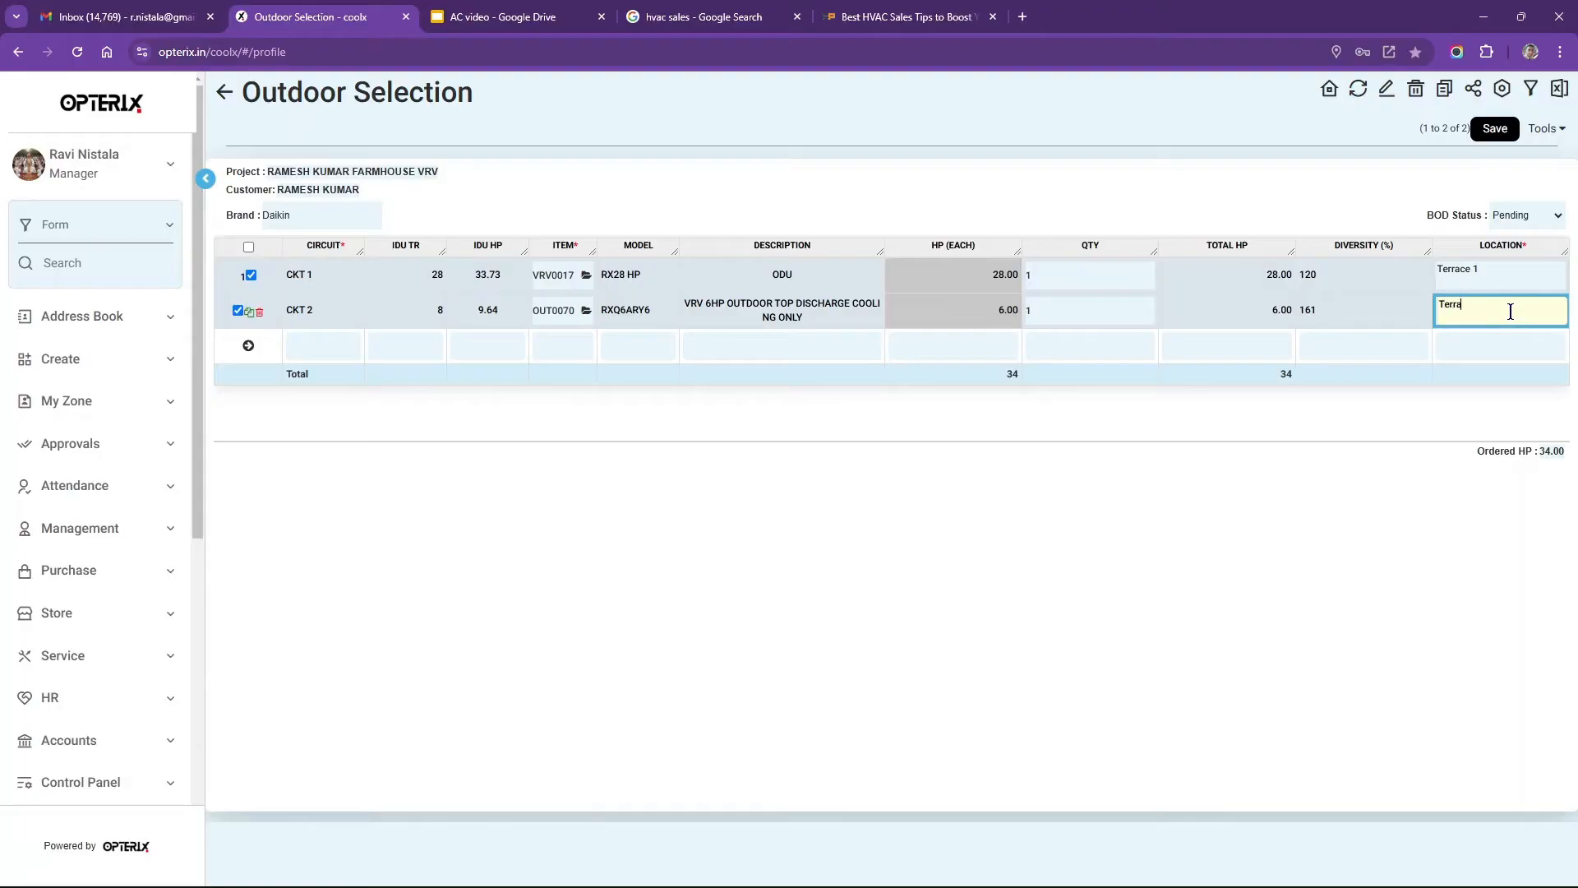
{"action": "type", "text": "Terrace 2"}
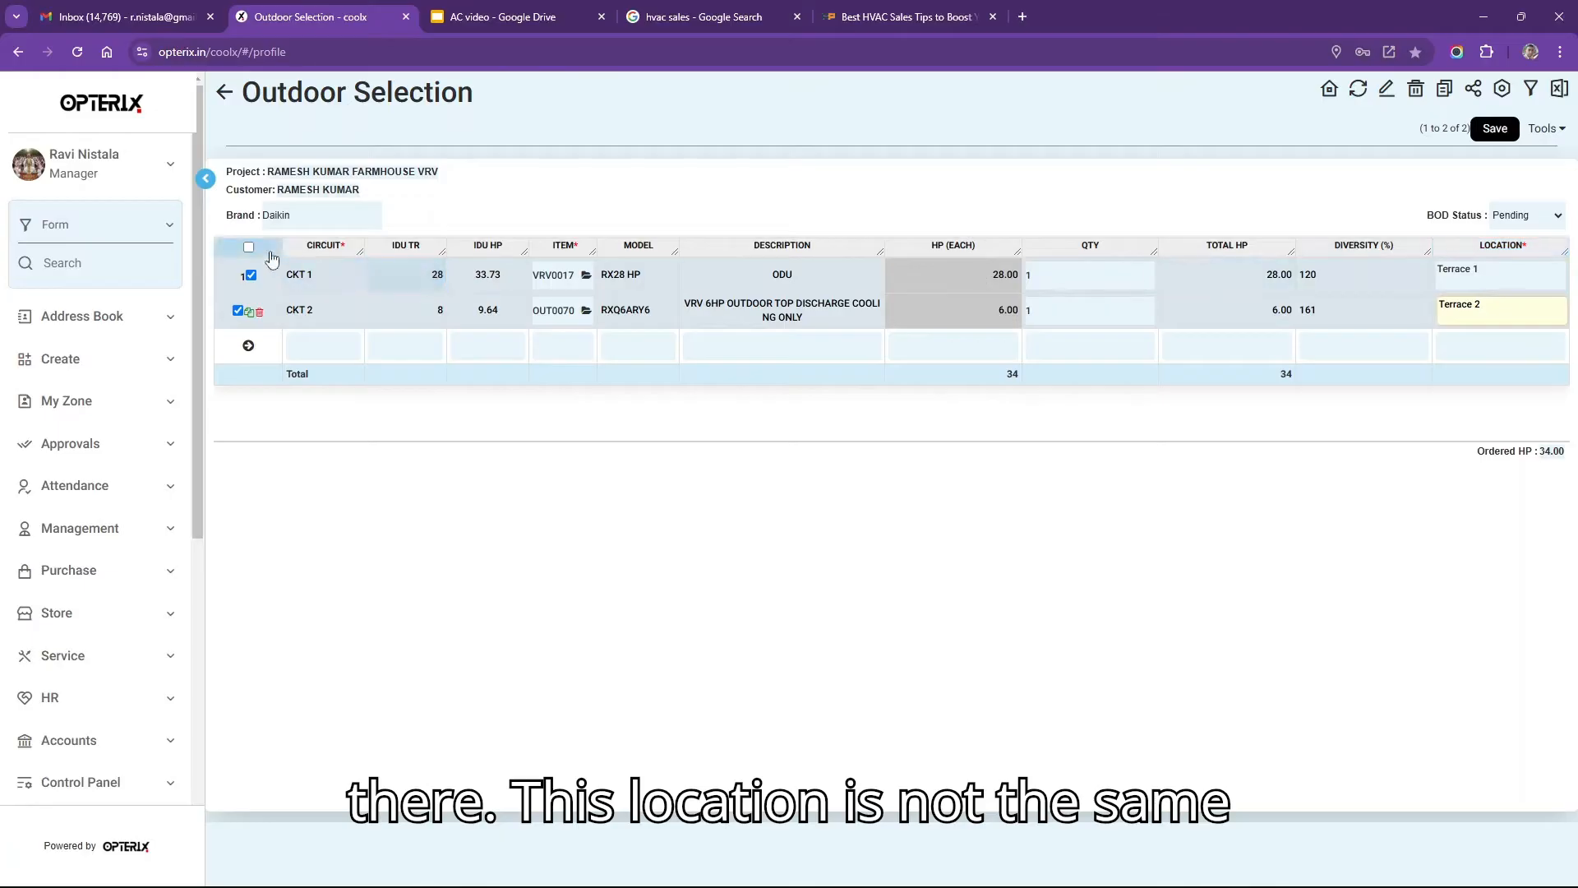
Verify the Terrace 1 and Terrace 2 locations and save the outdoor selection.
{"action": "left_click_drag", "start_coordinate": [266, 171], "coordinate": [452, 176]}
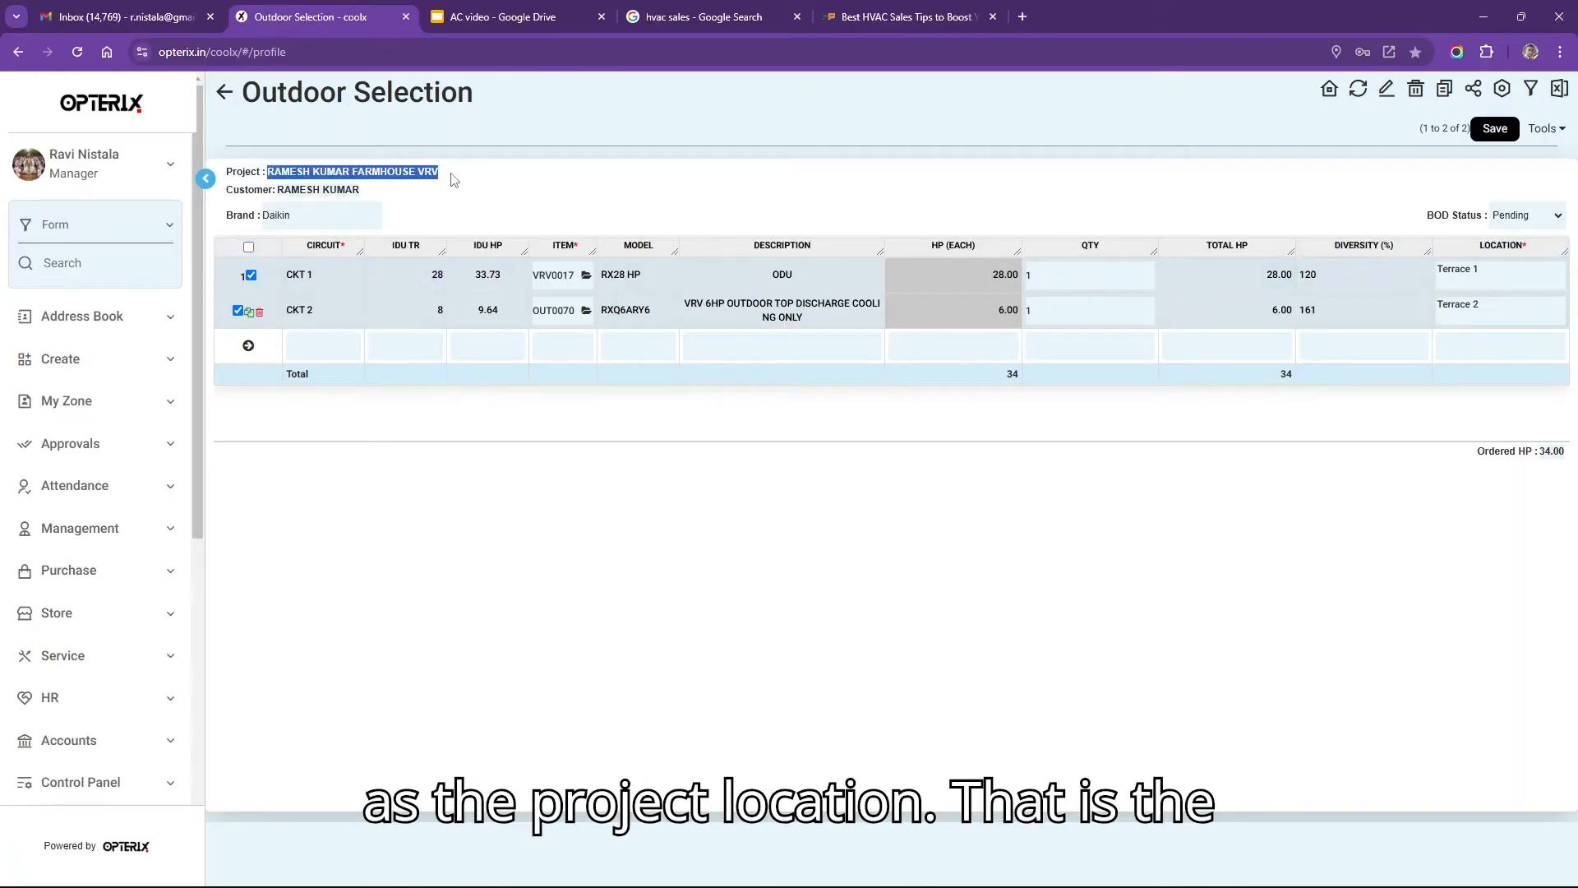
{"action": "left_click", "coordinate": [539, 180]}
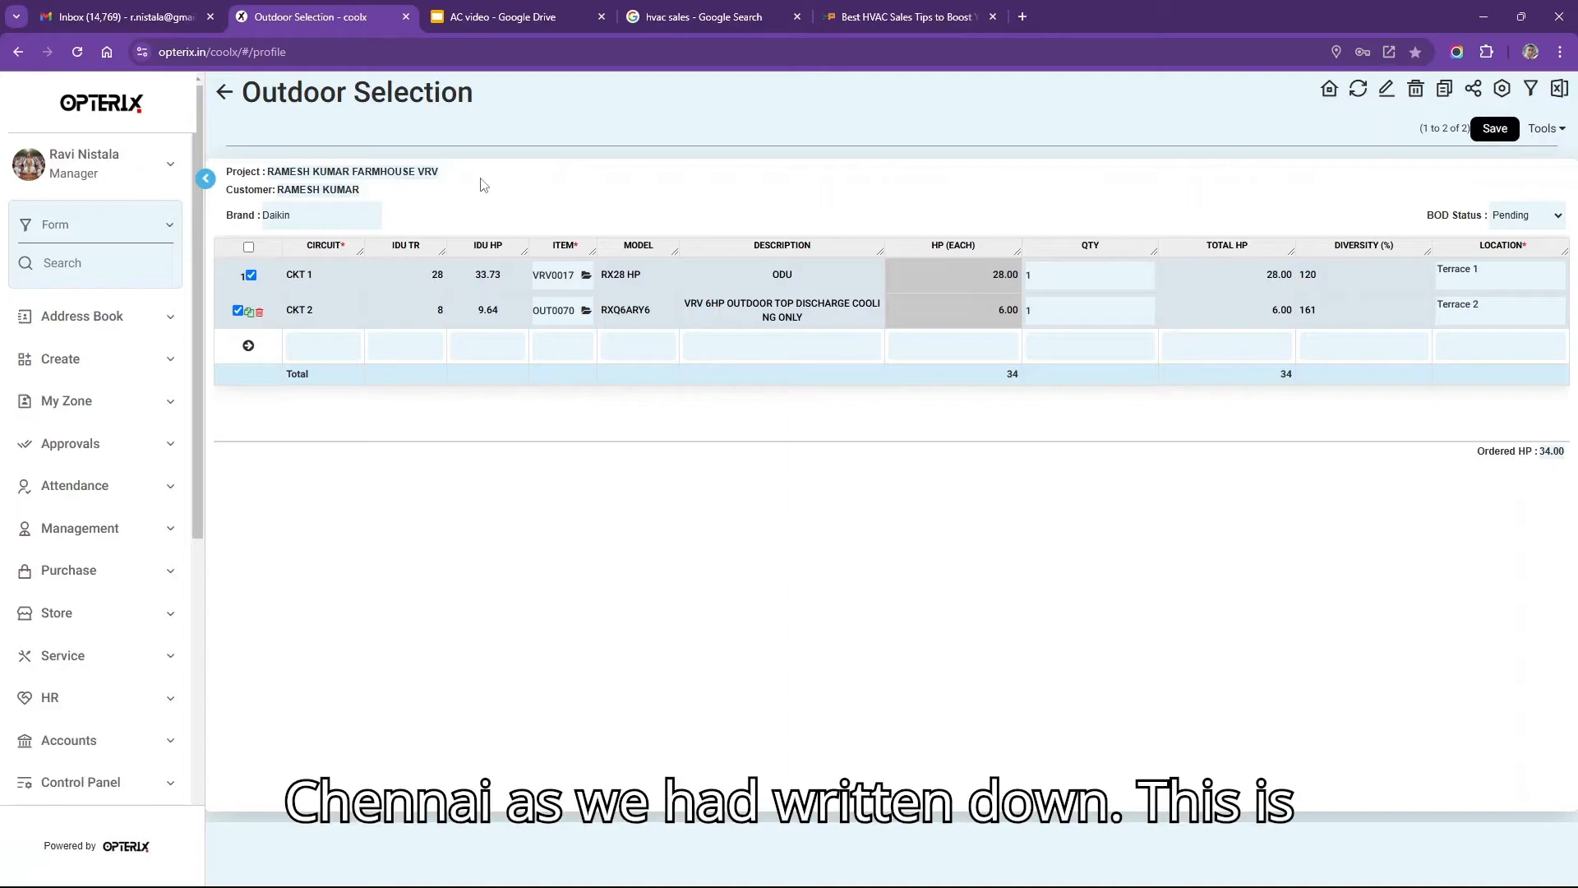
{"action": "left_click", "coordinate": [1507, 275]}
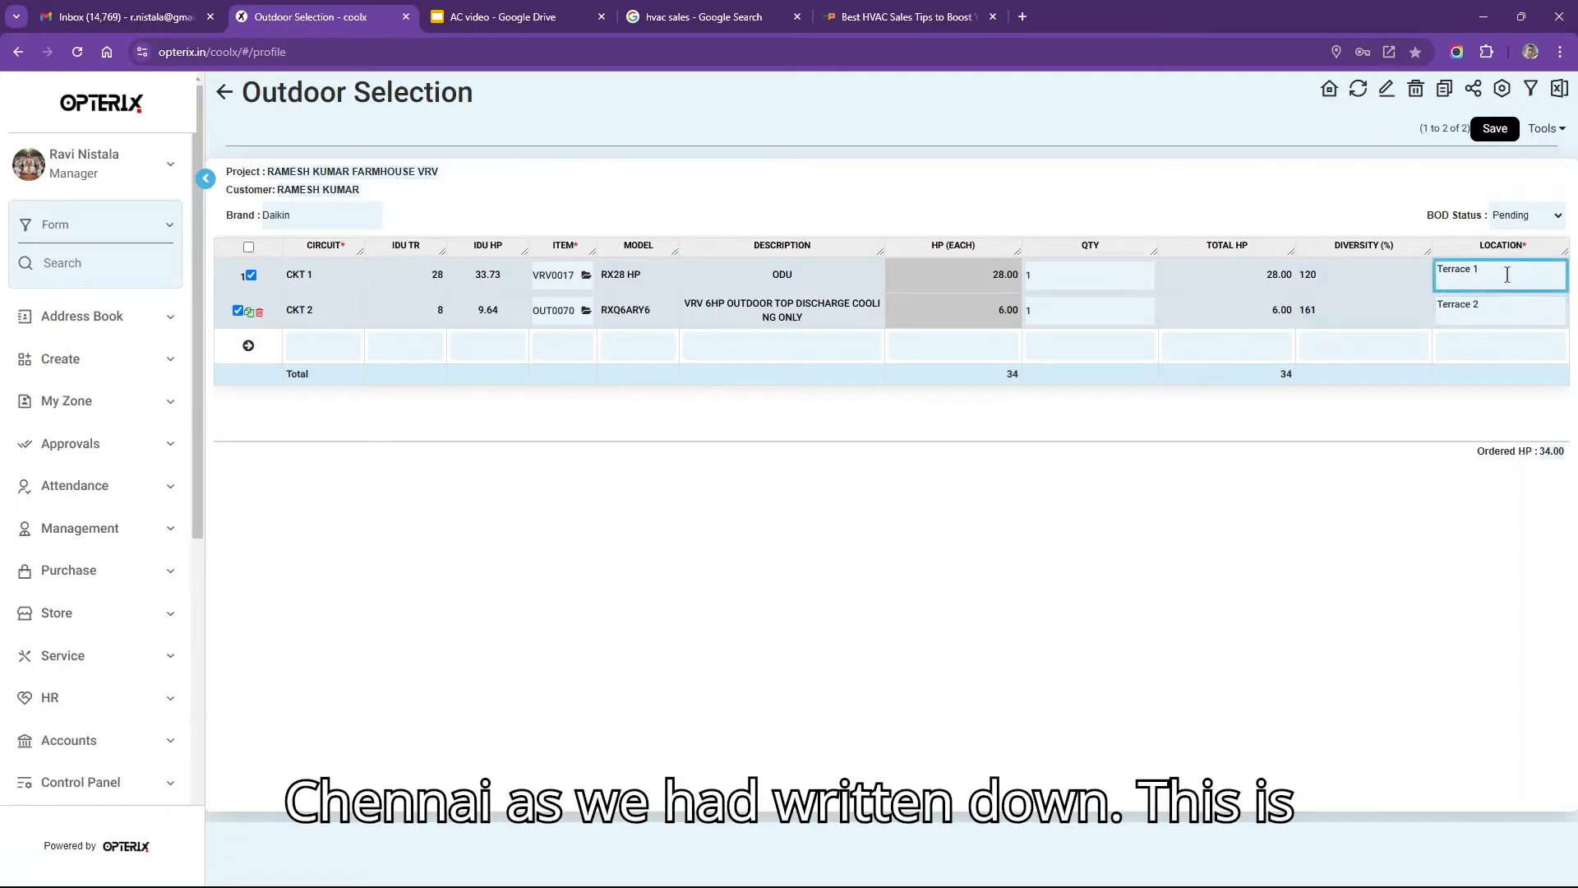
{"action": "left_click_drag", "start_coordinate": [1507, 274], "coordinate": [1355, 265]}
{"action": "left_click_drag", "start_coordinate": [1491, 307], "coordinate": [1354, 307]}
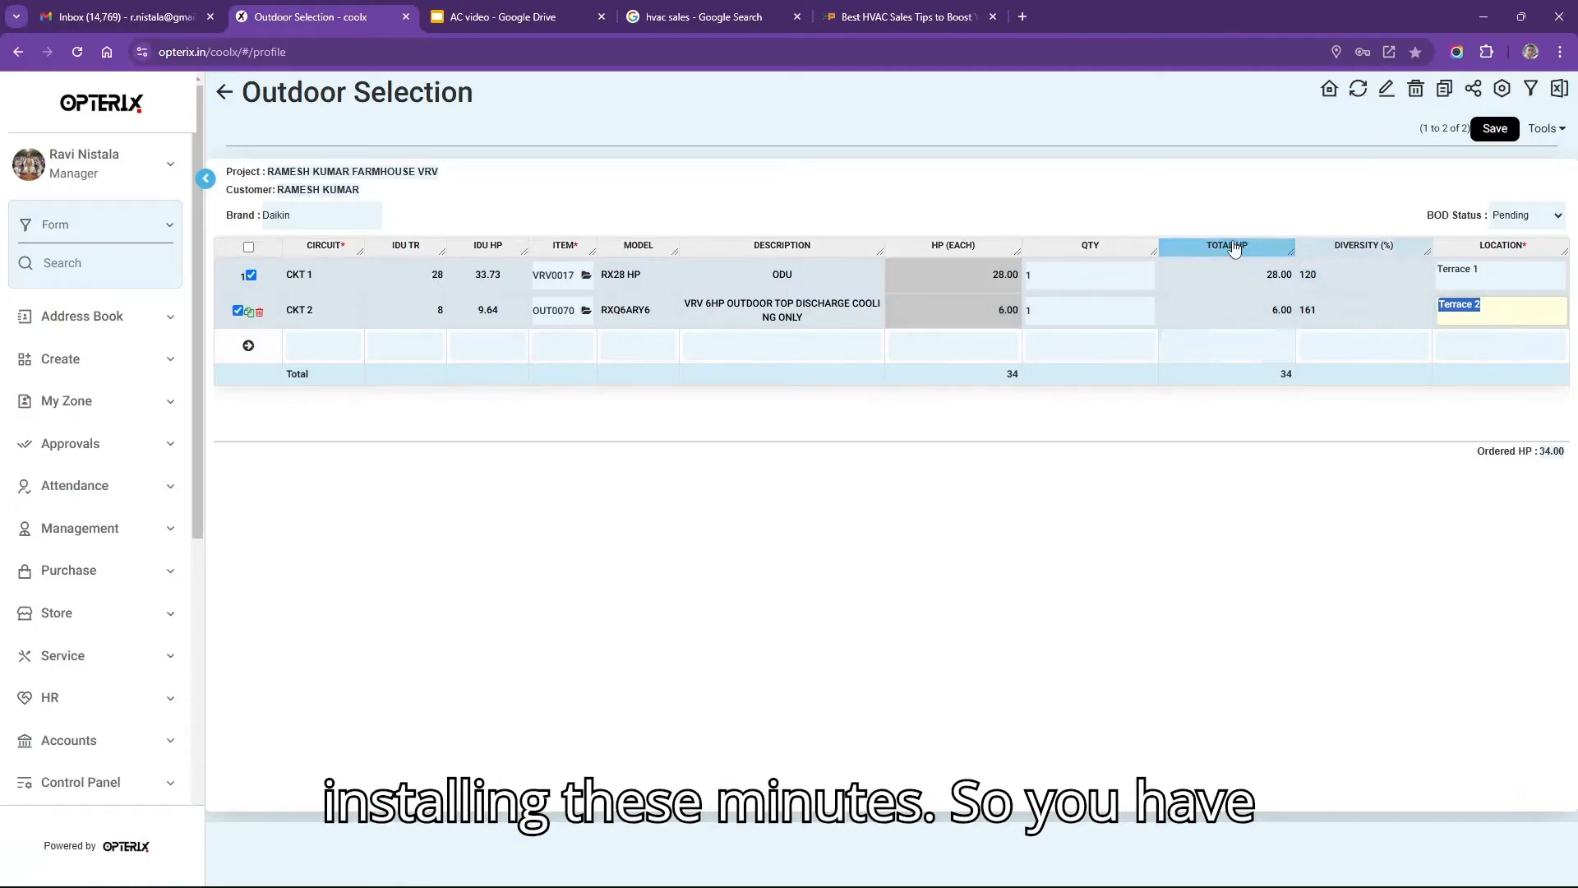
{"action": "left_click", "coordinate": [1491, 129]}
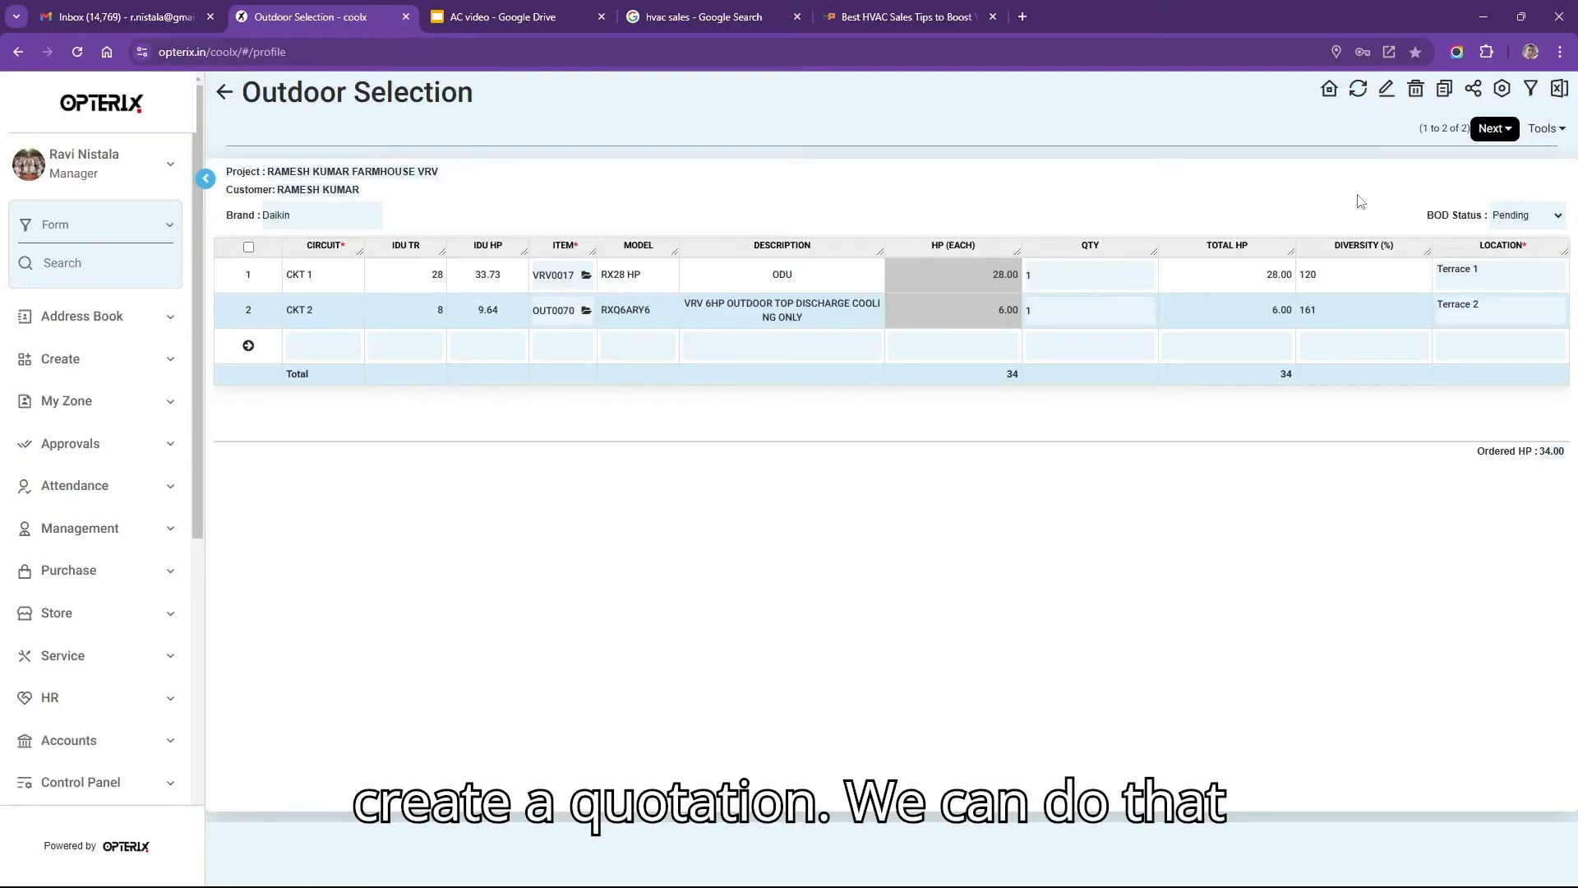
Start a quotation from the enquiry, check enquiry, dealer, preparer and terms, and generate it.
{"action": "left_click", "coordinate": [1492, 134]}
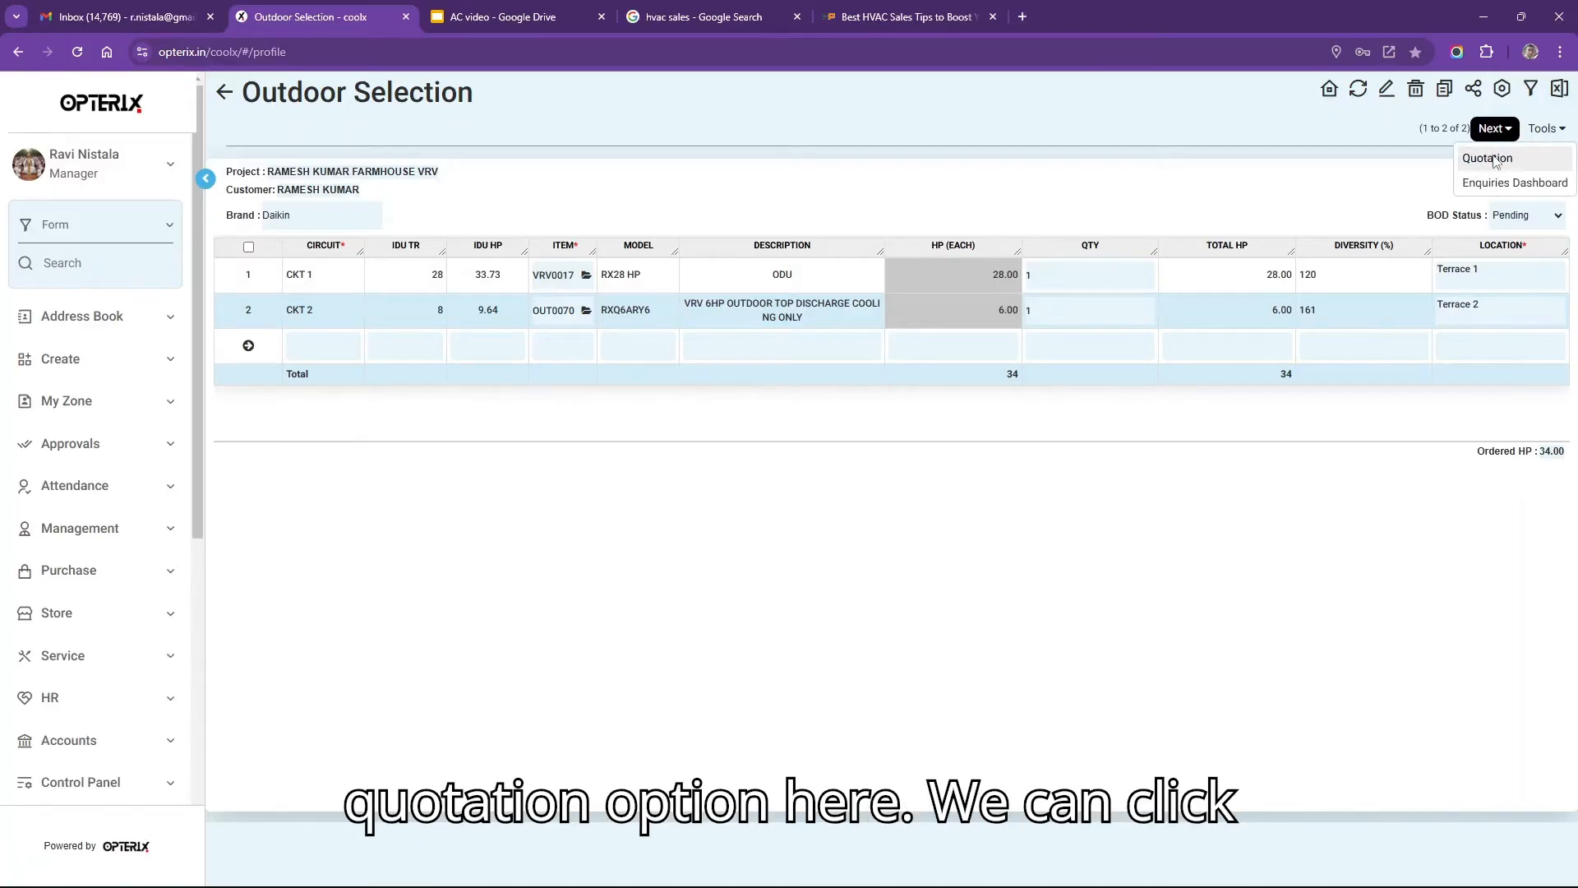
{"action": "left_click", "coordinate": [1494, 160]}
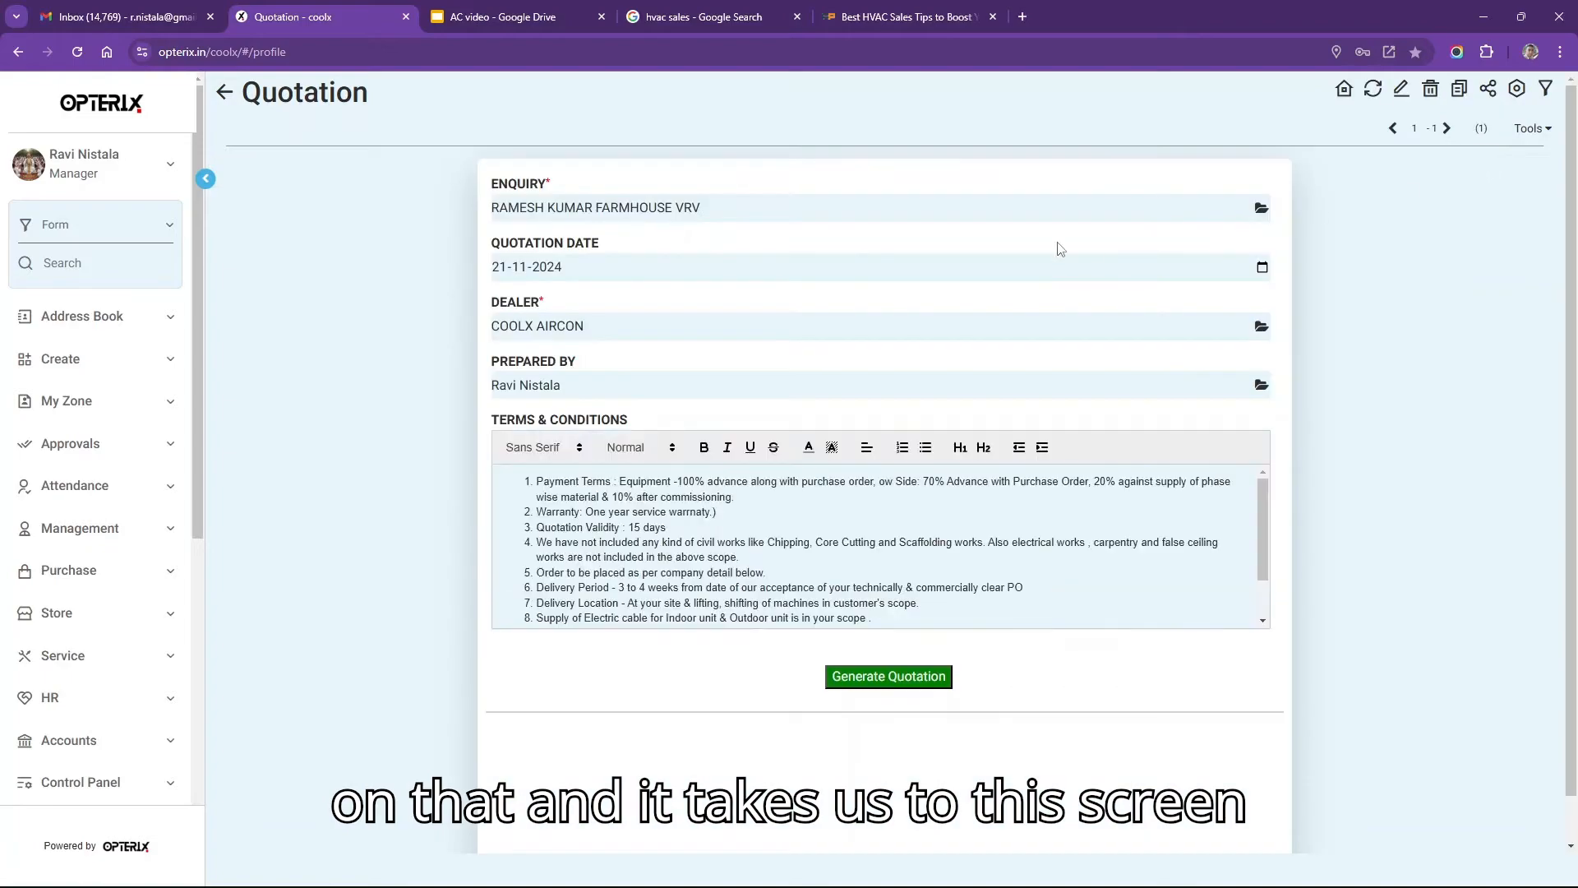
{"action": "left_click", "coordinate": [721, 210]}
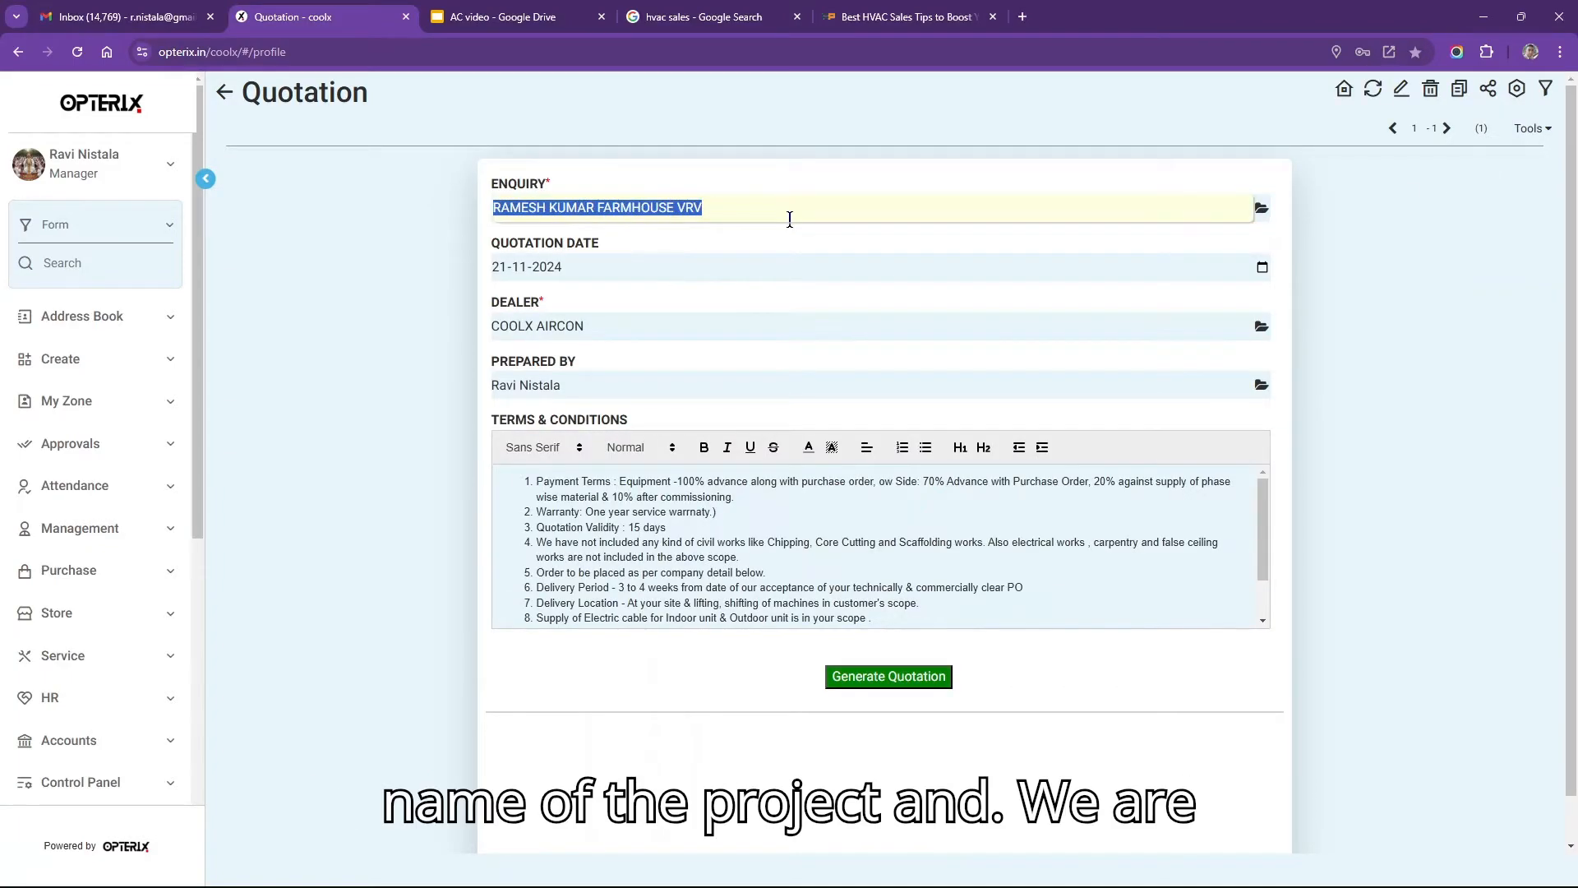
{"action": "left_click", "coordinate": [608, 328]}
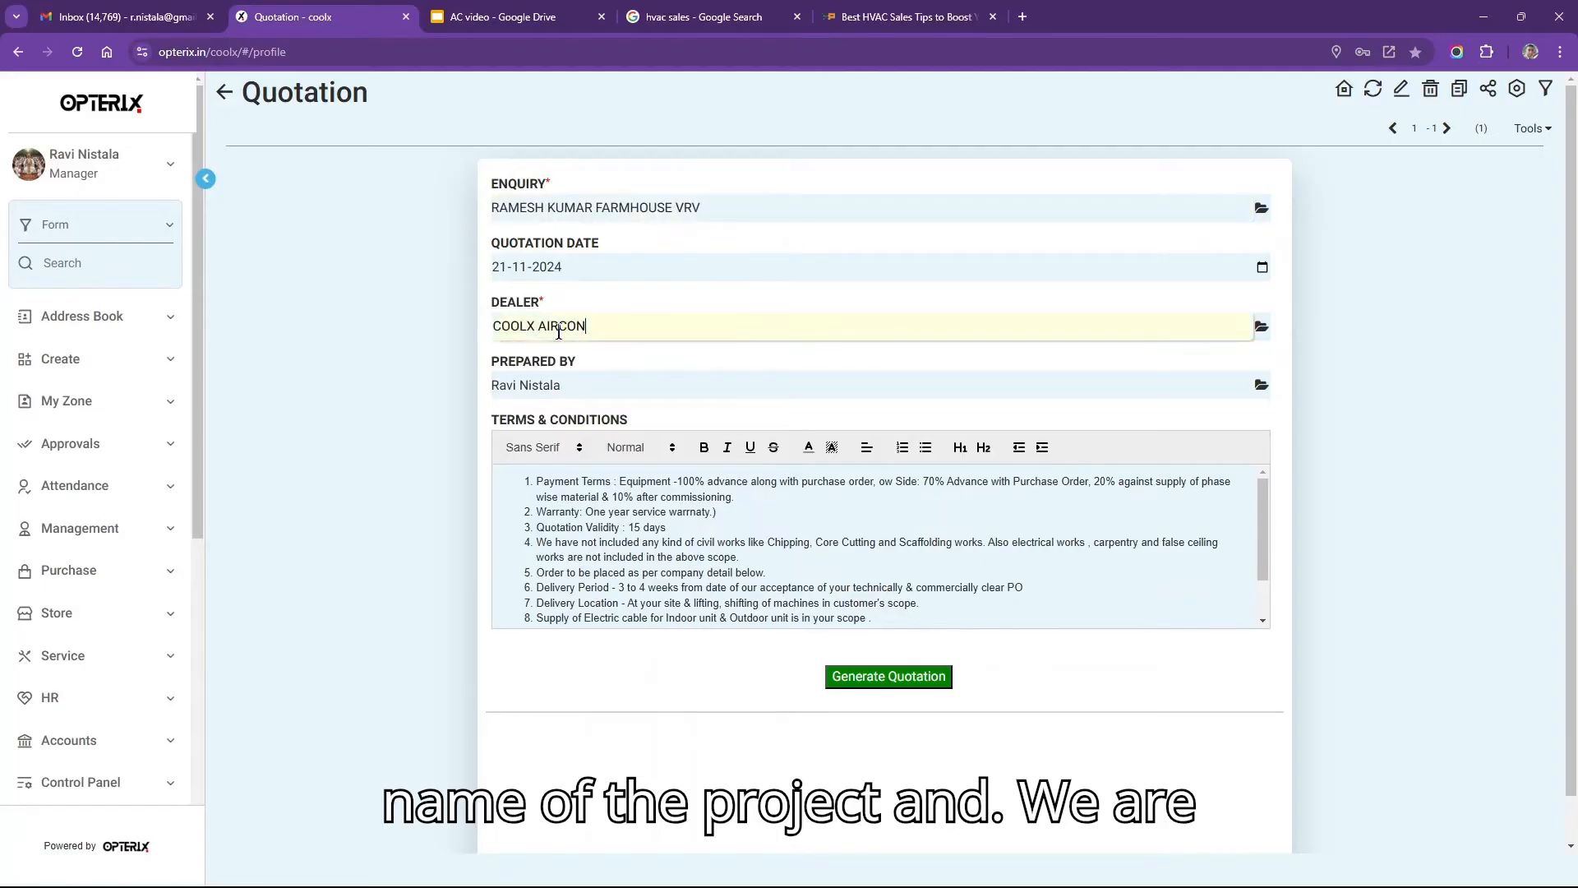
{"action": "left_click", "coordinate": [608, 329]}
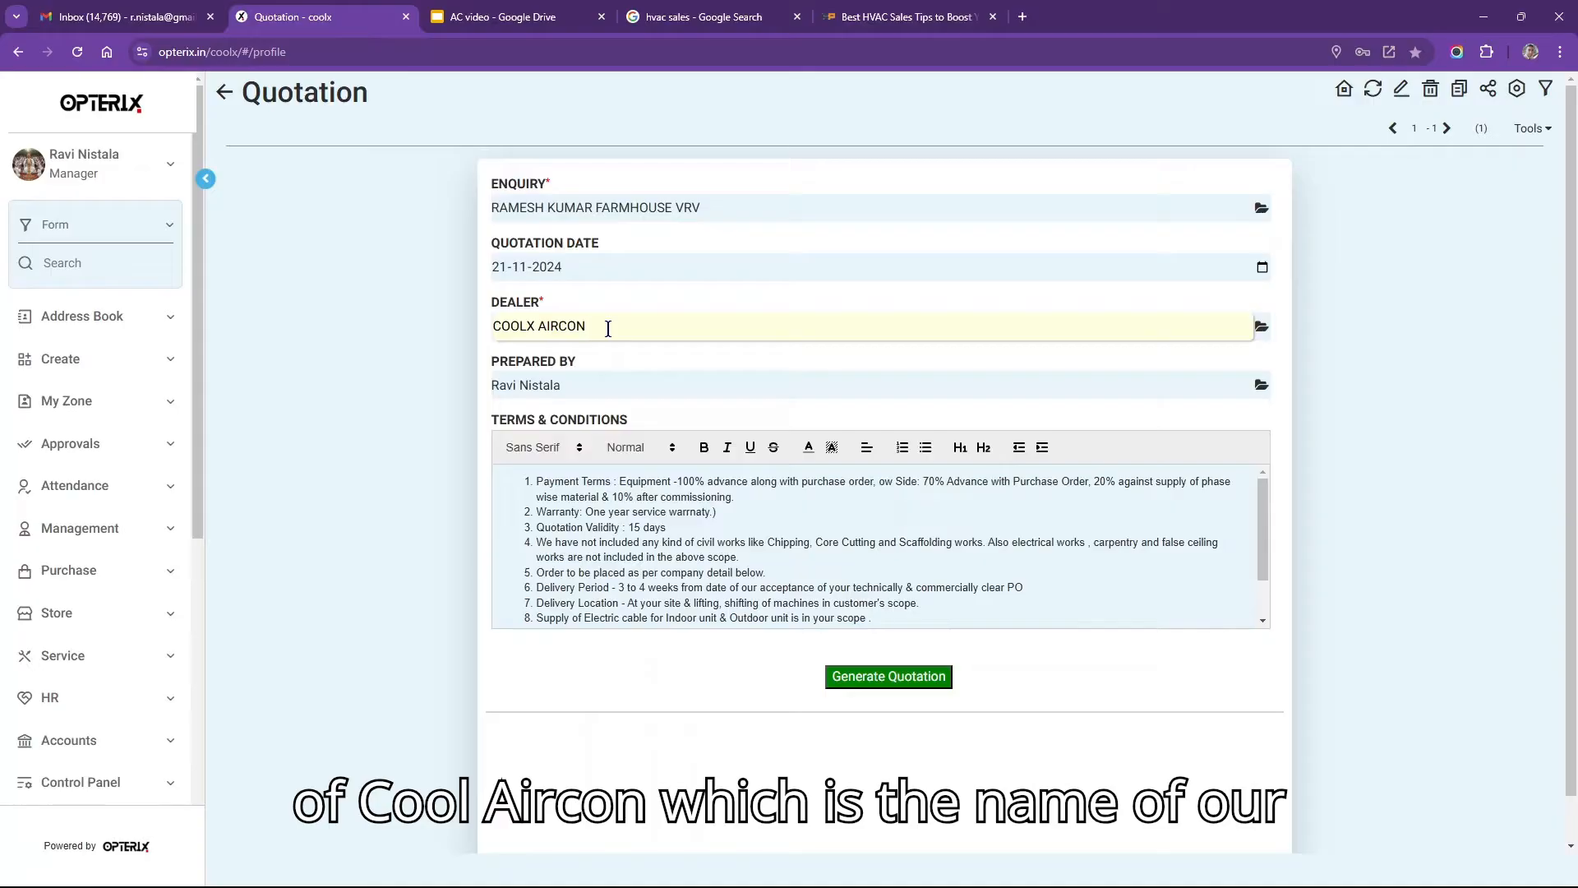
{"action": "left_click", "coordinate": [589, 386]}
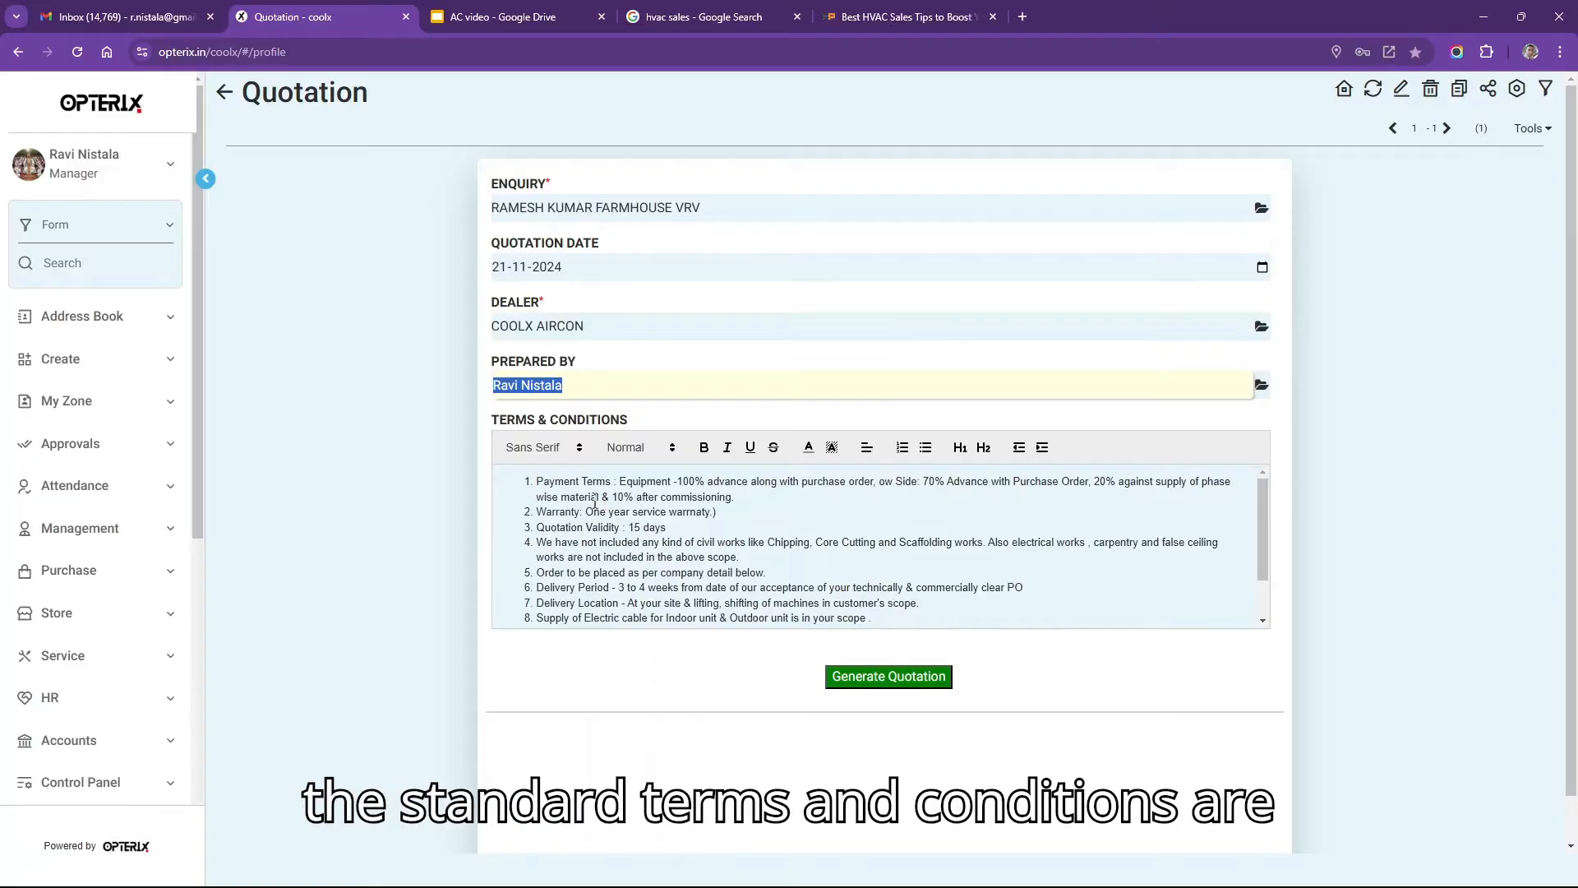
{"action": "left_click_drag", "start_coordinate": [536, 484], "coordinate": [899, 618]}
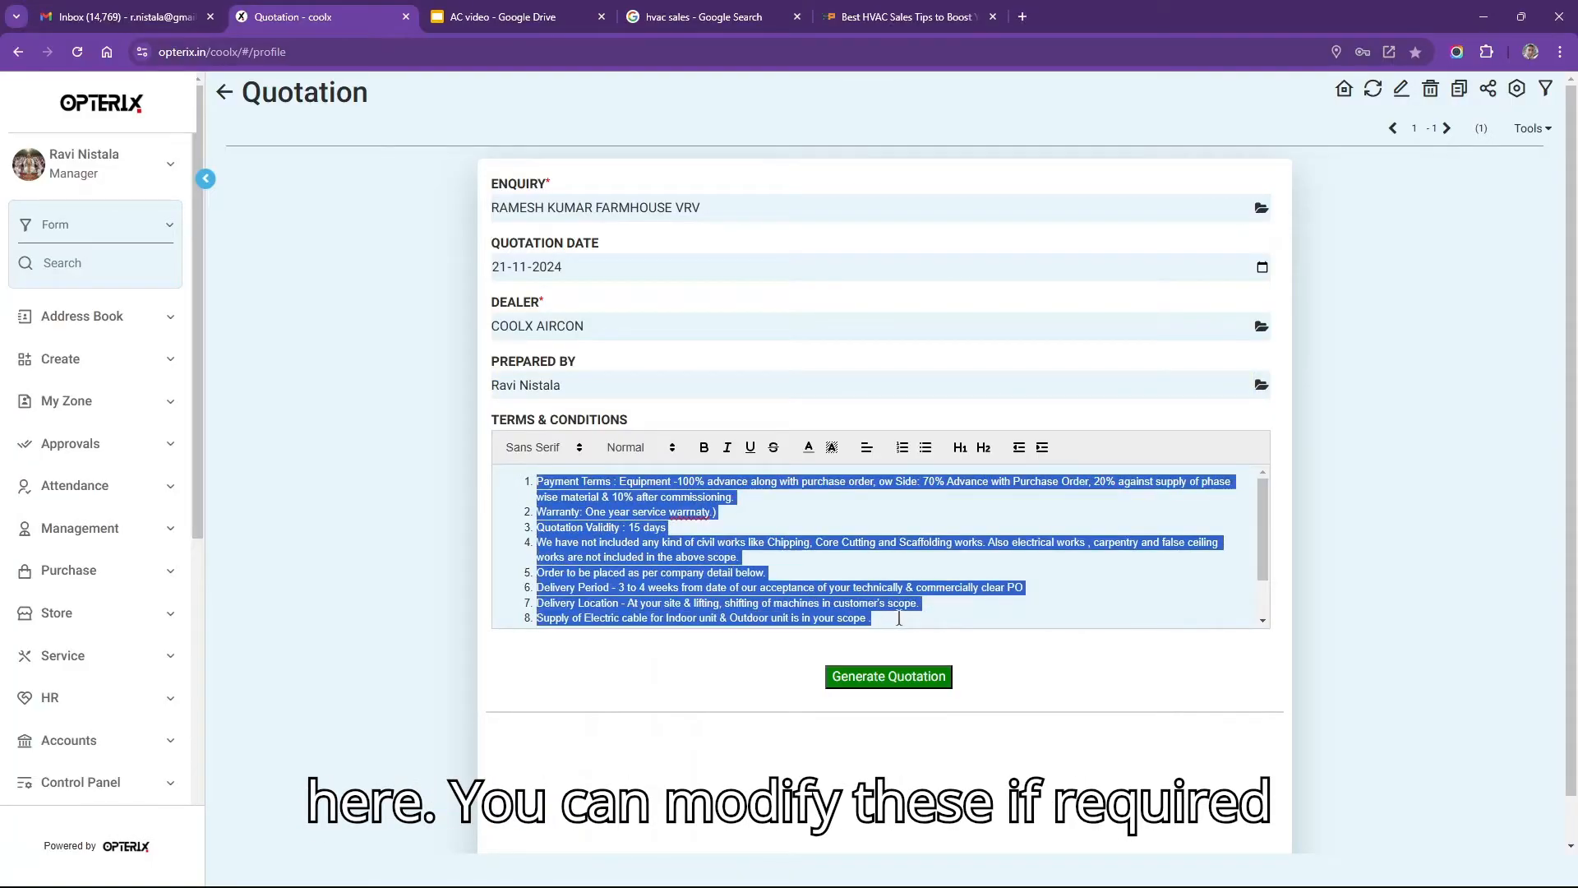
{"action": "left_click", "coordinate": [839, 531]}
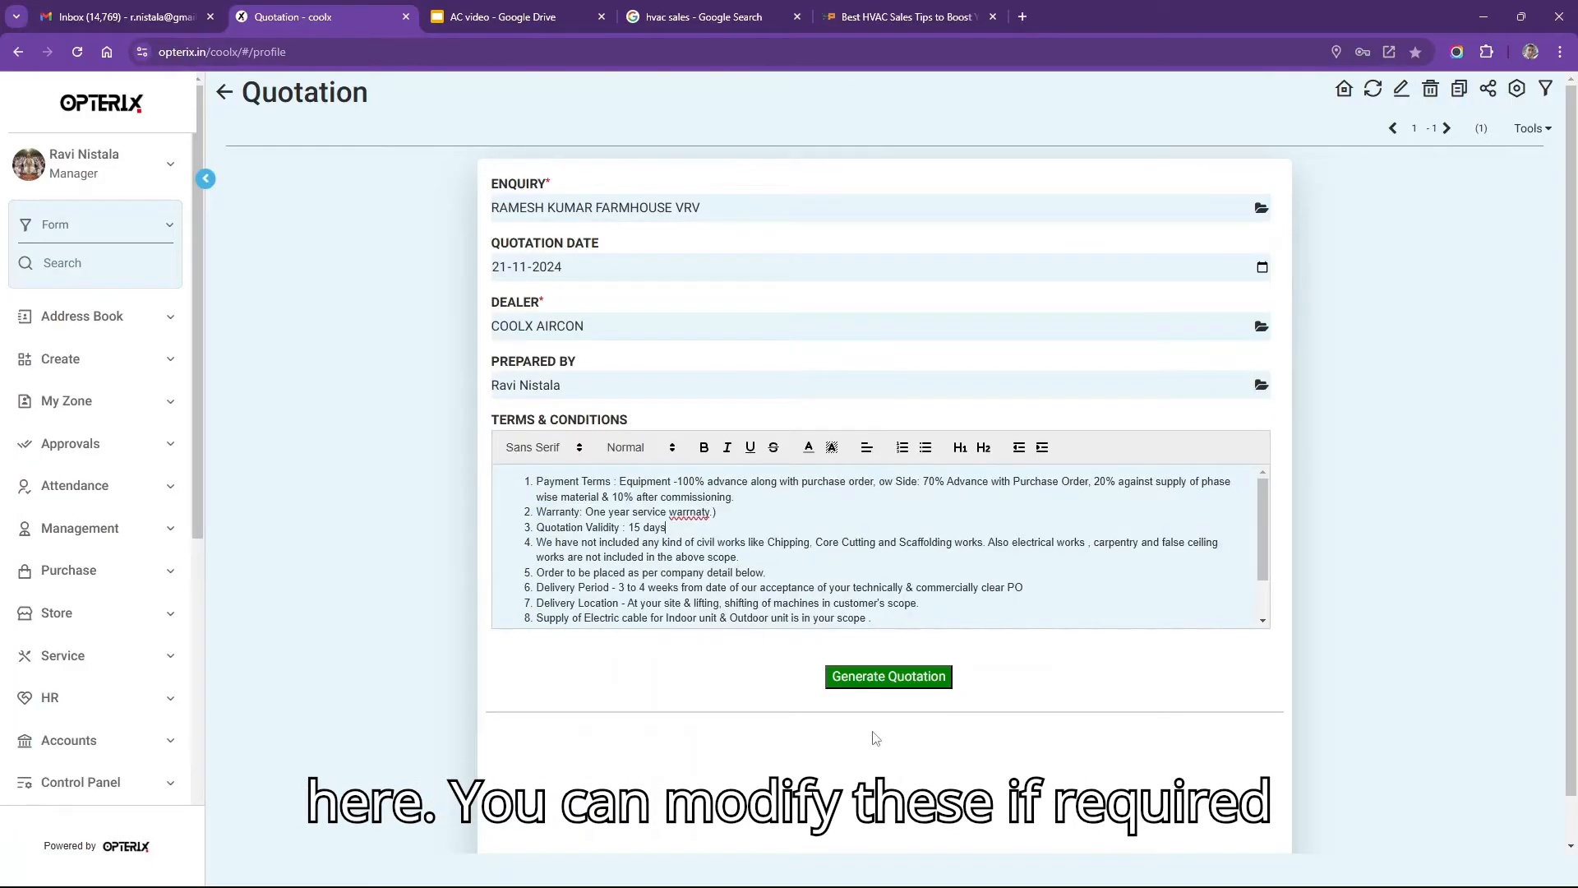
{"action": "left_click", "coordinate": [889, 677]}
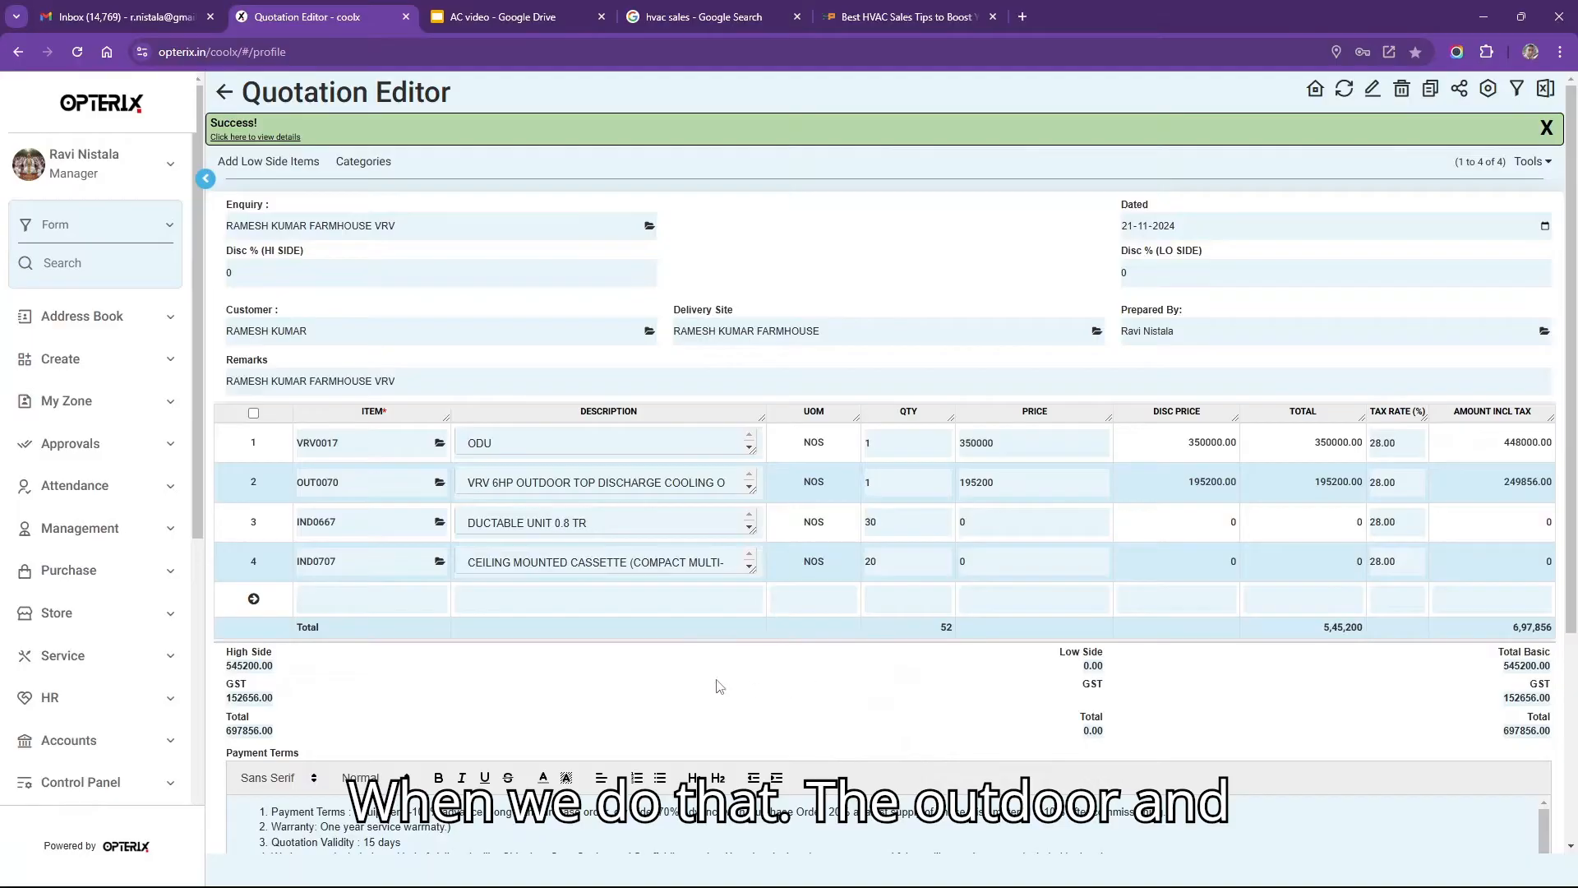
{"action": "left_click", "coordinate": [474, 448]}
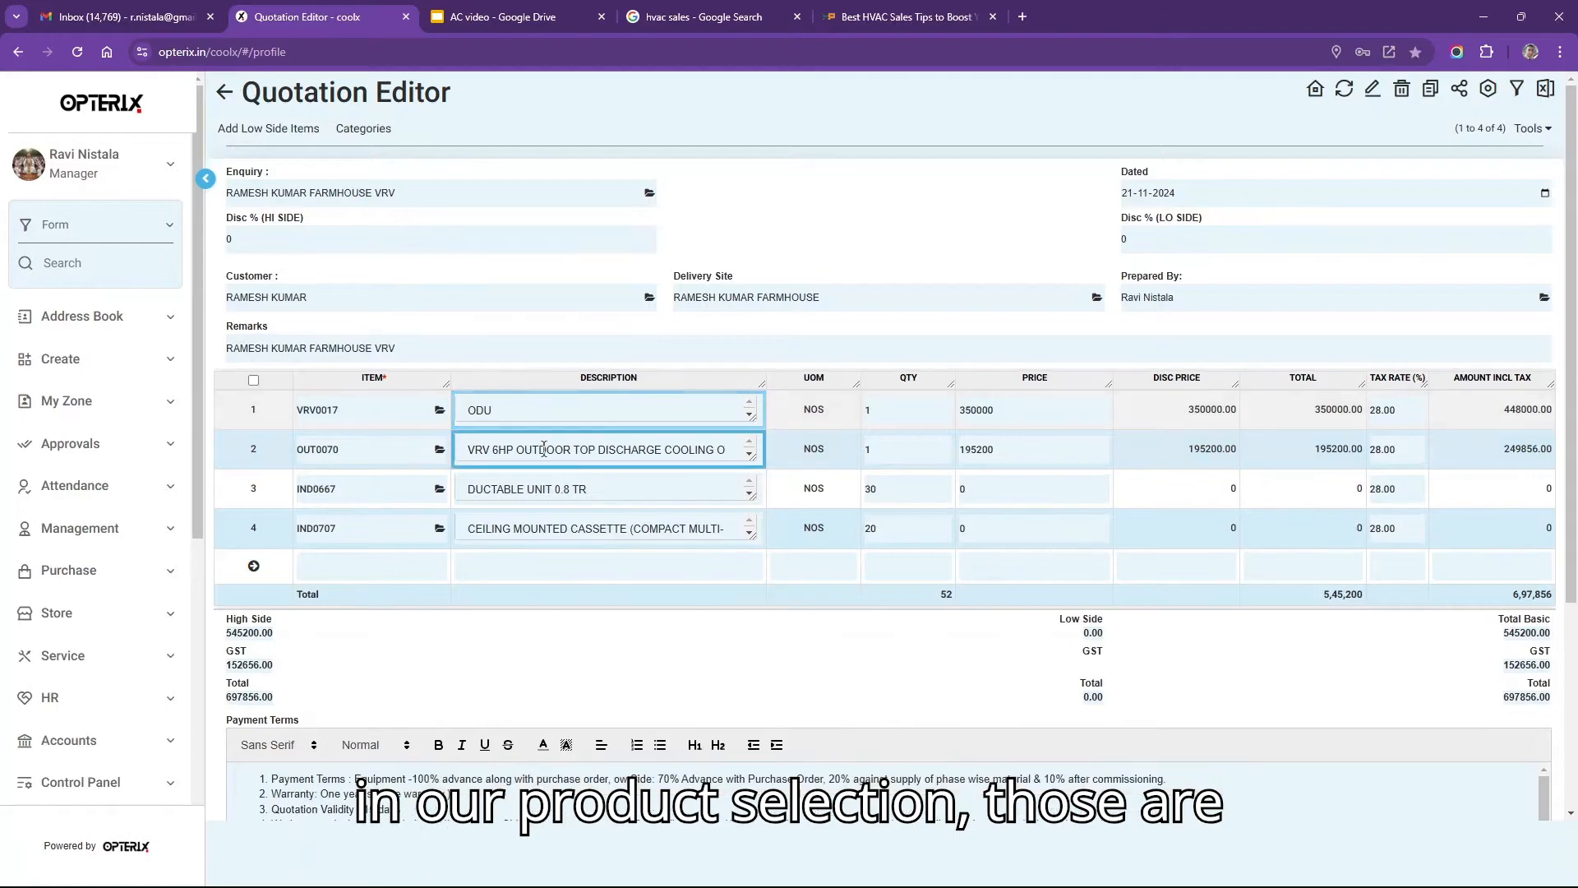
{"action": "left_click", "coordinate": [544, 448]}
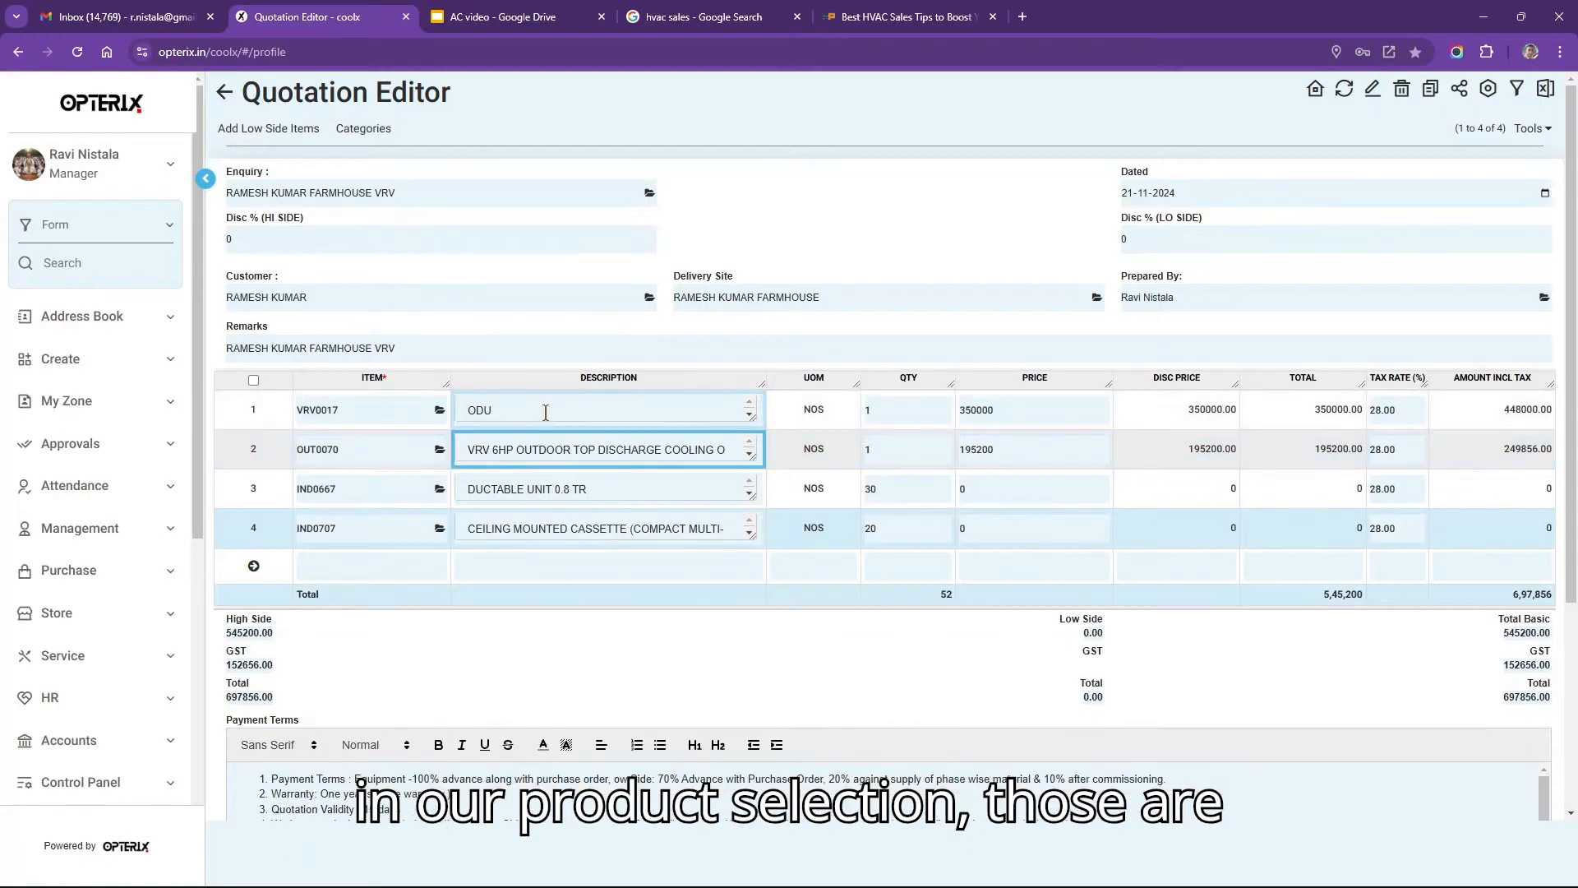
{"action": "left_click", "coordinate": [560, 500]}
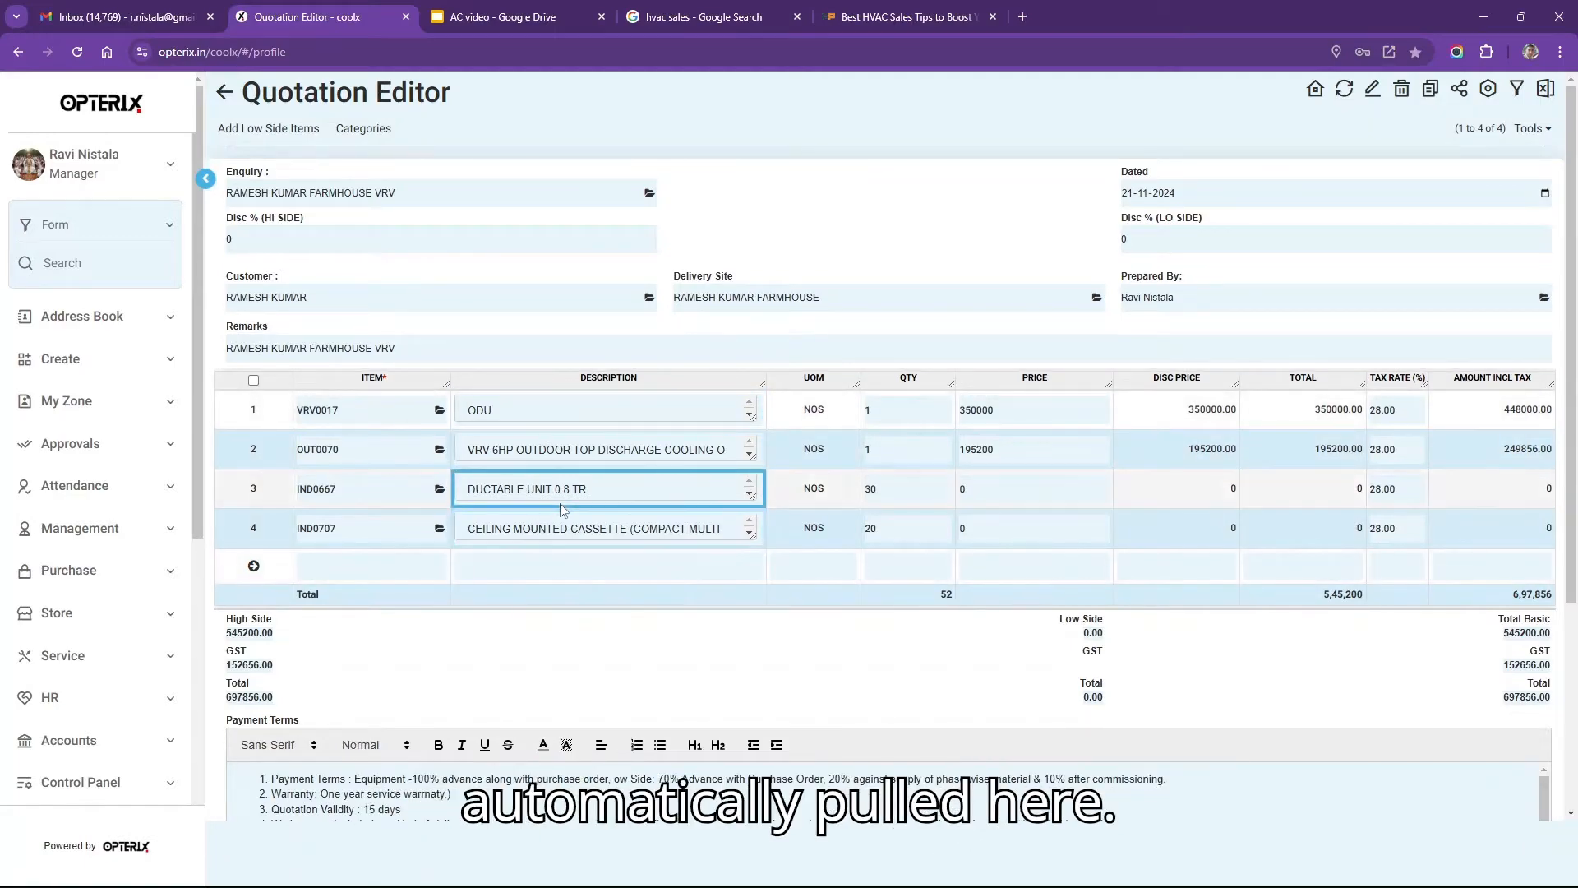
{"action": "left_click", "coordinate": [567, 530]}
{"action": "left_click", "coordinate": [627, 444]}
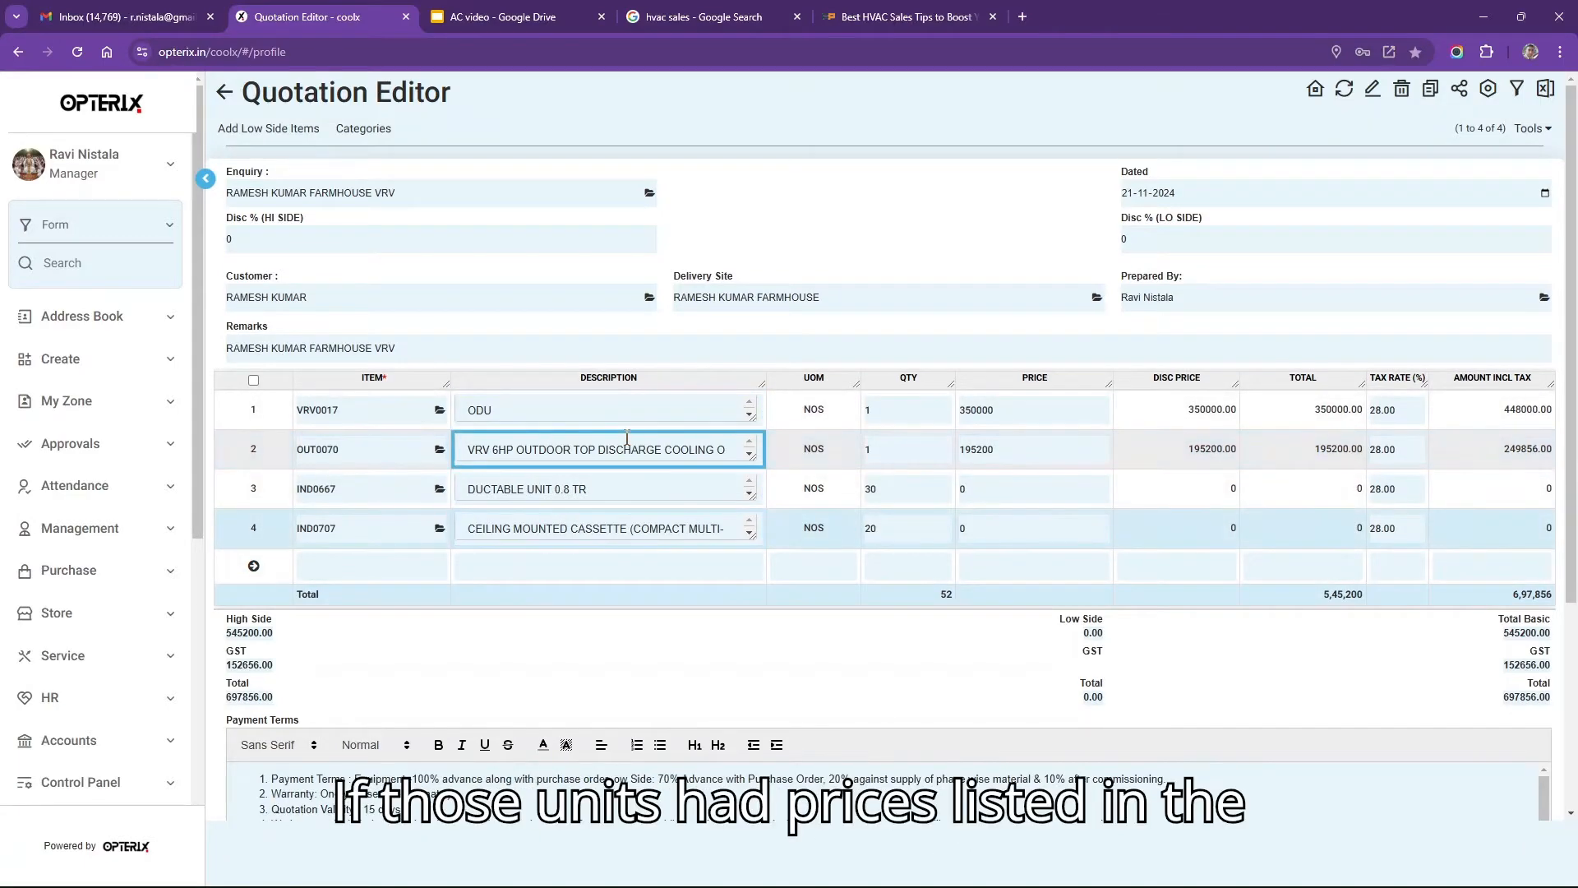
{"action": "left_click", "coordinate": [1019, 406]}
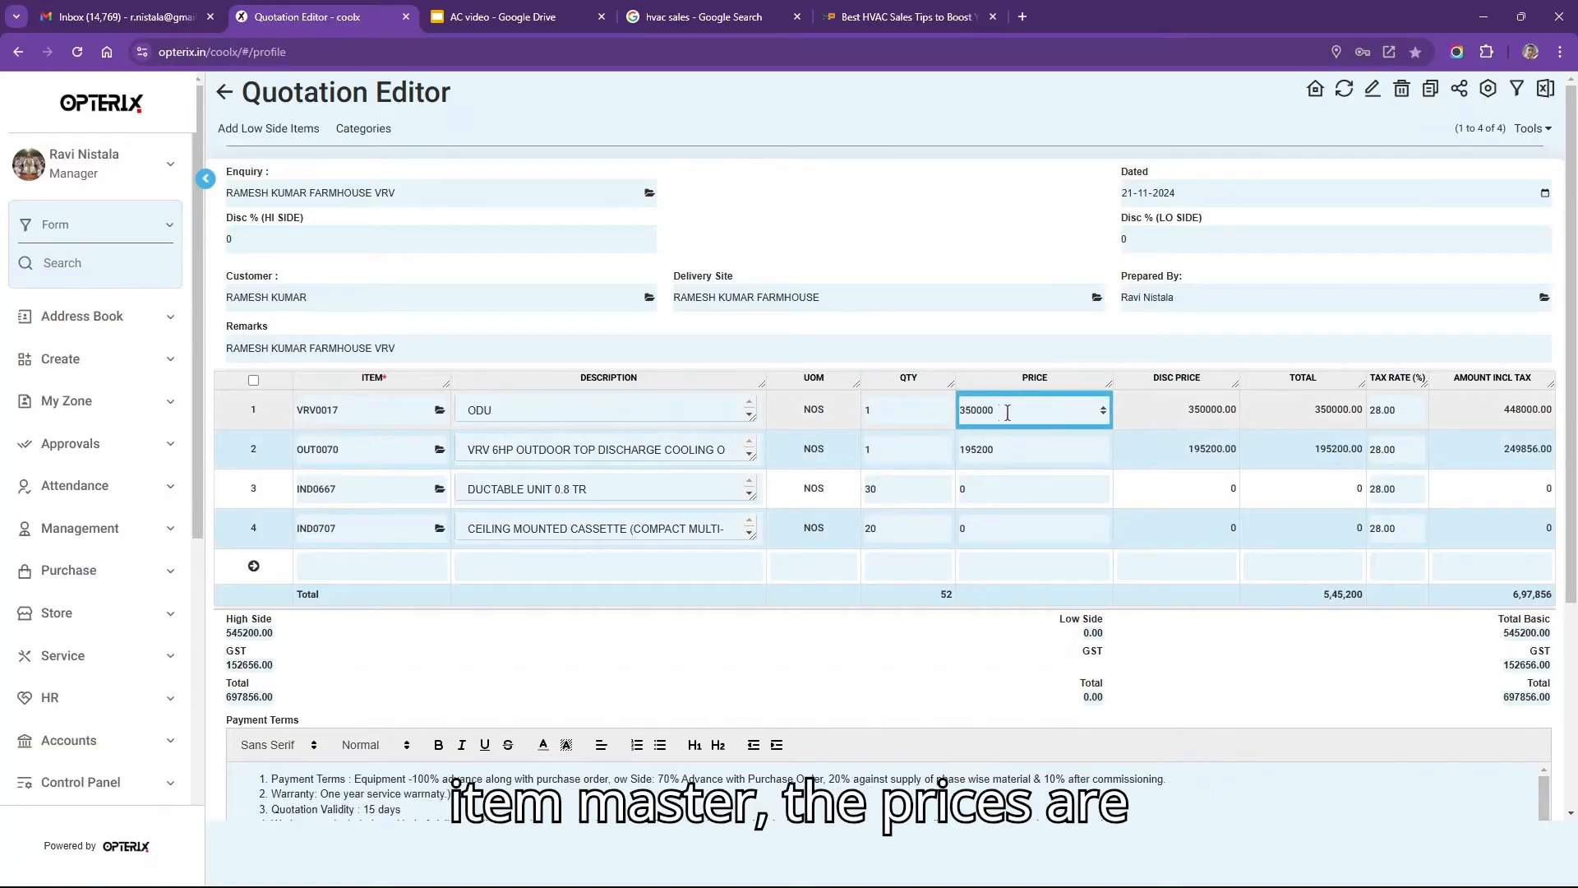
Price the ductable unit at 24999 and the ceiling cassette at 25999, then save the quotation.
{"action": "left_click", "coordinate": [1008, 413]}
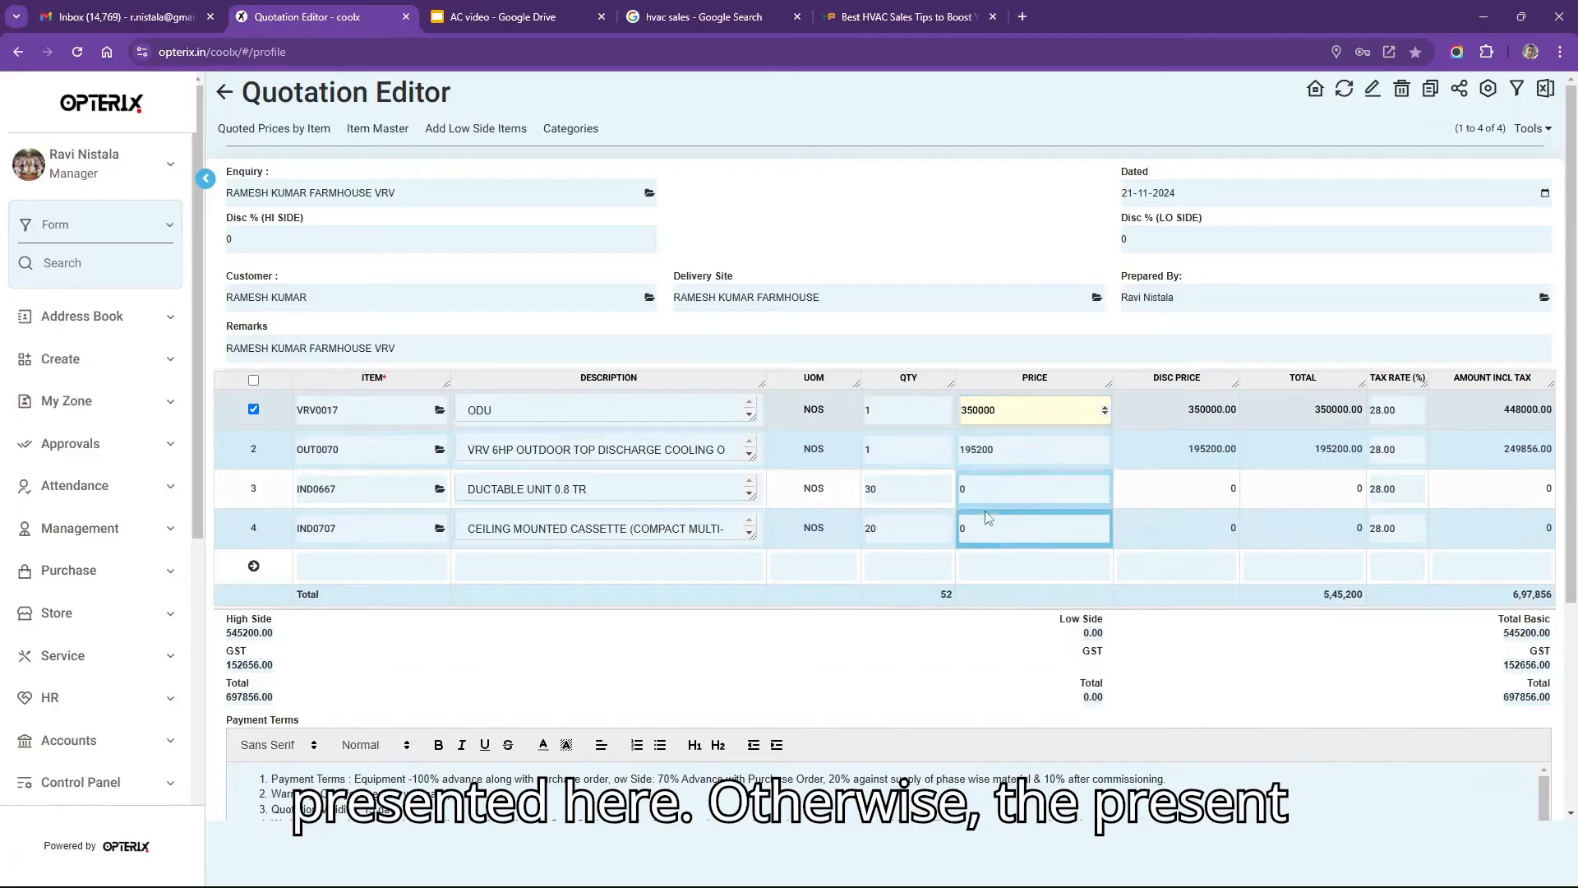
{"action": "left_click", "coordinate": [1000, 490]}
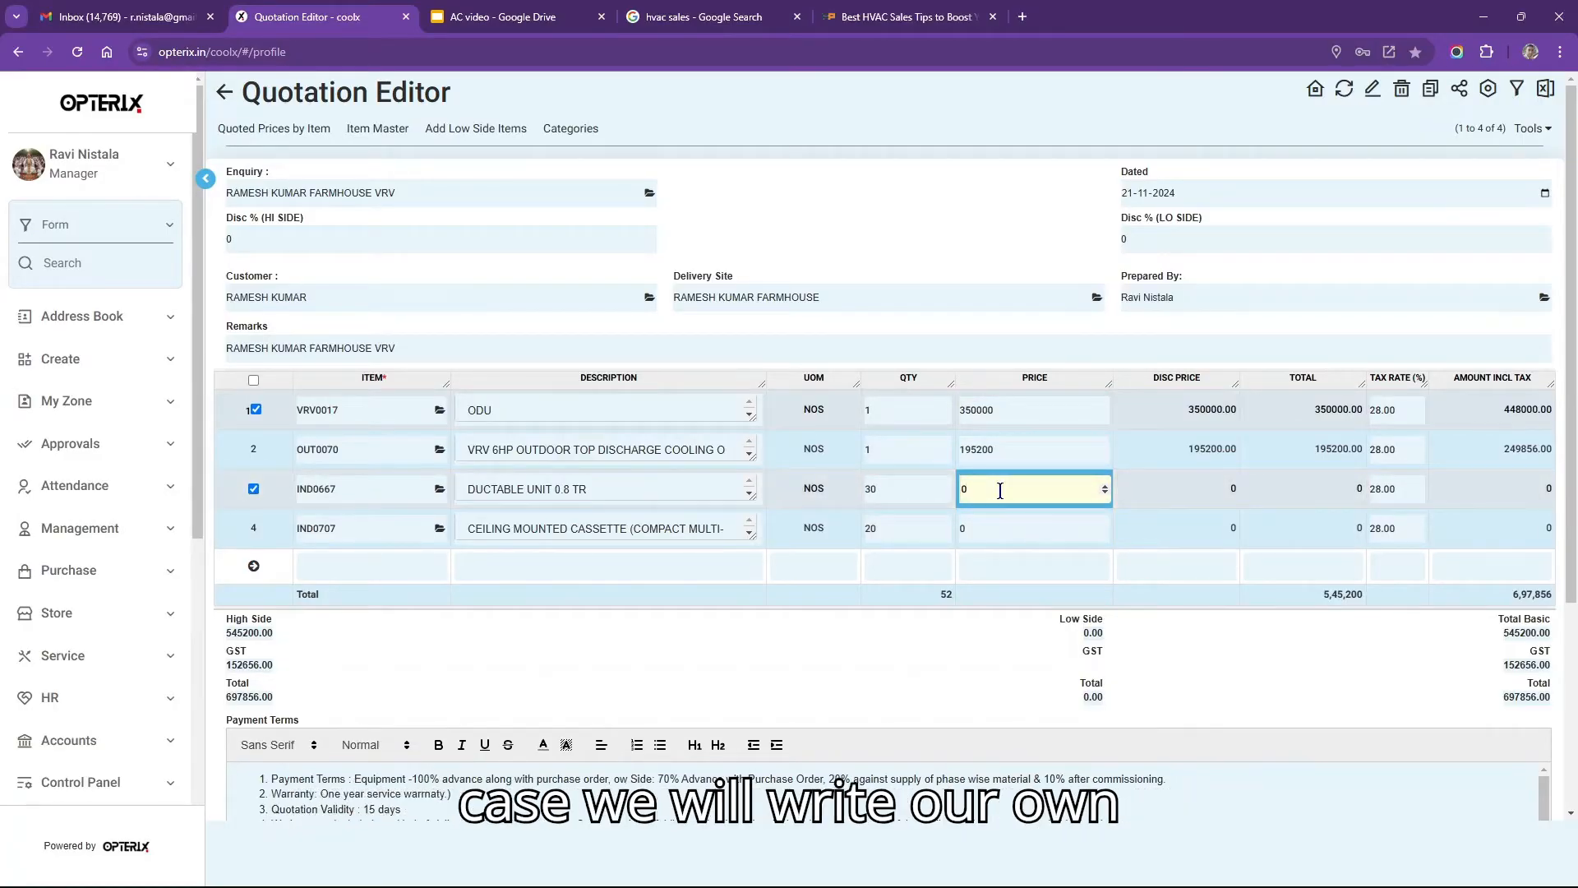
{"action": "type", "text": "24"}
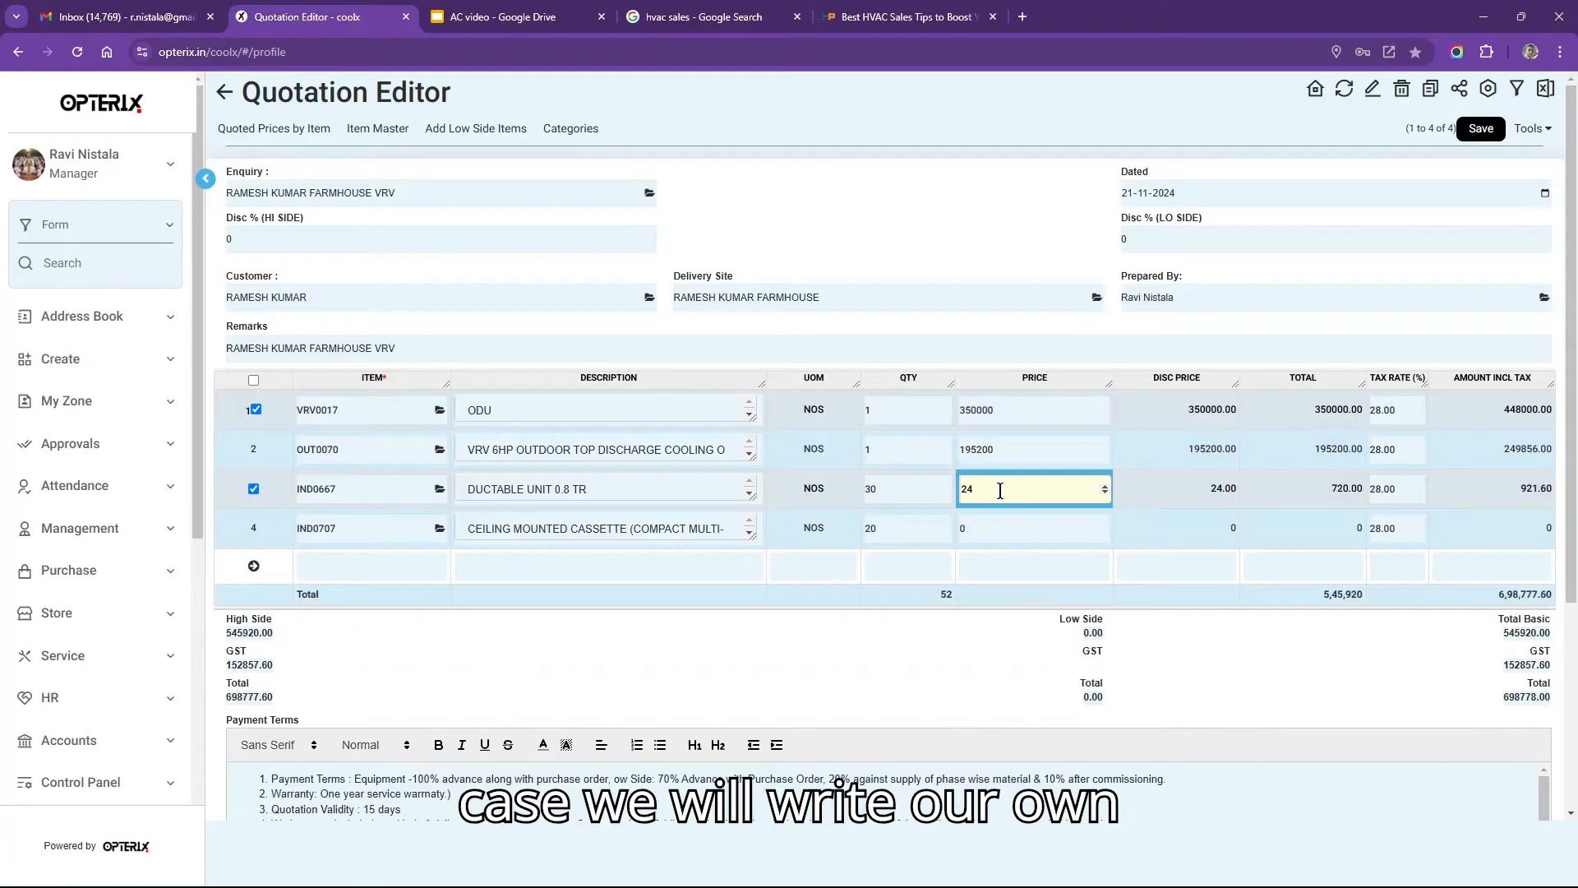
{"action": "type", "text": "999"}
{"action": "key", "text": "Tab"}
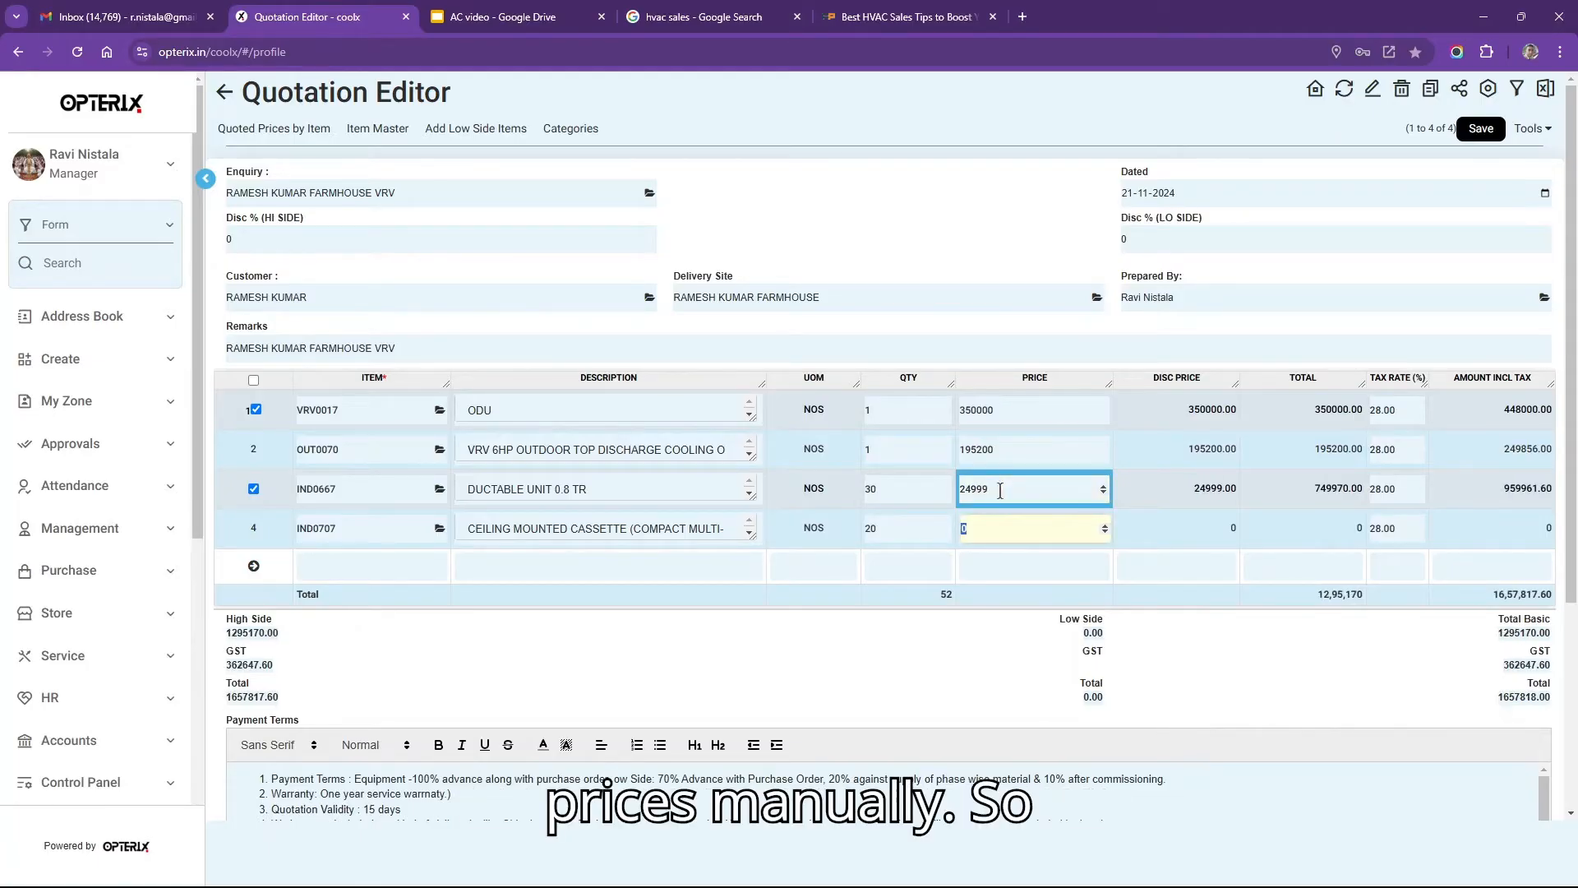
{"action": "type", "text": "25999"}
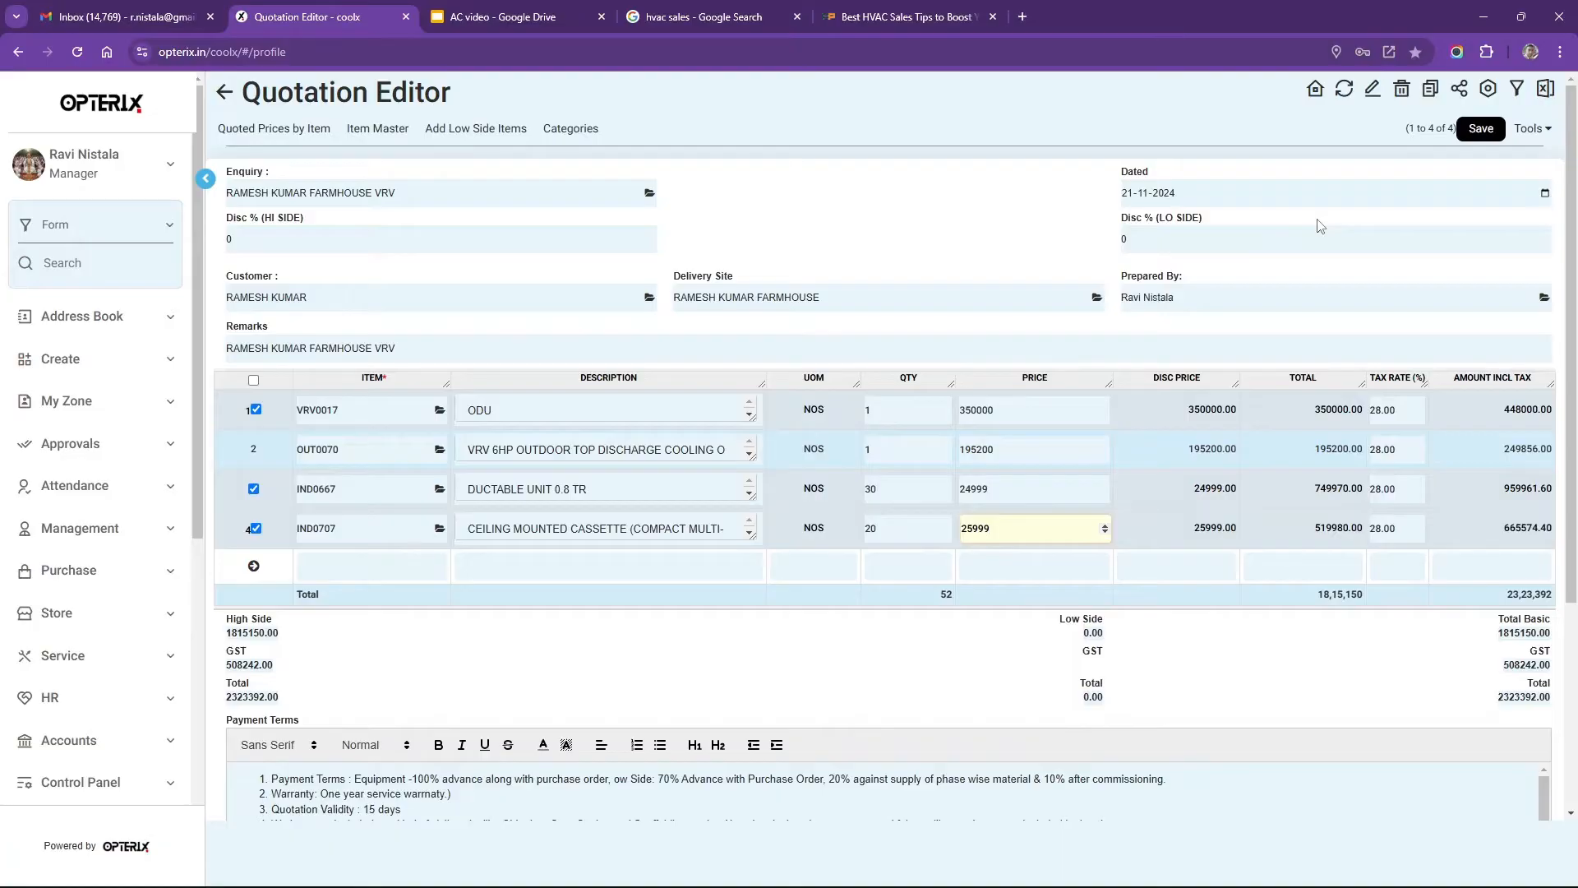
{"action": "left_click", "coordinate": [1481, 130]}
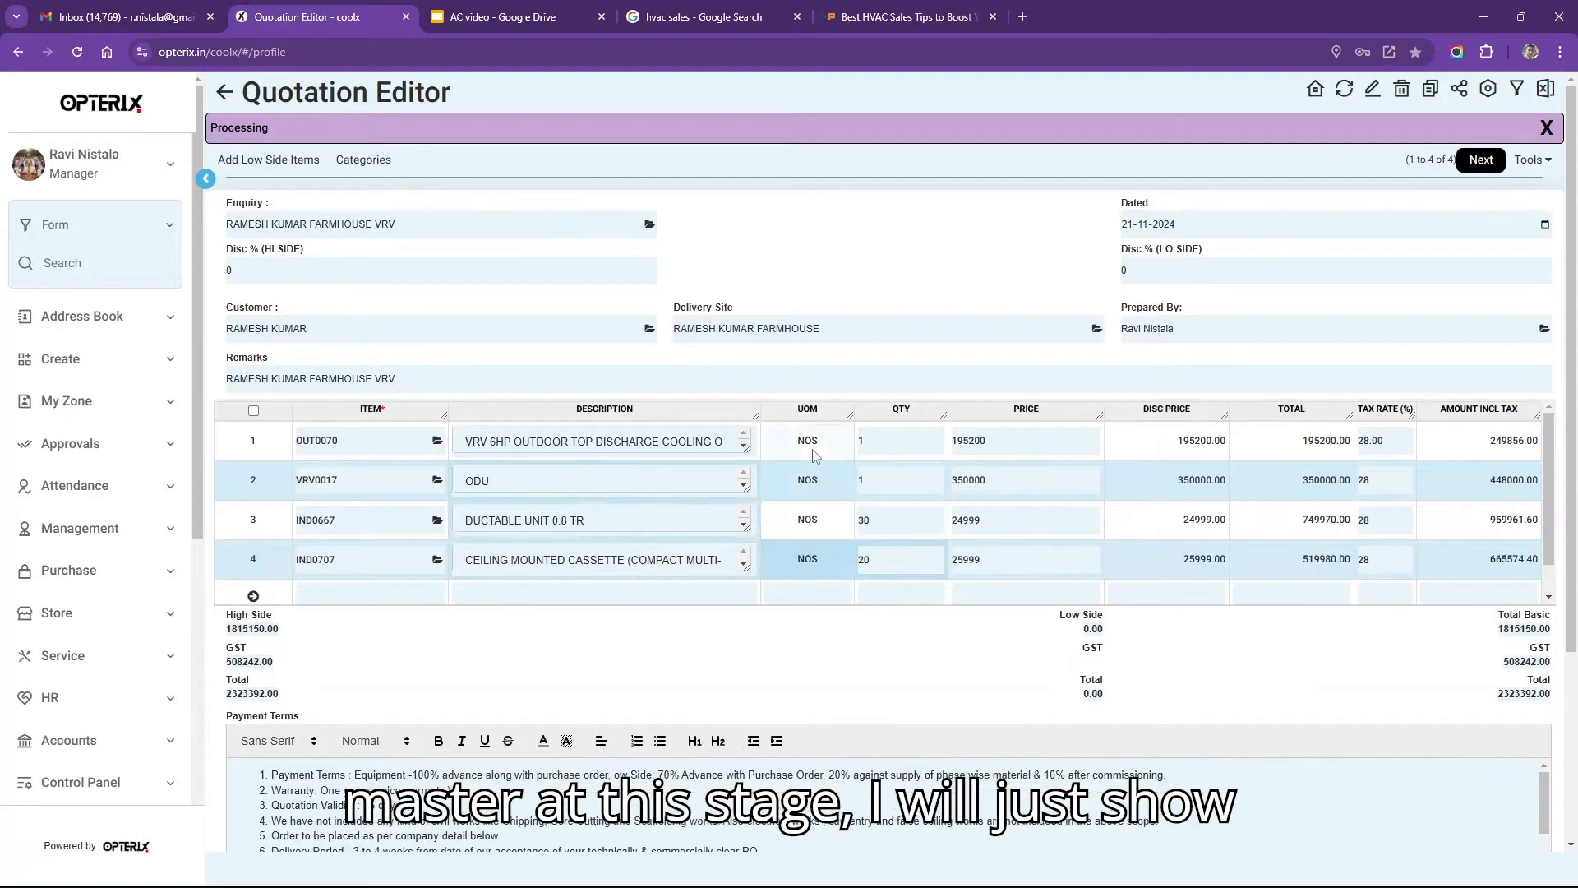
{"action": "left_click", "coordinate": [845, 448]}
{"action": "left_click", "coordinate": [900, 442]}
{"action": "left_click", "coordinate": [900, 444]}
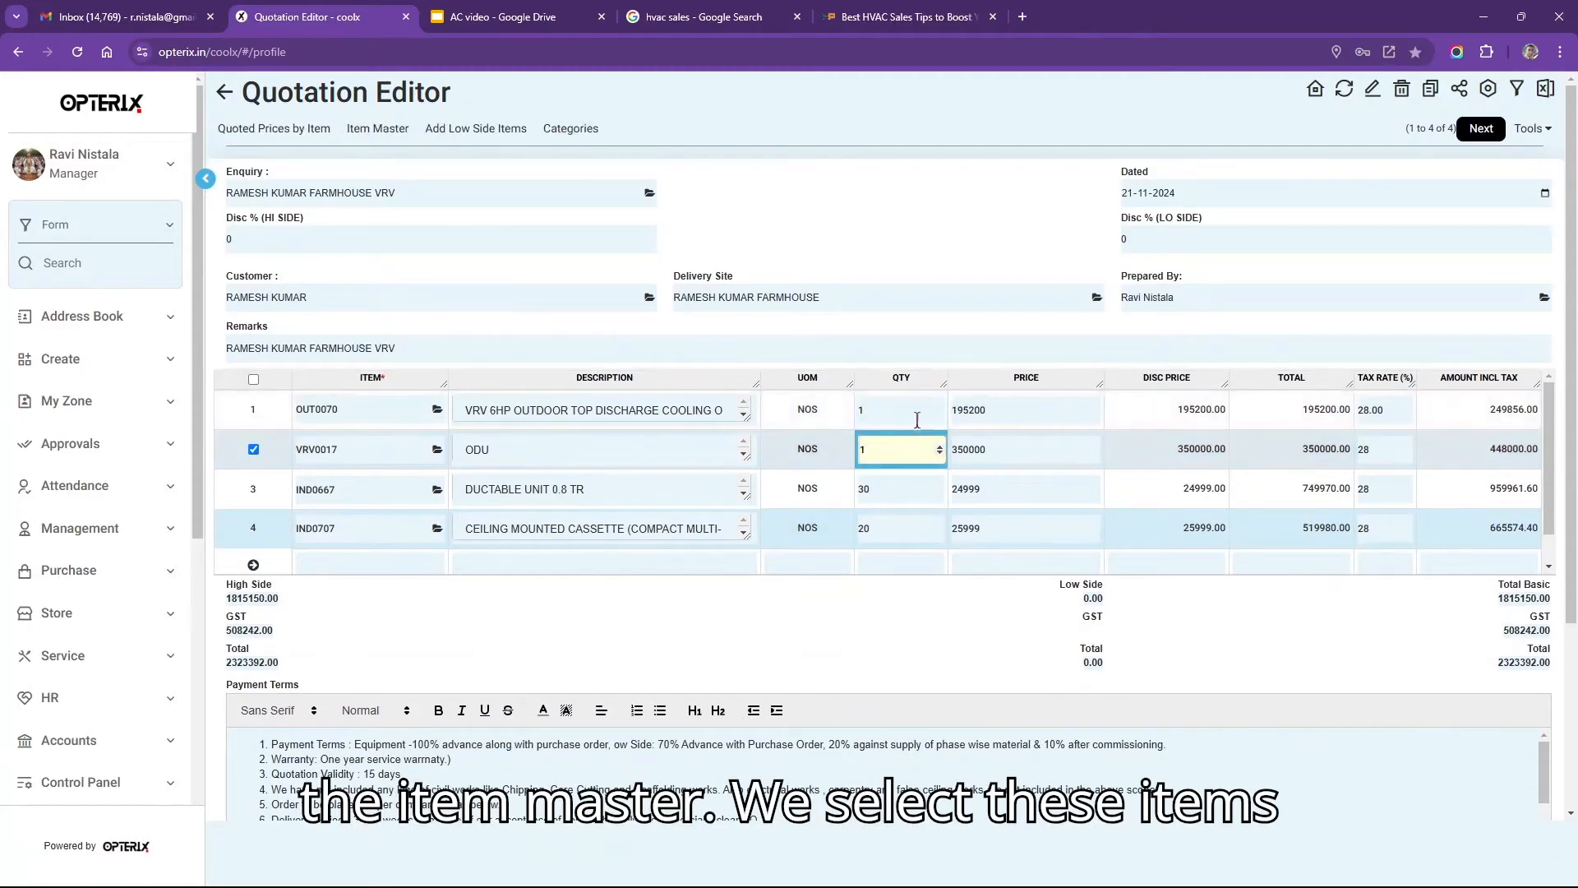
{"action": "key", "text": "ctrl+a"}
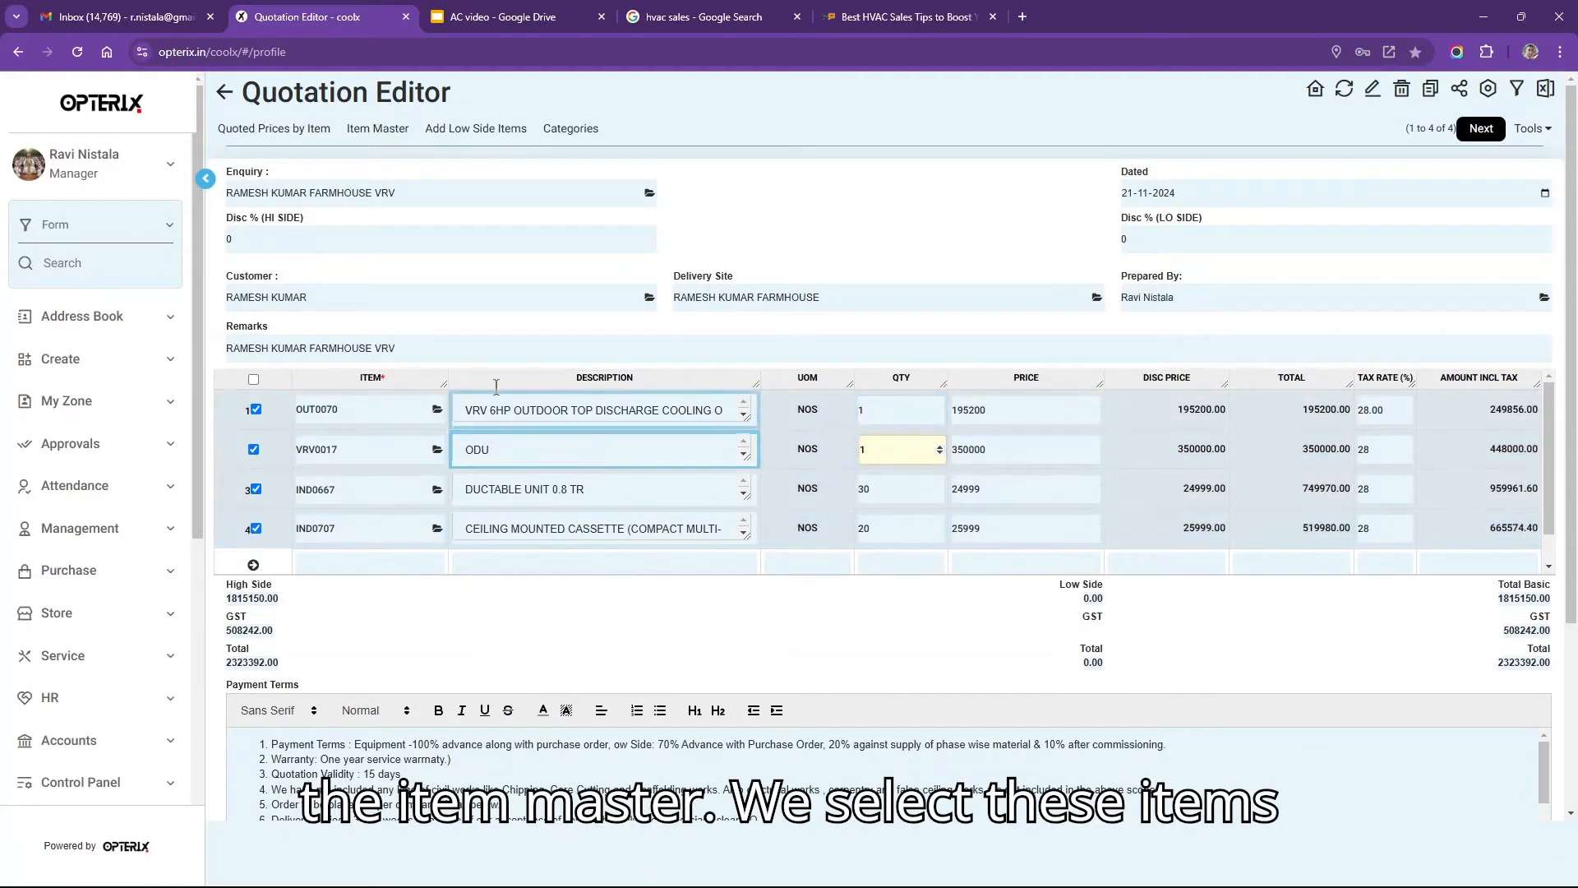
{"action": "left_click", "coordinate": [370, 137]}
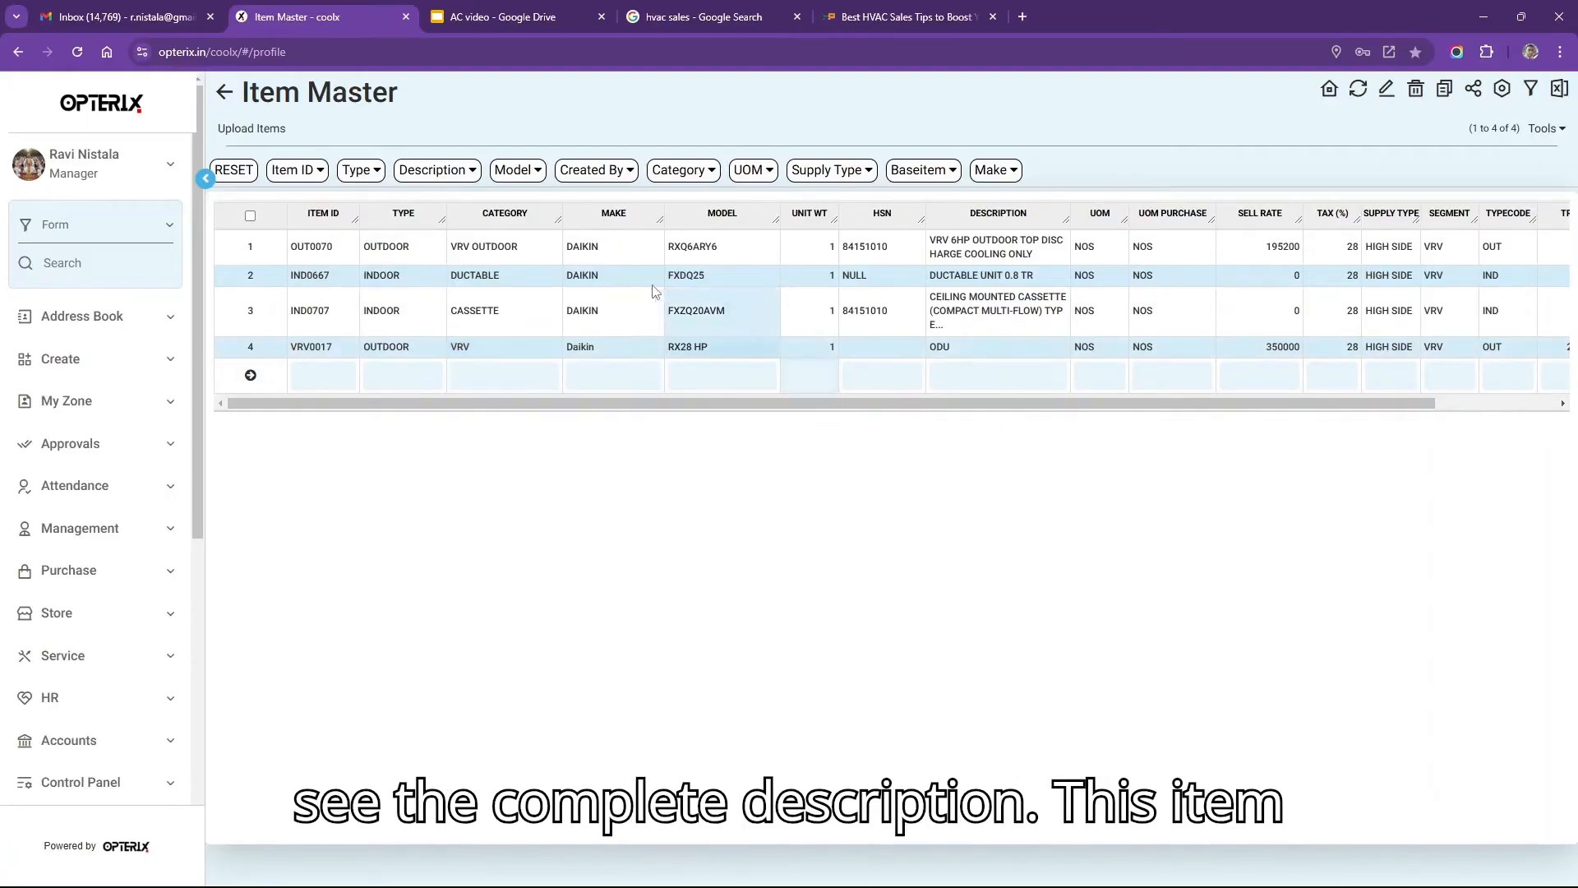
{"action": "left_click", "coordinate": [543, 254]}
{"action": "left_click", "coordinate": [722, 375]}
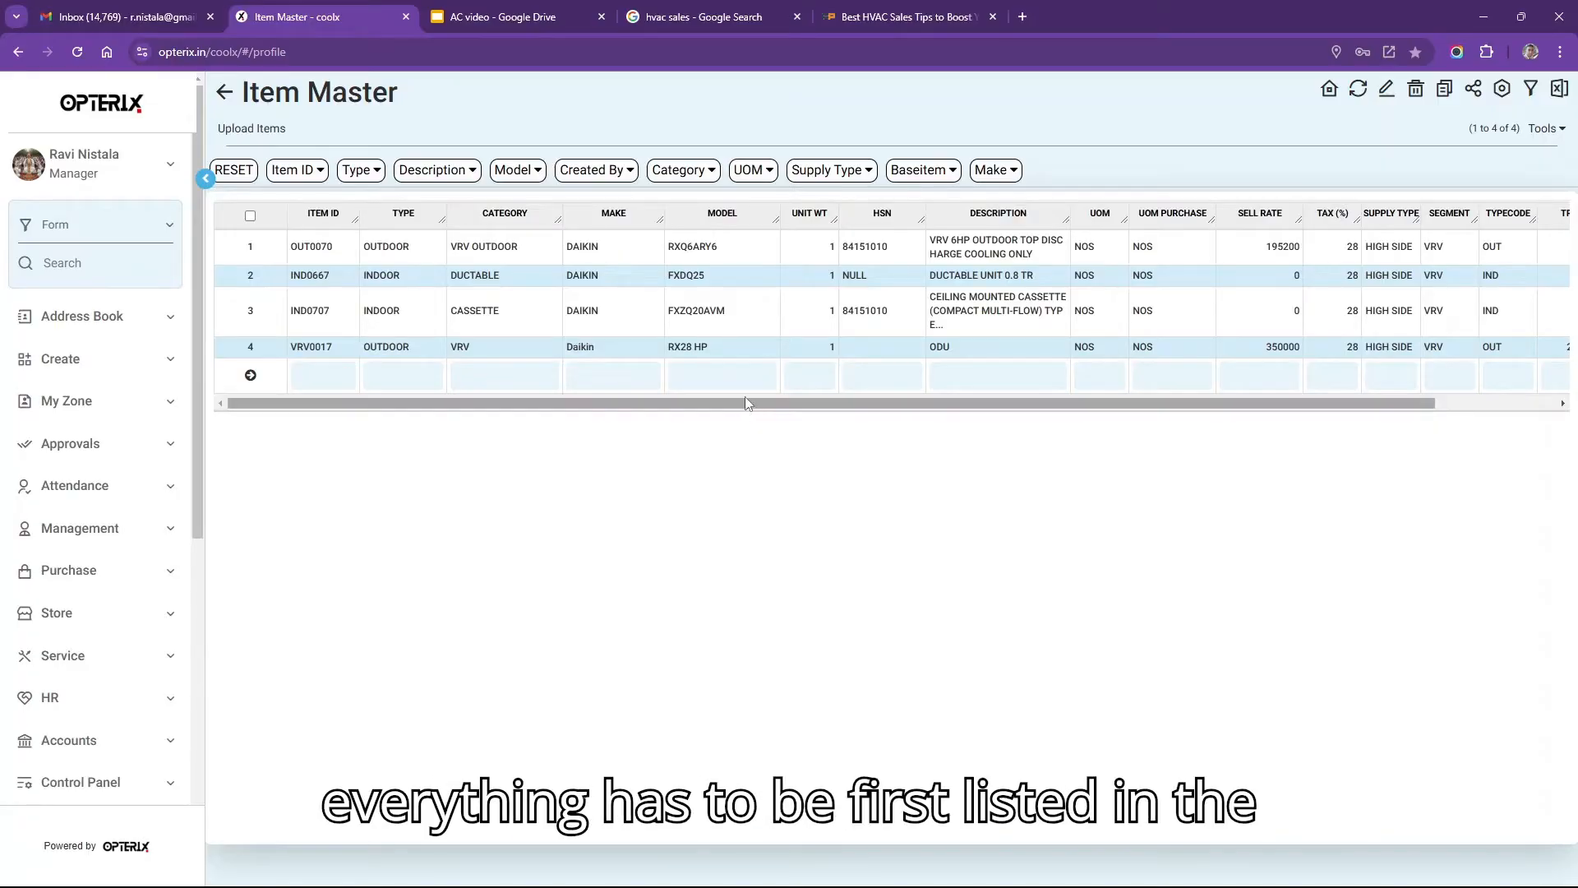
{"action": "left_click_drag", "start_coordinate": [245, 109], "coordinate": [429, 104]}
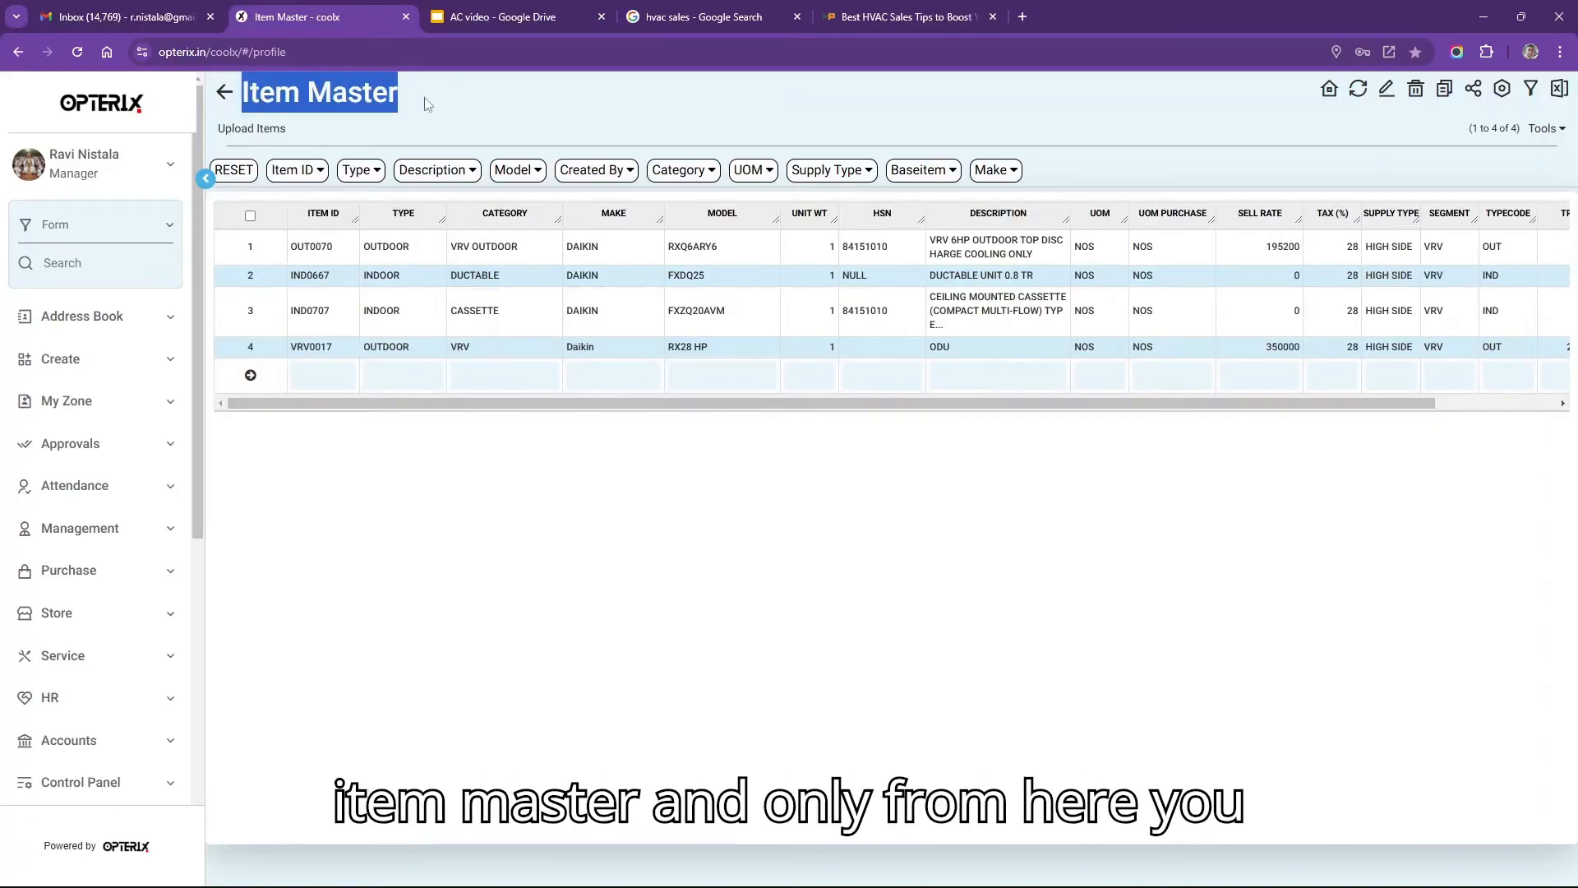
{"action": "left_click", "coordinate": [721, 308]}
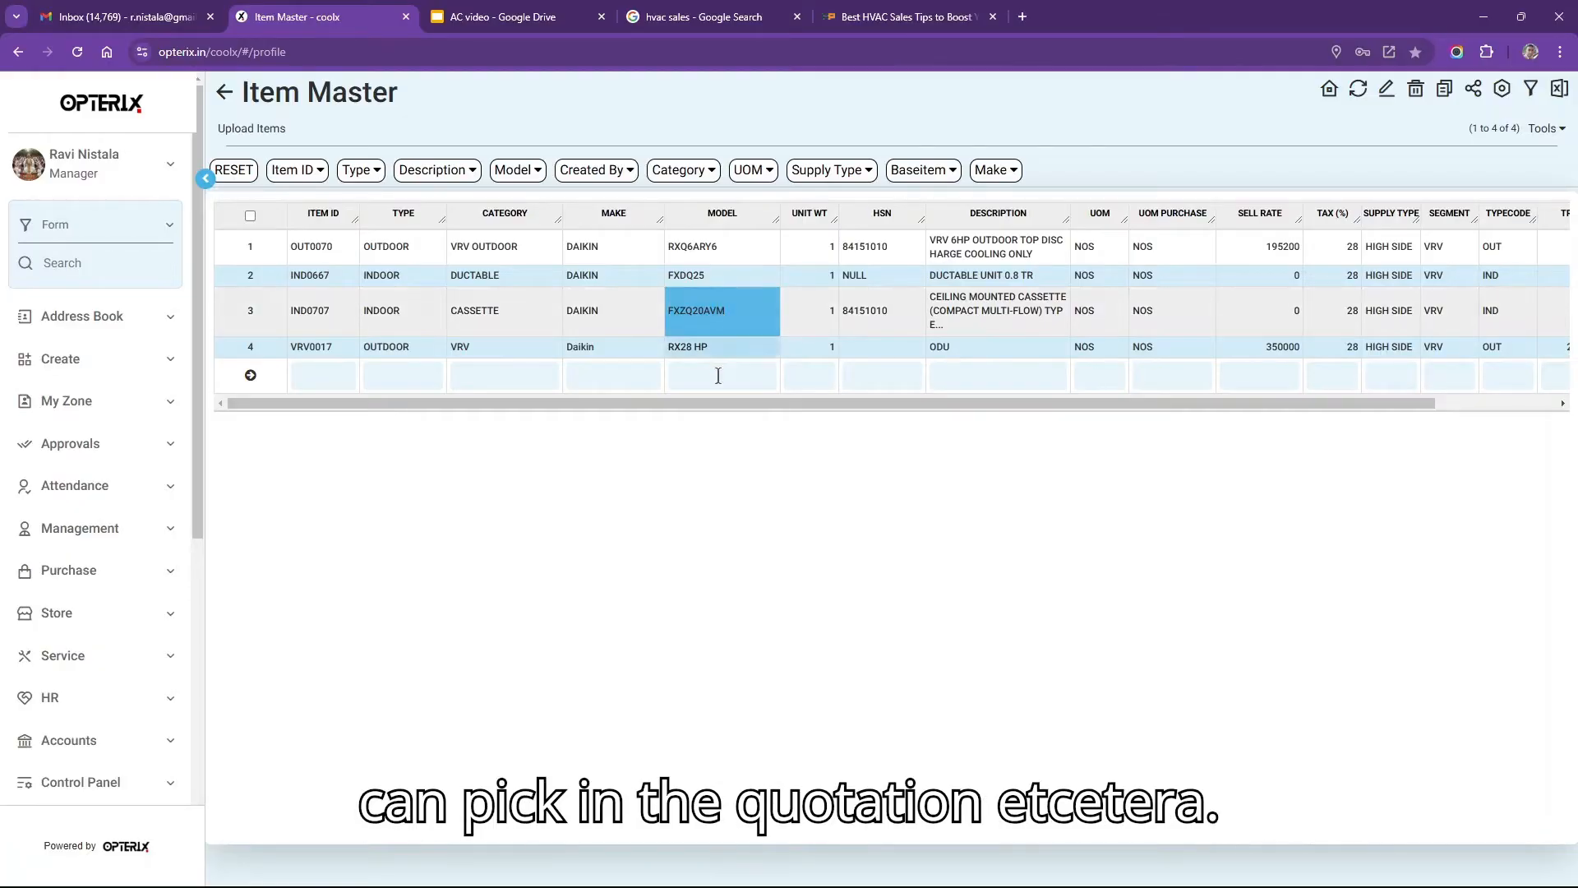
{"action": "left_click", "coordinate": [749, 405]}
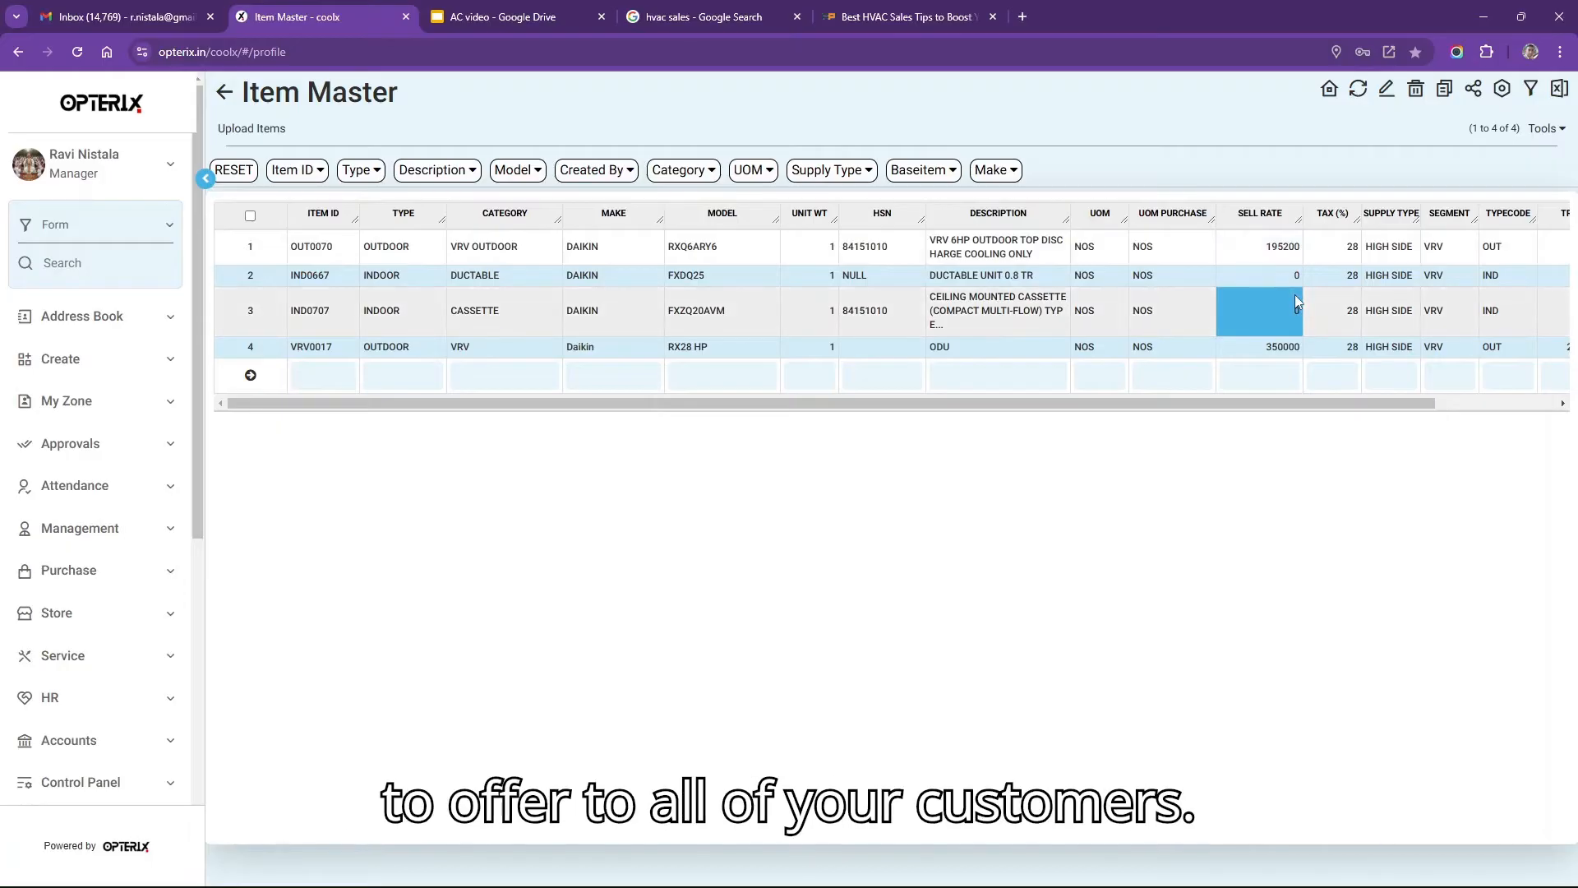
{"action": "left_click_drag", "start_coordinate": [1370, 409], "coordinate": [1504, 411]}
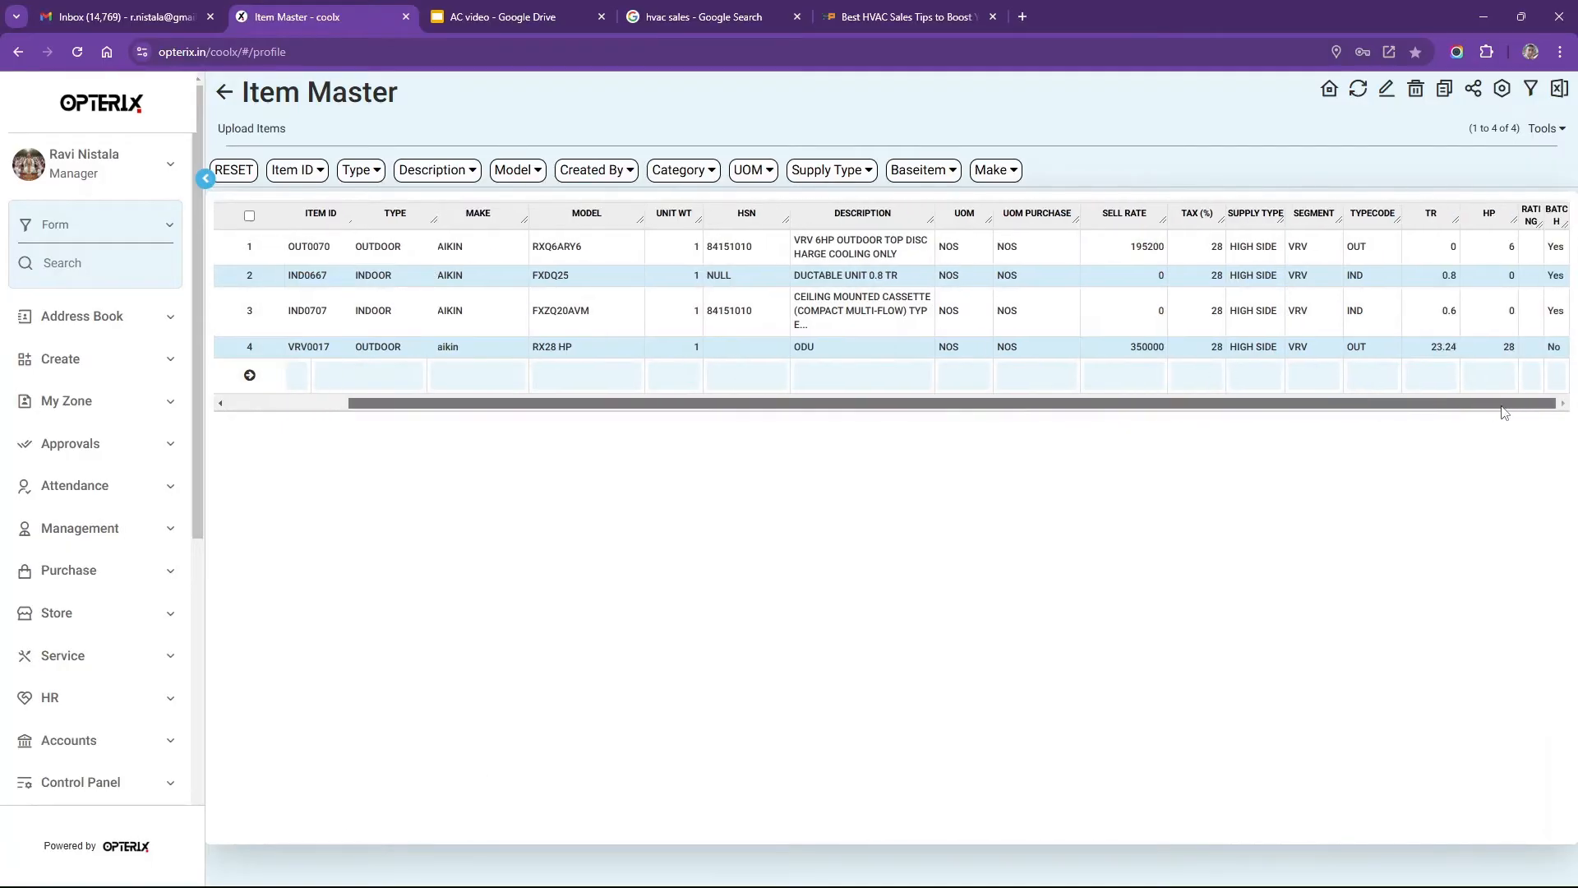
{"action": "left_click", "coordinate": [224, 93]}
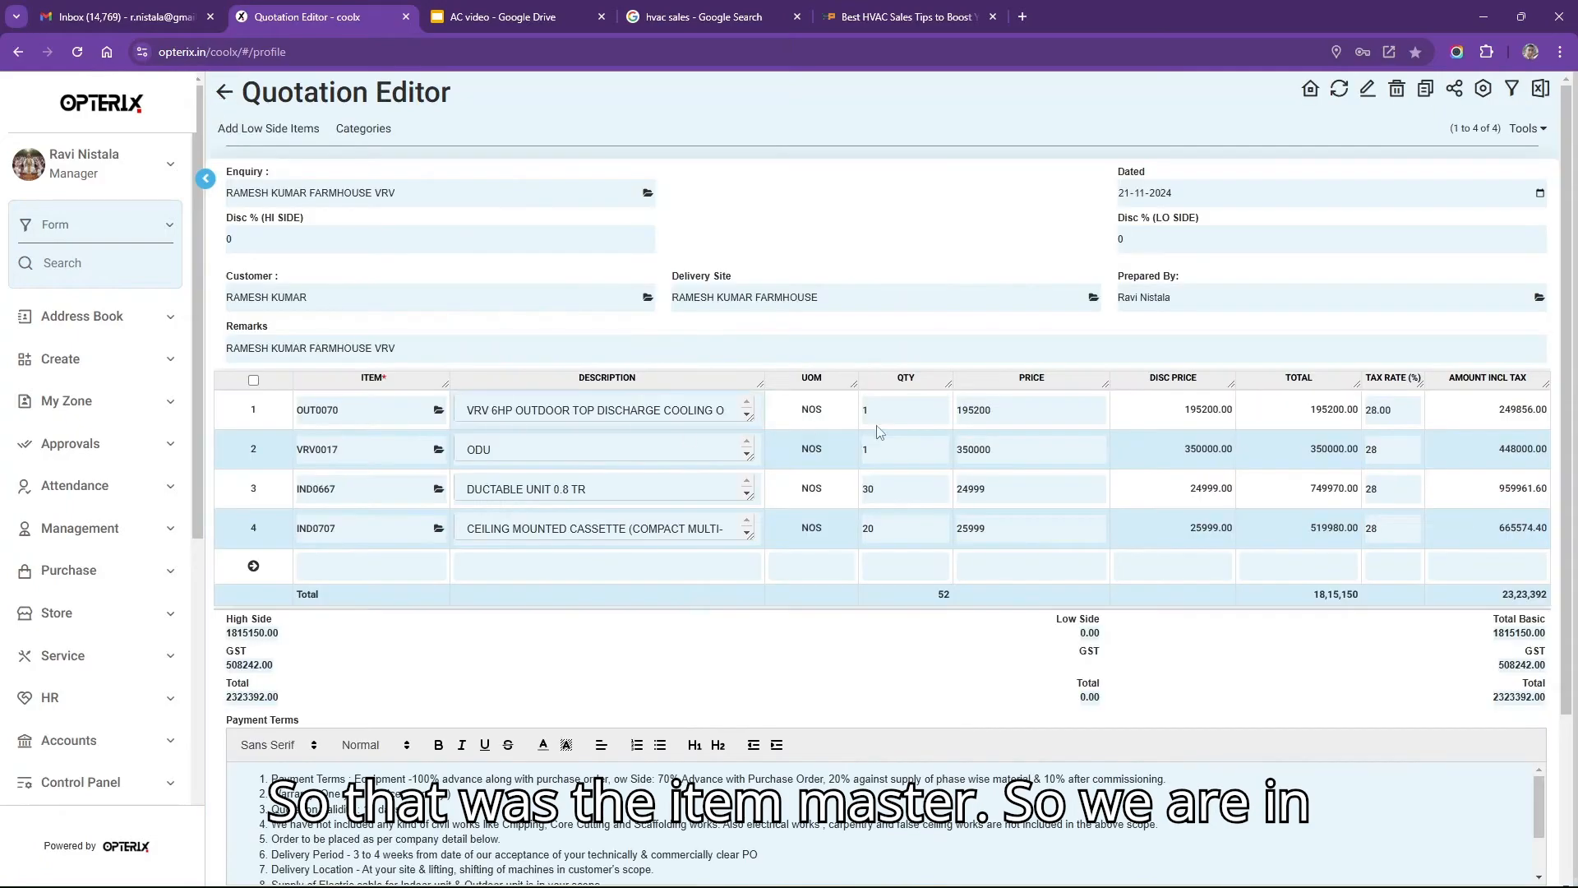
Check the existing line prices and add a blank fifth line below the cassette row.
{"action": "left_click", "coordinate": [923, 419]}
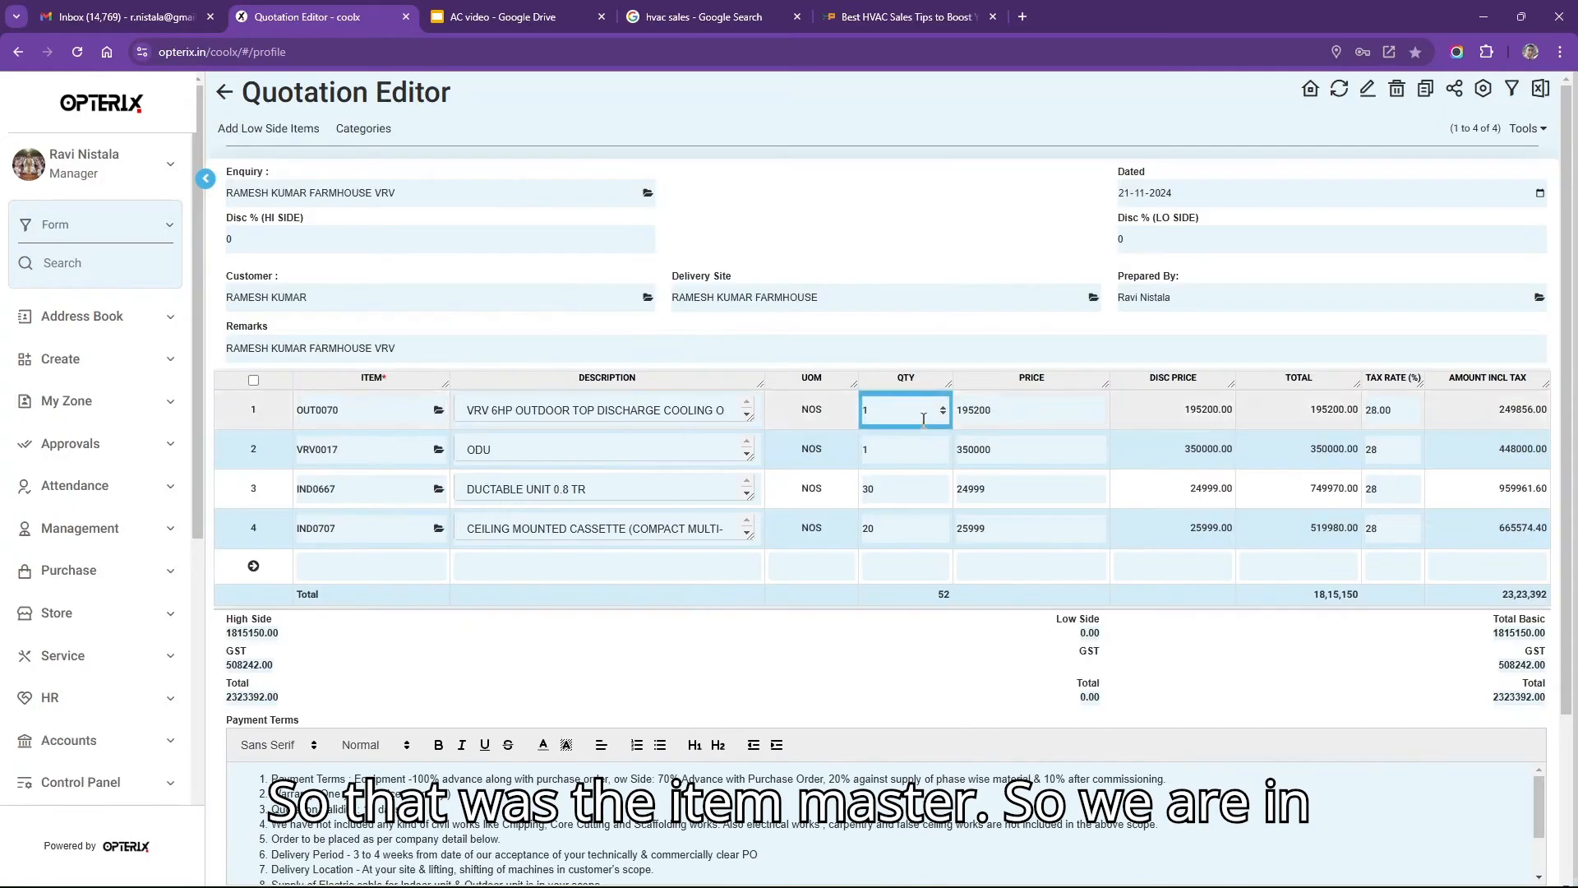
{"action": "left_click", "coordinate": [1011, 530]}
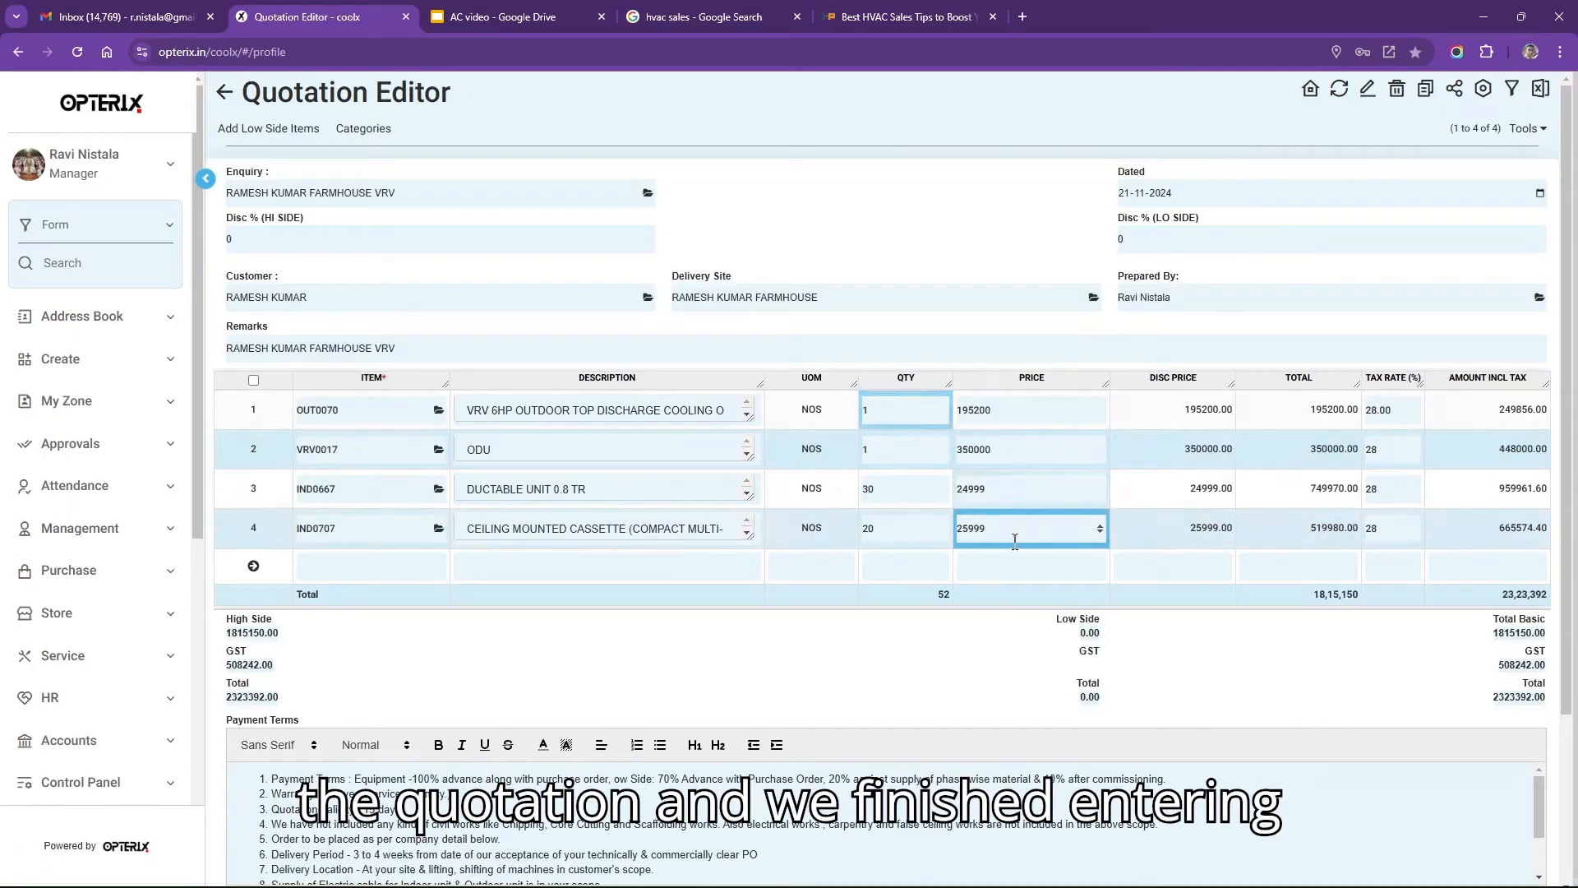
{"action": "left_click", "coordinate": [1051, 418]}
{"action": "left_click", "coordinate": [1015, 447]}
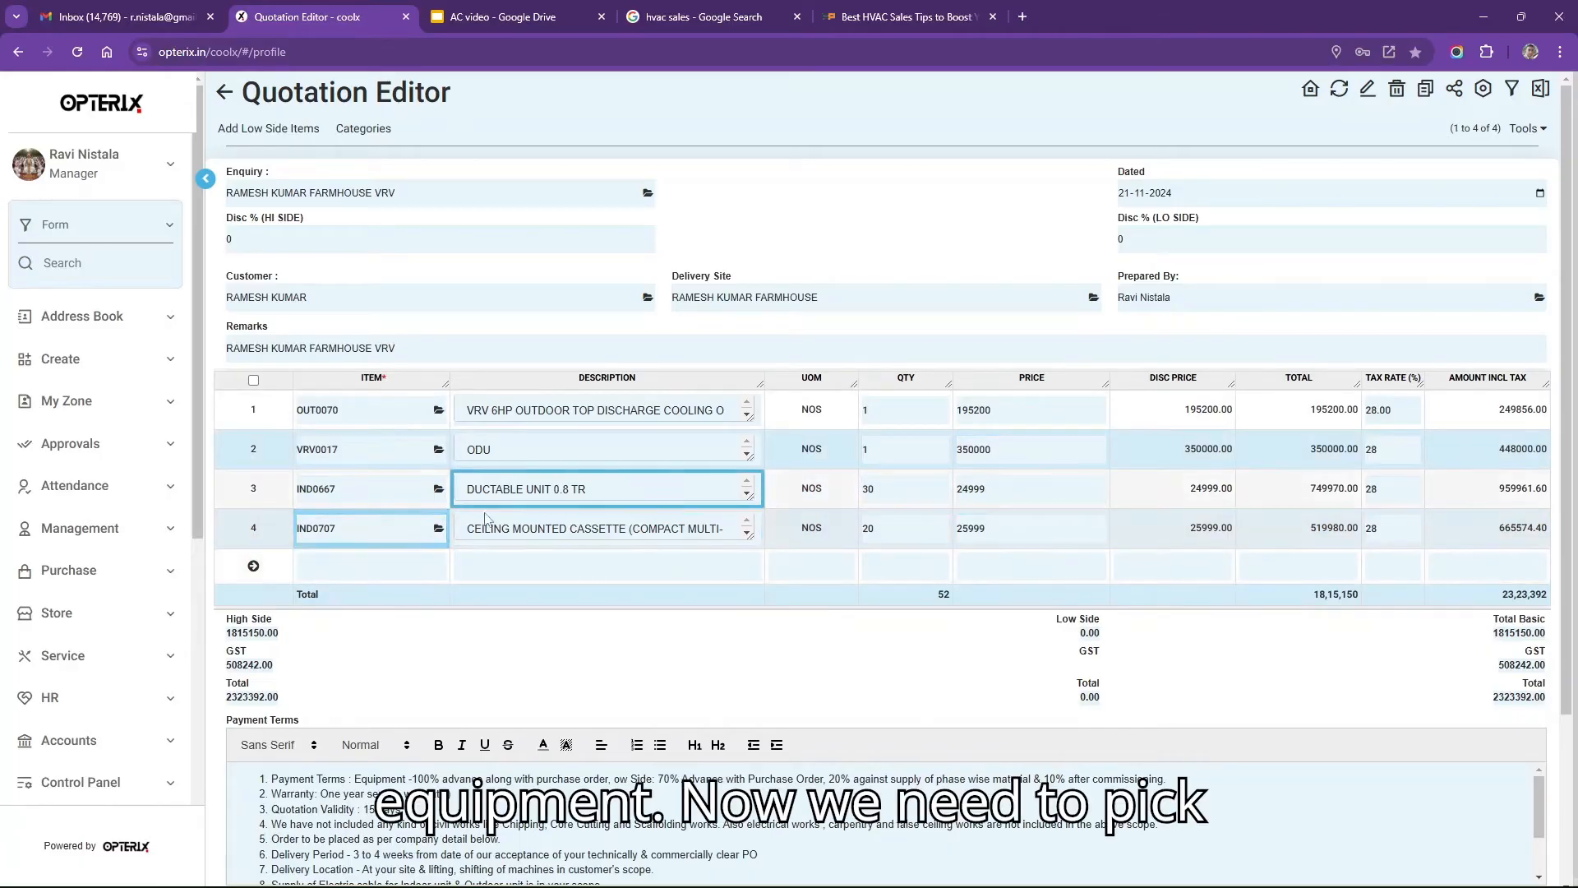
{"action": "left_click", "coordinate": [401, 564]}
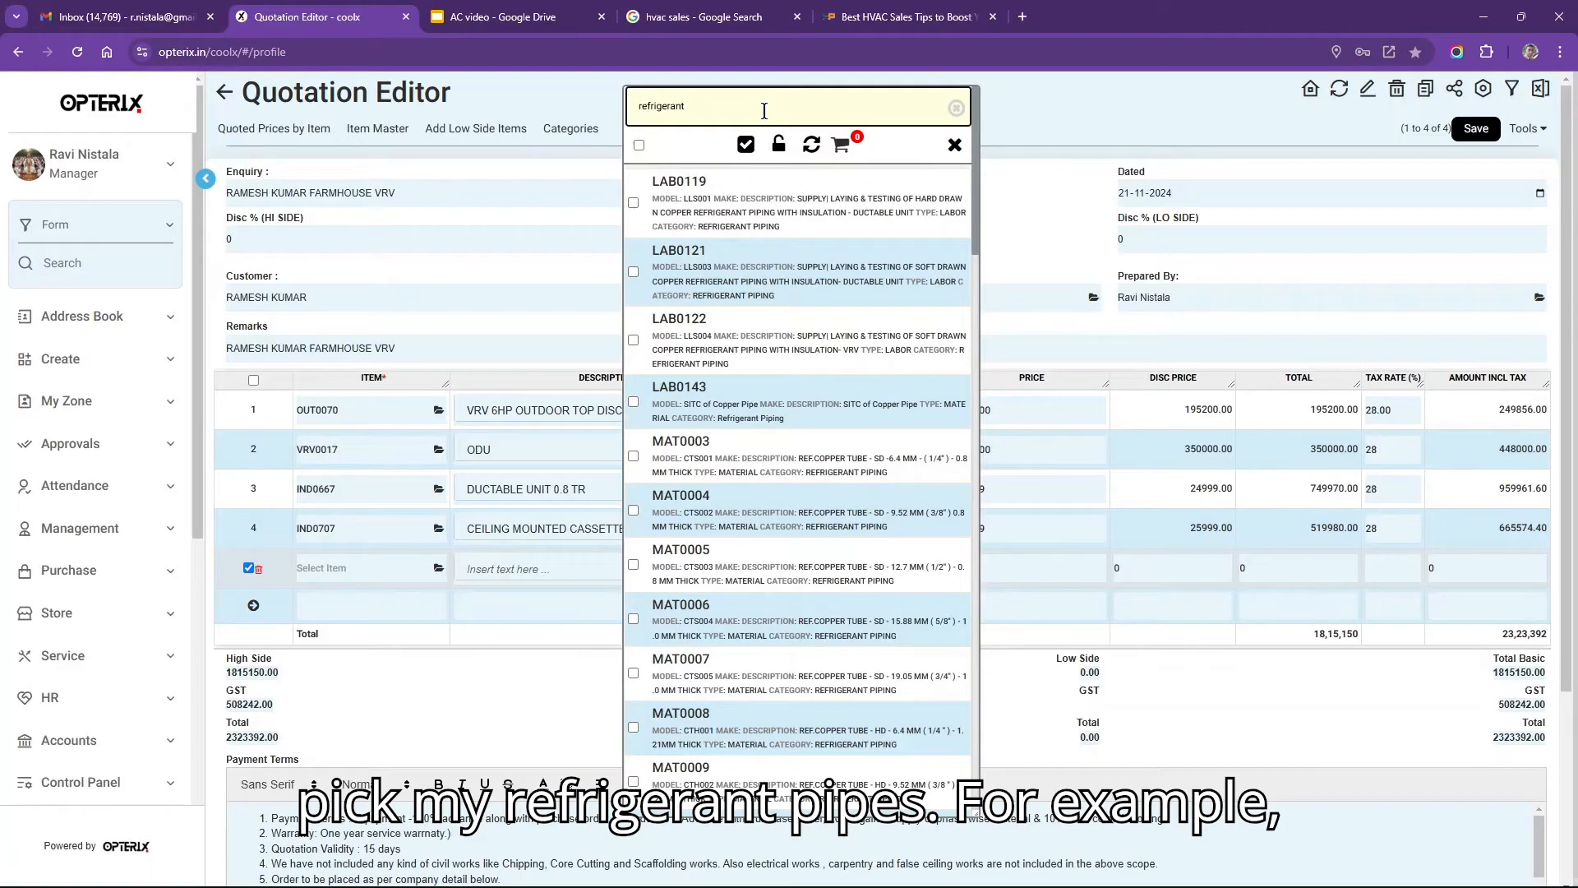
Tick copper tubes MAT0003, MAT0004, MAT0005, MAT0006 and MAT0007 in the refrigerant item list.
{"action": "double_click", "coordinate": [679, 107]}
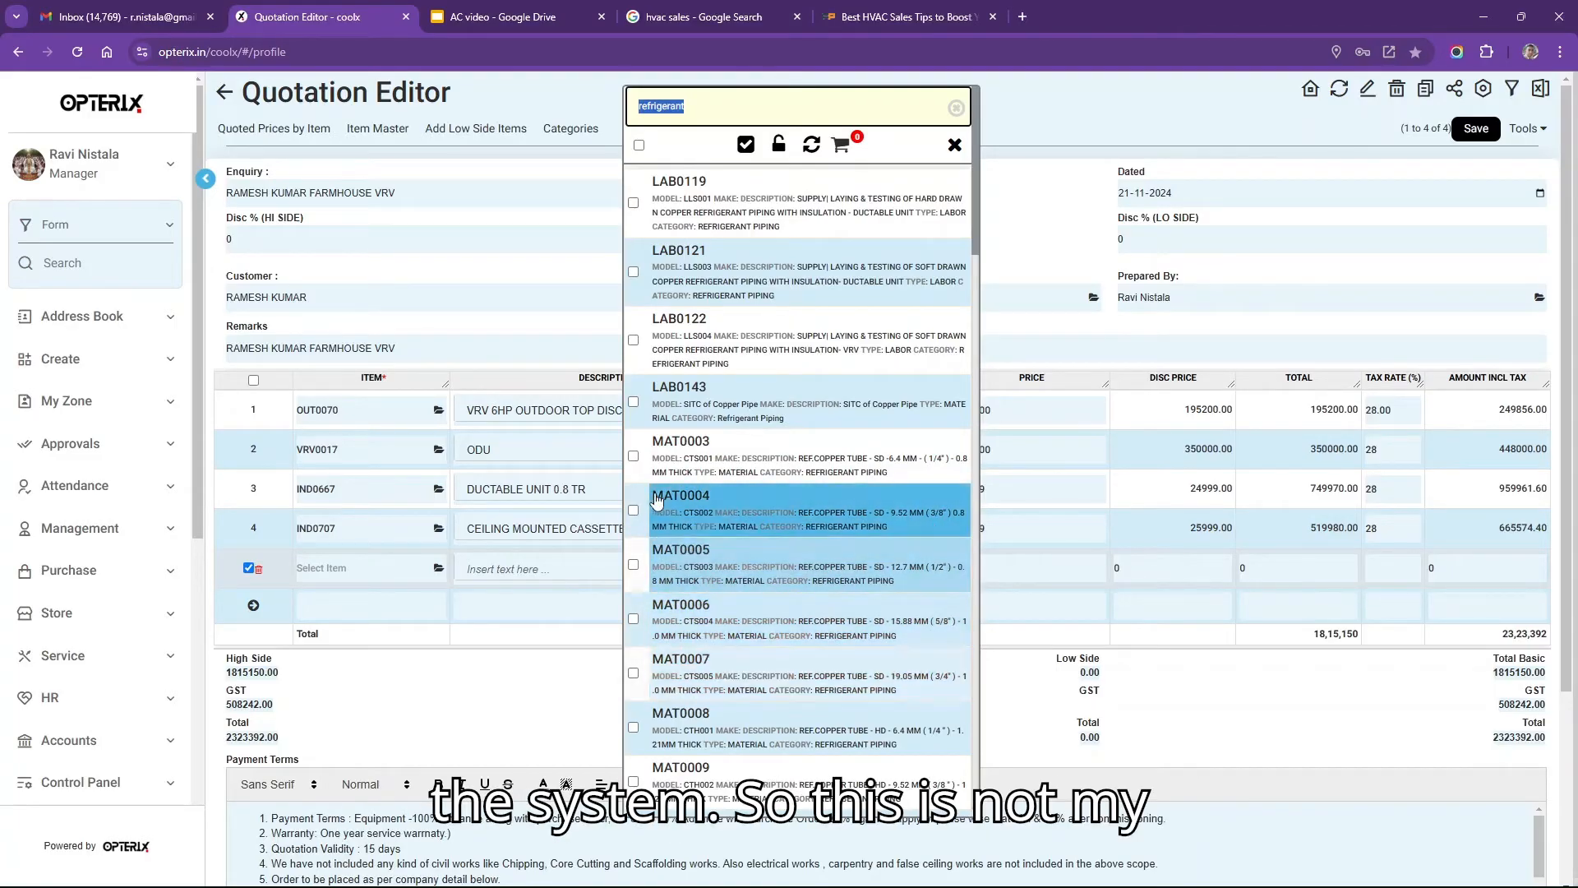
{"action": "left_click_drag", "start_coordinate": [635, 457], "coordinate": [628, 520]}
{"action": "left_click", "coordinate": [632, 513]}
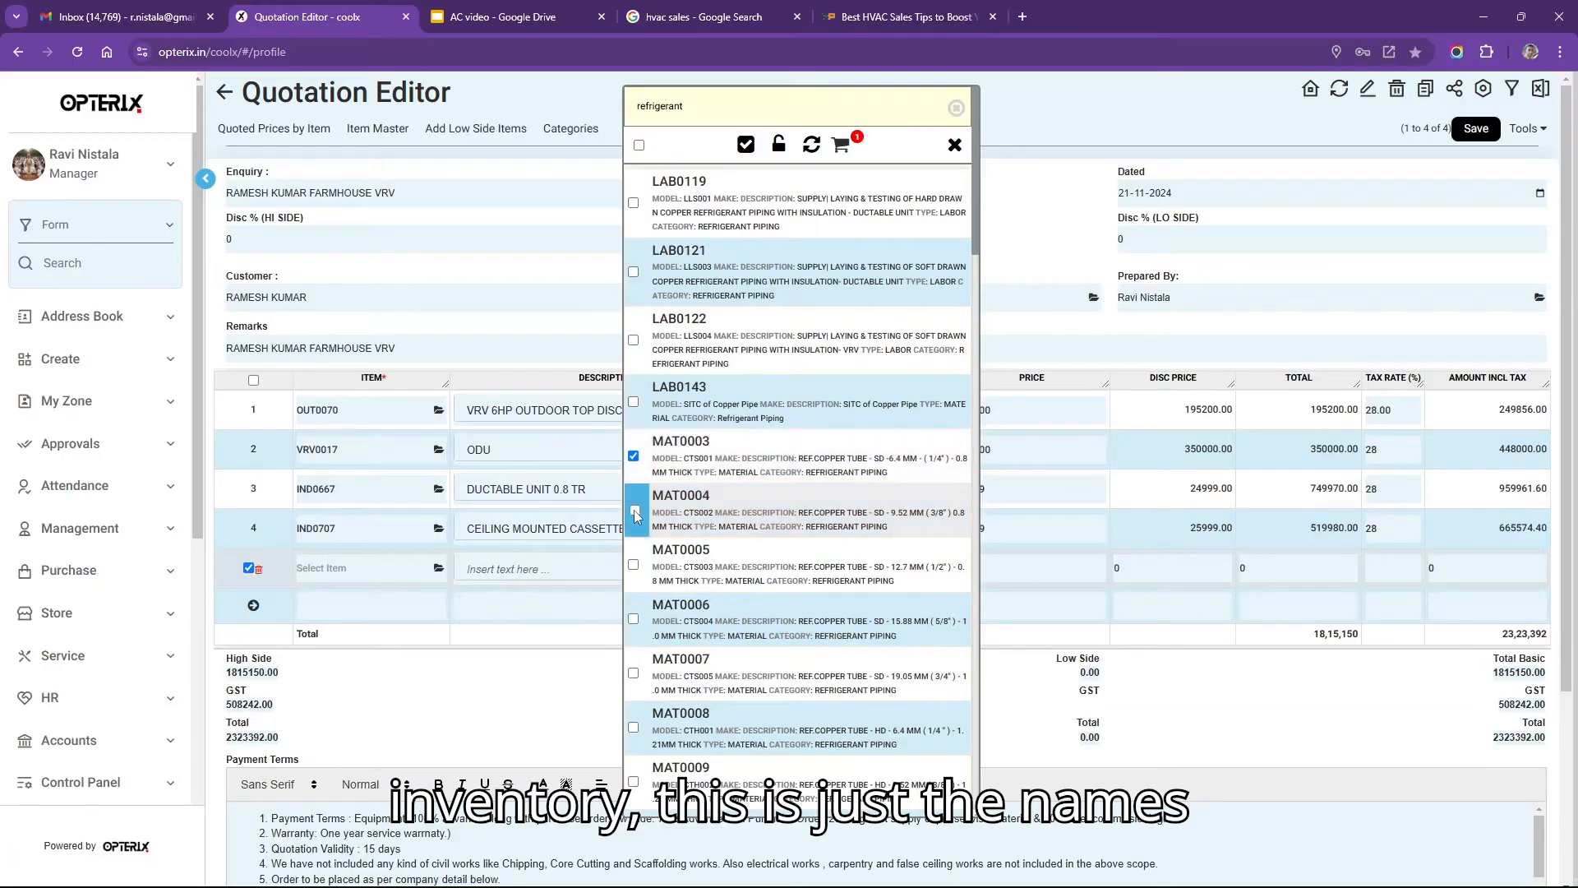
{"action": "left_click", "coordinate": [632, 567]}
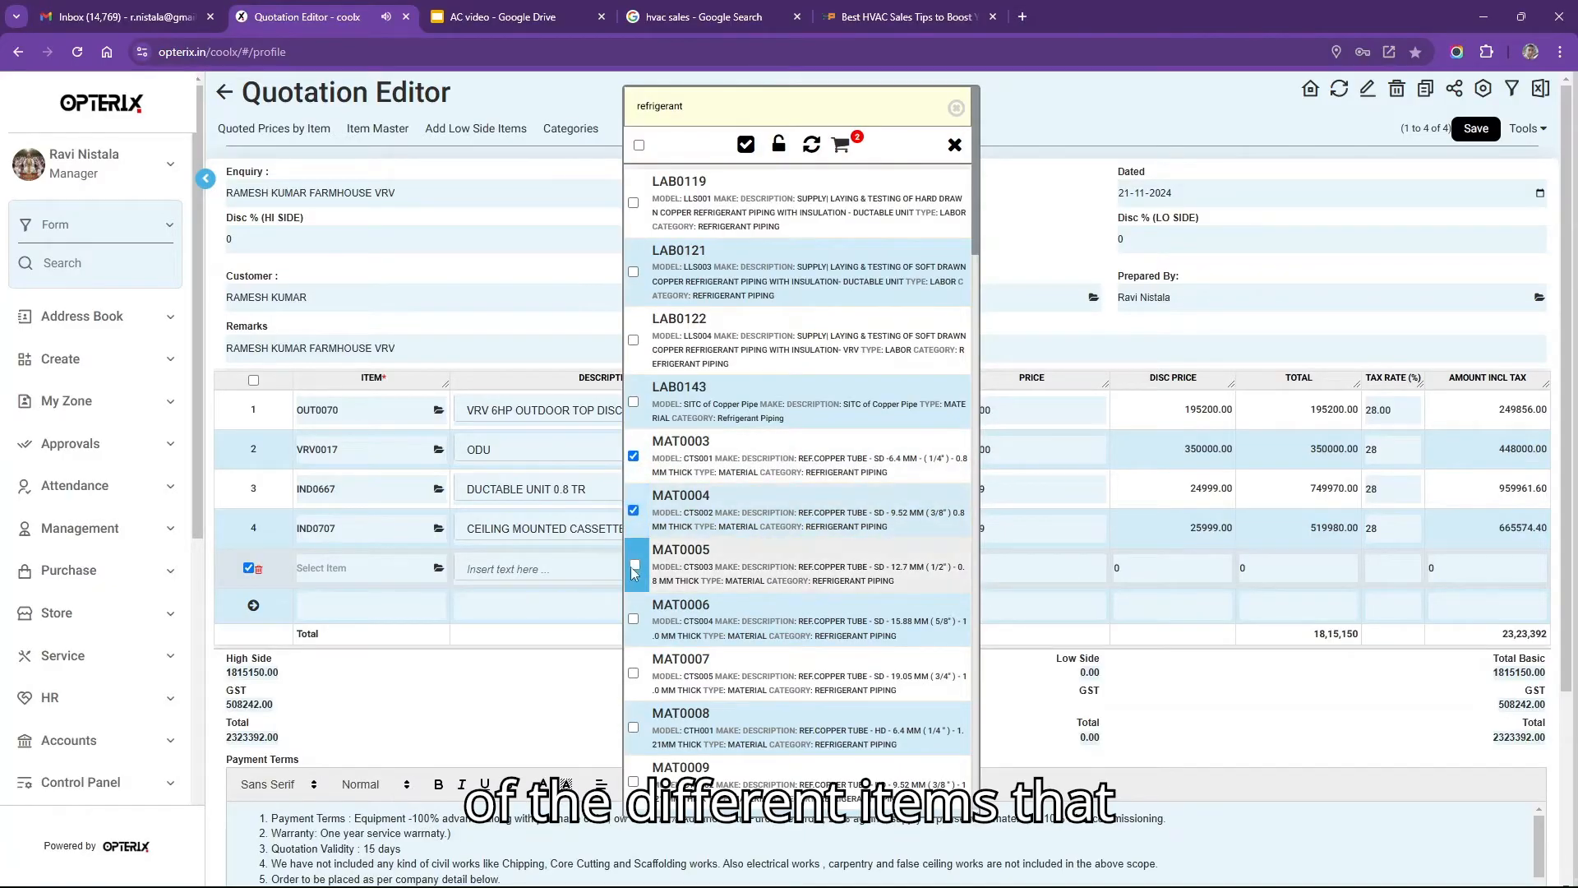
{"action": "left_click", "coordinate": [633, 621]}
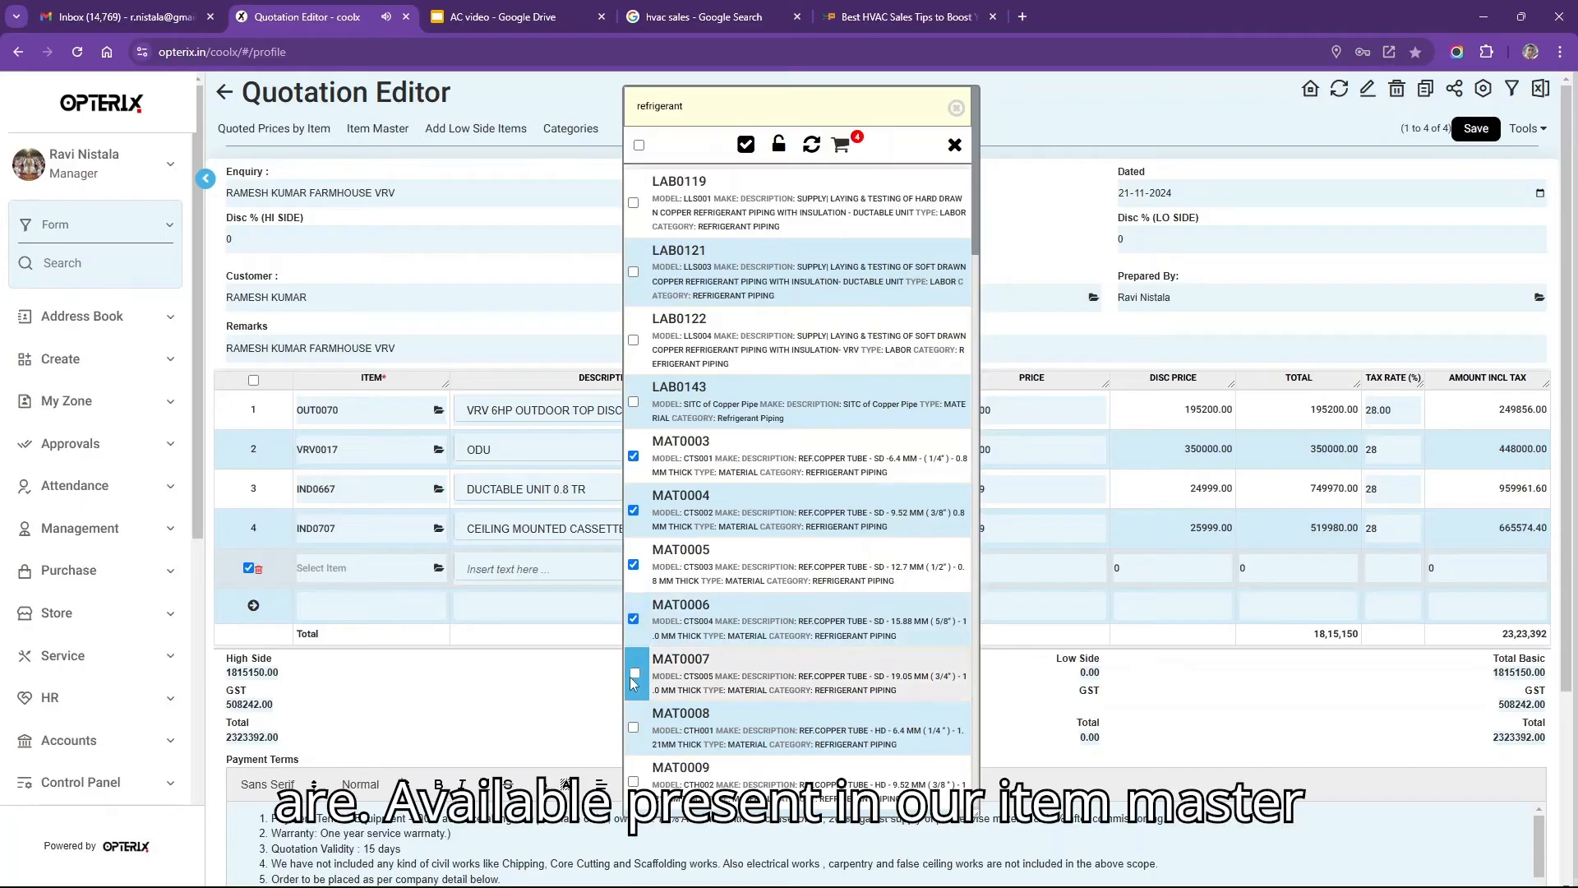
{"action": "left_click", "coordinate": [633, 676]}
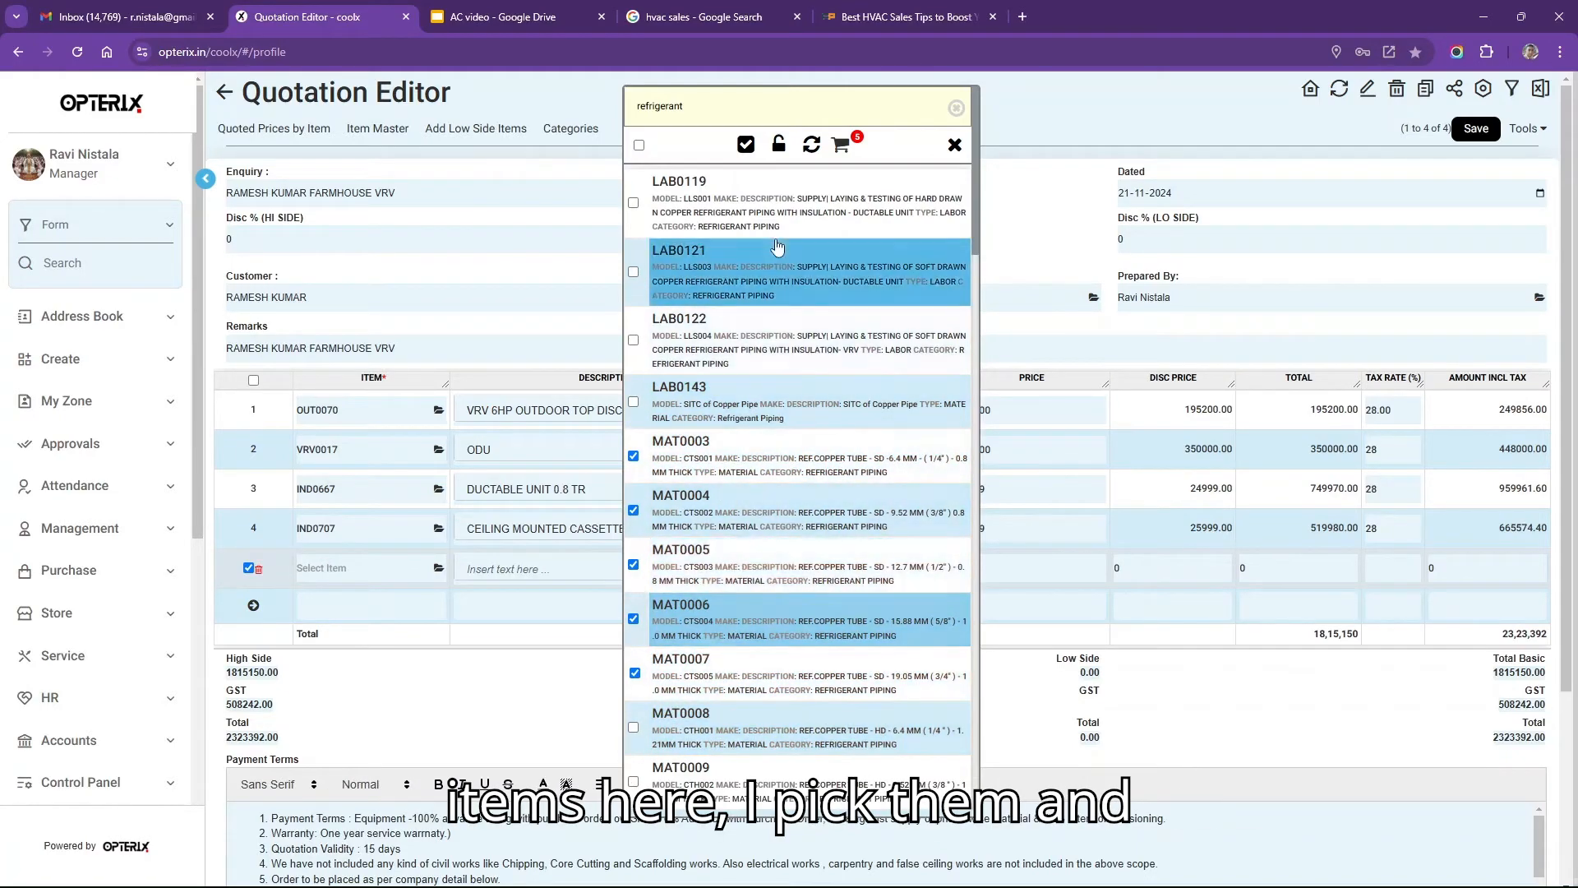
Insert the five ticked copper tubes as quotation lines and review the MAT0003 line.
{"action": "left_click", "coordinate": [745, 145]}
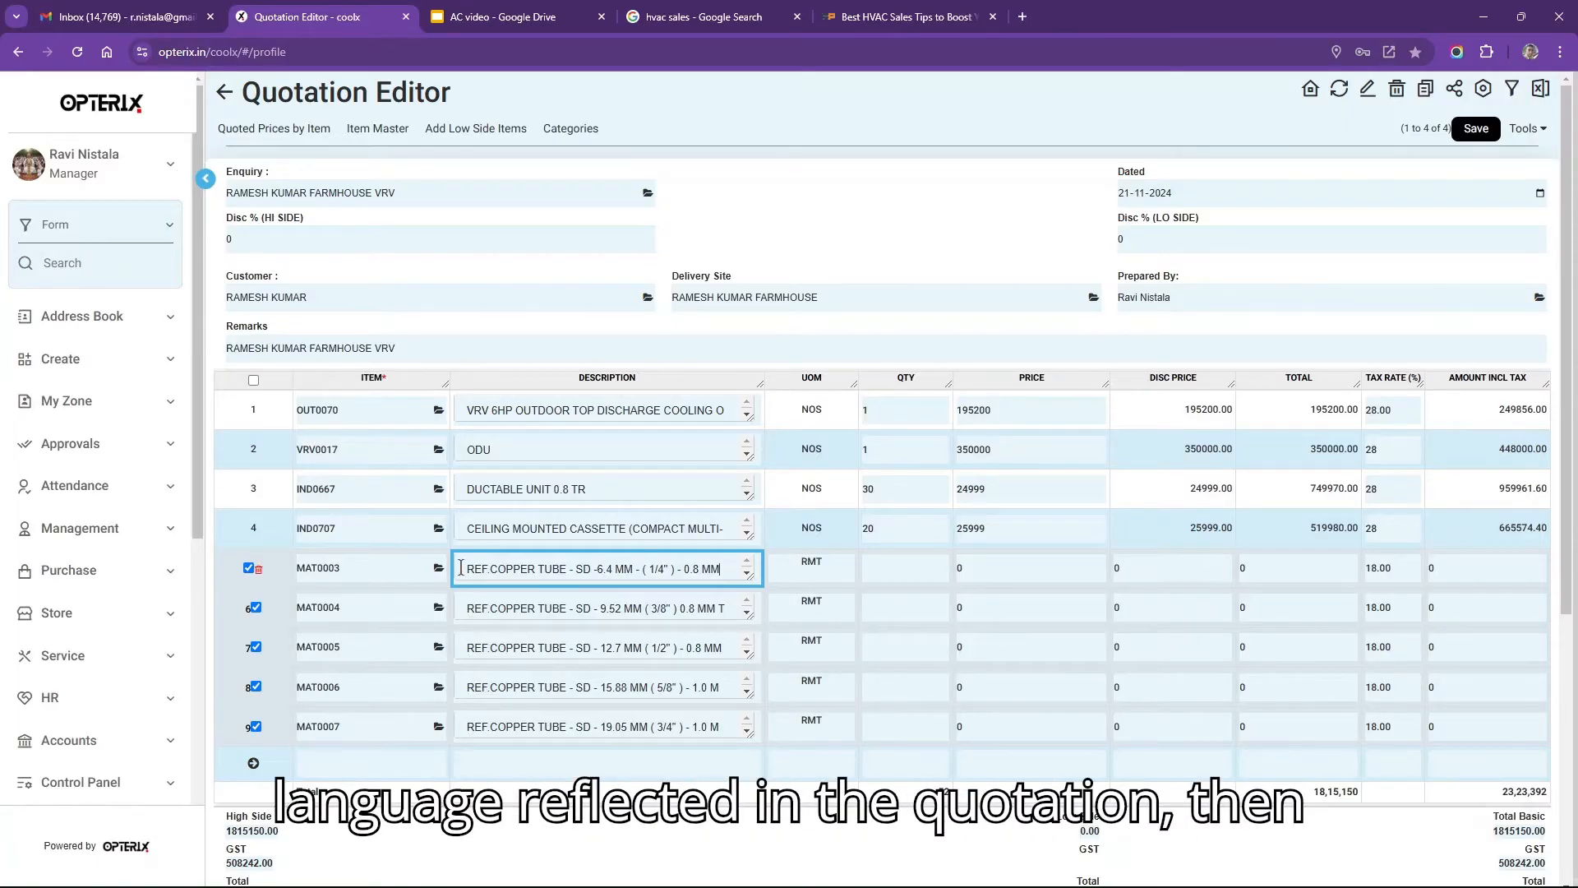
{"action": "left_click_drag", "start_coordinate": [463, 568], "coordinate": [731, 563]}
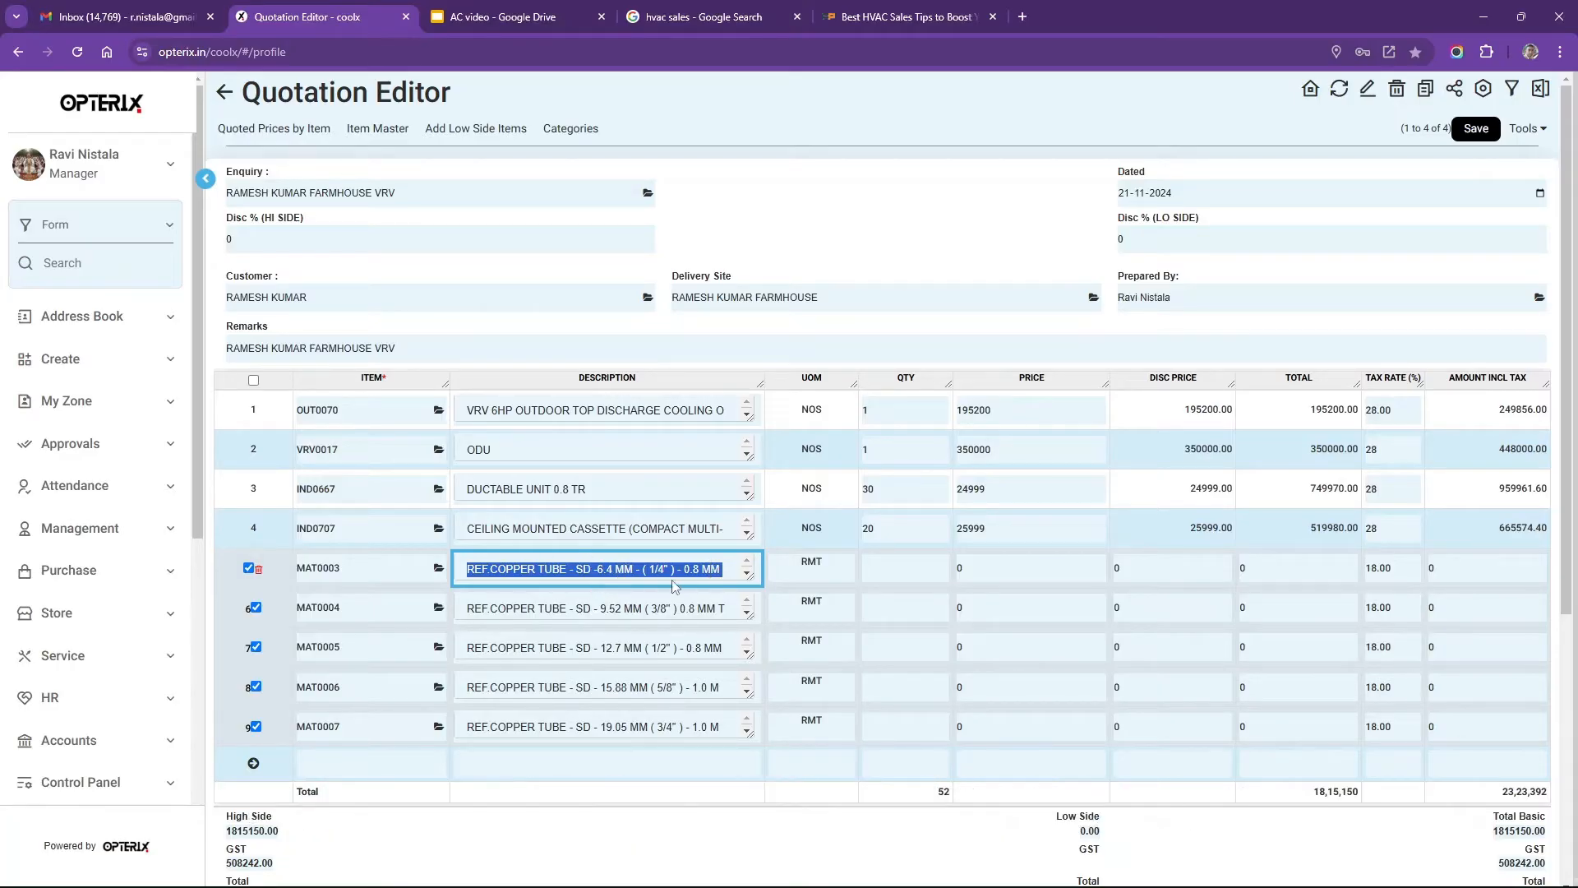
{"action": "left_click", "coordinate": [850, 597]}
{"action": "left_click", "coordinate": [901, 565]}
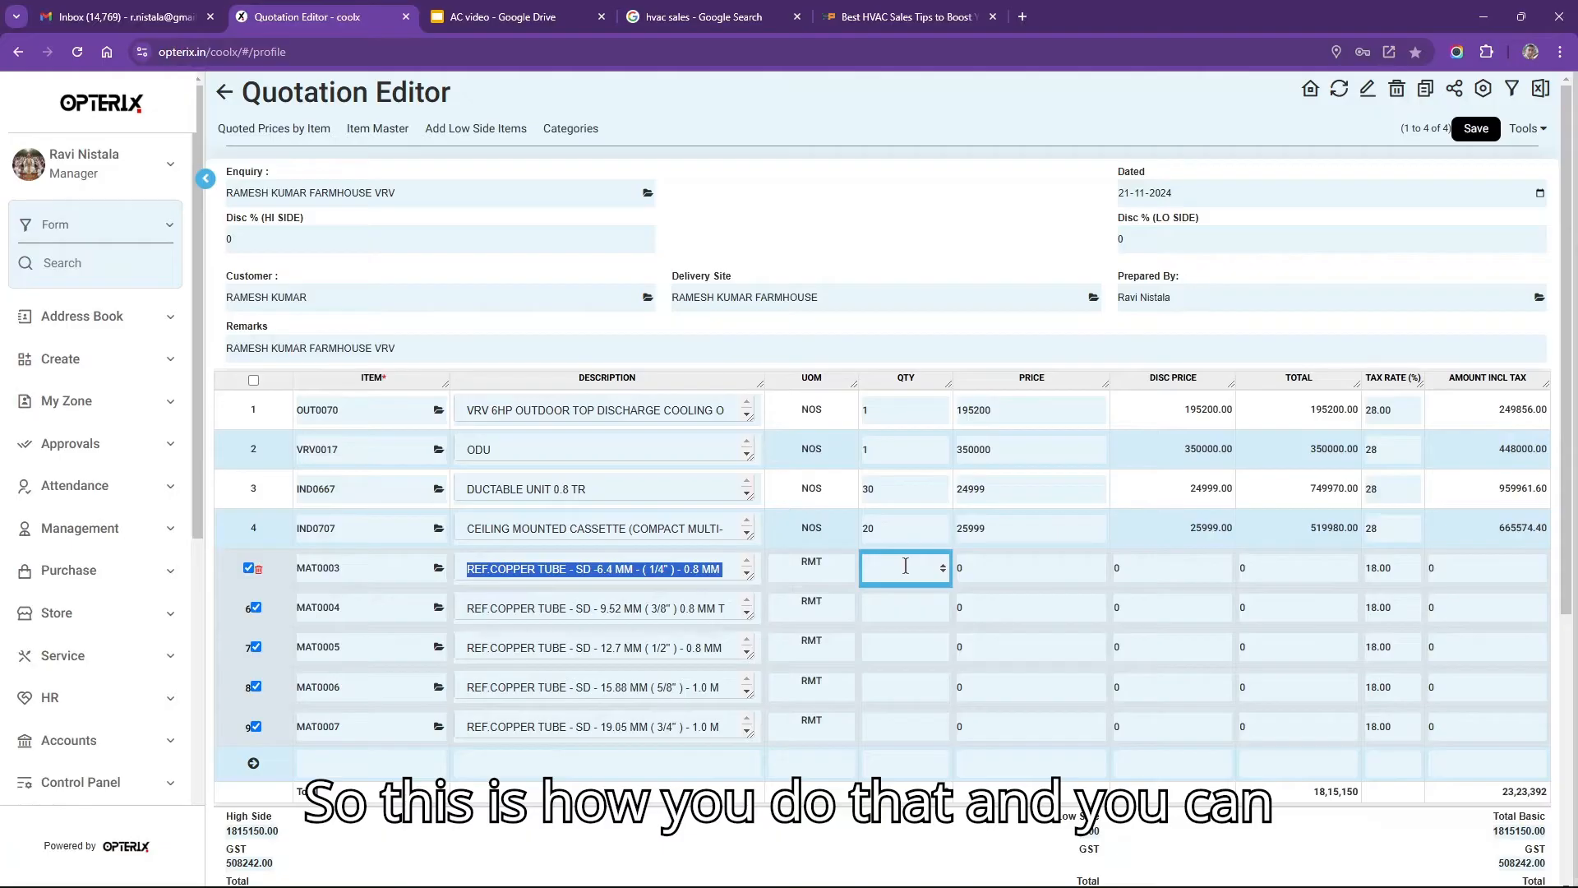
Enter quantities 20, 30, 40, 20 and 30 on the five copper tube lines.
{"action": "left_click", "coordinate": [905, 565]}
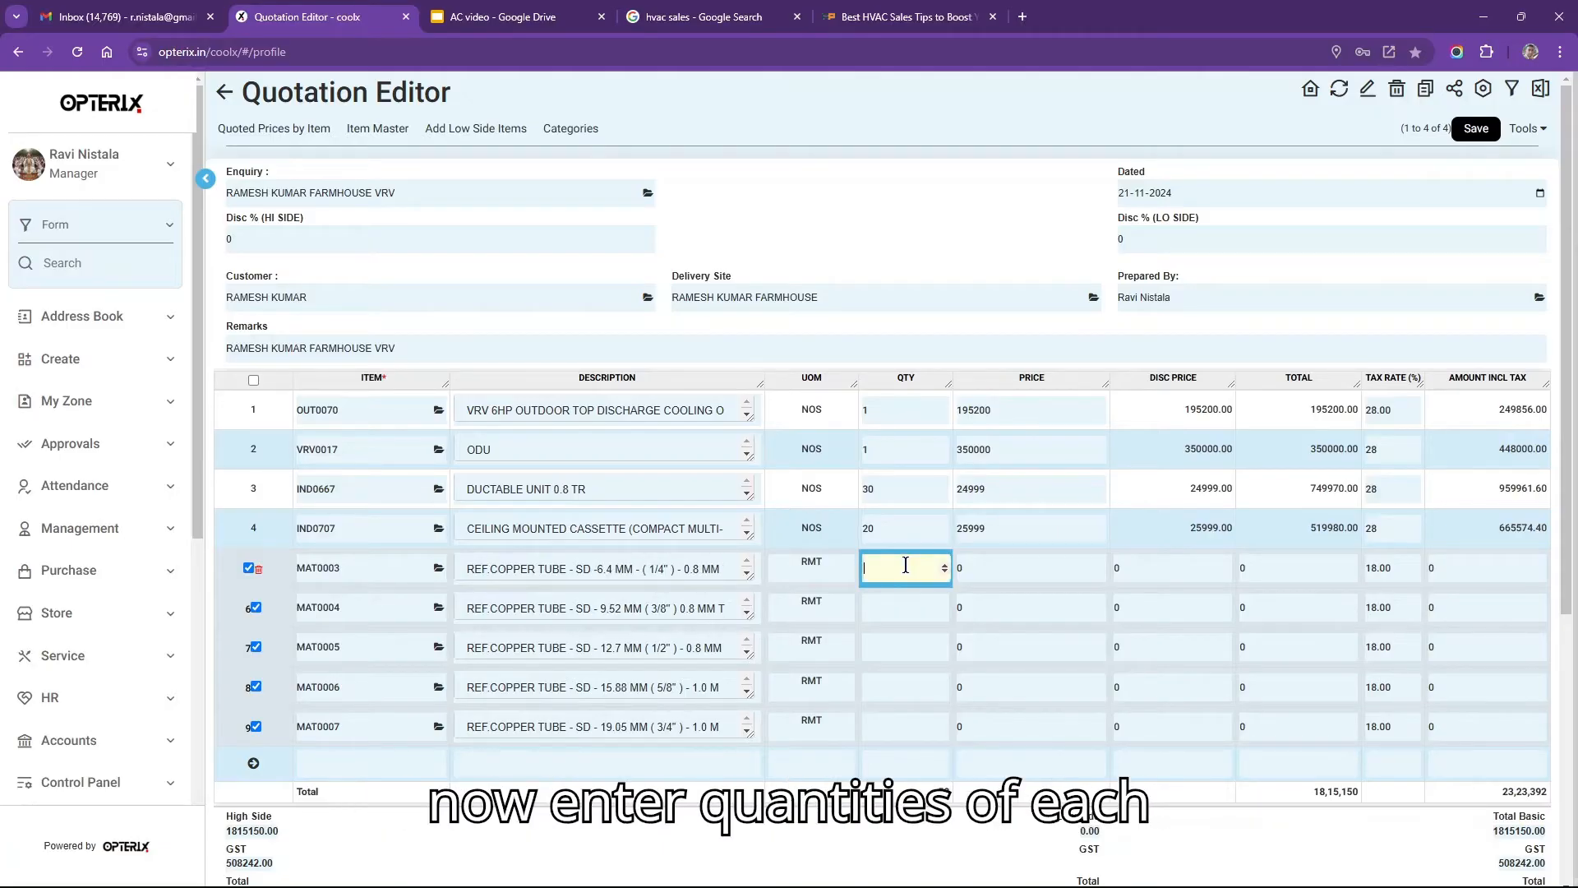
{"action": "type", "text": "20"}
{"action": "key", "text": "Return"}
{"action": "type", "text": "30"}
{"action": "key", "text": "Return"}
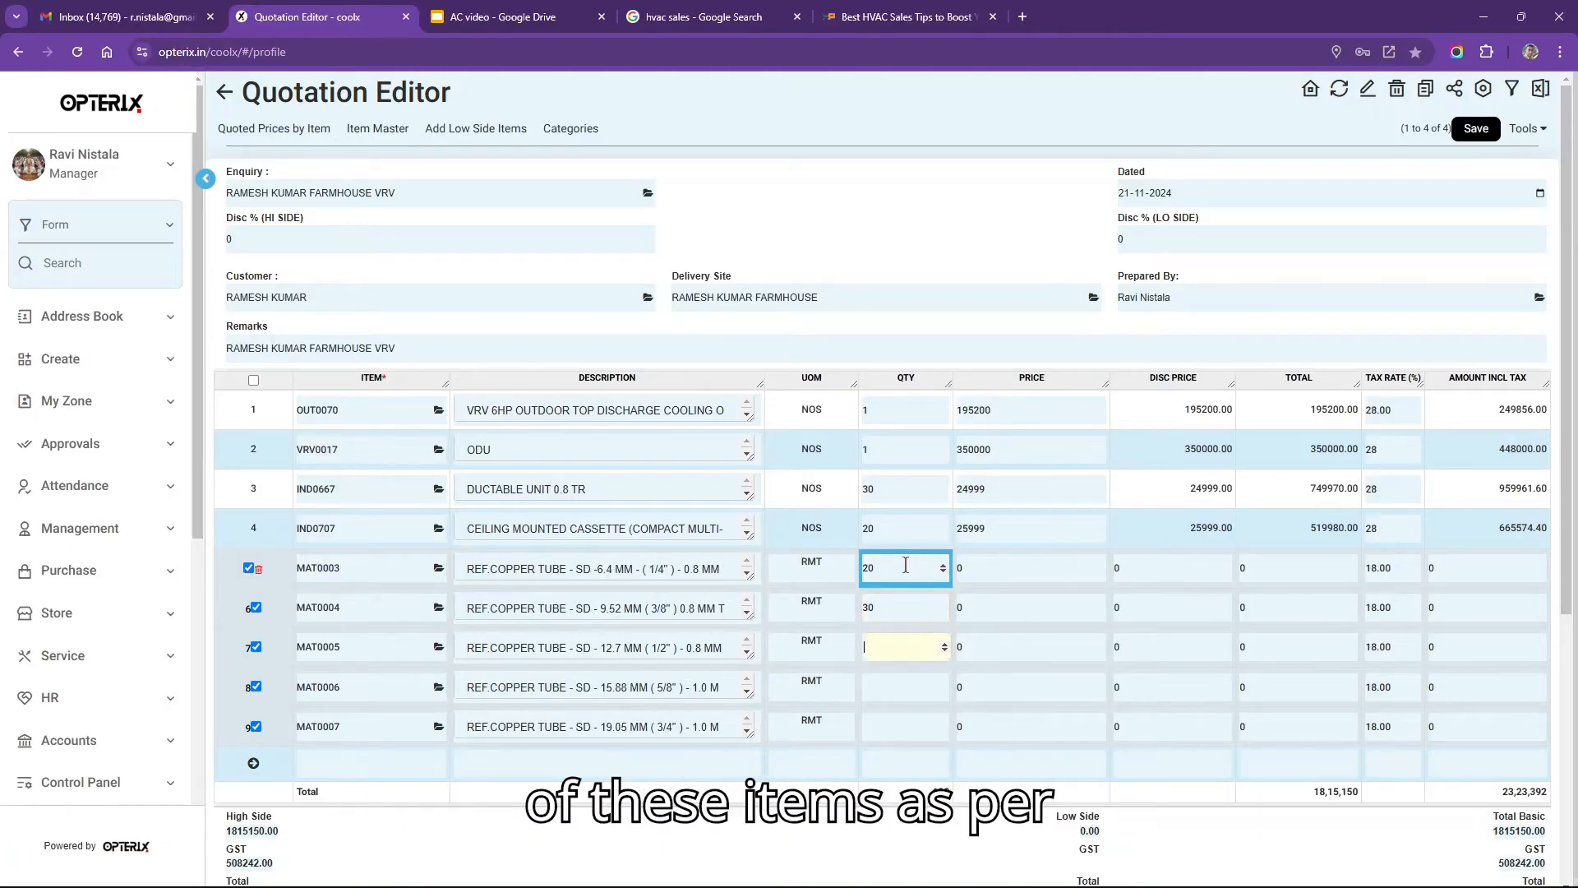
{"action": "key", "text": "Return"}
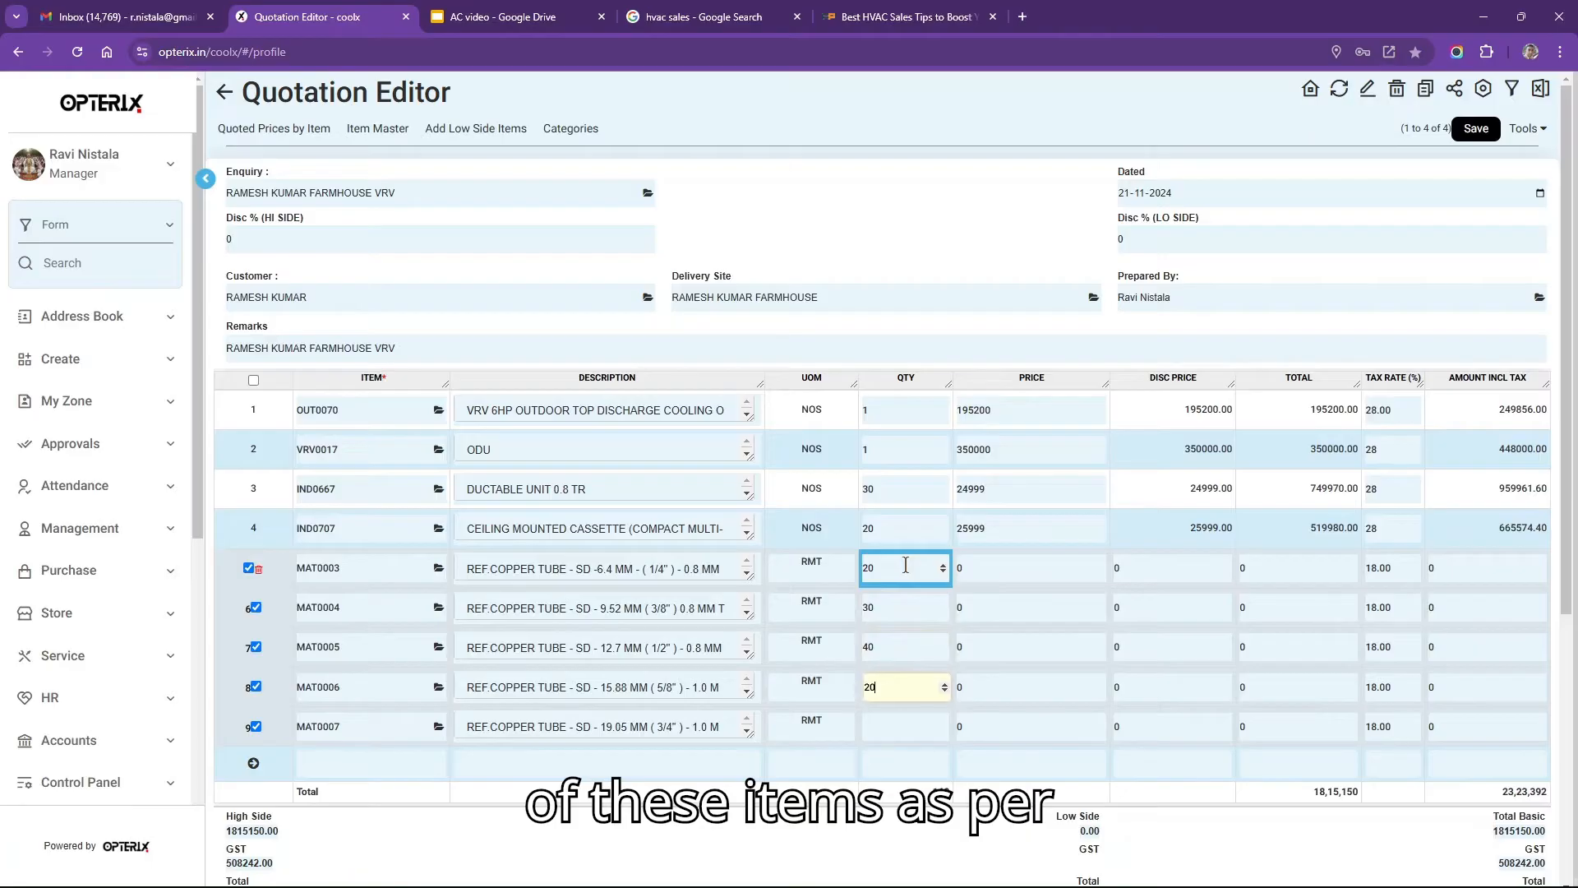
{"action": "key", "text": "Return"}
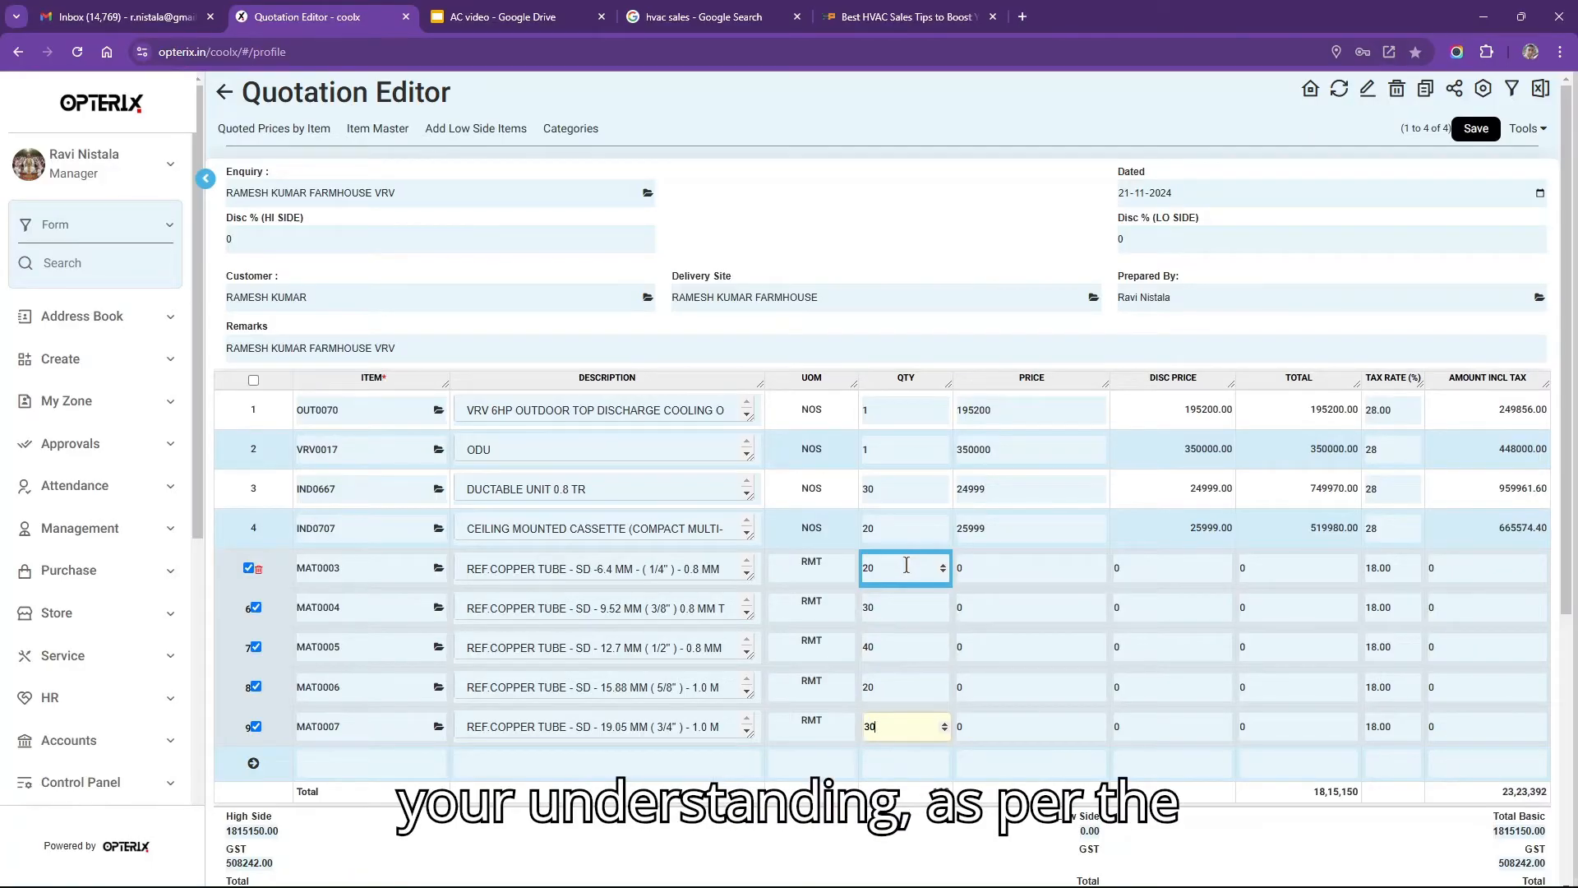
{"action": "type", "text": "30"}
Enter prices 455, 566, 645, 768 and 877, correcting the mistyped 5666 to 566.
{"action": "left_click", "coordinate": [985, 567]}
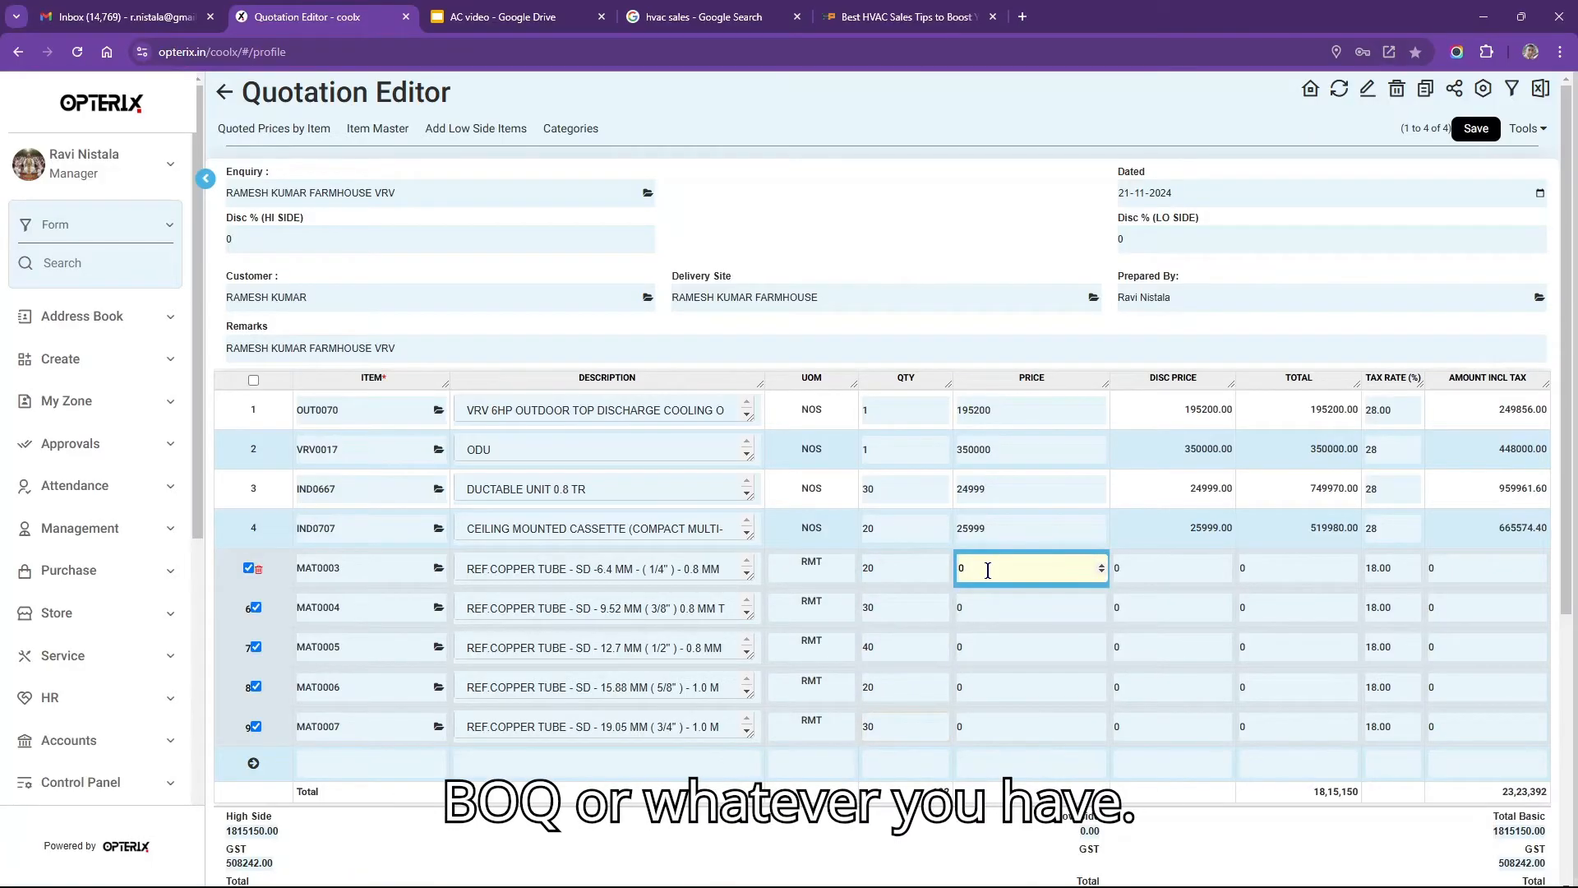
{"action": "type", "text": "455"}
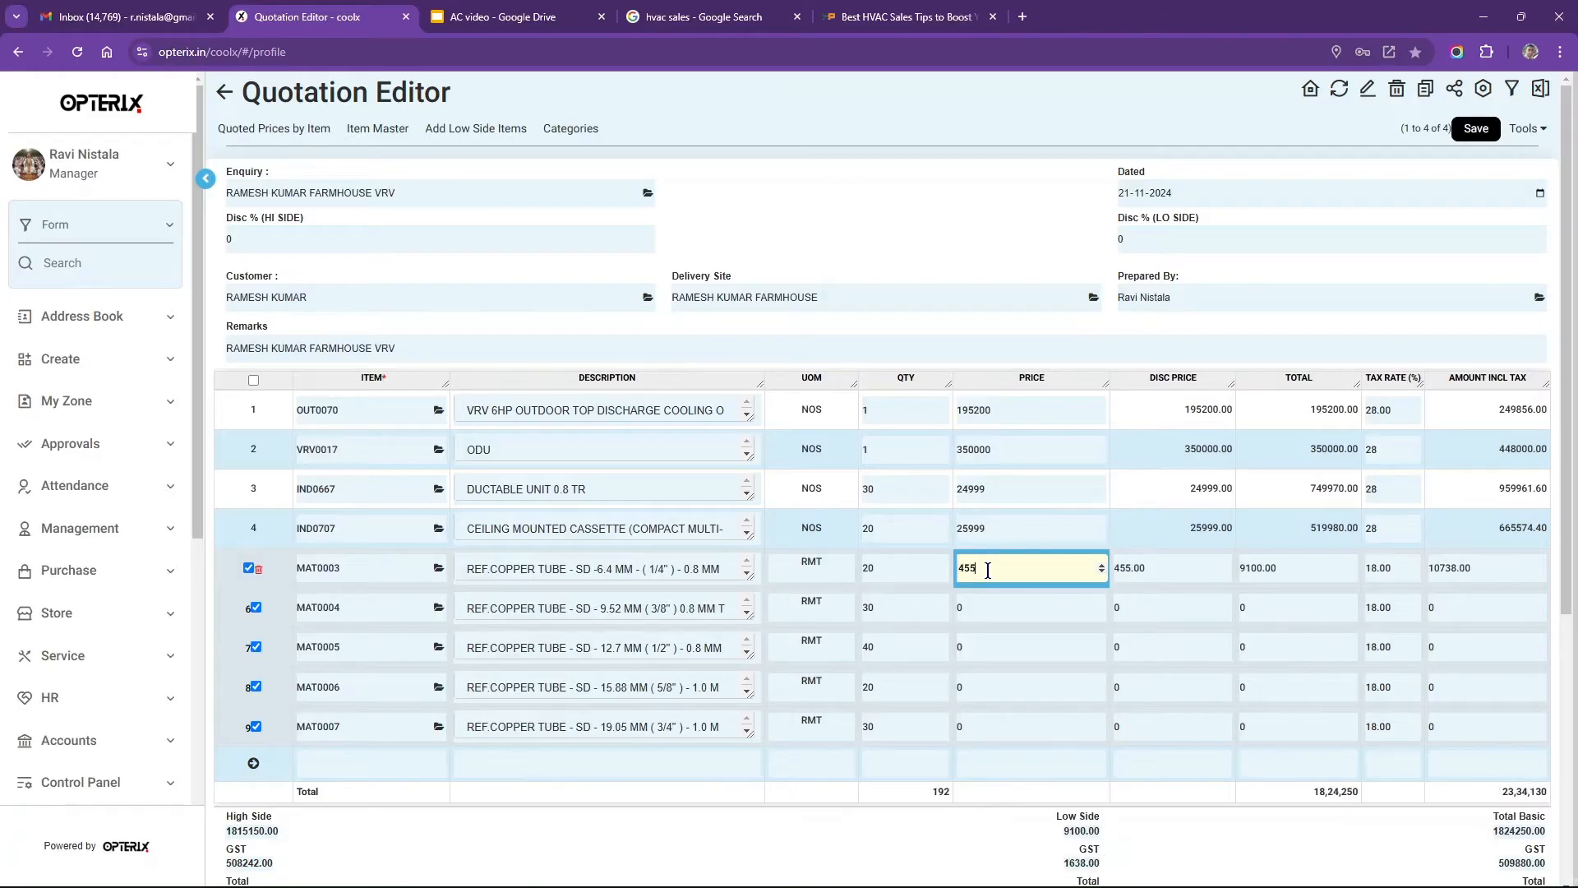
{"action": "key", "text": "Return"}
{"action": "type", "text": "5666"}
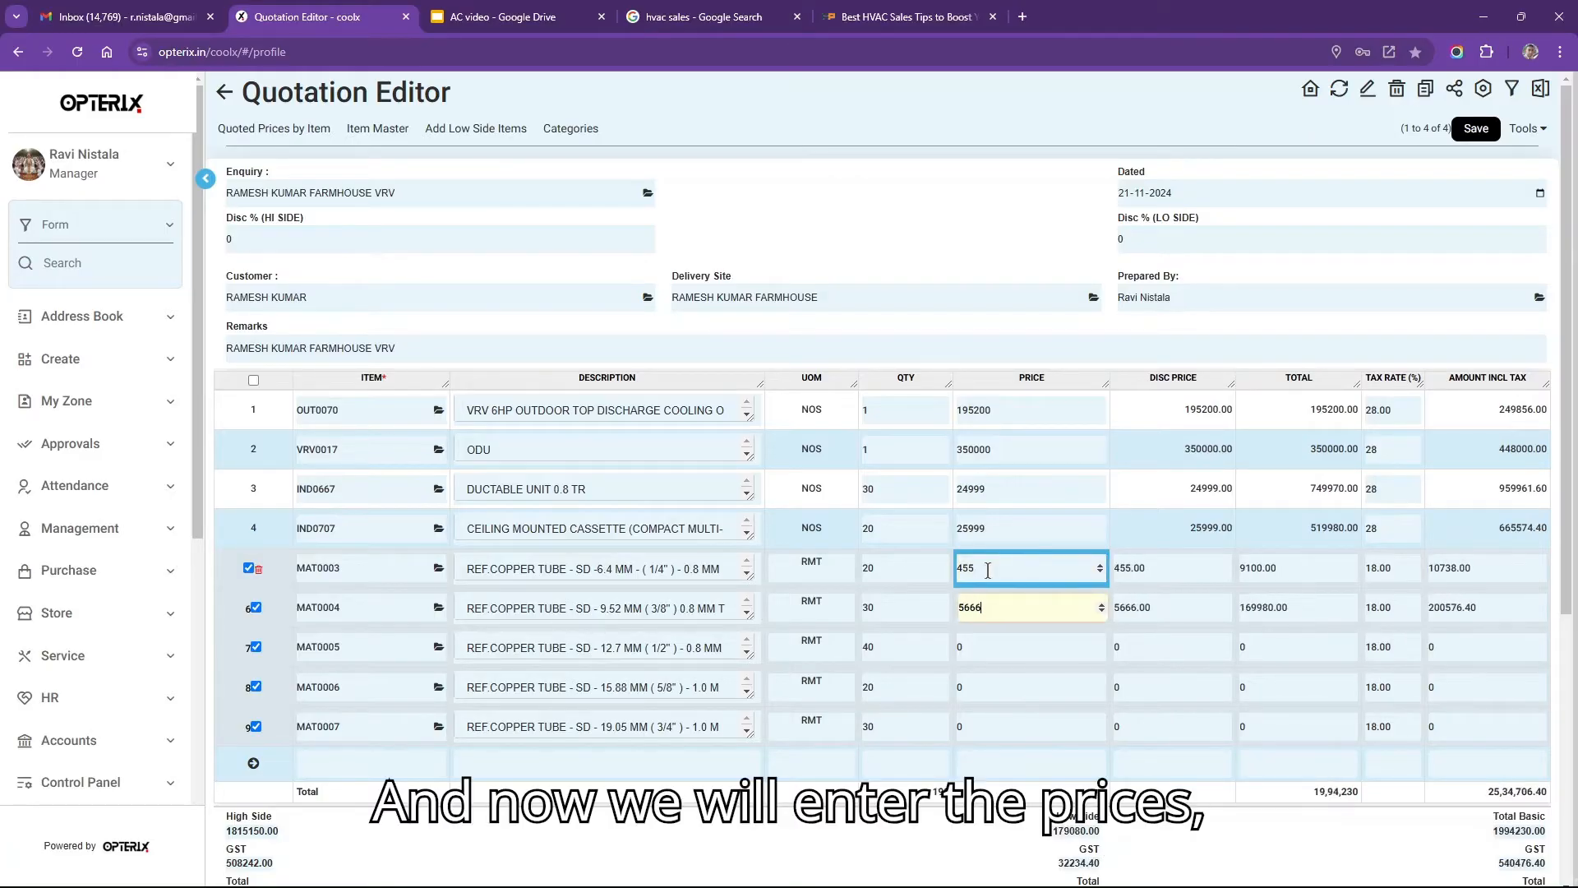
{"action": "key", "text": "Return"}
{"action": "type", "text": "645"}
{"action": "key", "text": "Return"}
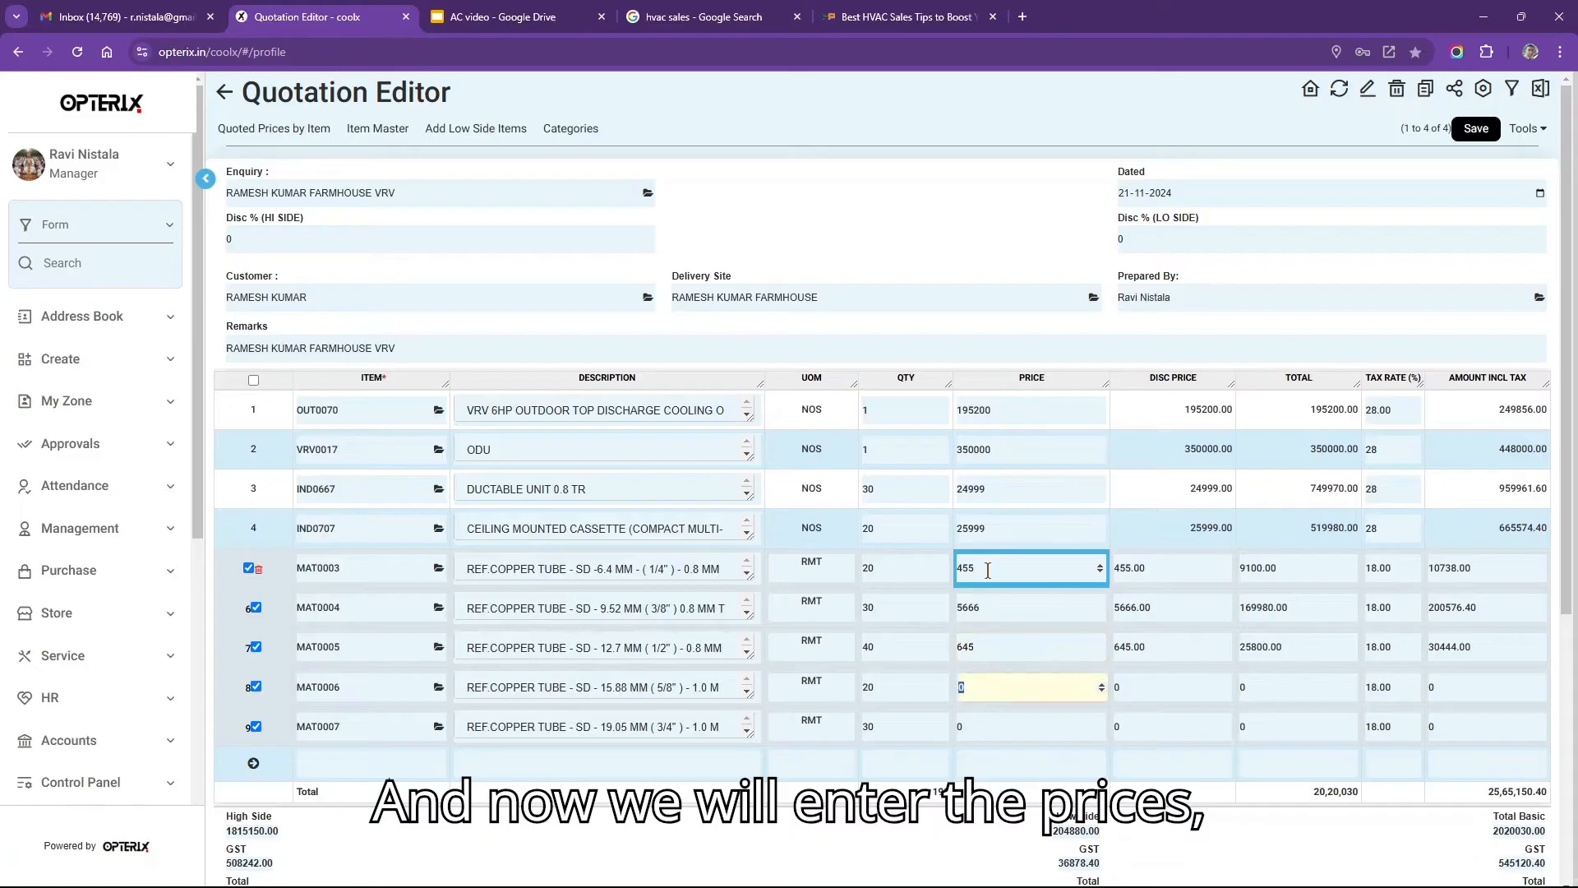
{"action": "left_click", "coordinate": [1012, 600]}
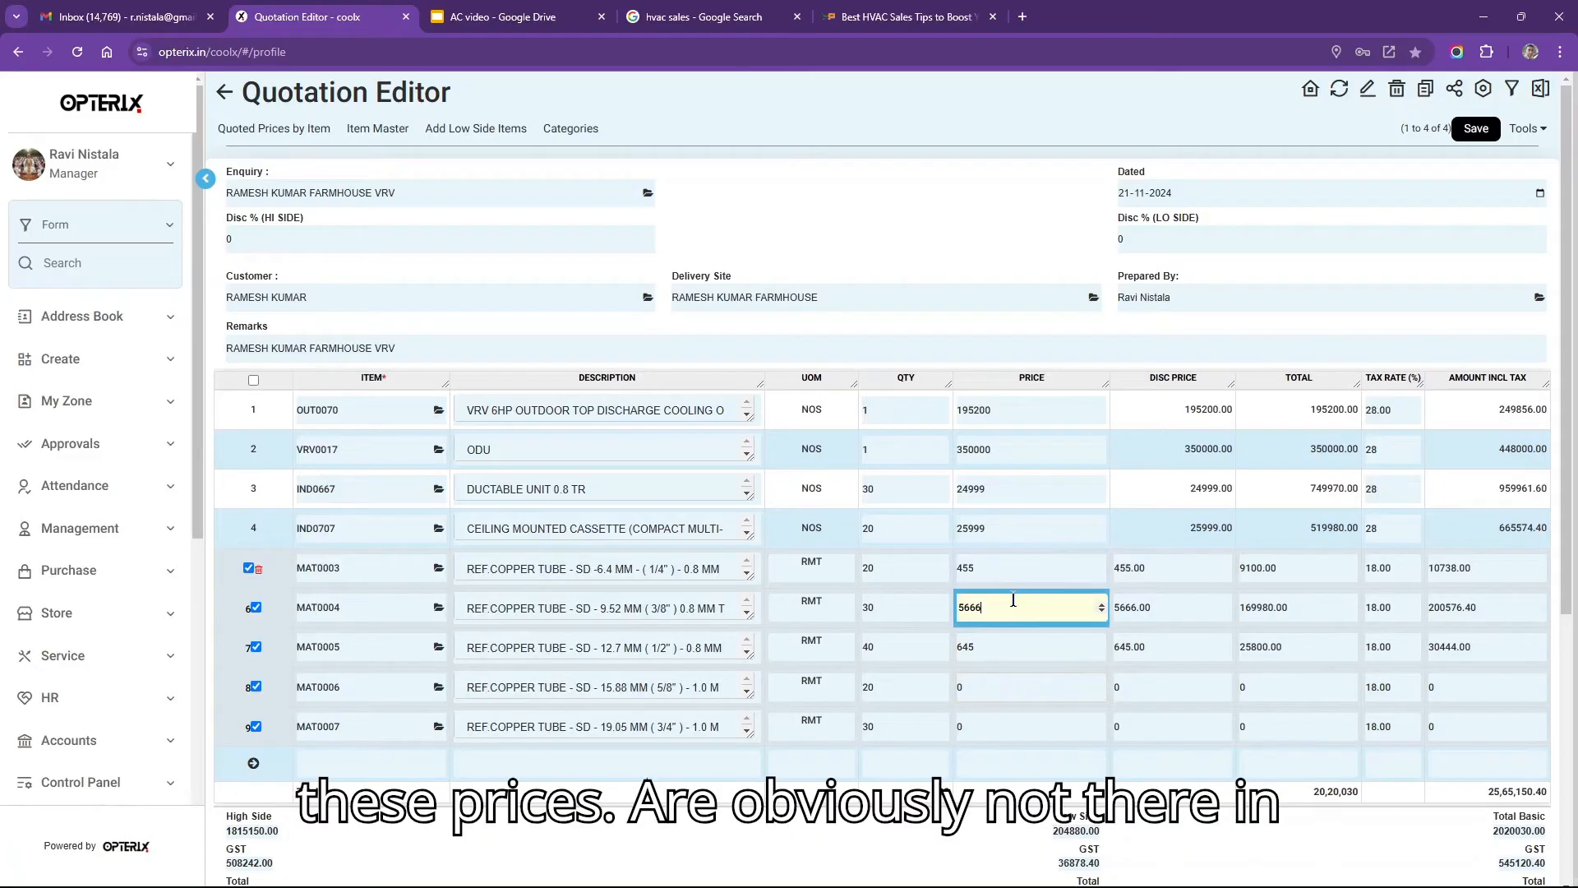
{"action": "key", "text": "BackSpace"}
{"action": "left_click", "coordinate": [1019, 682]}
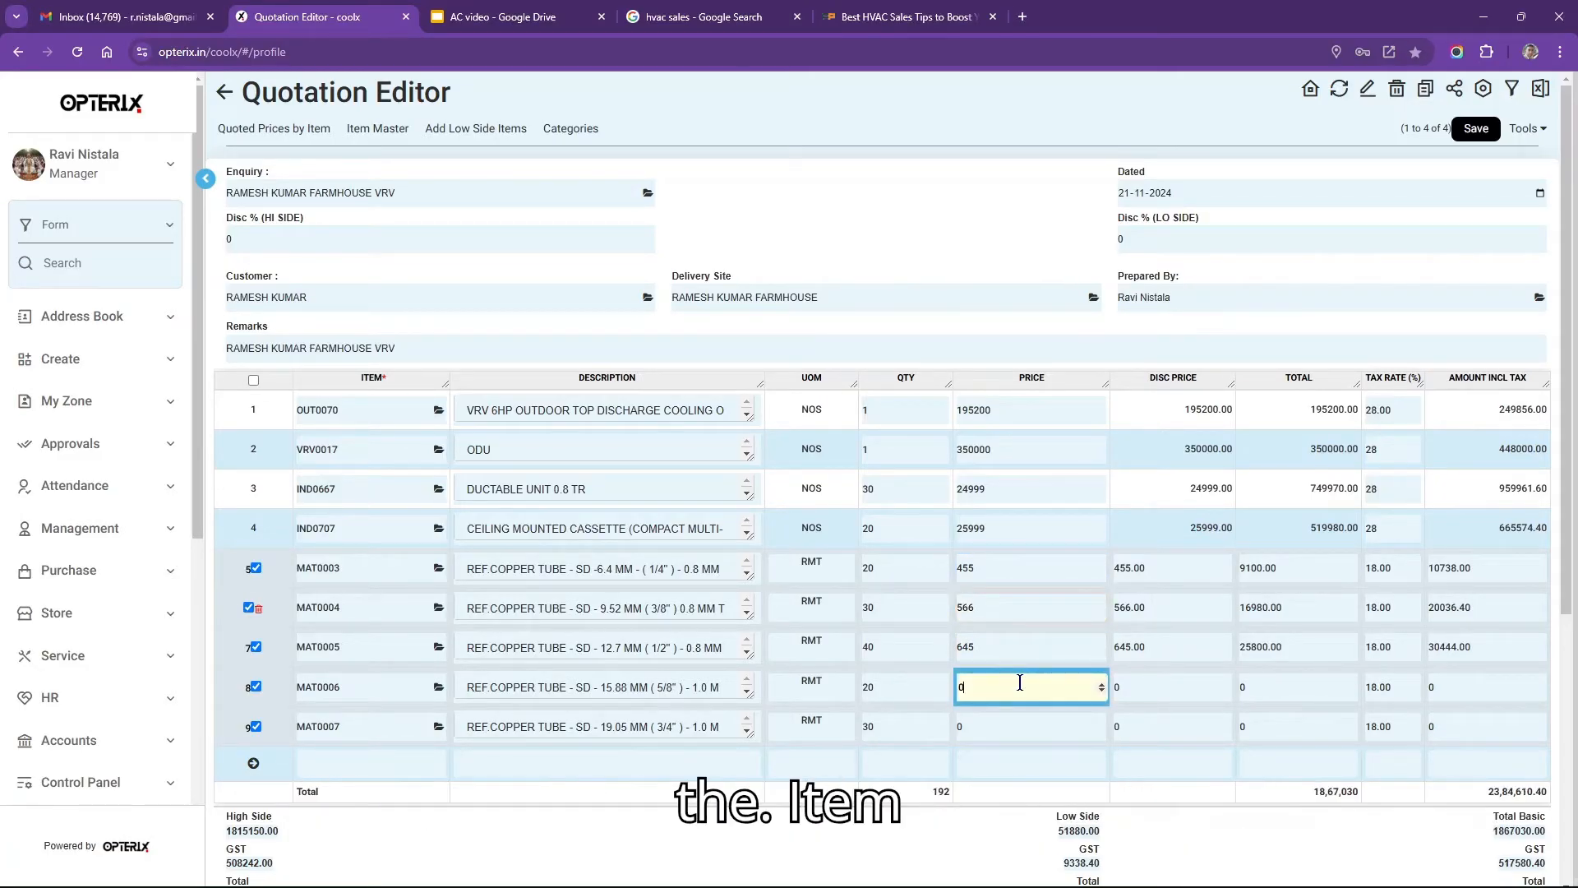
{"action": "type", "text": "768"}
{"action": "key", "text": "Return"}
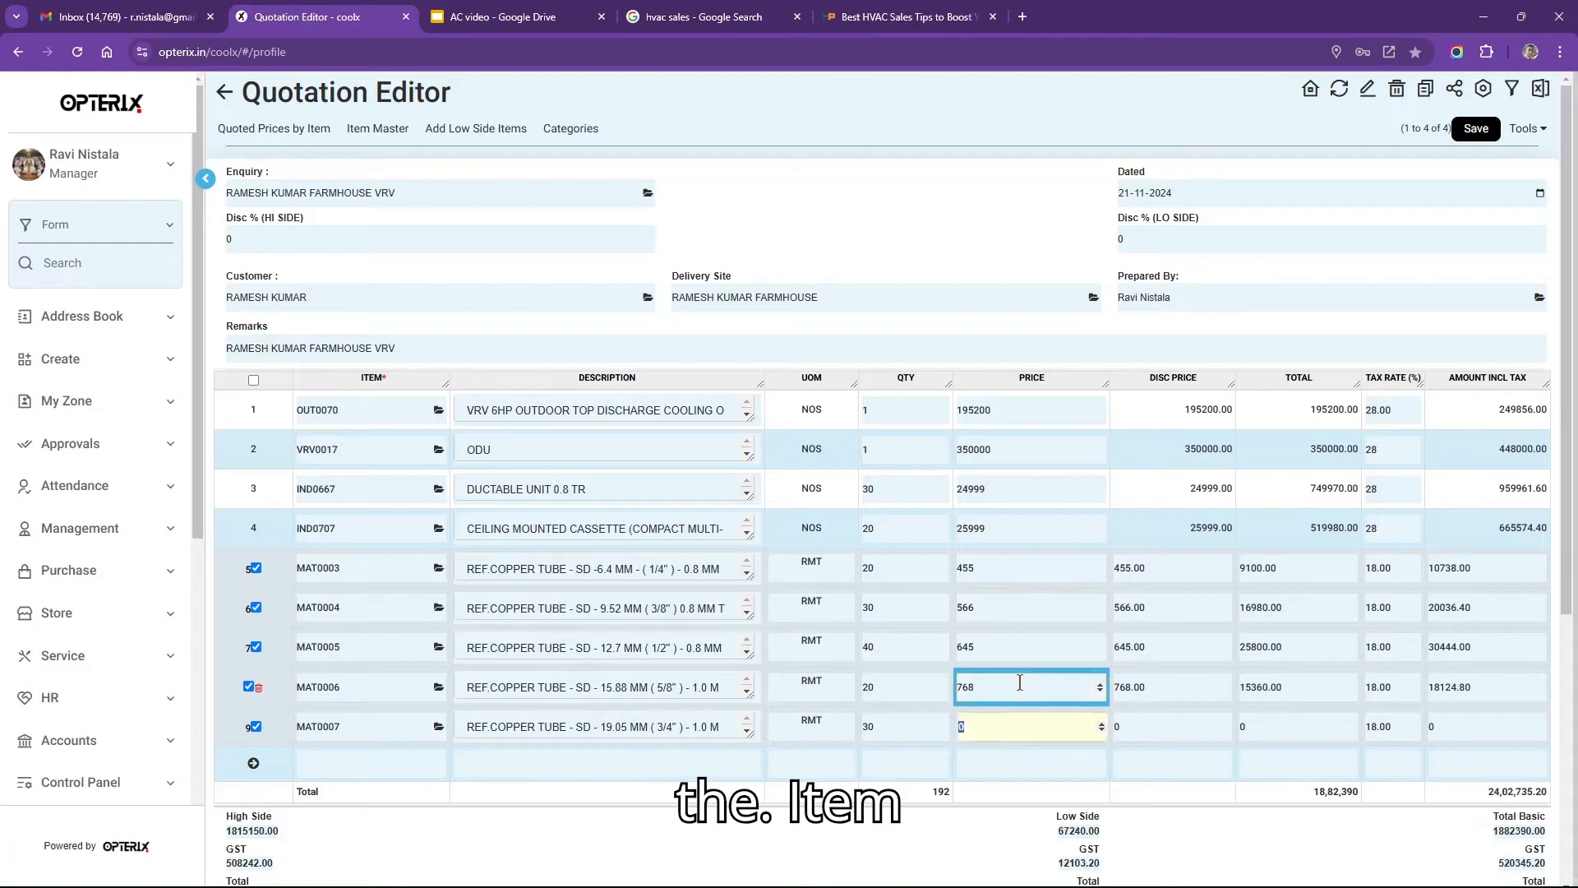
{"action": "type", "text": "877"}
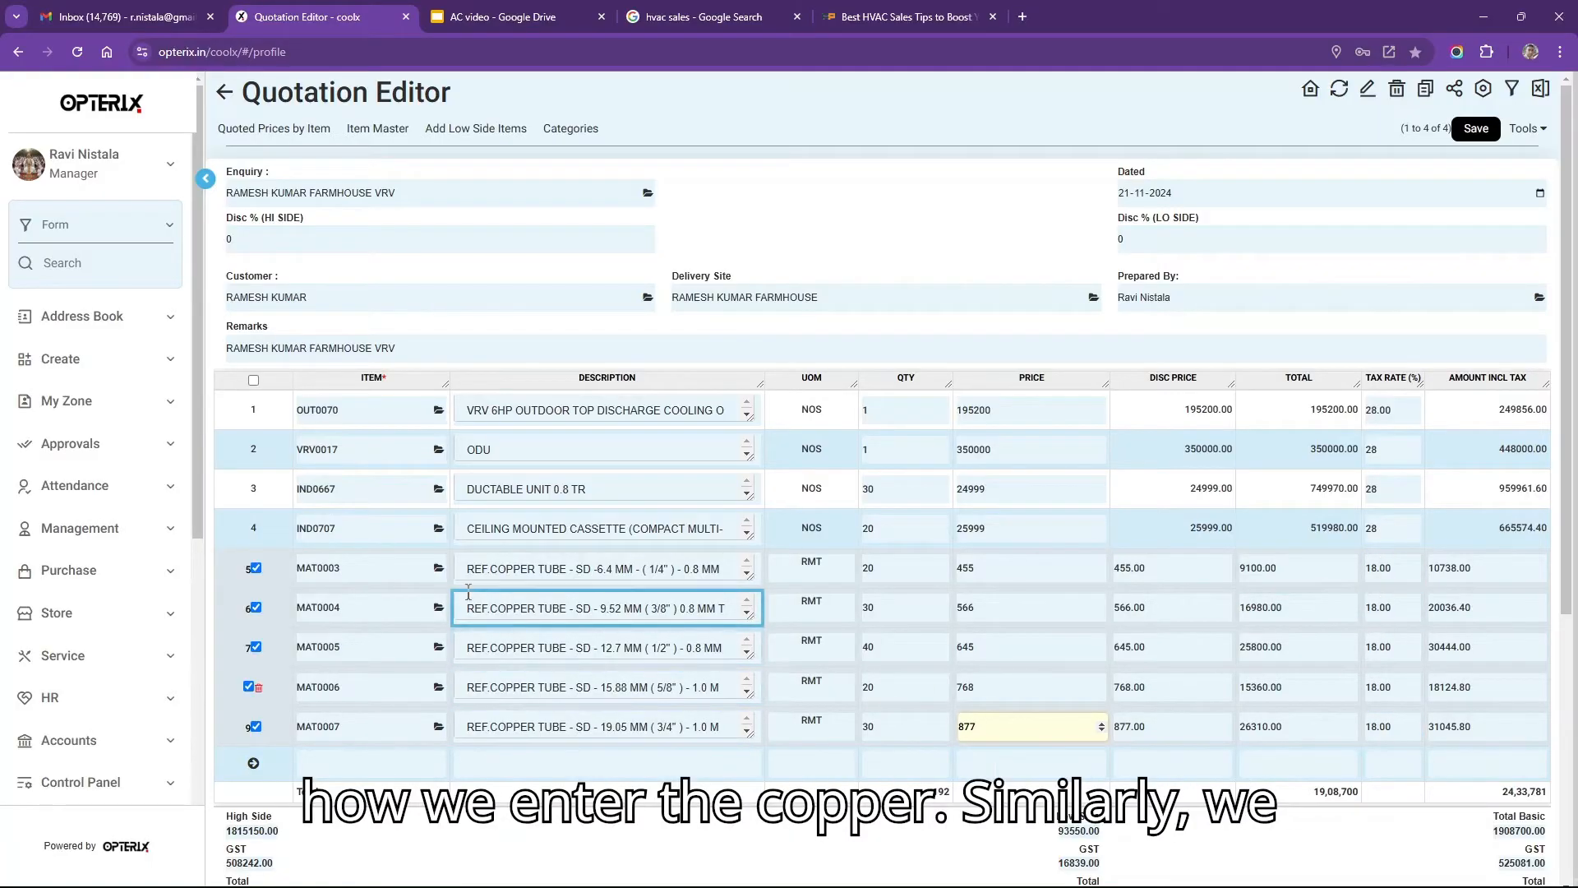
Add the 'drain' search results MAT0607 (PVC) and MAT0608 (CPVC) as new quotation lines.
{"action": "left_click", "coordinate": [415, 757]}
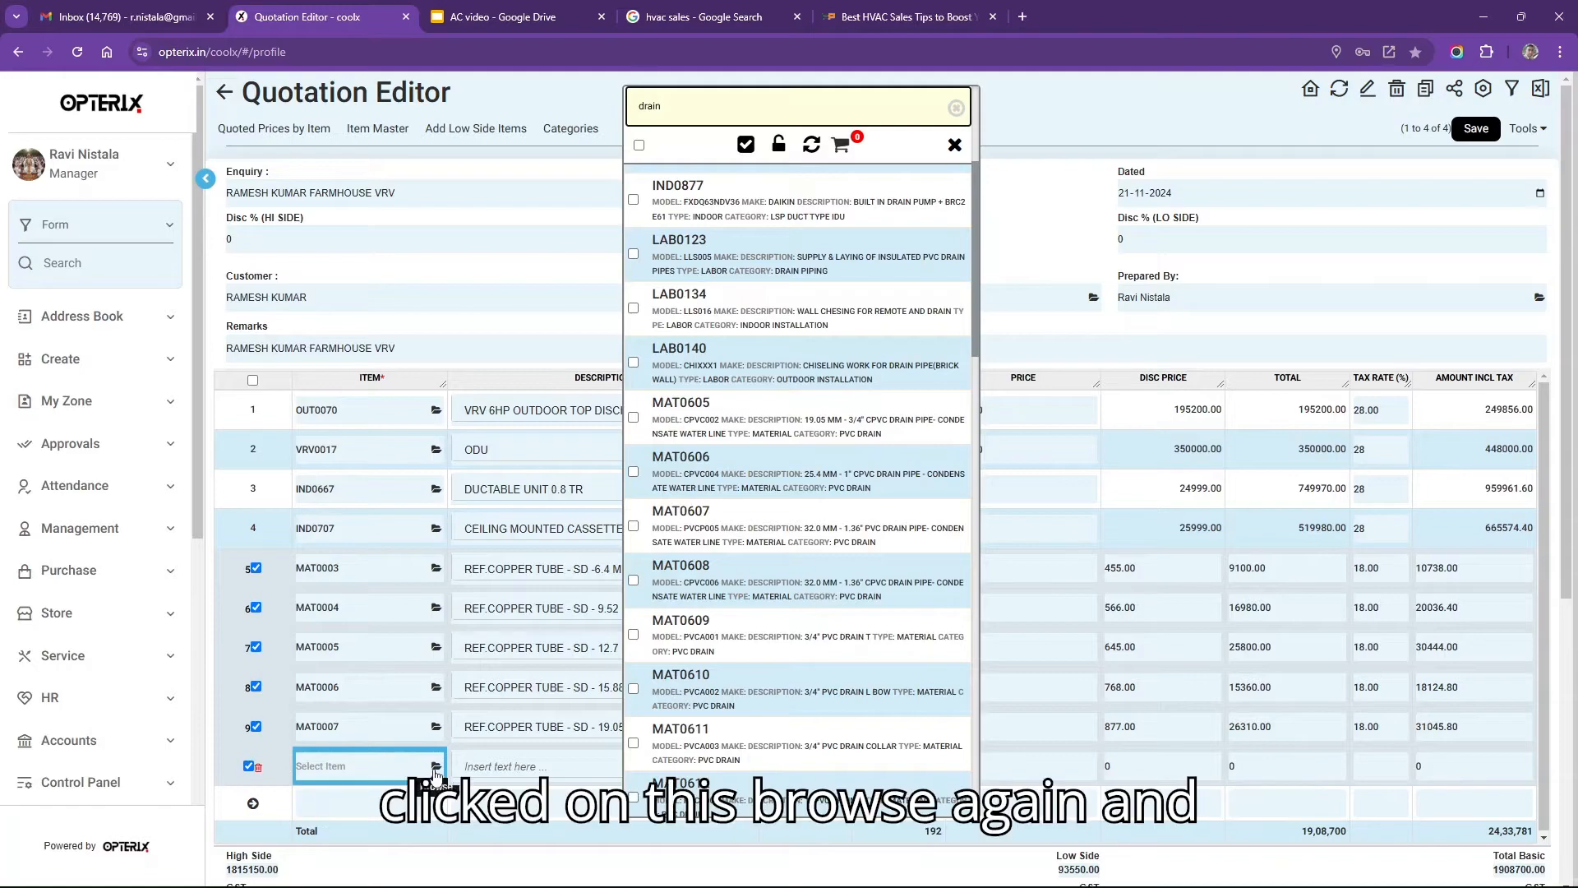
{"action": "double_click", "coordinate": [727, 95]}
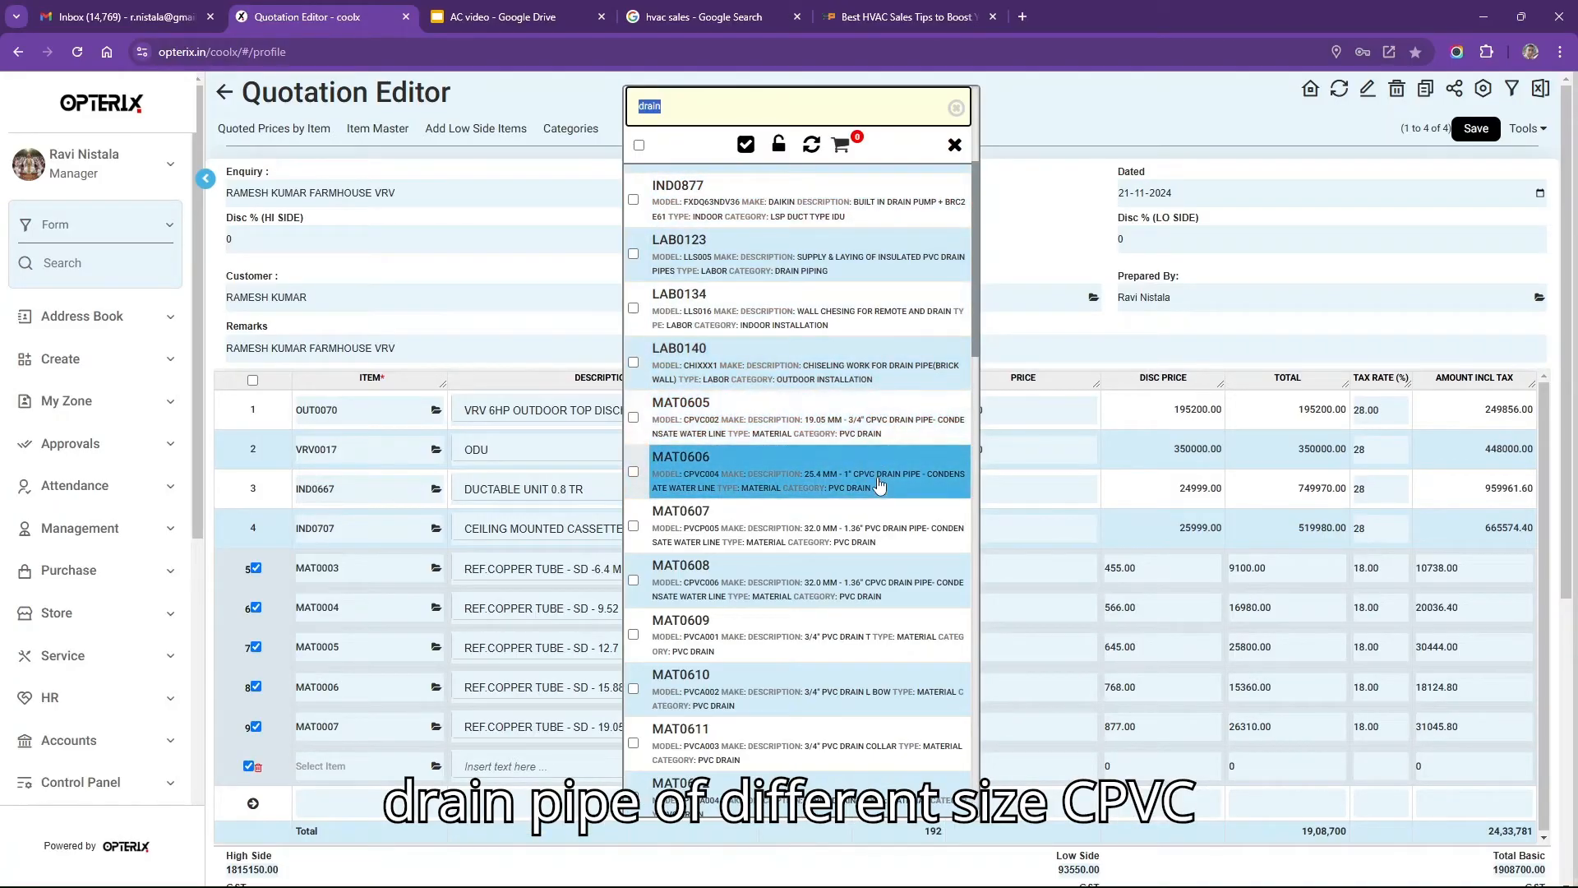
{"action": "left_click", "coordinate": [633, 526]}
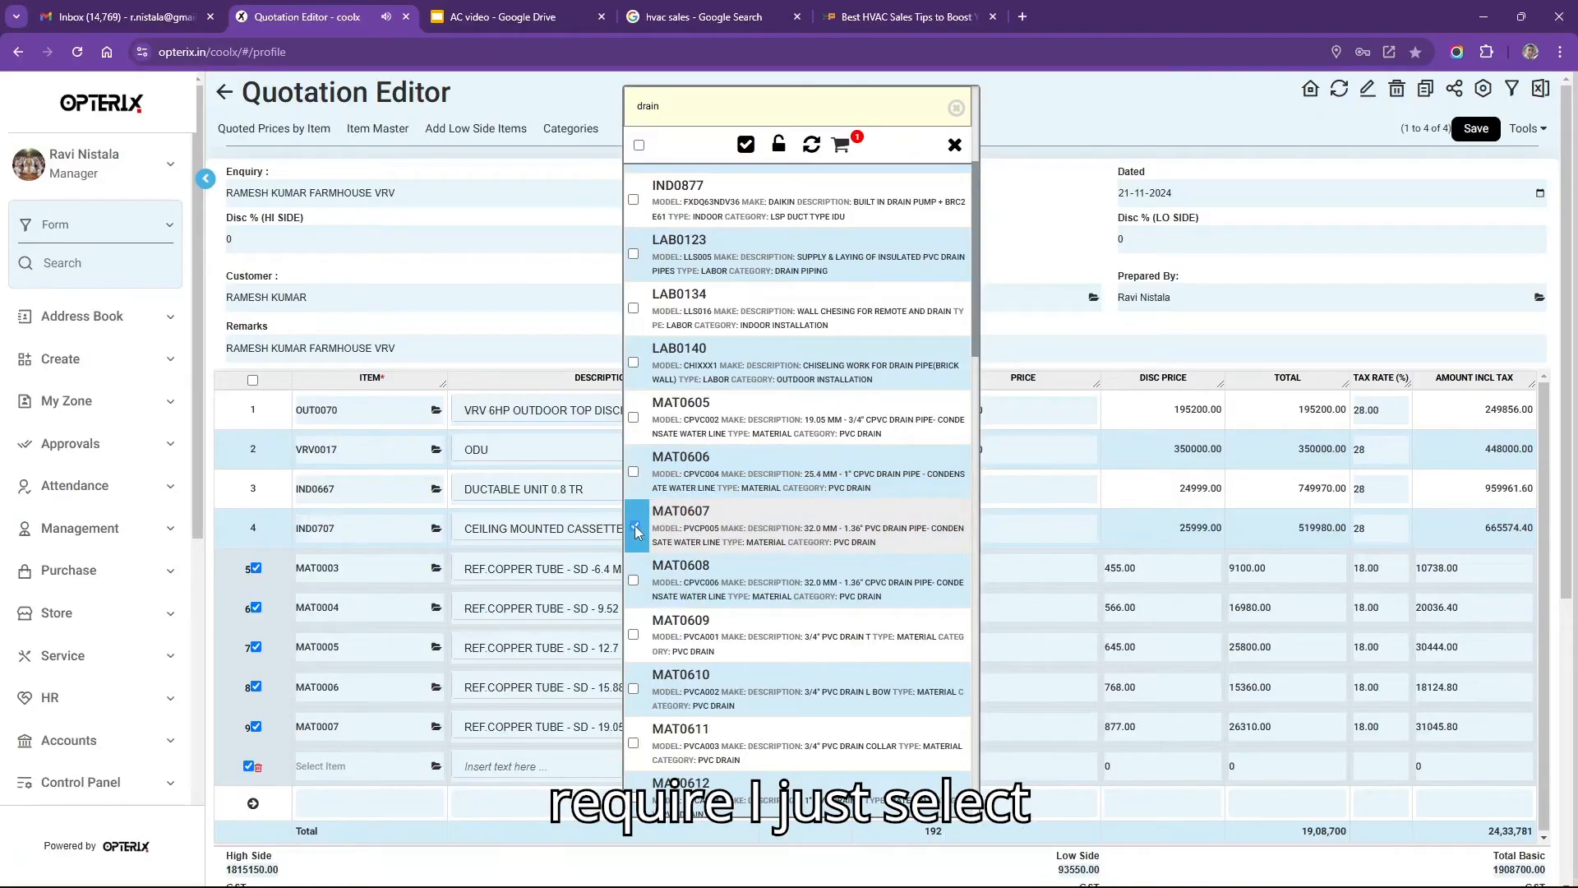
{"action": "left_click", "coordinate": [635, 527]}
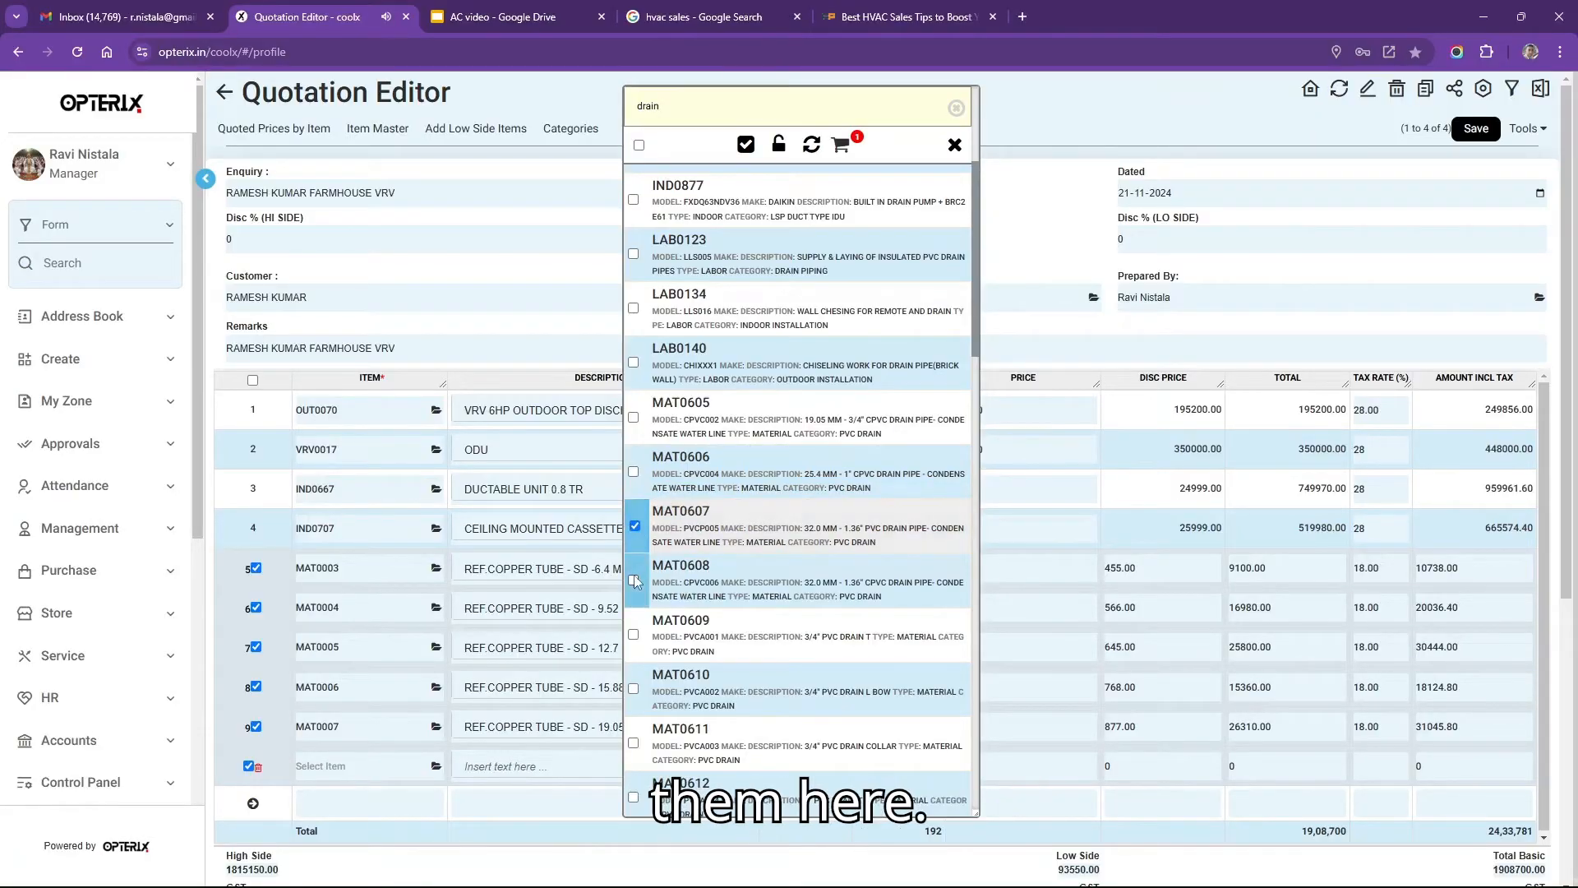
{"action": "left_click", "coordinate": [634, 580]}
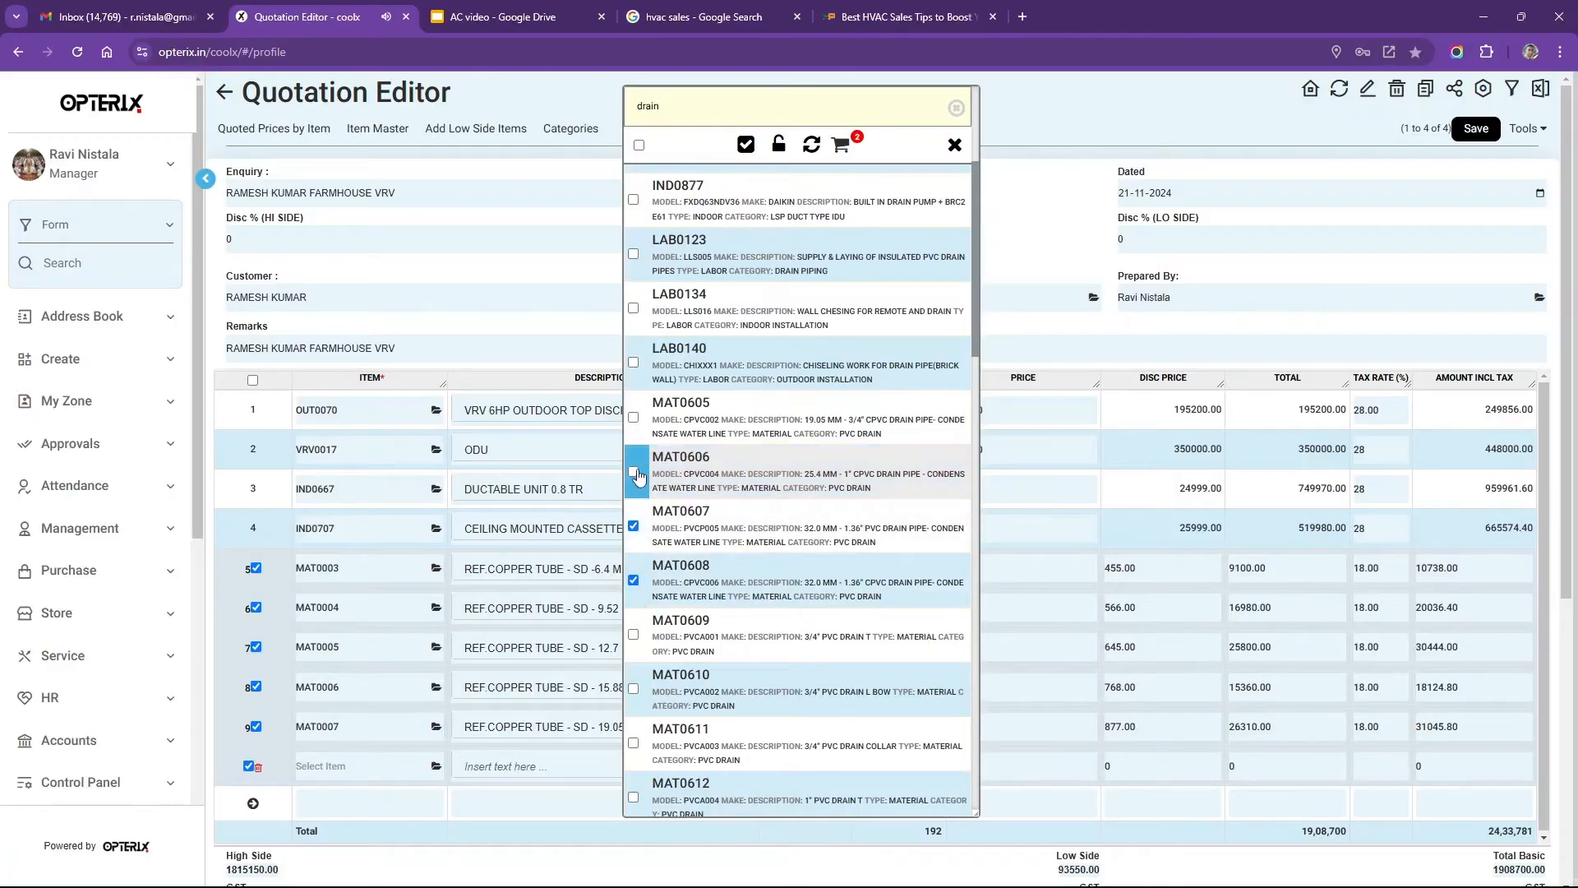
{"action": "left_click", "coordinate": [745, 145]}
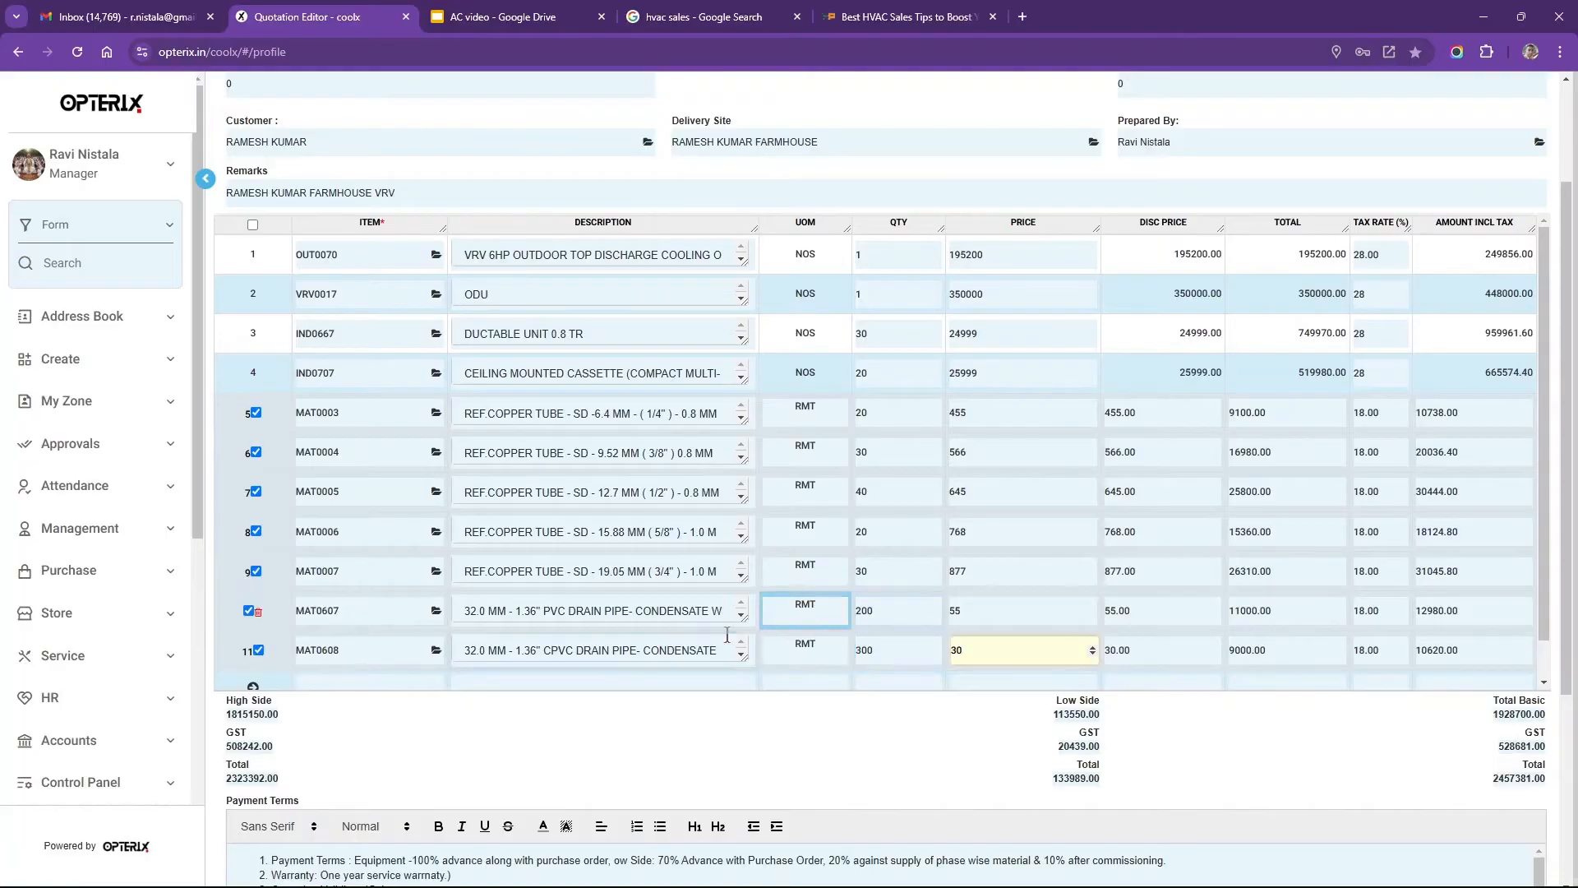
{"action": "left_click", "coordinate": [914, 612]}
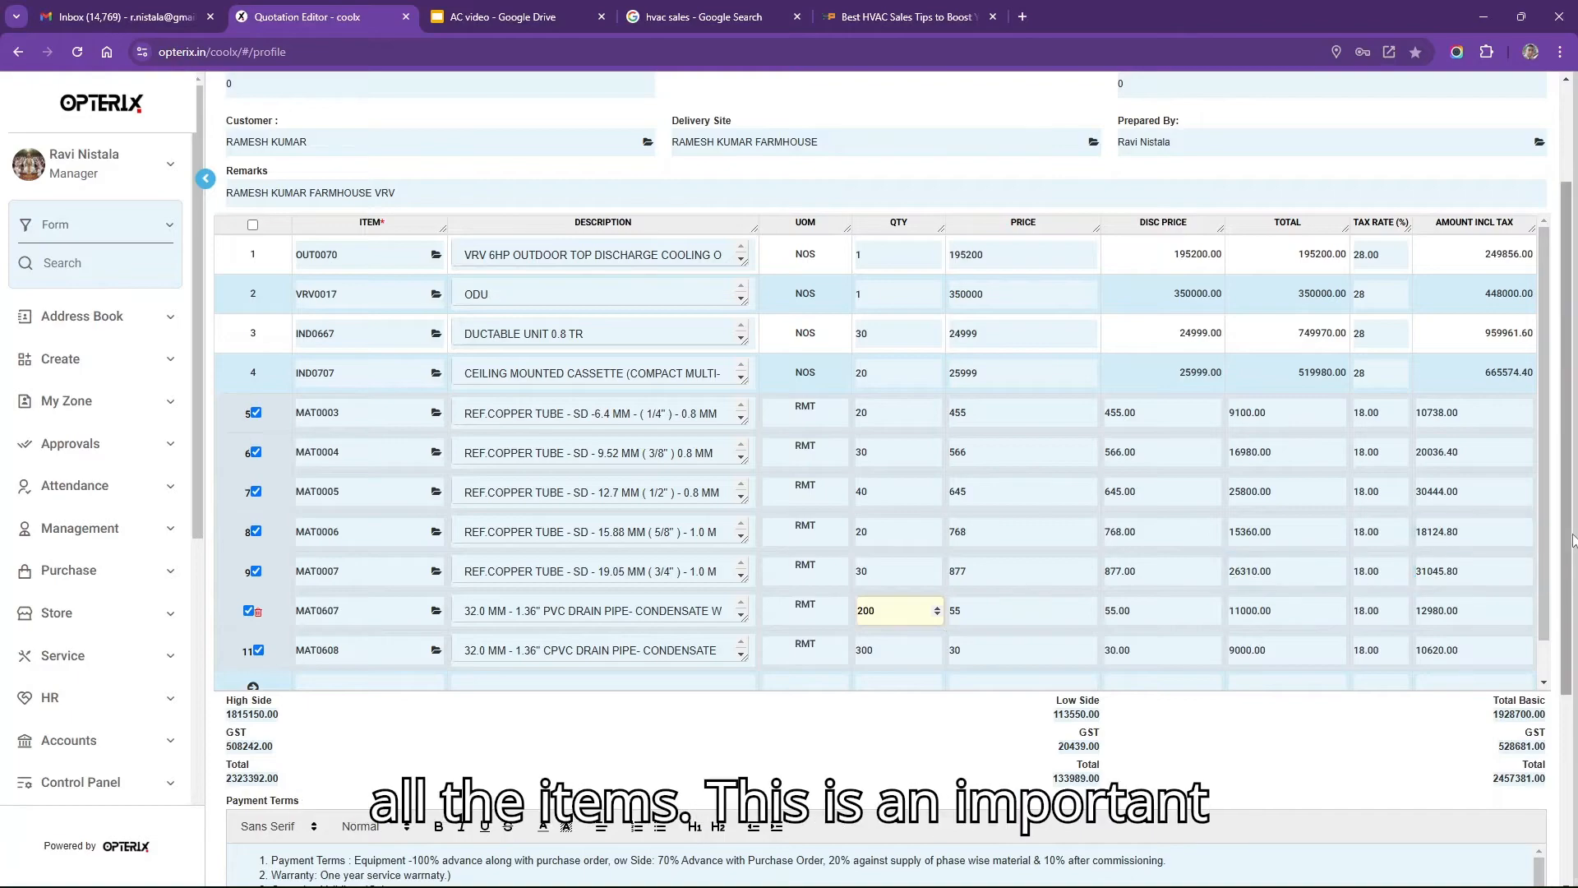
{"action": "left_click_drag", "start_coordinate": [1568, 523], "coordinate": [1574, 421]}
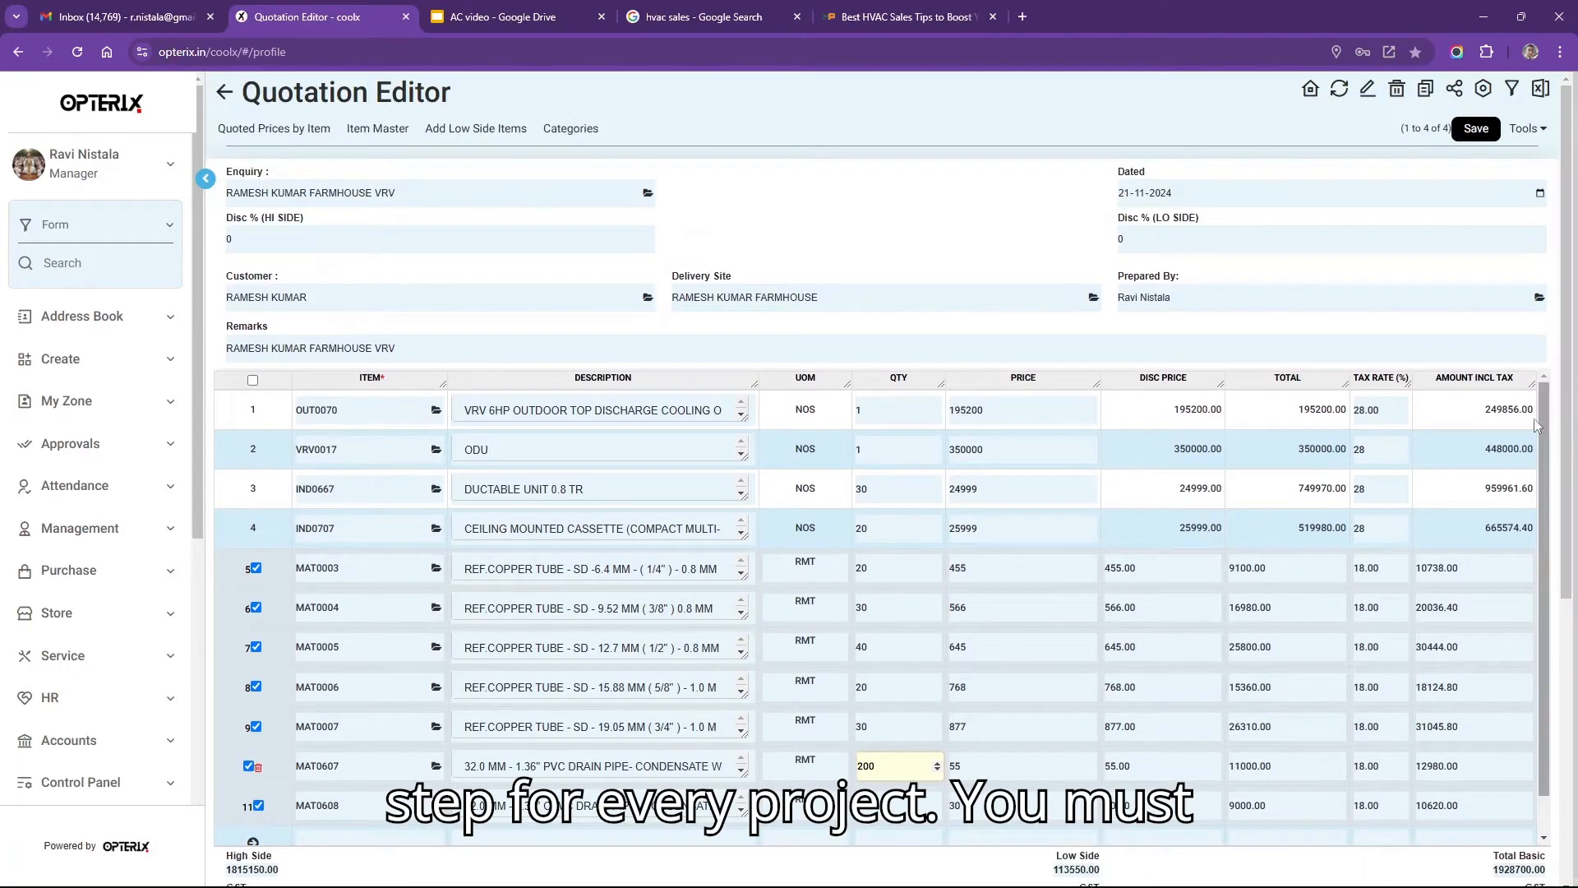
{"action": "left_click", "coordinate": [1068, 530]}
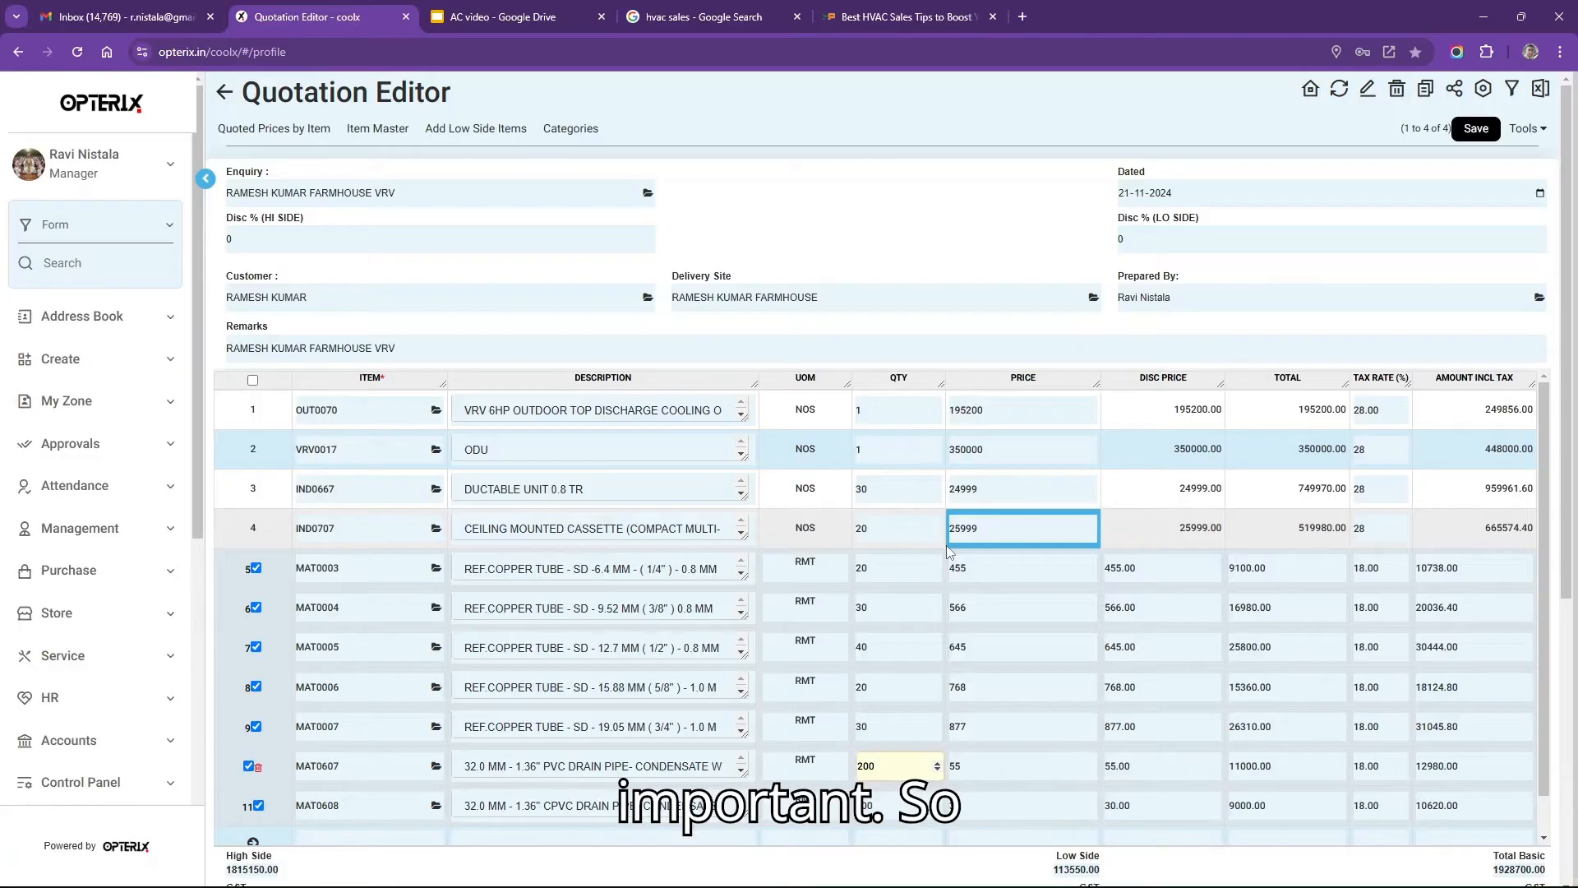
Save the quotation and return to the Quotations list, where it shows as Draft at 2457381.
{"action": "left_click", "coordinate": [1473, 130]}
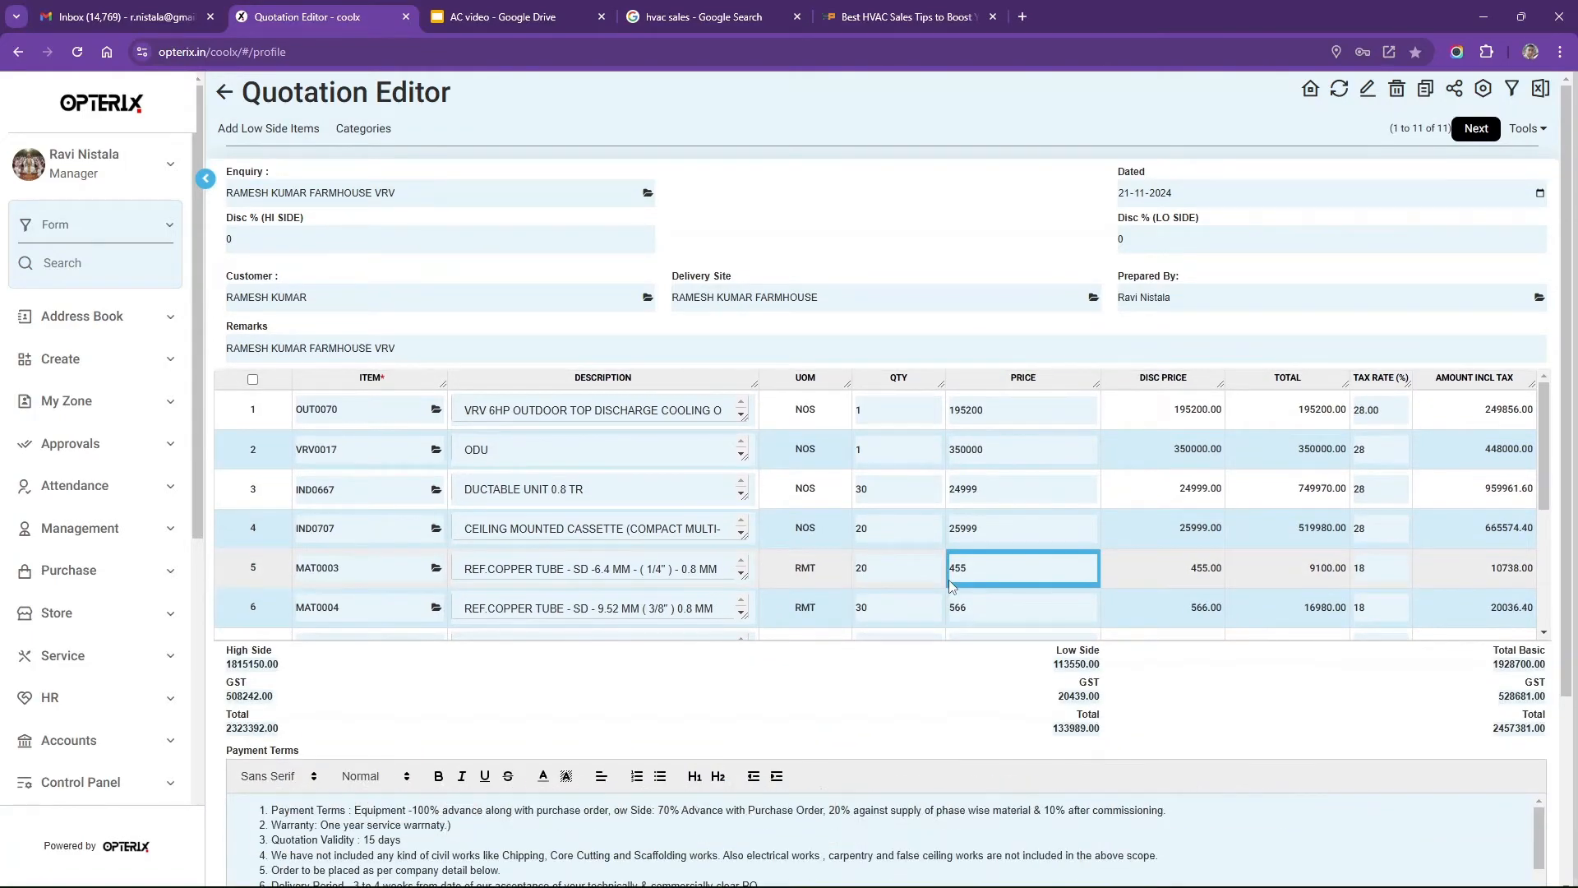
{"action": "left_click", "coordinate": [1471, 129]}
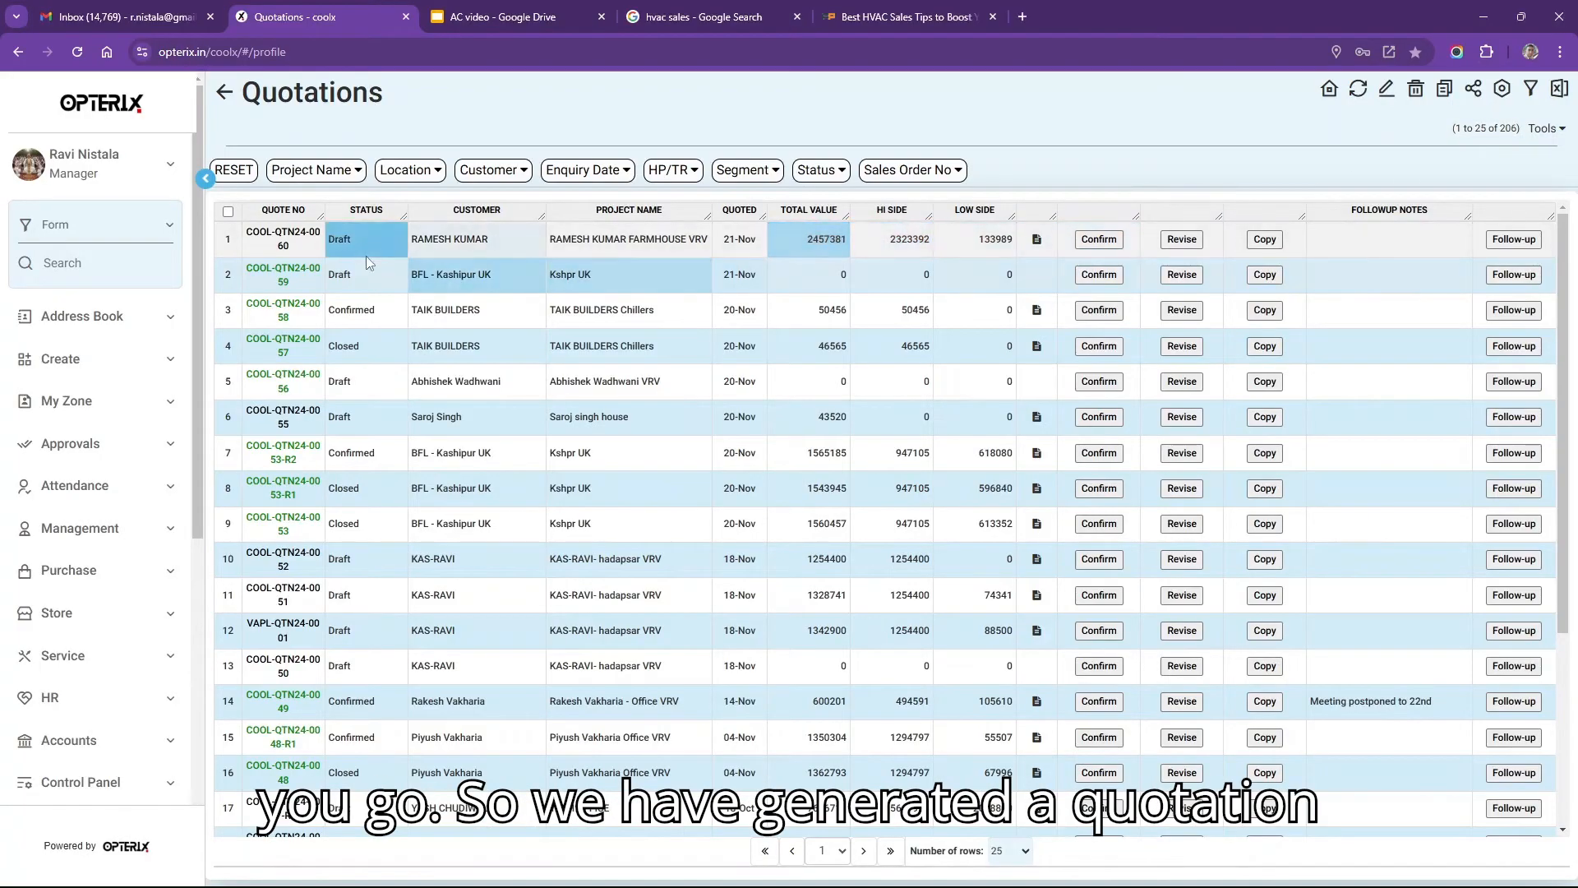
Open printable quotation COOL-QTN24-0060 and highlight its high side and low side section headings.
{"action": "left_click", "coordinate": [1036, 241]}
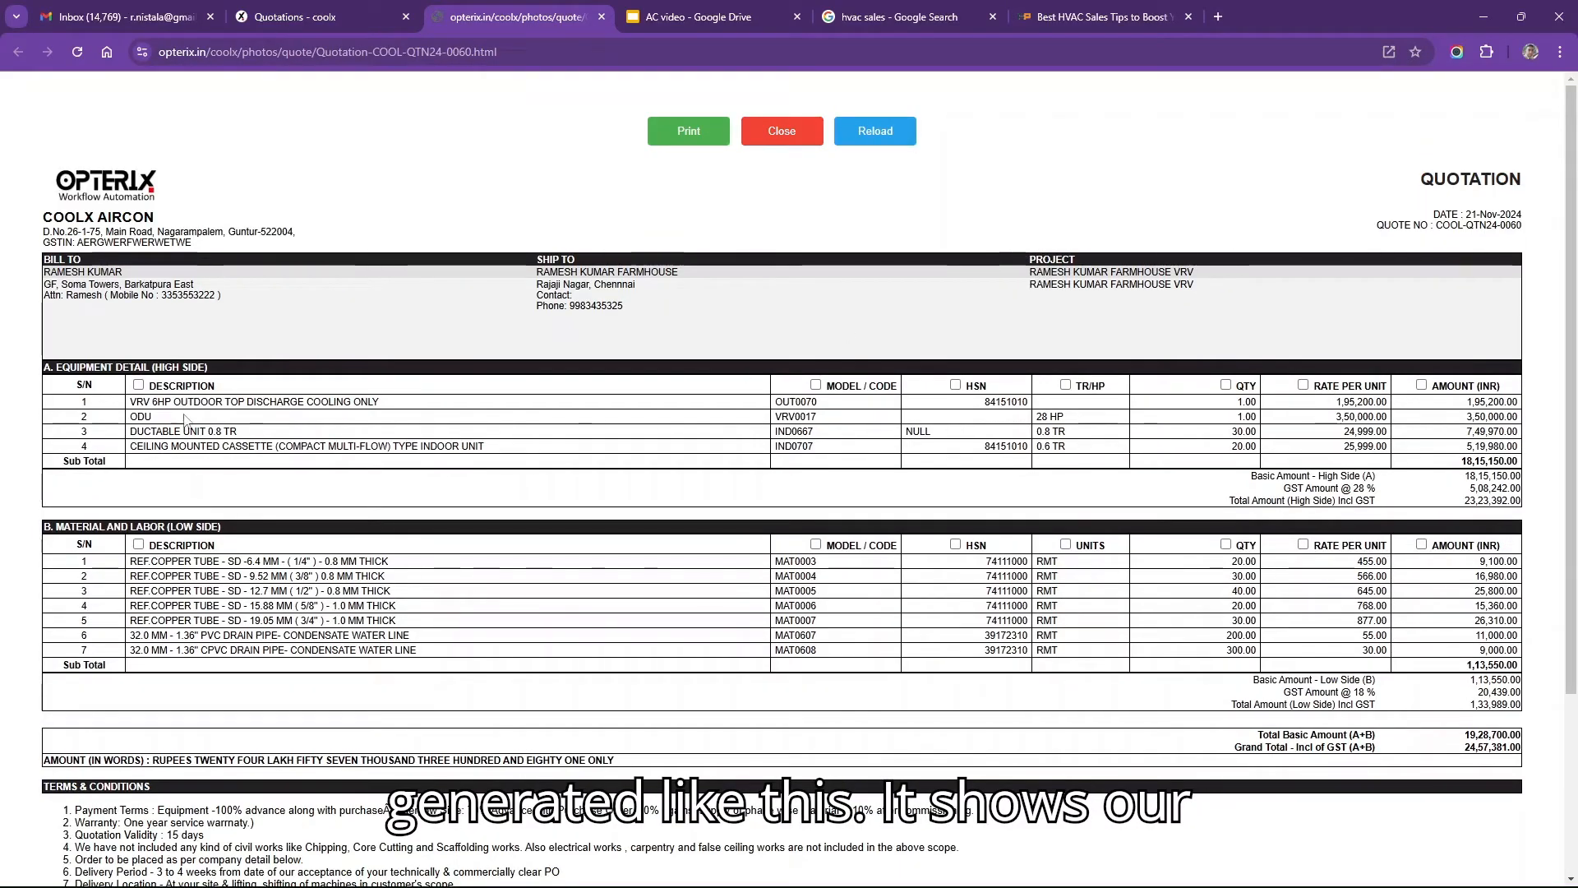
{"action": "left_click_drag", "start_coordinate": [71, 369], "coordinate": [244, 370]}
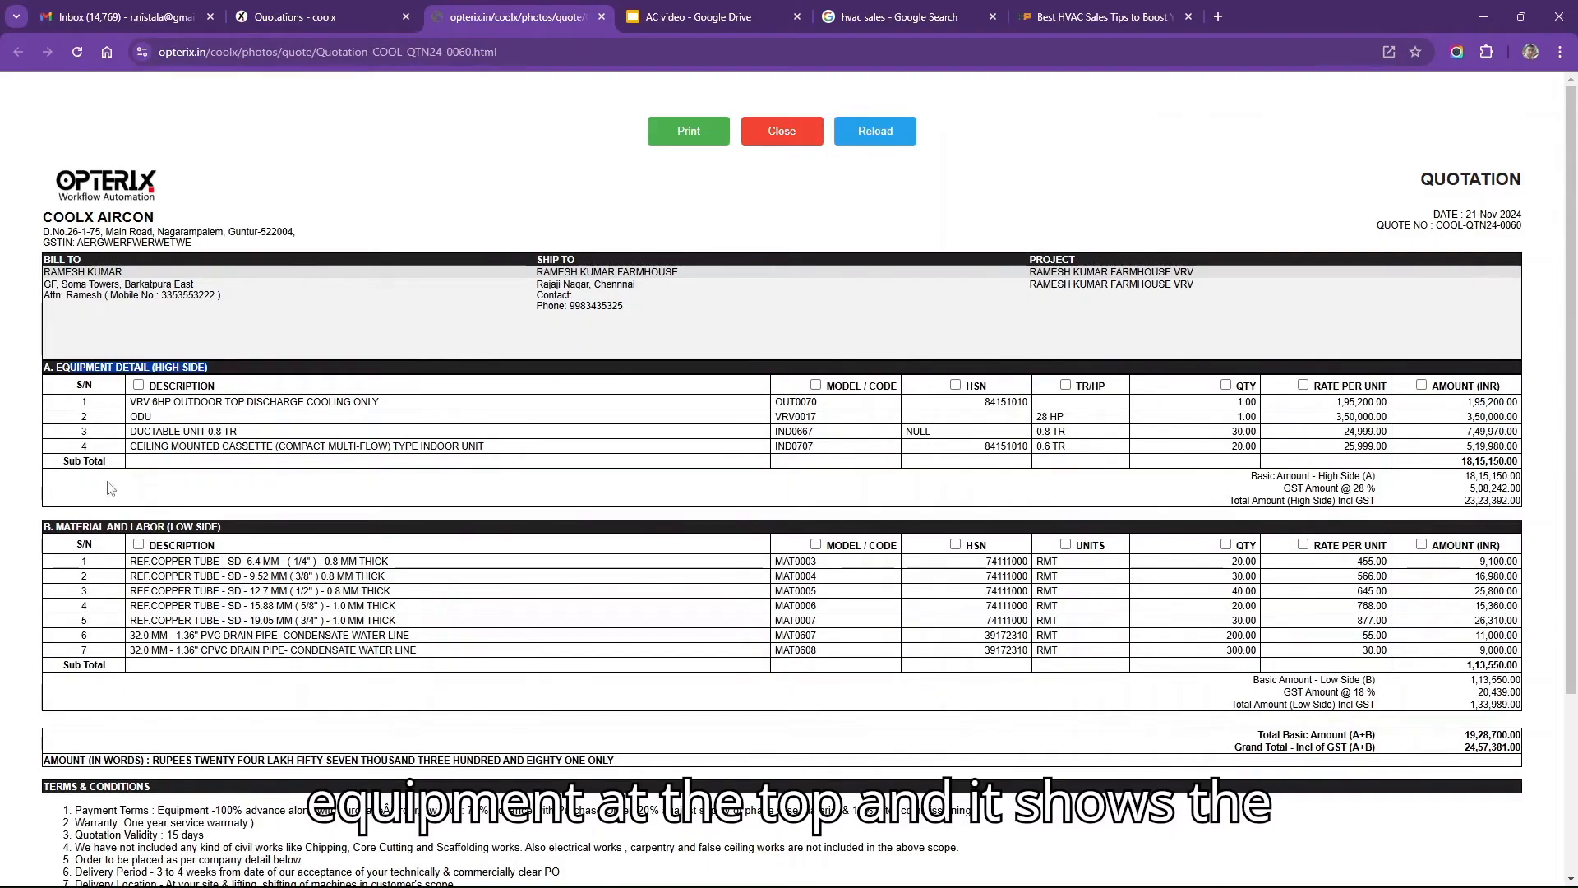
{"action": "left_click_drag", "start_coordinate": [54, 527], "coordinate": [342, 531]}
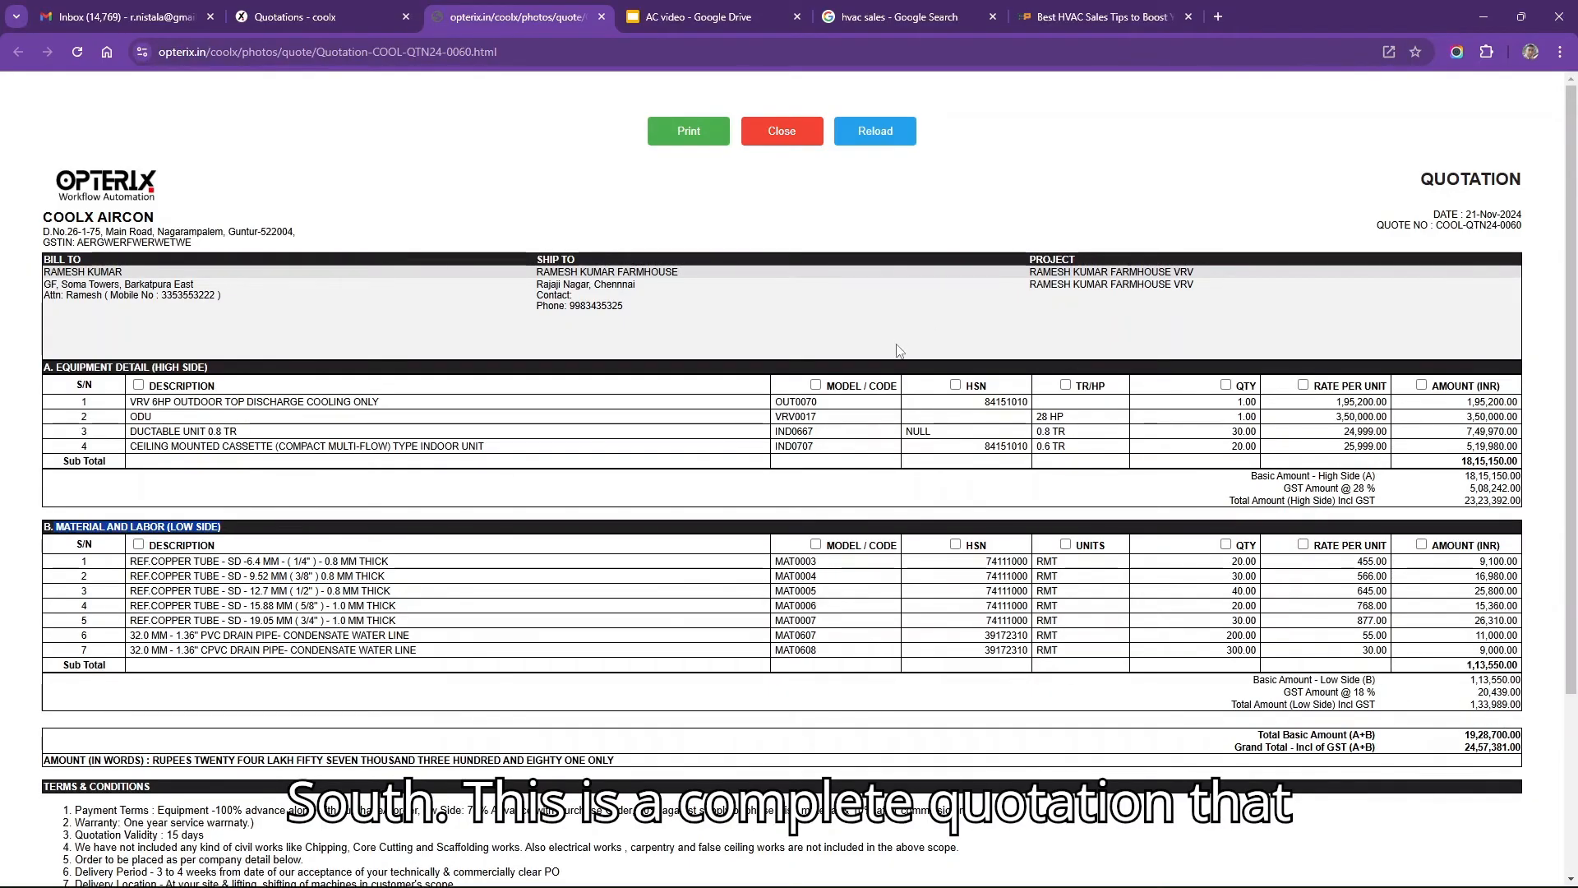
Open the print preview of the quotation and scroll through its two pages.
{"action": "left_click", "coordinate": [687, 134]}
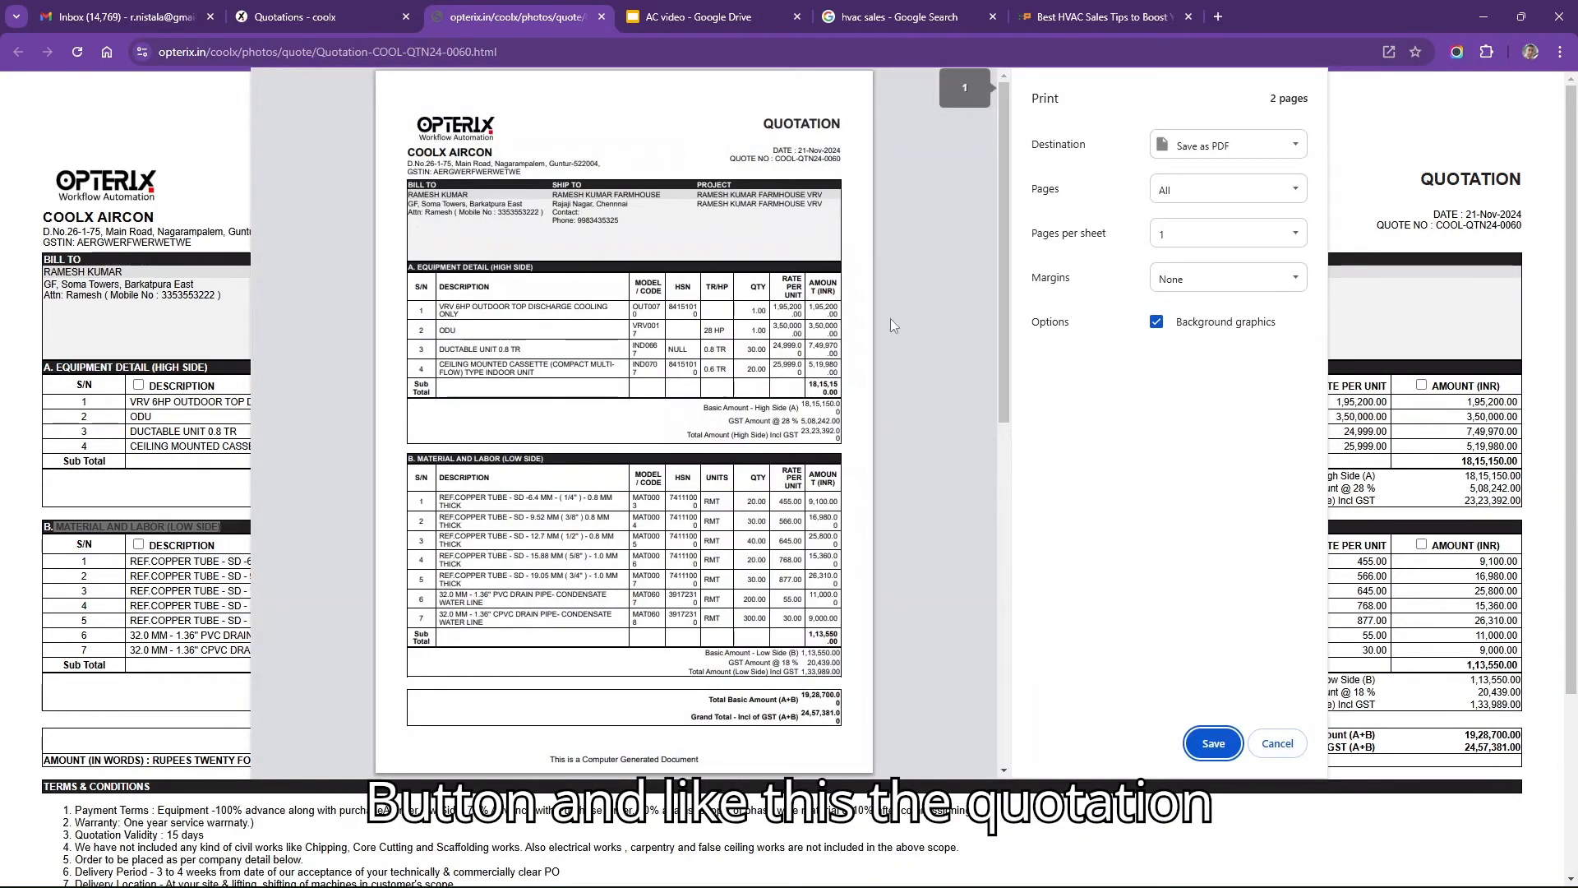
{"action": "left_click_drag", "start_coordinate": [1001, 304], "coordinate": [934, 422]}
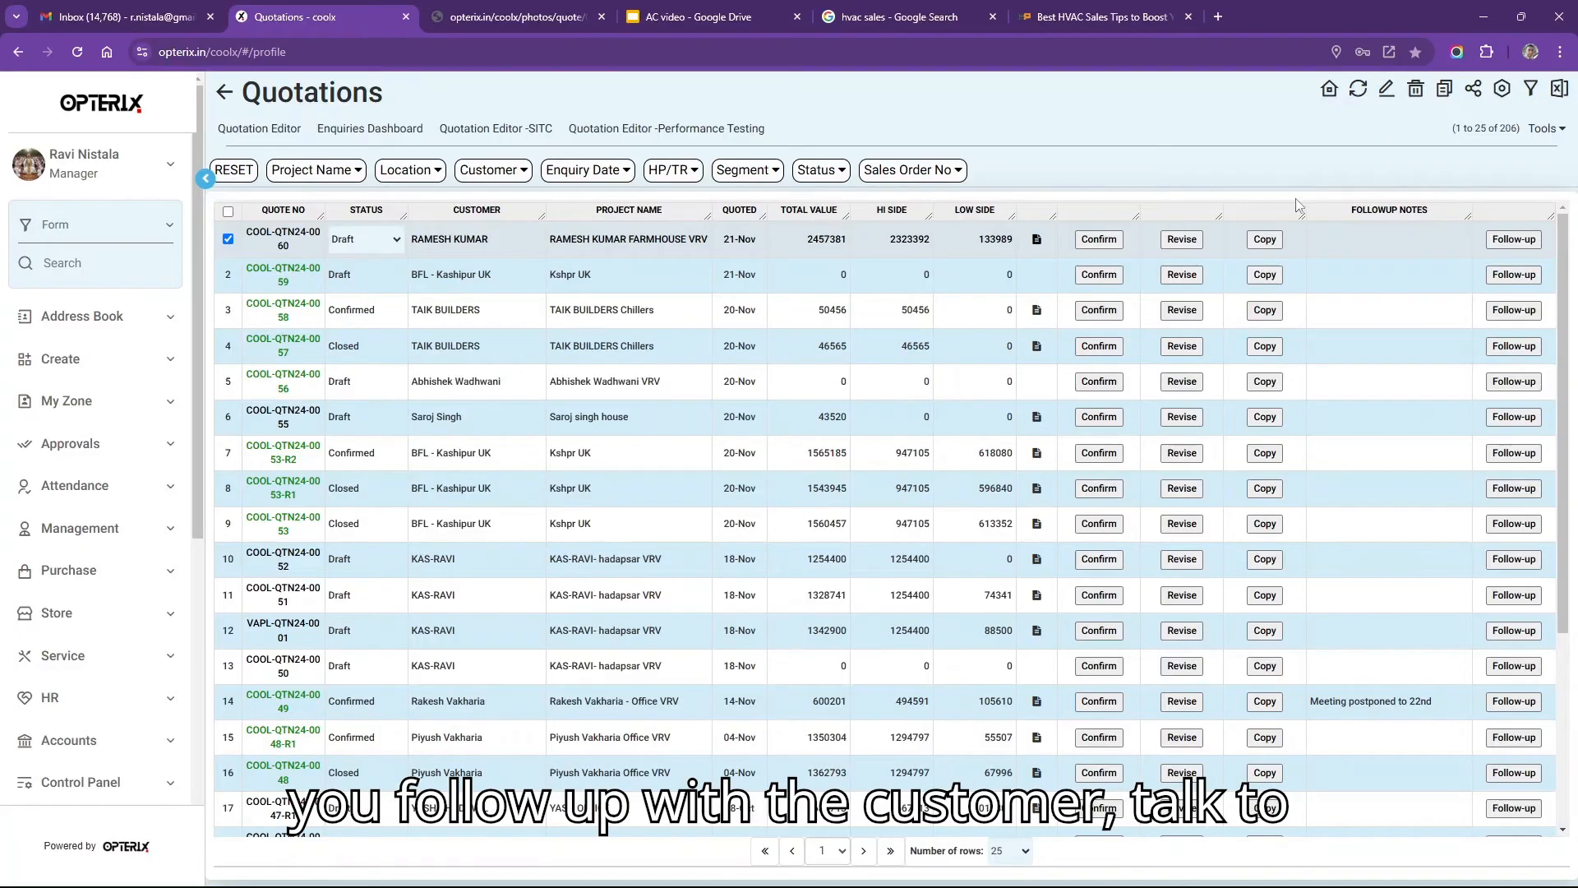
Log follow-up note 'Called meeting tomorrow evening. PO will be released.' dated 22-11-2024.
{"action": "left_click", "coordinate": [1331, 234]}
{"action": "left_click", "coordinate": [1496, 239]}
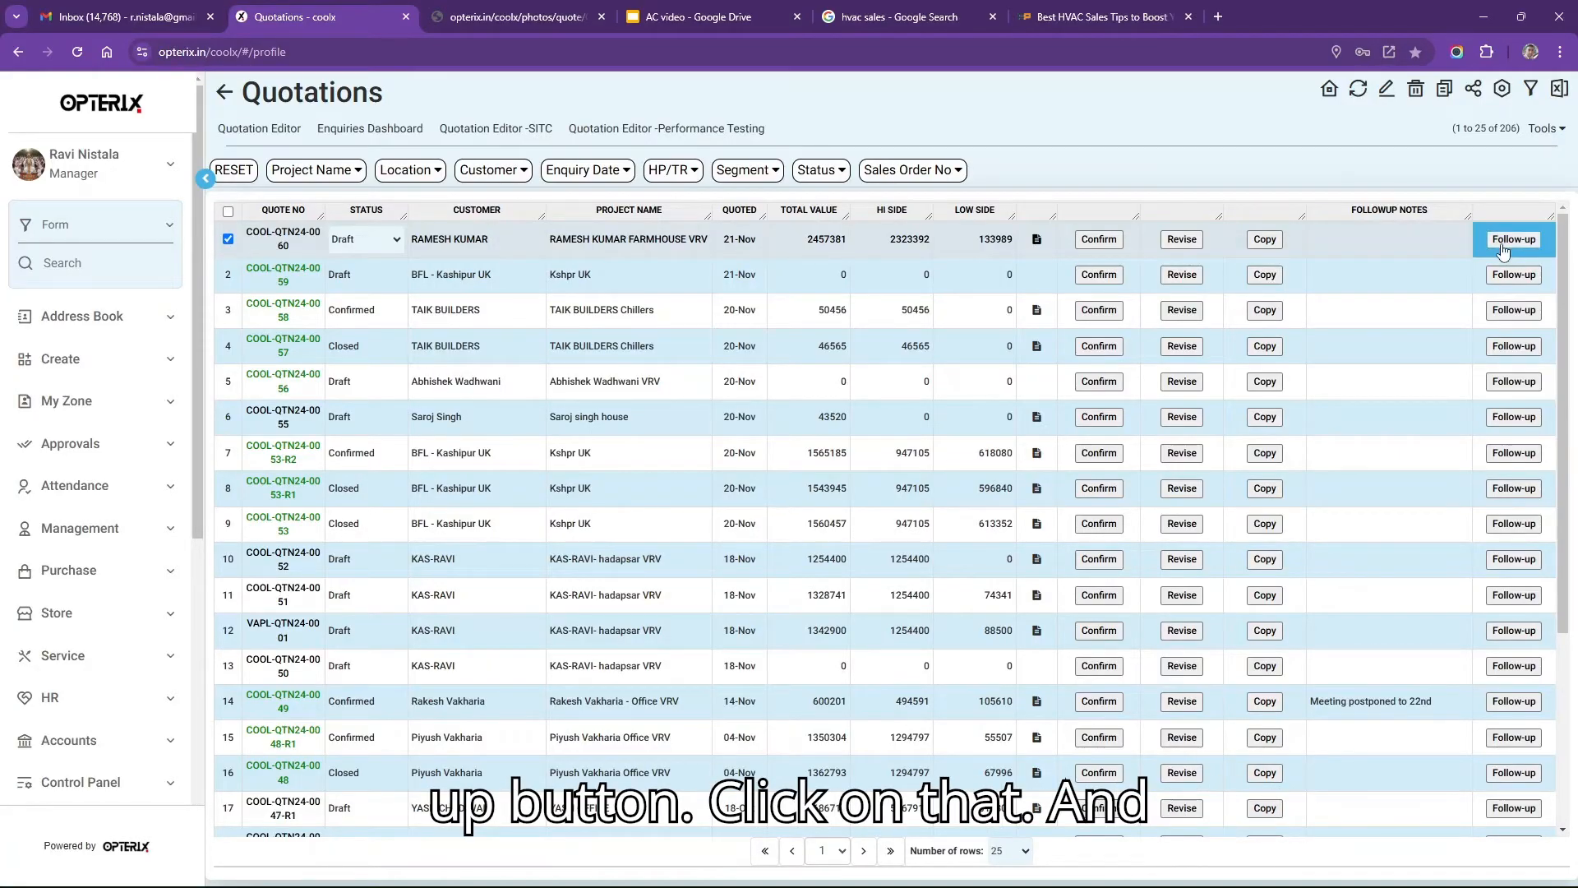
{"action": "left_click", "coordinate": [1503, 248]}
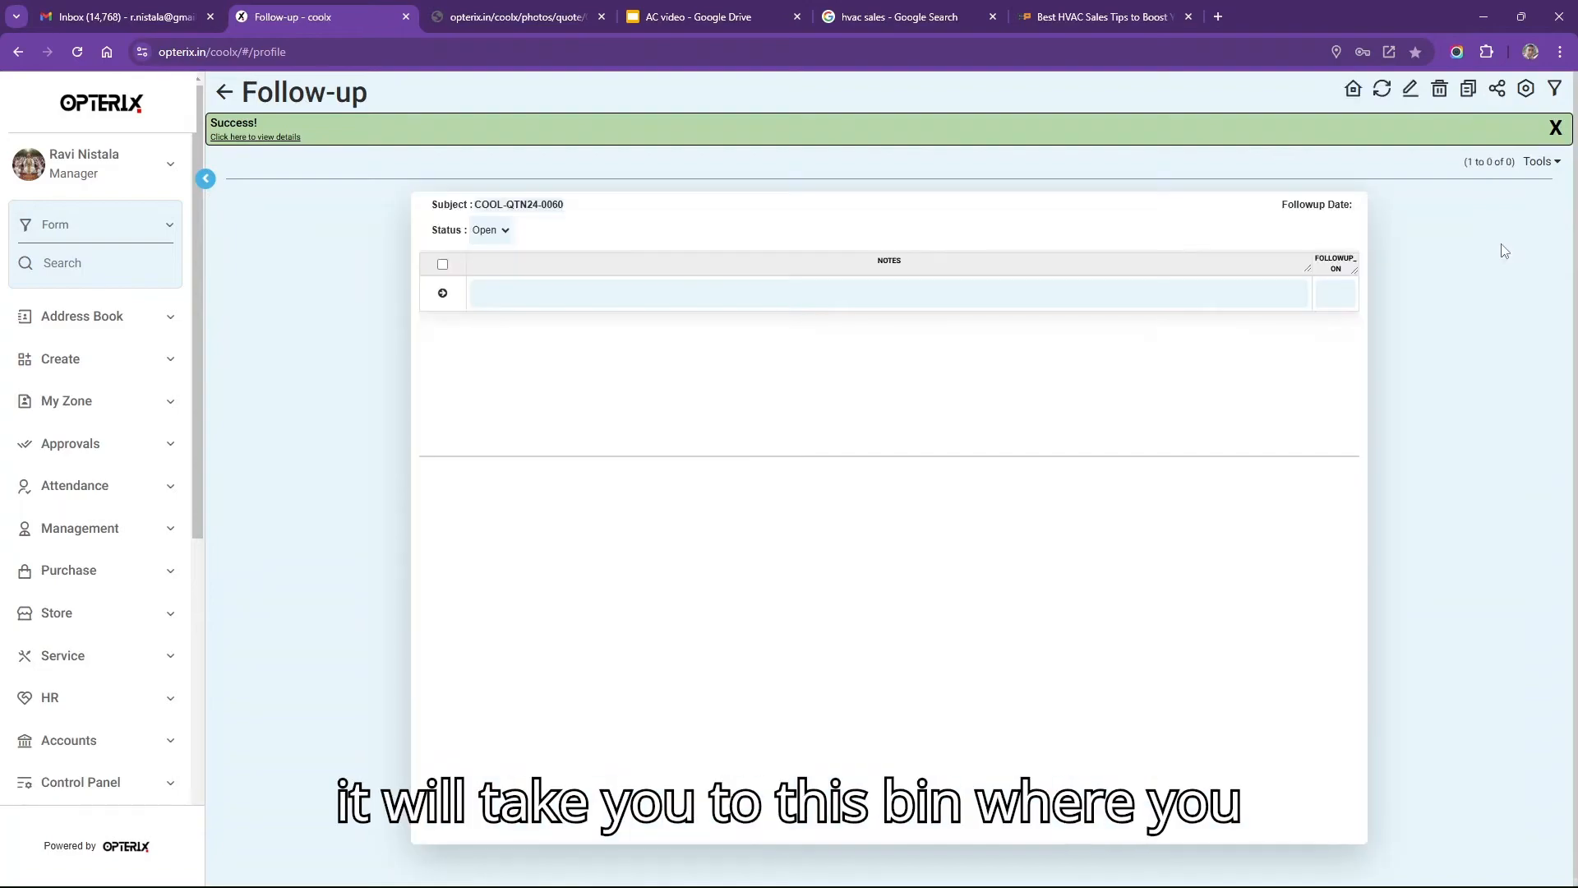
{"action": "left_click", "coordinate": [722, 292]}
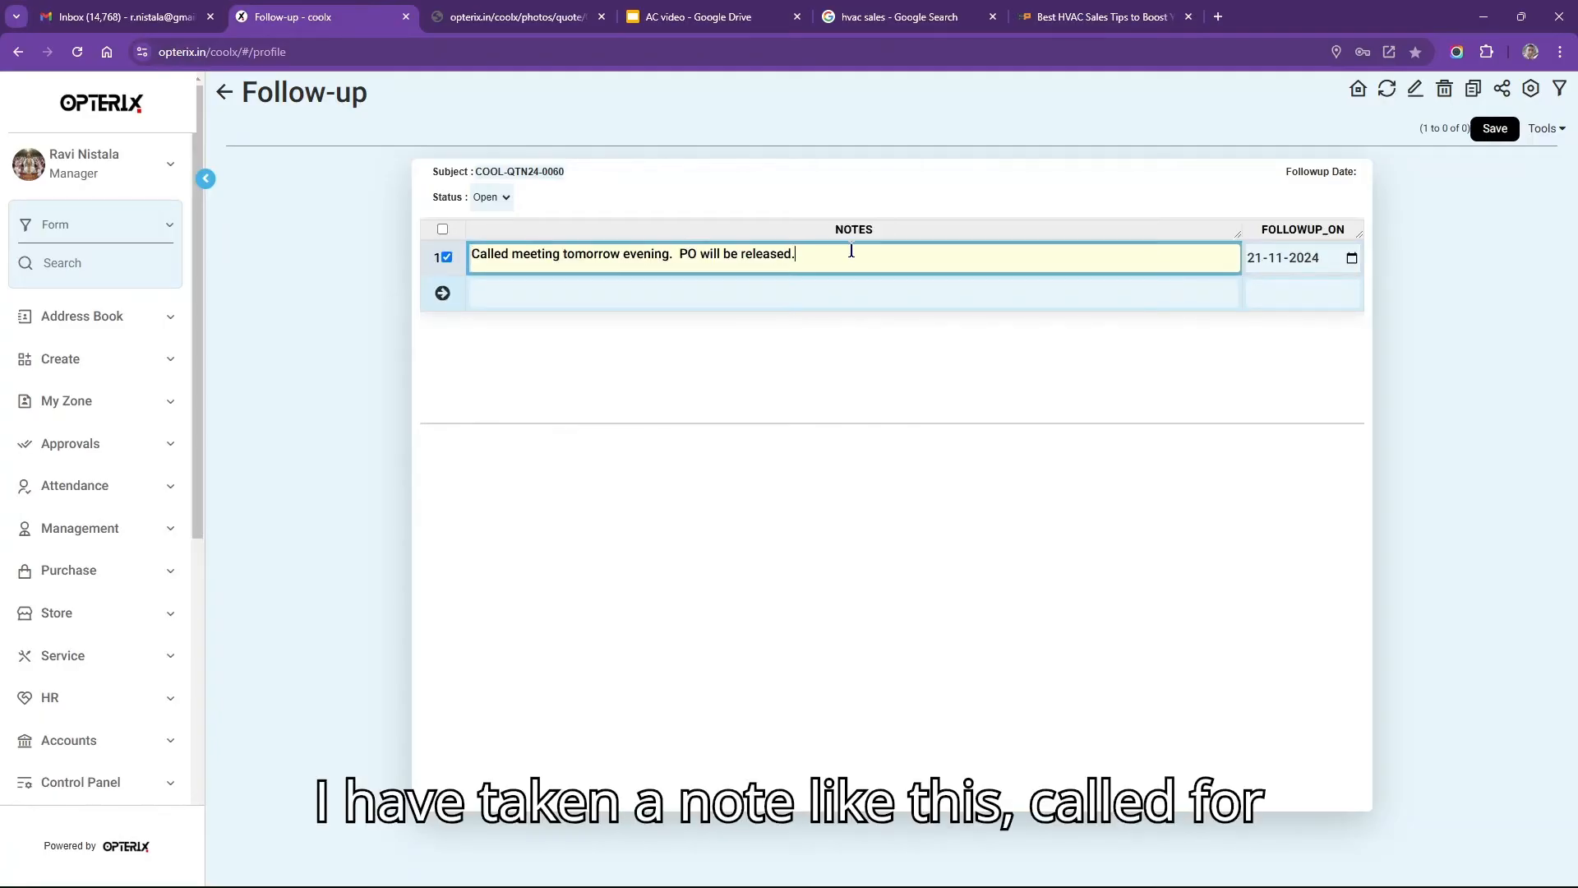
{"action": "left_click_drag", "start_coordinate": [500, 255], "coordinate": [834, 257]}
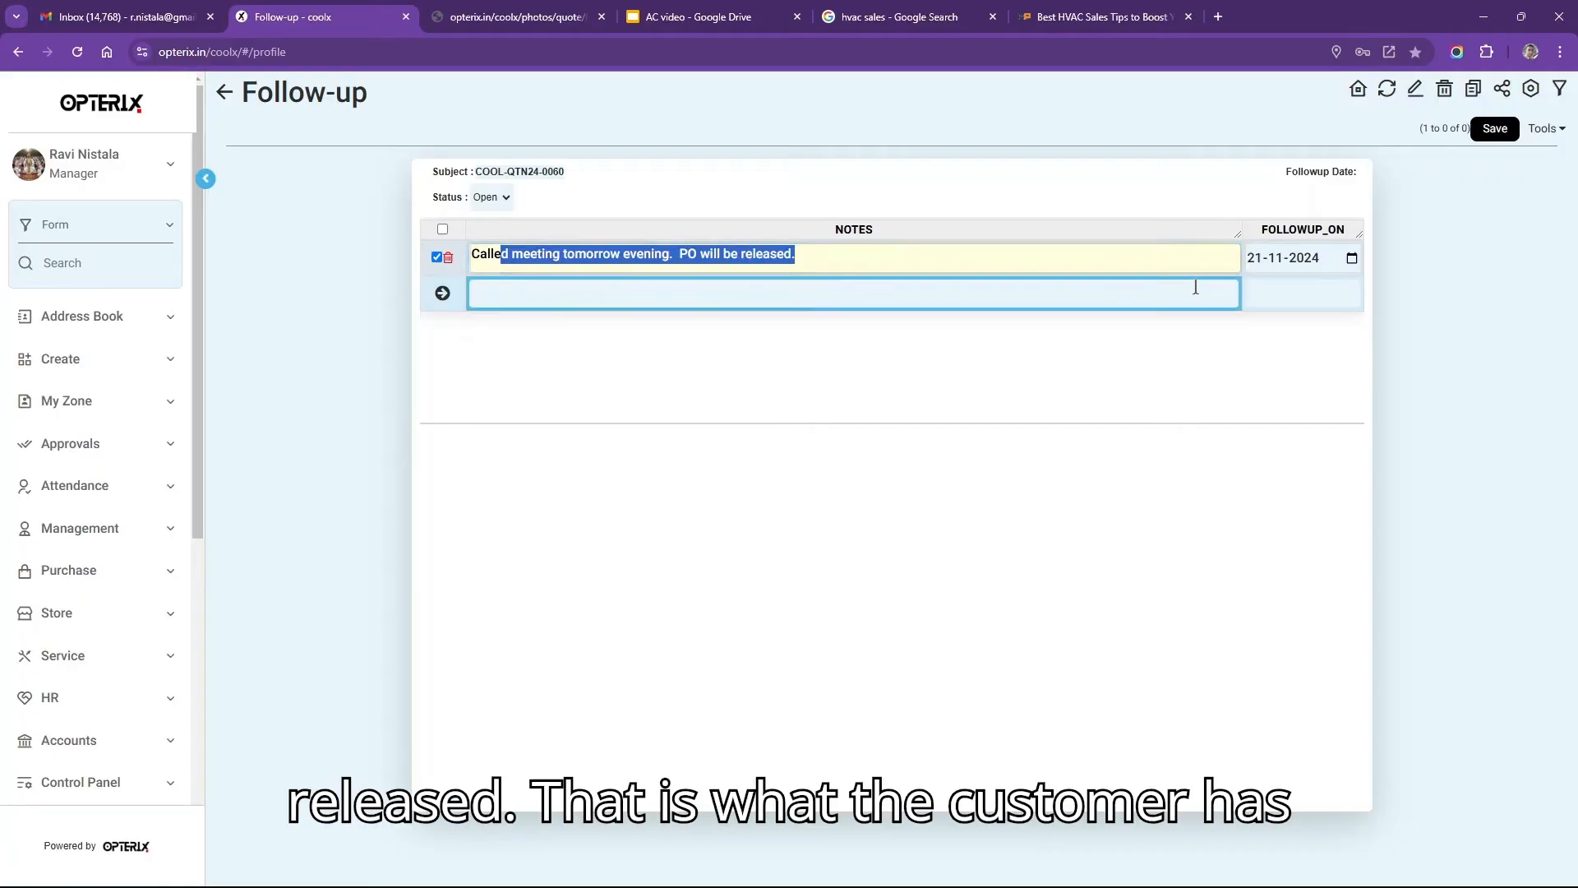
{"action": "left_click", "coordinate": [1248, 259]}
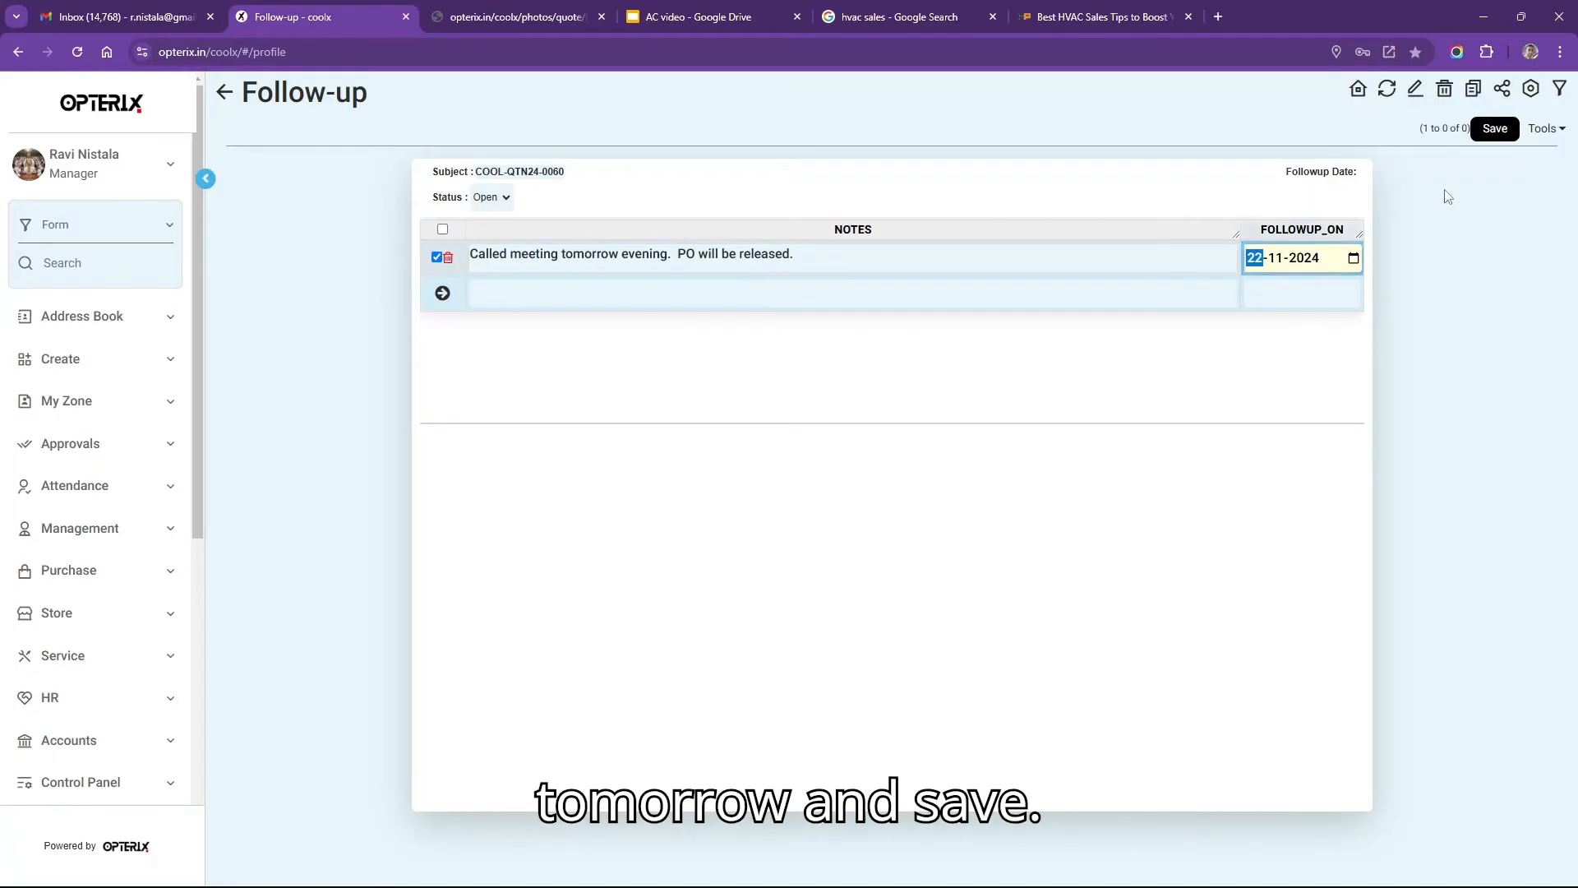
{"action": "left_click", "coordinate": [1489, 131]}
{"action": "left_click", "coordinate": [1490, 135]}
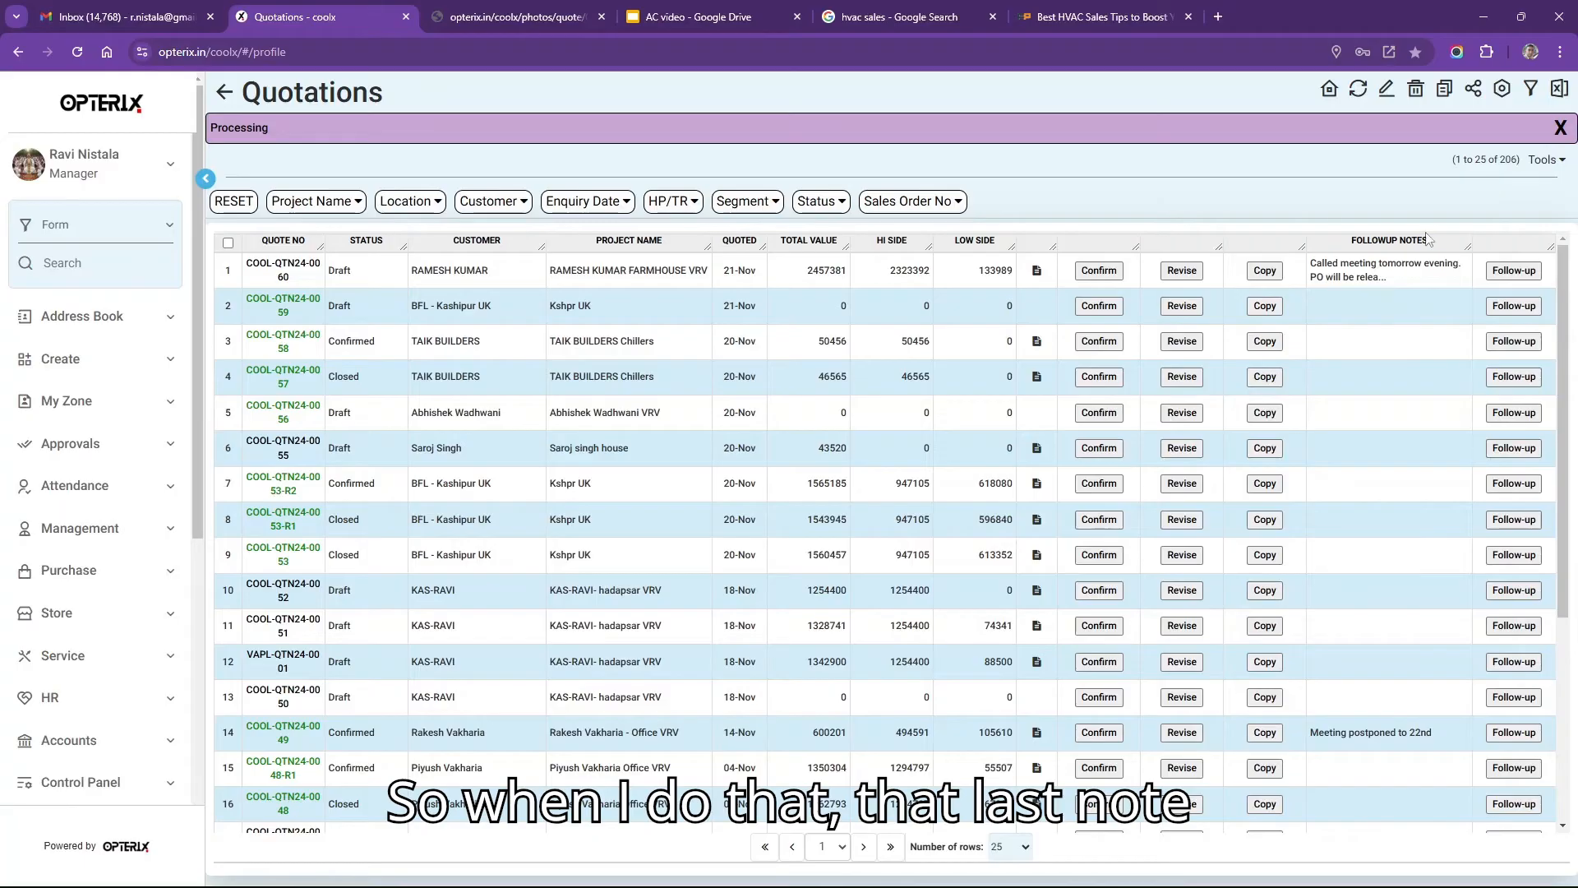
{"action": "left_click", "coordinate": [1398, 283]}
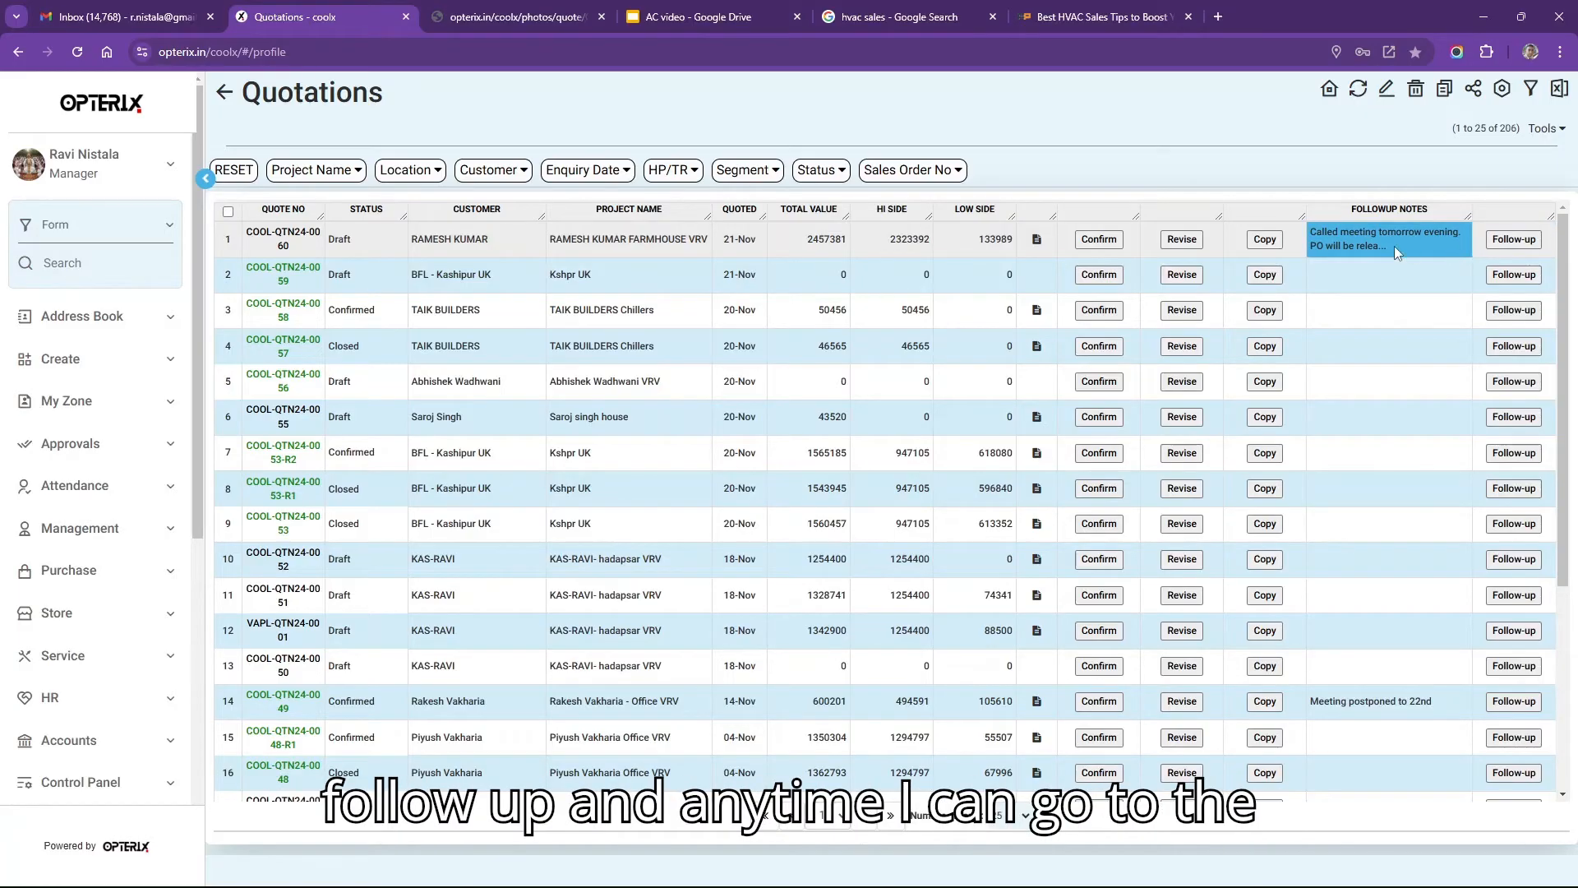
{"action": "left_click", "coordinate": [1504, 240]}
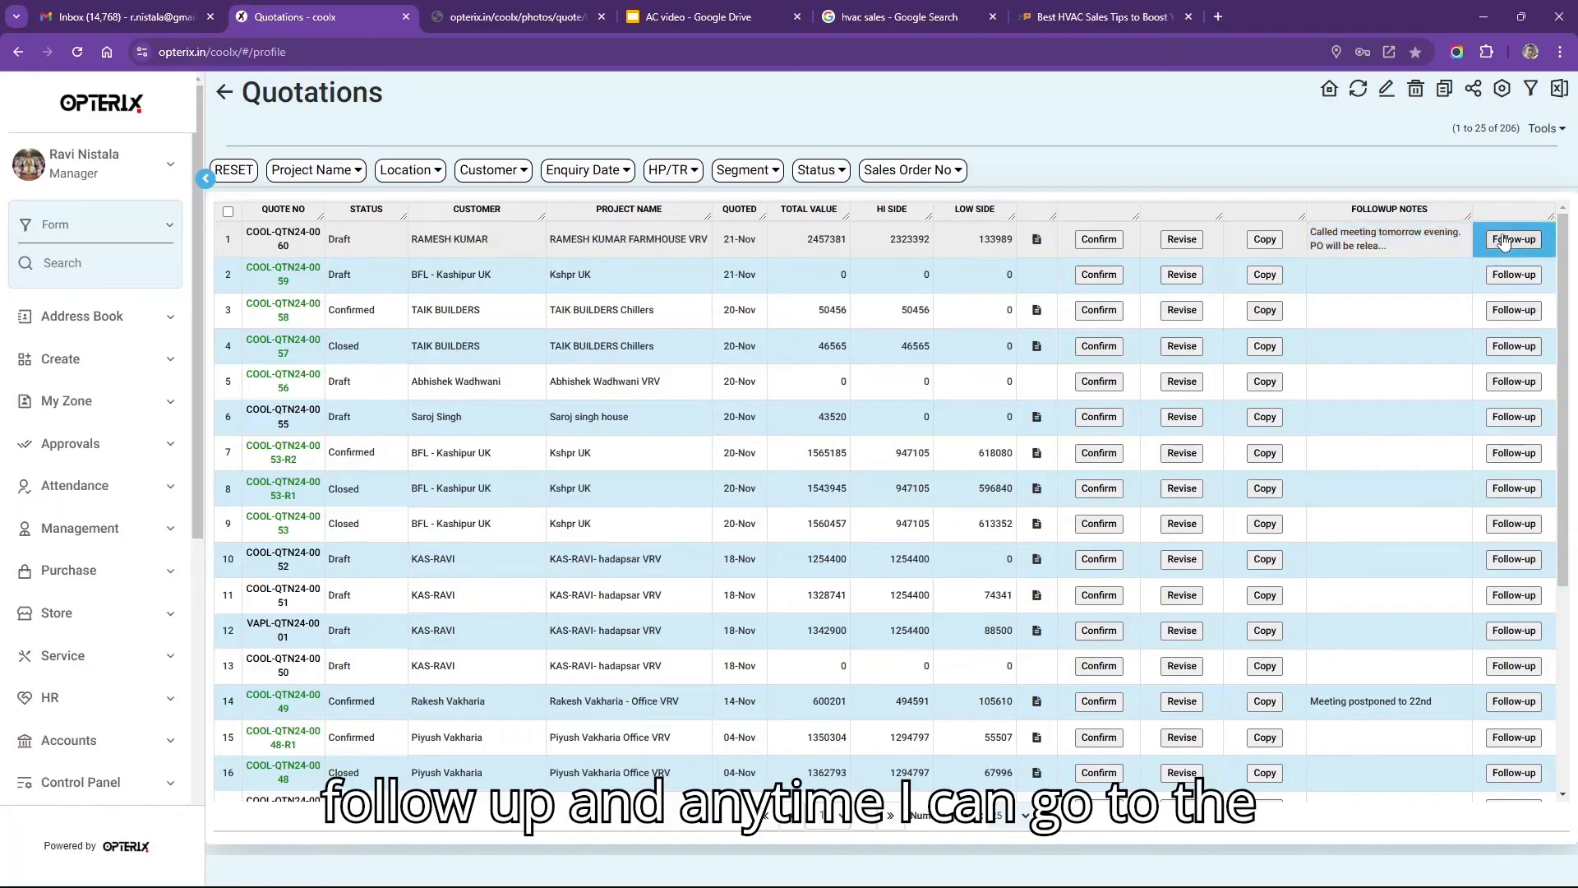
Add a second follow-up note 'Meeting postponed to next week' dated 29-11-2024 and save it.
{"action": "left_click", "coordinate": [1504, 240]}
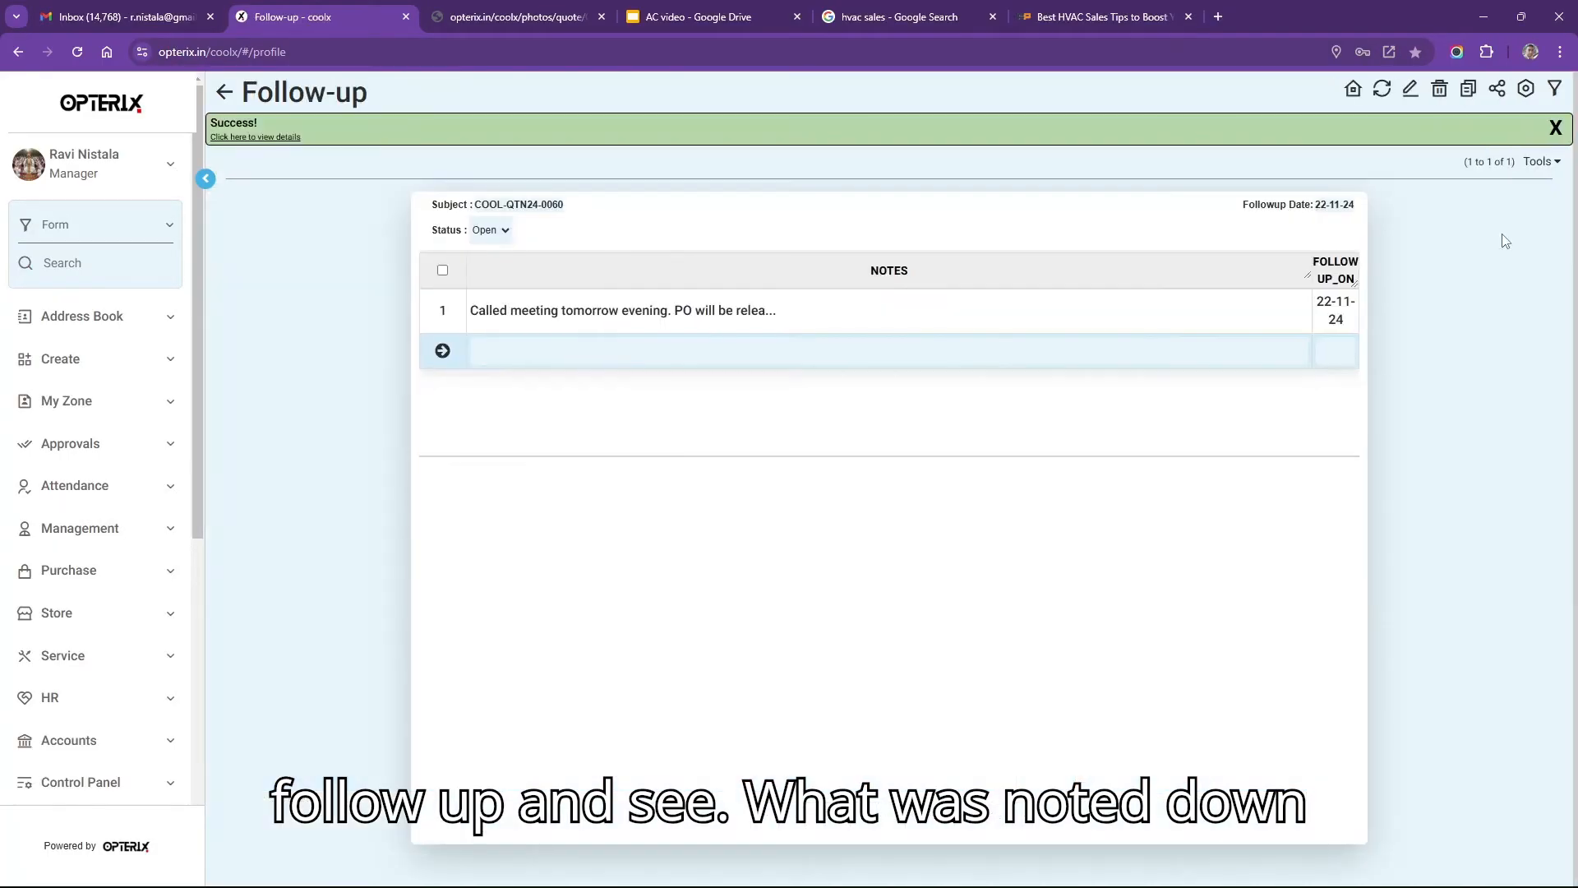
{"action": "left_click", "coordinate": [853, 309]}
{"action": "left_click", "coordinate": [657, 353]}
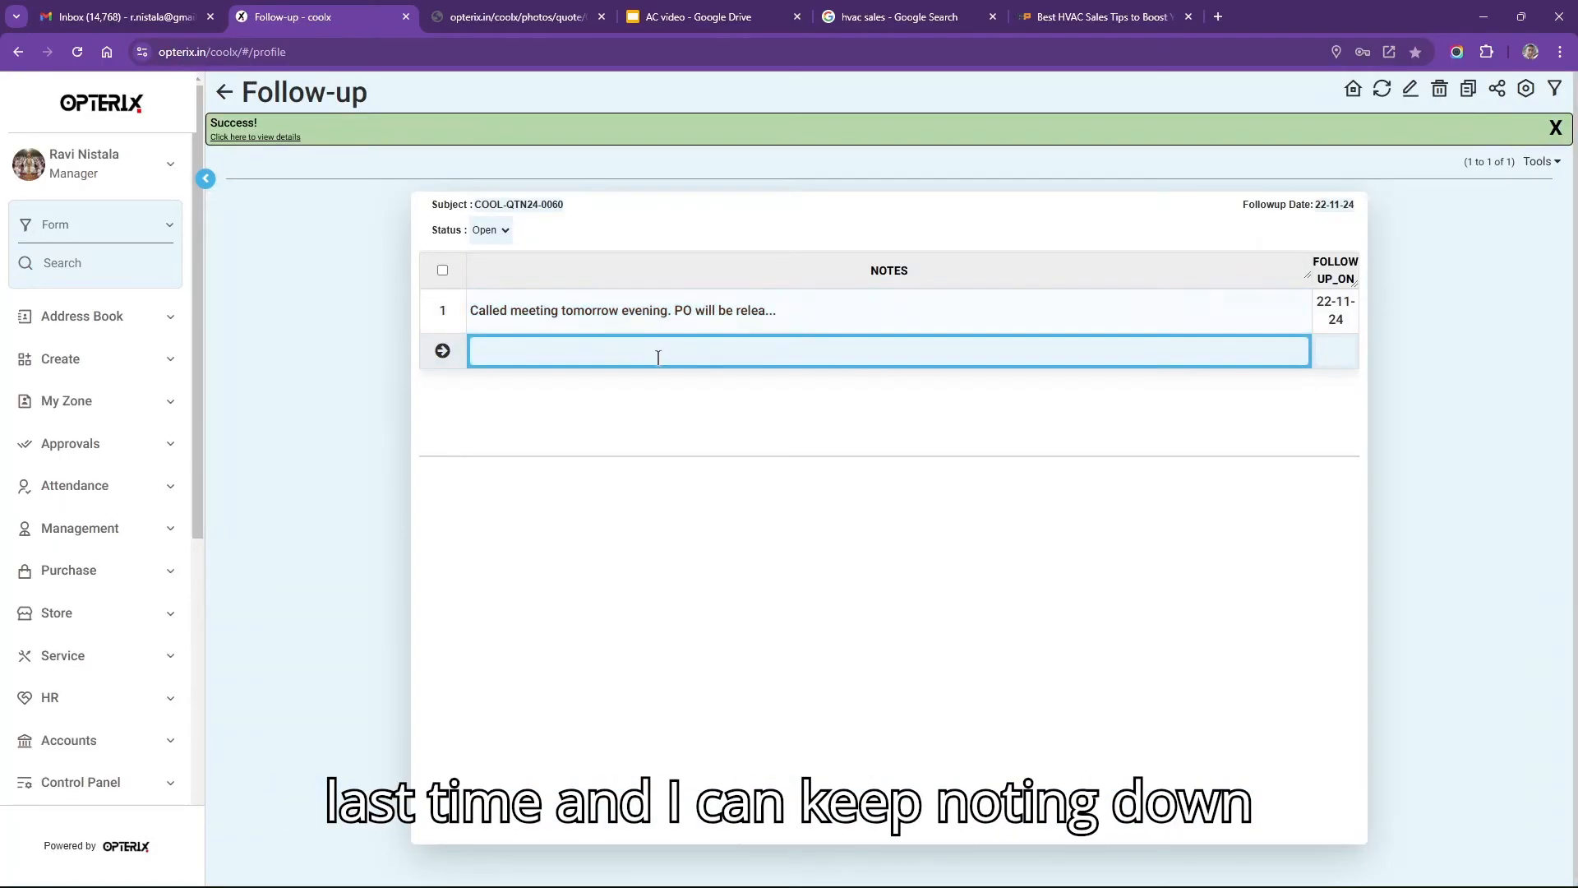
{"action": "left_click", "coordinate": [658, 354]}
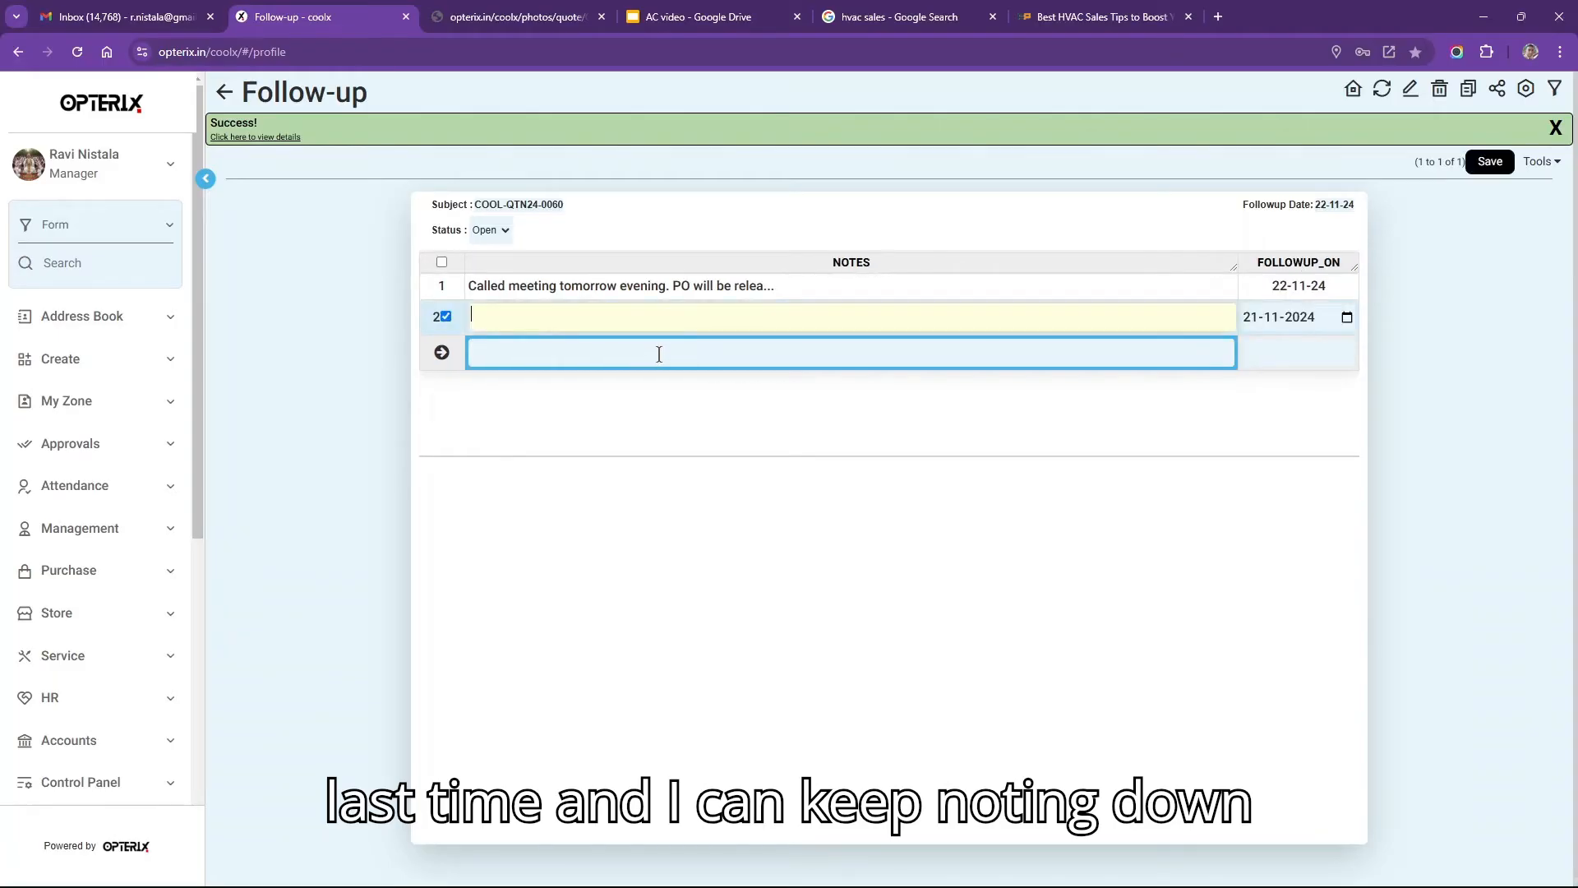
{"action": "left_click", "coordinate": [689, 322]}
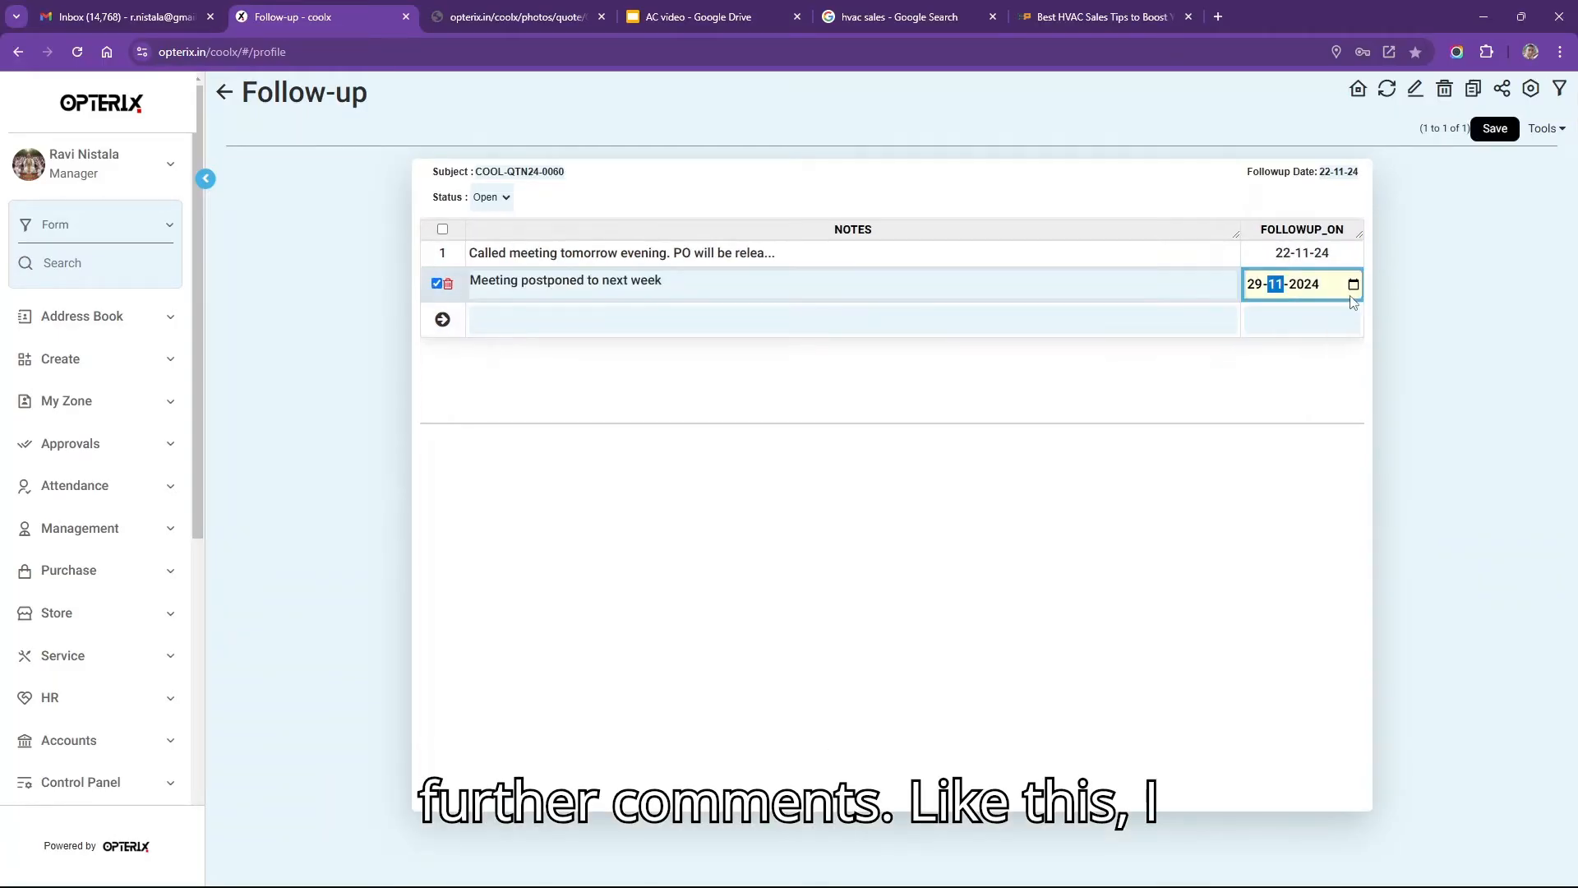
{"action": "left_click_drag", "start_coordinate": [689, 280], "coordinate": [470, 280]}
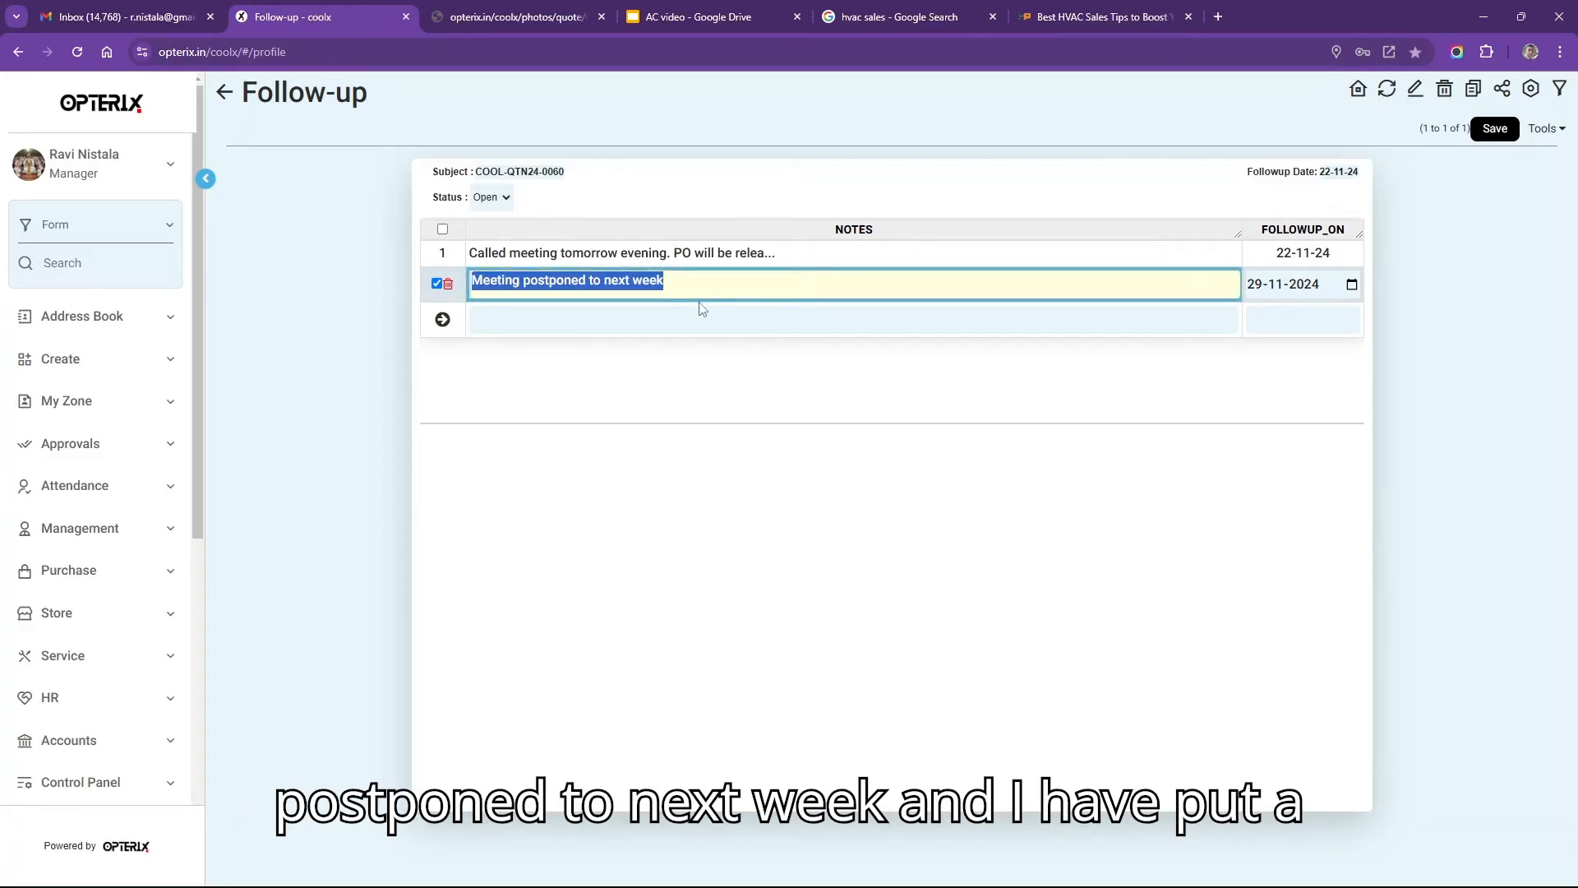
{"action": "left_click", "coordinate": [1260, 294]}
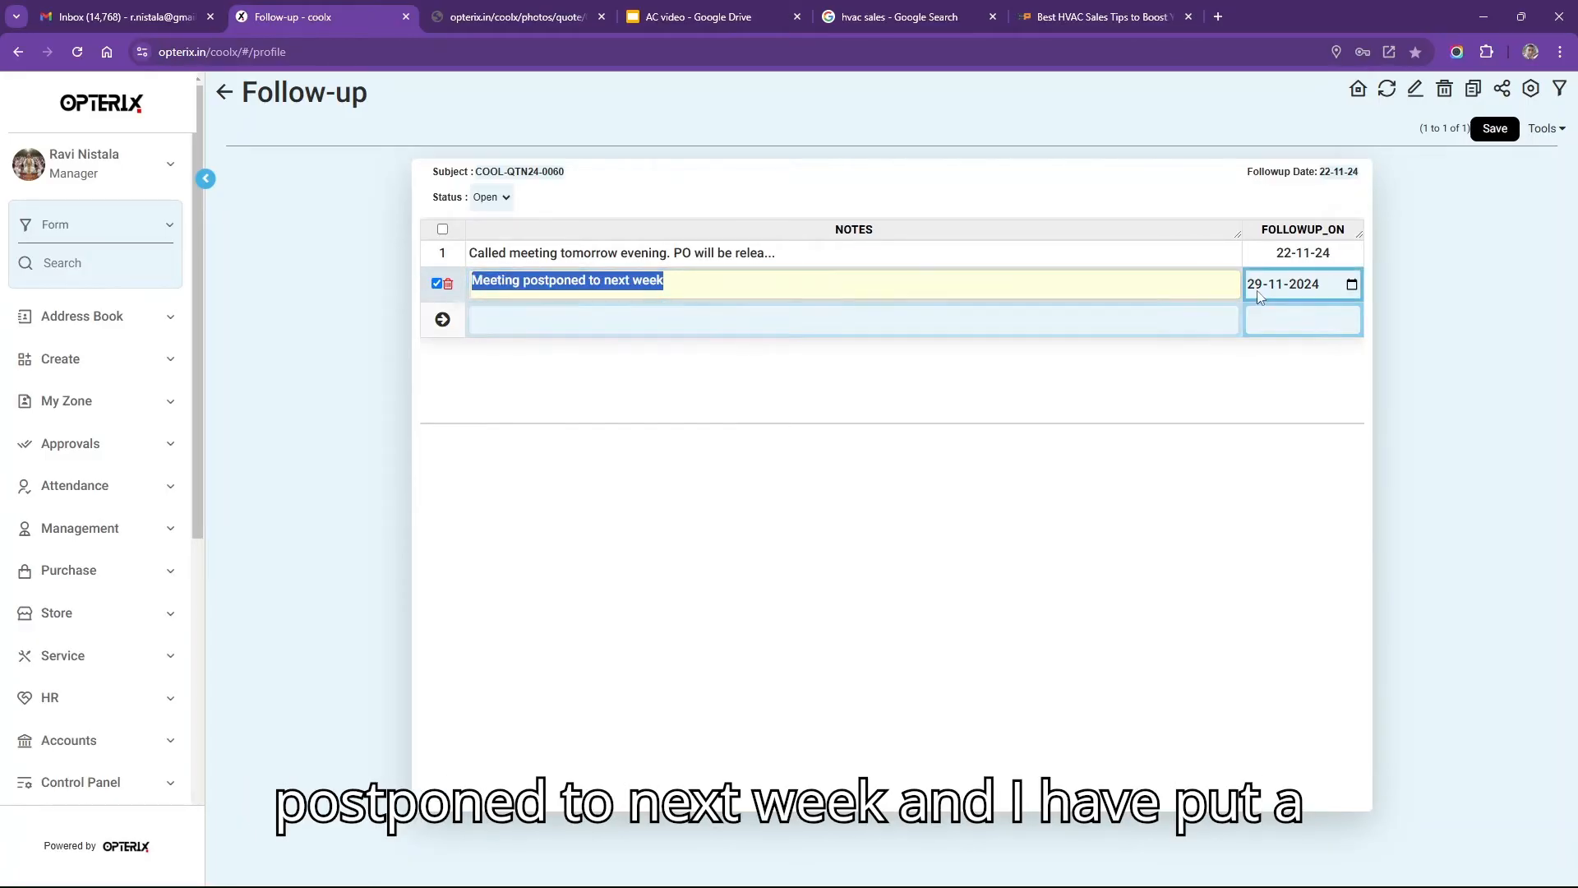
{"action": "left_click", "coordinate": [1484, 132]}
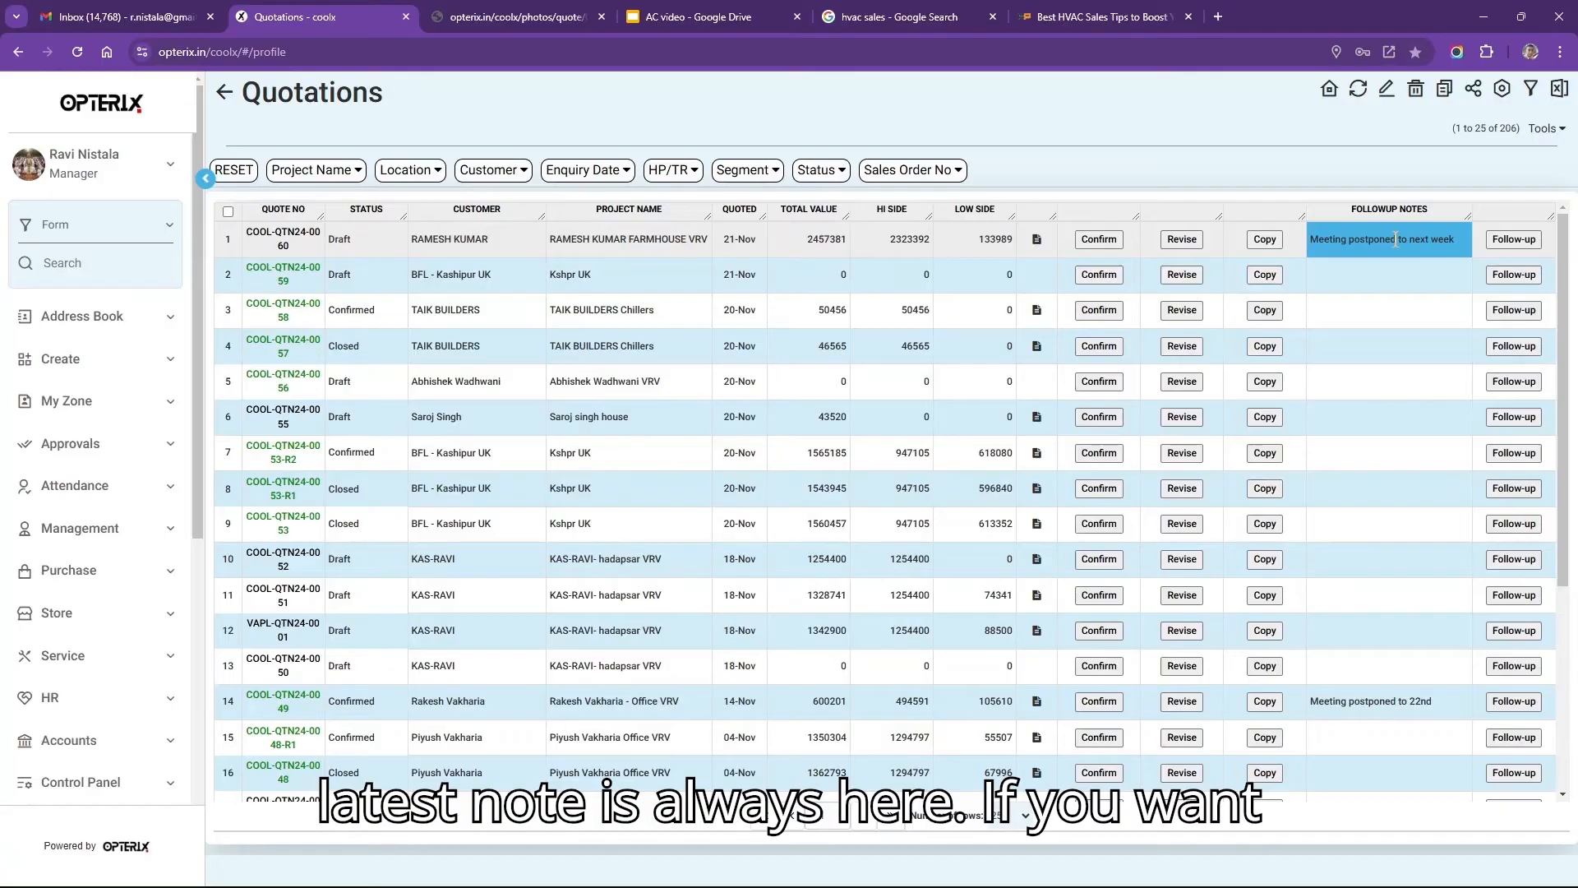
Set the quotation's discounts to 10% high side and 30% low side, then save.
{"action": "left_click", "coordinate": [508, 250]}
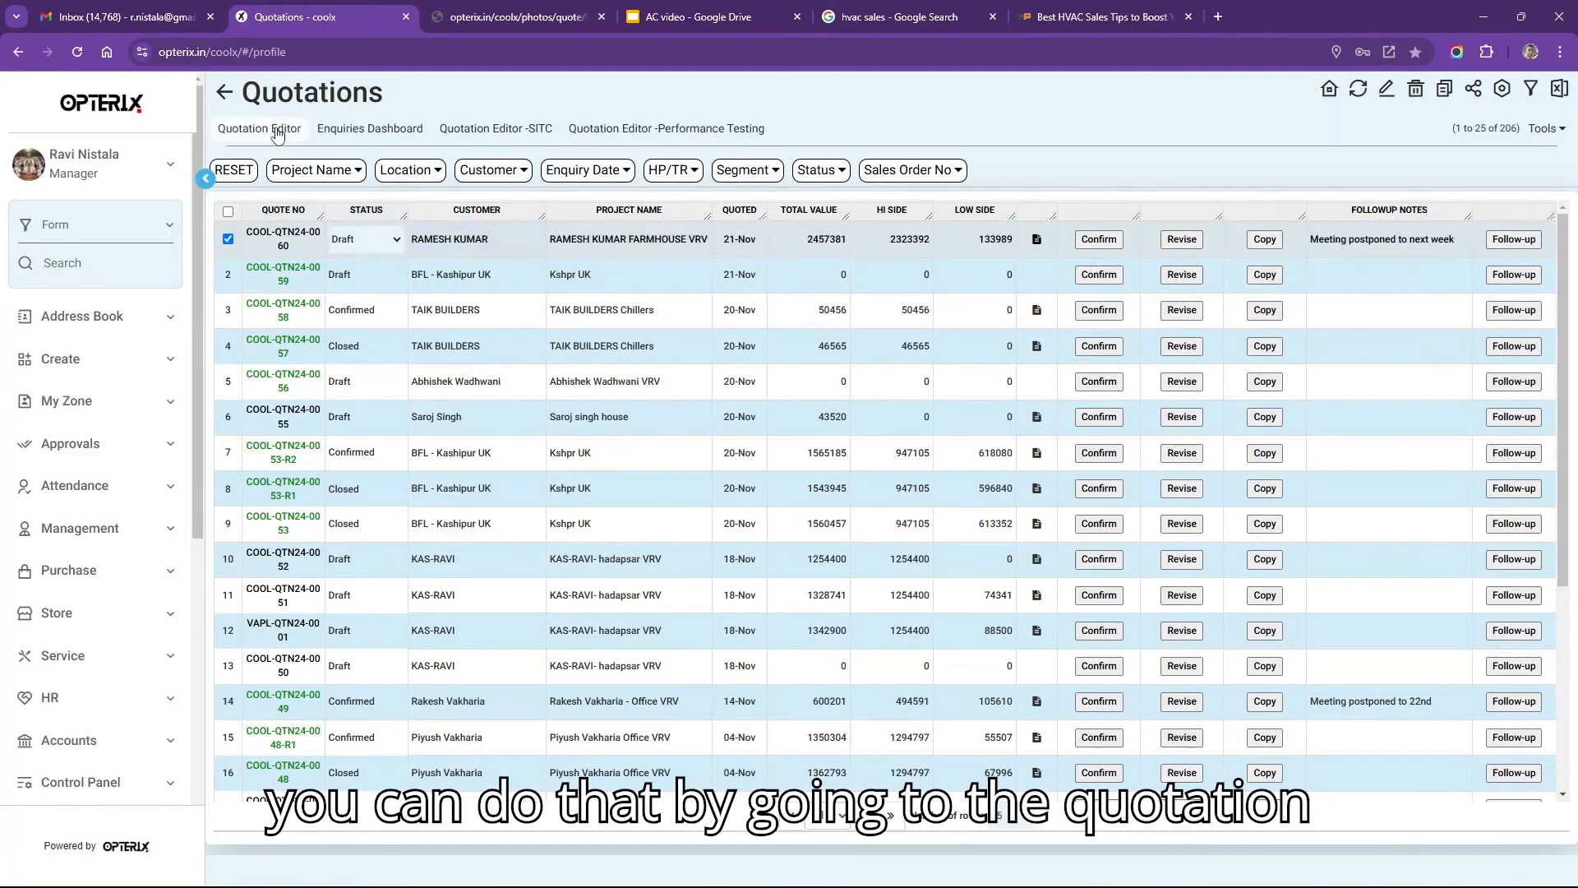
{"action": "left_click", "coordinate": [278, 131]}
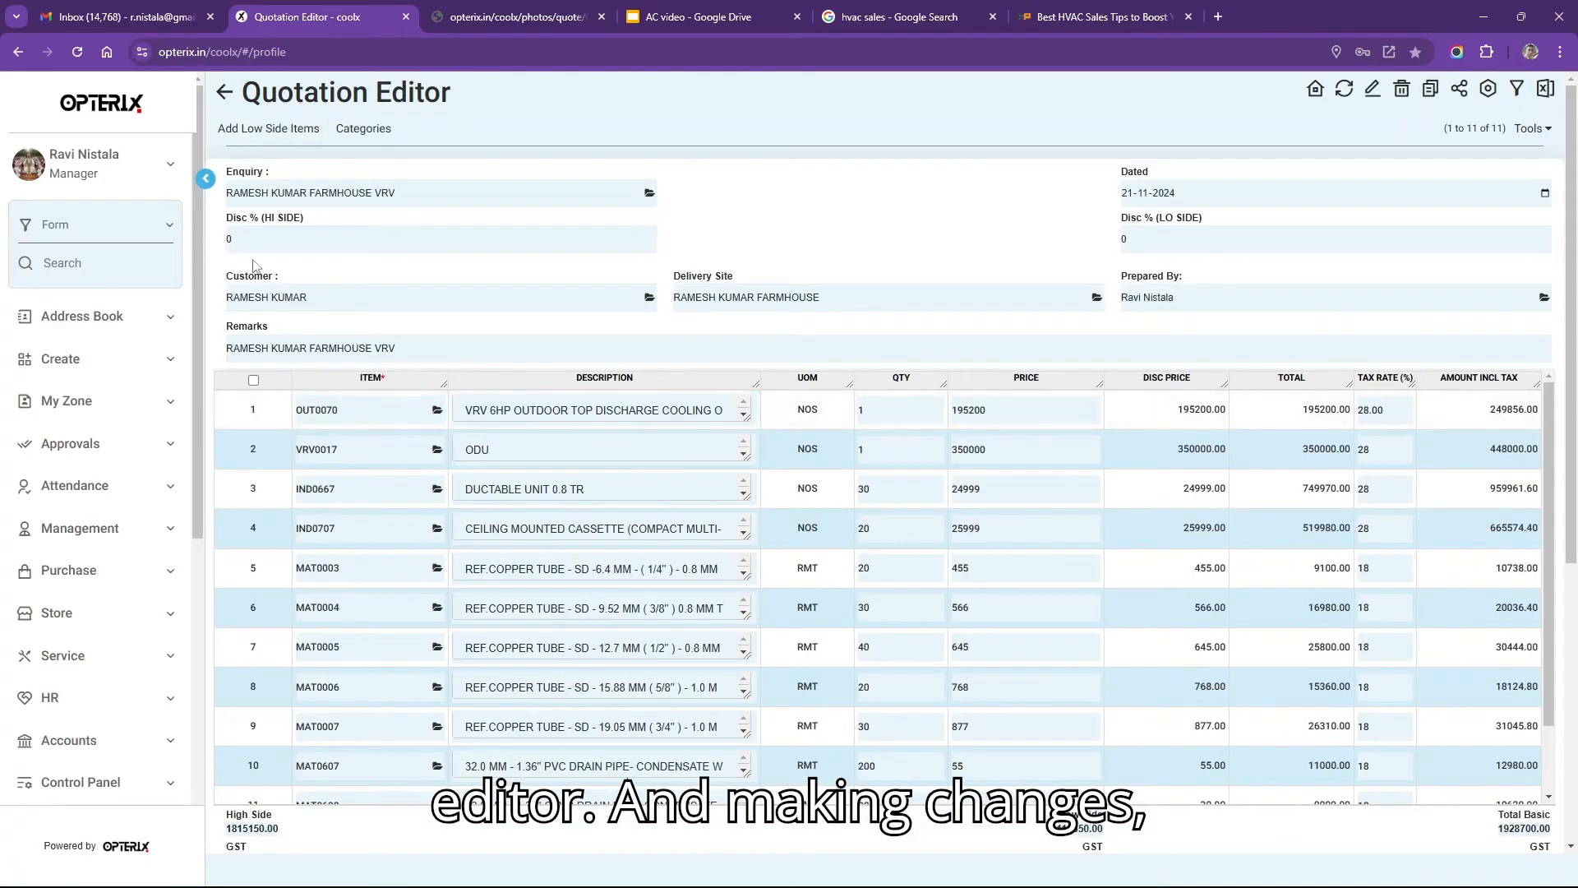
{"action": "left_click", "coordinate": [266, 249]}
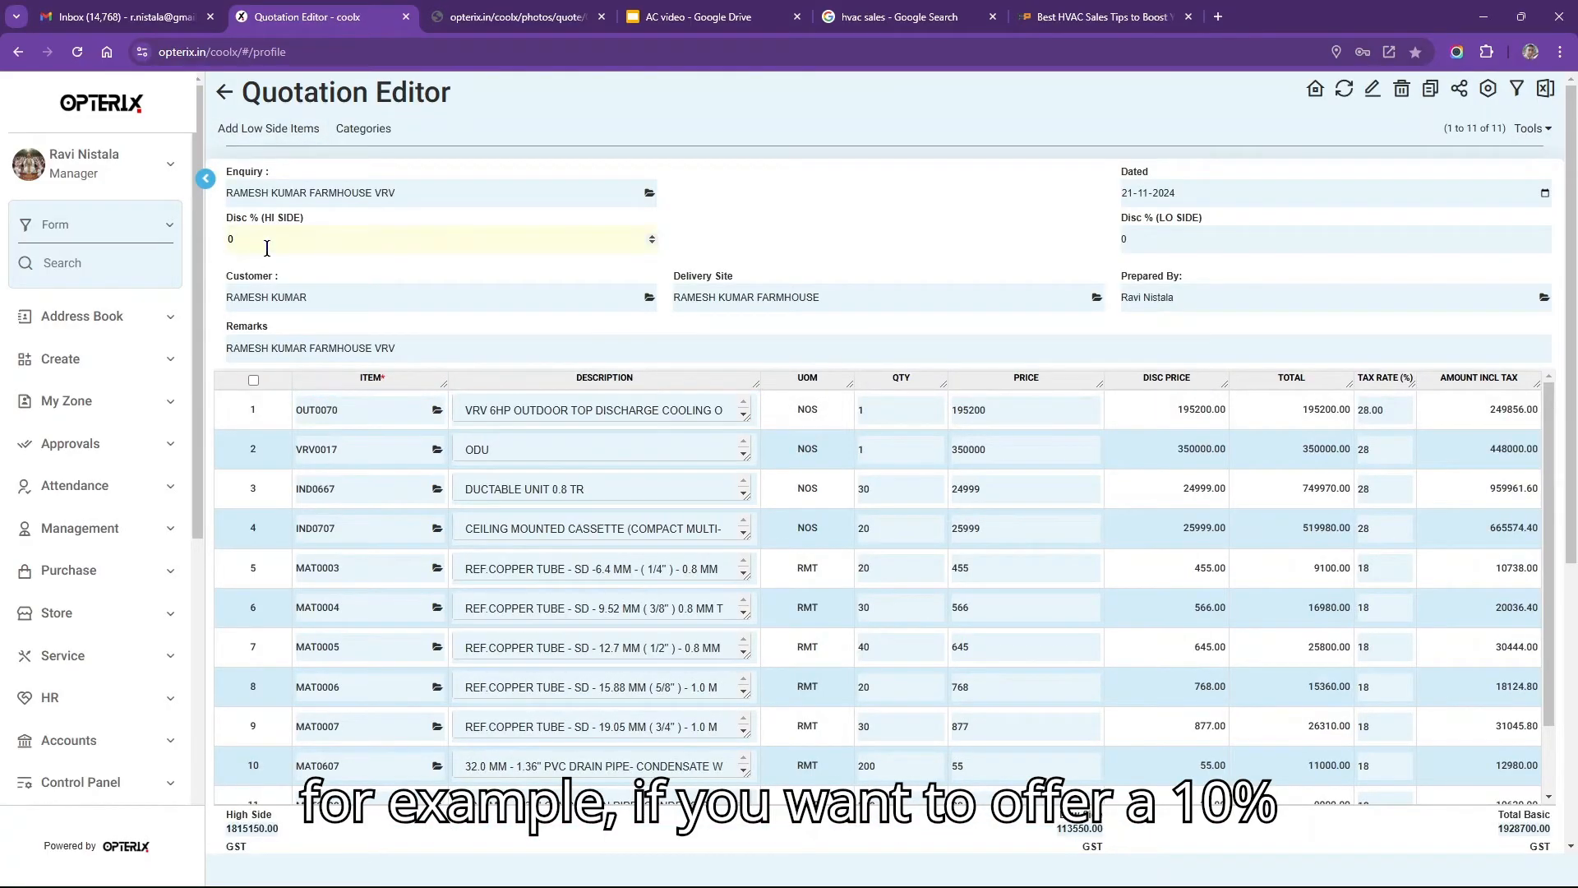
{"action": "type", "text": "10"}
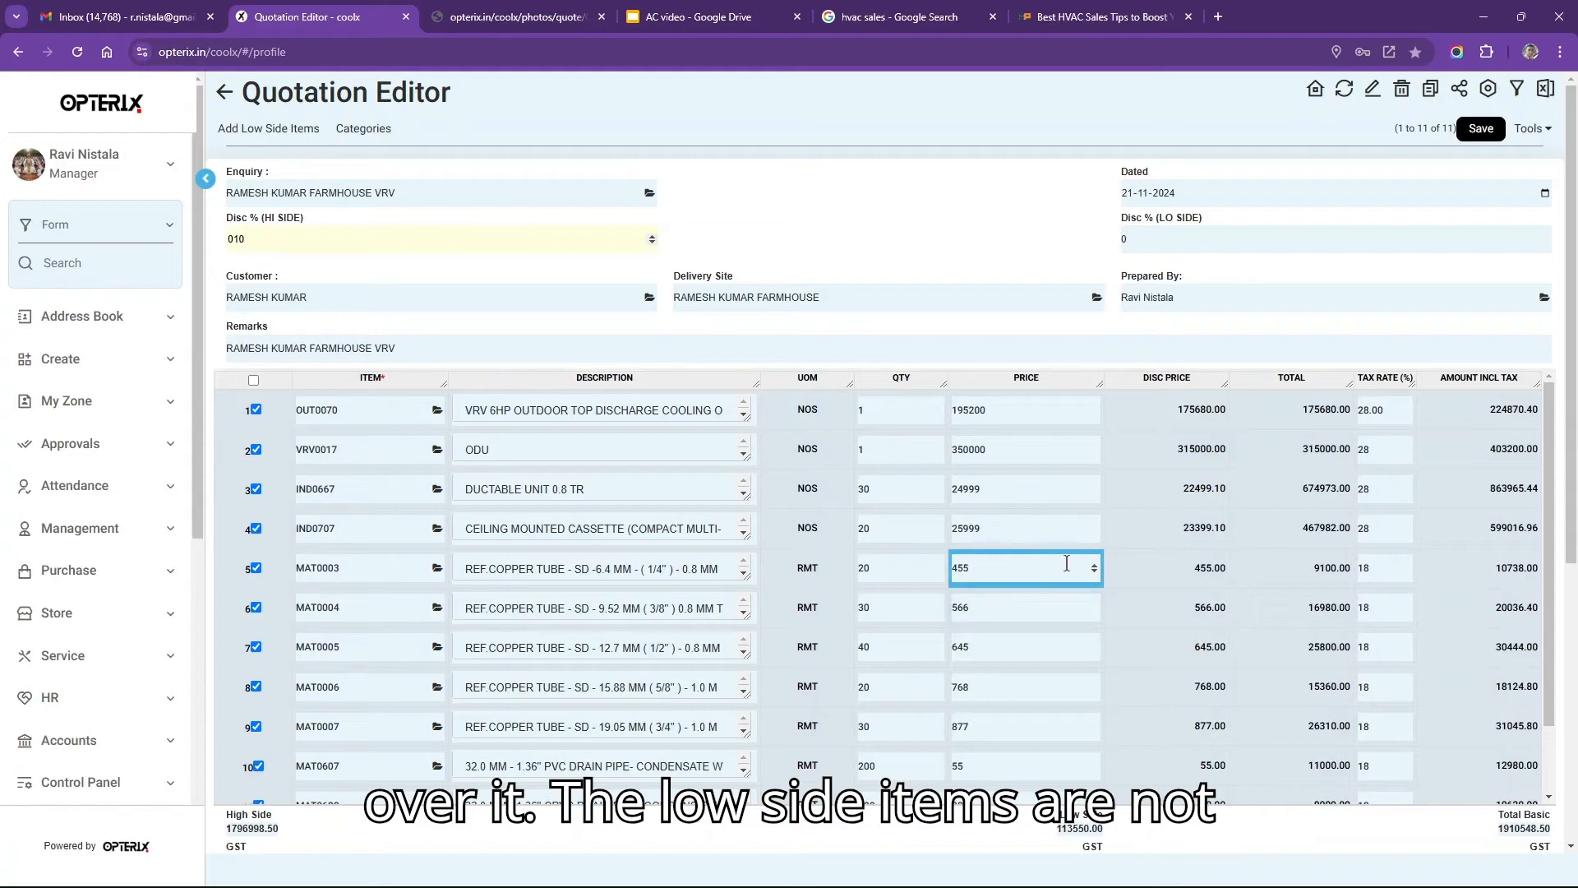
{"action": "left_click", "coordinate": [1153, 236]}
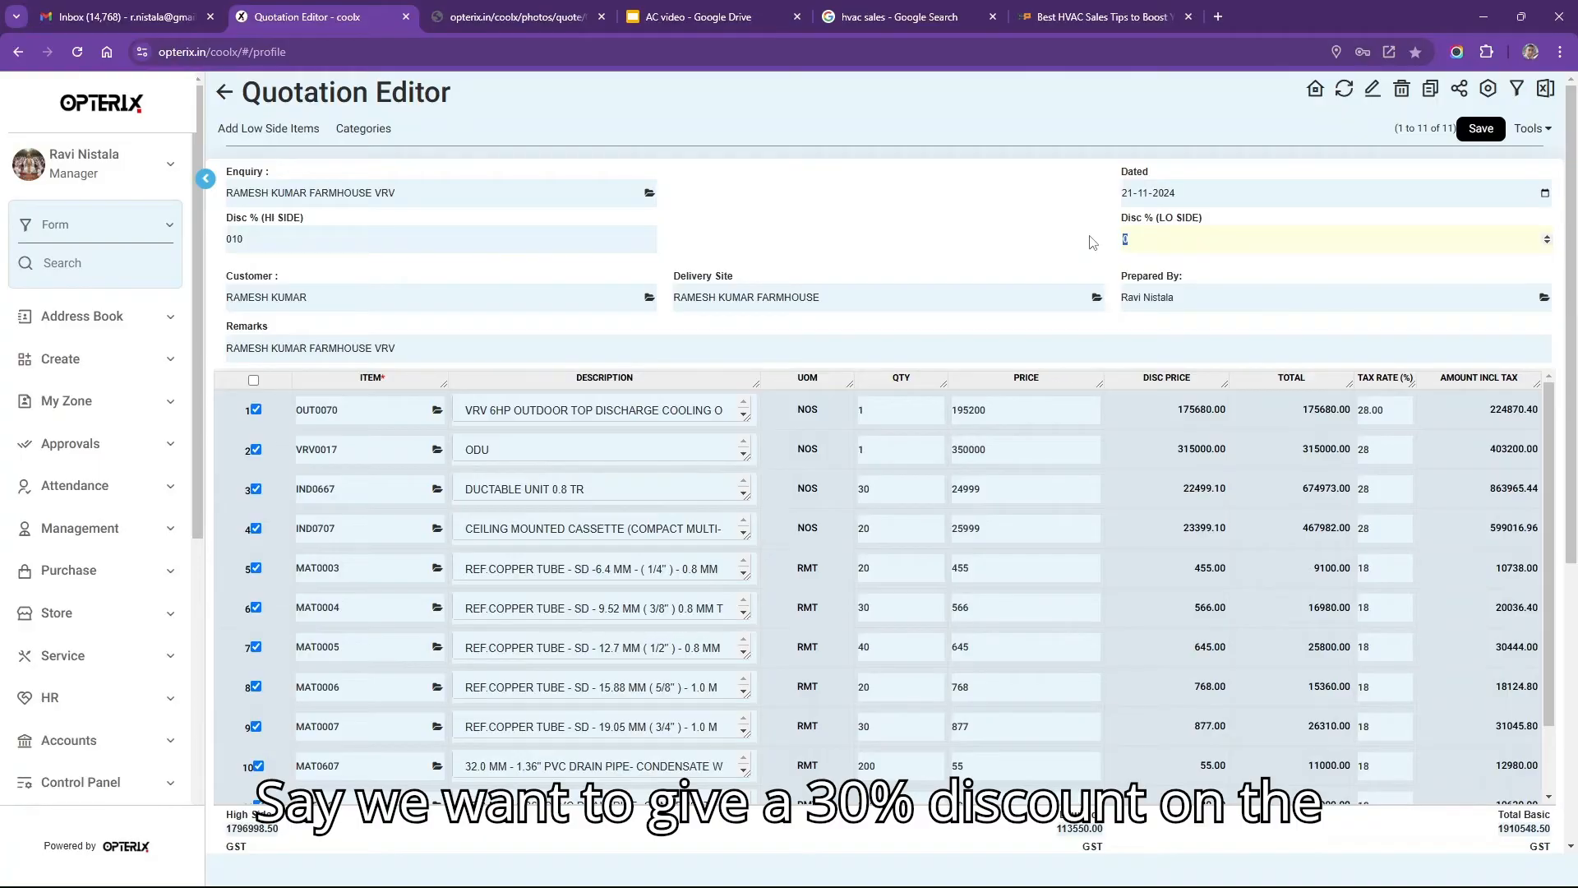
{"action": "type", "text": "30"}
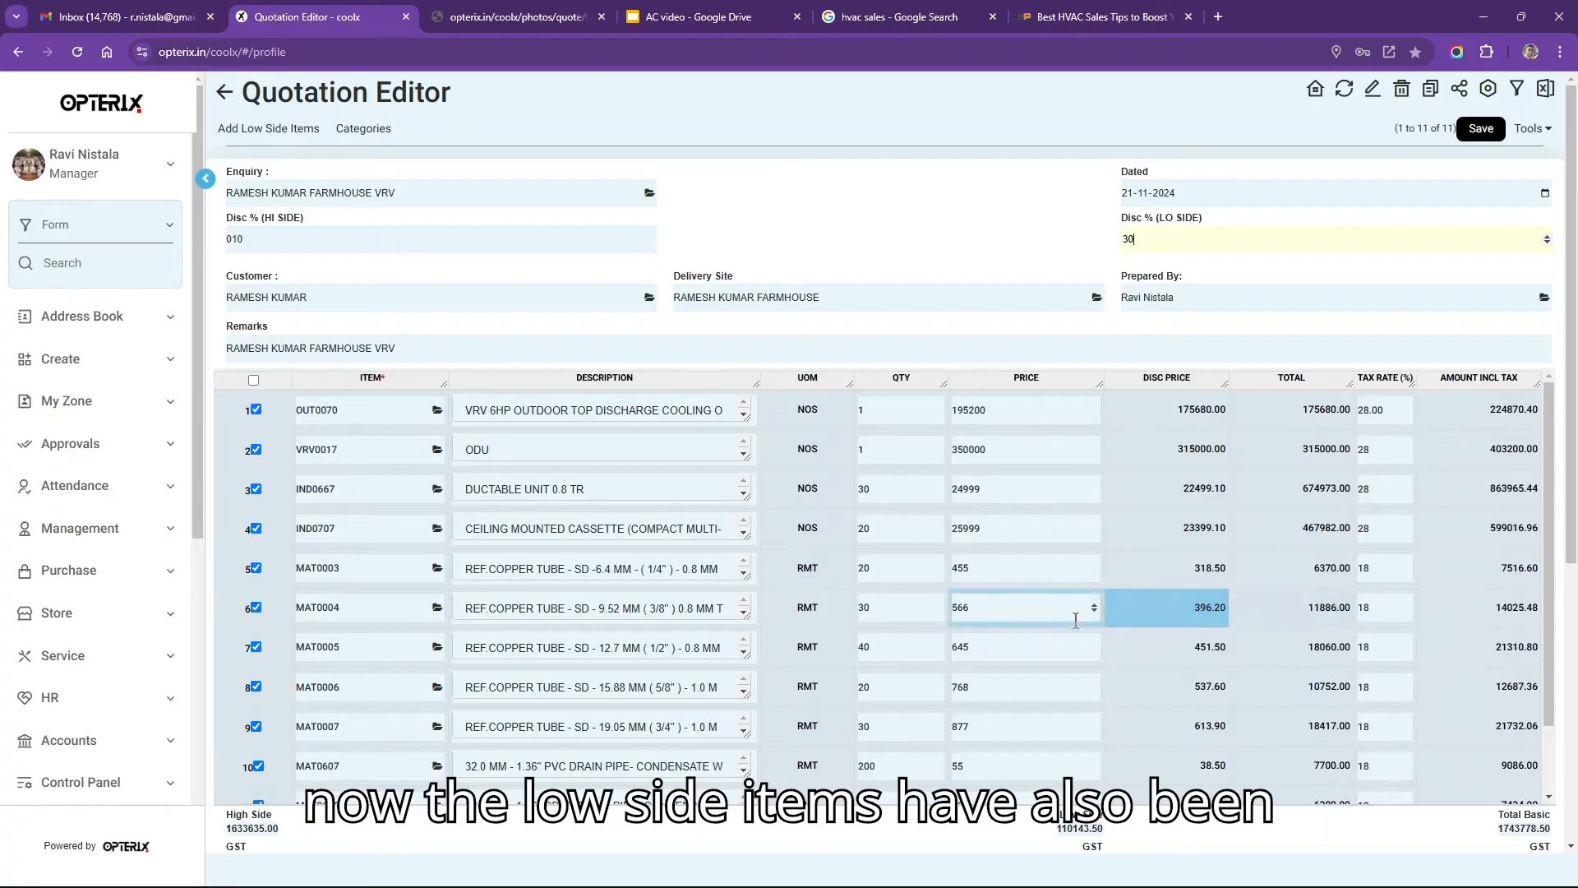
{"action": "left_click", "coordinate": [1483, 132]}
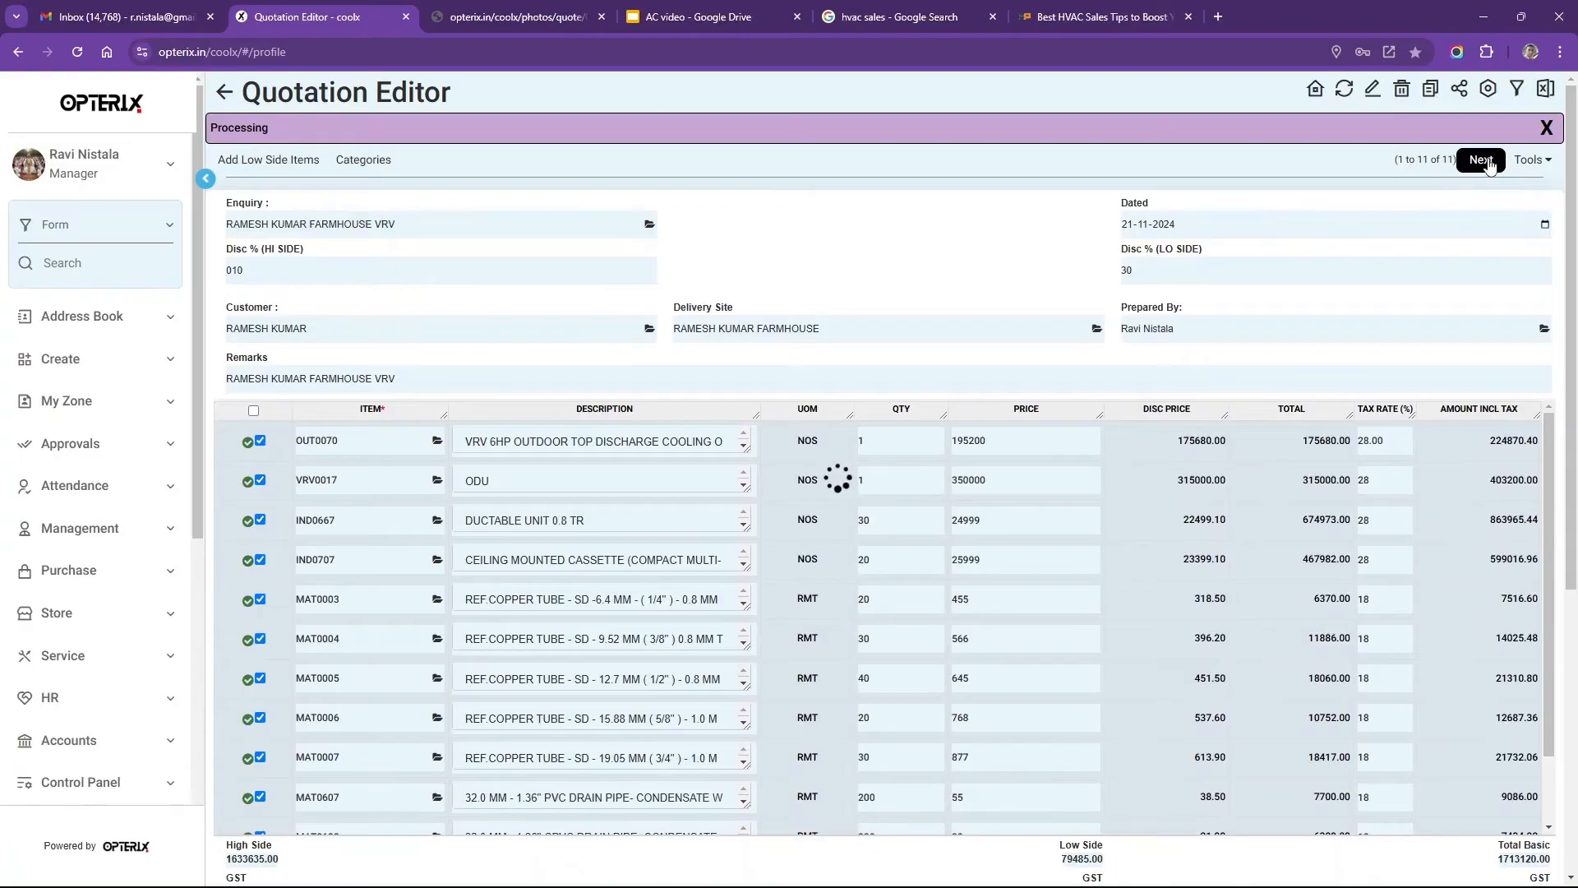
Move on from the saved quotation, now totalling 1713120 basic.
{"action": "left_click", "coordinate": [1480, 160]}
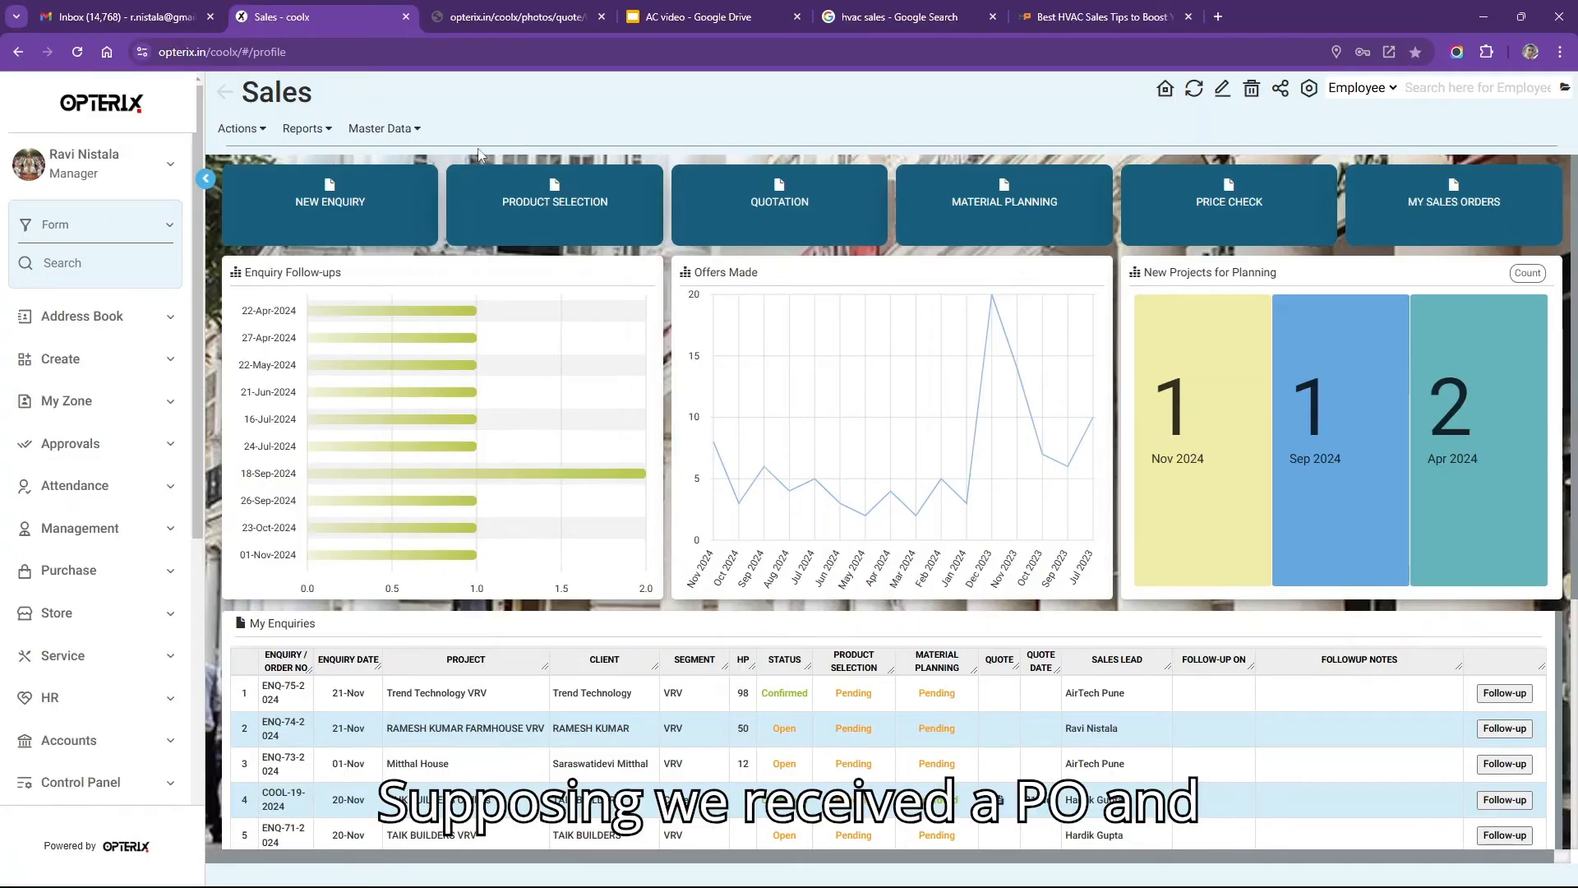
From Reports > My Quotations, open the Confirm Order page for COOL-QTN24-0060.
{"action": "left_click", "coordinate": [303, 132]}
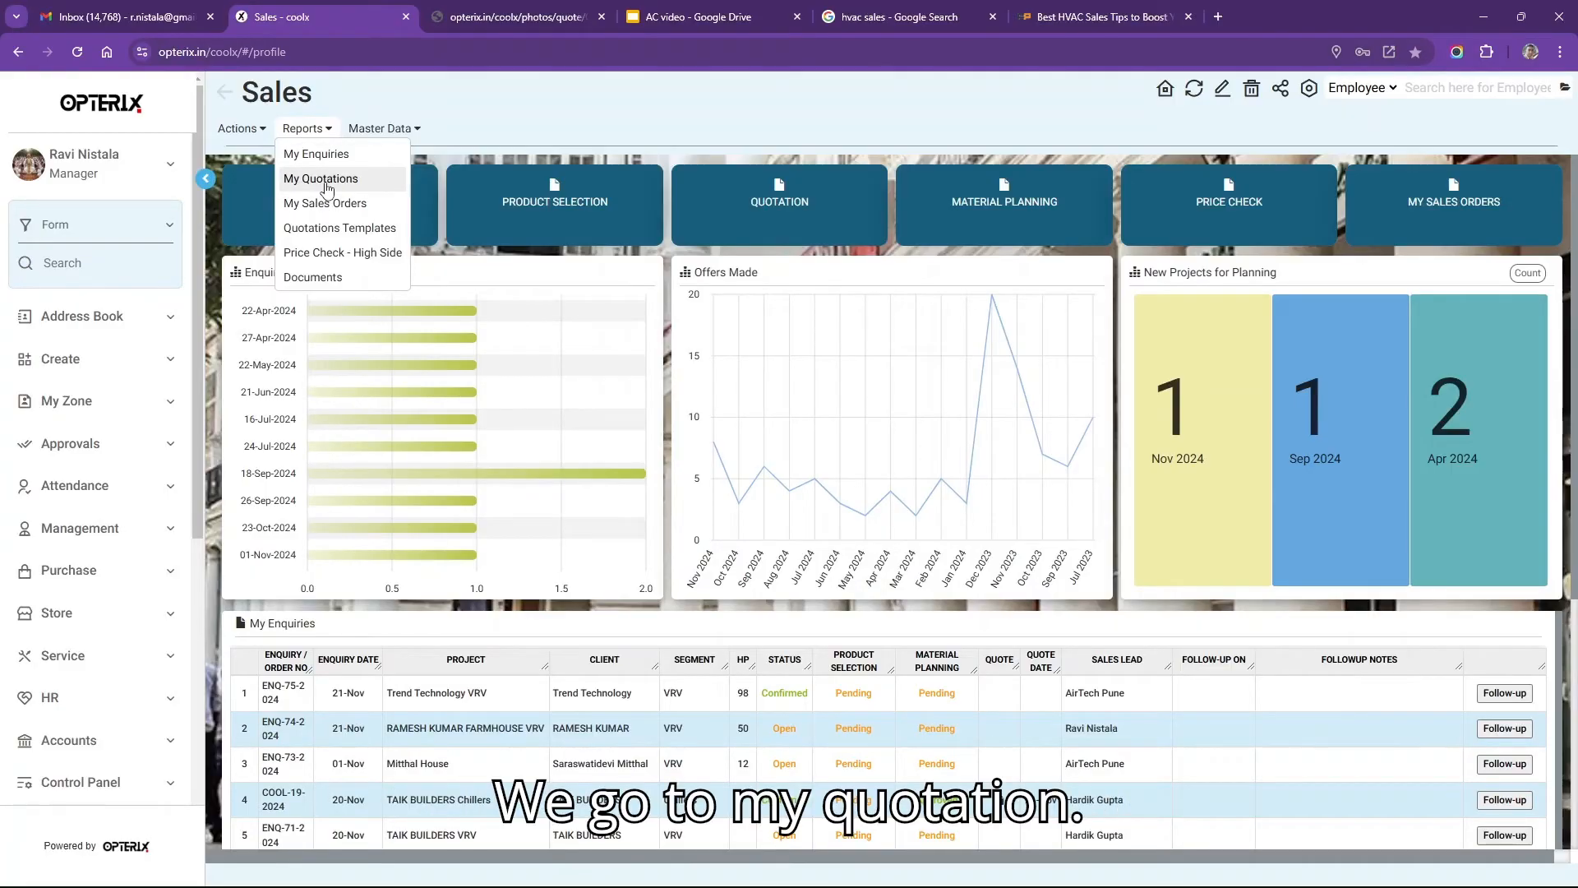
{"action": "left_click", "coordinate": [327, 180]}
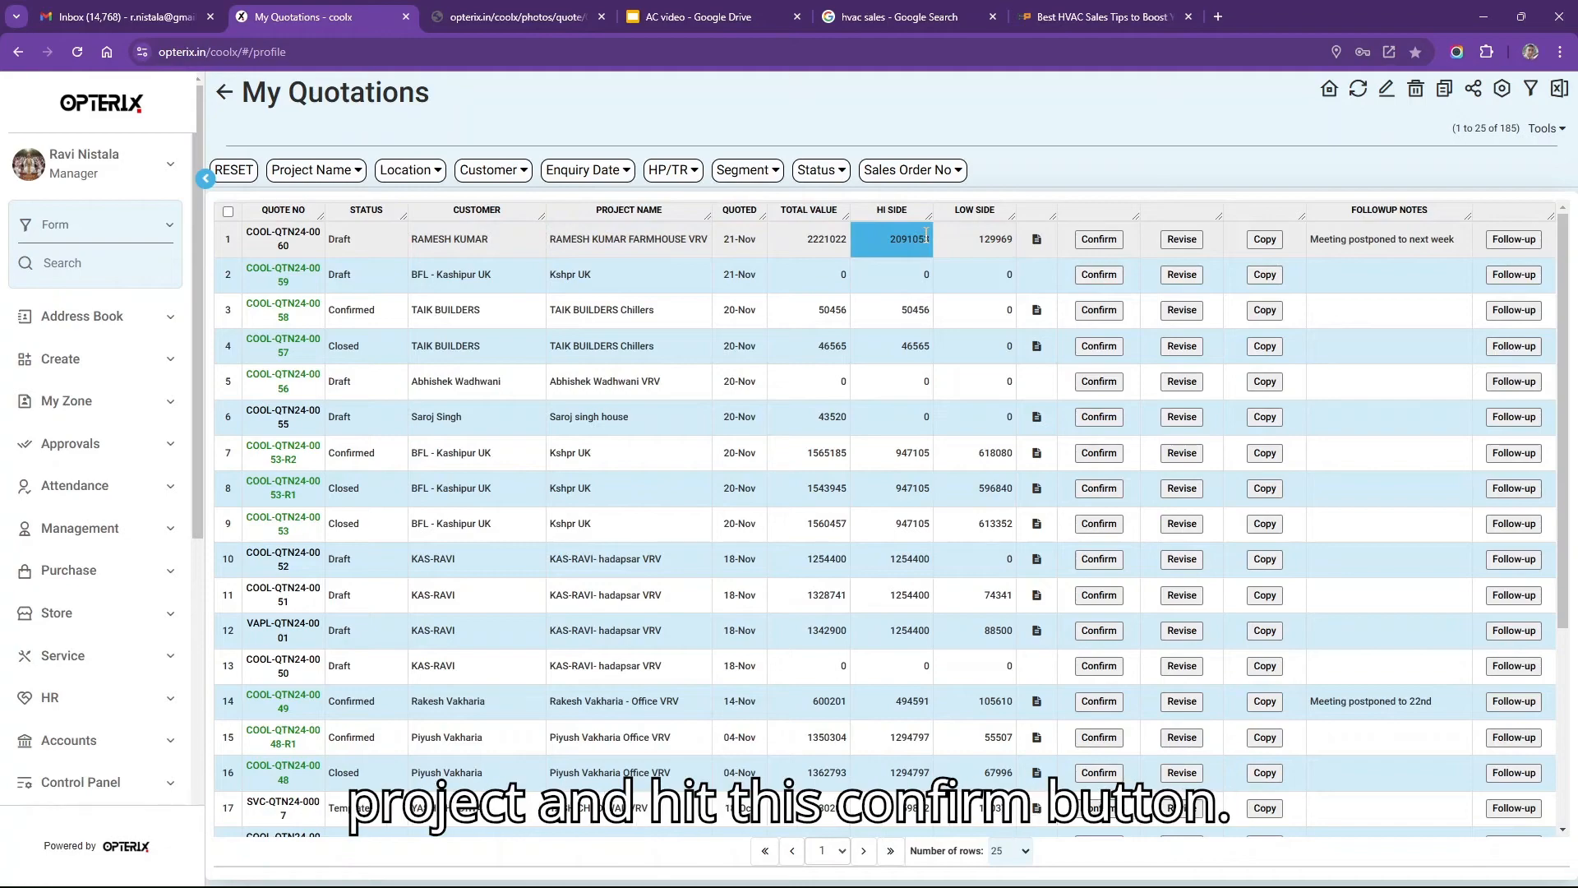
{"action": "left_click", "coordinate": [1098, 240]}
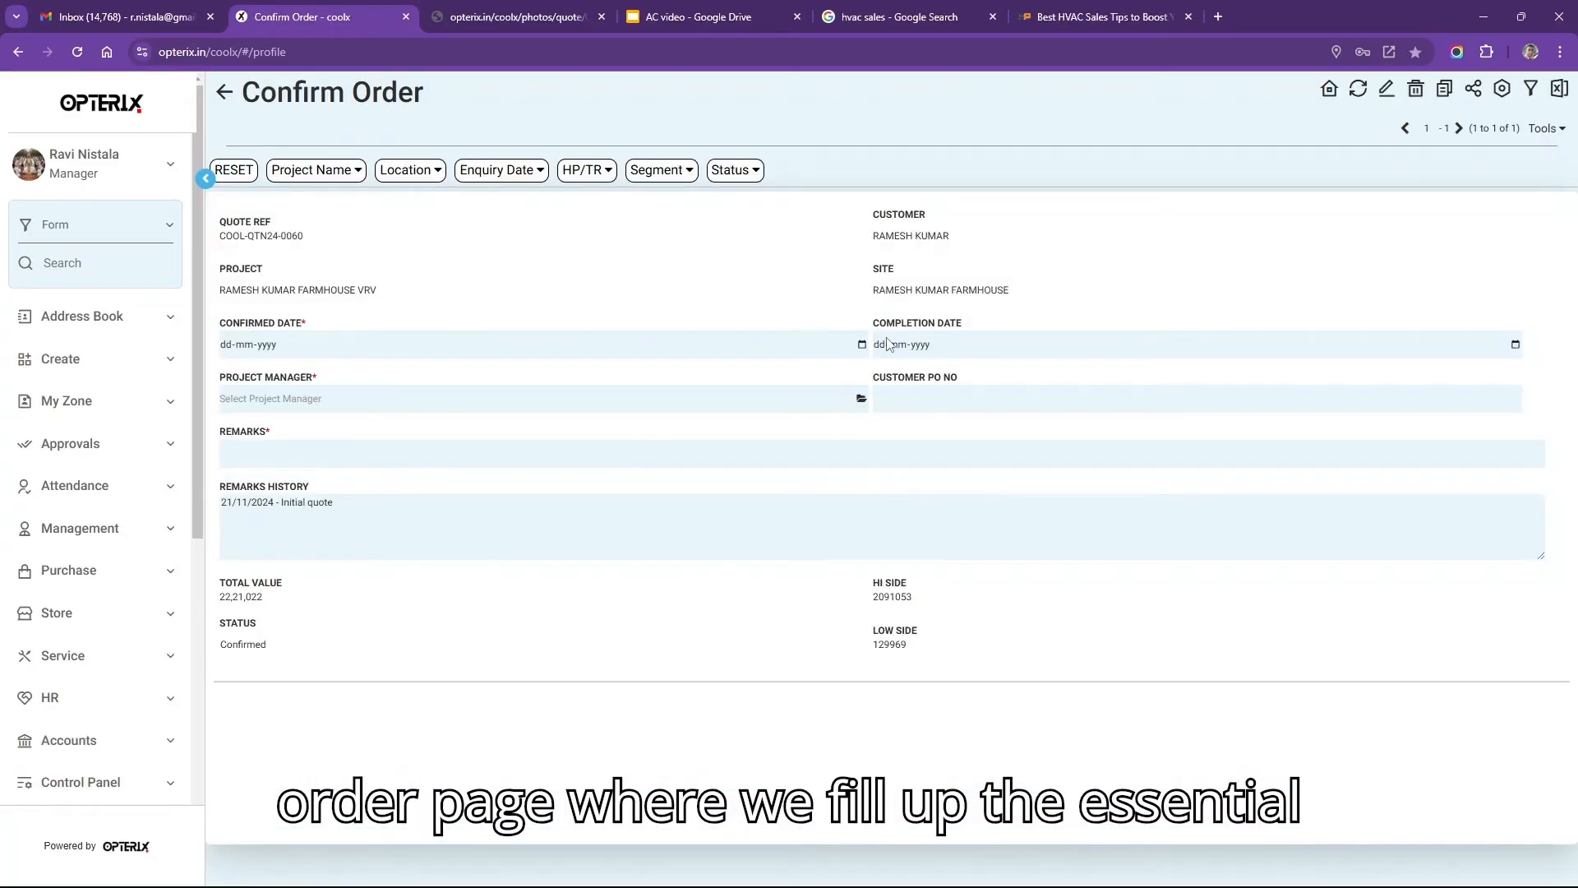
Set the confirmed date to 21-11-2024 and the completion date to 21-02-2025.
{"action": "left_click", "coordinate": [862, 345]}
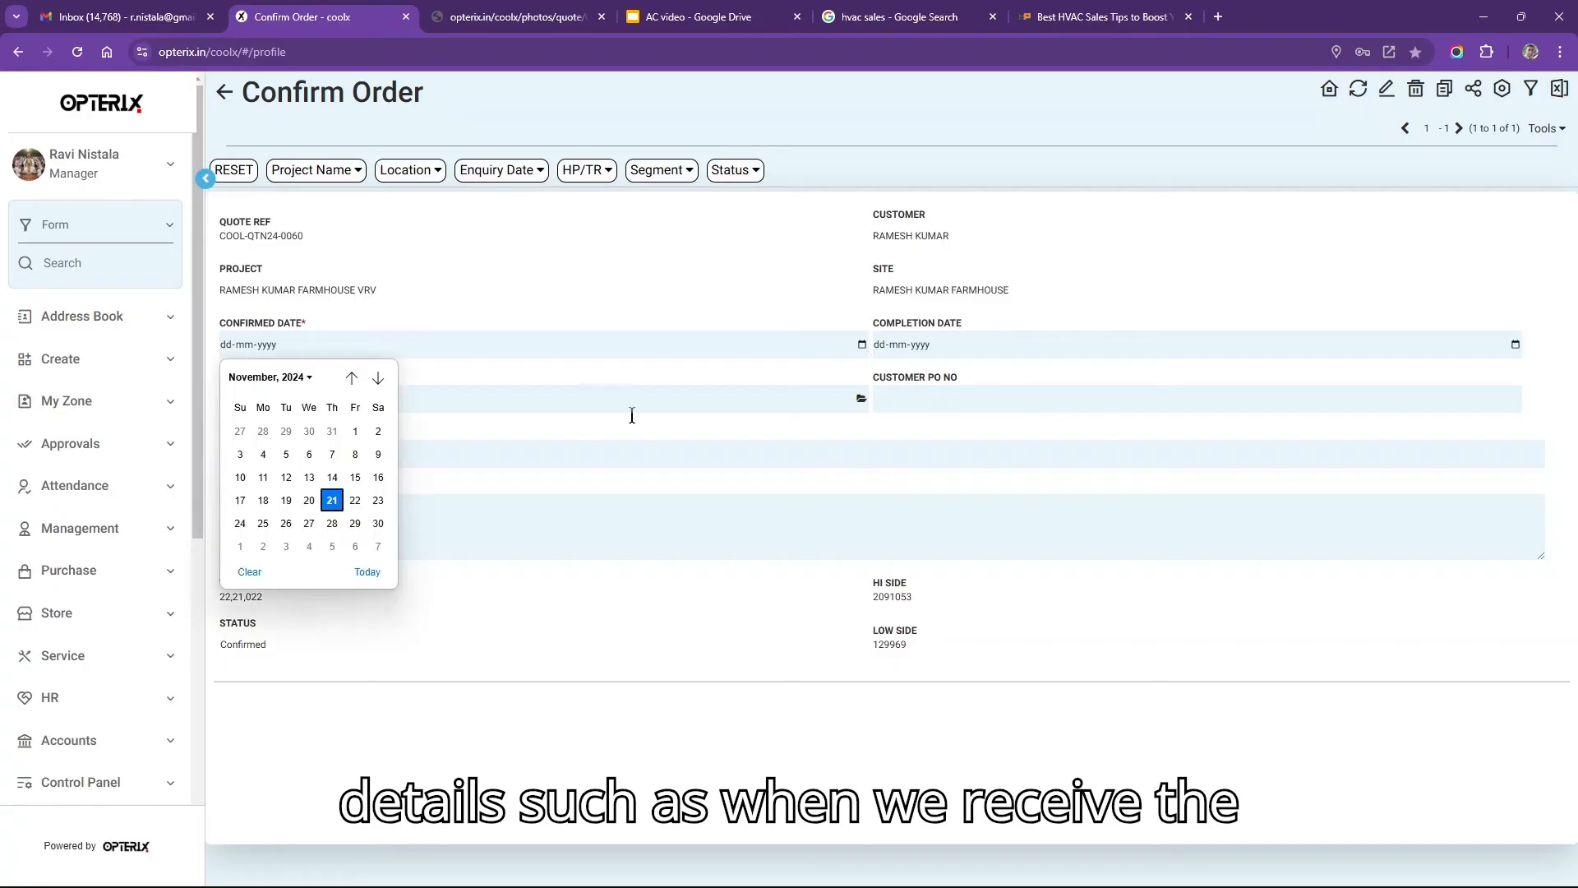
{"action": "left_click", "coordinate": [330, 509]}
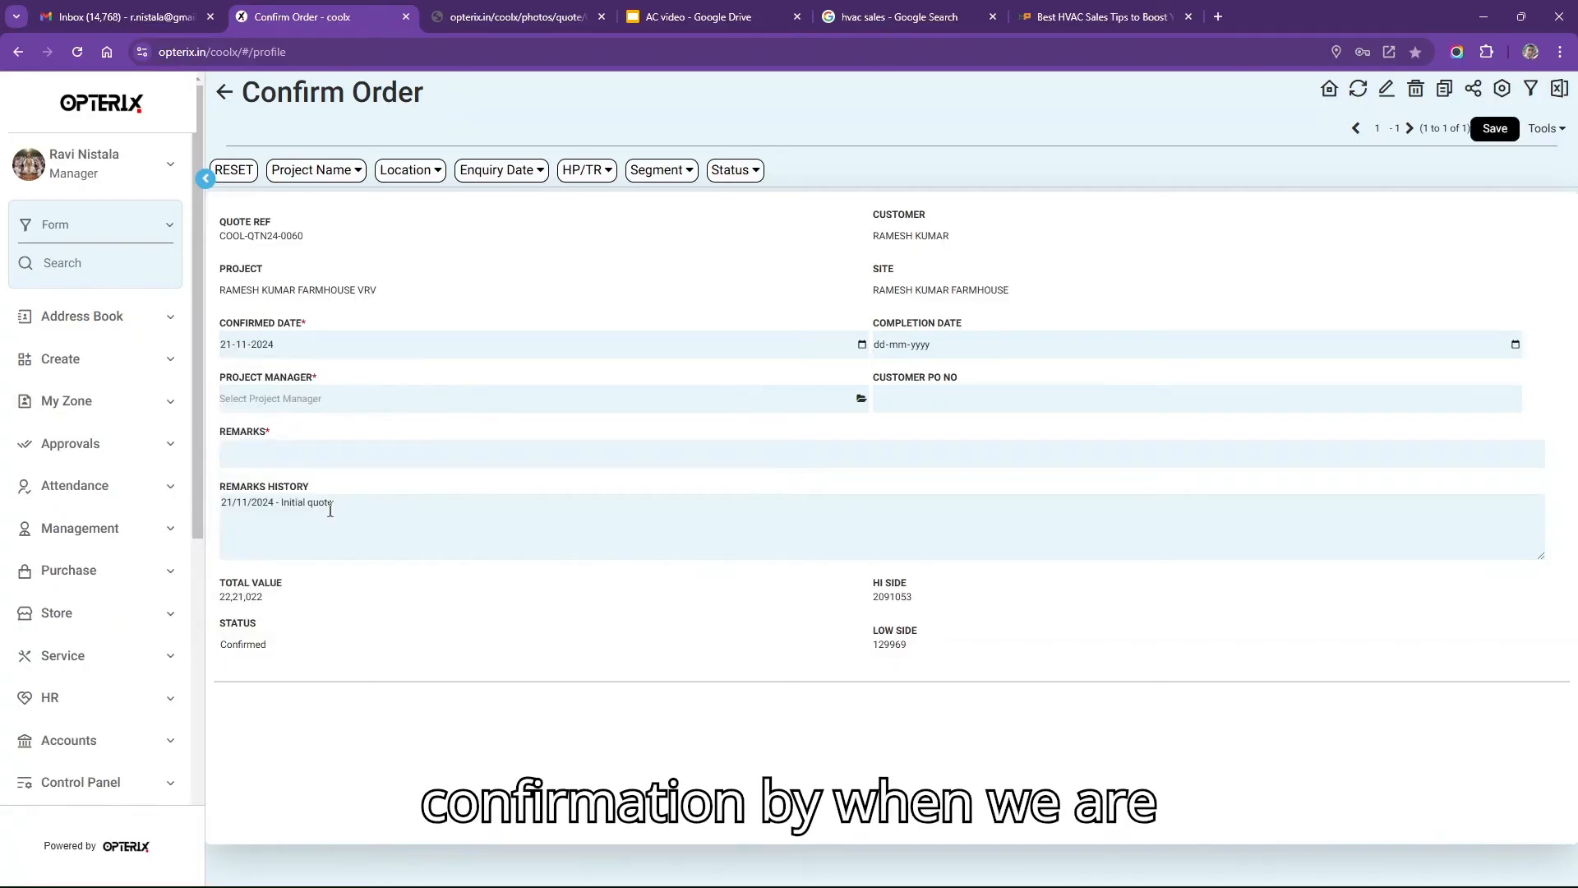
{"action": "left_click", "coordinate": [1412, 338]}
{"action": "left_click", "coordinate": [1030, 378]}
{"action": "left_click", "coordinate": [1031, 379]}
{"action": "left_click", "coordinate": [1031, 379]}
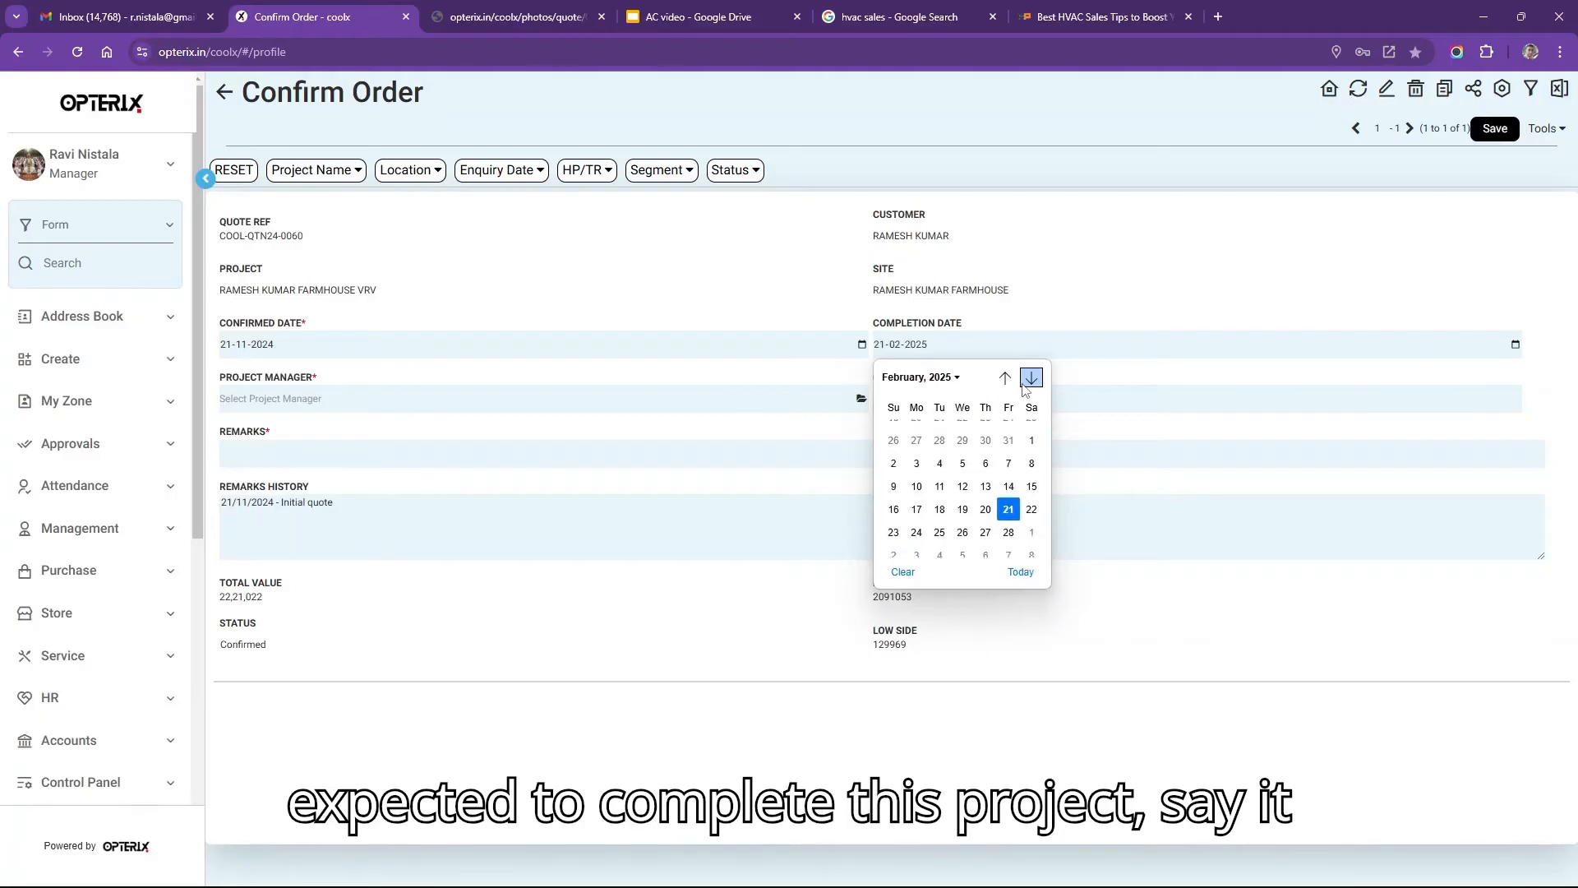
{"action": "left_click", "coordinate": [1008, 500]}
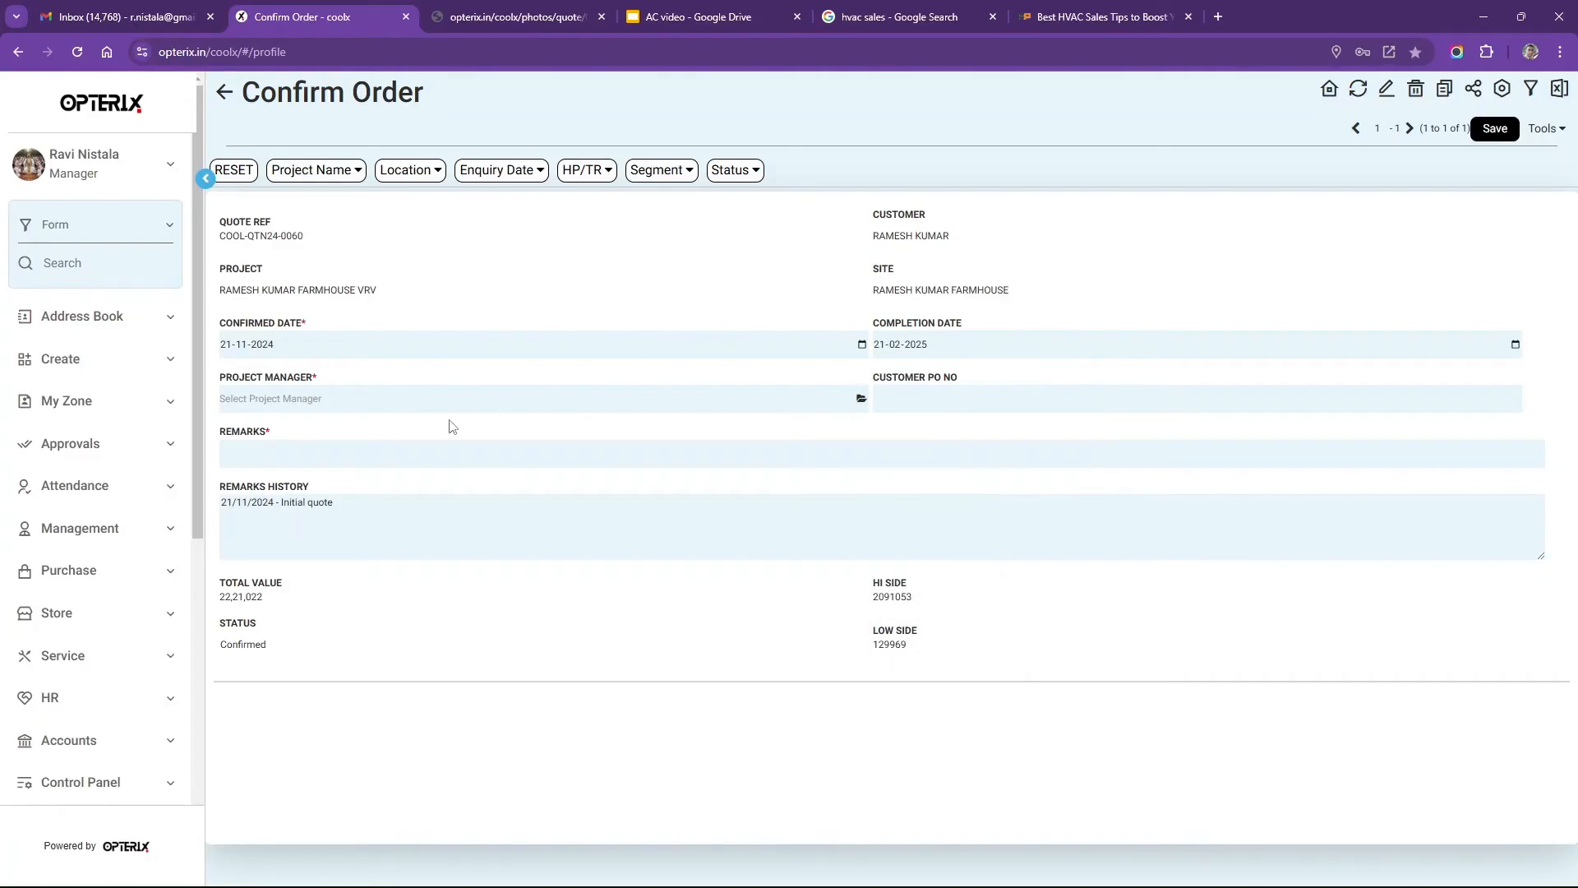
Assign the project manager, enter the customer PO number and remark 'Project to kick off immediately', then save.
{"action": "left_click", "coordinate": [420, 403]}
{"action": "type", "text": "rav"}
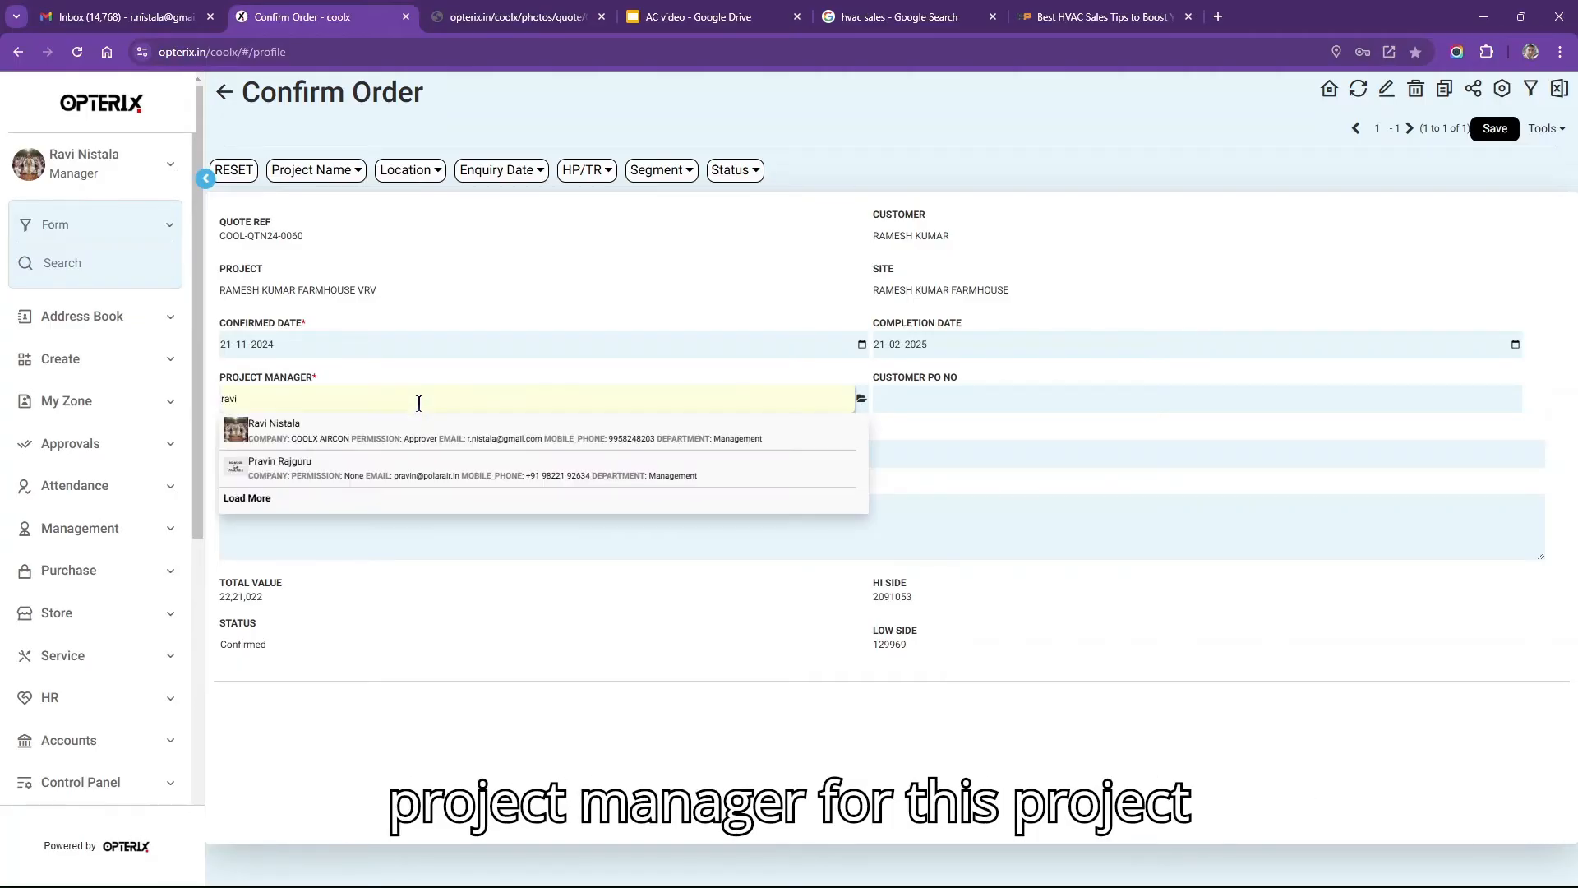
{"action": "type", "text": "i"}
{"action": "left_click", "coordinate": [373, 444]}
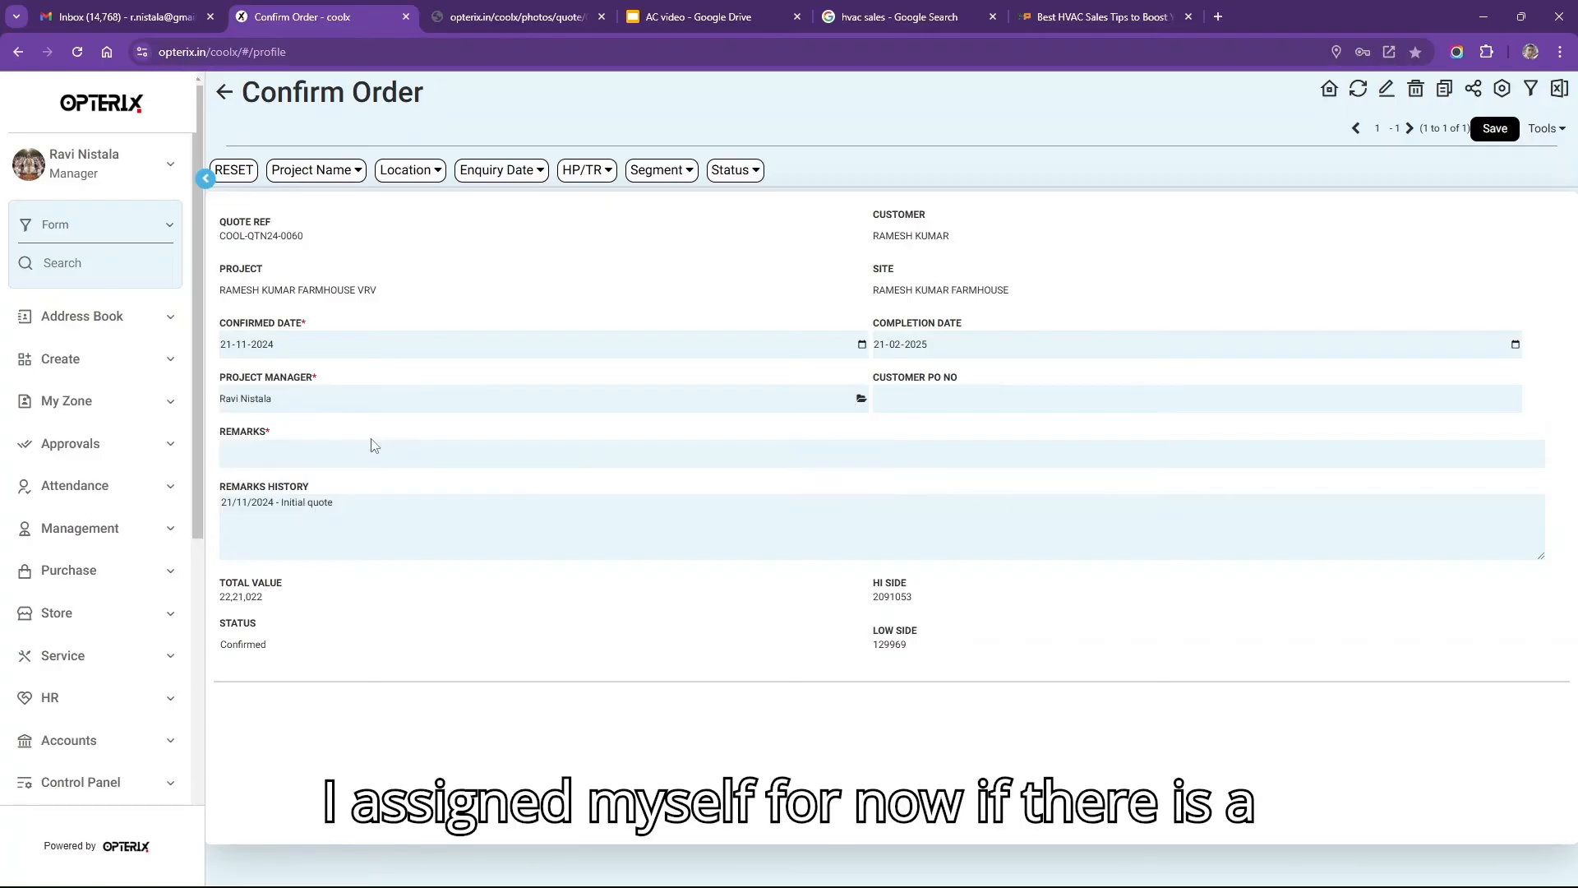
{"action": "left_click", "coordinate": [958, 395]}
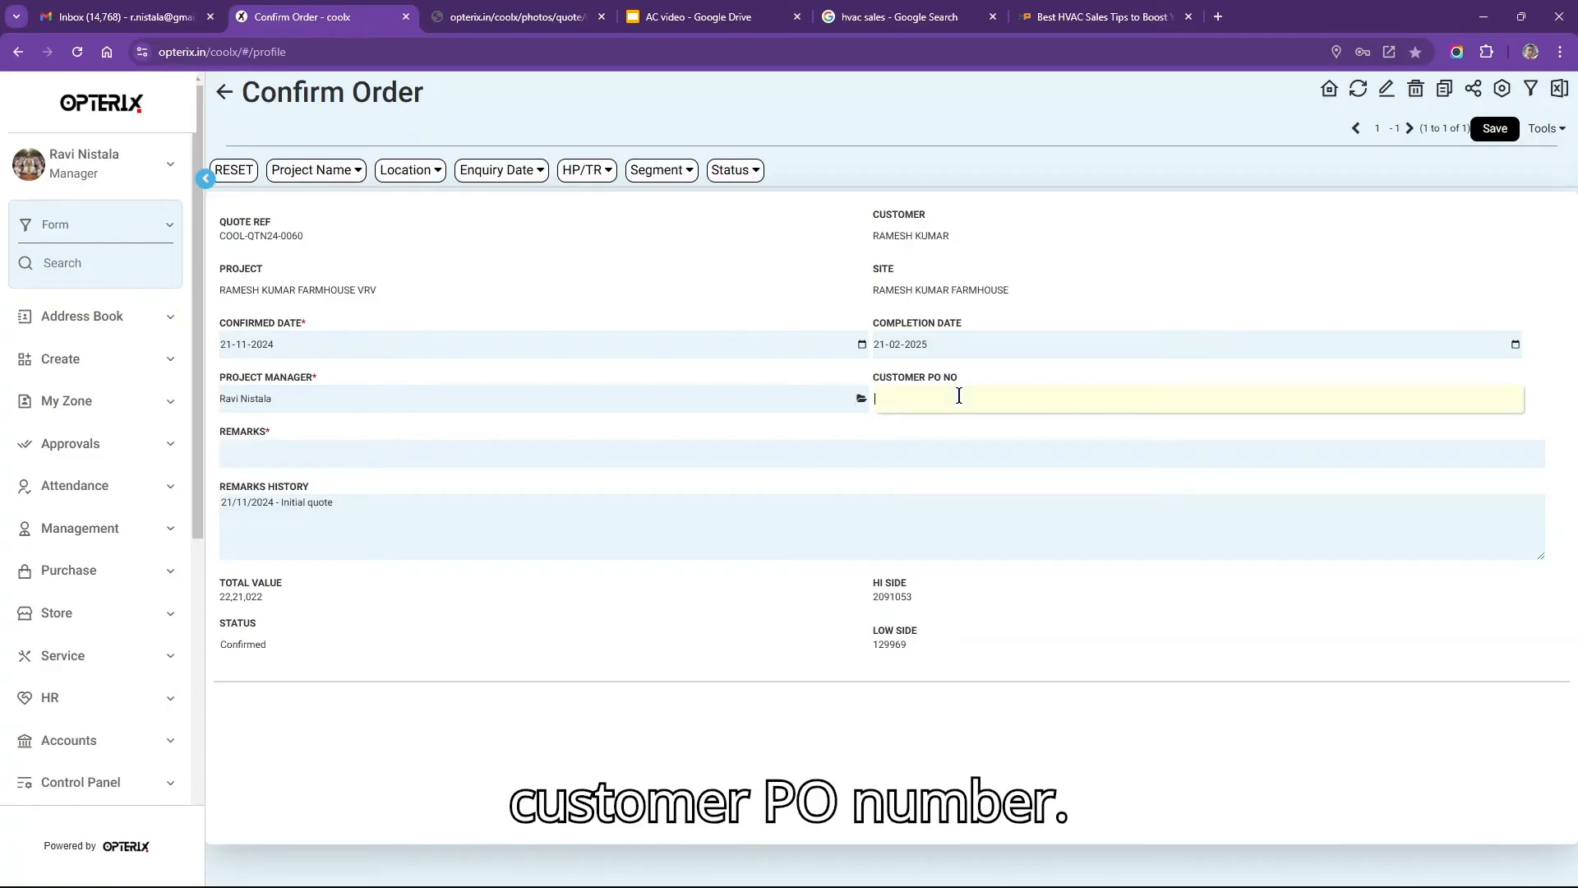
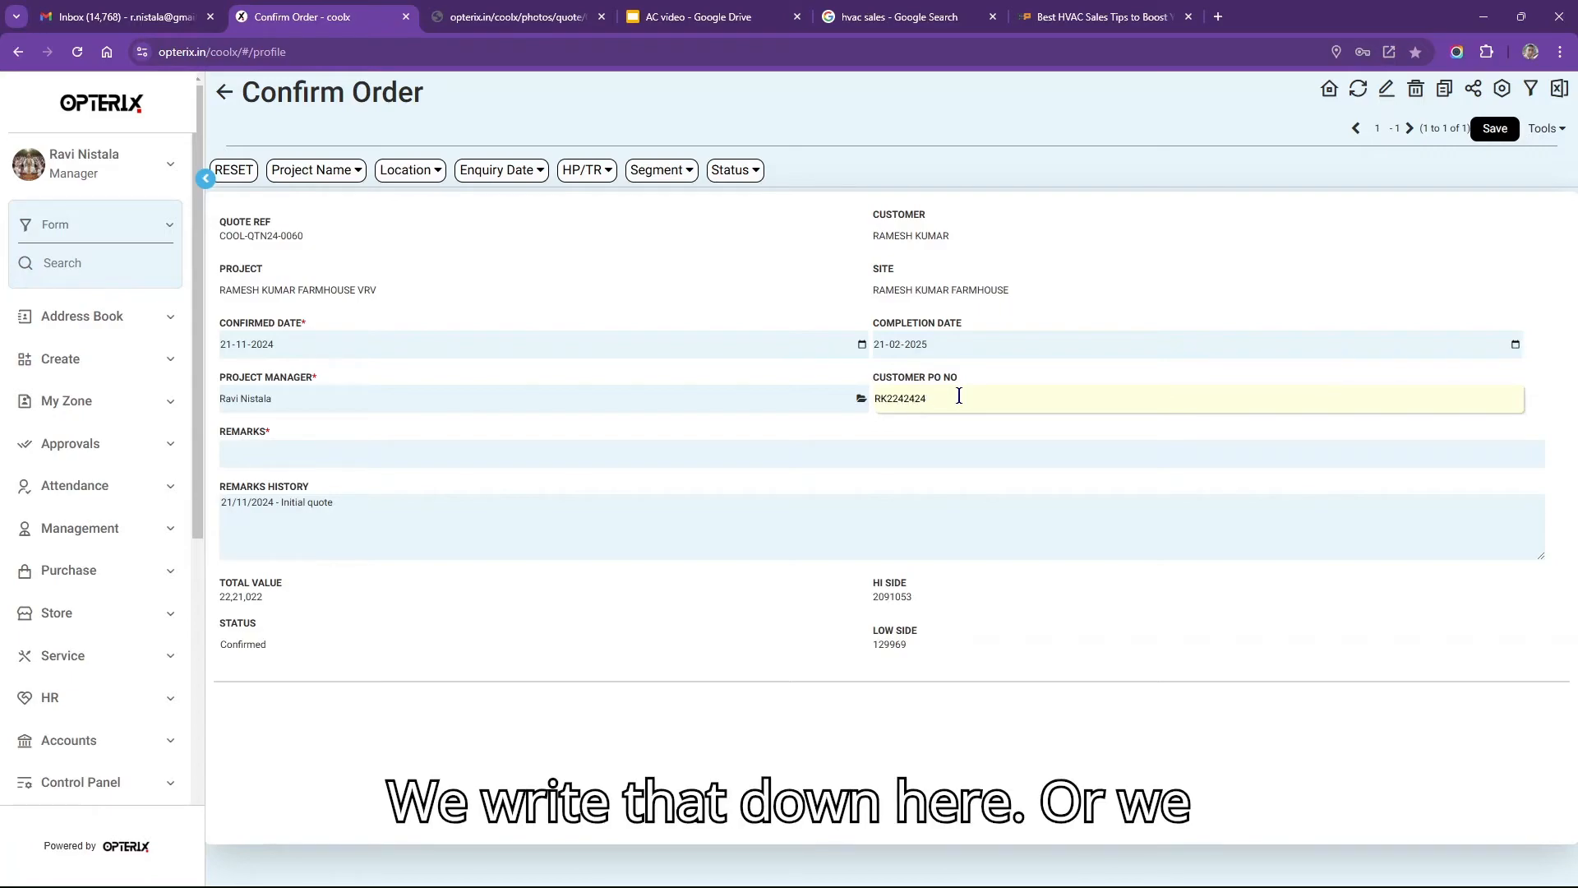
{"action": "left_click", "coordinate": [742, 458]}
{"action": "type", "text": "Pro"}
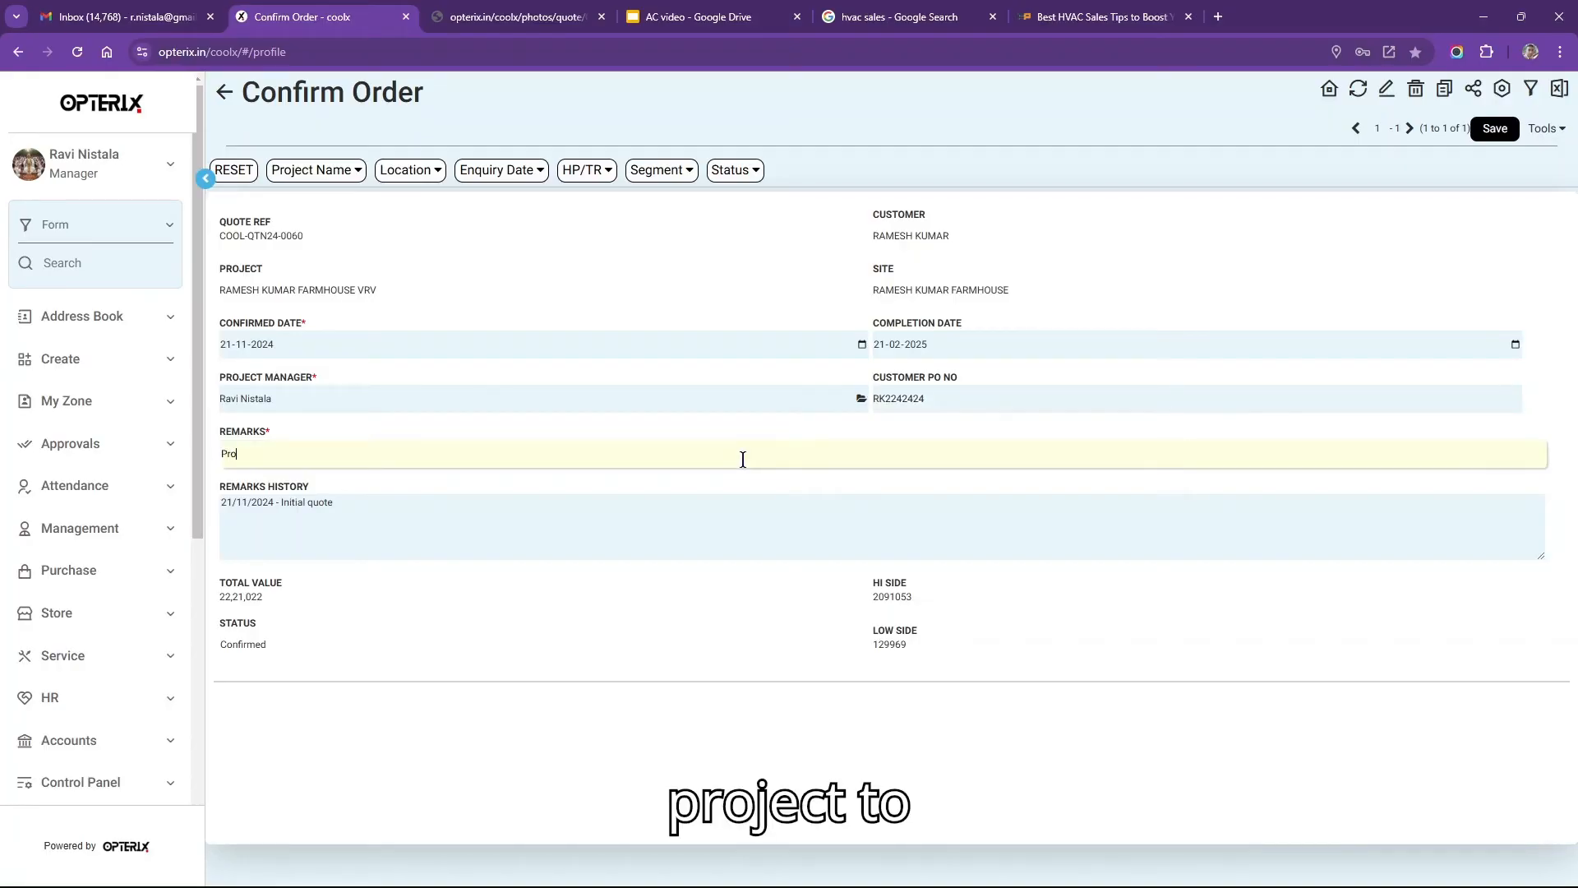
{"action": "type", "text": "ject to kick off imme"}
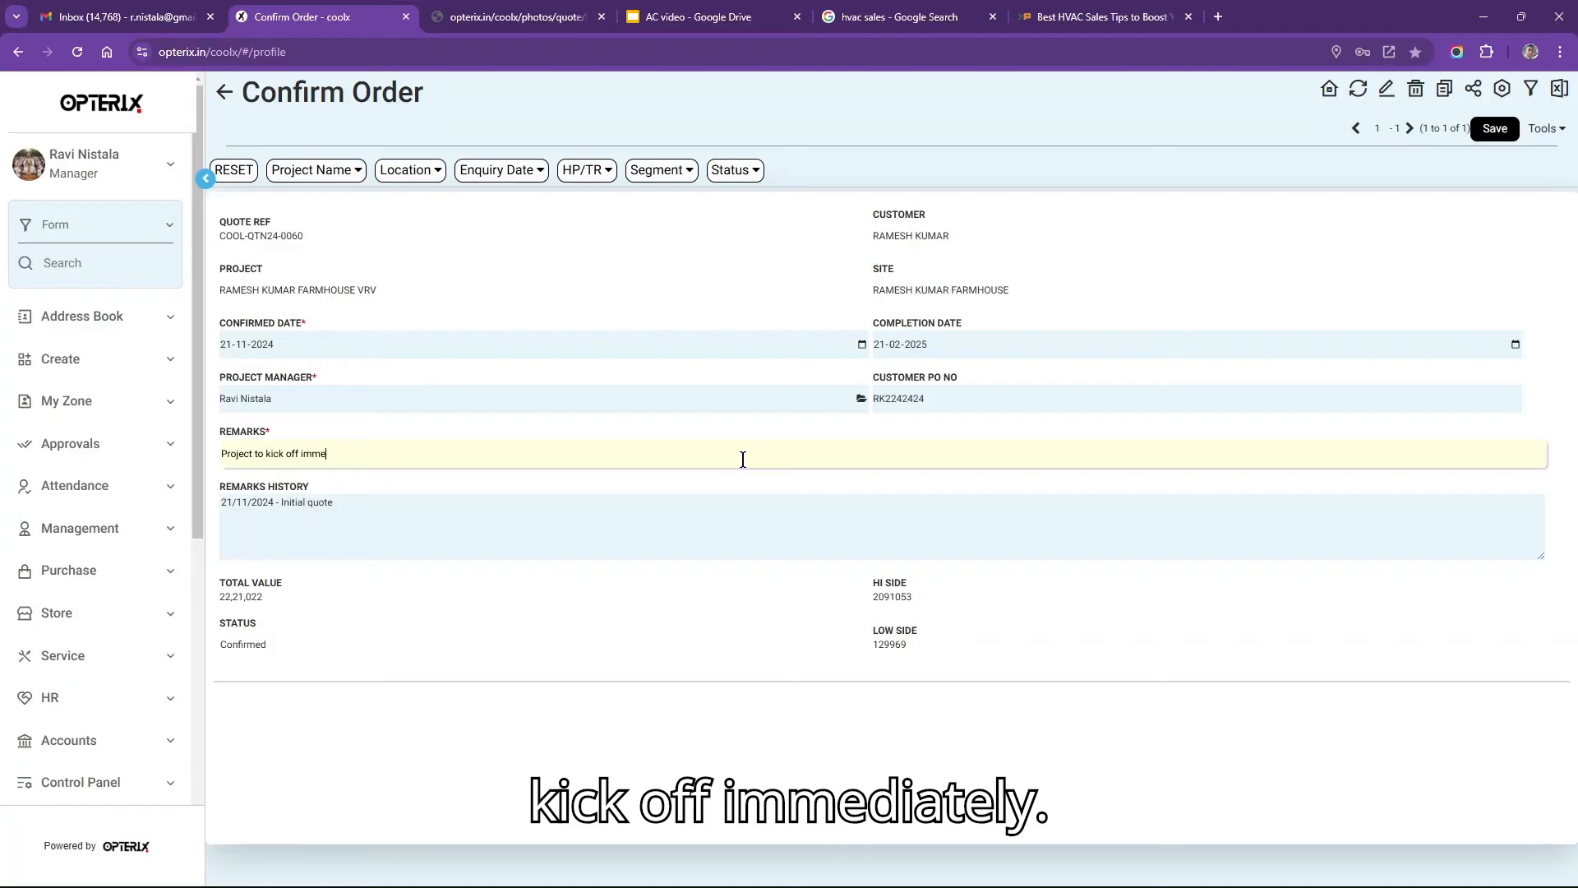
{"action": "type", "text": "diately"}
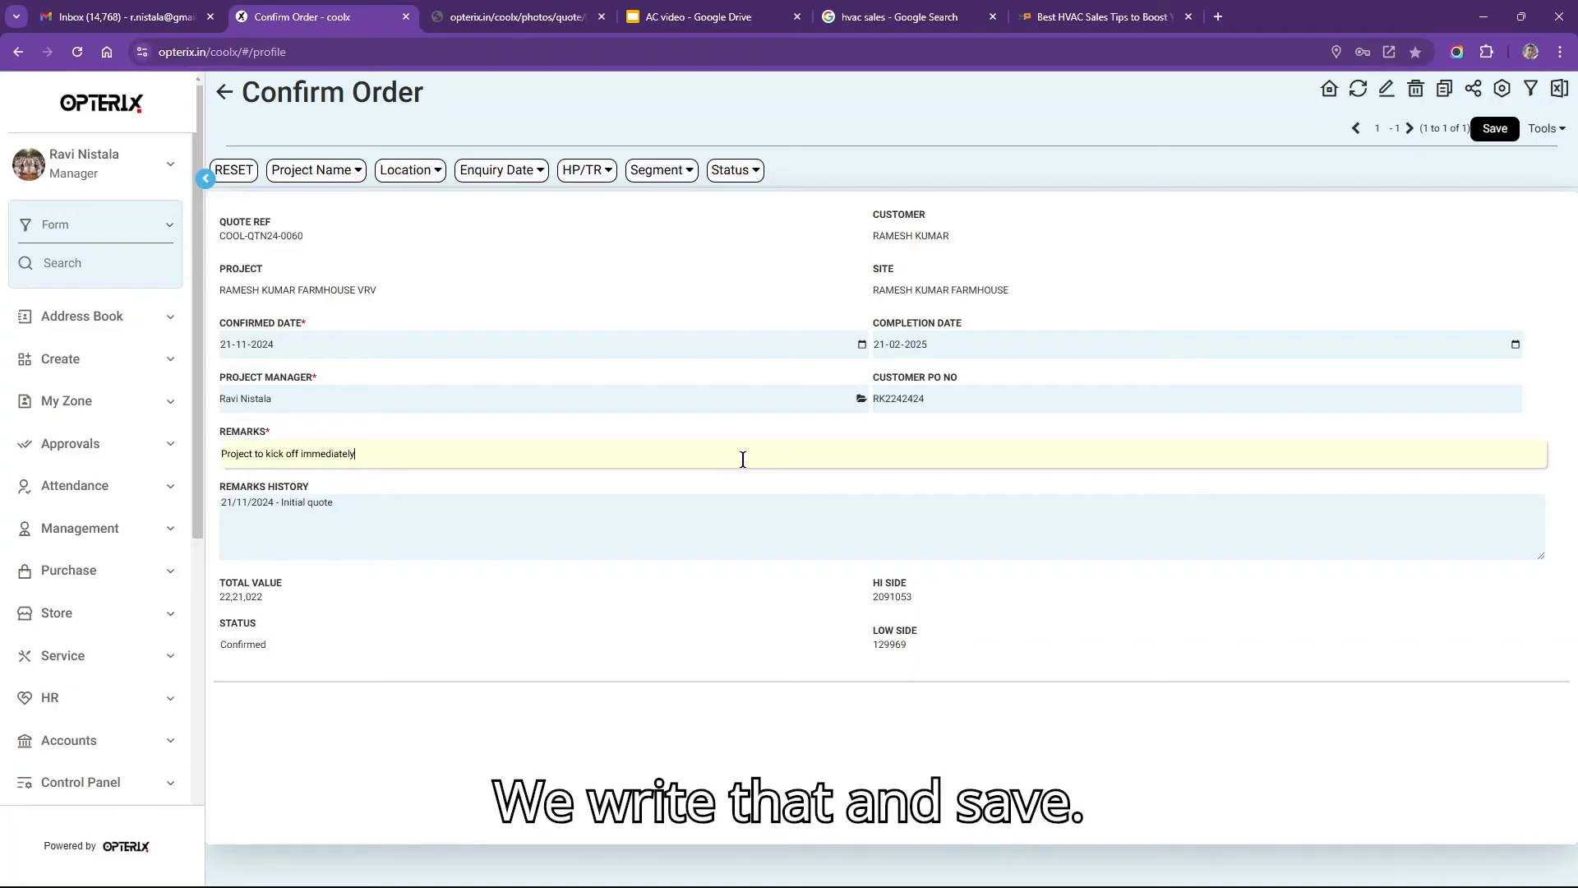
{"action": "left_click", "coordinate": [1494, 129]}
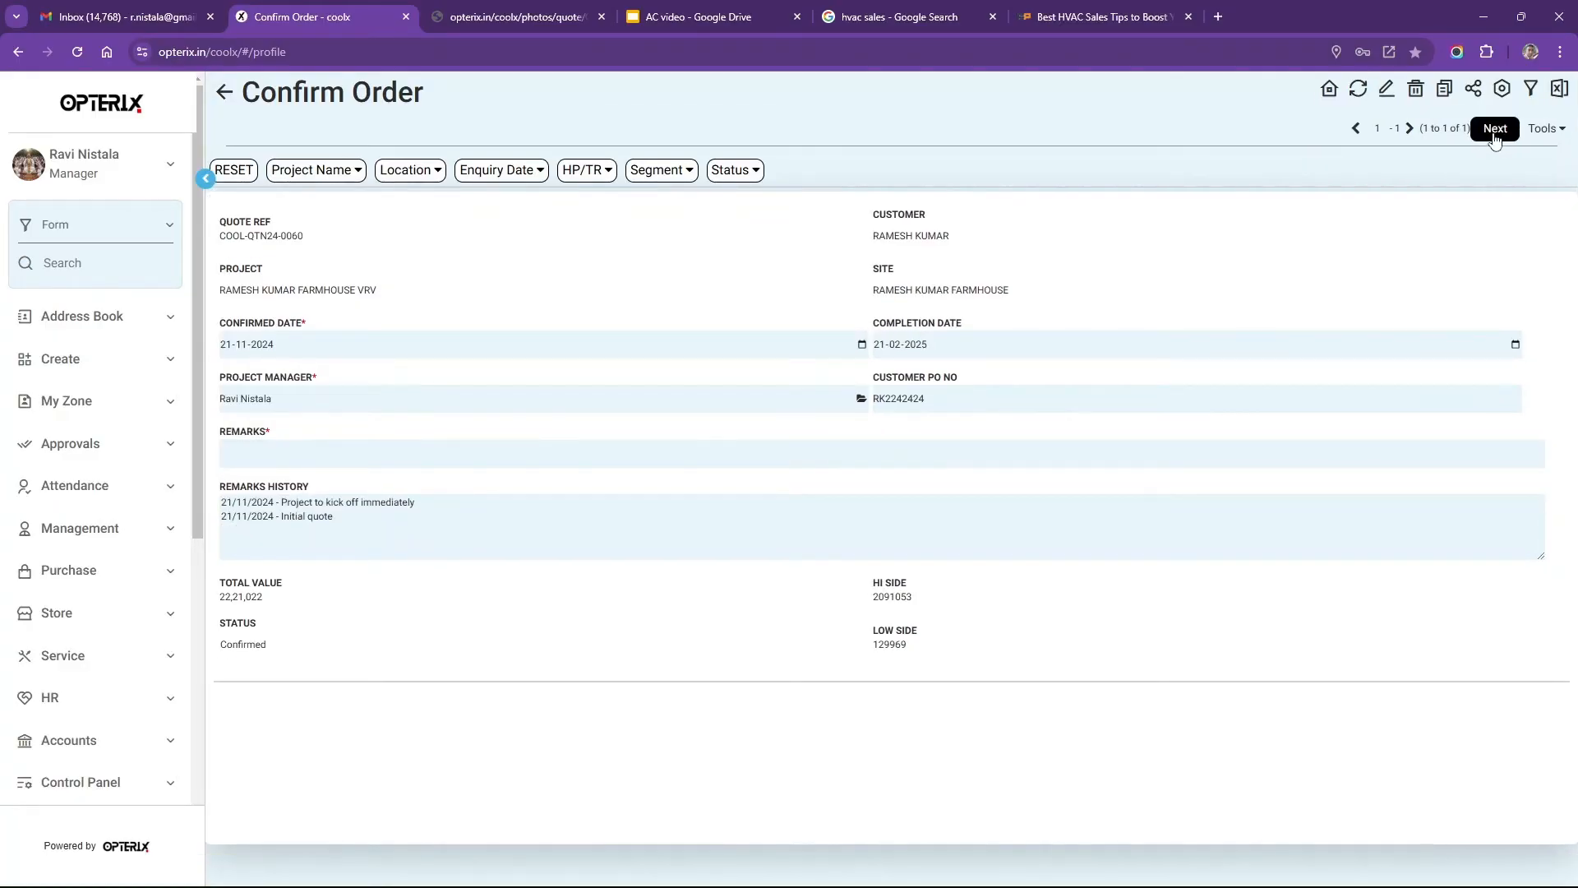
Continue to My Sales Orders and select the new farmhouse VRV order COOL-20-2024.
{"action": "left_click", "coordinate": [1494, 129]}
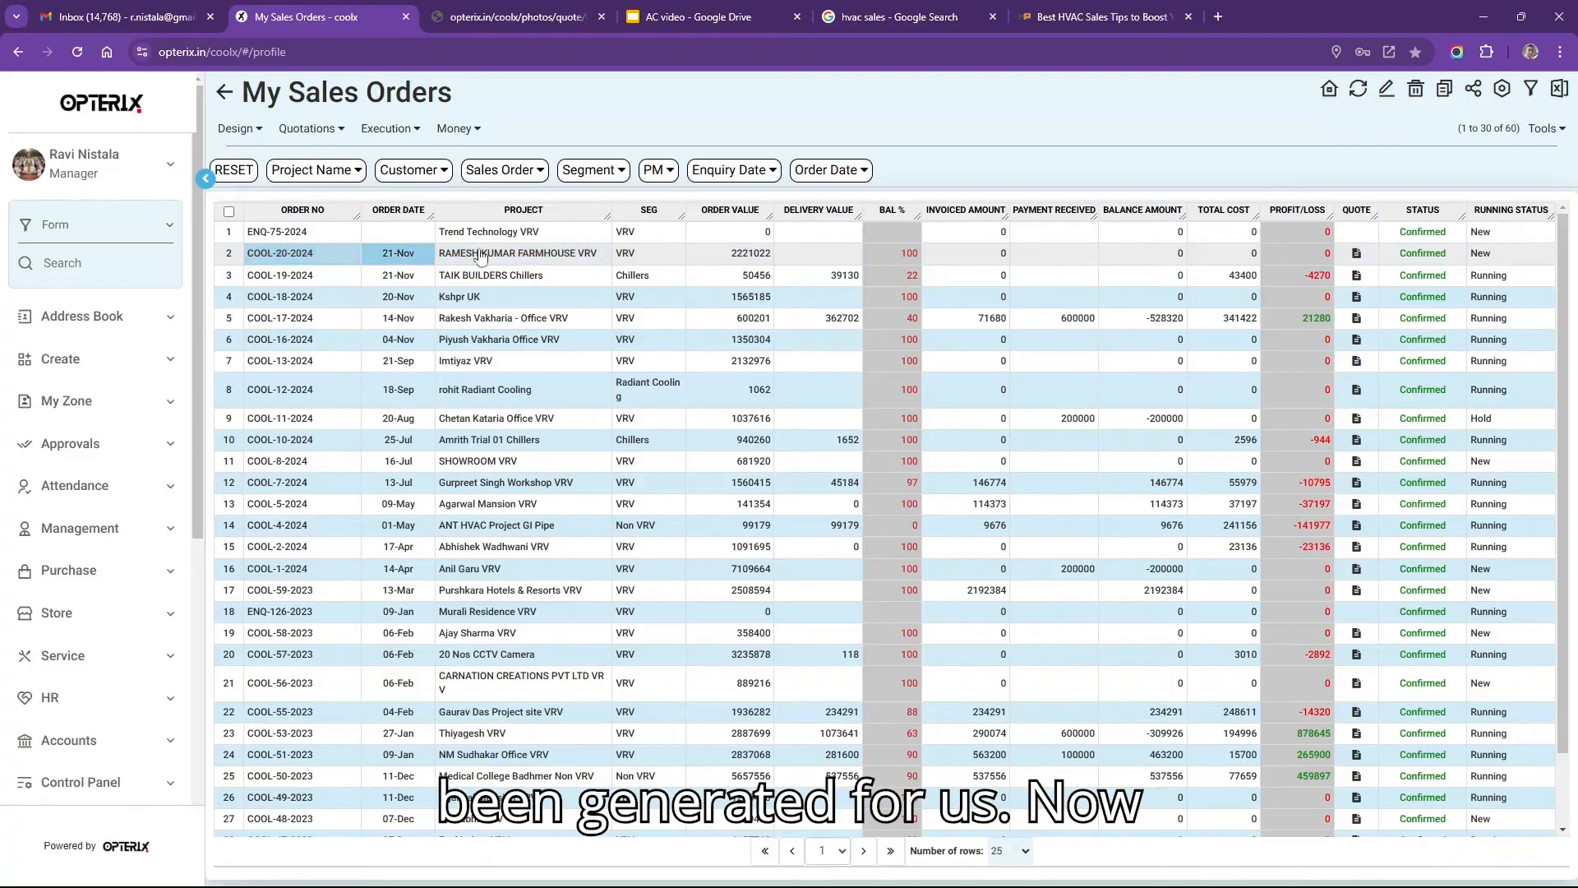
{"action": "left_click", "coordinate": [782, 246]}
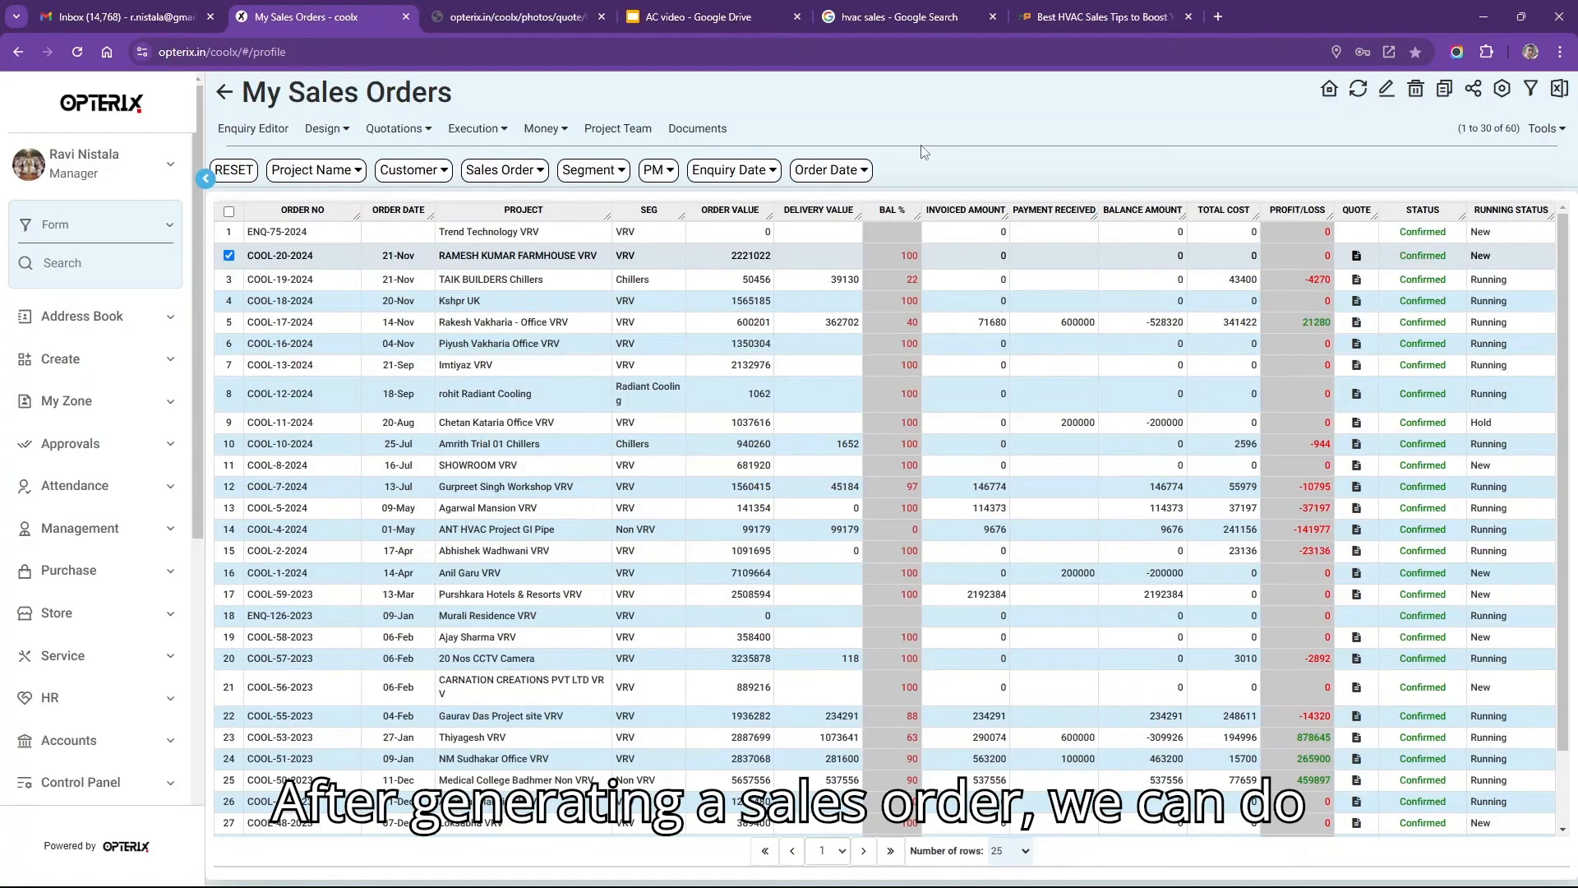
{"action": "left_click", "coordinate": [816, 257]}
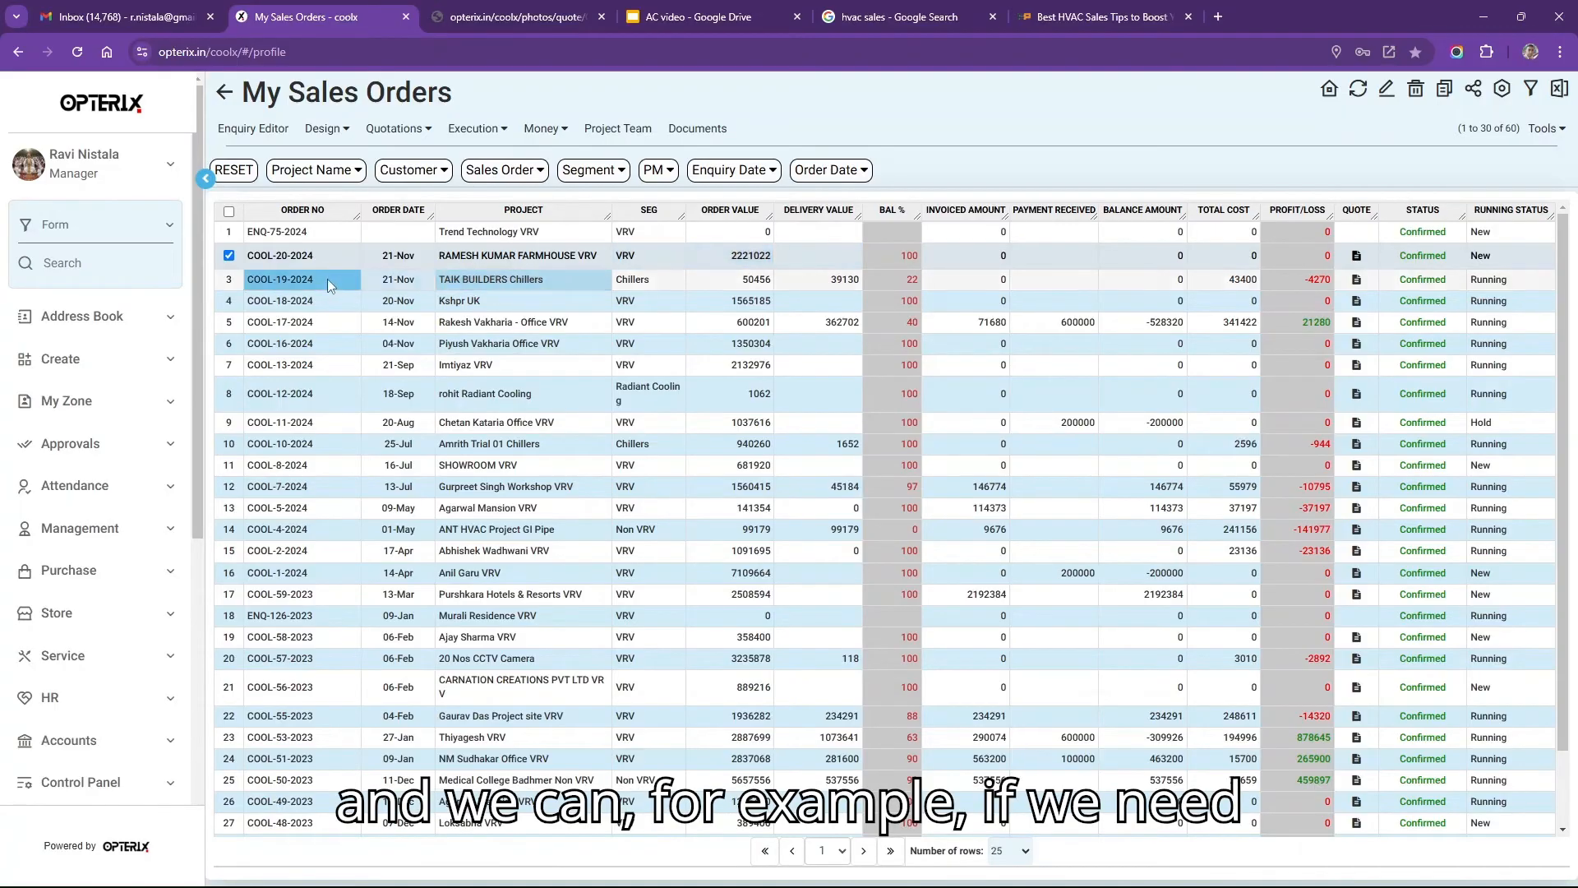
Open the order's Project Control Sheet from the Execution menu.
{"action": "left_click", "coordinate": [327, 132]}
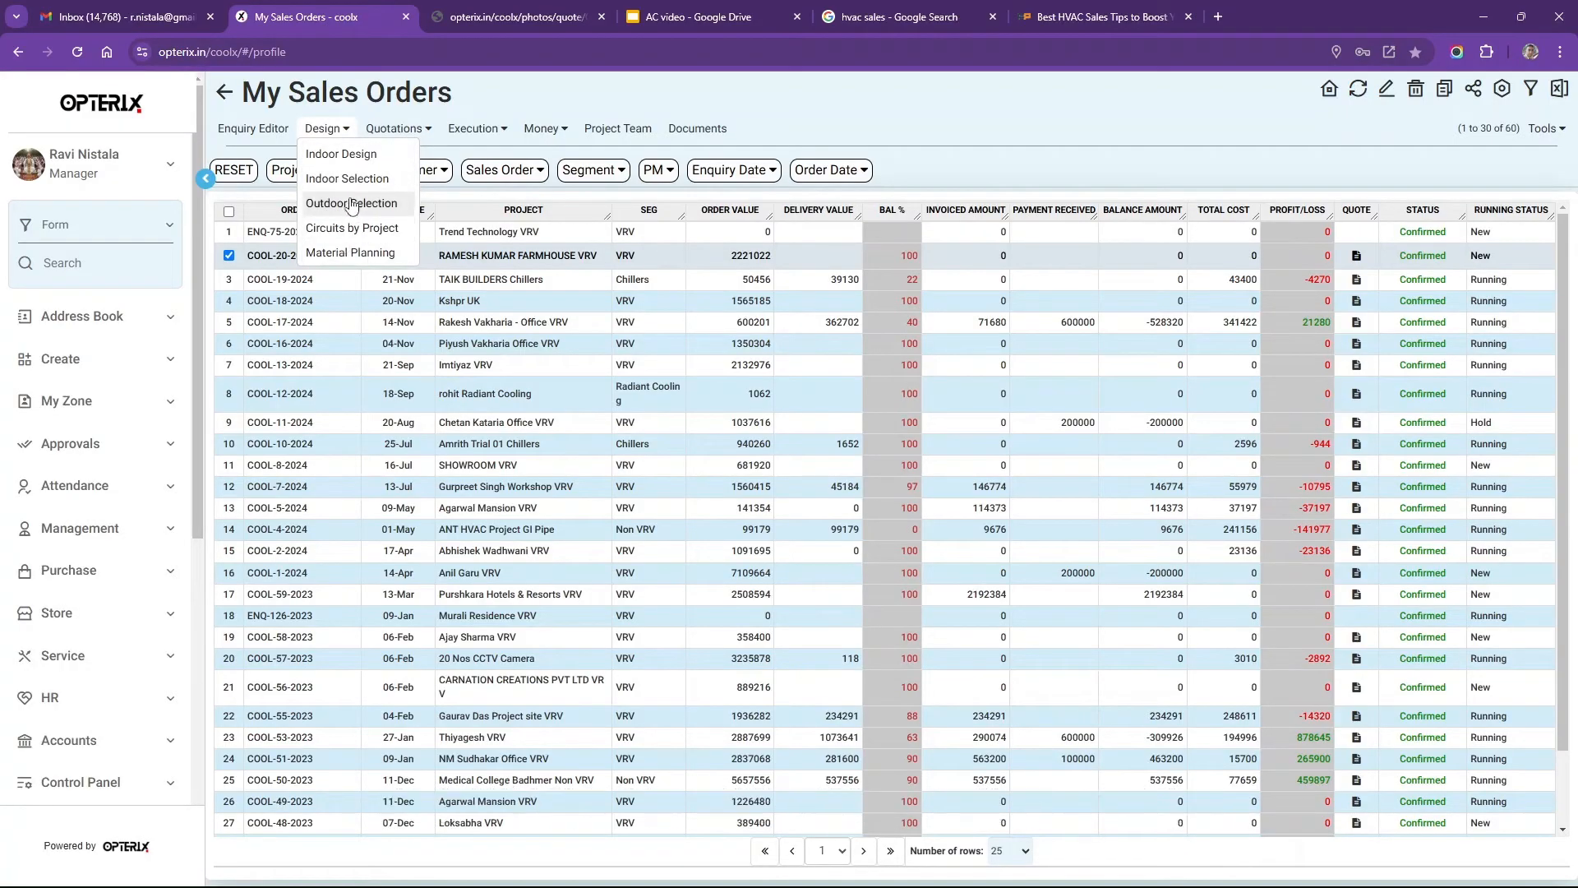
{"action": "left_click", "coordinate": [411, 131]}
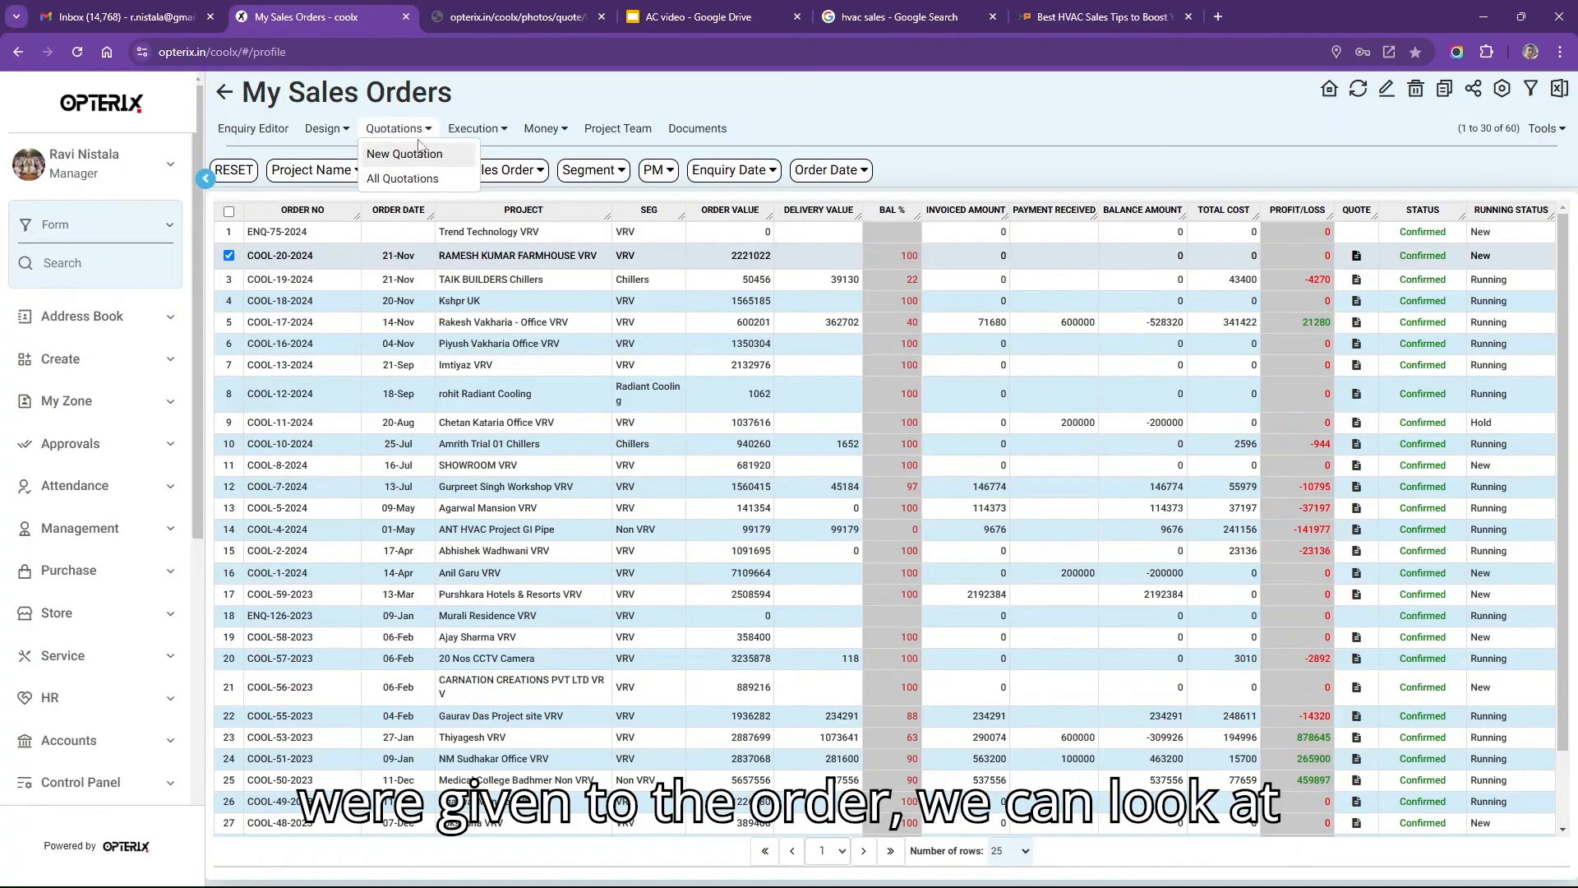
{"action": "left_click", "coordinate": [463, 129]}
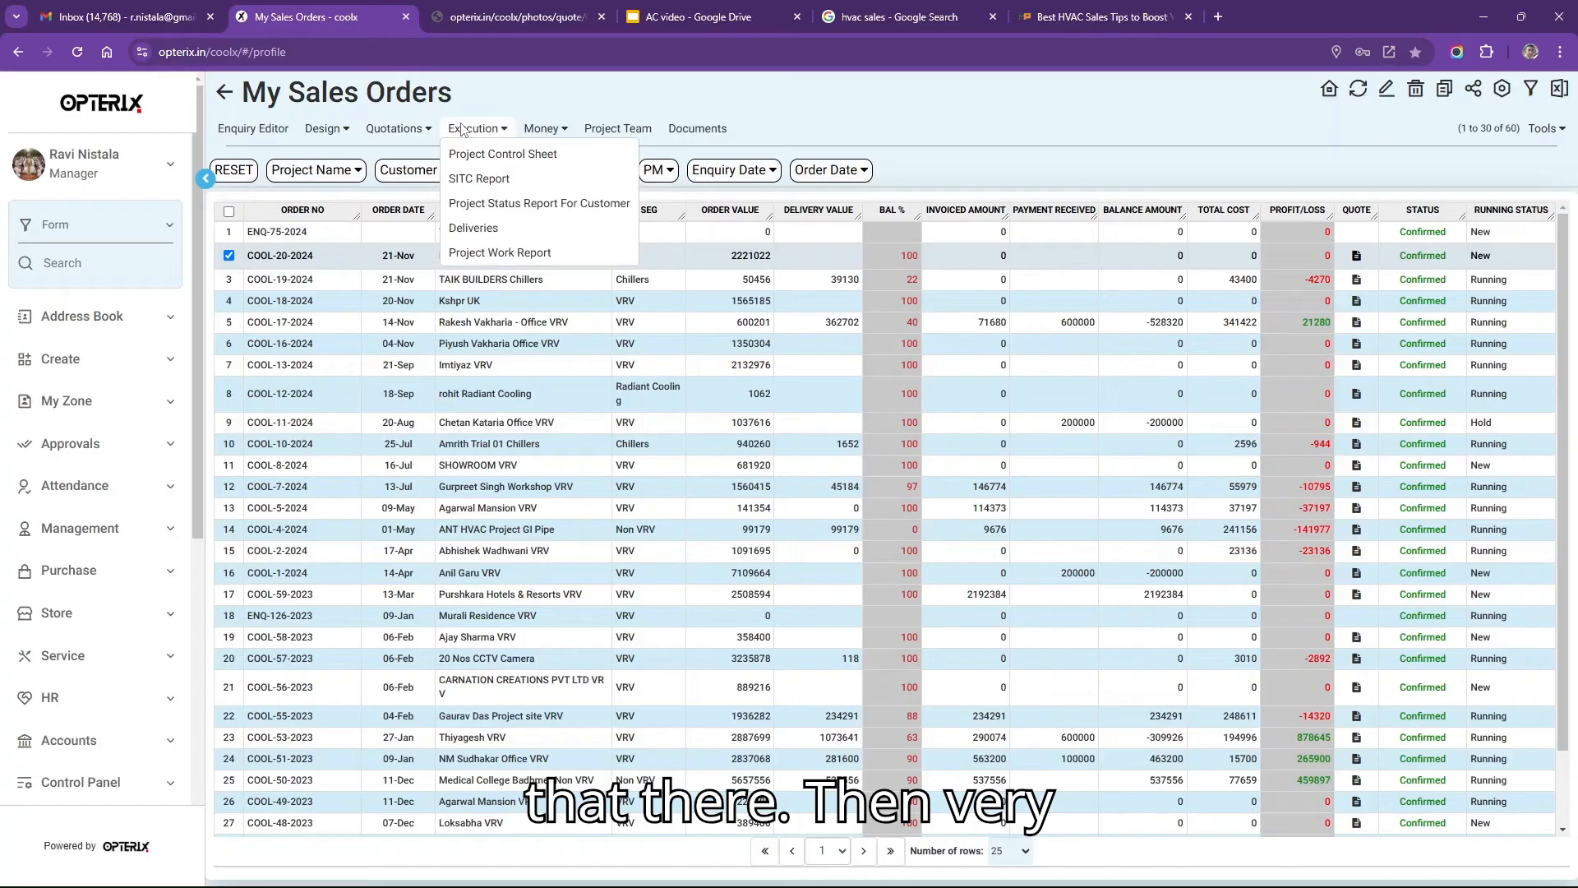
{"action": "left_click", "coordinate": [505, 162]}
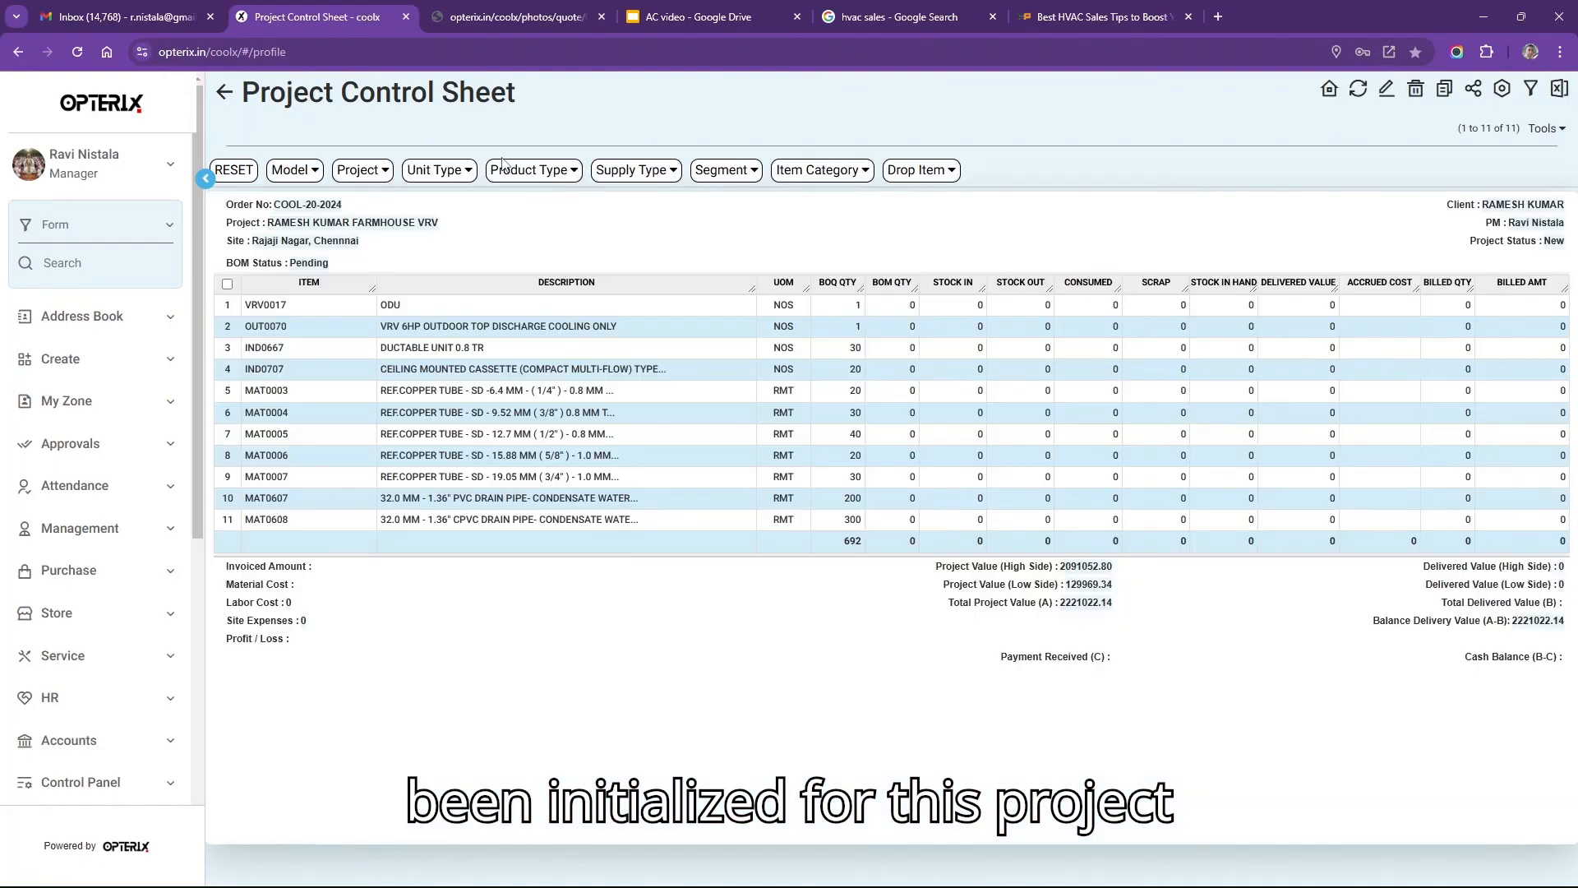
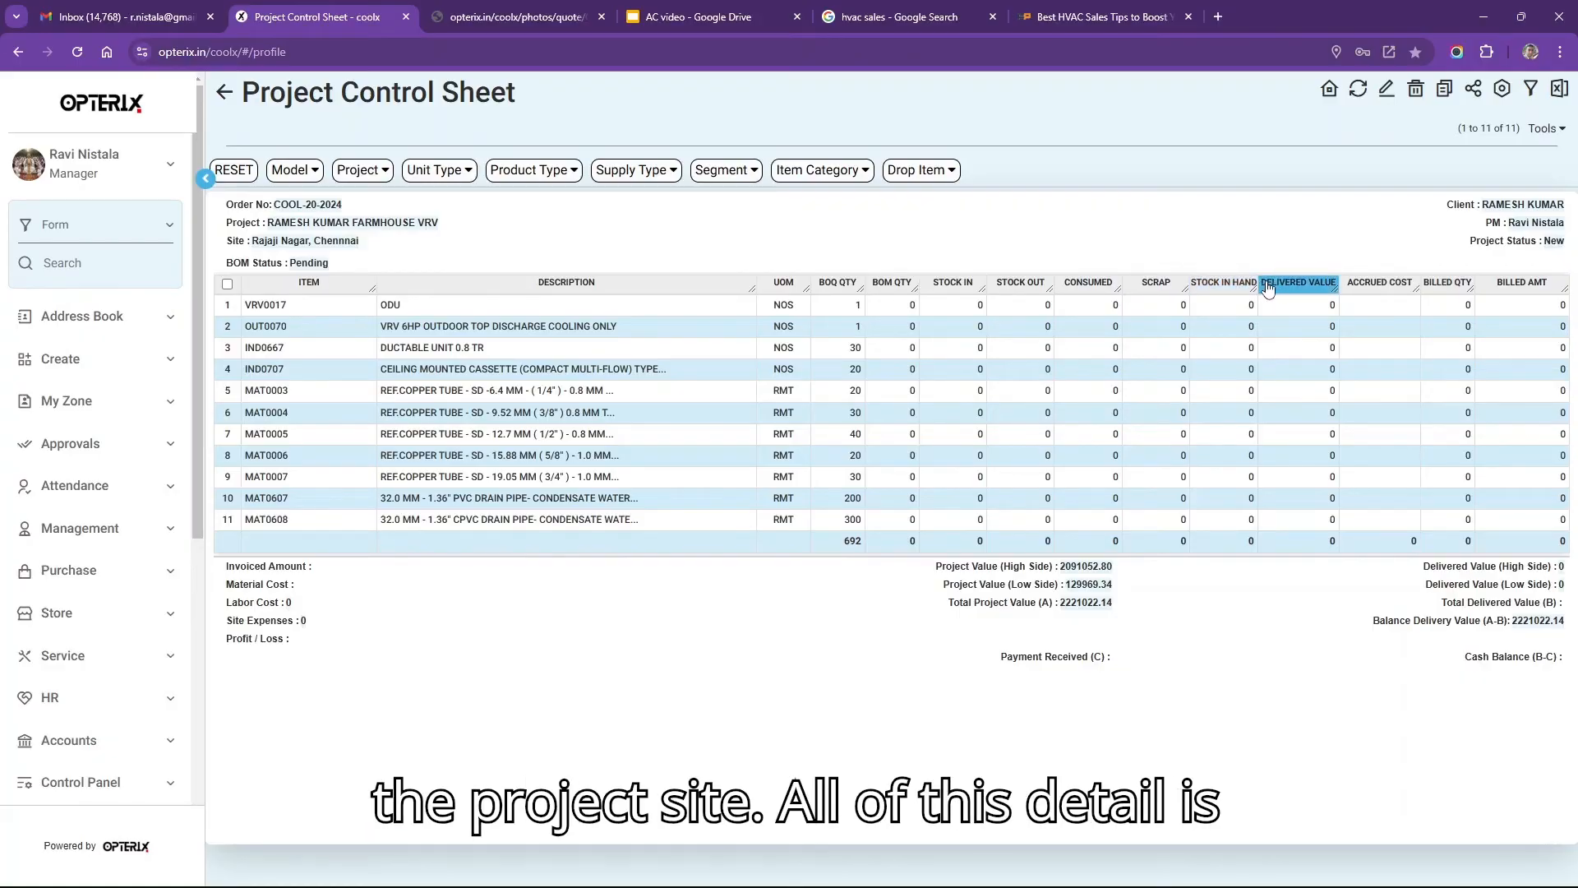
Go back to My Sales Orders, tick the farmhouse VRV order and open its Execution menu.
{"action": "left_click", "coordinate": [226, 93]}
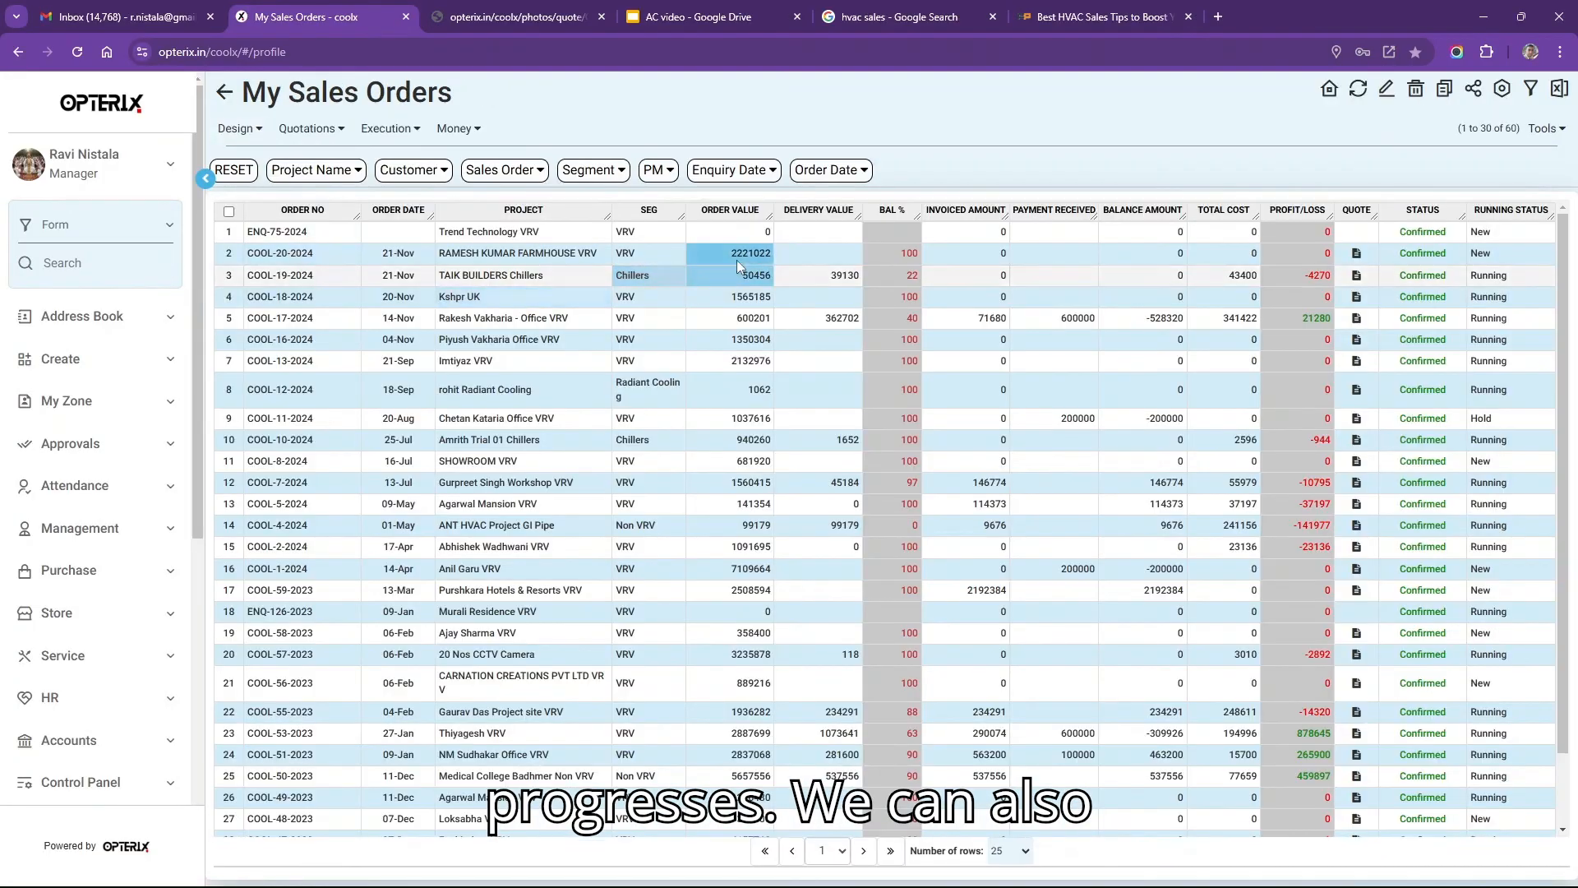
{"action": "left_click", "coordinate": [806, 251]}
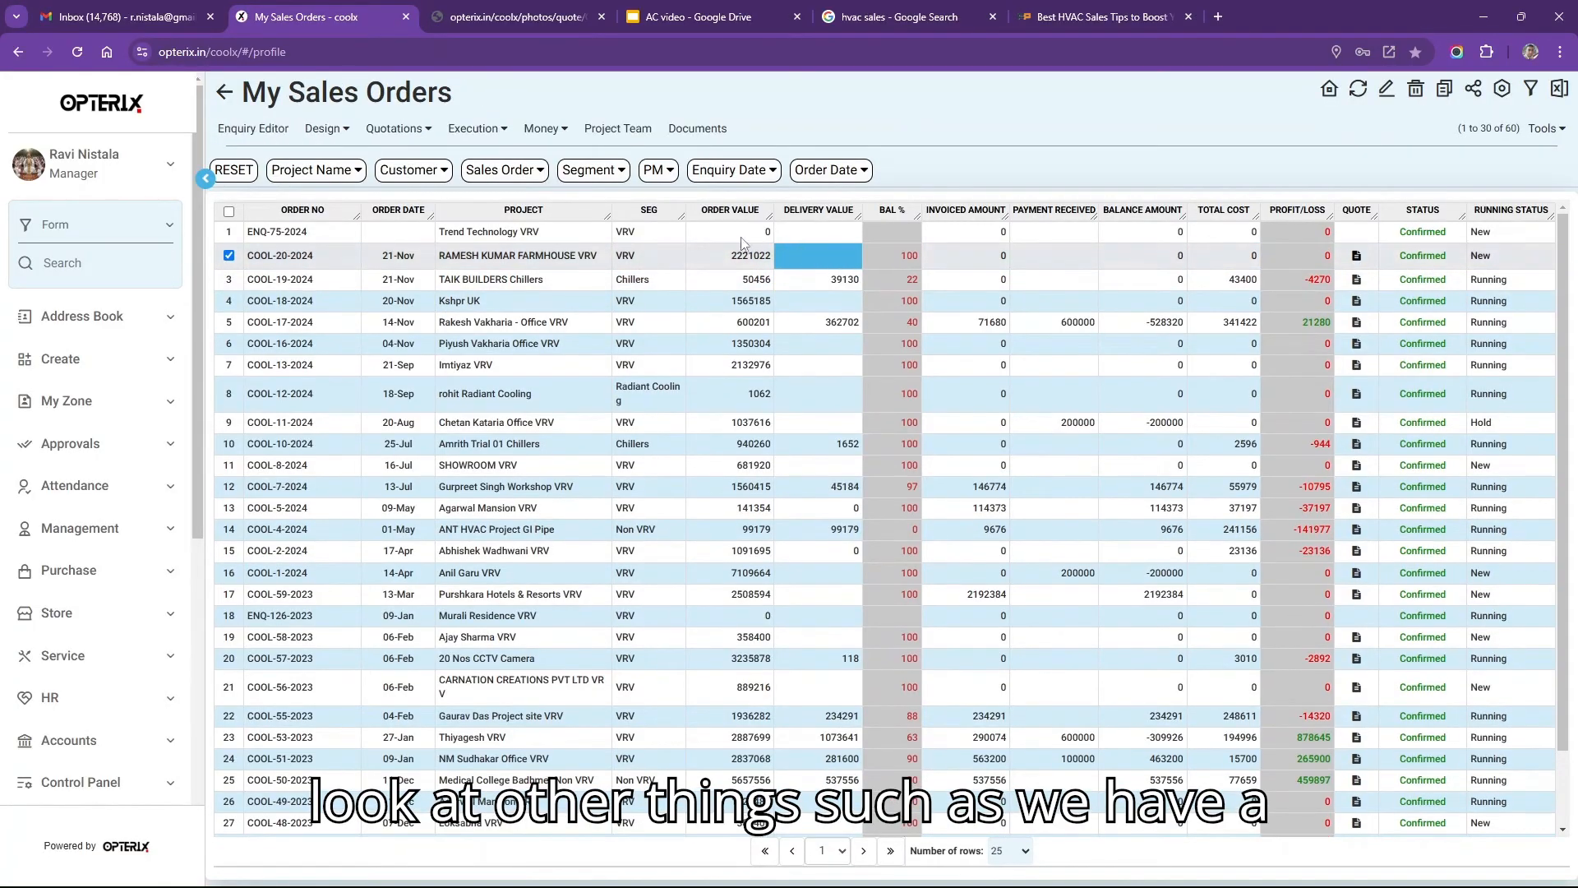
{"action": "left_click", "coordinate": [484, 131]}
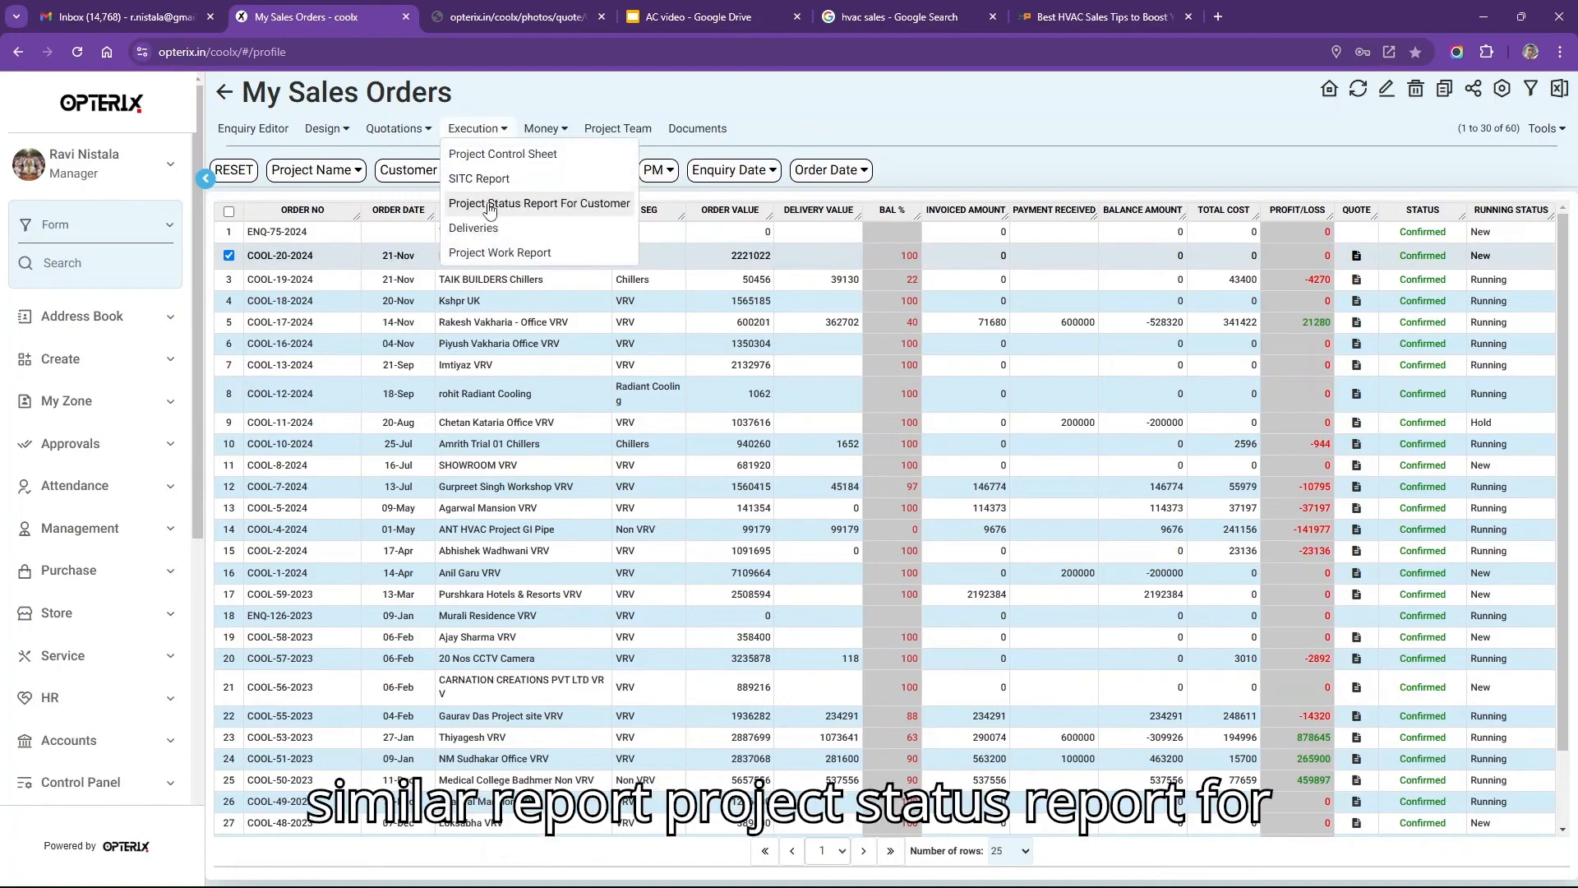
{"action": "left_click", "coordinate": [603, 205]}
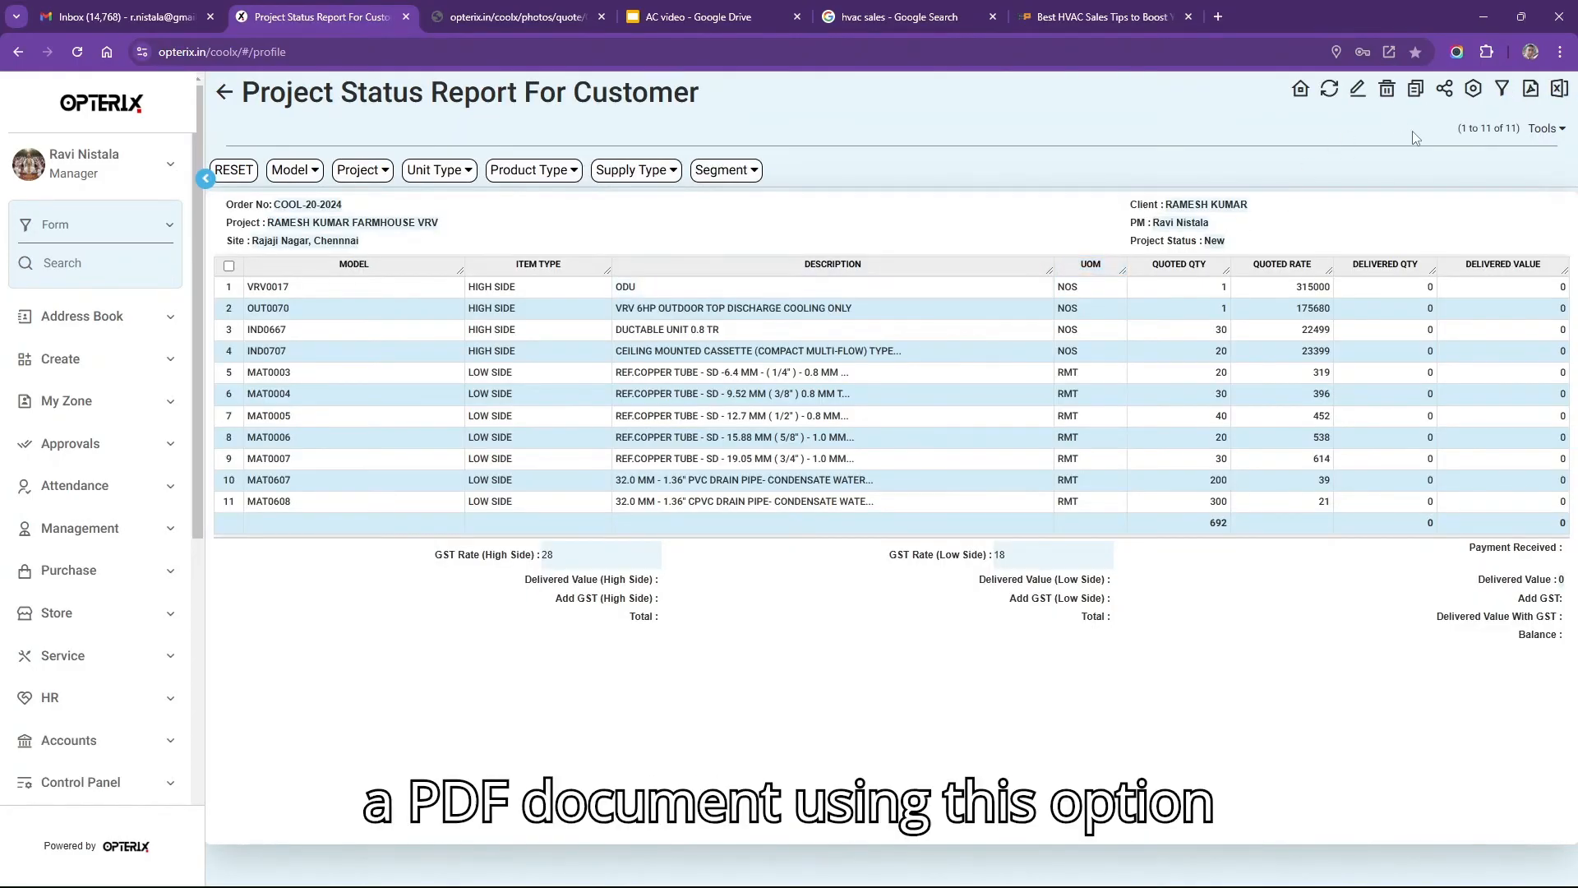
{"action": "left_click", "coordinate": [225, 95]}
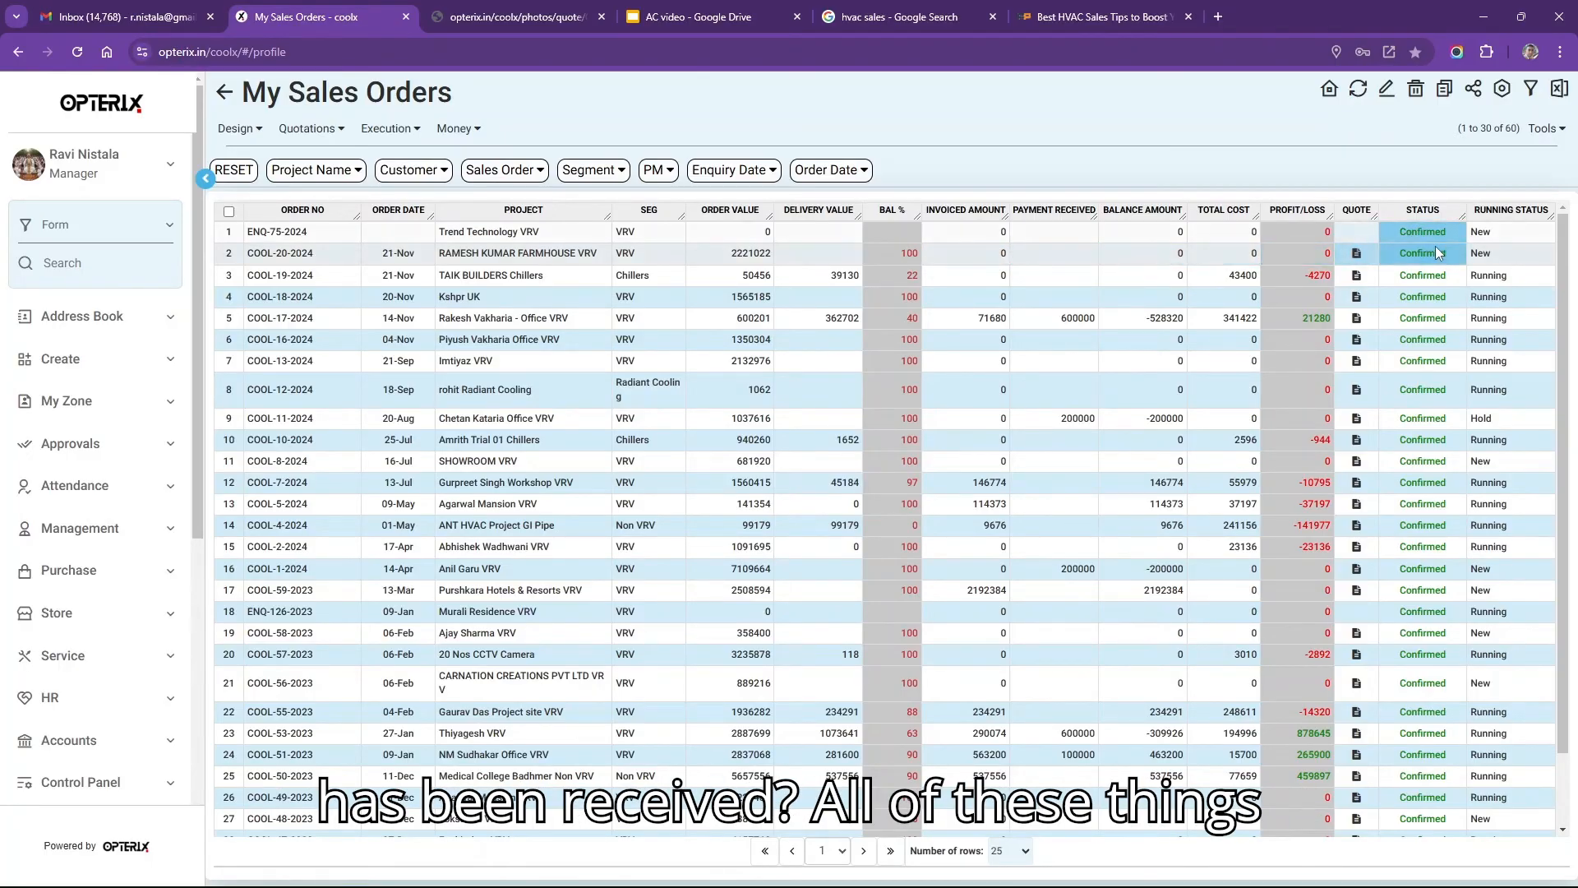
Open Payments Received for the farmhouse VRV order from the Execution menu.
{"action": "left_click", "coordinate": [971, 255]}
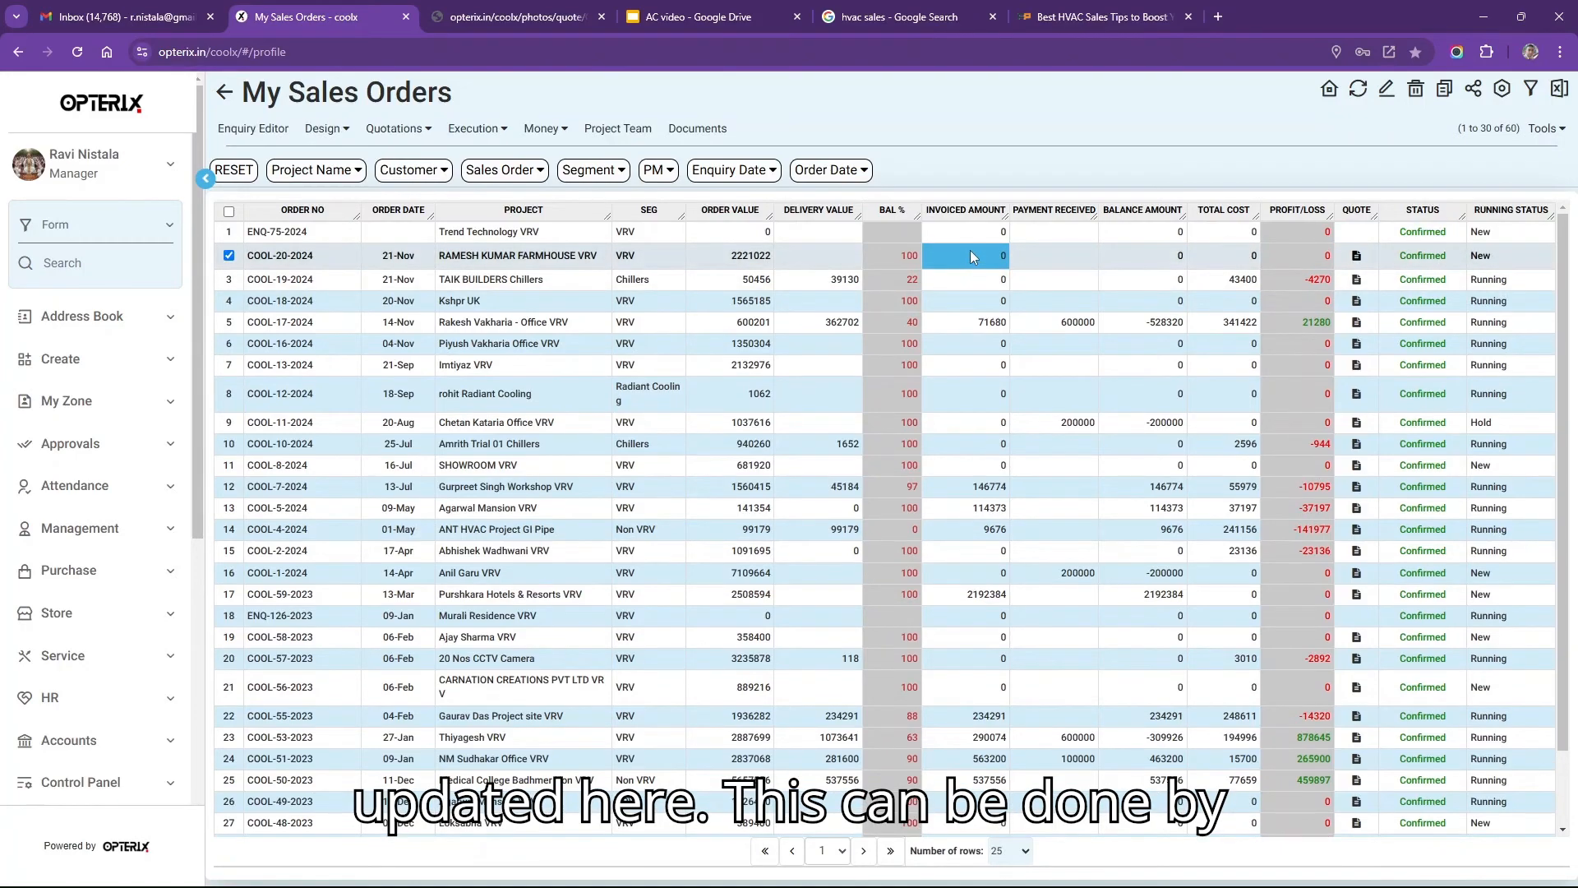
{"action": "left_click", "coordinate": [476, 129]}
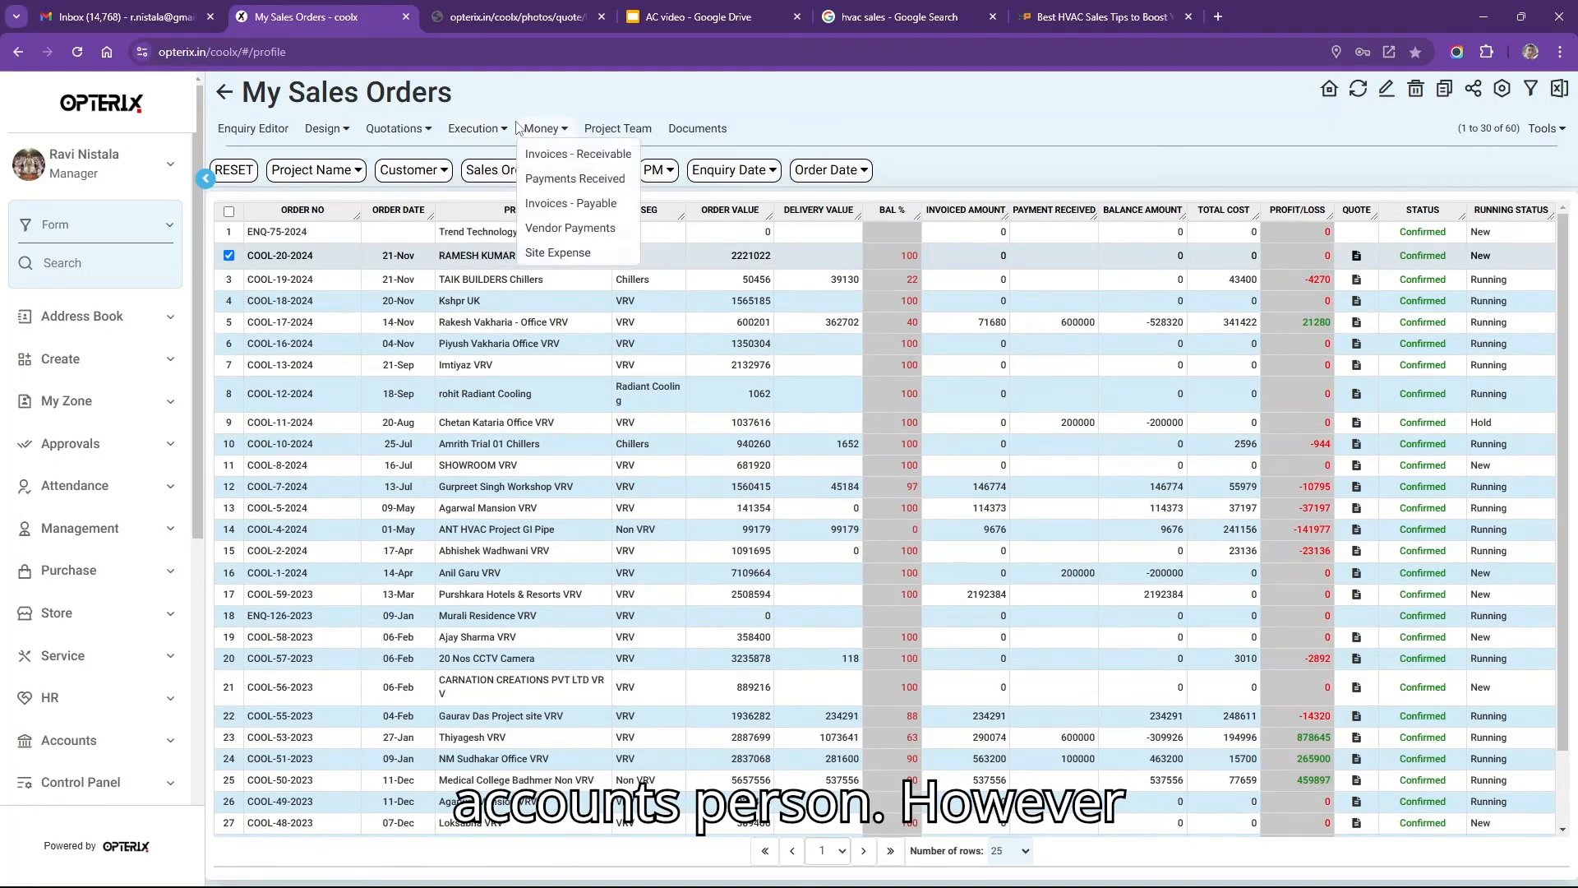
{"action": "mouse_move", "coordinate": [544, 131]}
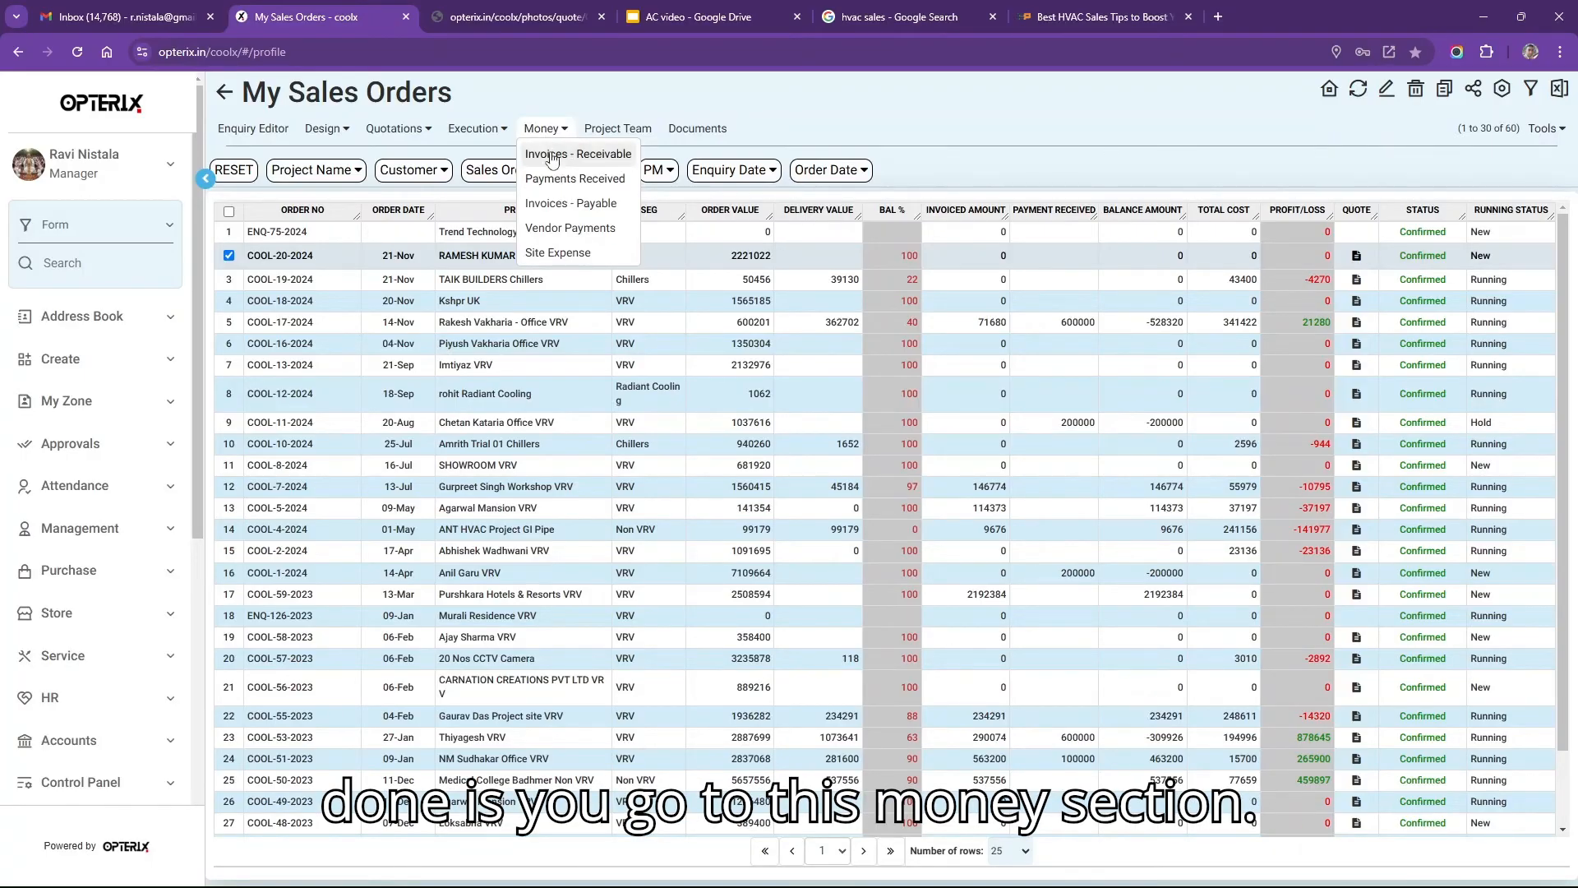
{"action": "left_click", "coordinate": [588, 186]}
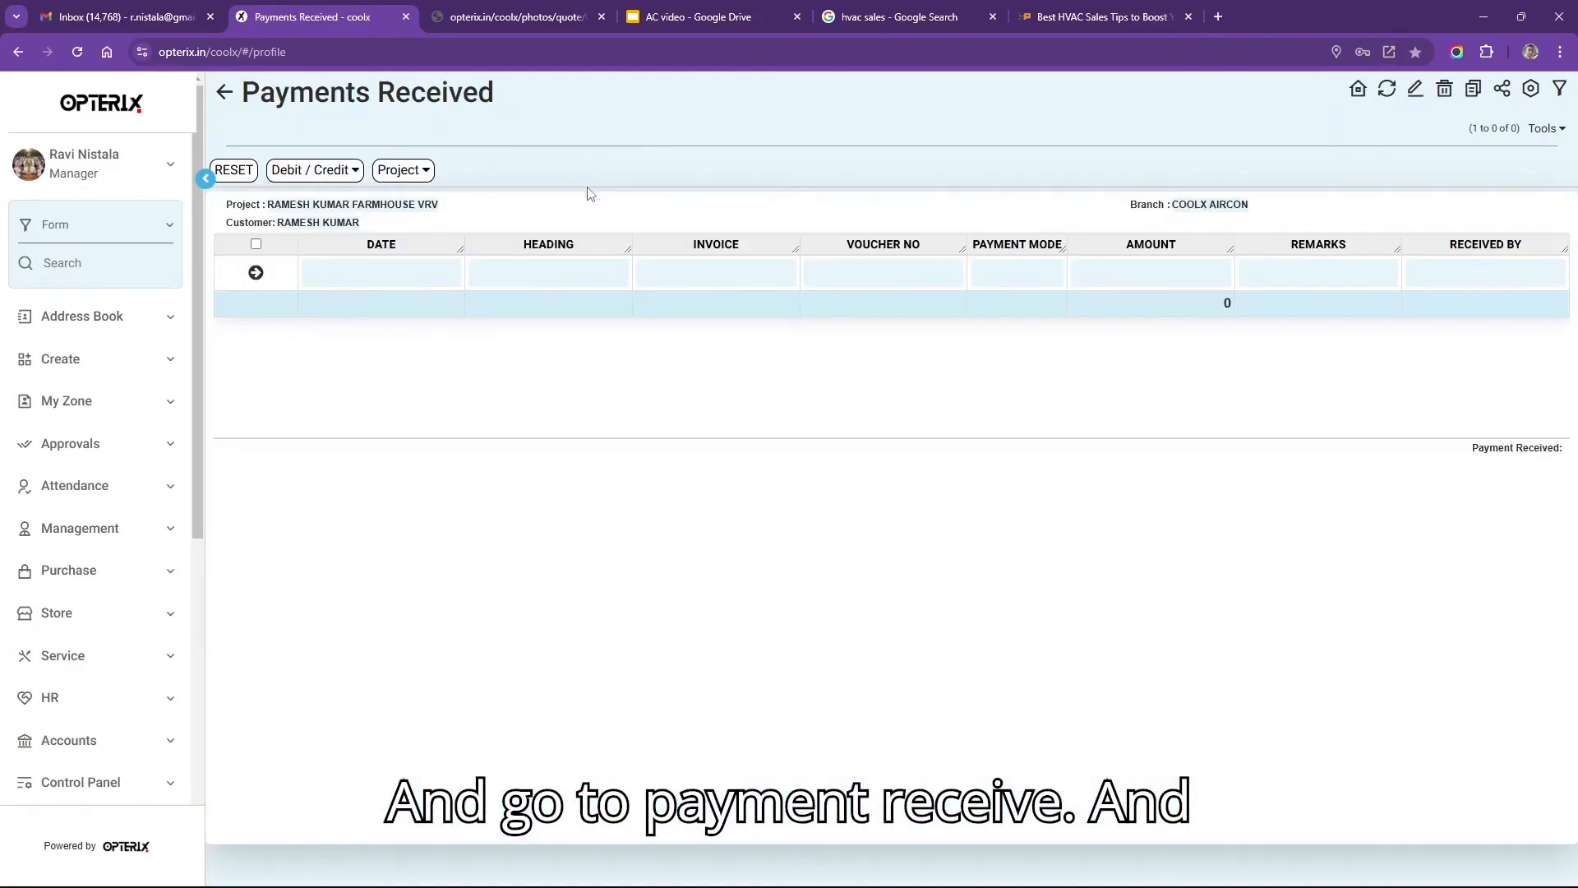
Add an Advance payment of 500000 by RTGS and save it.
{"action": "left_click", "coordinate": [516, 270]}
{"action": "left_click", "coordinate": [516, 270]}
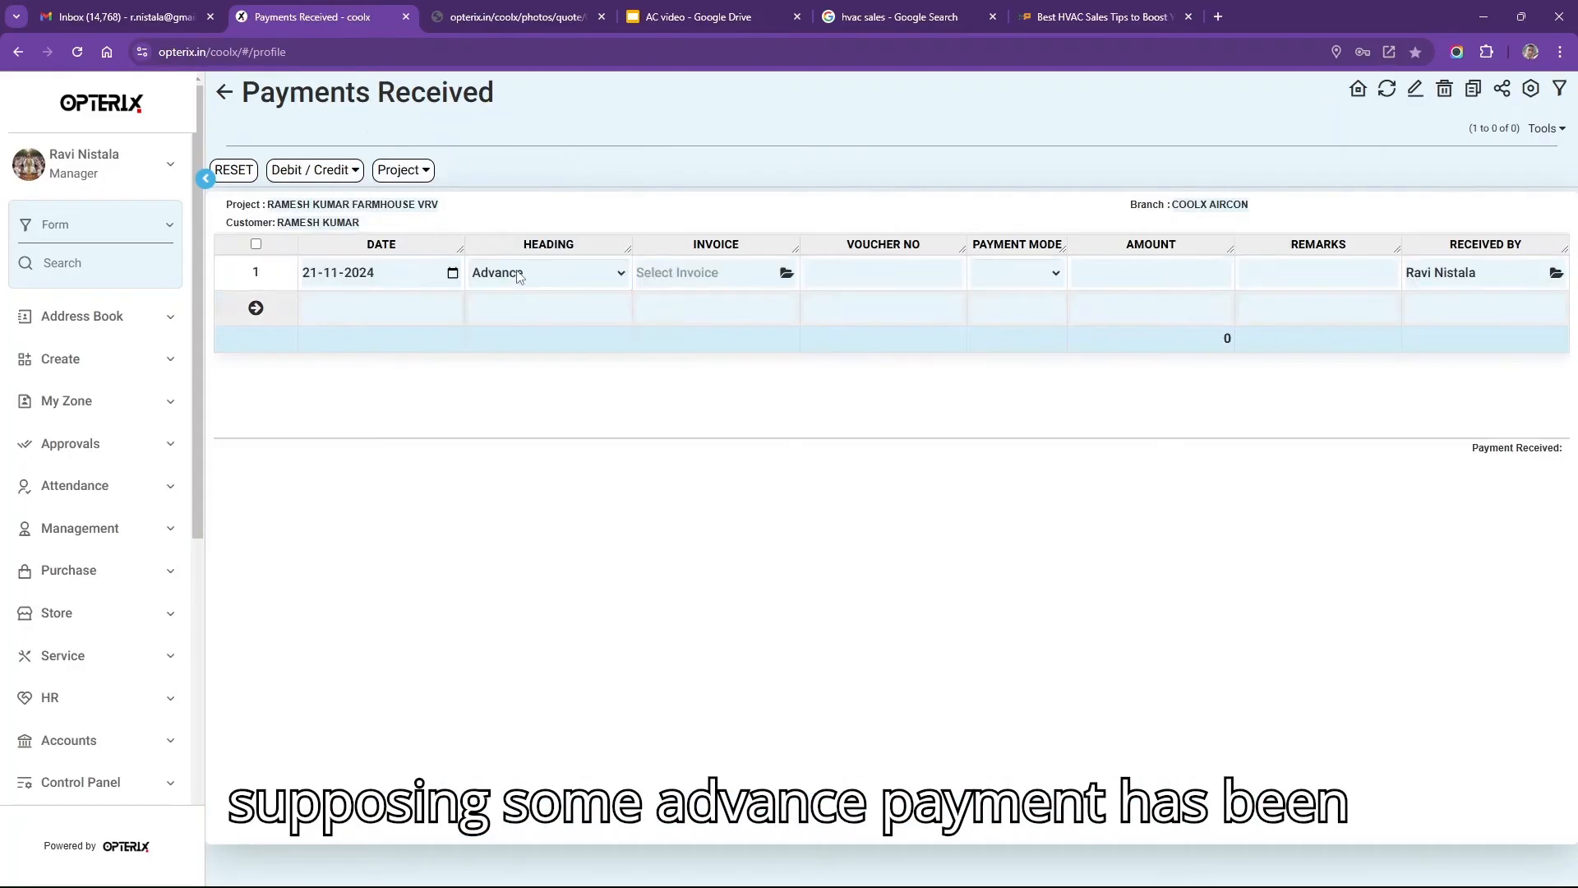
{"action": "left_click", "coordinate": [518, 273]}
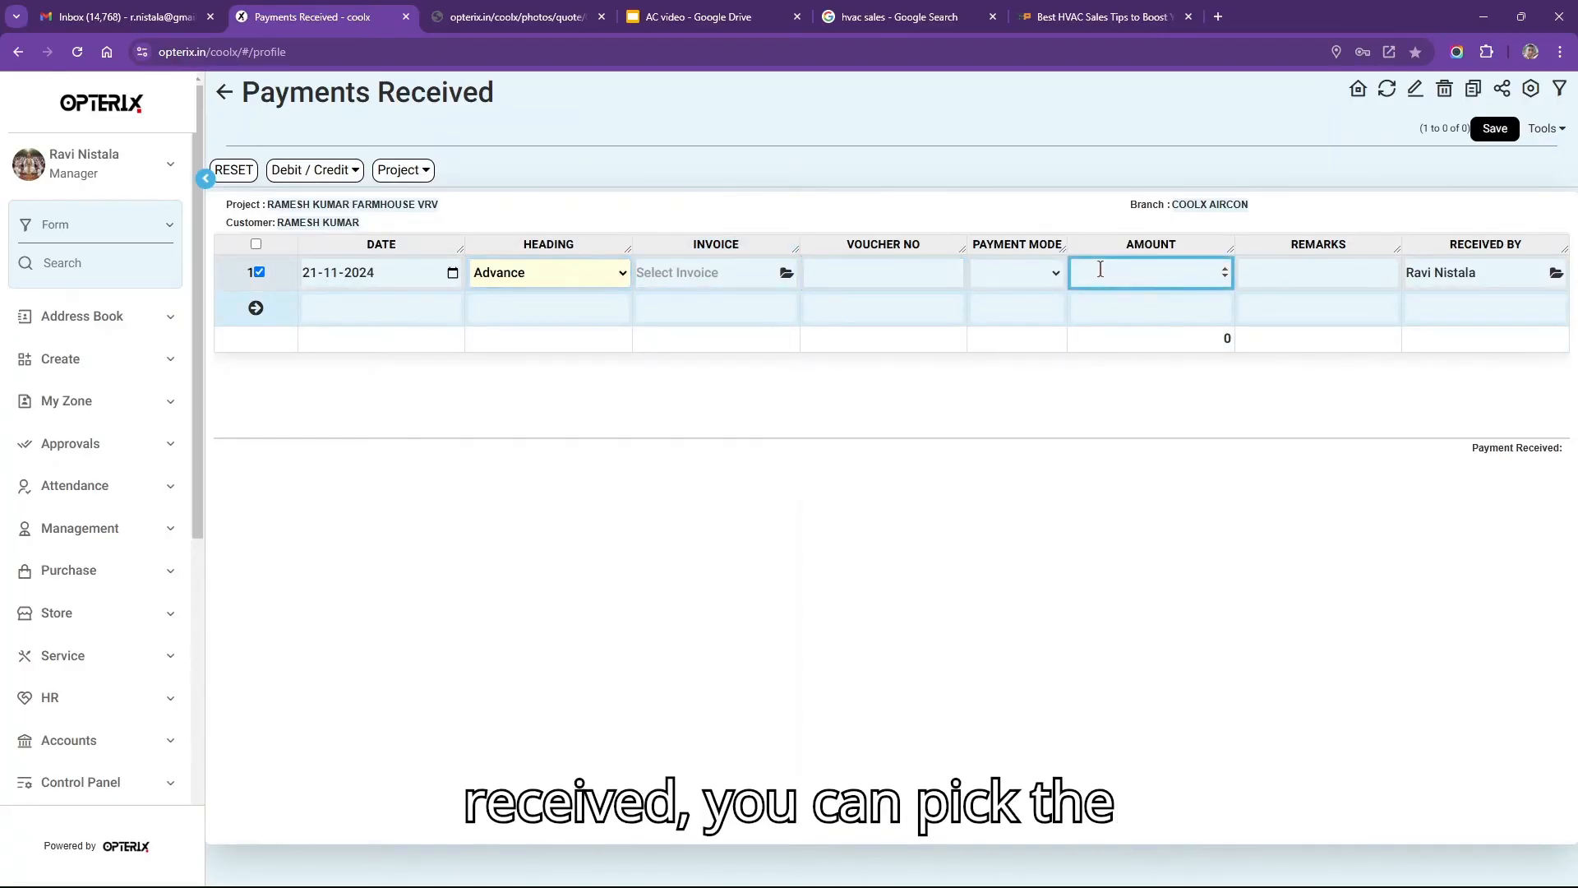
{"action": "left_click", "coordinate": [1032, 278]}
{"action": "left_click", "coordinate": [1014, 362]}
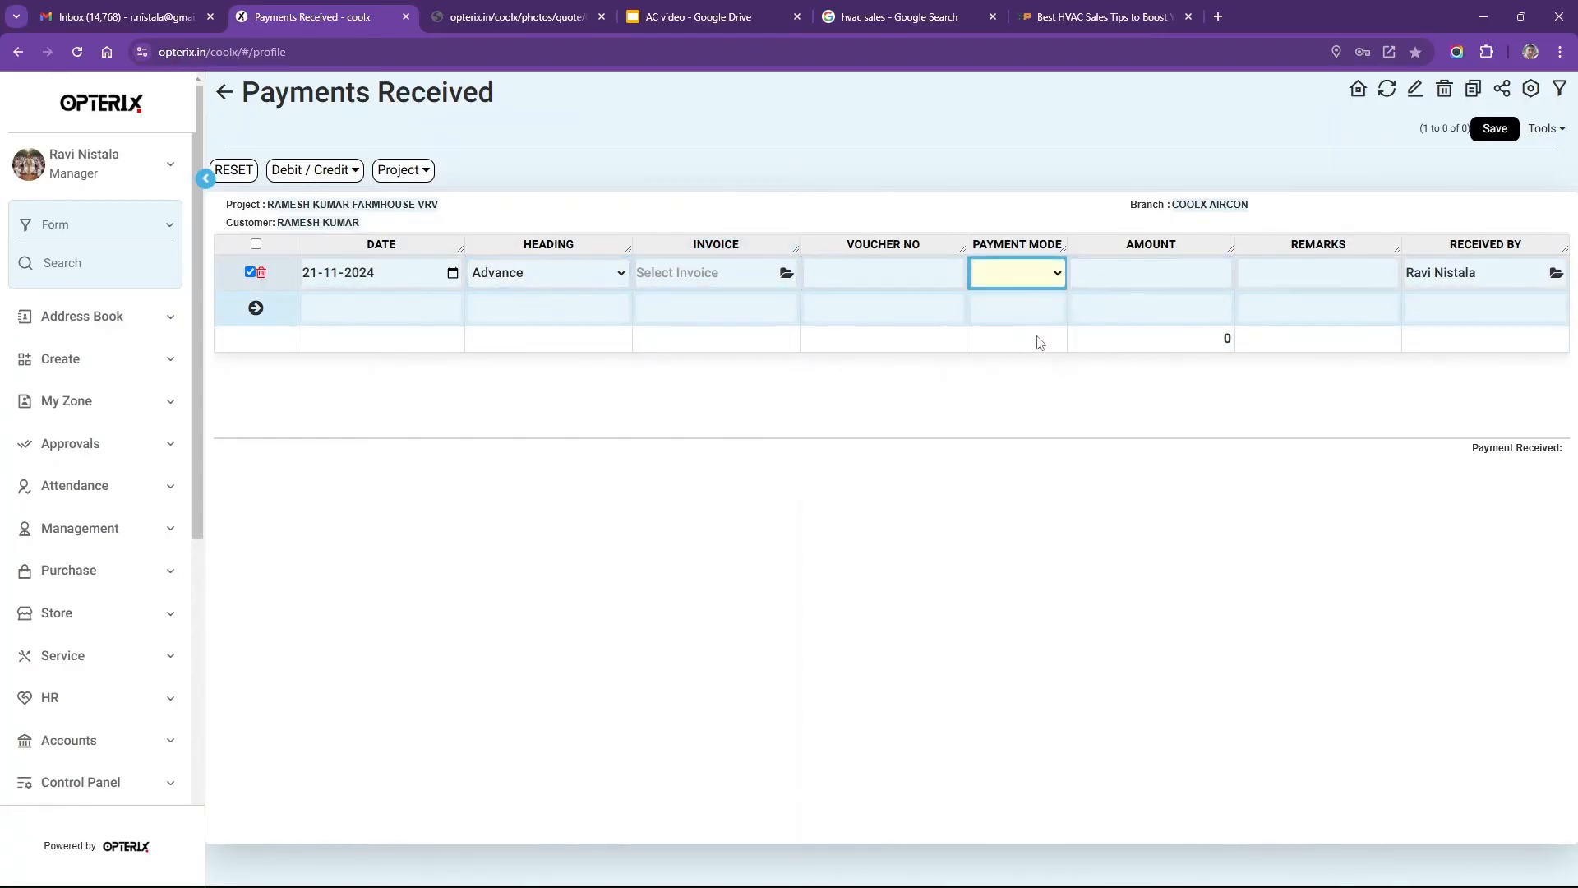
{"action": "left_click", "coordinate": [1139, 276]}
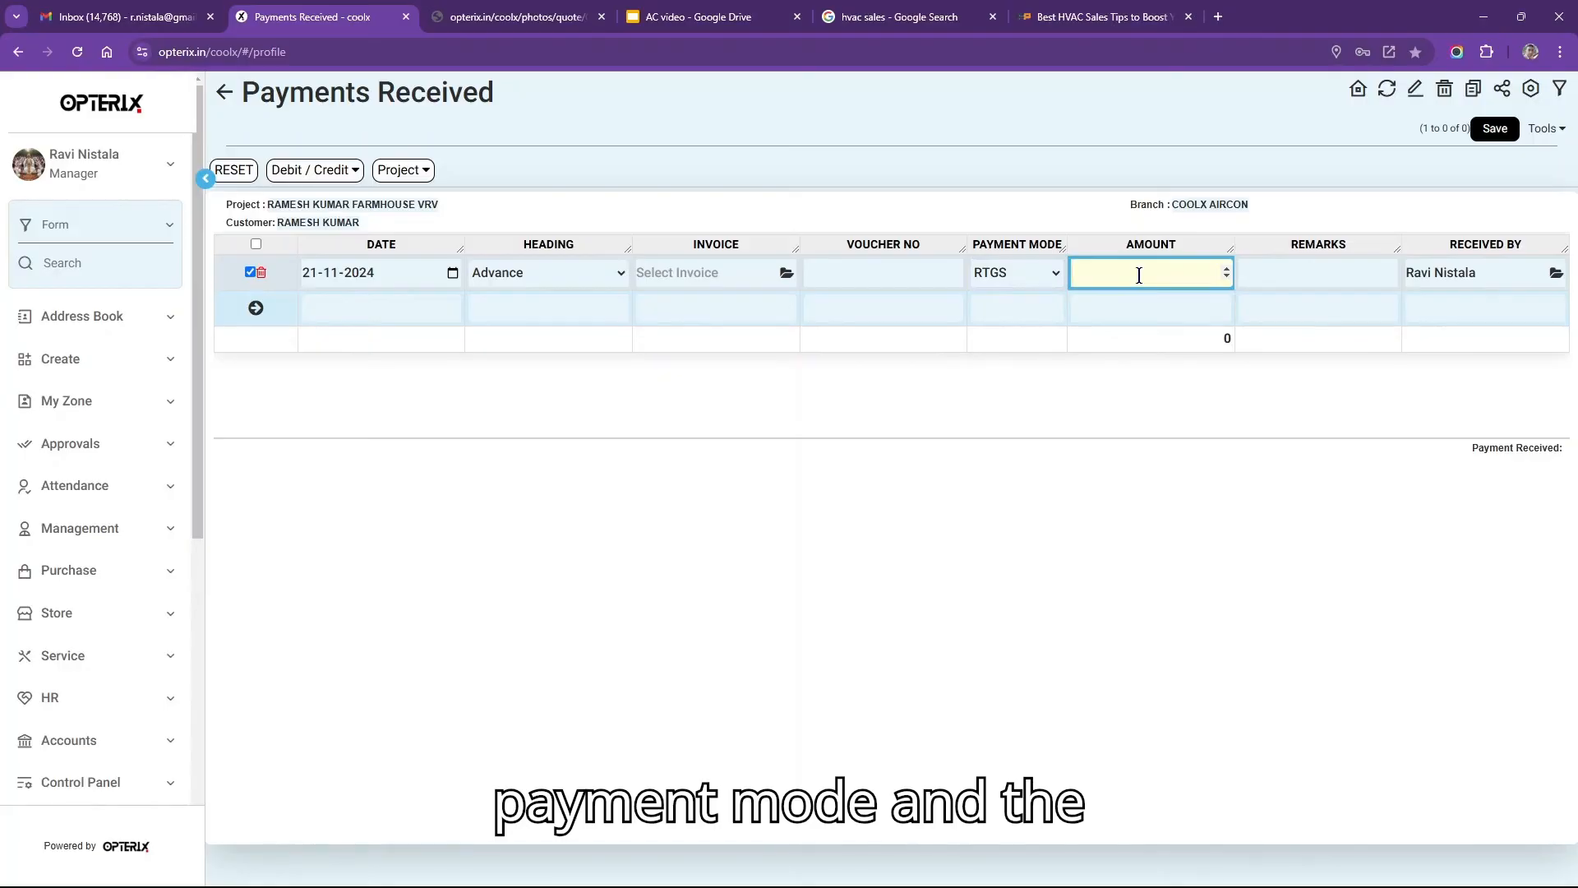
{"action": "type", "text": "500000"}
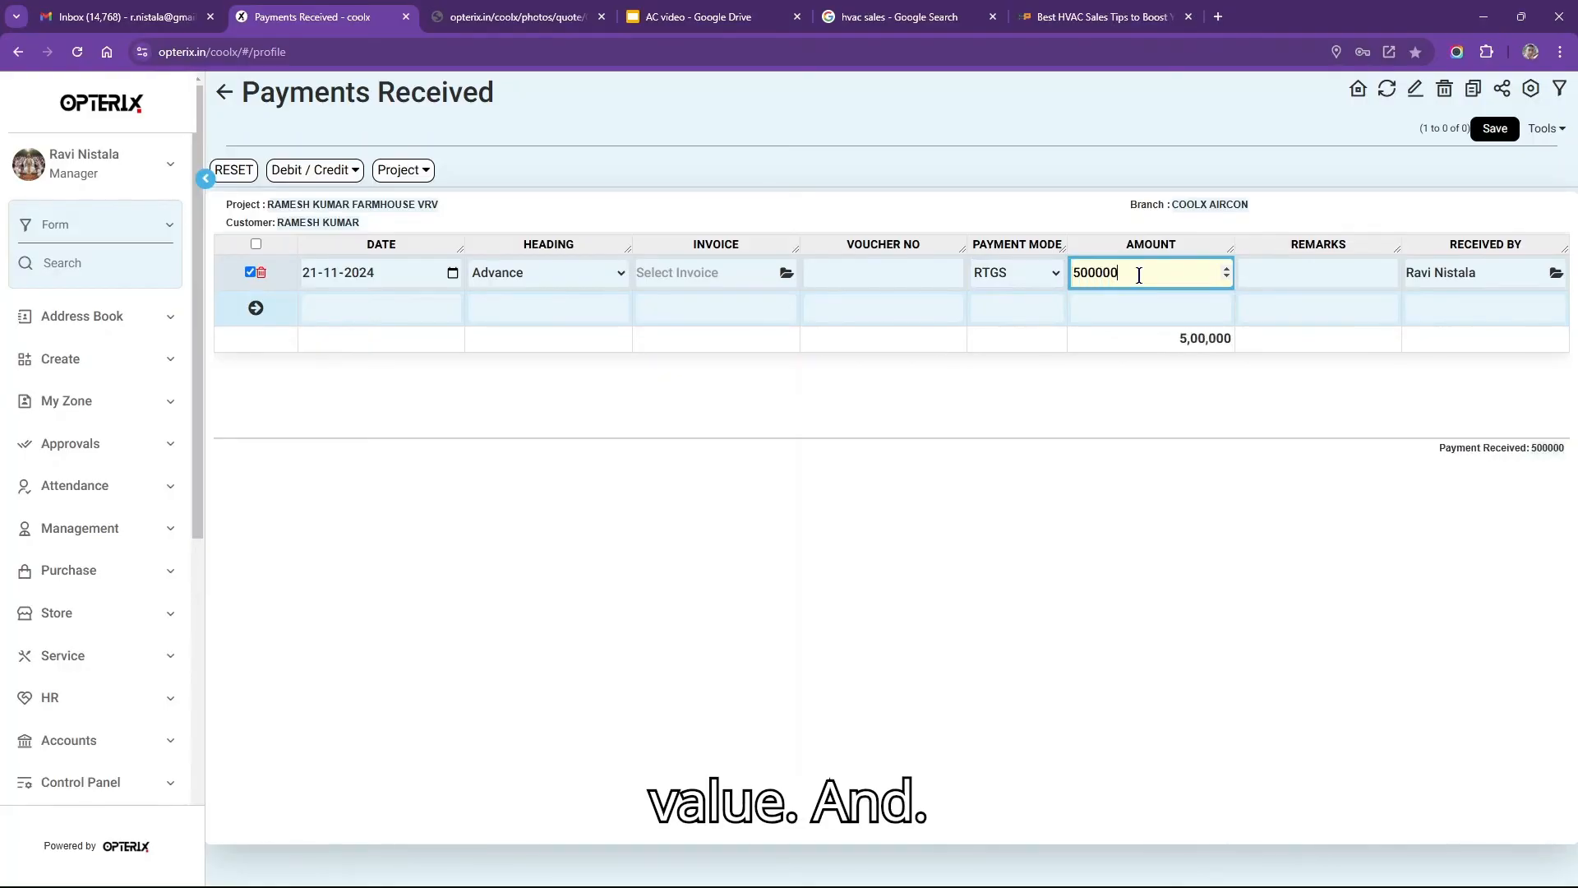
{"action": "left_click", "coordinate": [1494, 131]}
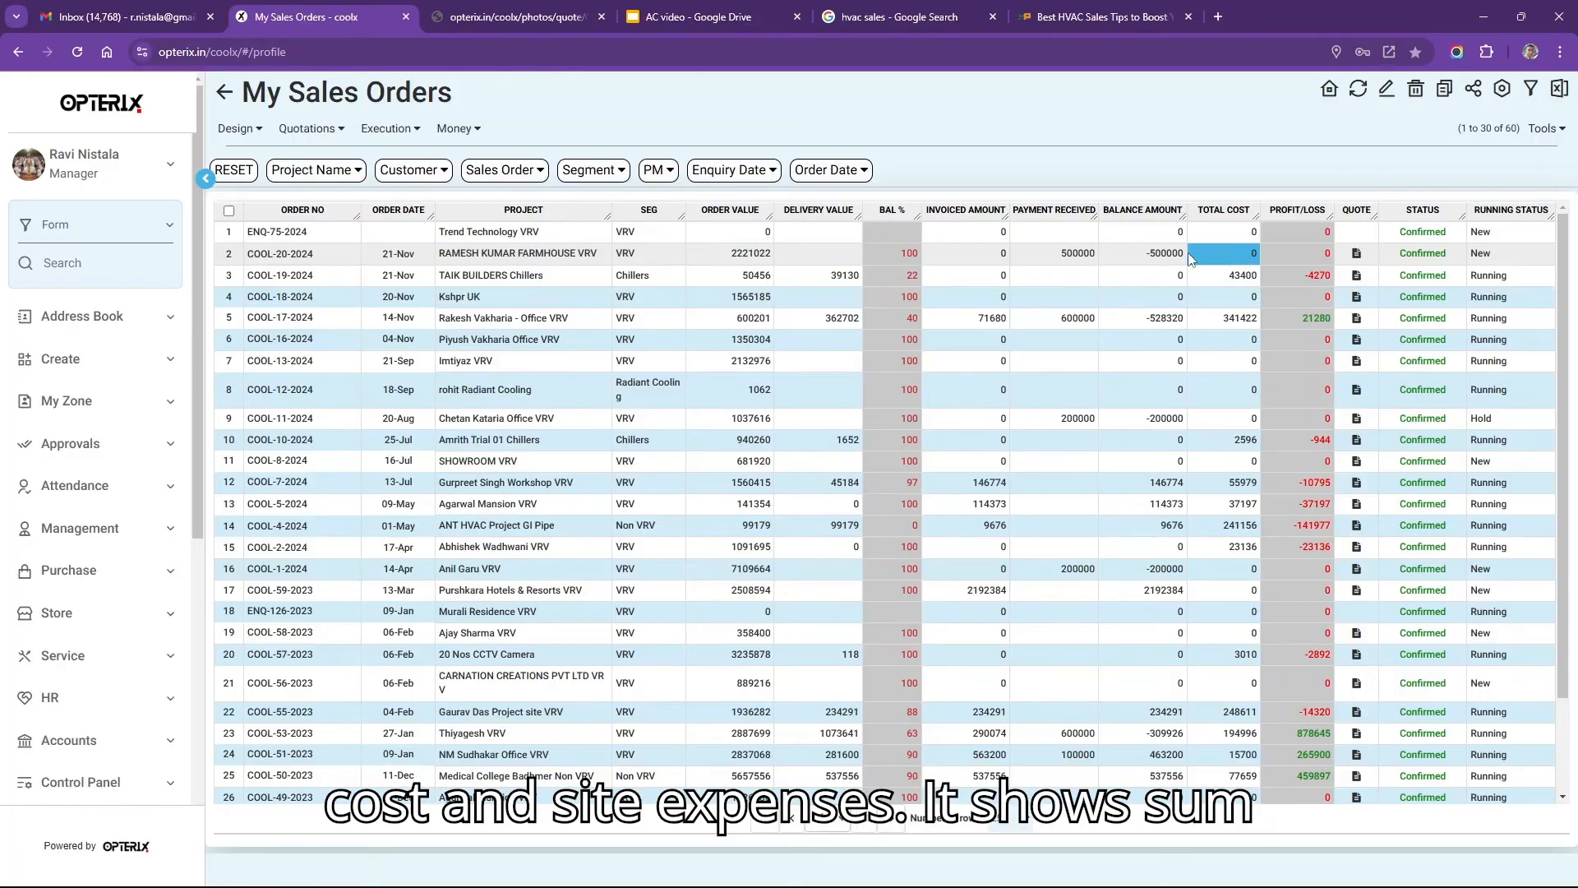
{"action": "left_click", "coordinate": [1318, 257]}
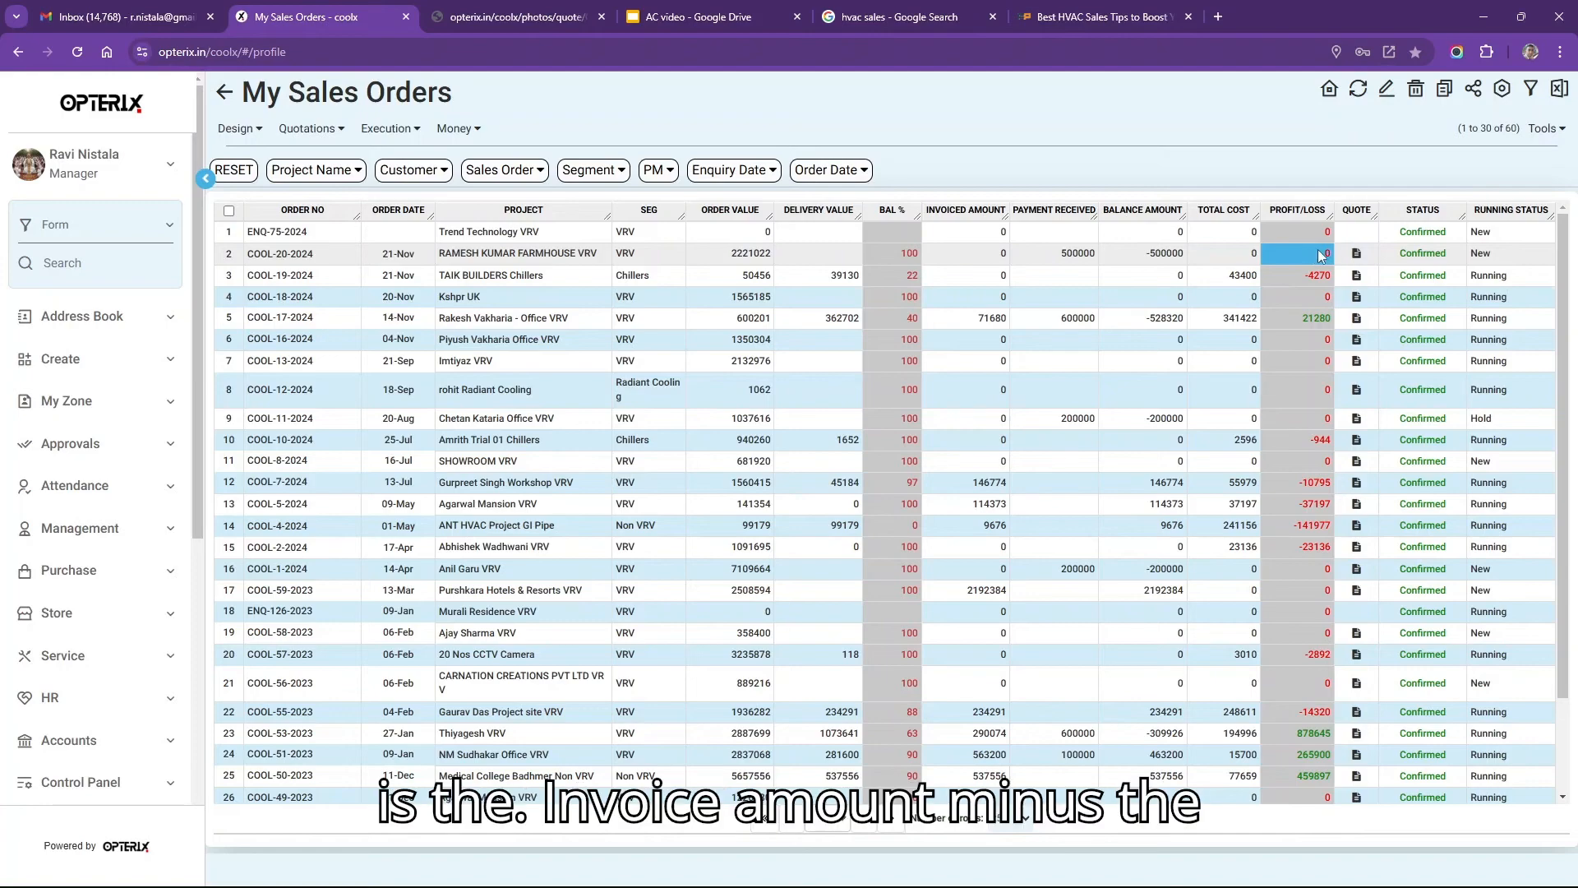
{"action": "left_click", "coordinate": [969, 254]}
{"action": "left_click", "coordinate": [1251, 251]}
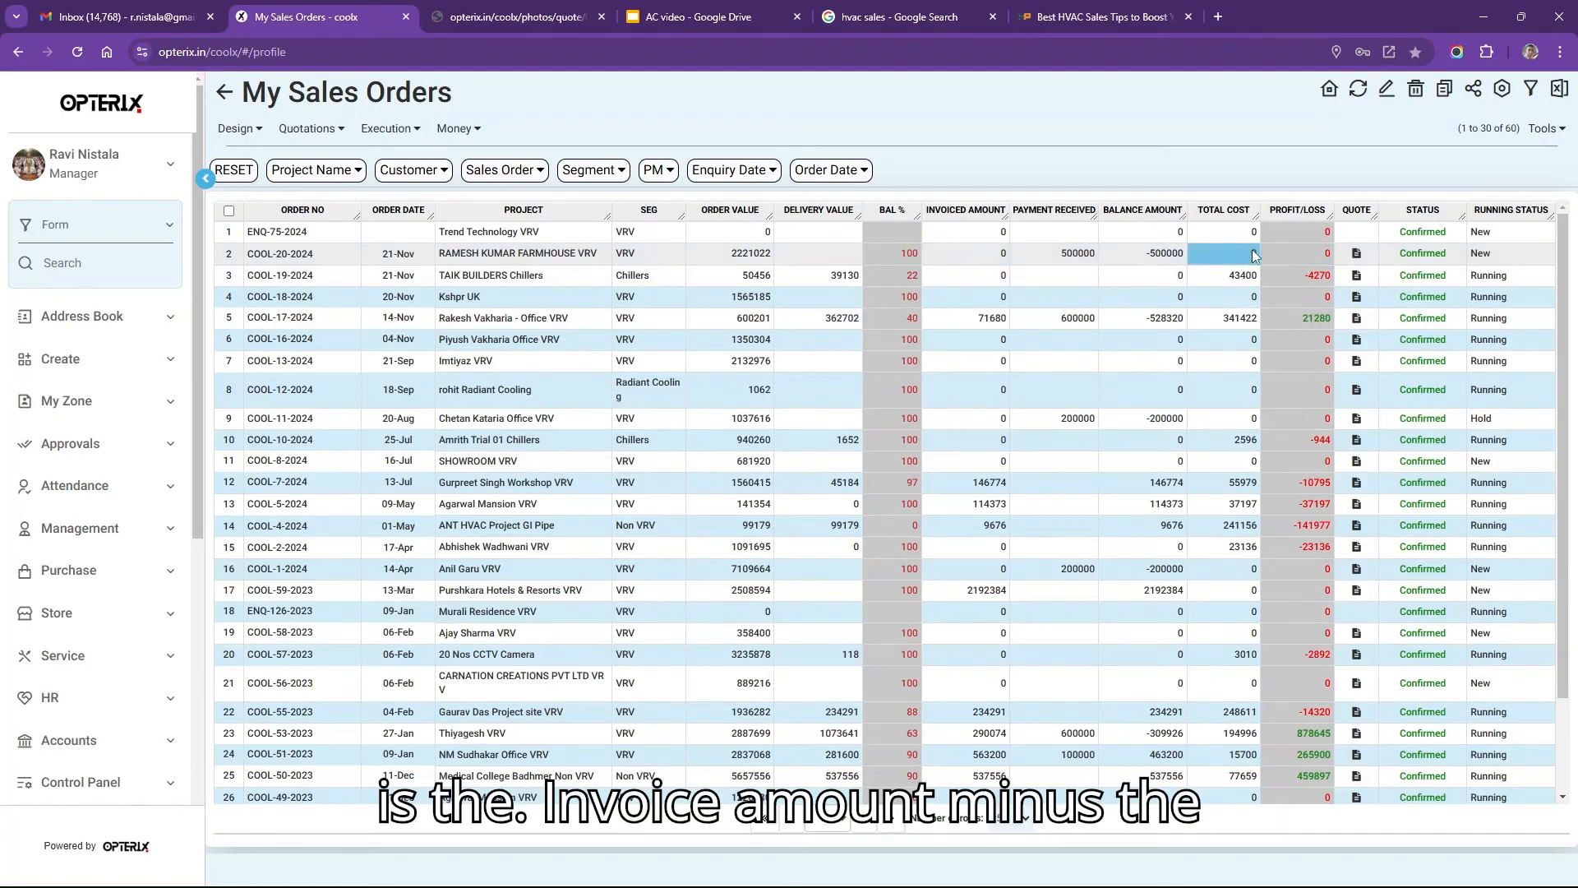
{"action": "left_click", "coordinate": [1322, 257]}
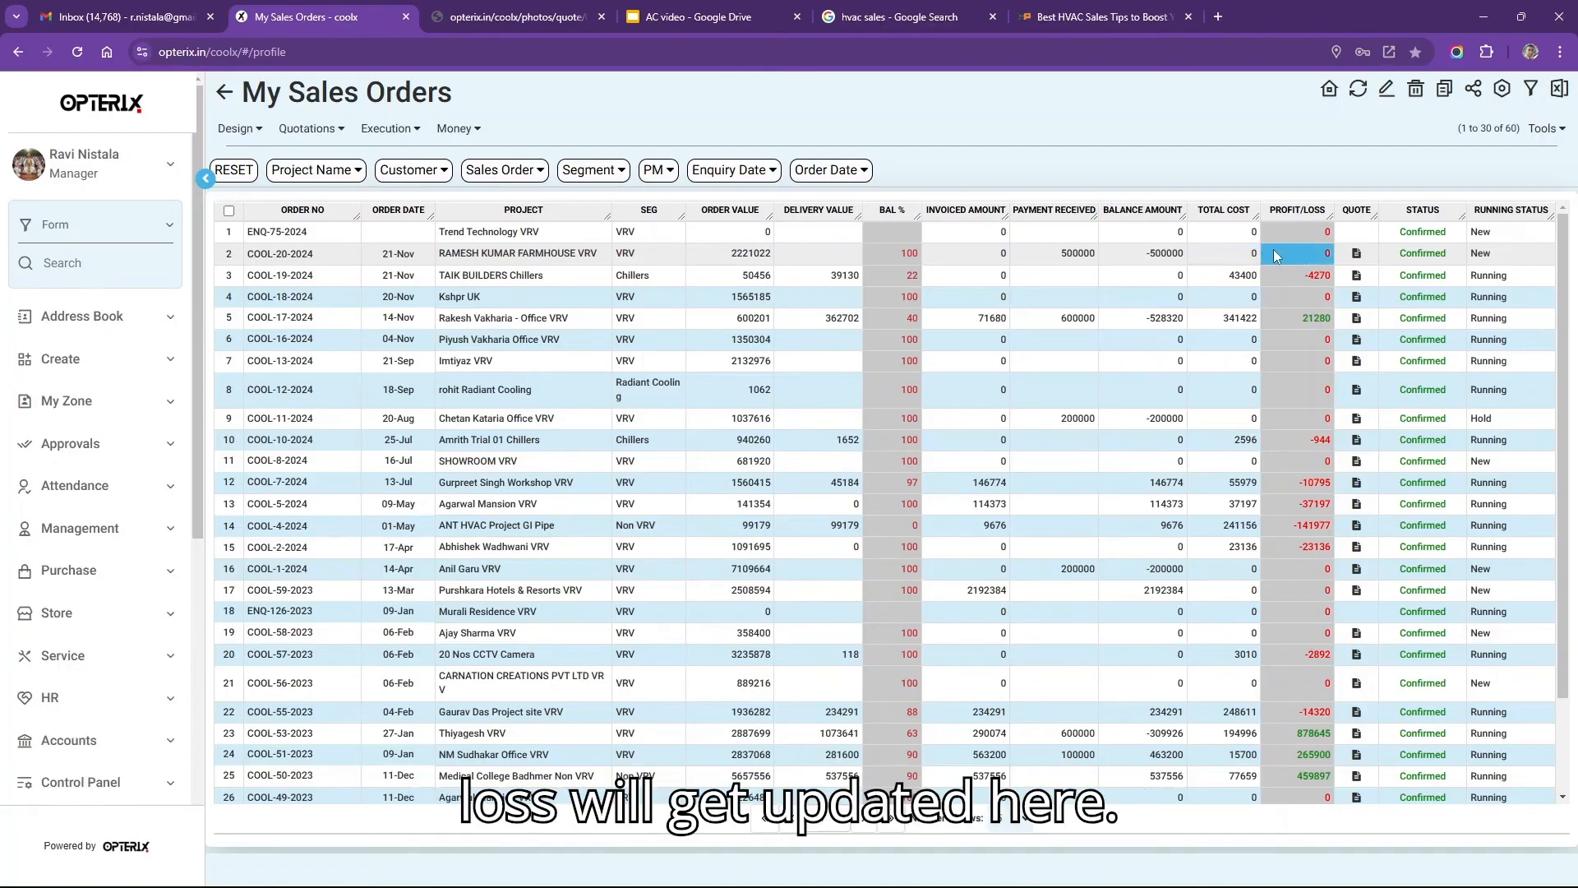
{"action": "left_click", "coordinate": [877, 261]}
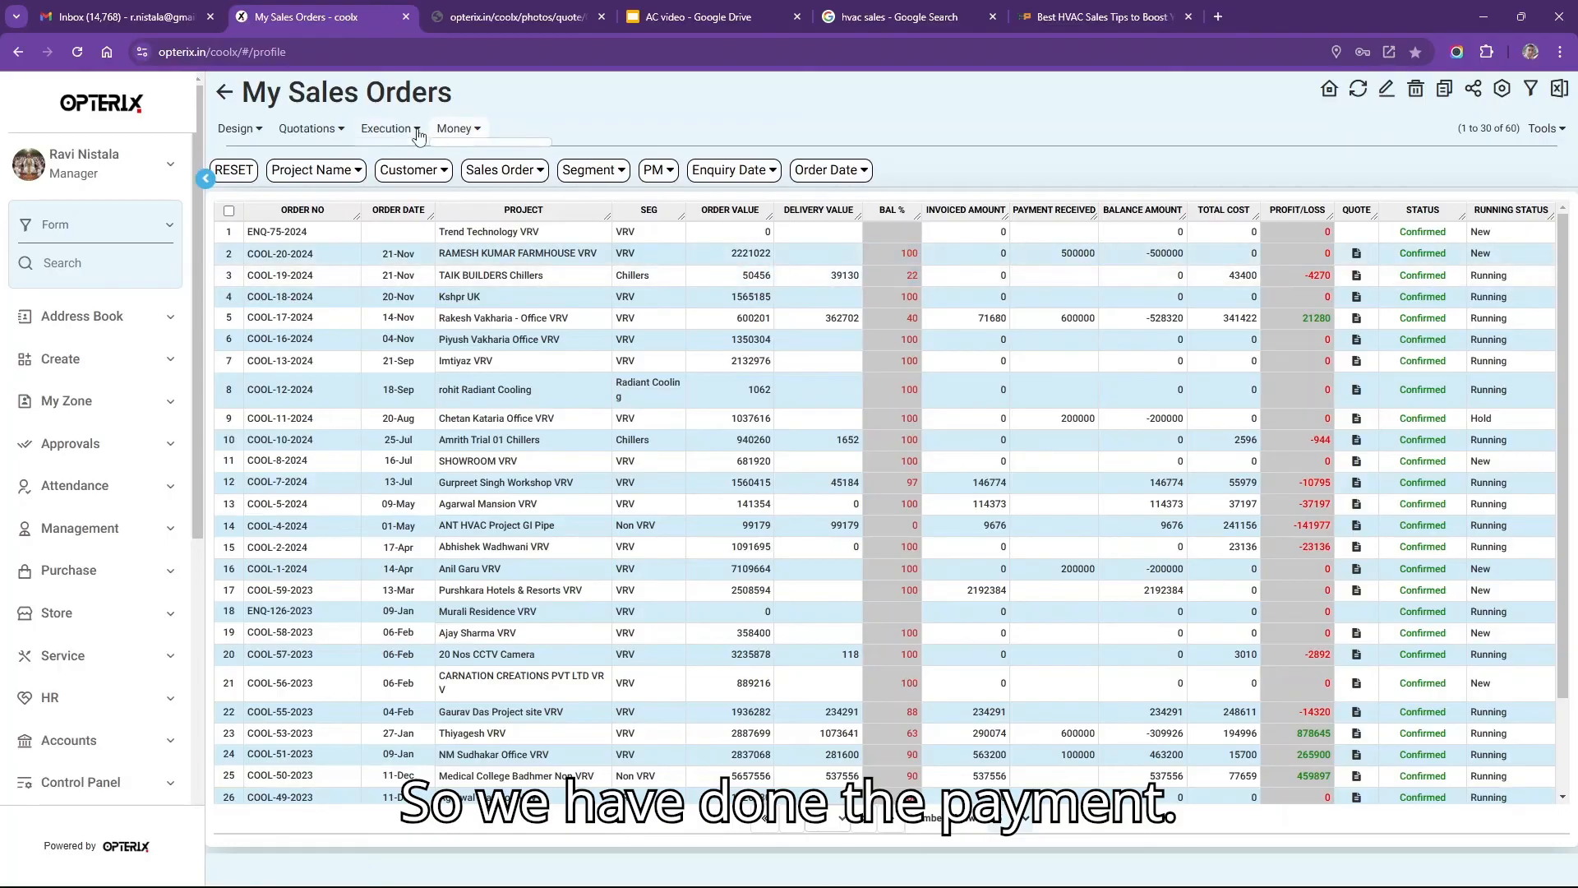
{"action": "left_click", "coordinate": [831, 247]}
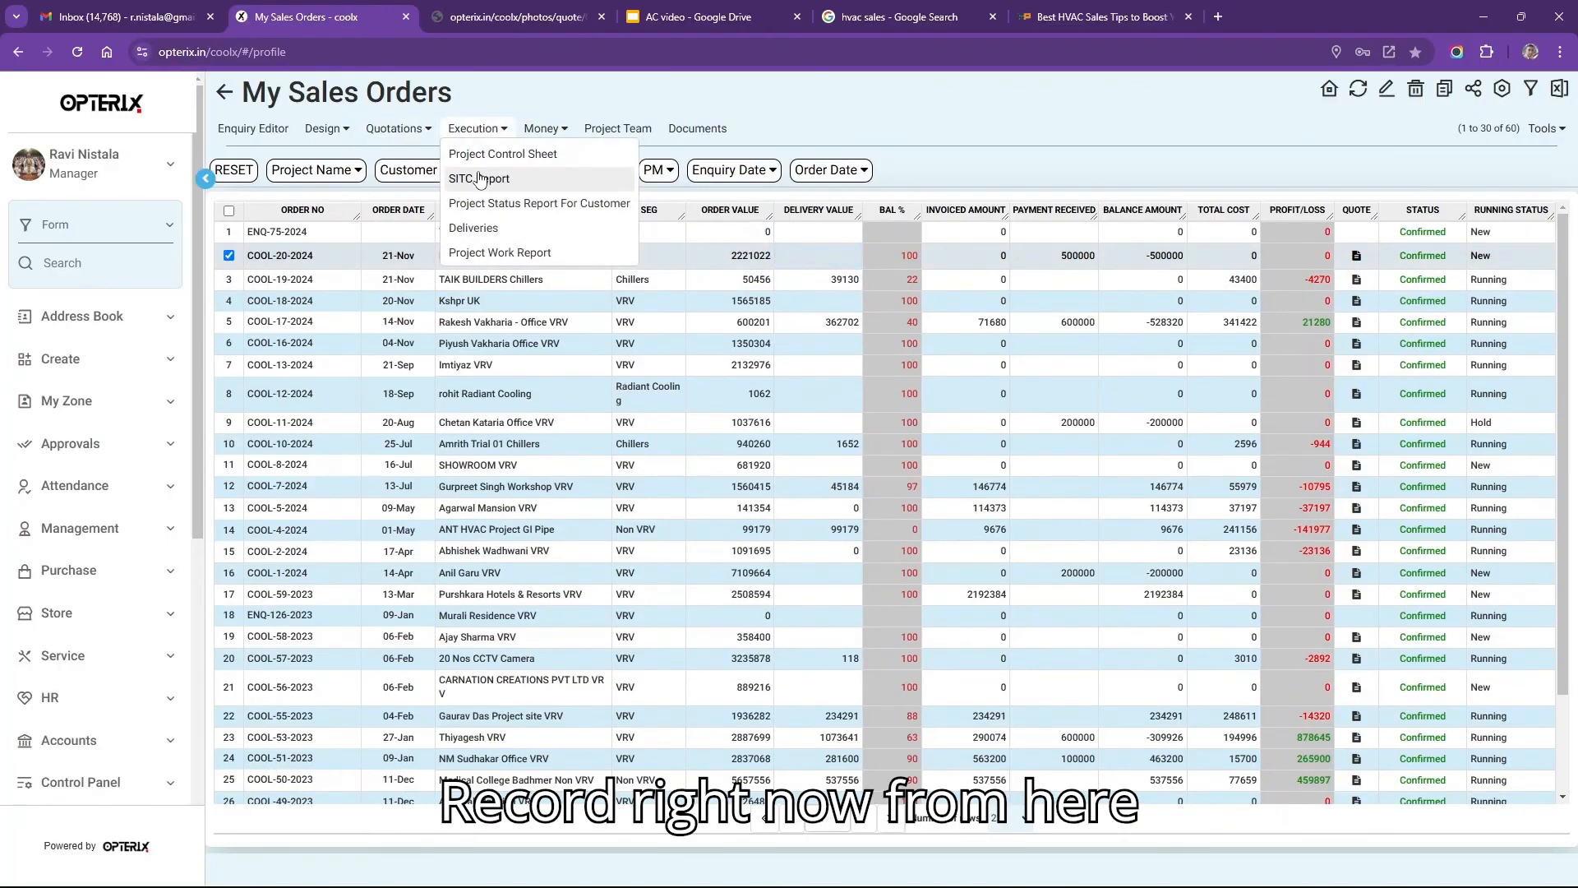
{"action": "mouse_move", "coordinate": [566, 130]}
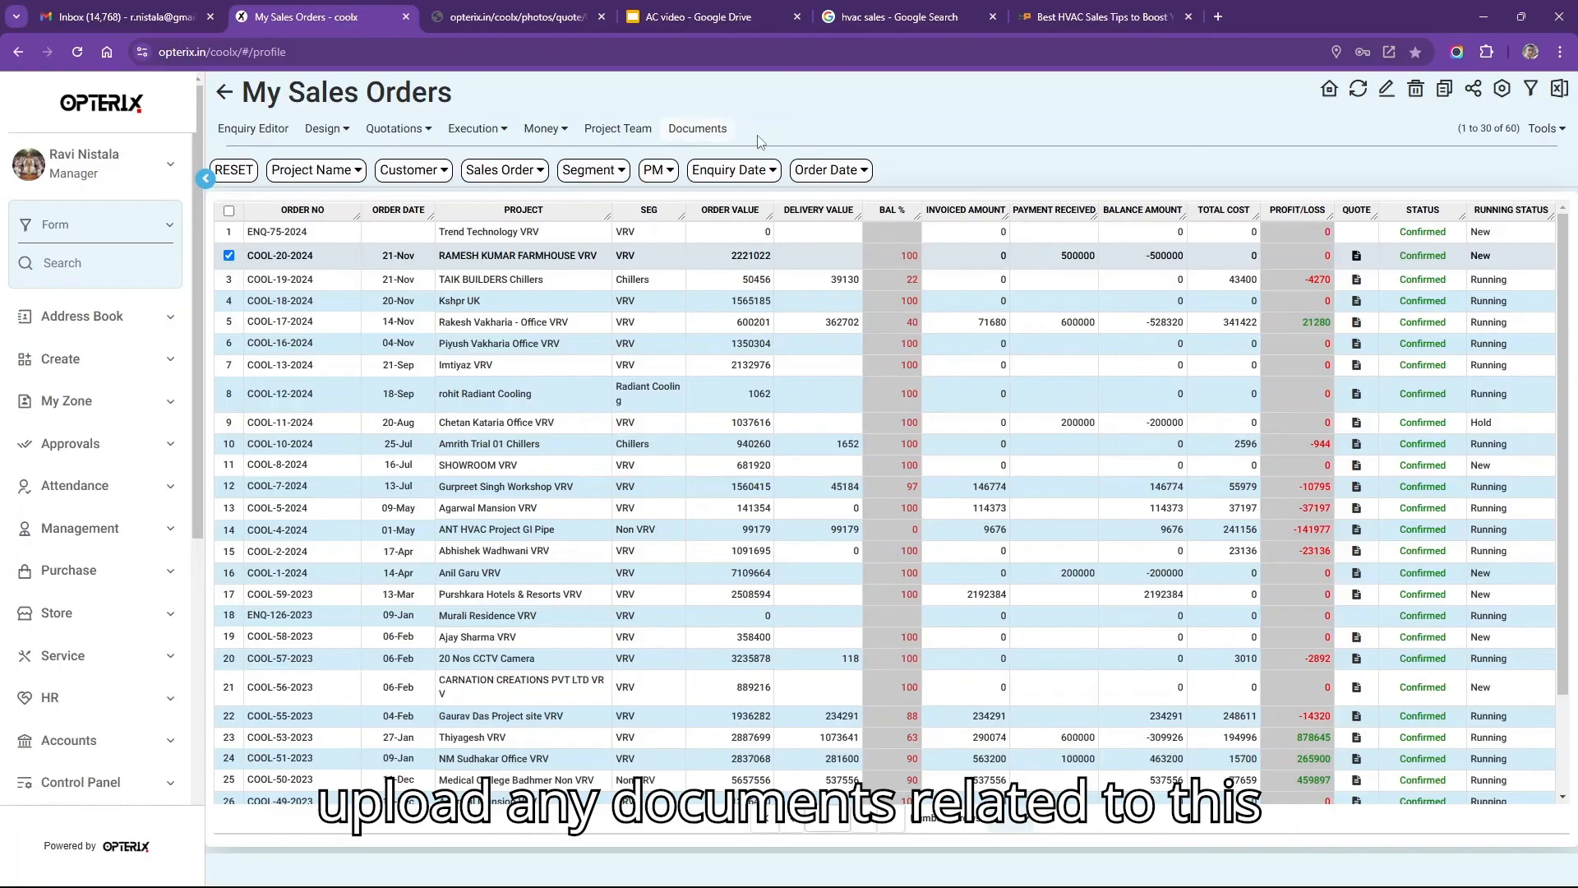
Add a Purchase Order row on the project's Documents page and start attaching its file.
{"action": "left_click", "coordinate": [710, 134]}
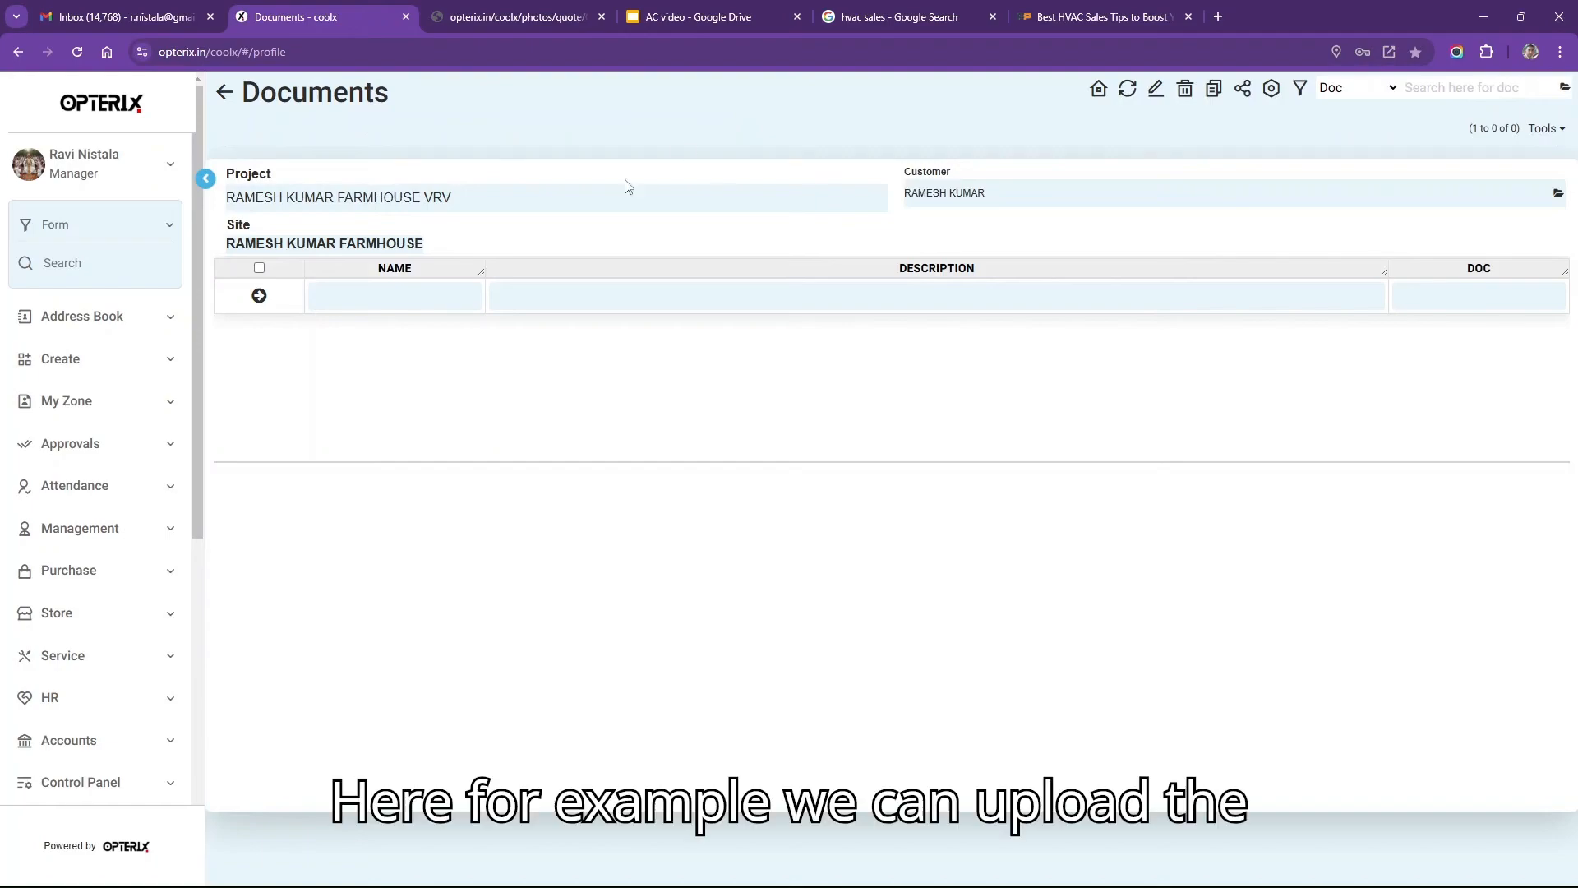
{"action": "left_click", "coordinate": [398, 293]}
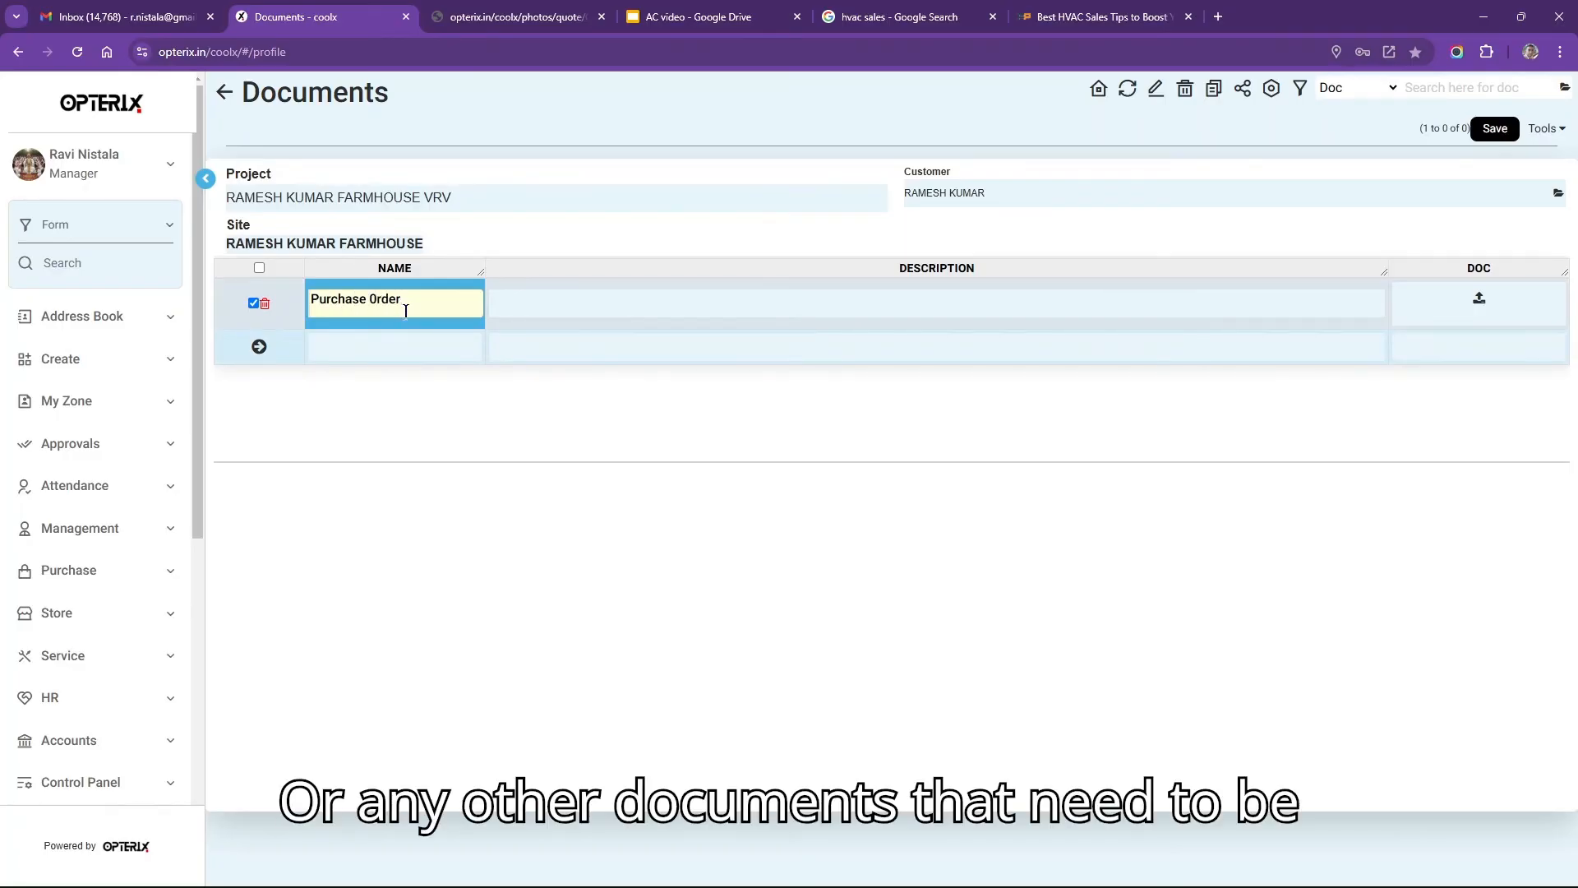
{"action": "left_click", "coordinate": [937, 310]}
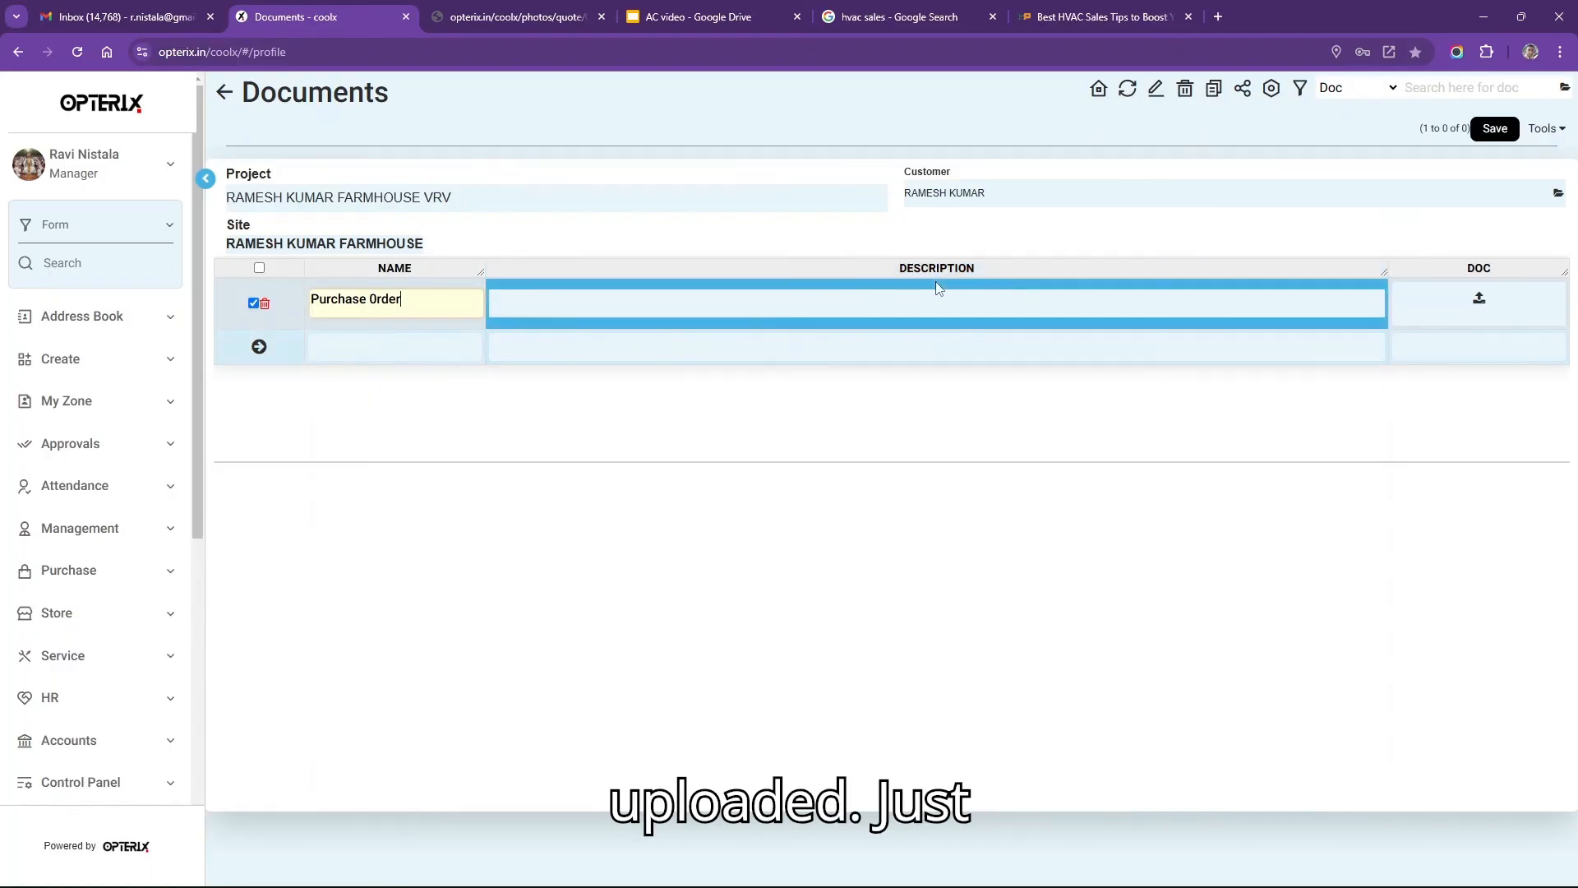
{"action": "left_click", "coordinate": [1480, 300]}
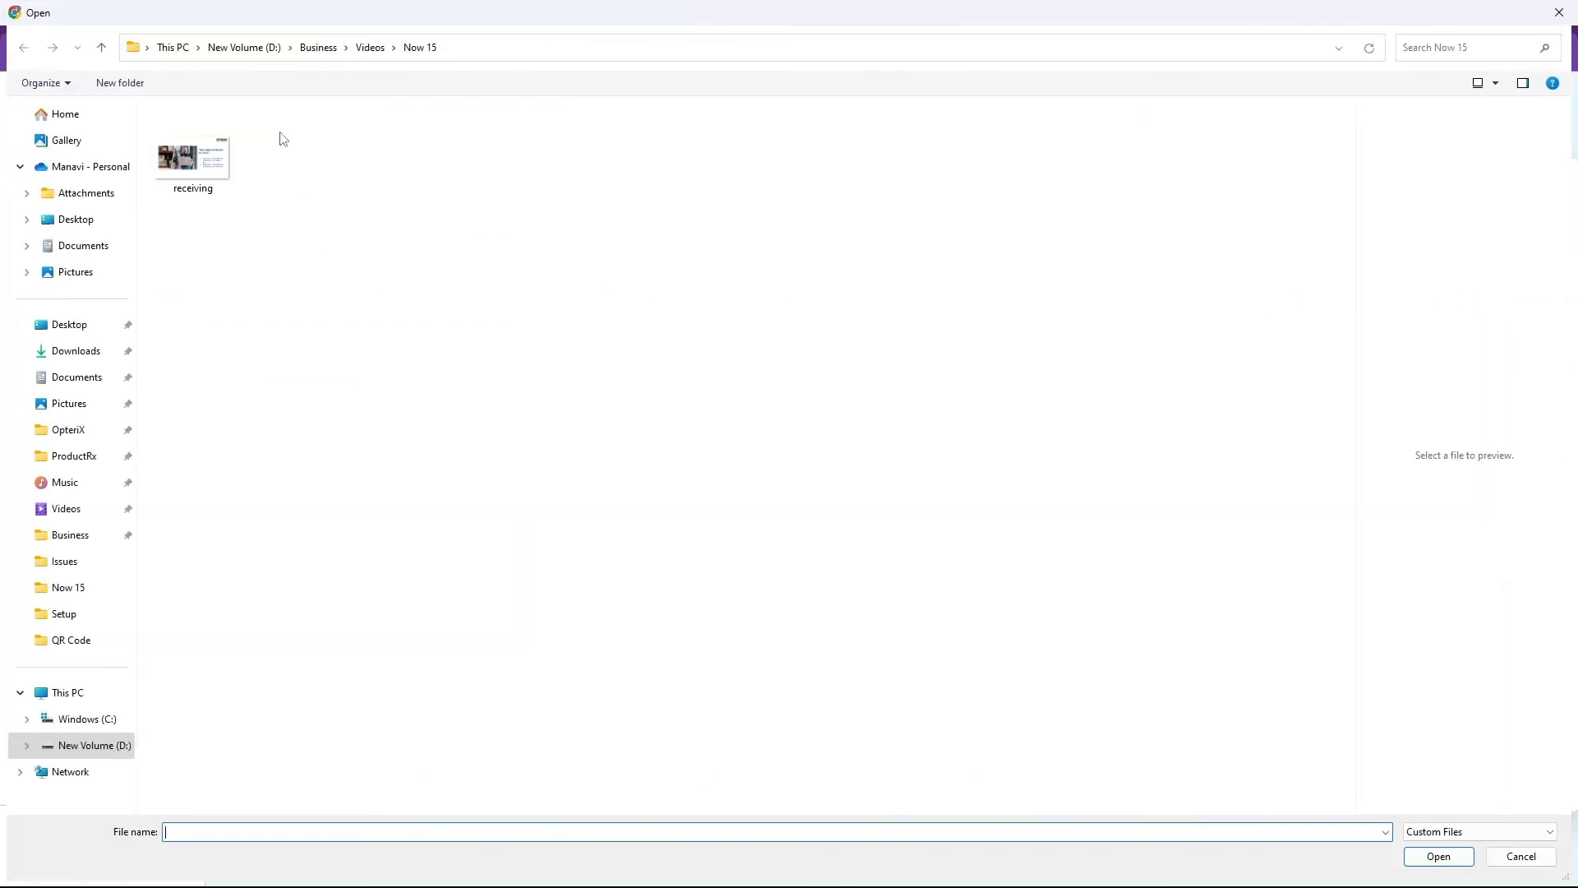
Pick the Bellary Refrigeration and Airconditioning R2 proposal from Business > Marketing as the upload.
{"action": "left_click", "coordinate": [321, 48]}
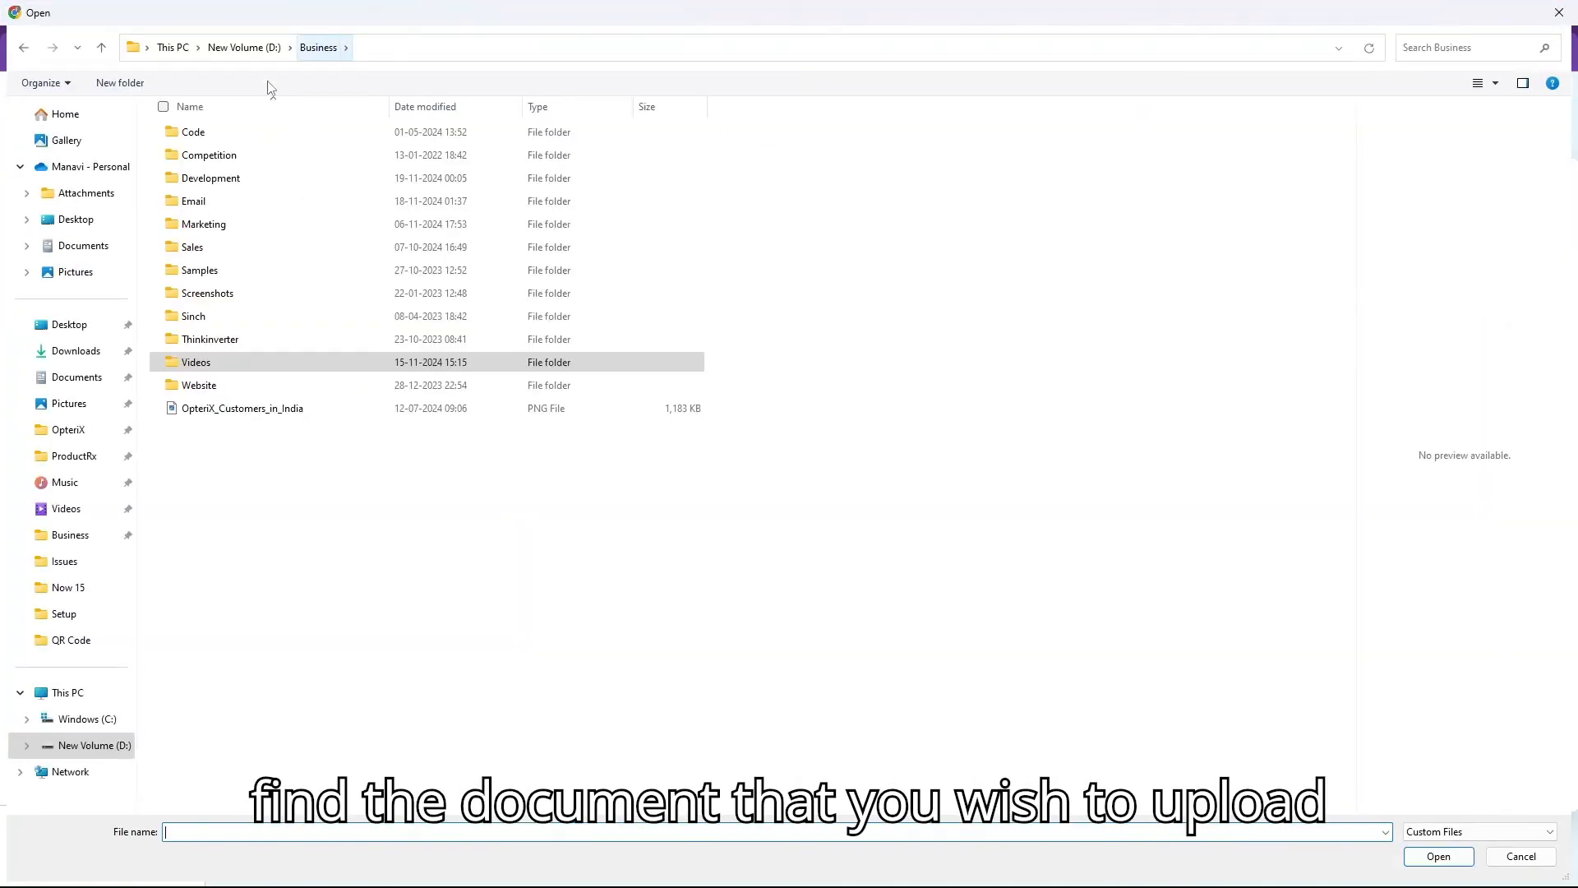
{"action": "double_click", "coordinate": [199, 223]}
{"action": "left_click", "coordinate": [199, 225]}
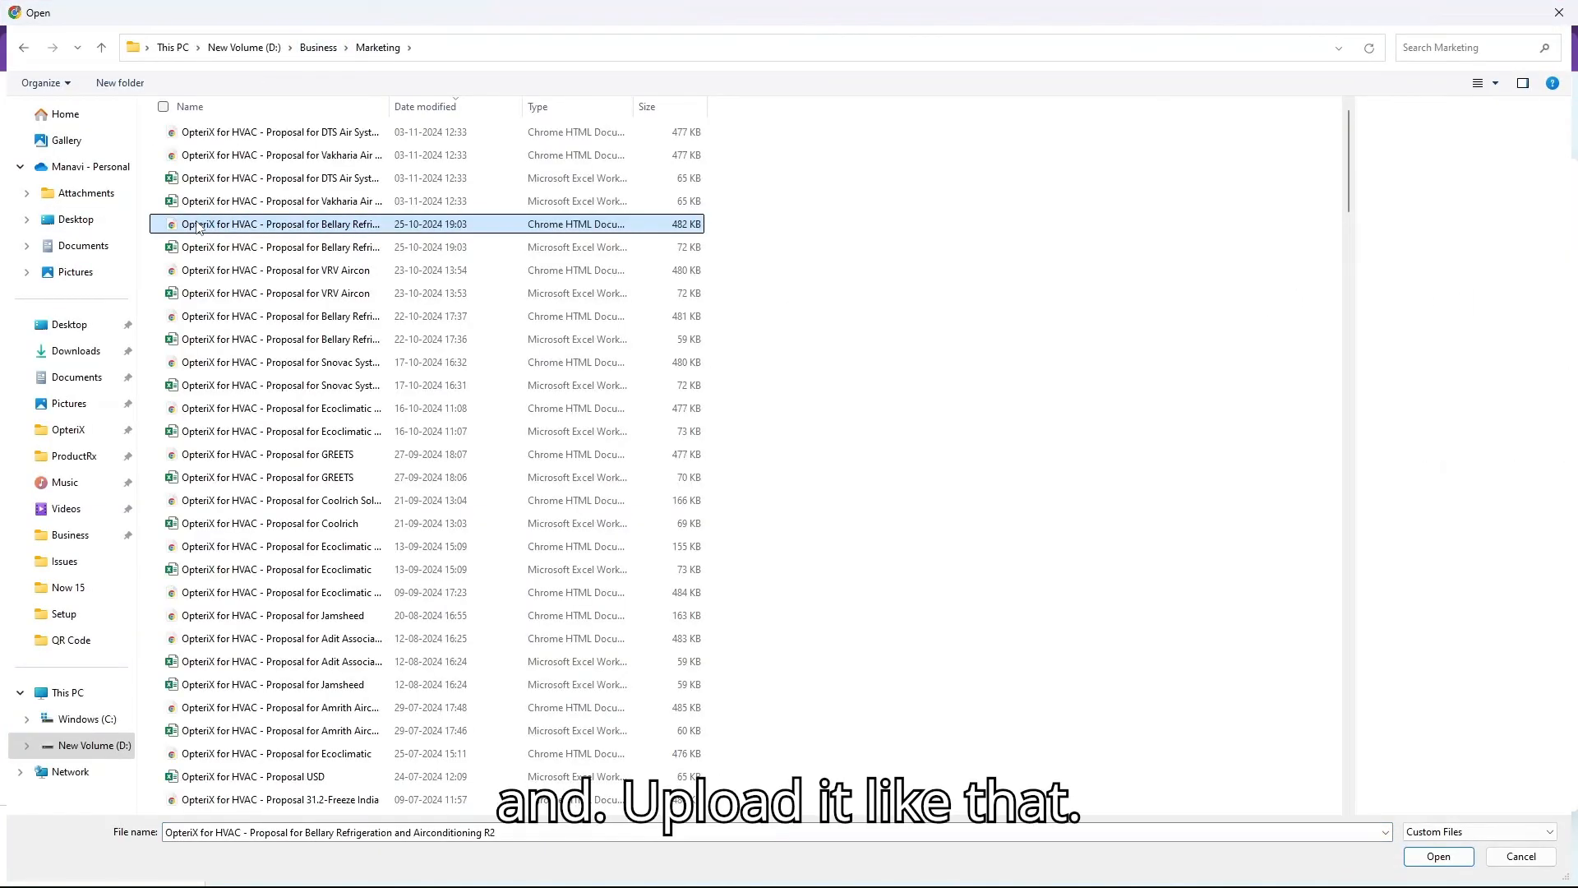
{"action": "left_click", "coordinate": [197, 226]}
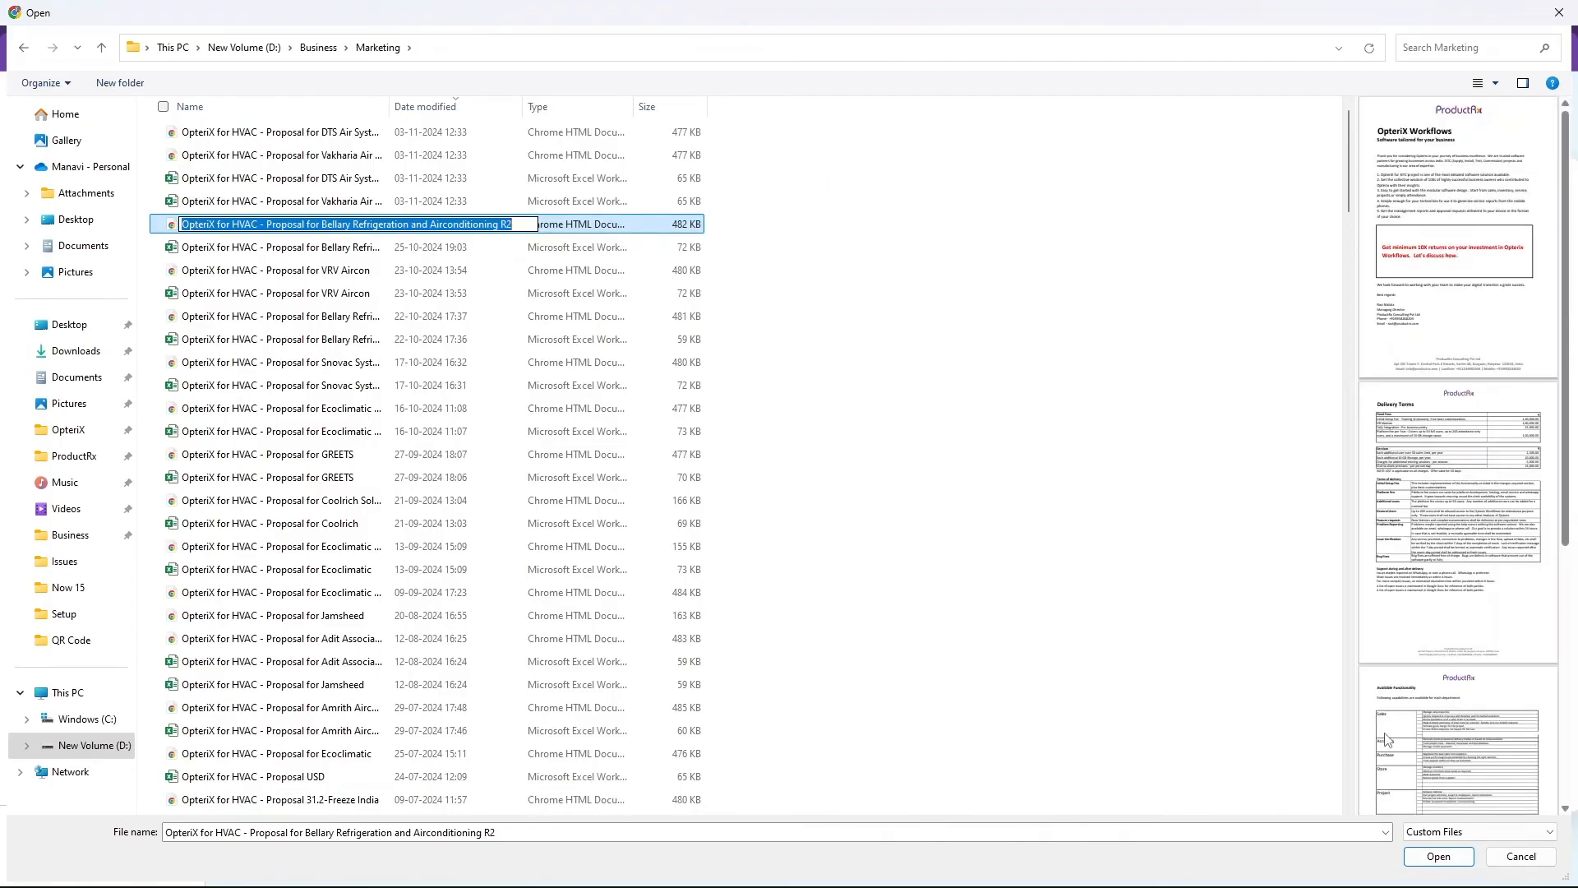
{"action": "left_click", "coordinate": [1449, 861]}
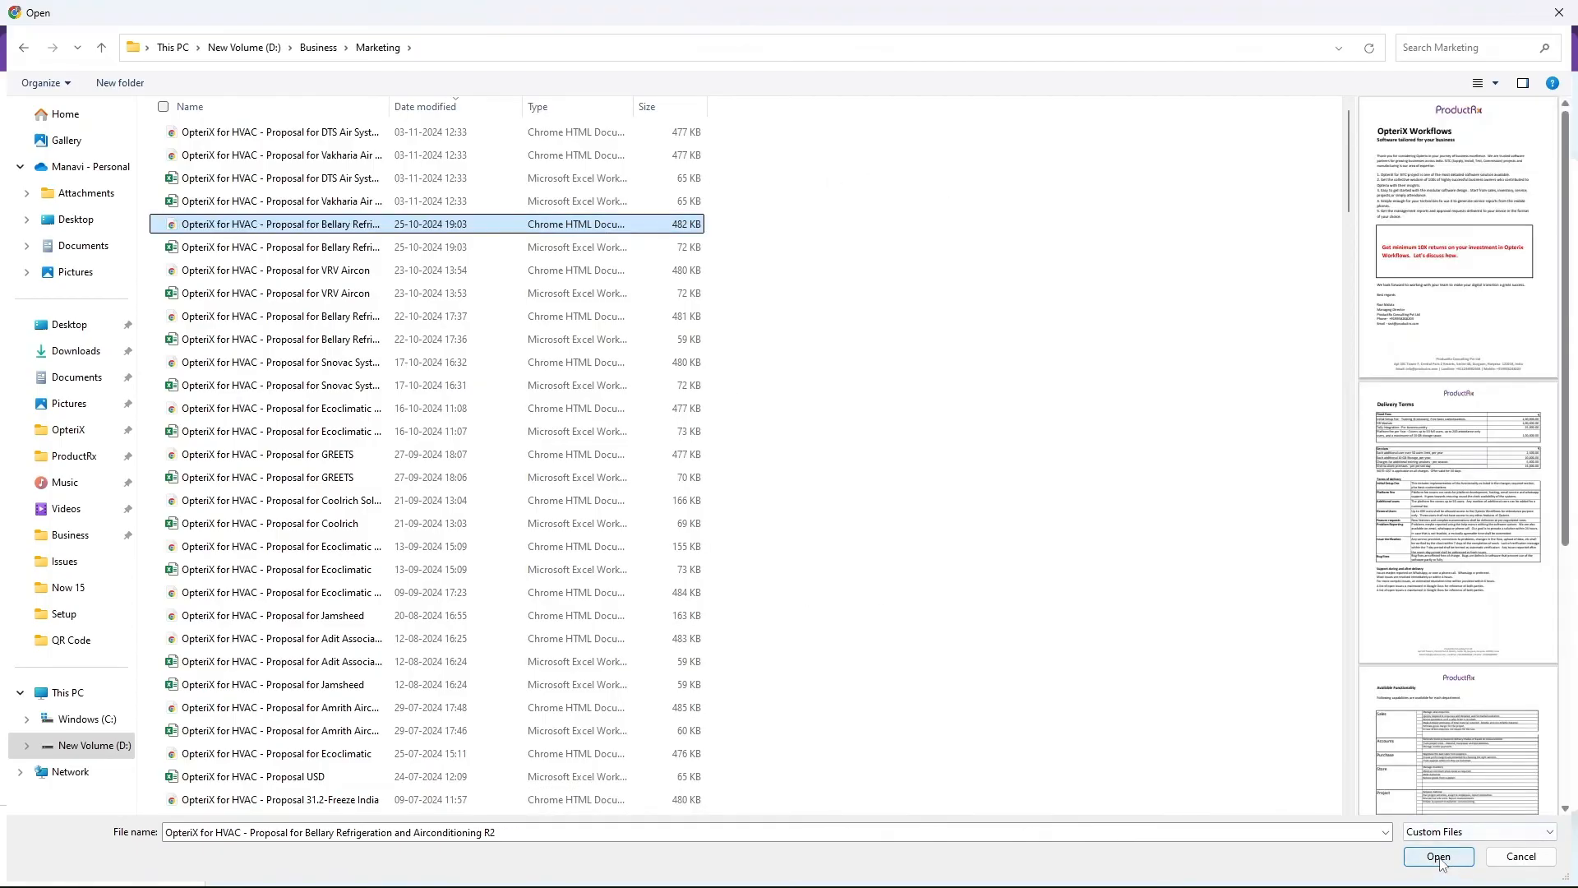
{"action": "left_click", "coordinate": [1439, 857]}
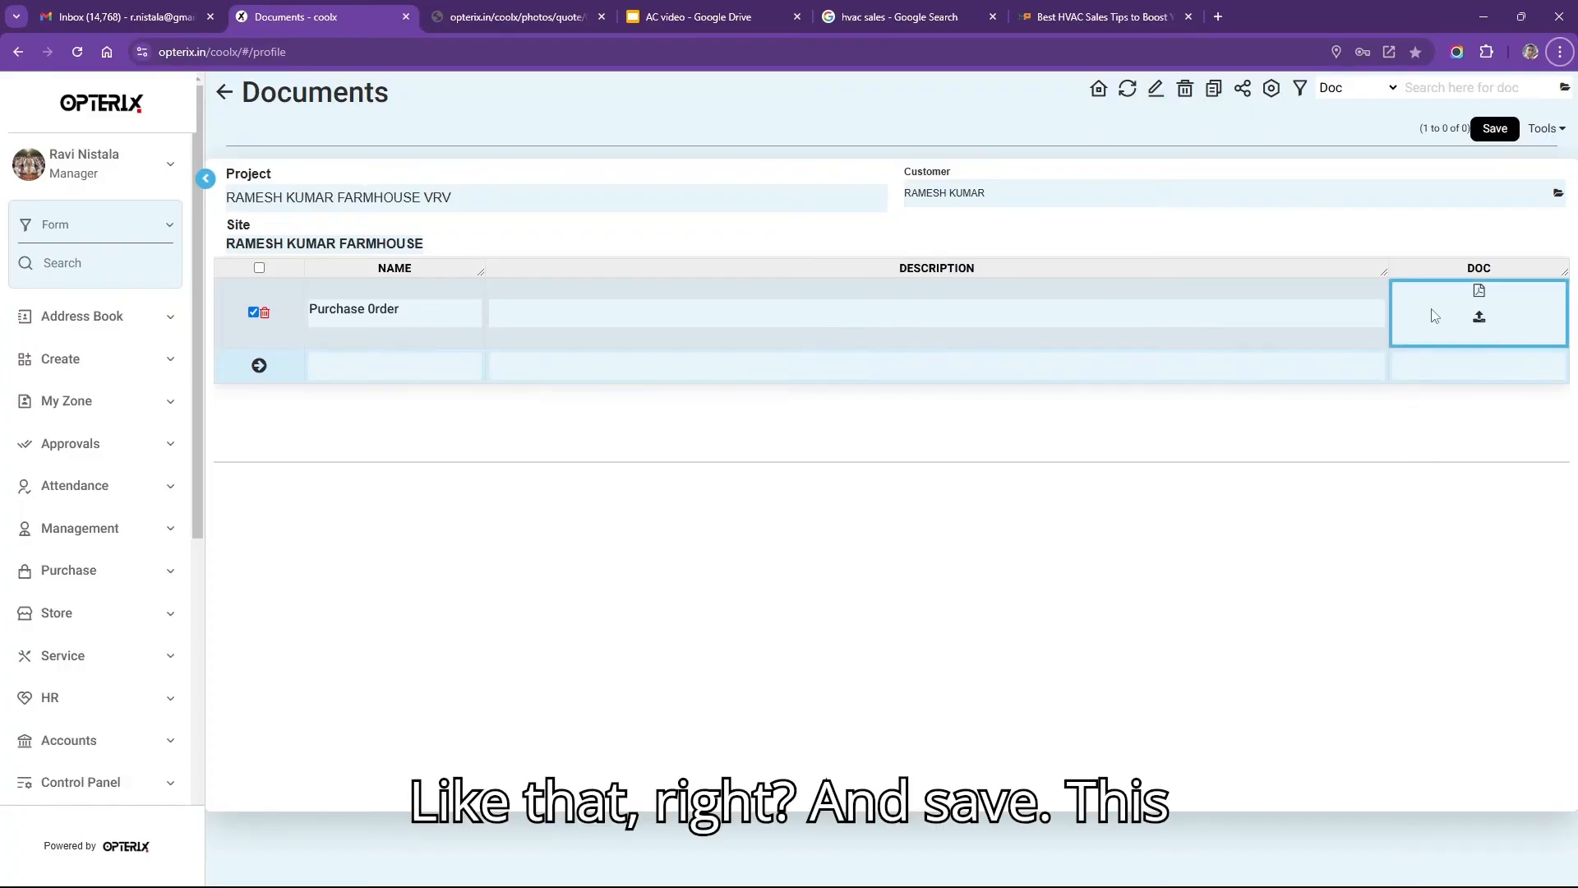
Save the Purchase Order document with the uploaded proposal file attached.
{"action": "left_click", "coordinate": [1491, 129]}
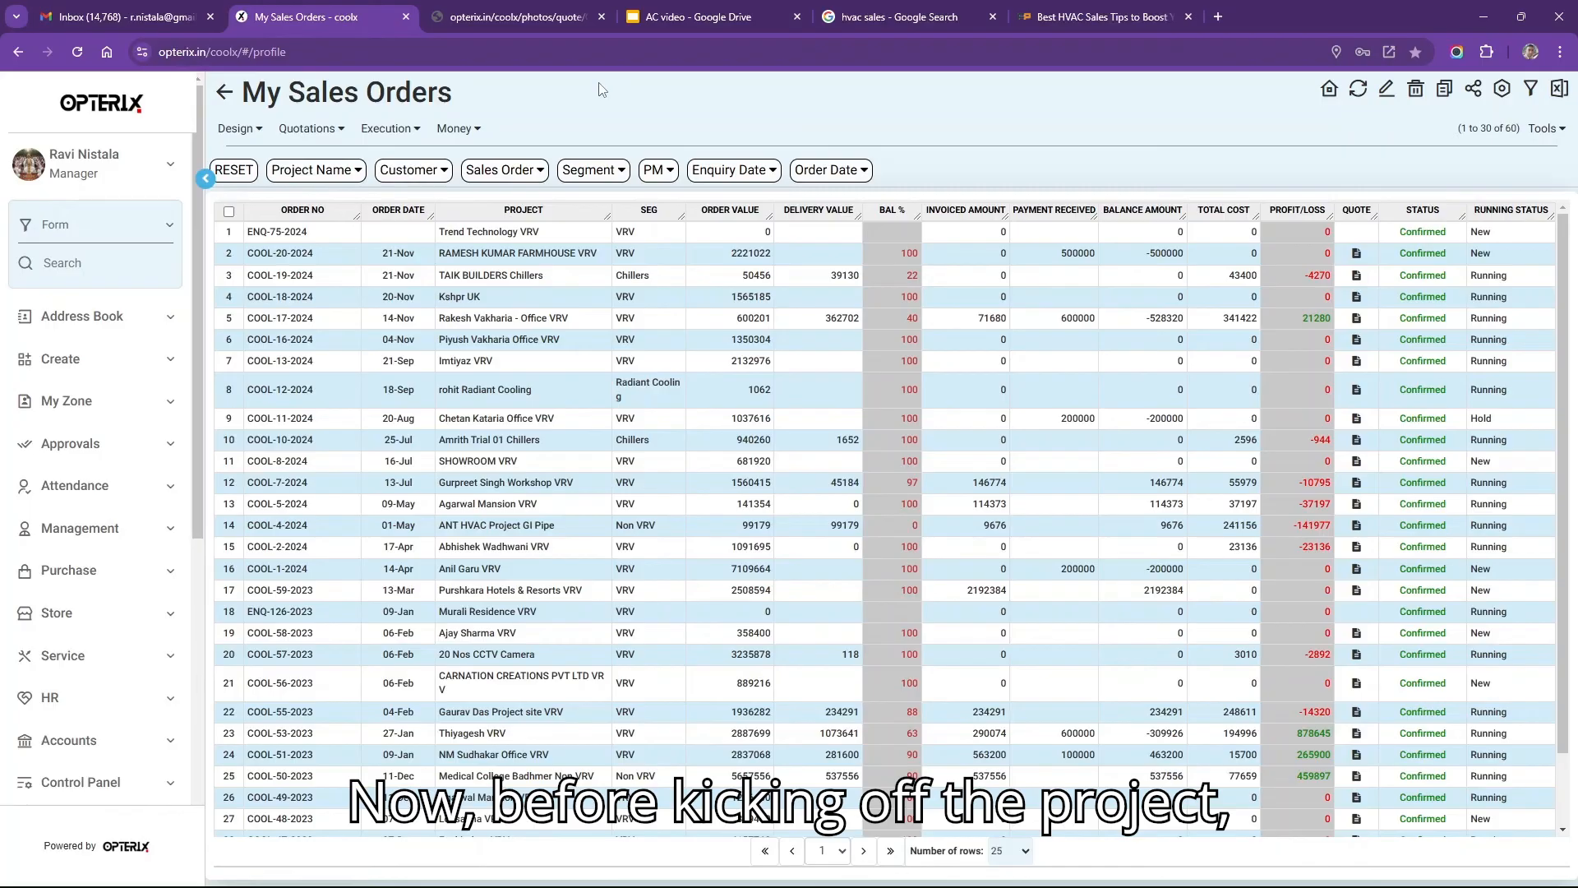
On the farmhouse order's Project Team page, add three Site Work technicians as members.
{"action": "left_click", "coordinate": [783, 251]}
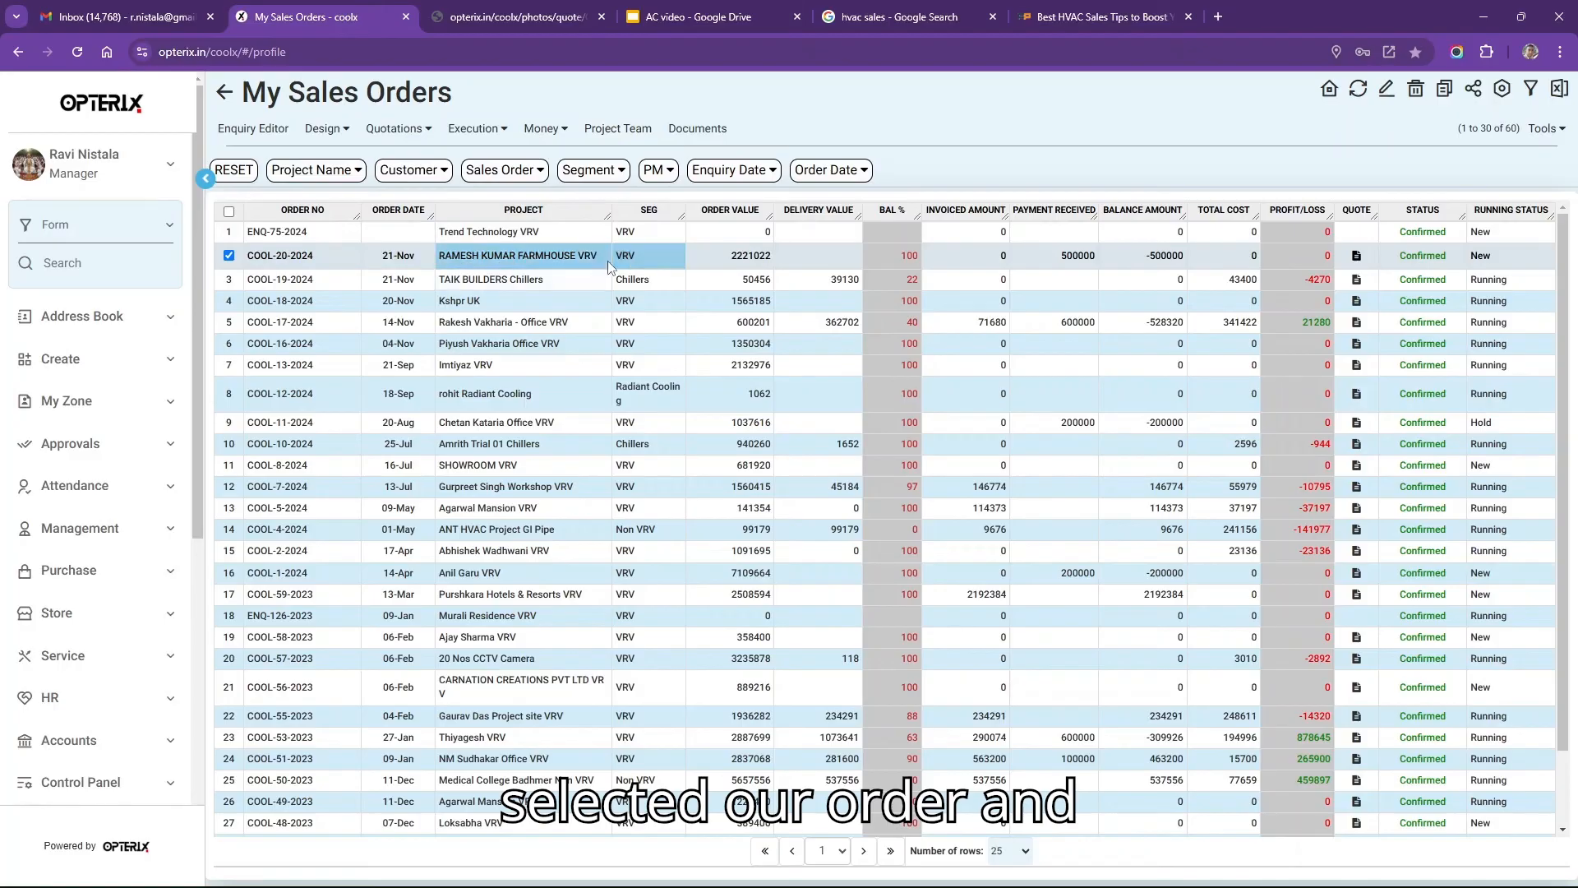
{"action": "left_click", "coordinate": [599, 133]}
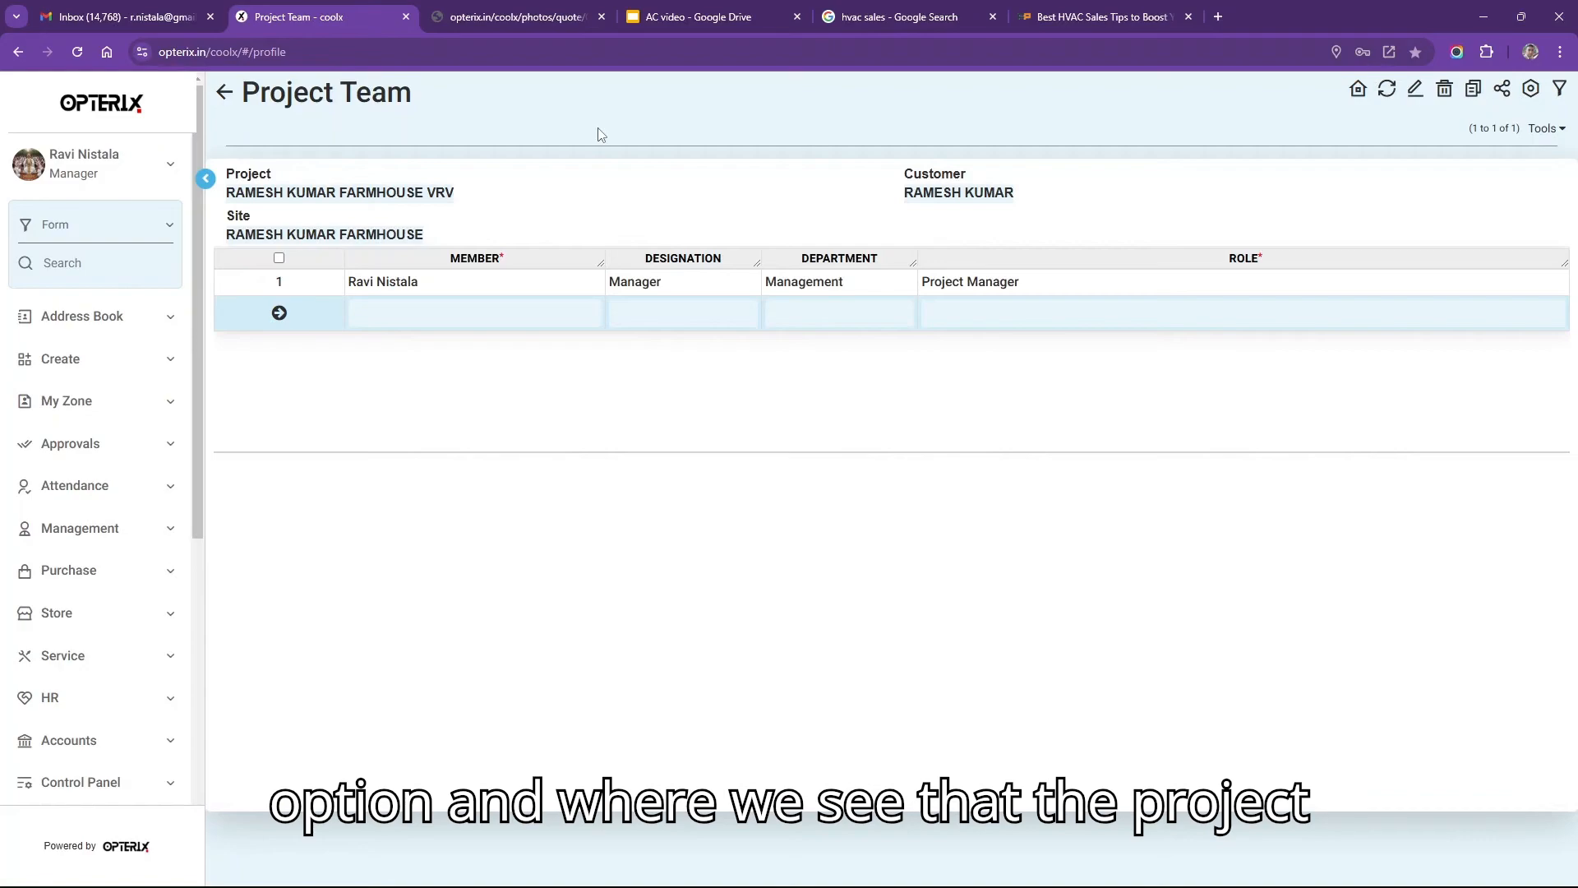
{"action": "left_click", "coordinate": [454, 313]}
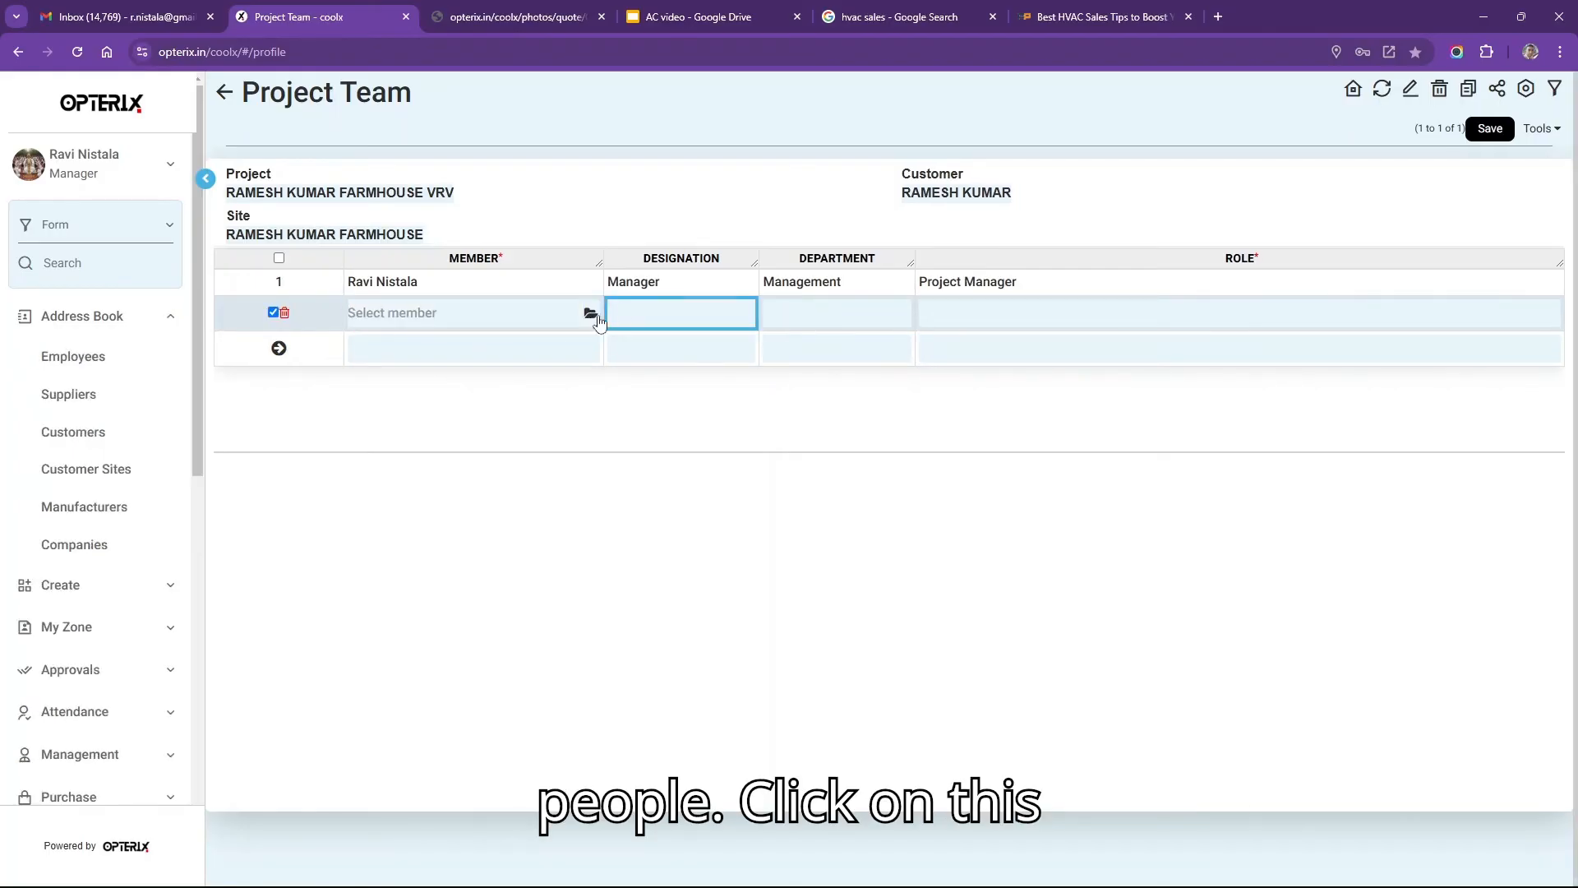
{"action": "left_click", "coordinate": [591, 315]}
{"action": "left_click", "coordinate": [589, 313]}
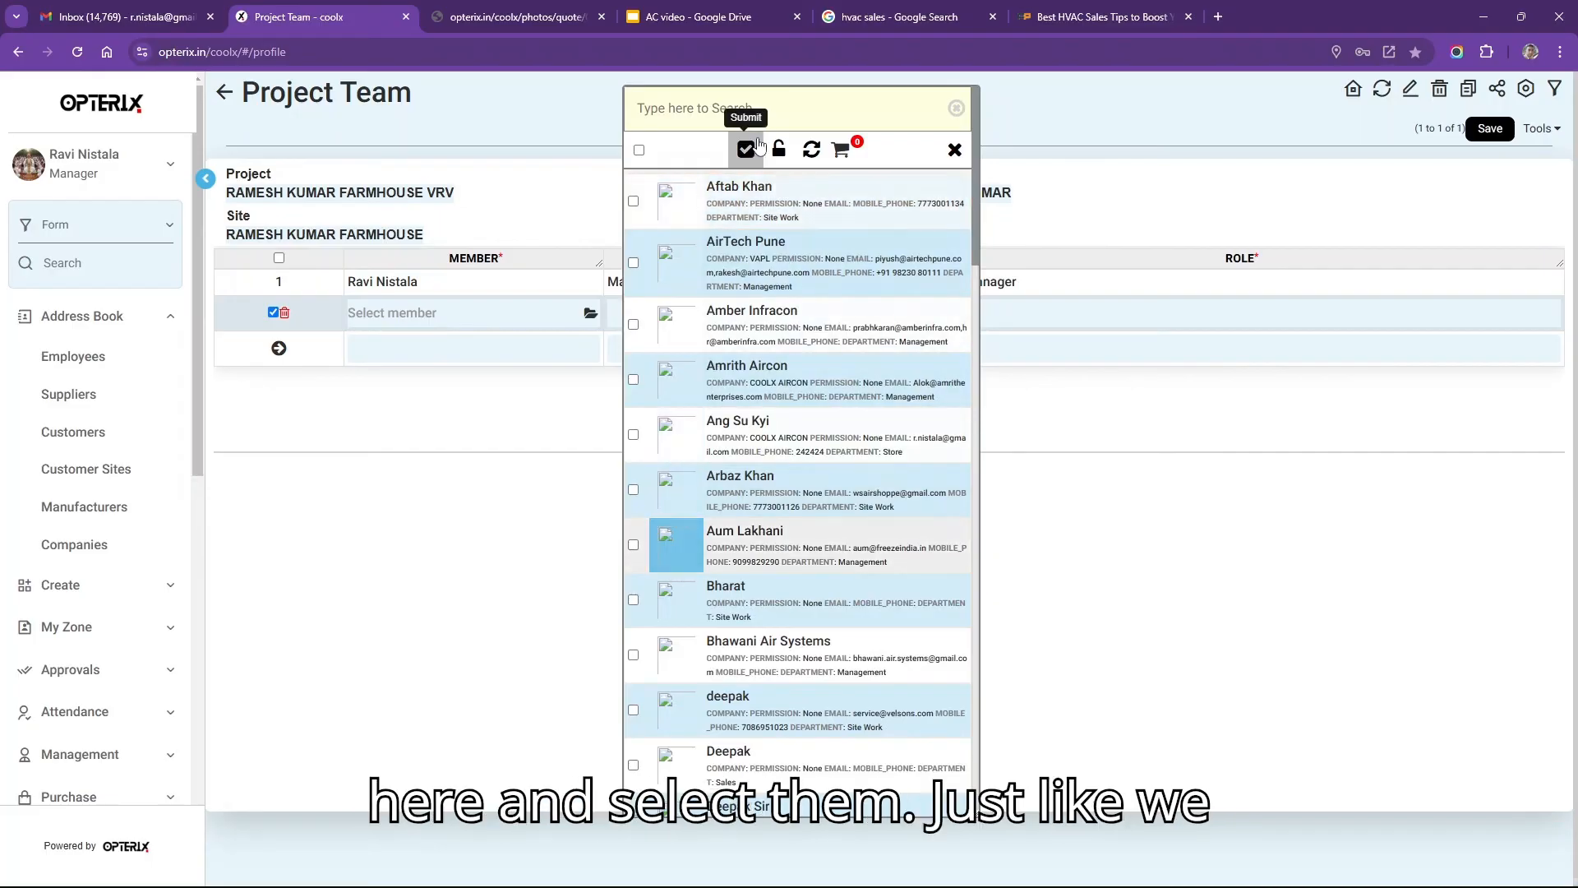
{"action": "left_click", "coordinate": [634, 200]}
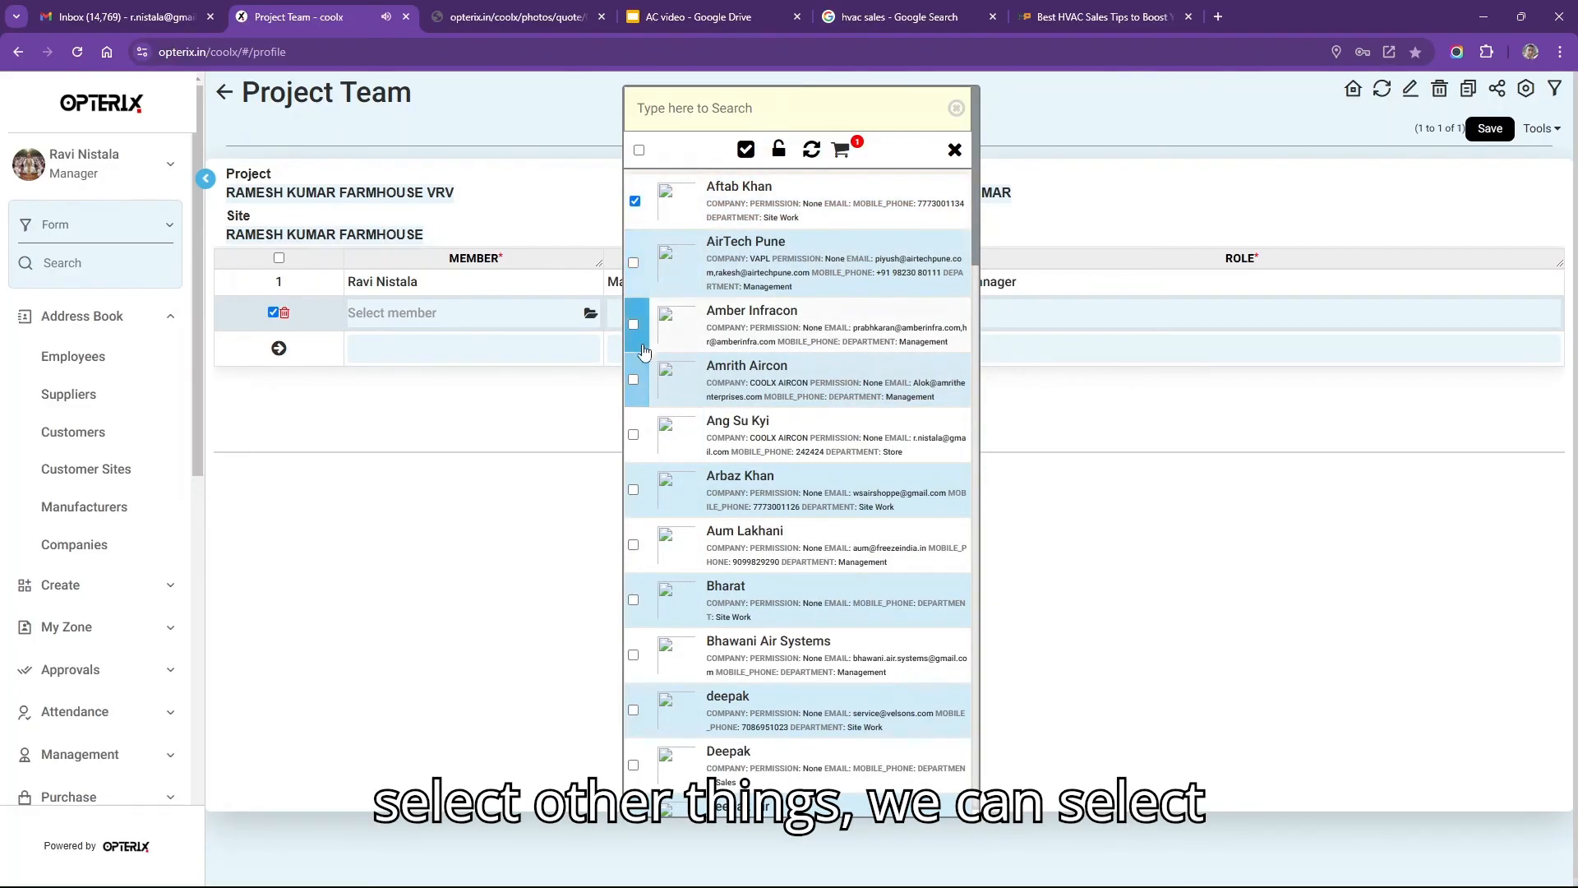
{"action": "left_click", "coordinate": [635, 490]}
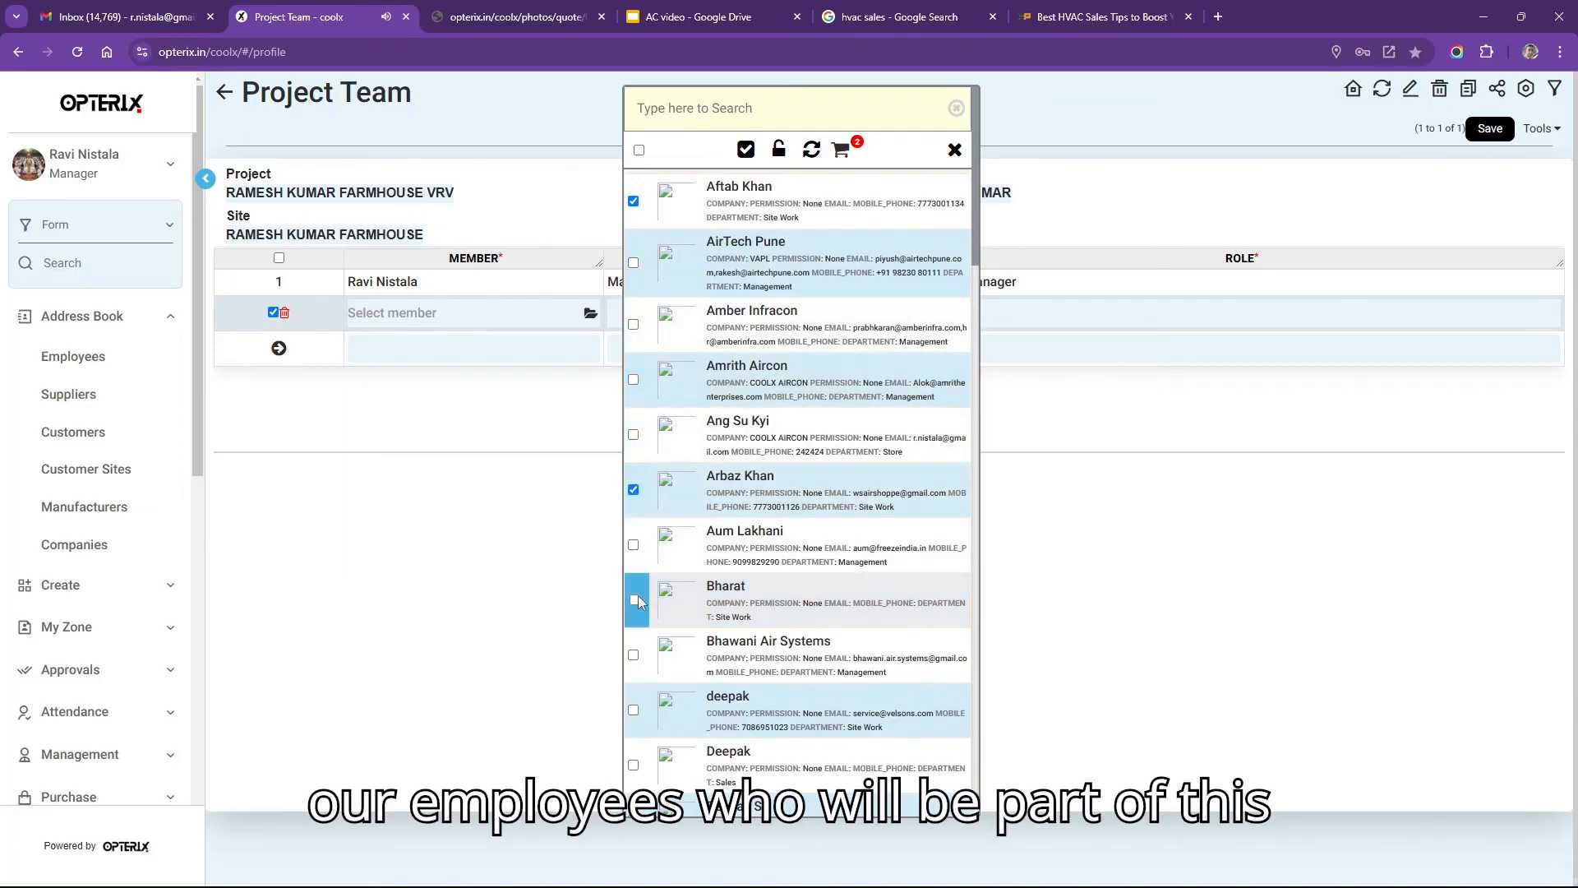
{"action": "left_click", "coordinate": [635, 600]}
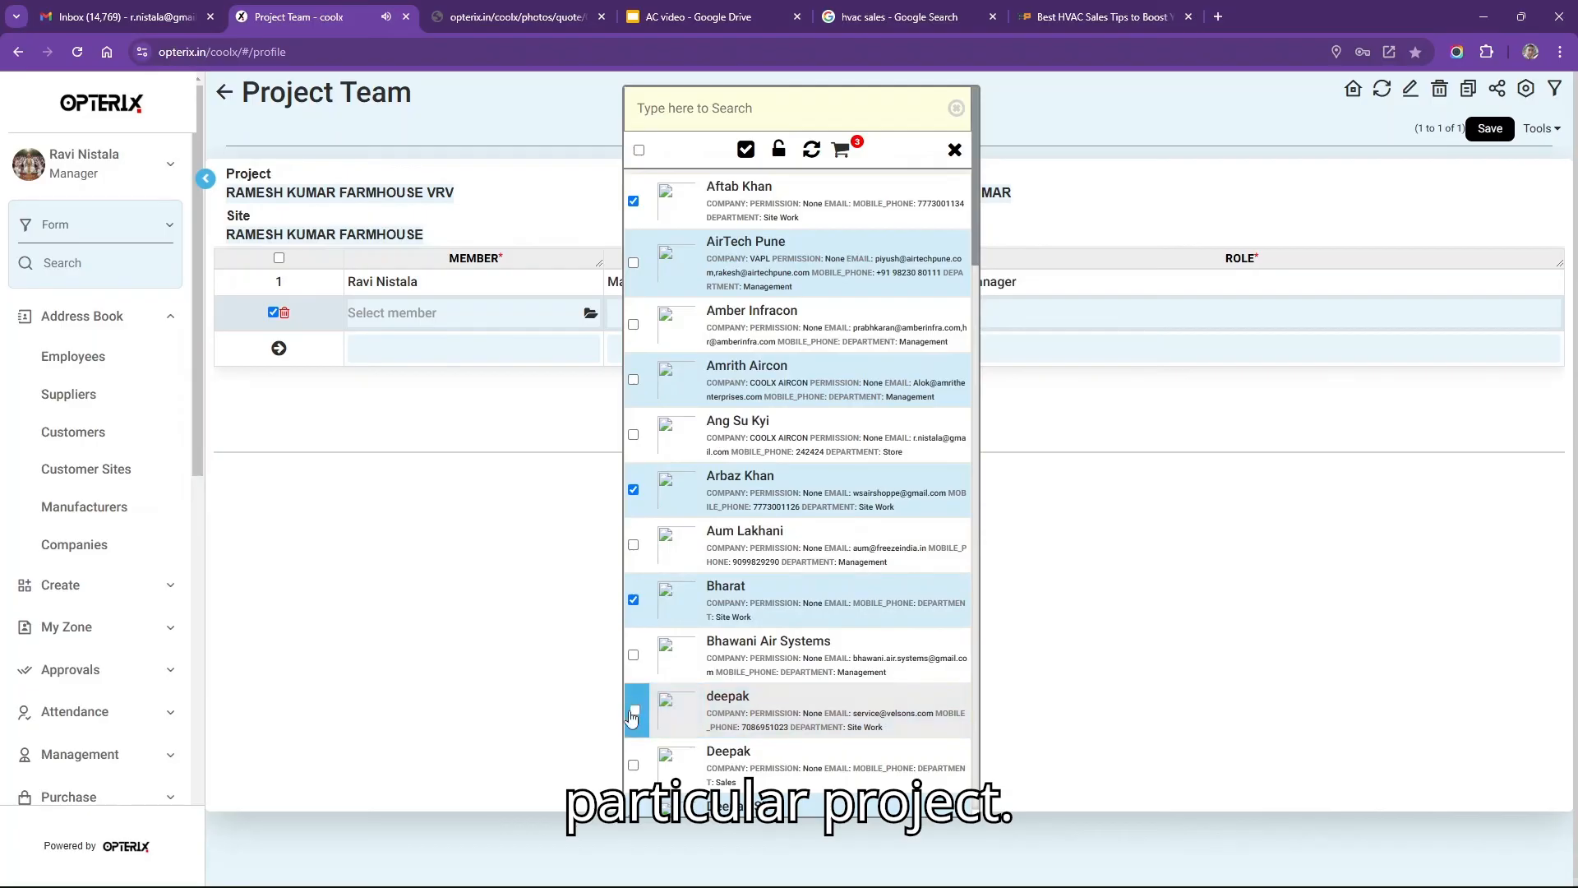
{"action": "left_click", "coordinate": [746, 150]}
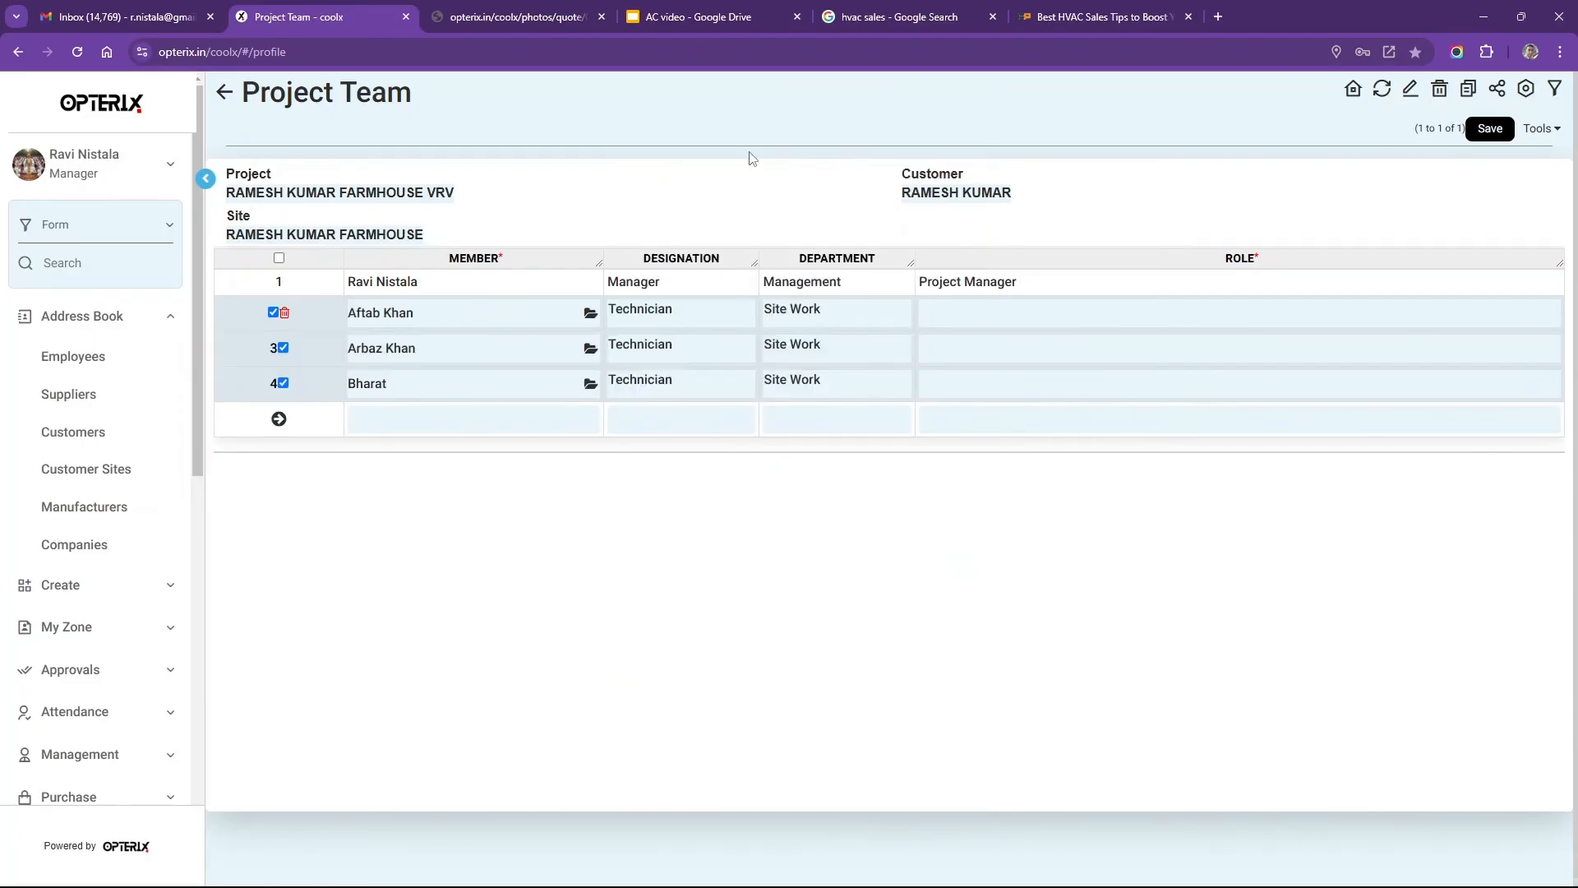
Give the new members roles Site engineer, Technician and Electrician, save, and return to My Sales Orders.
{"action": "left_click", "coordinate": [1013, 316]}
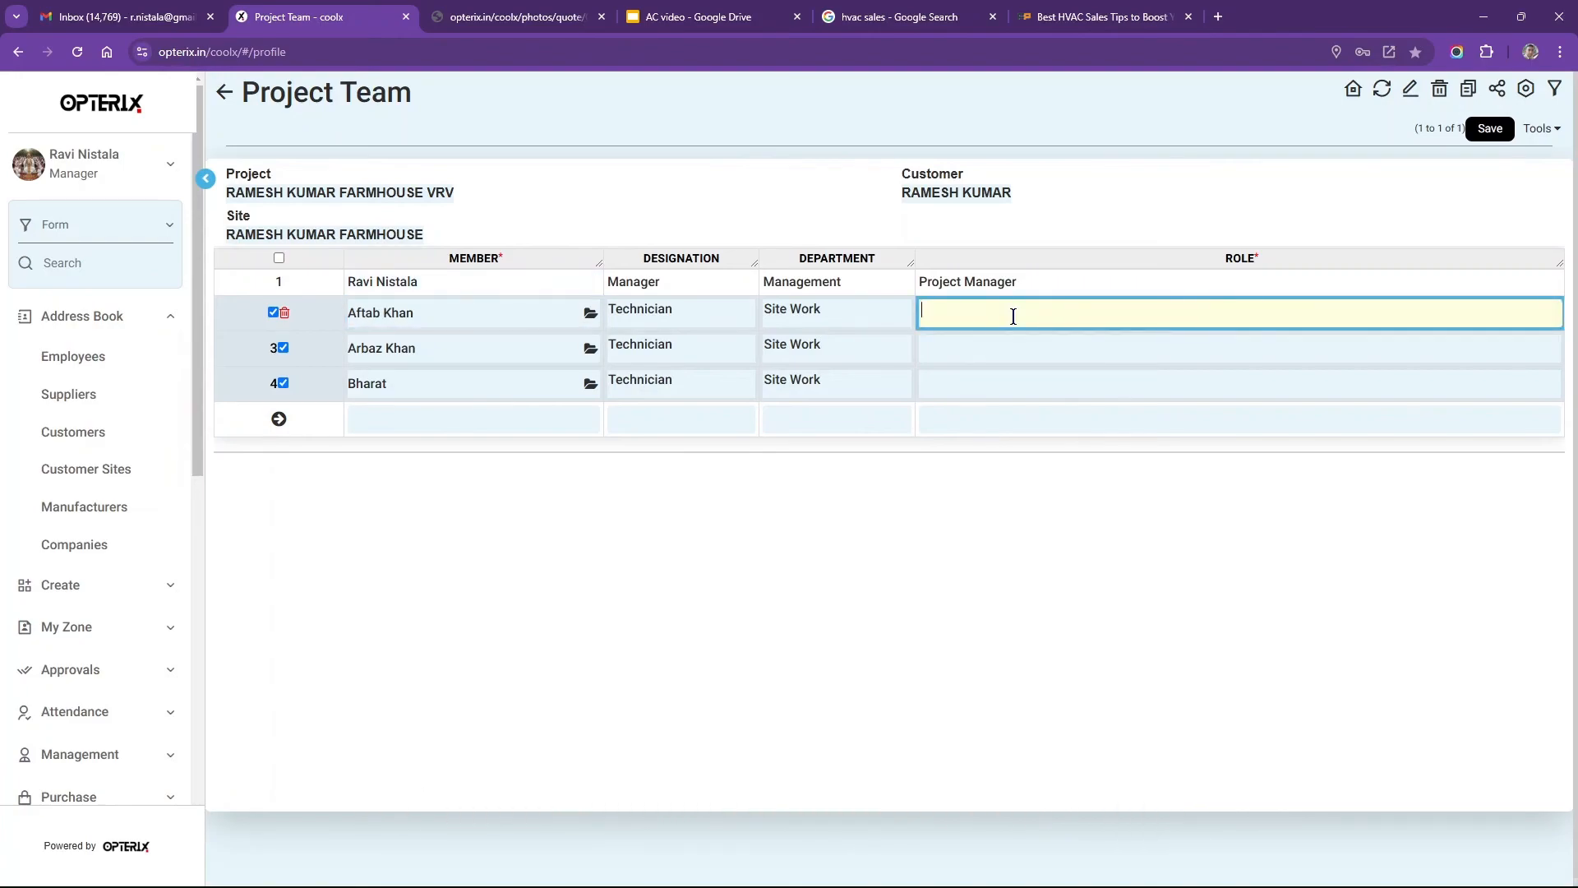
{"action": "type", "text": "Site en"}
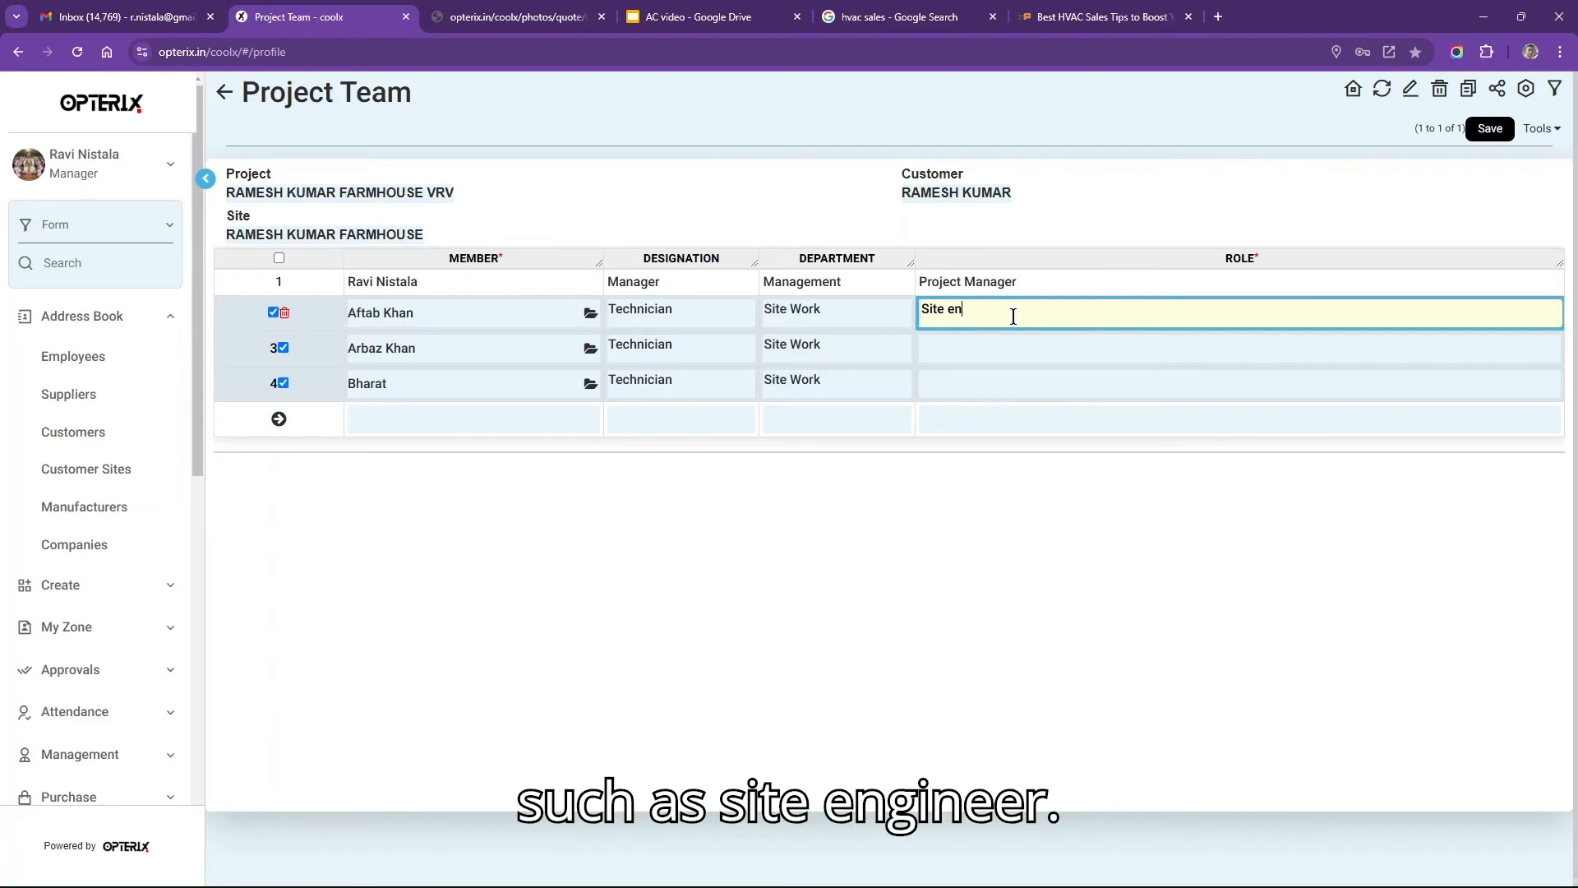
{"action": "type", "text": "gineer"}
{"action": "key", "text": "Tab"}
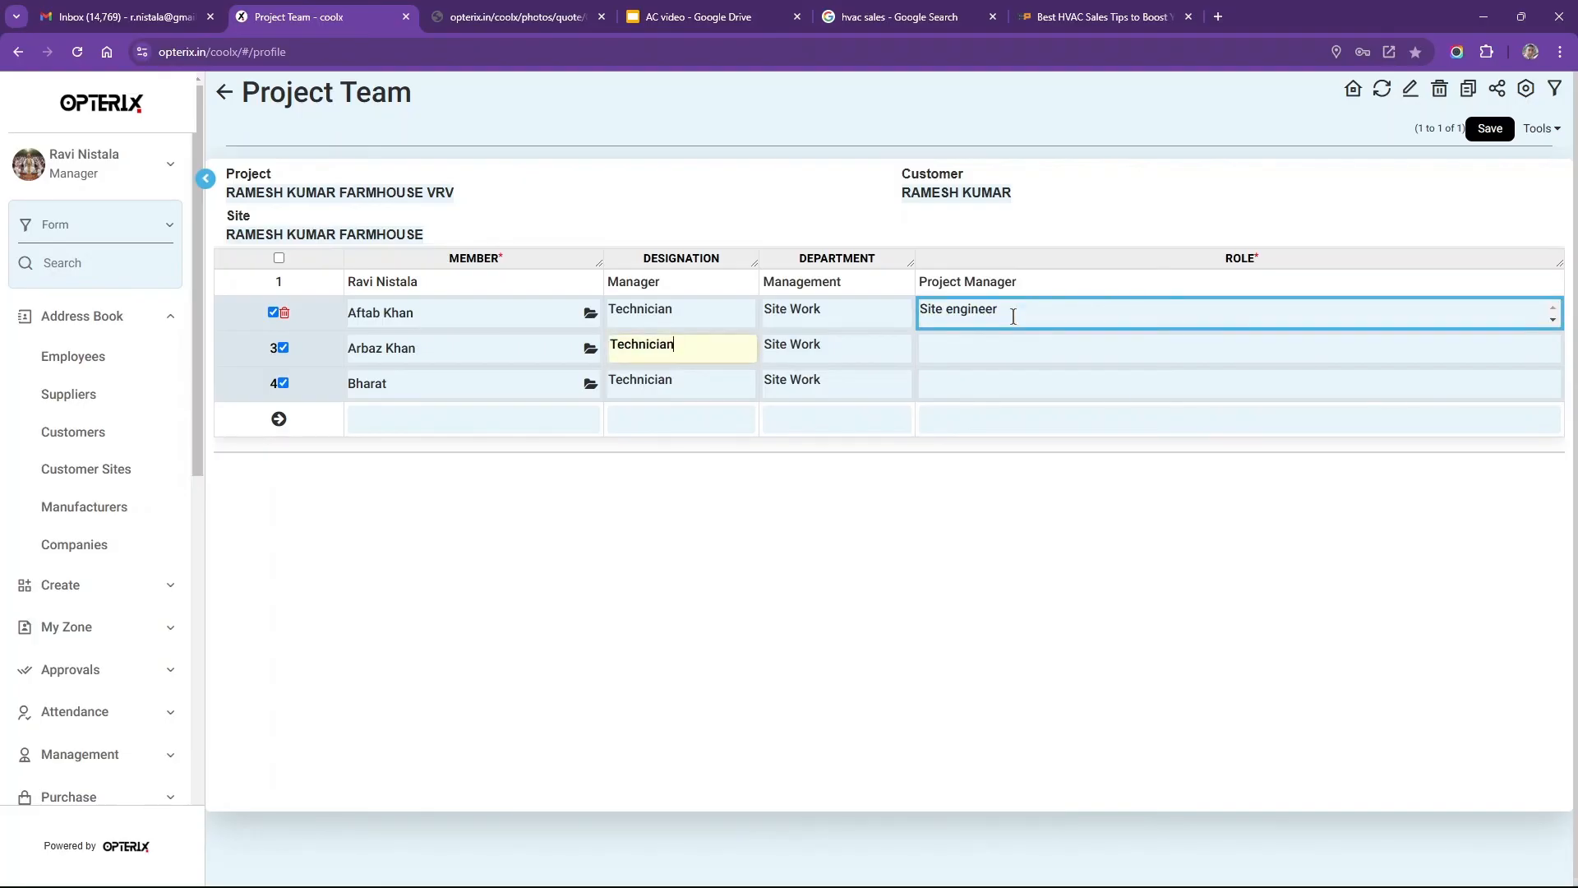
{"action": "left_click", "coordinate": [1025, 352]}
{"action": "type", "text": "T"}
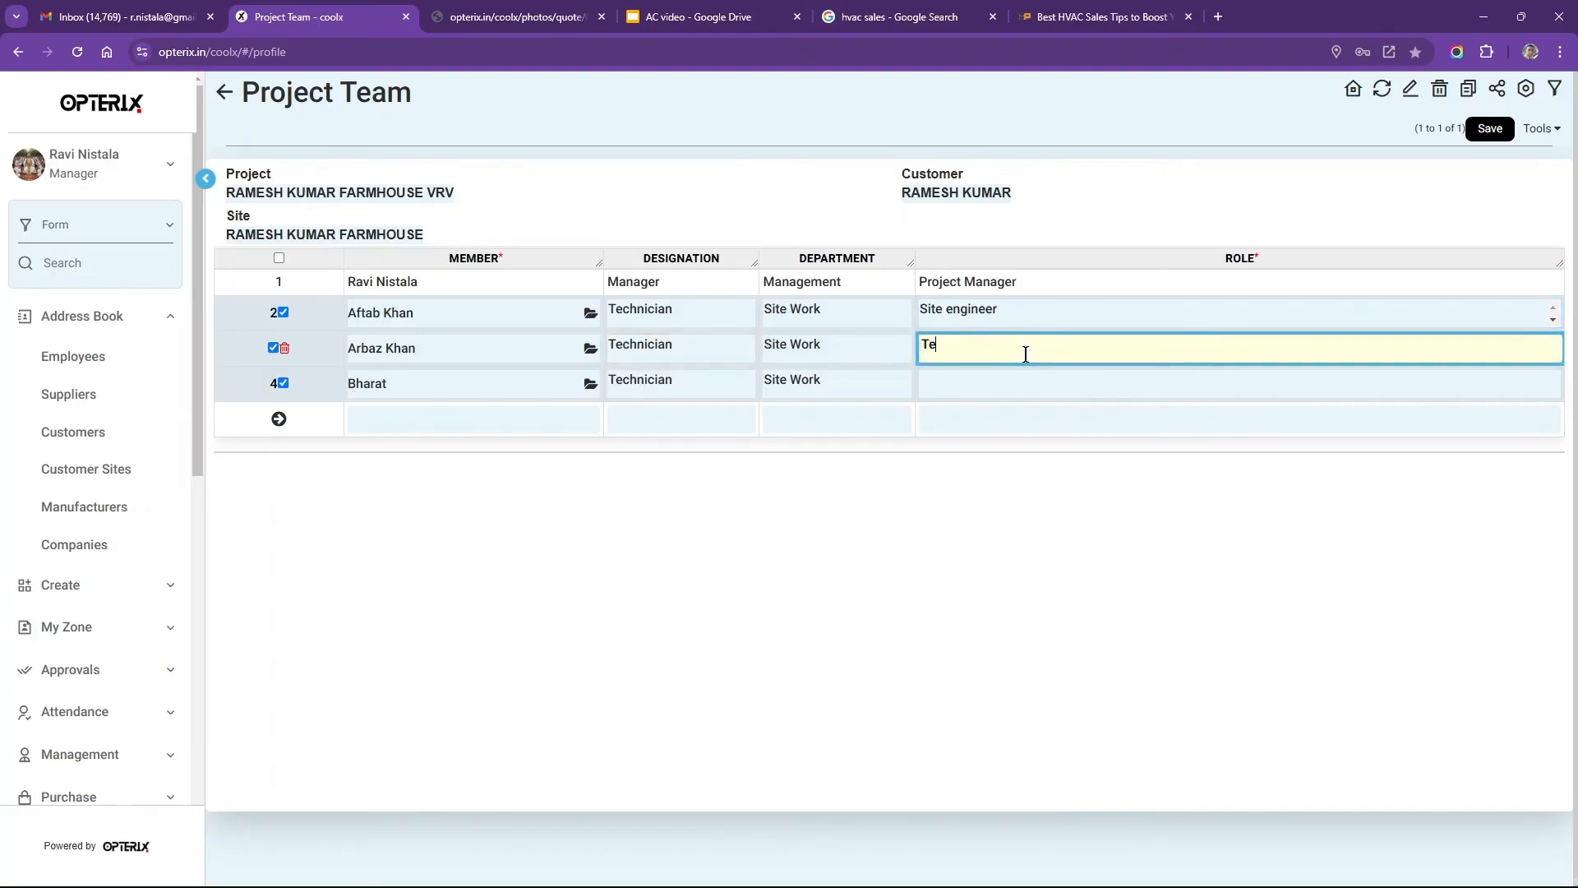
{"action": "type", "text": "echnician"}
{"action": "left_click", "coordinate": [1011, 380]}
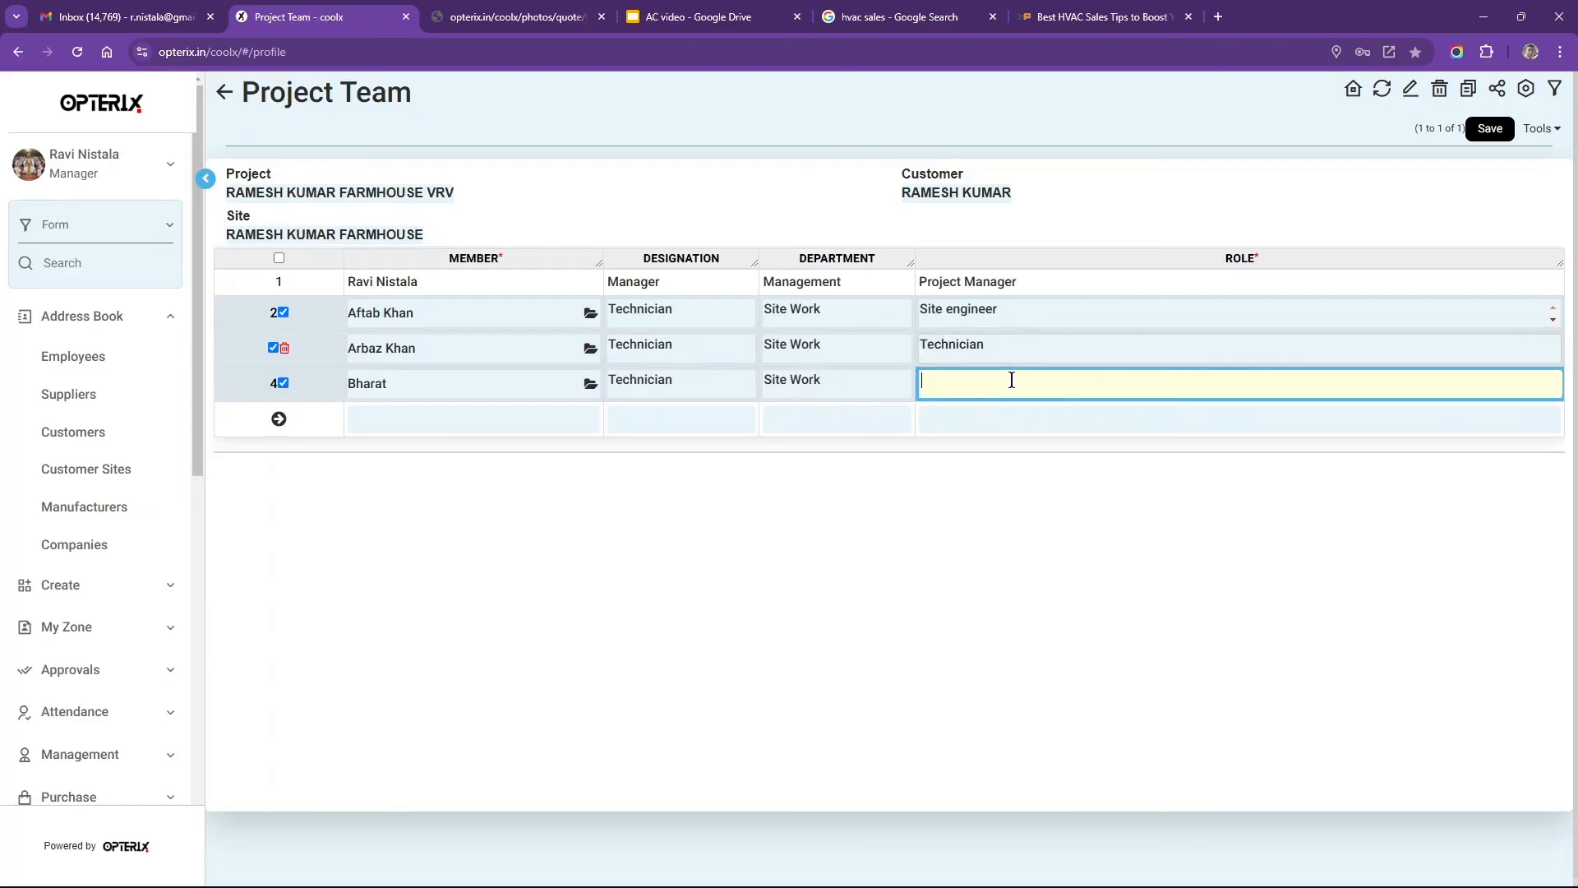
{"action": "type", "text": "Ele"}
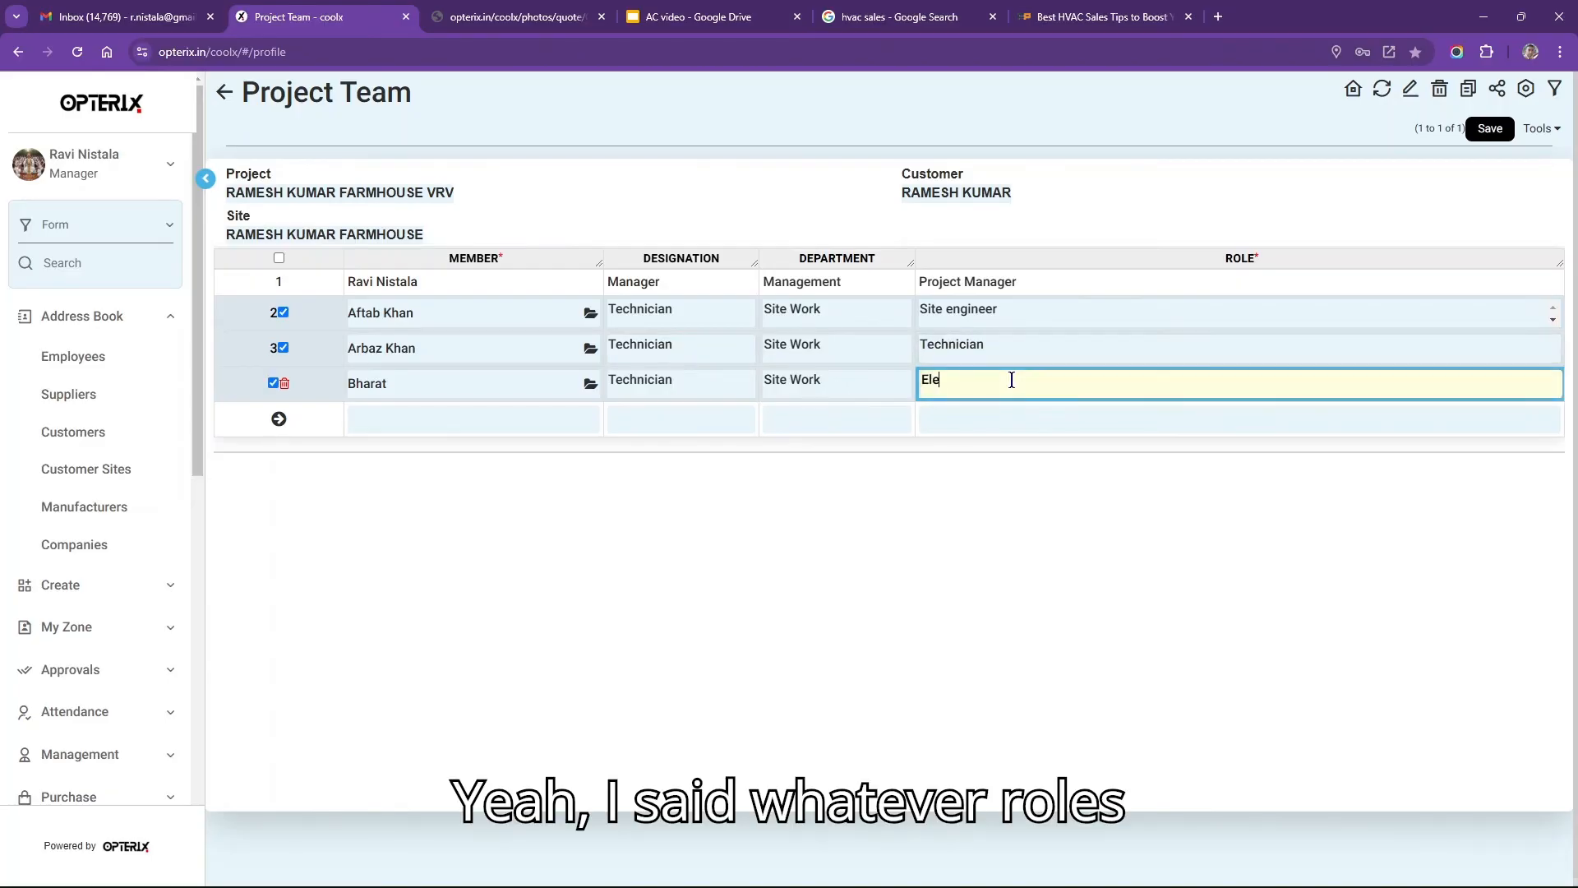
{"action": "type", "text": "ctrician"}
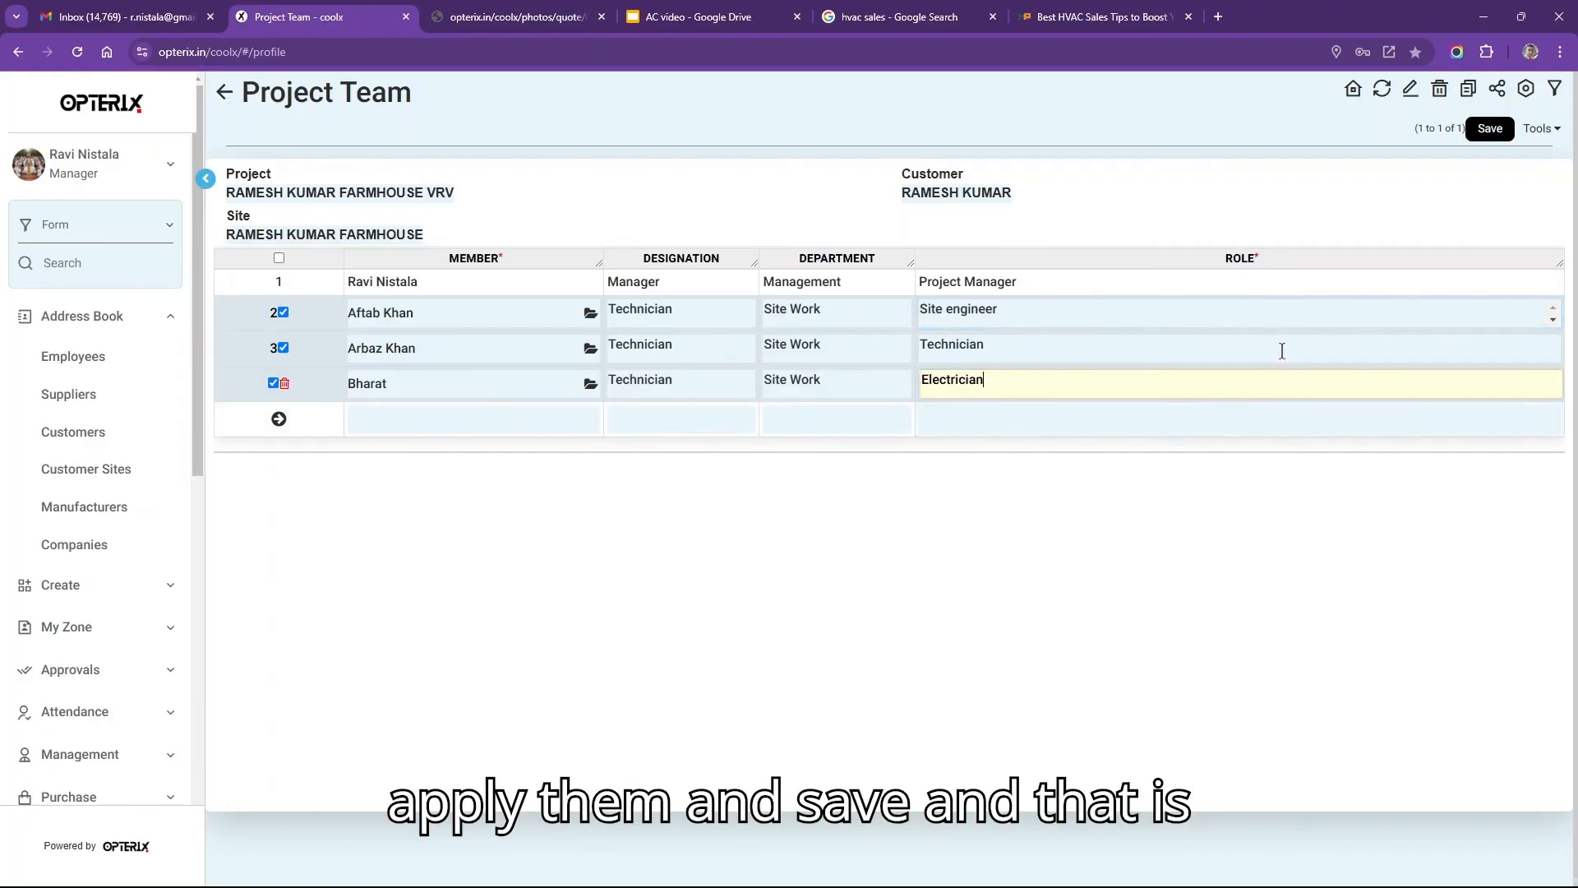
{"action": "left_click", "coordinate": [1493, 131]}
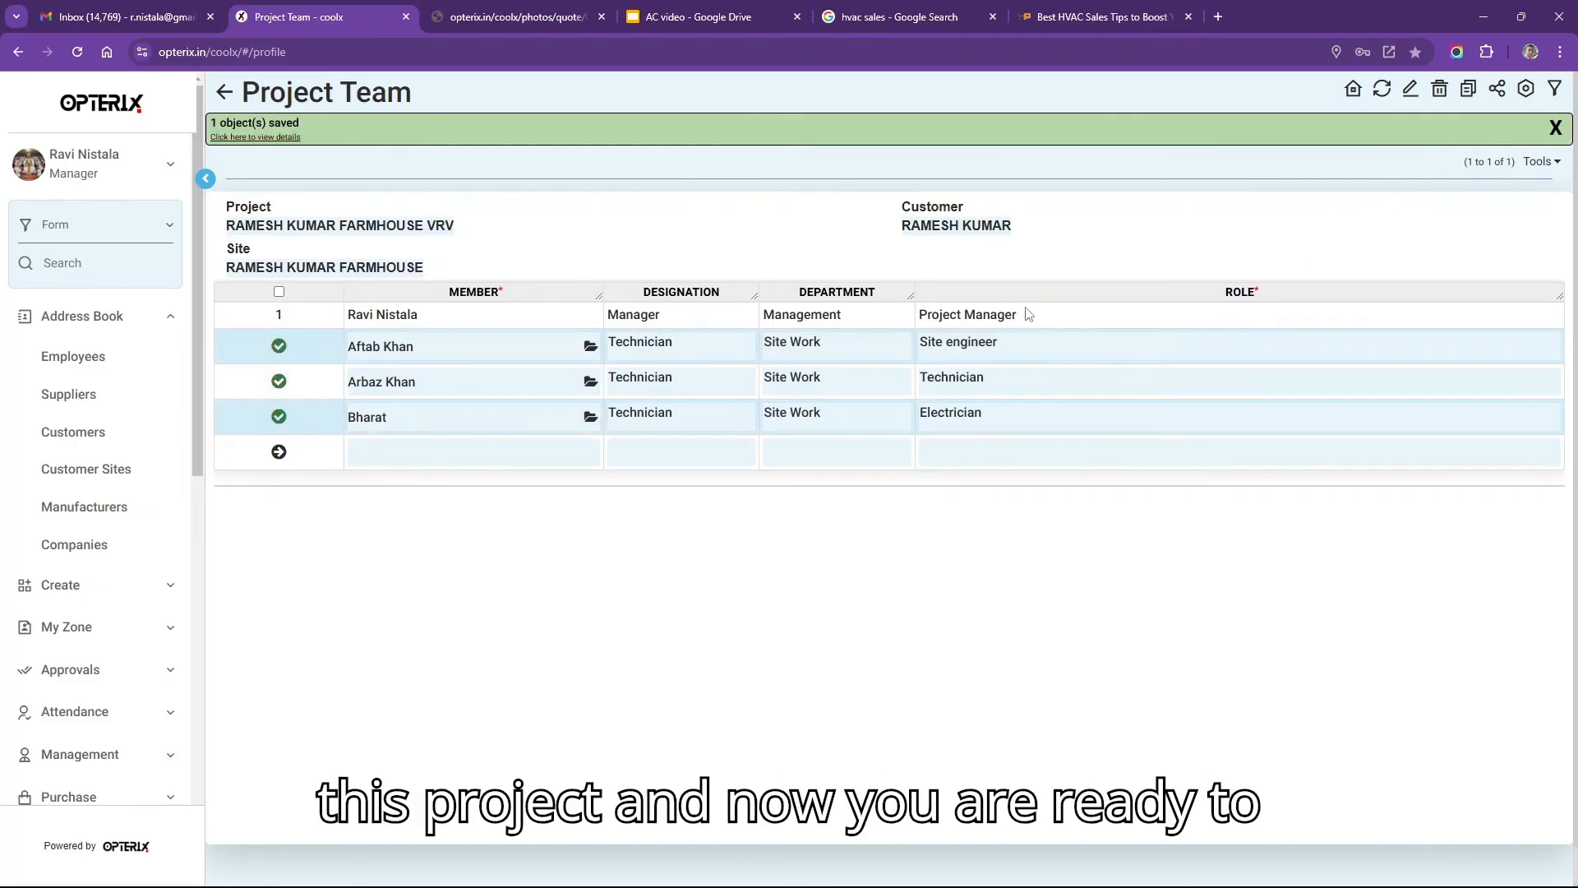
{"action": "left_click", "coordinate": [224, 90]}
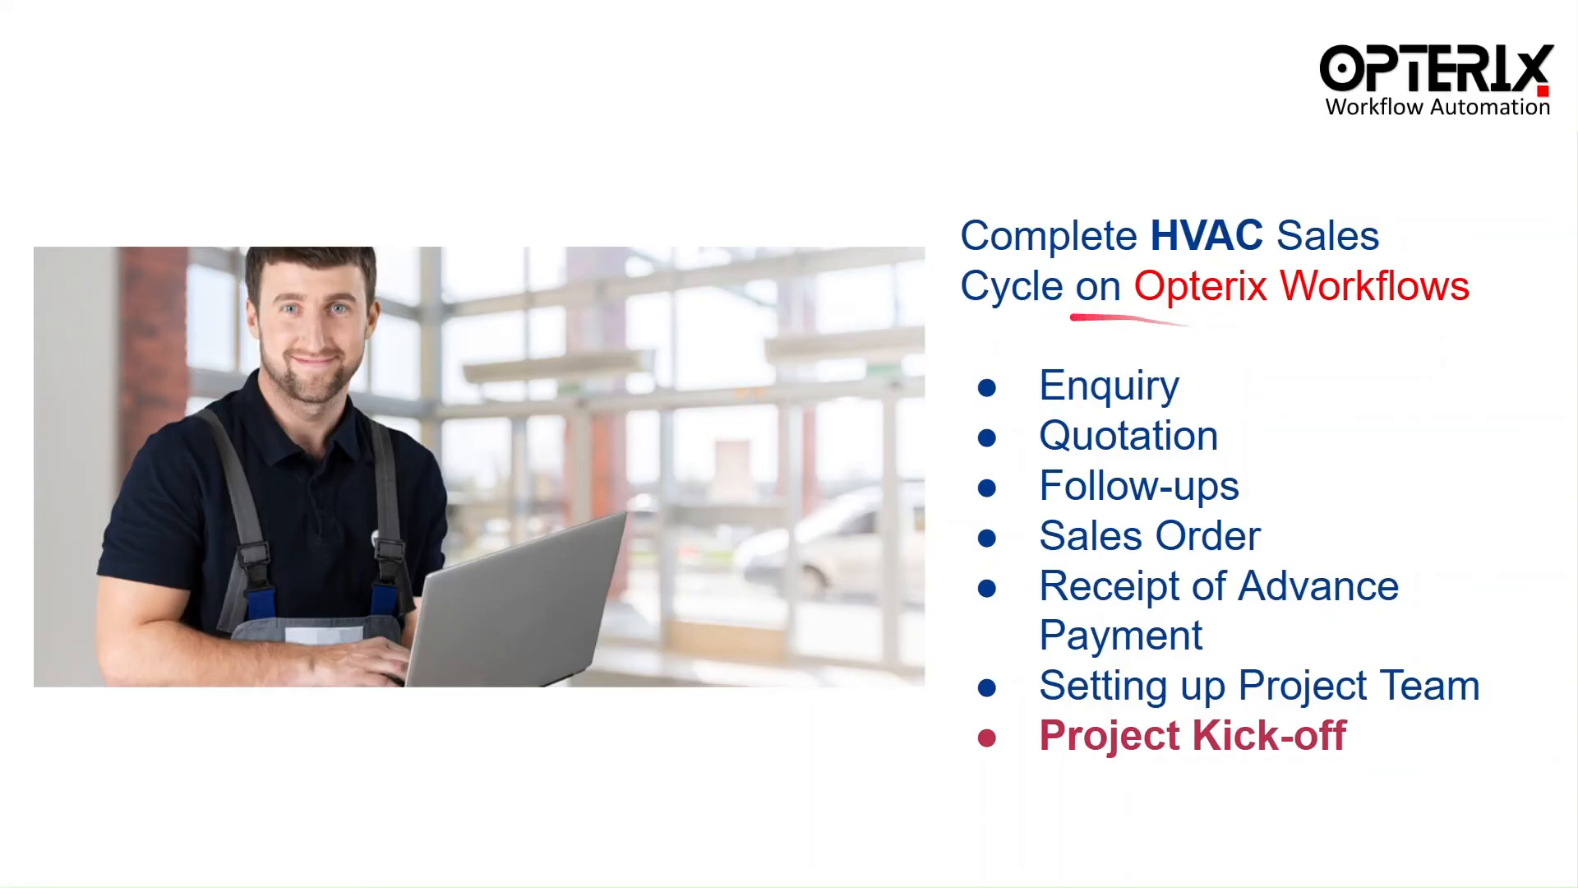
{"action": "key", "text": "Right"}
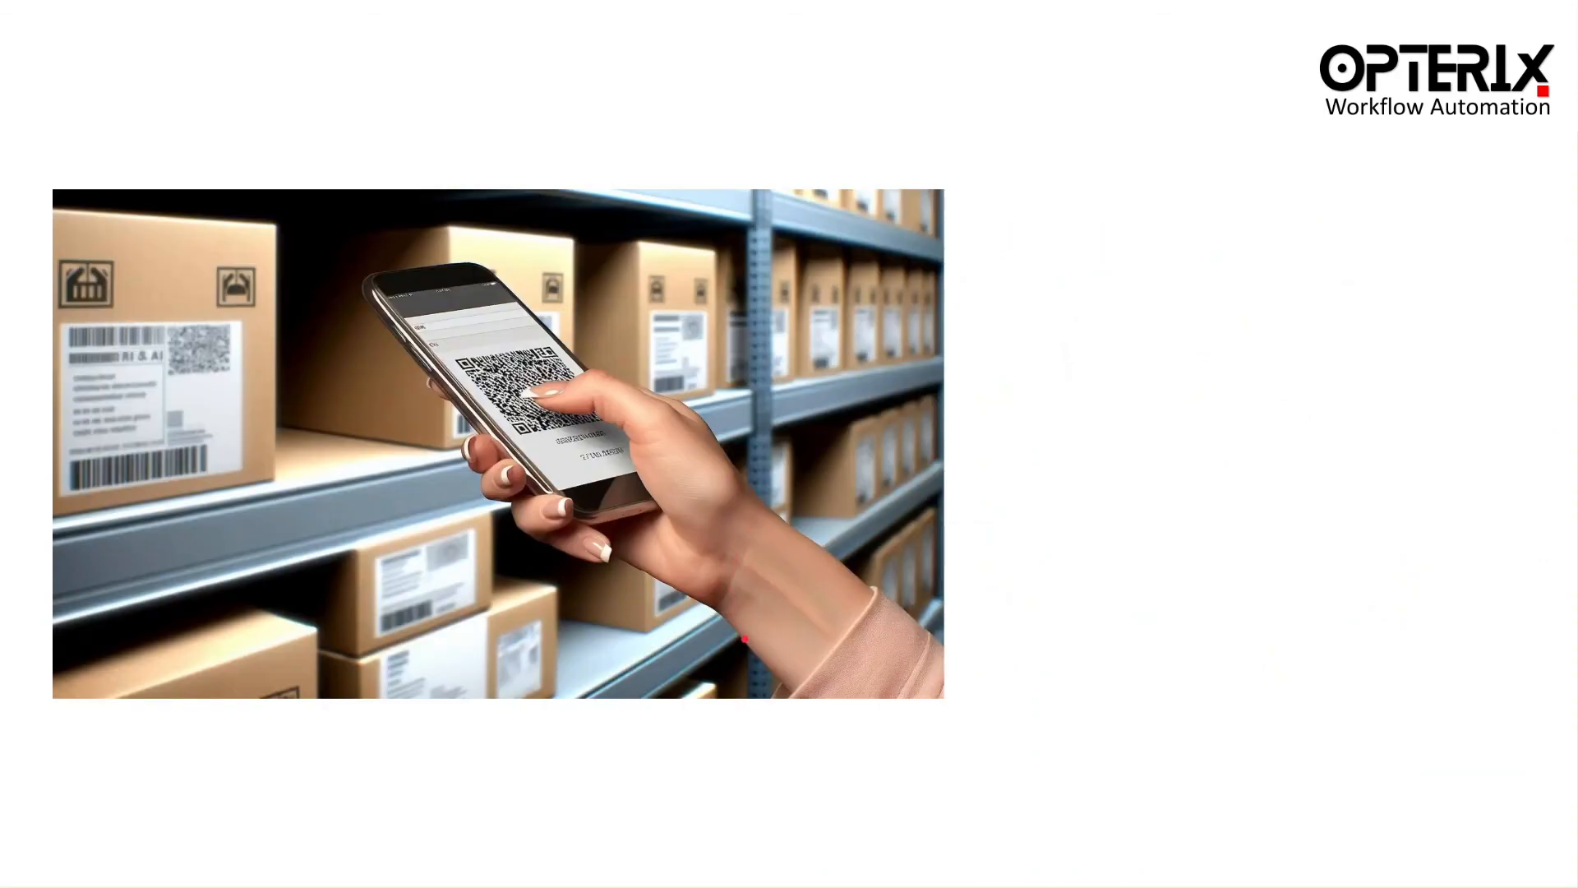
{"action": "key", "text": "Left"}
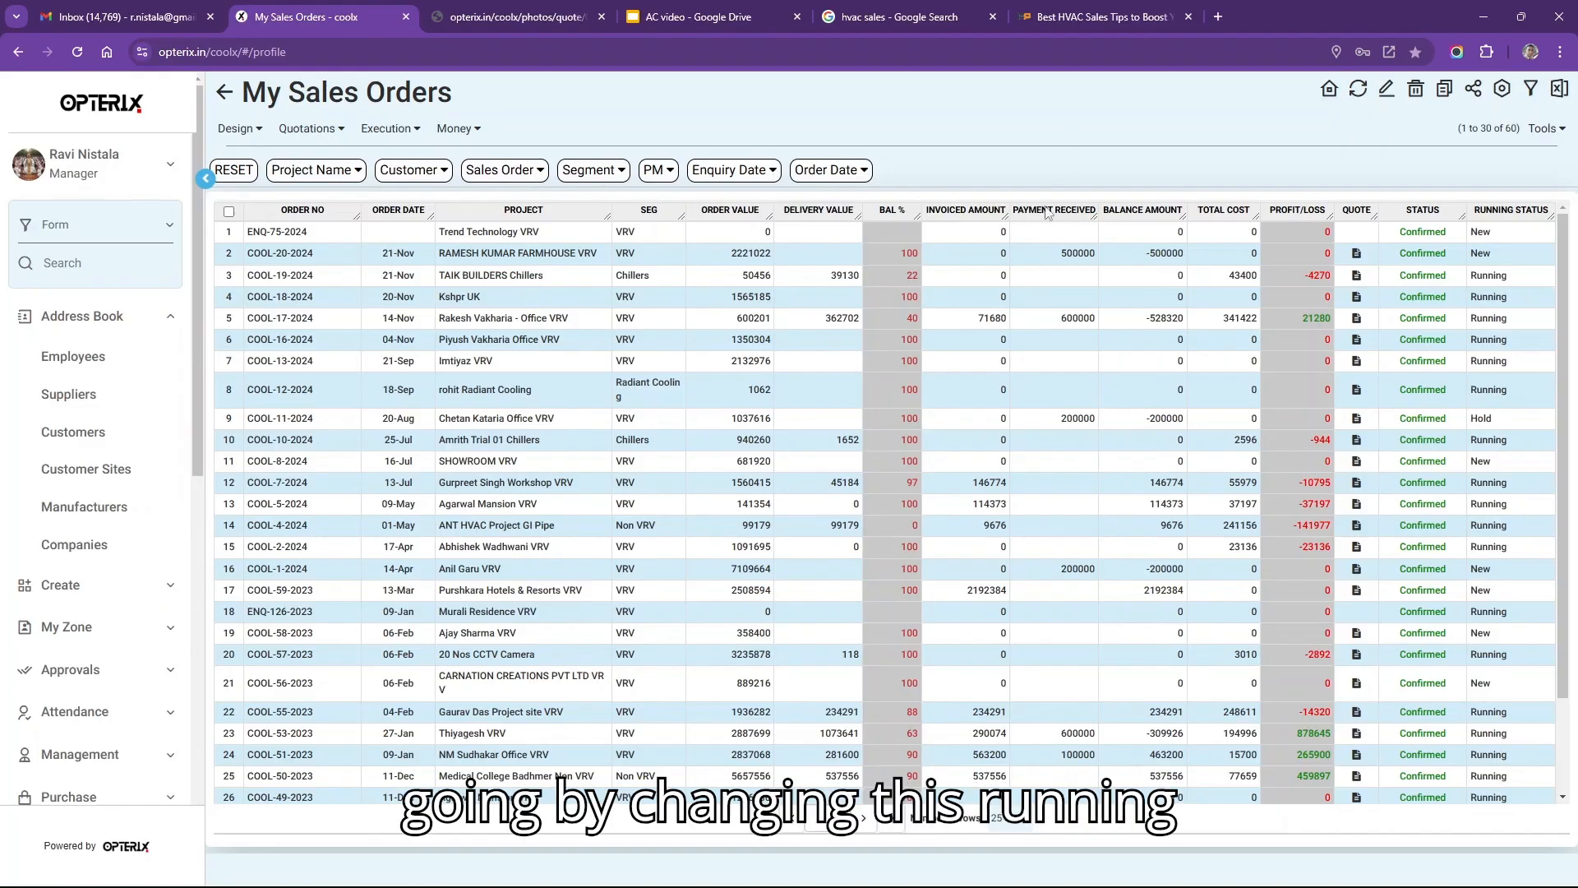
Change the farmhouse VRV order's running status from New to Running and save.
{"action": "left_click", "coordinate": [1492, 252]}
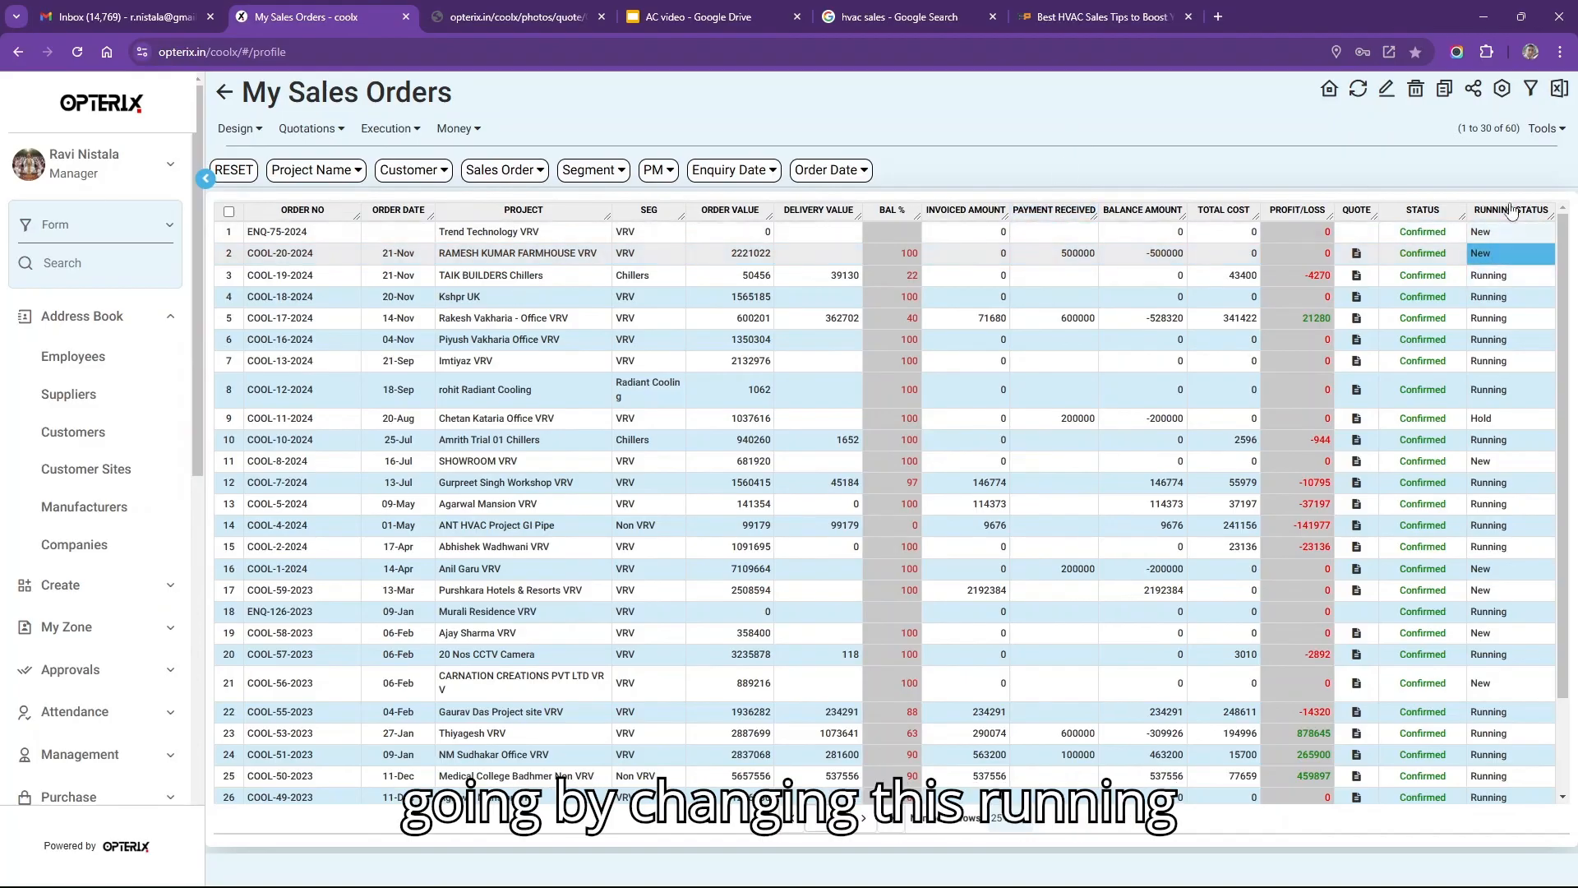
{"action": "left_click", "coordinate": [1500, 260]}
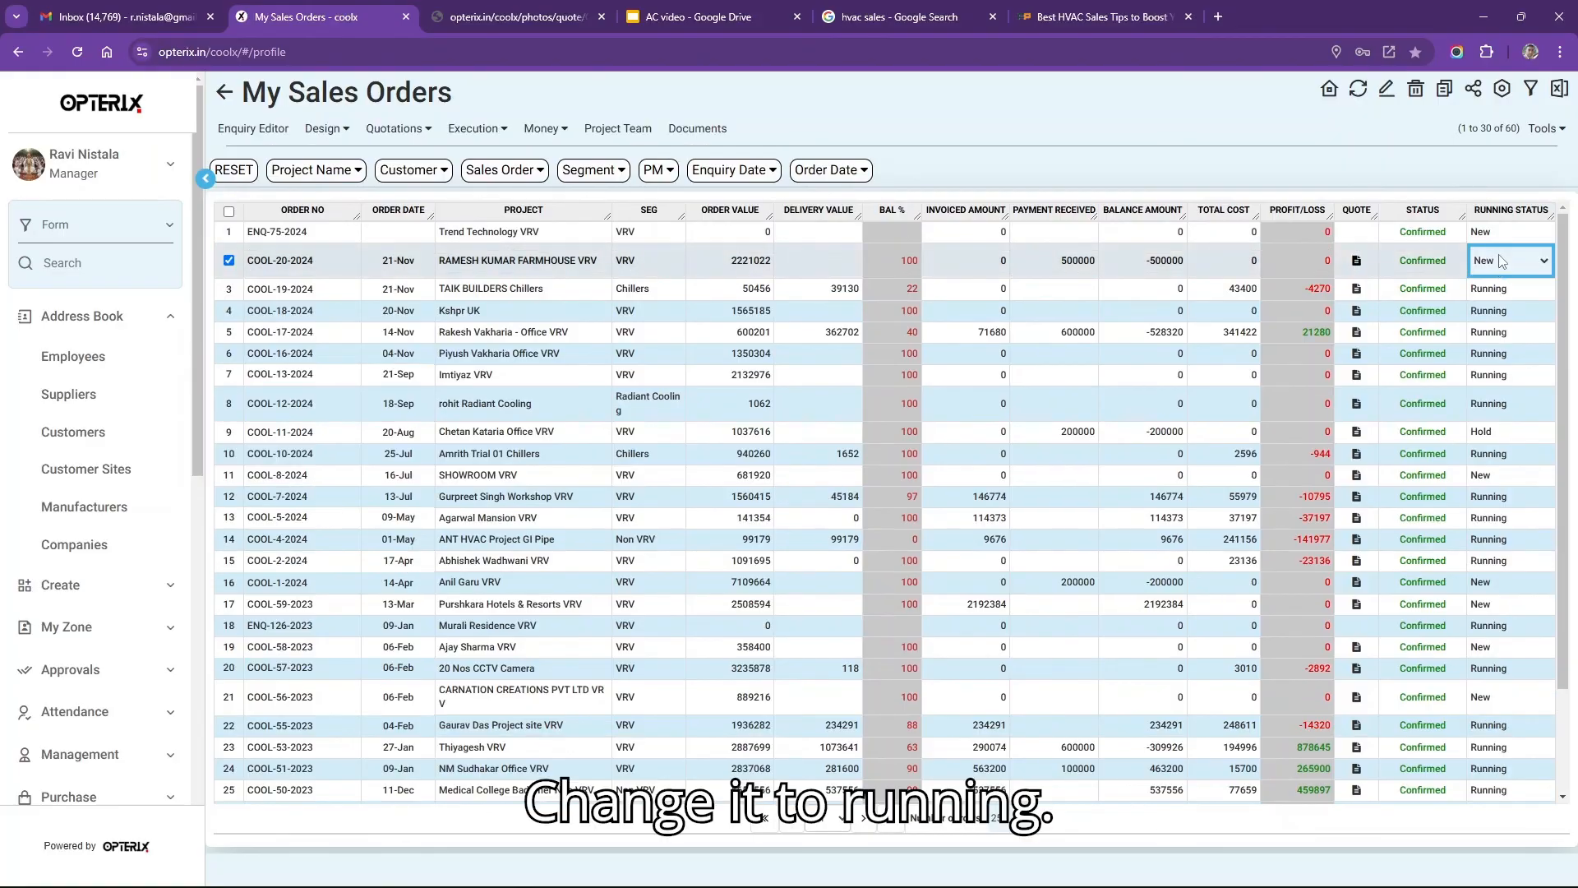
{"action": "left_click", "coordinate": [1499, 260]}
{"action": "left_click", "coordinate": [1495, 306]}
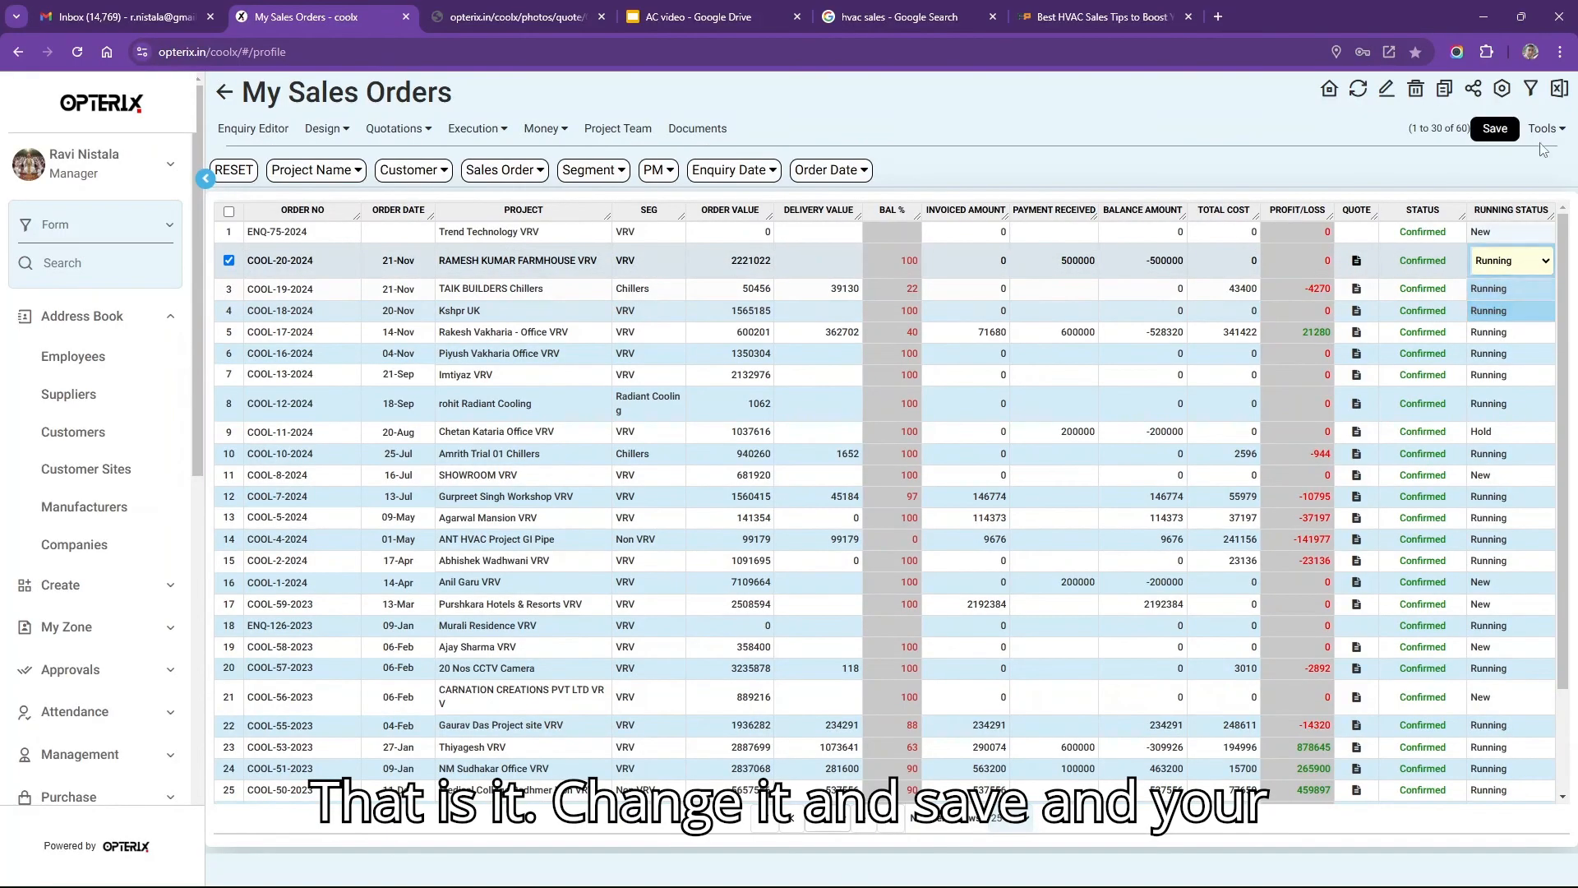
{"action": "left_click", "coordinate": [1489, 129]}
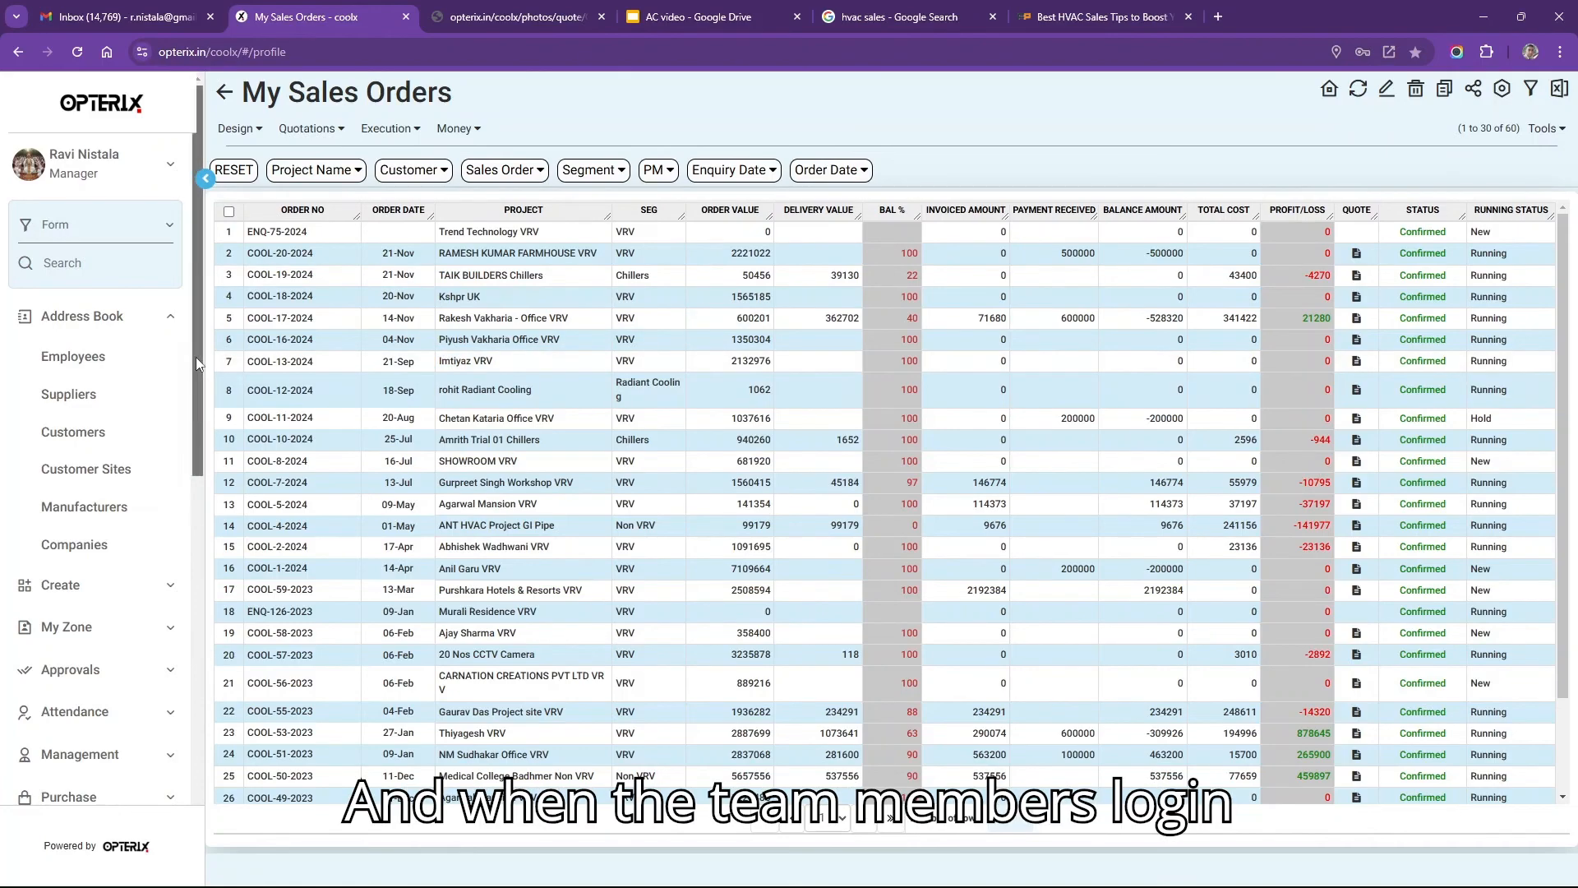
Expand My Projects in the sidebar and open its View Dashboard page.
{"action": "scroll", "coordinate": [137, 472], "scroll_direction": "down", "scroll_amount": 3}
{"action": "scroll", "coordinate": [137, 472], "scroll_direction": "down", "scroll_amount": 7}
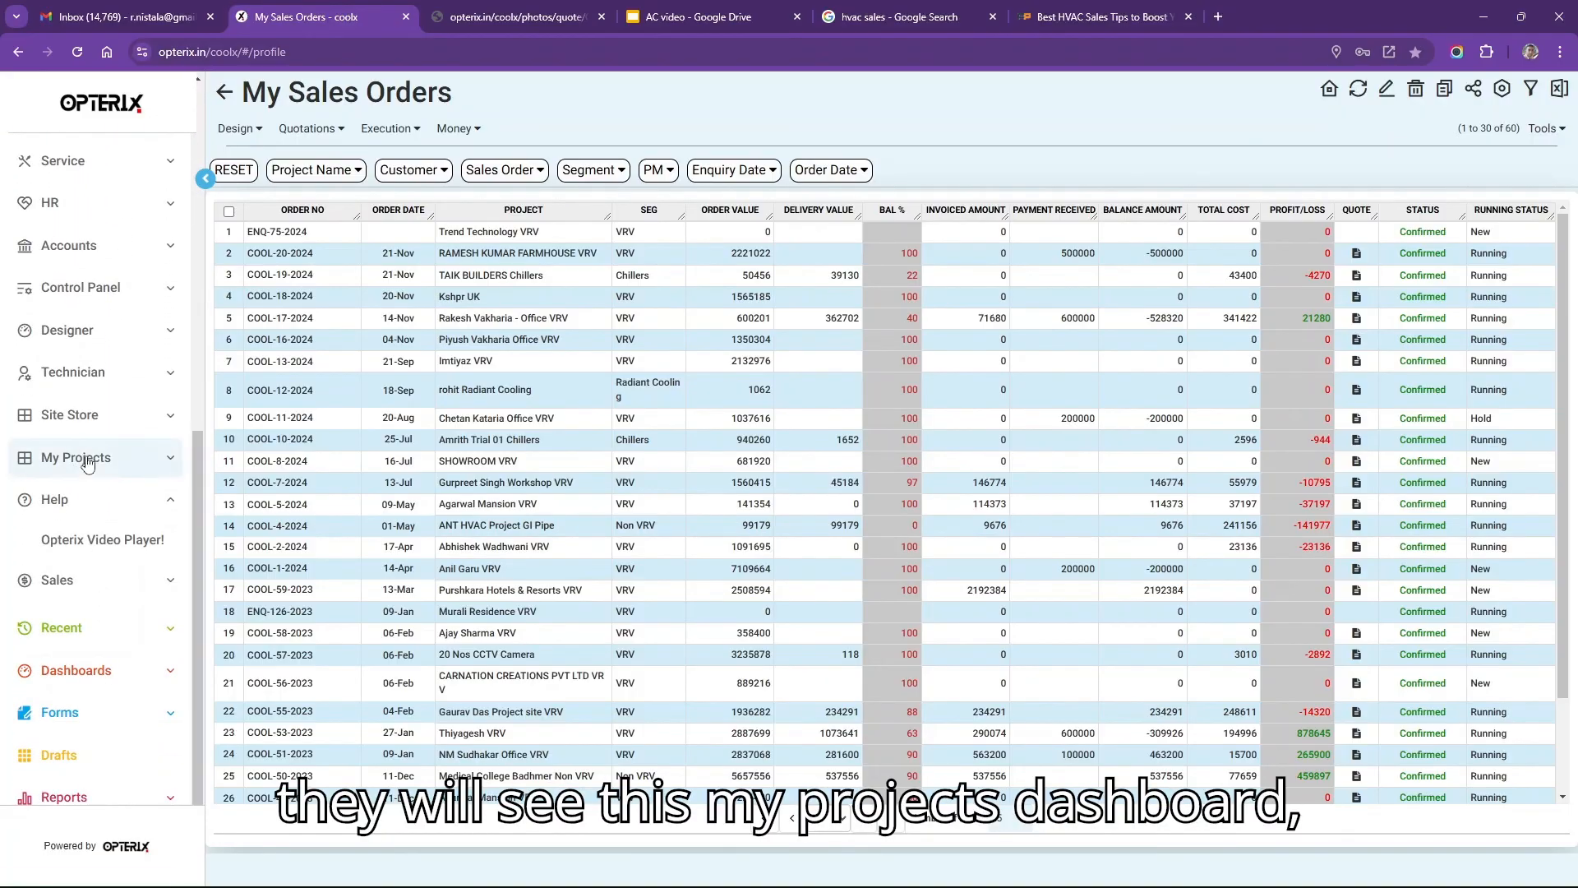
{"action": "left_click", "coordinate": [89, 460]}
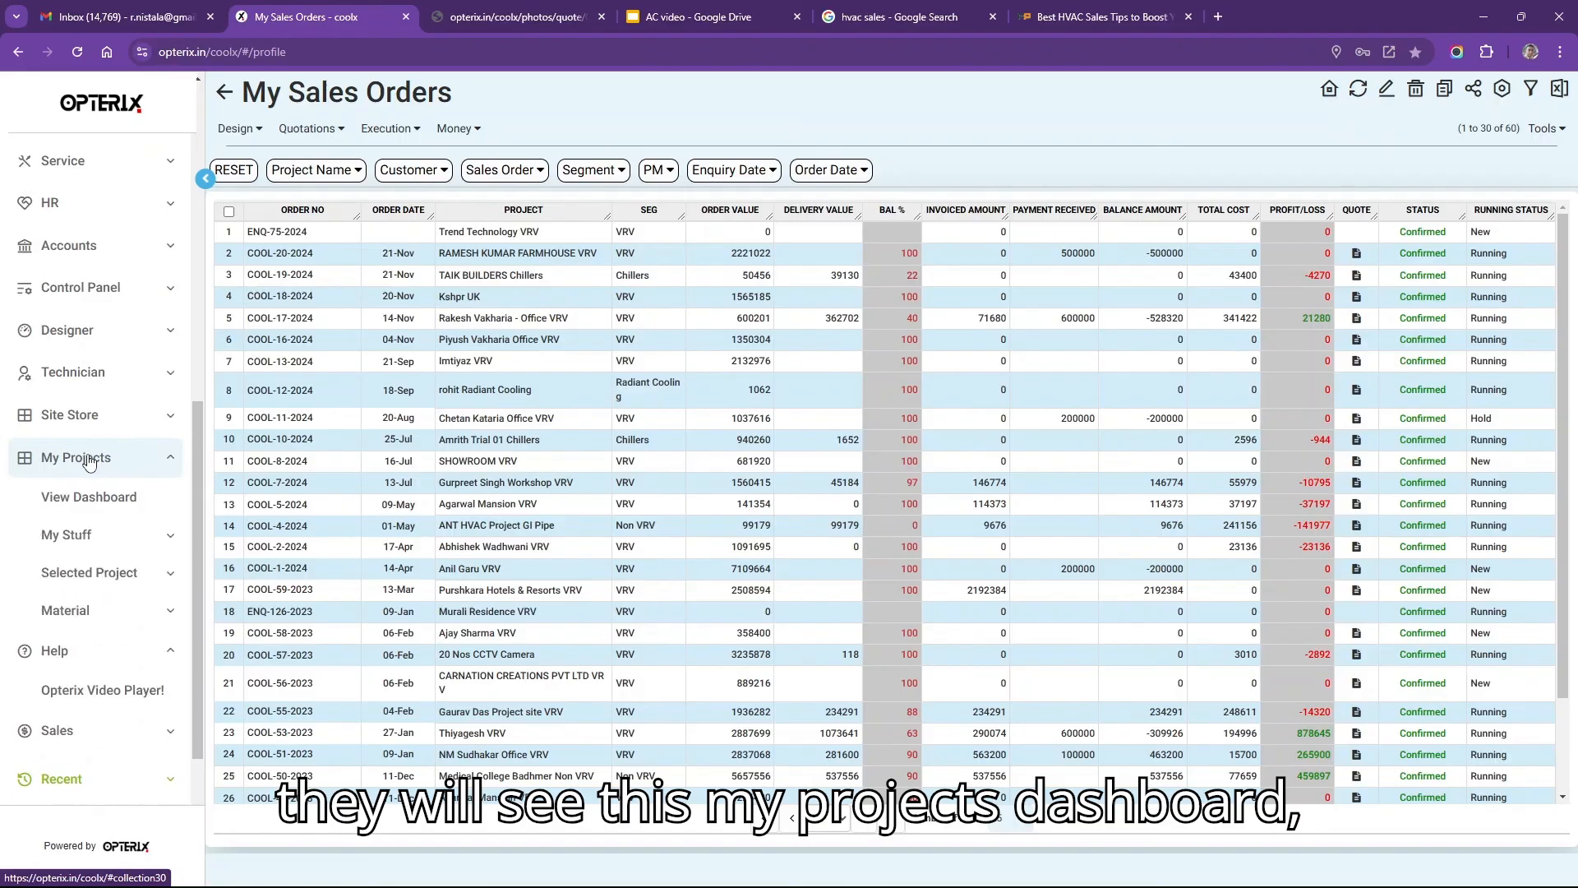
{"action": "left_click", "coordinate": [106, 503]}
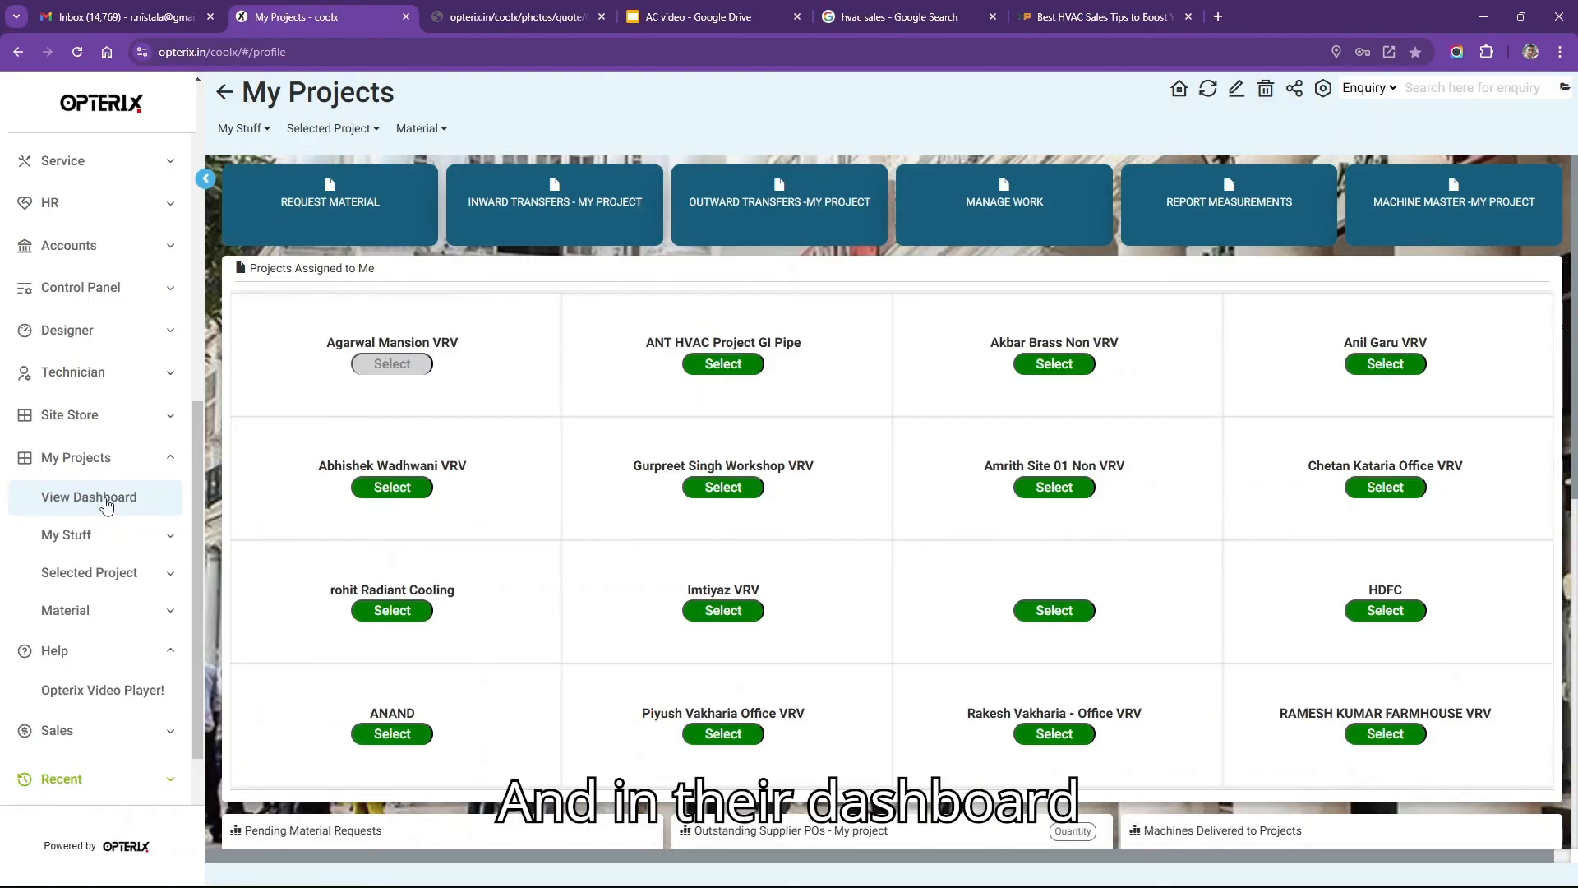
Highlight the Projects Assigned to Me list and the farmhouse VRV project's title.
{"action": "left_click_drag", "start_coordinate": [249, 268], "coordinate": [389, 267]}
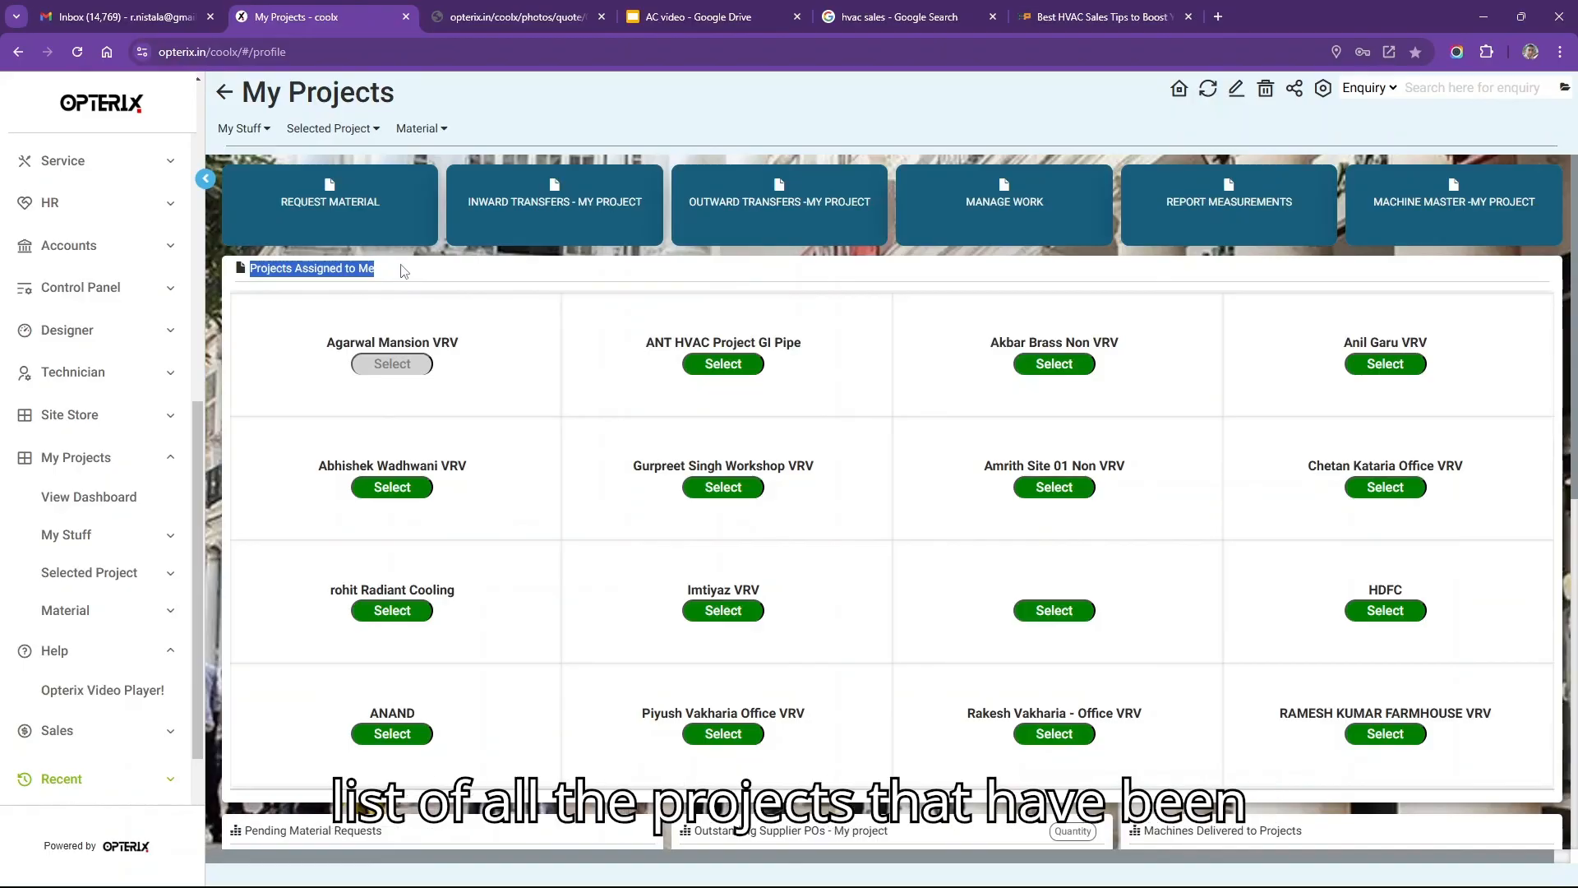
{"action": "left_click", "coordinate": [404, 271]}
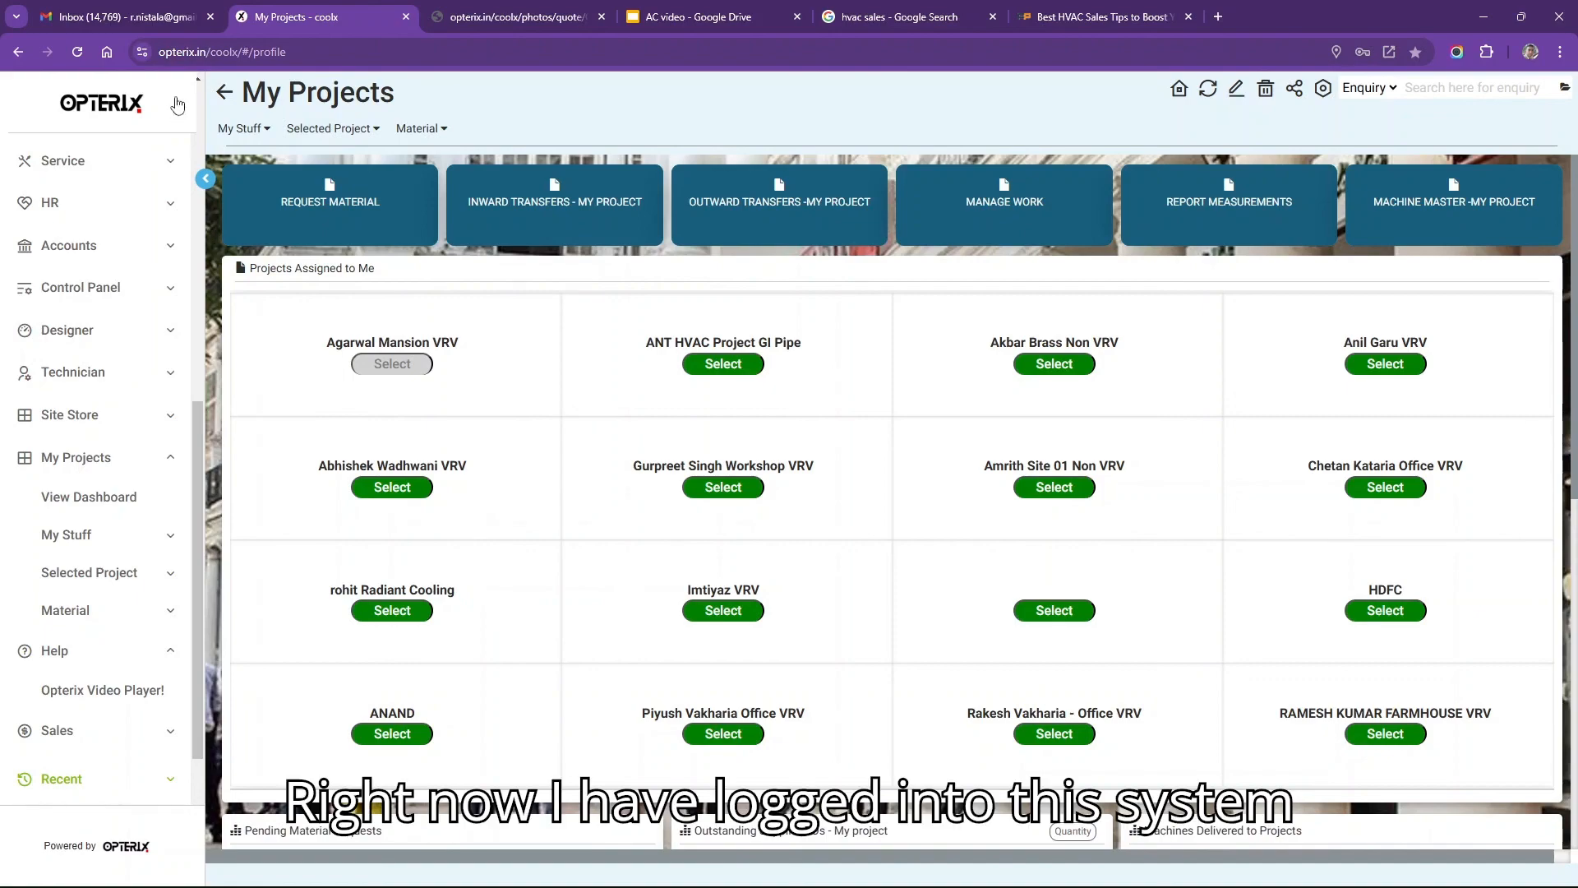
{"action": "scroll", "coordinate": [176, 104], "scroll_direction": "up", "scroll_amount": 10}
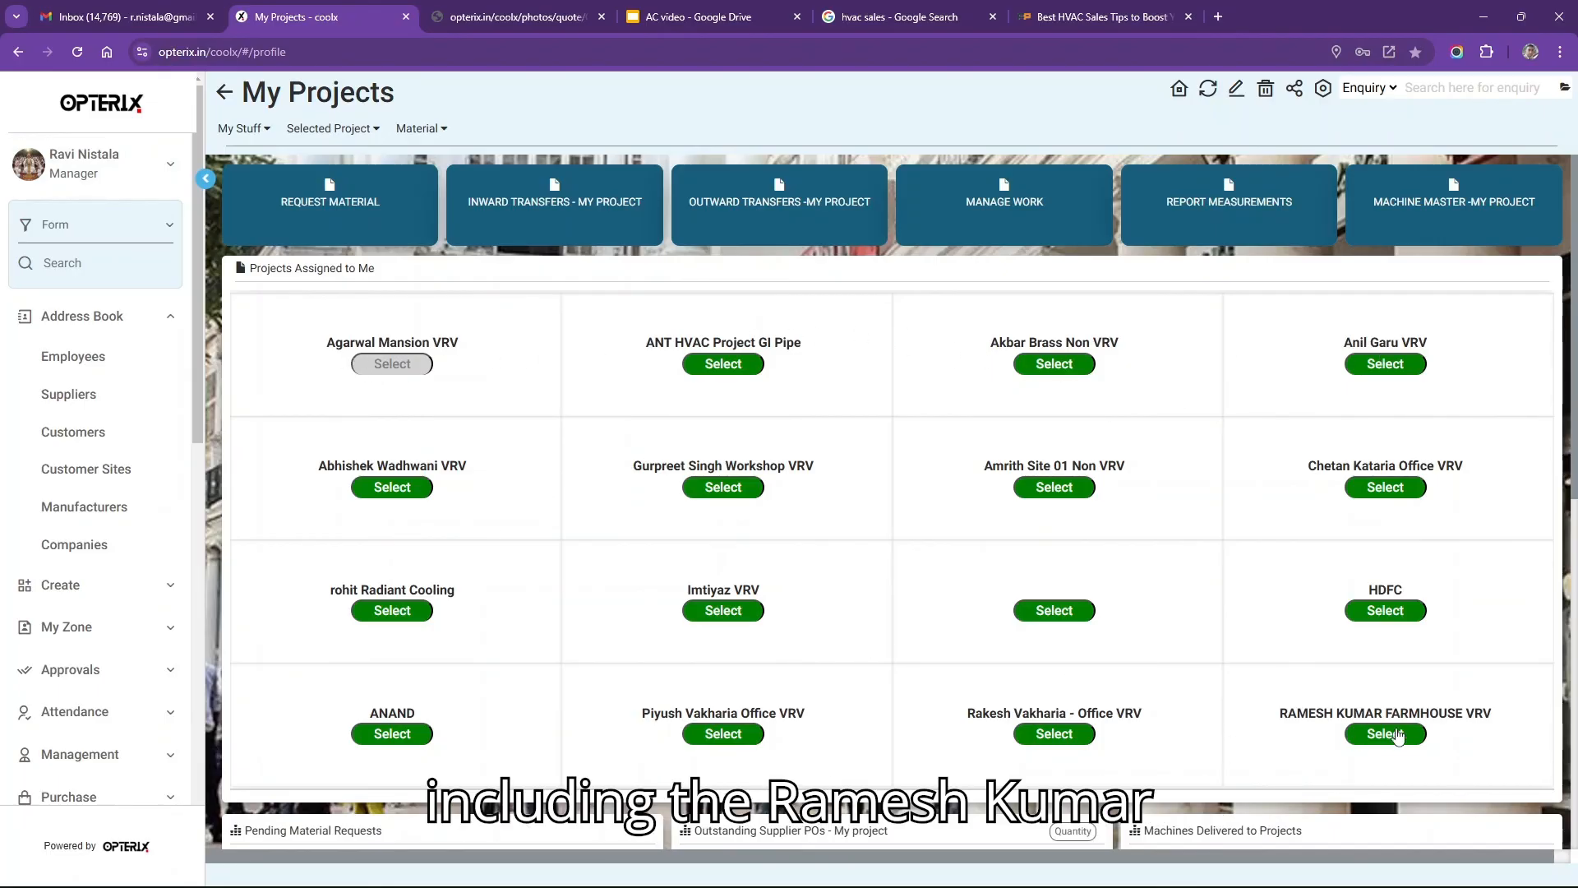
{"action": "left_click_drag", "start_coordinate": [1278, 720], "coordinate": [1492, 712]}
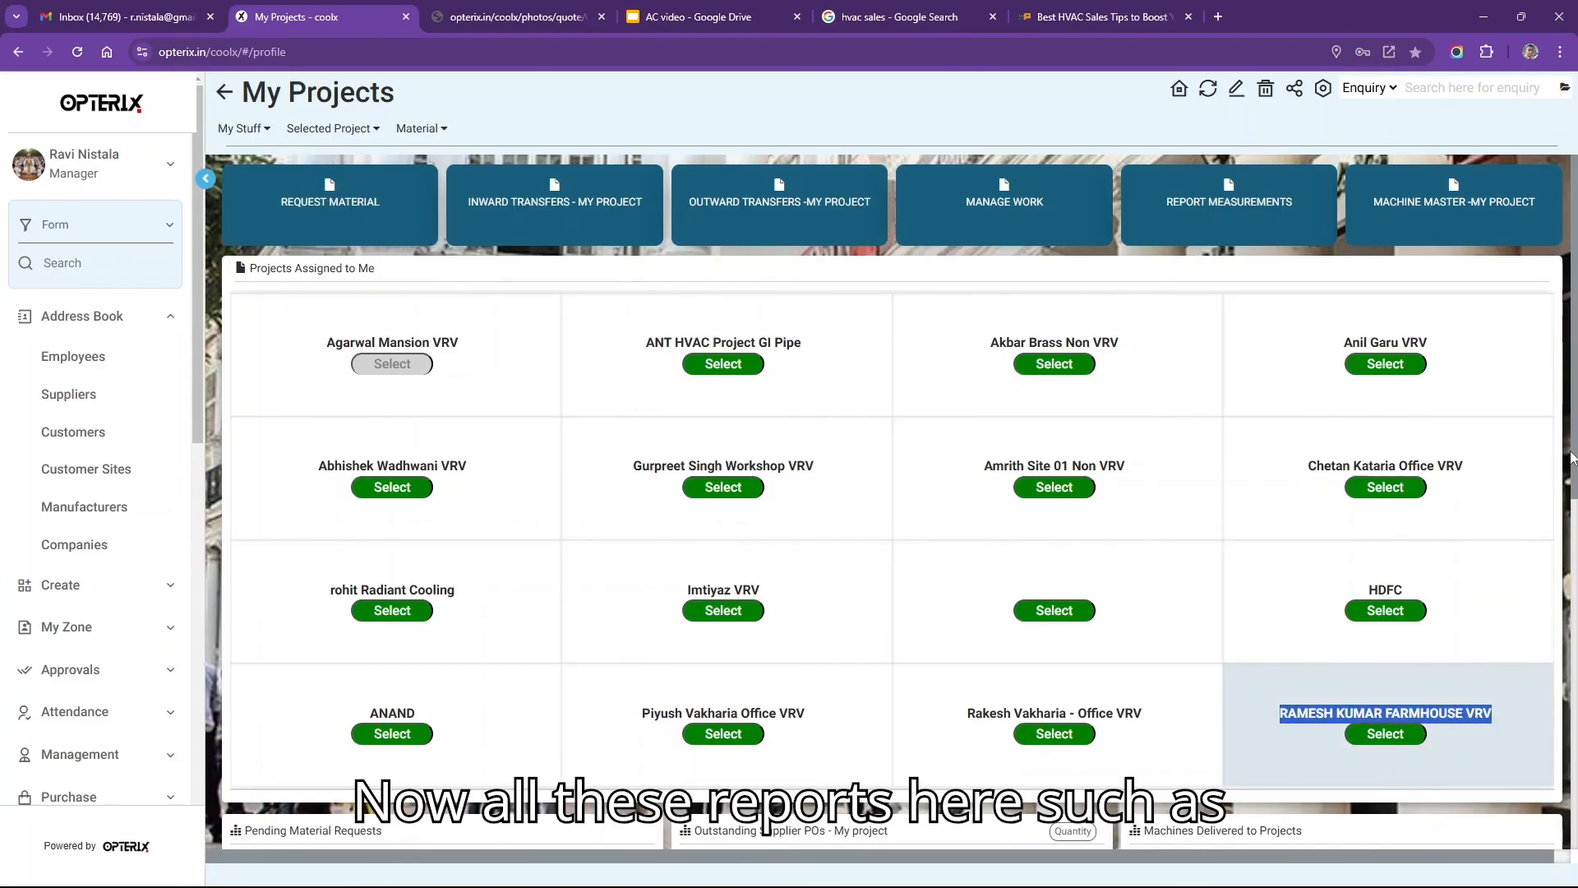
Select the farmhouse VRV project in the Projects Assigned to Me grid and review its reports.
{"action": "left_click", "coordinate": [246, 131]}
{"action": "left_click", "coordinate": [313, 130]}
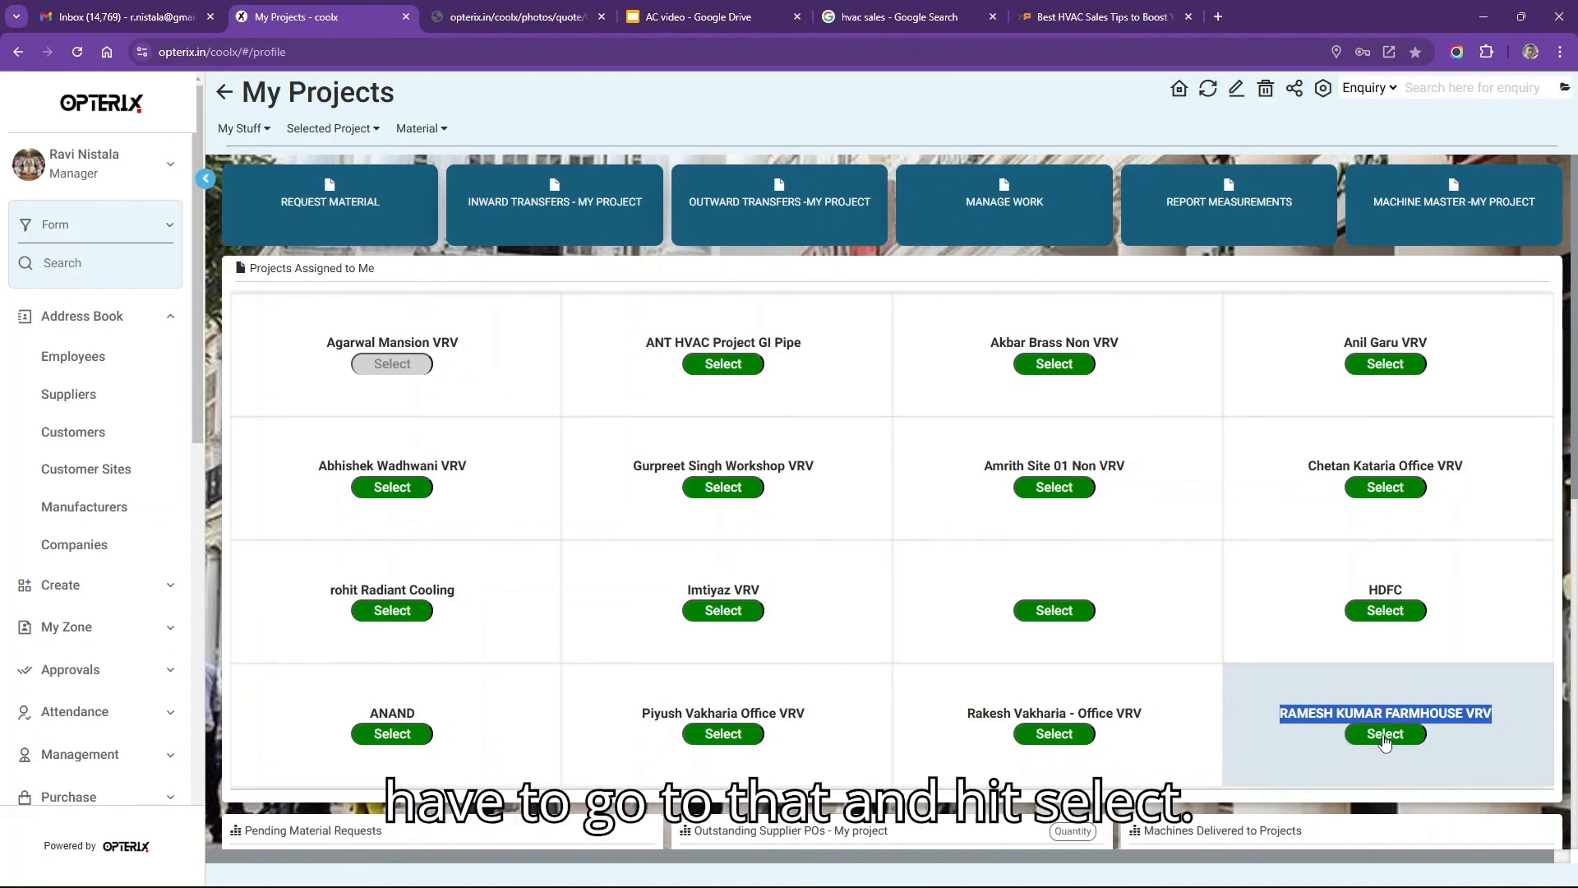
{"action": "left_click", "coordinate": [1386, 740]}
{"action": "left_click", "coordinate": [1387, 735]}
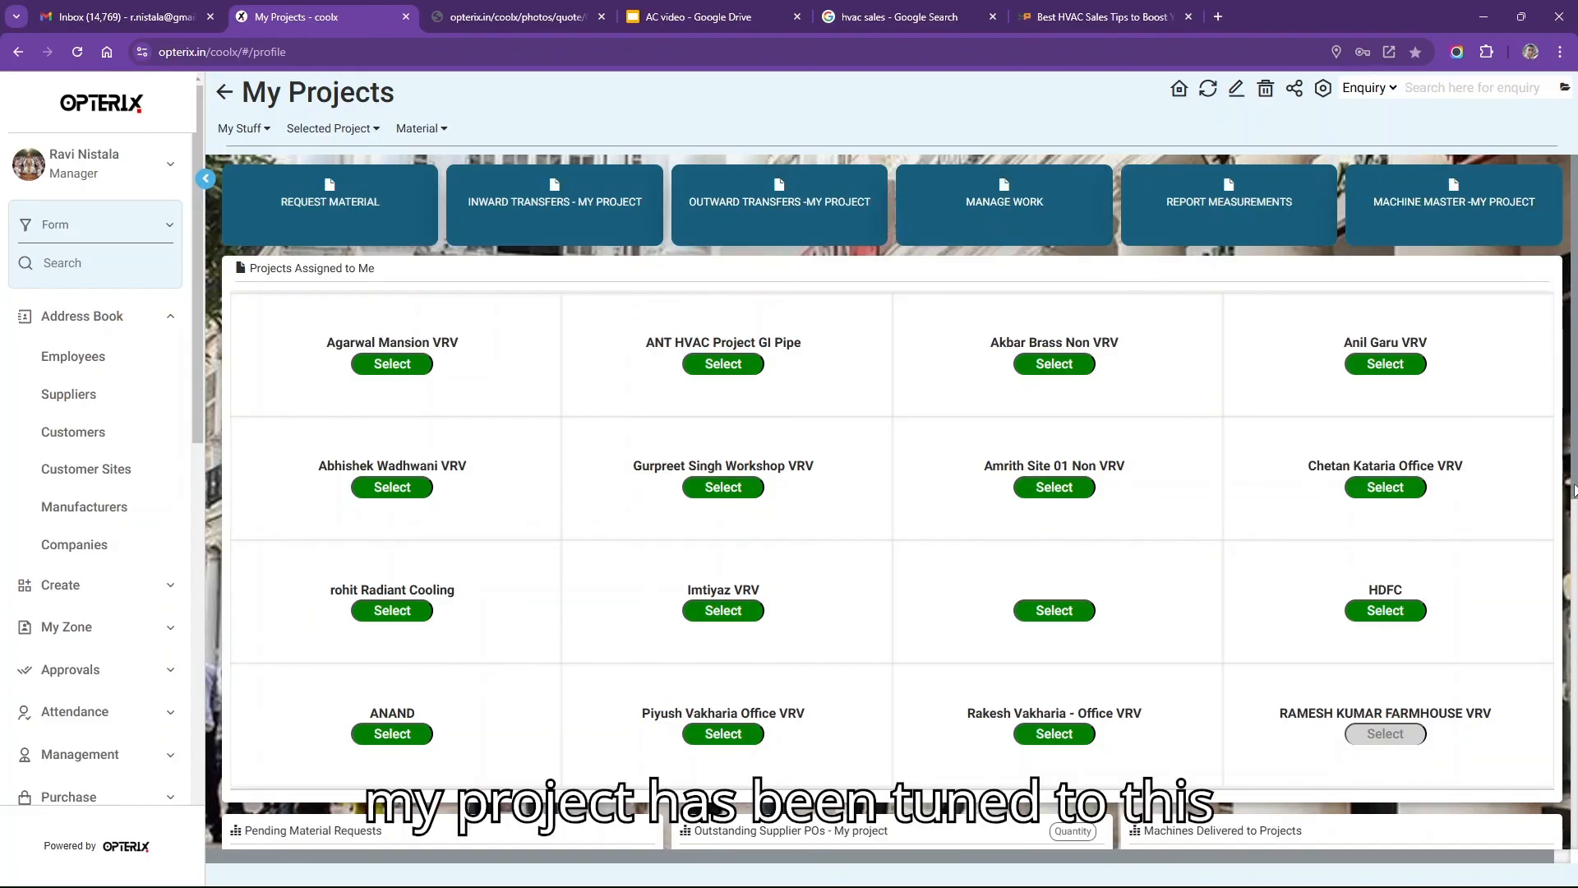
{"action": "left_click_drag", "start_coordinate": [1570, 493], "coordinate": [1553, 664]}
{"action": "scroll", "coordinate": [1546, 691], "scroll_direction": "down", "scroll_amount": 3}
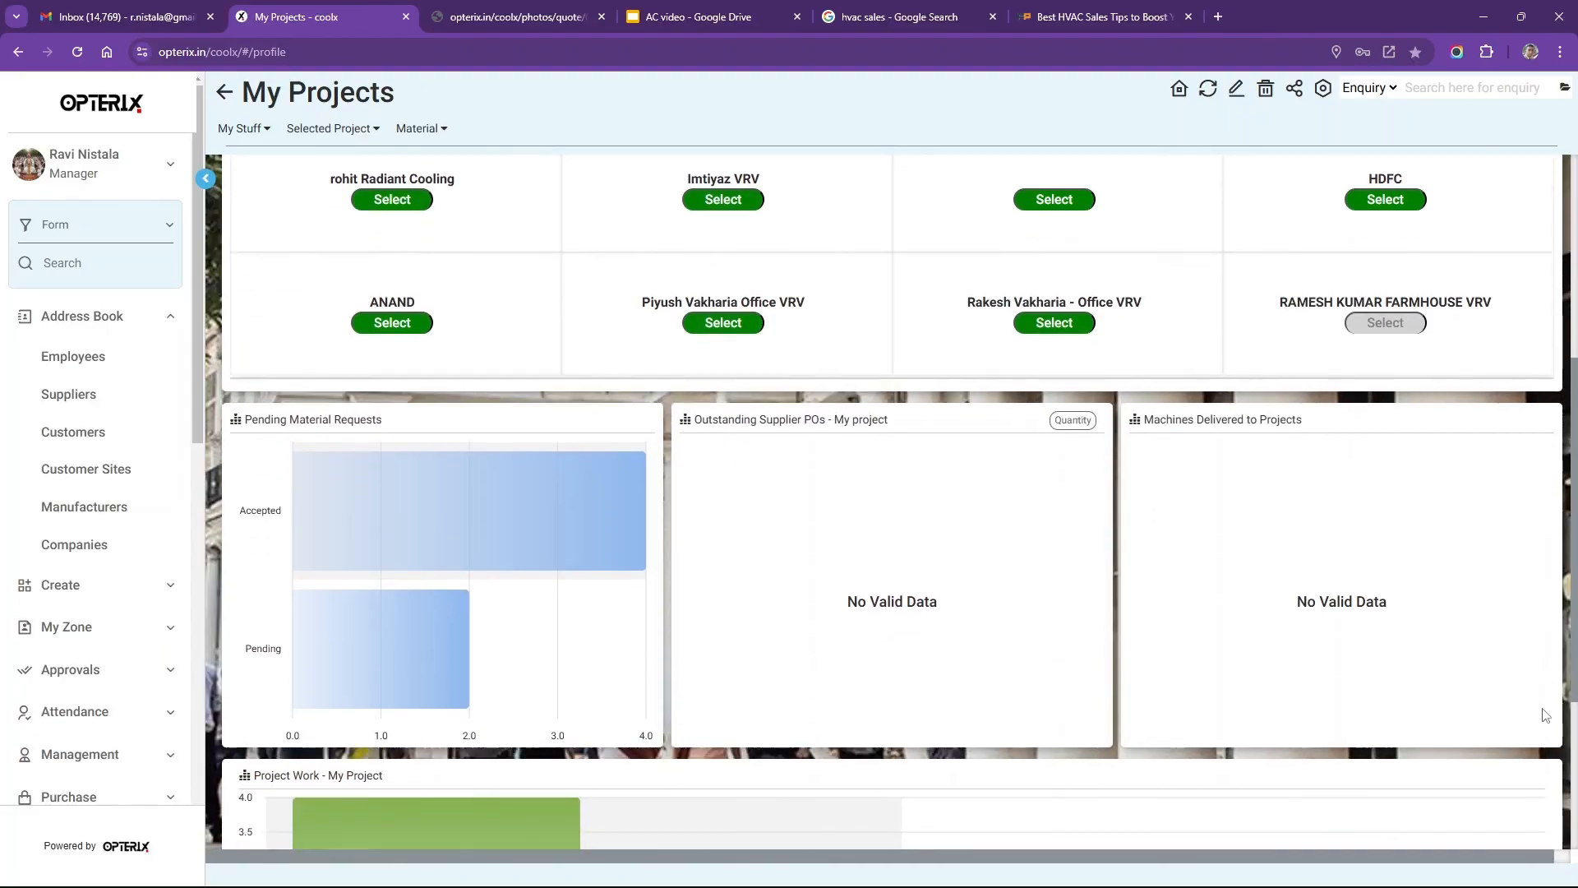
{"action": "scroll", "coordinate": [1534, 822], "scroll_direction": "down", "scroll_amount": 1}
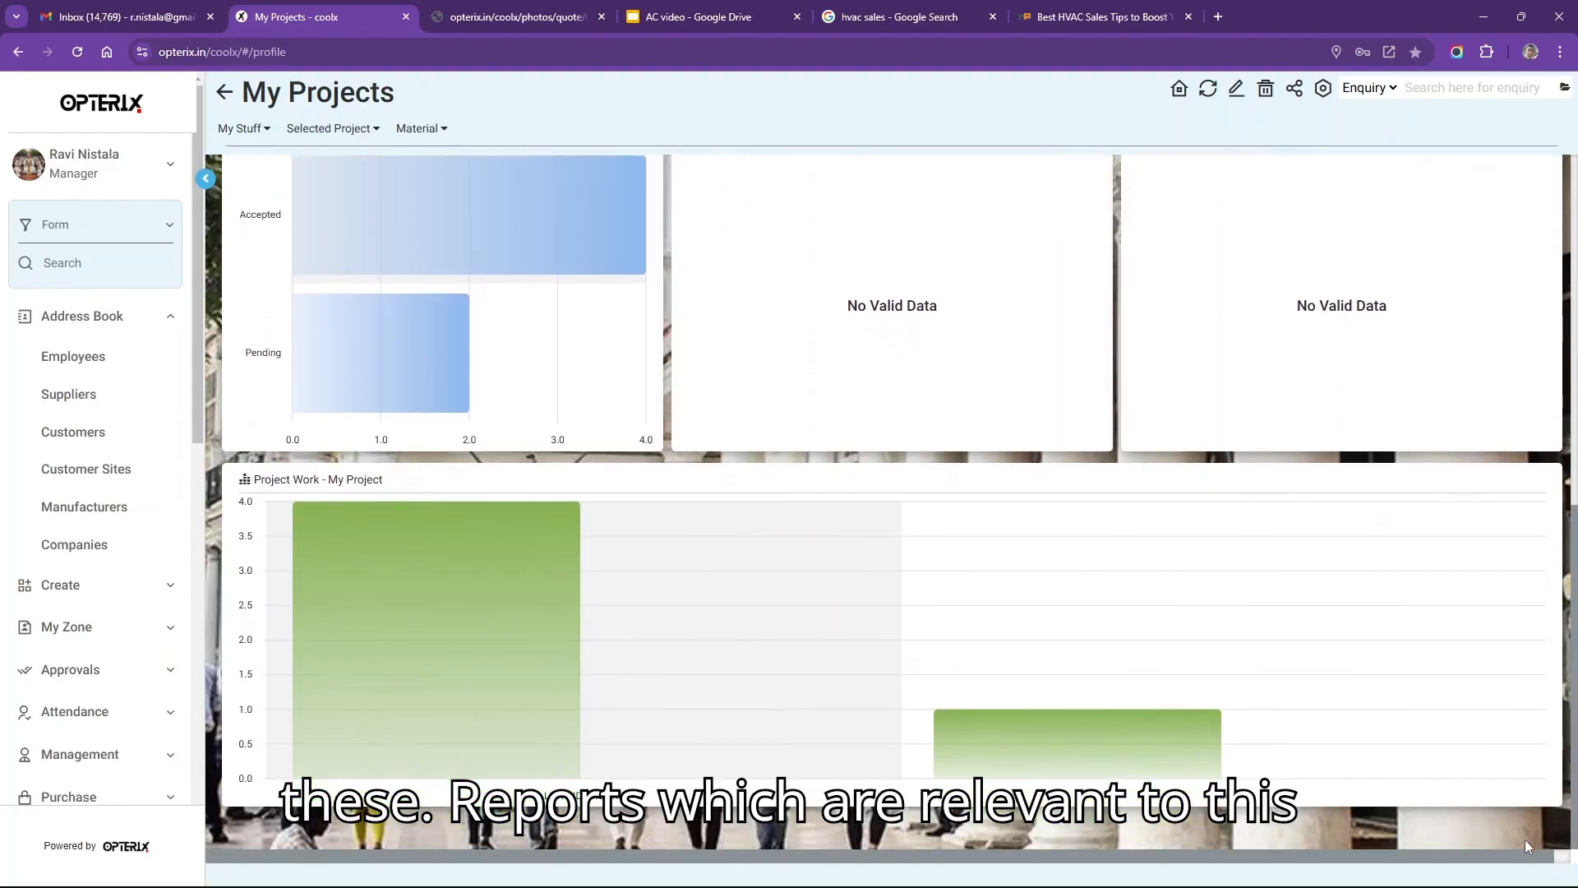
{"action": "scroll", "coordinate": [1533, 822], "scroll_direction": "up", "scroll_amount": 6}
{"action": "scroll", "coordinate": [1404, 412], "scroll_direction": "up", "scroll_amount": 2}
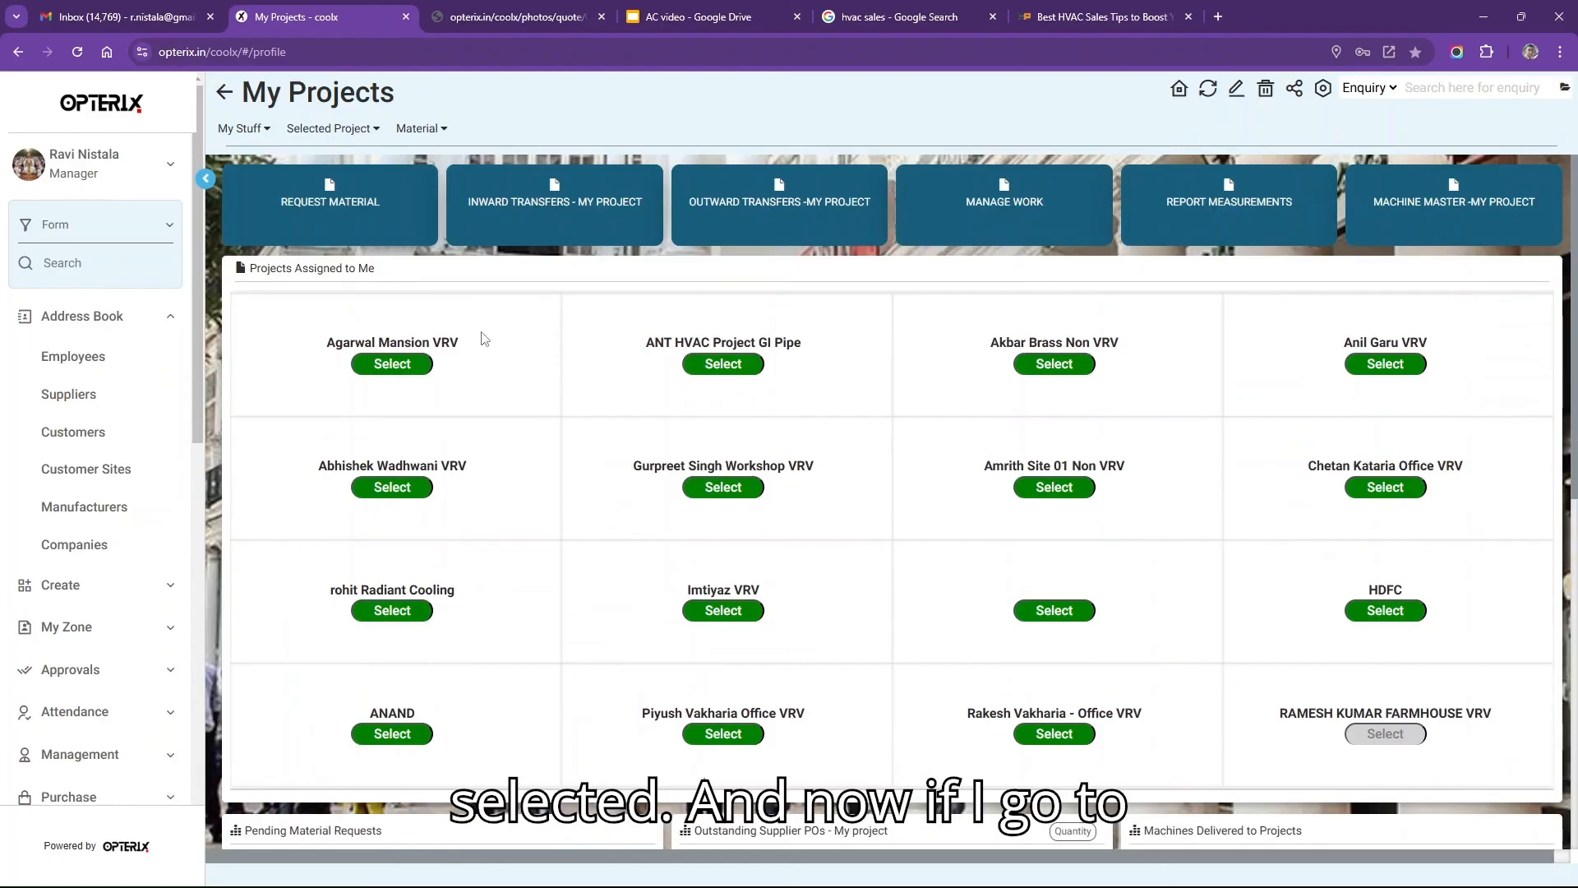
{"action": "left_click", "coordinate": [337, 130]}
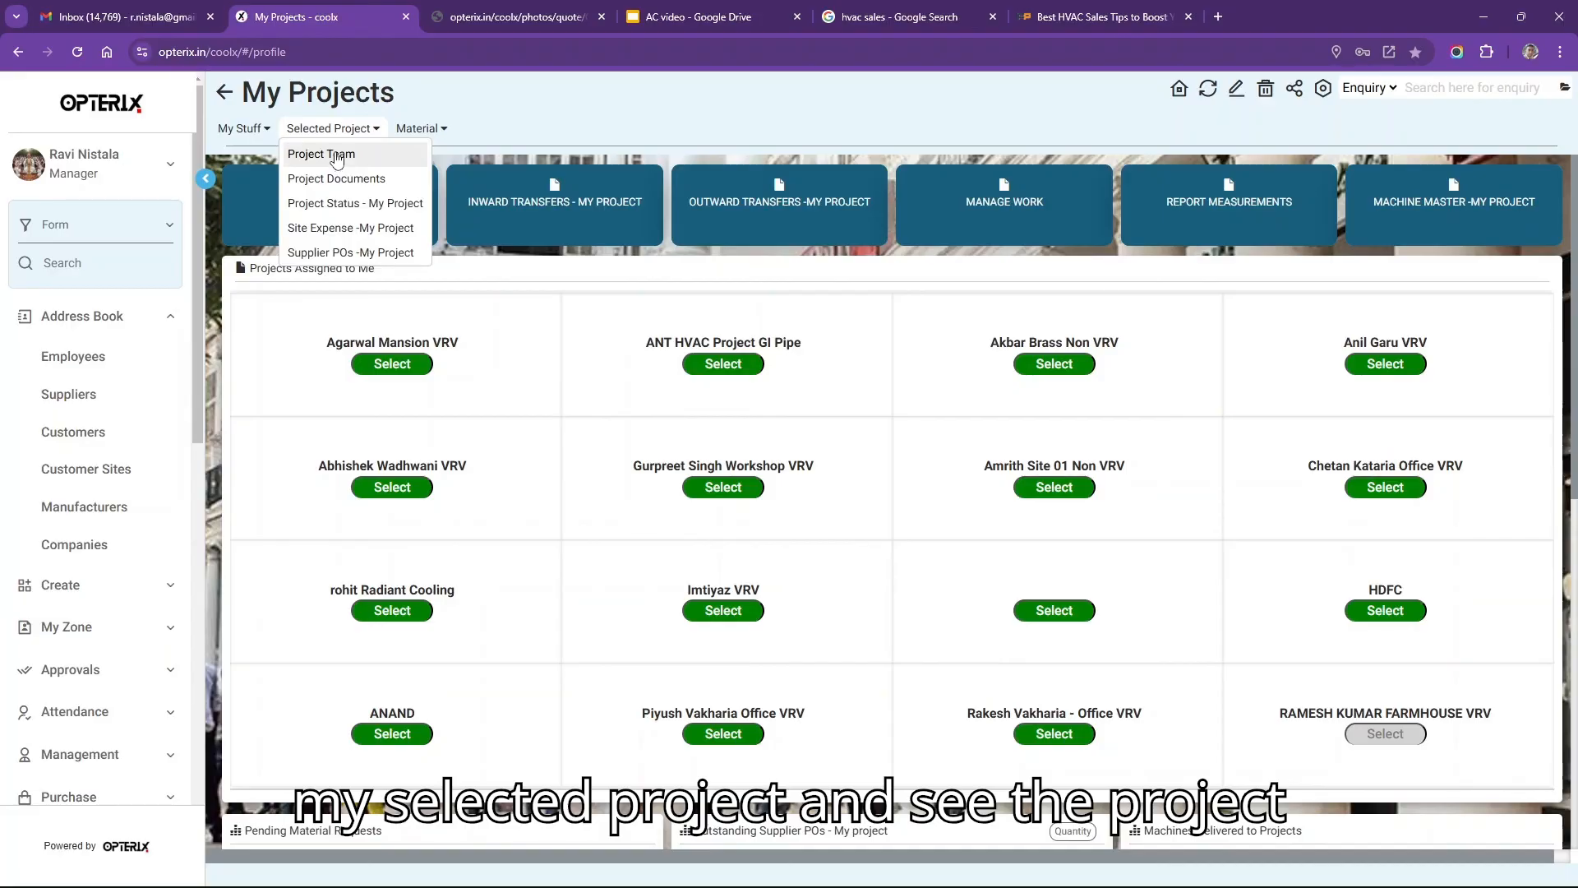
{"action": "left_click", "coordinate": [337, 157]}
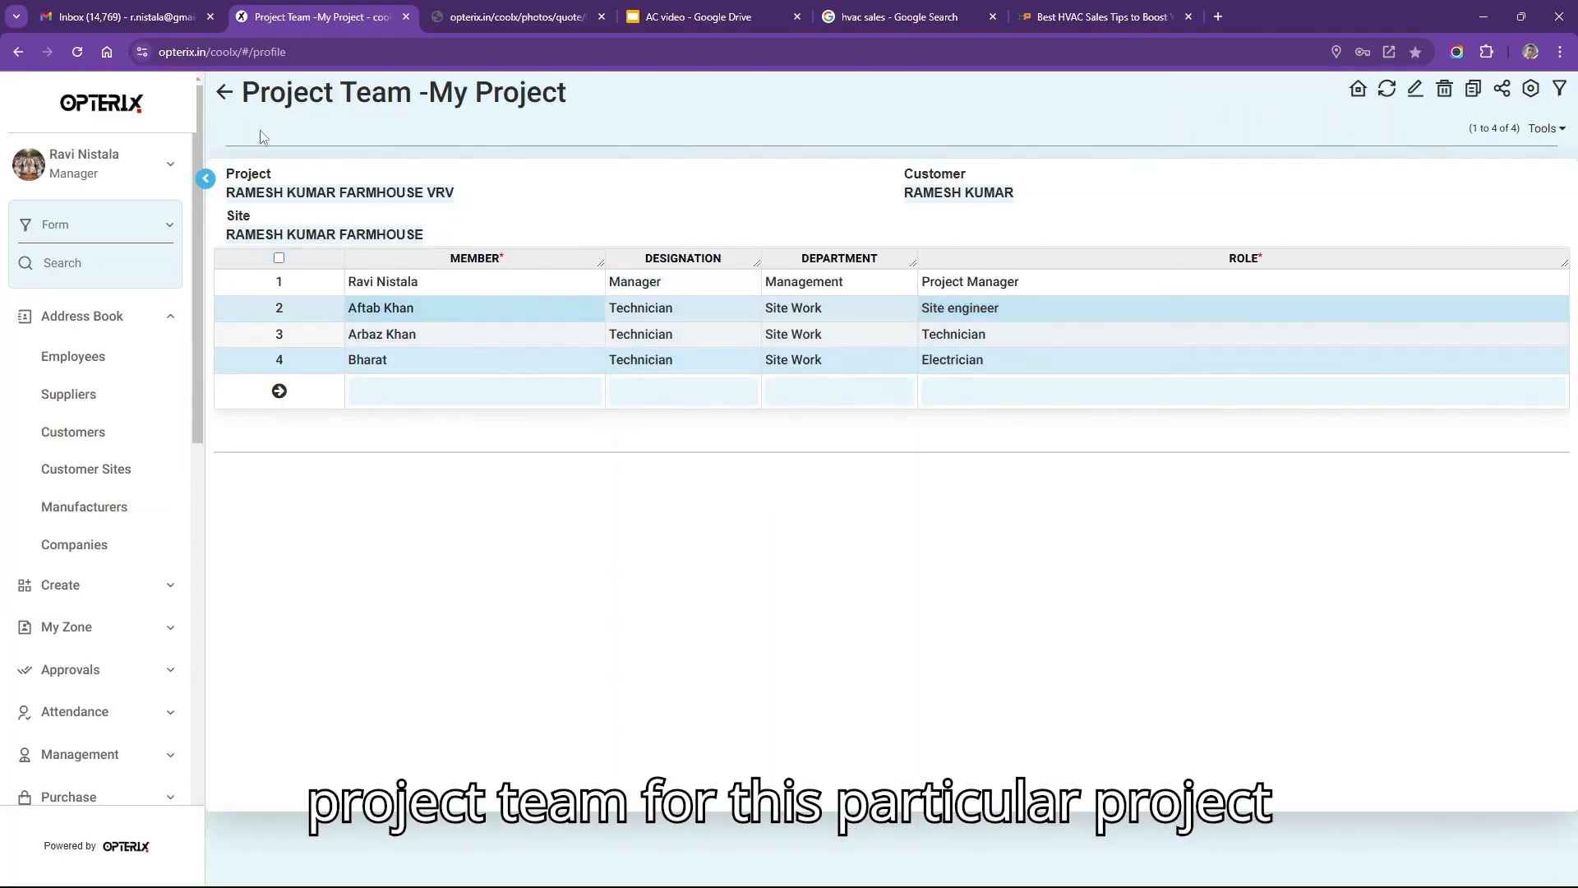
{"action": "left_click", "coordinate": [225, 92]}
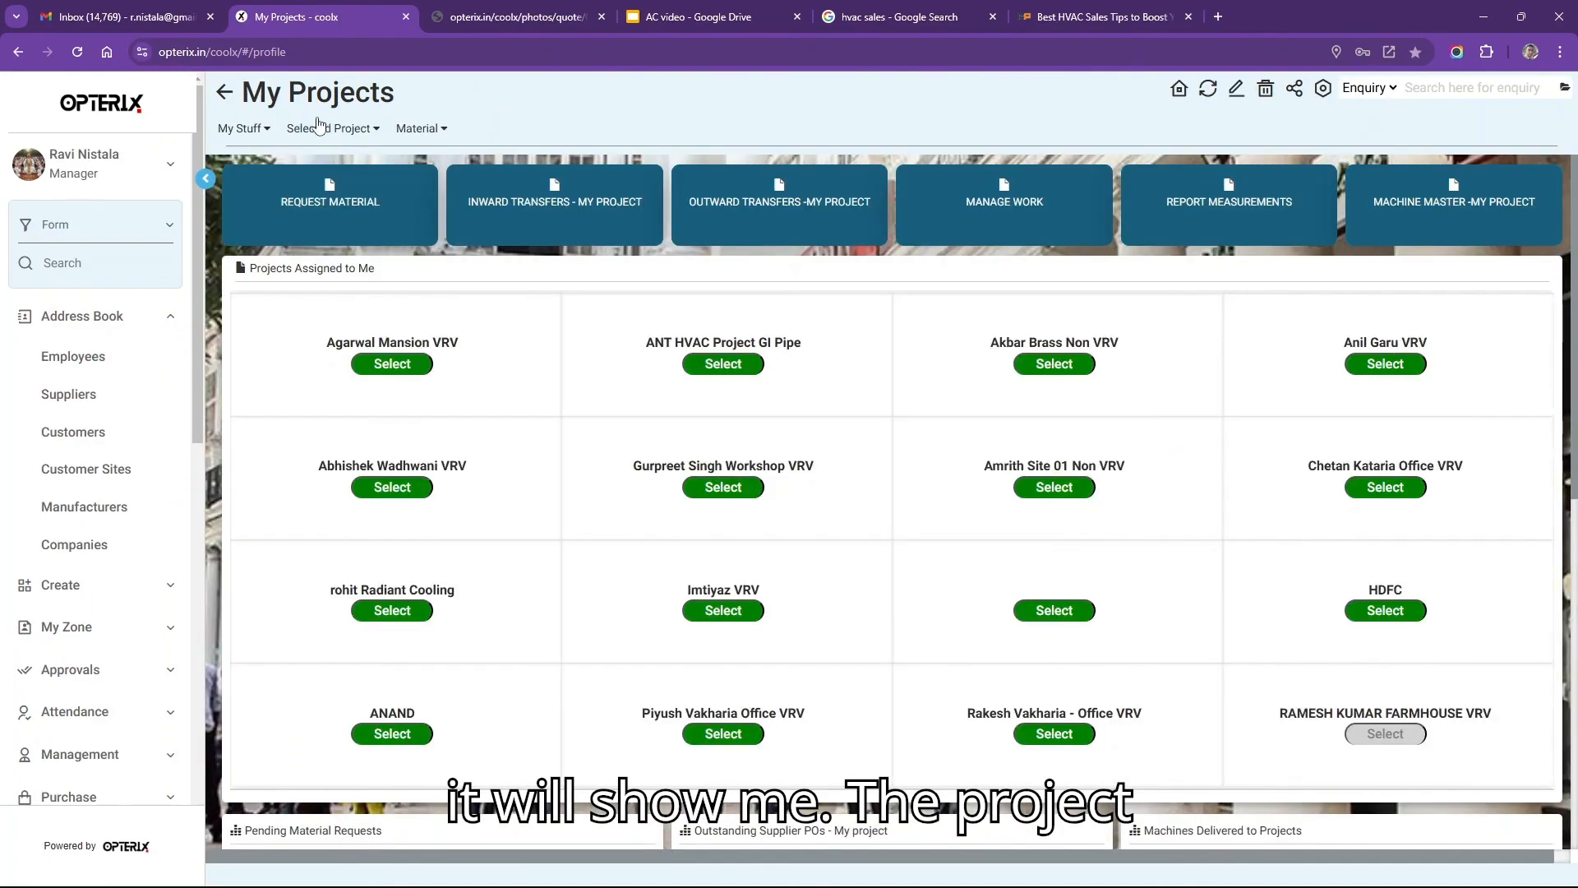
{"action": "left_click", "coordinate": [327, 129]}
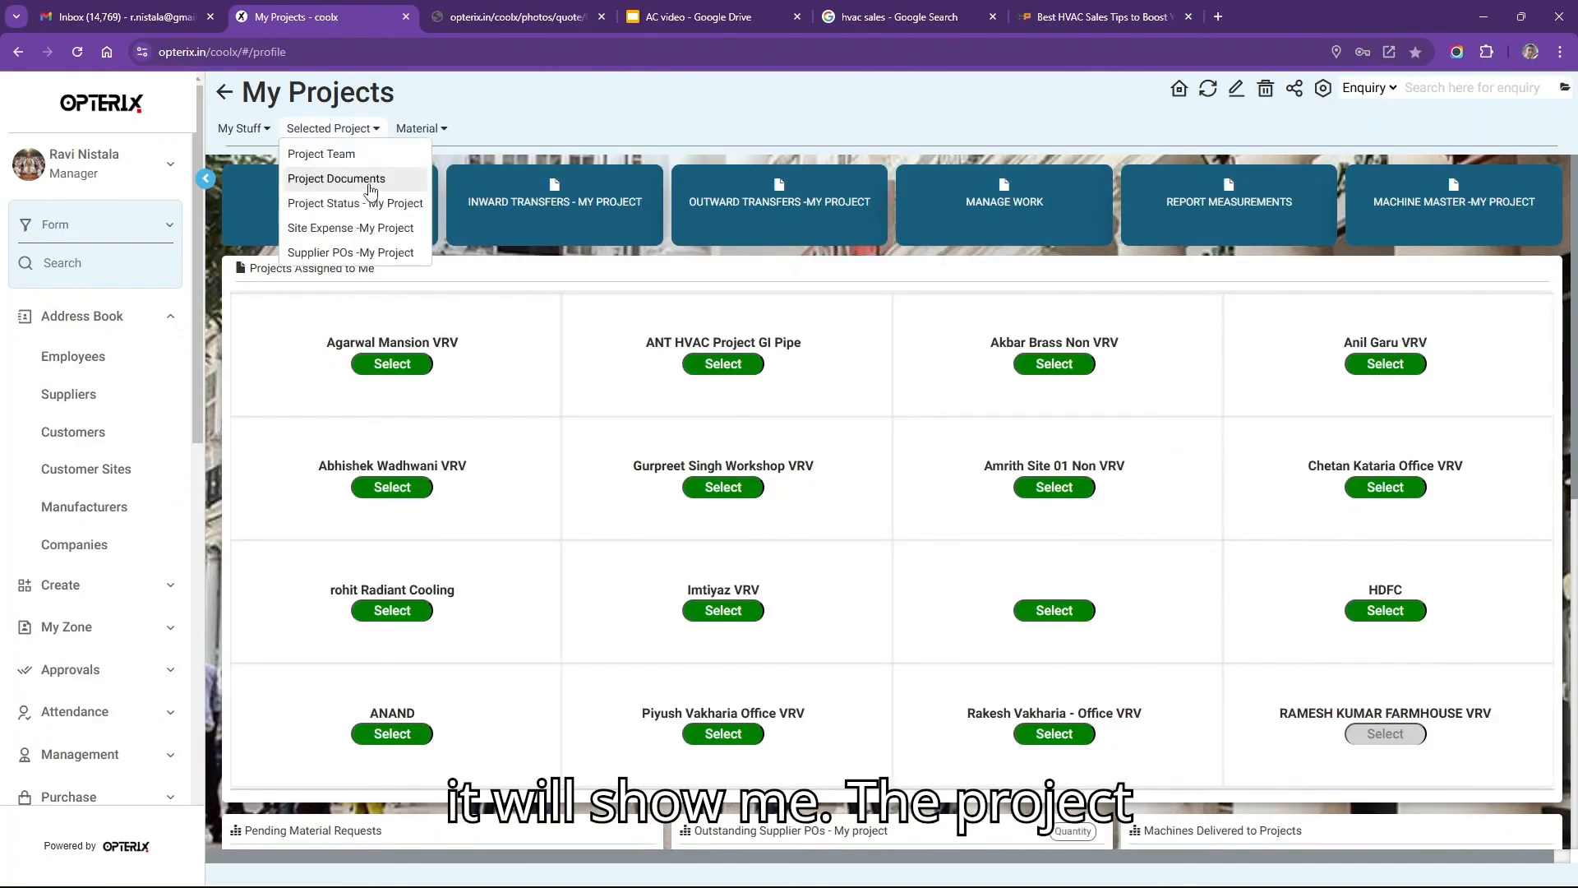
{"action": "left_click", "coordinate": [371, 179]}
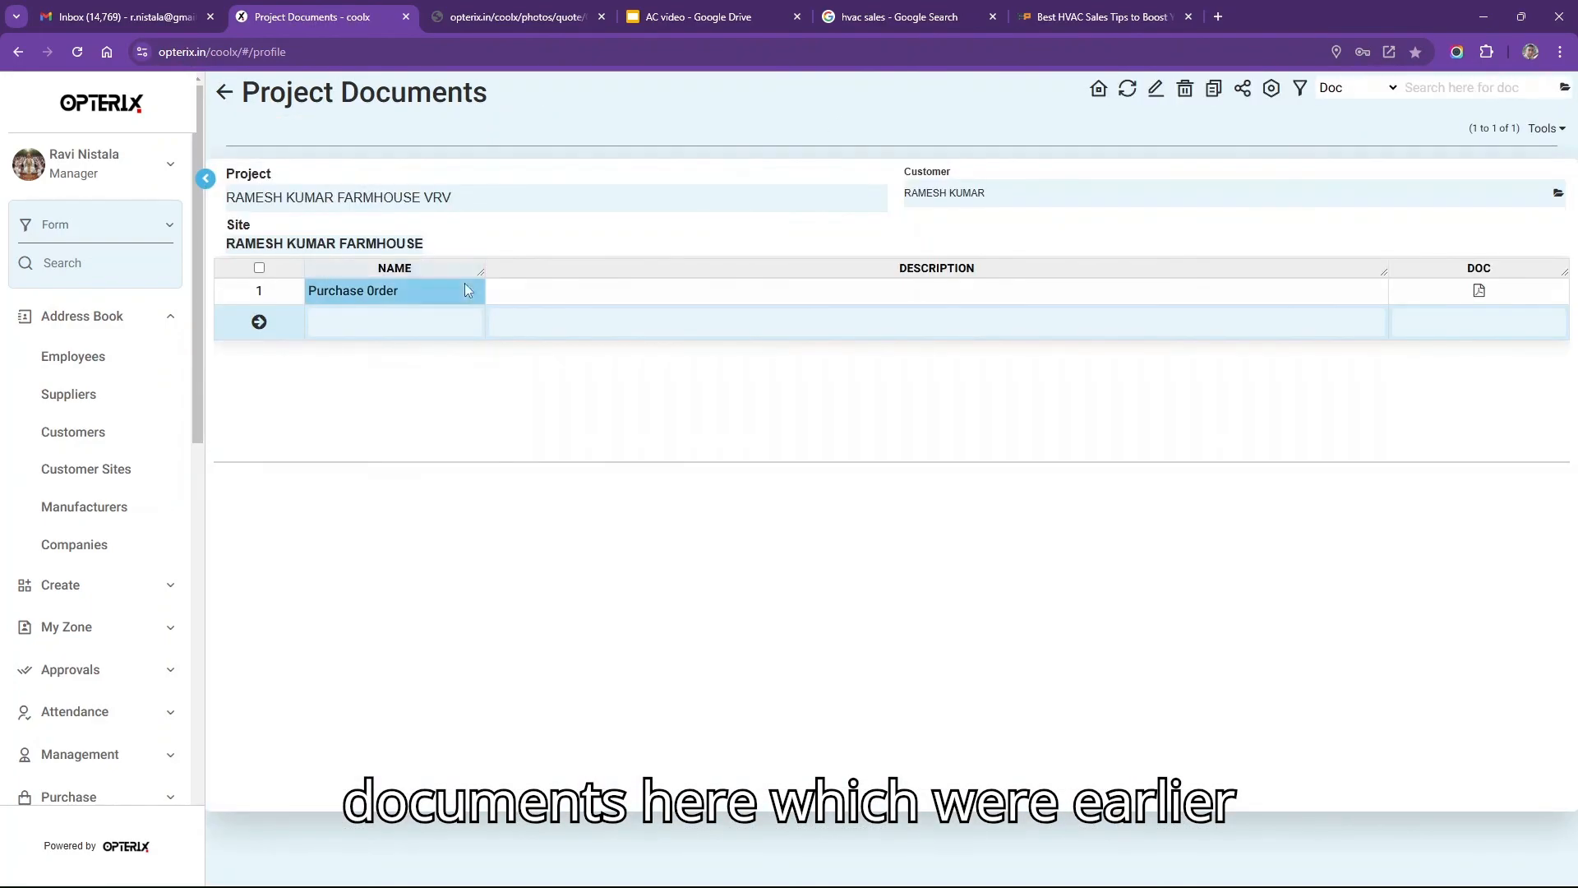
{"action": "left_click", "coordinate": [226, 95]}
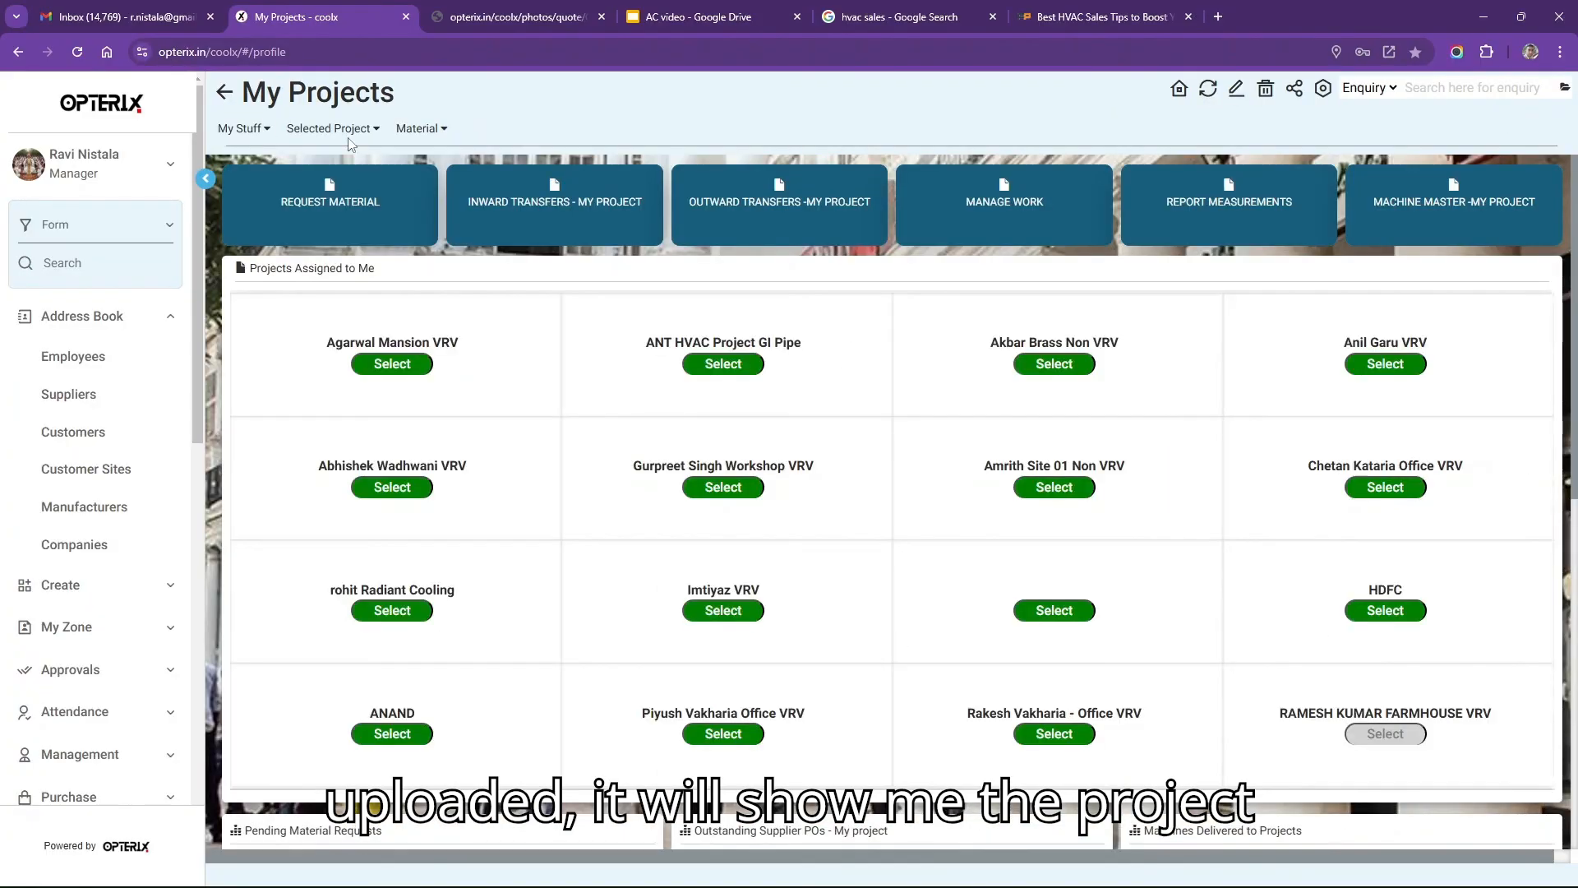
{"action": "left_click", "coordinate": [345, 129]}
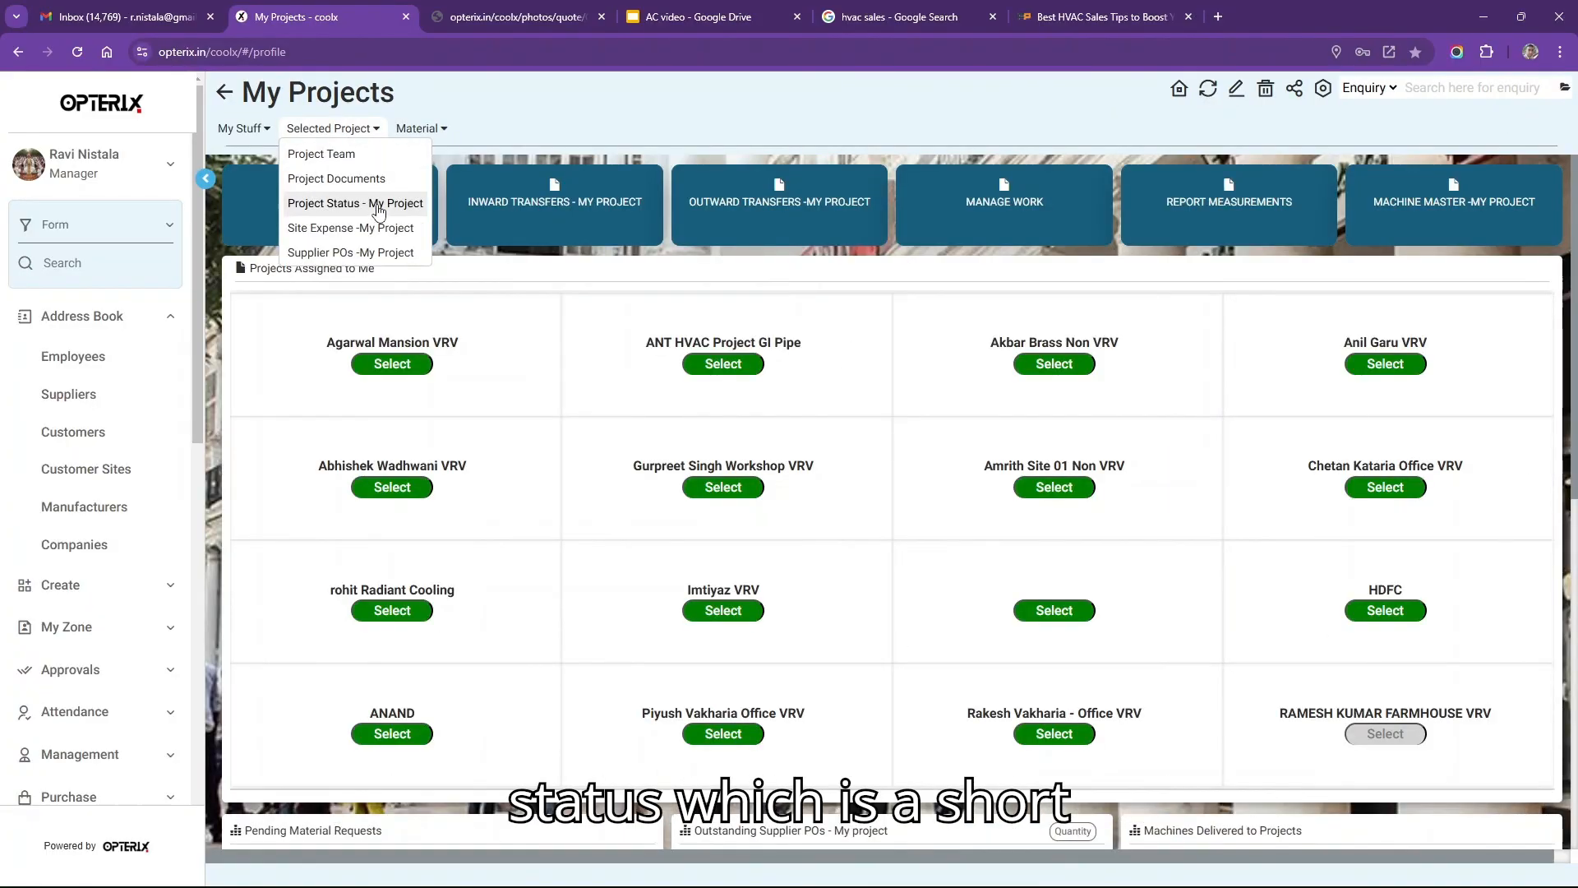
{"action": "left_click", "coordinate": [379, 205]}
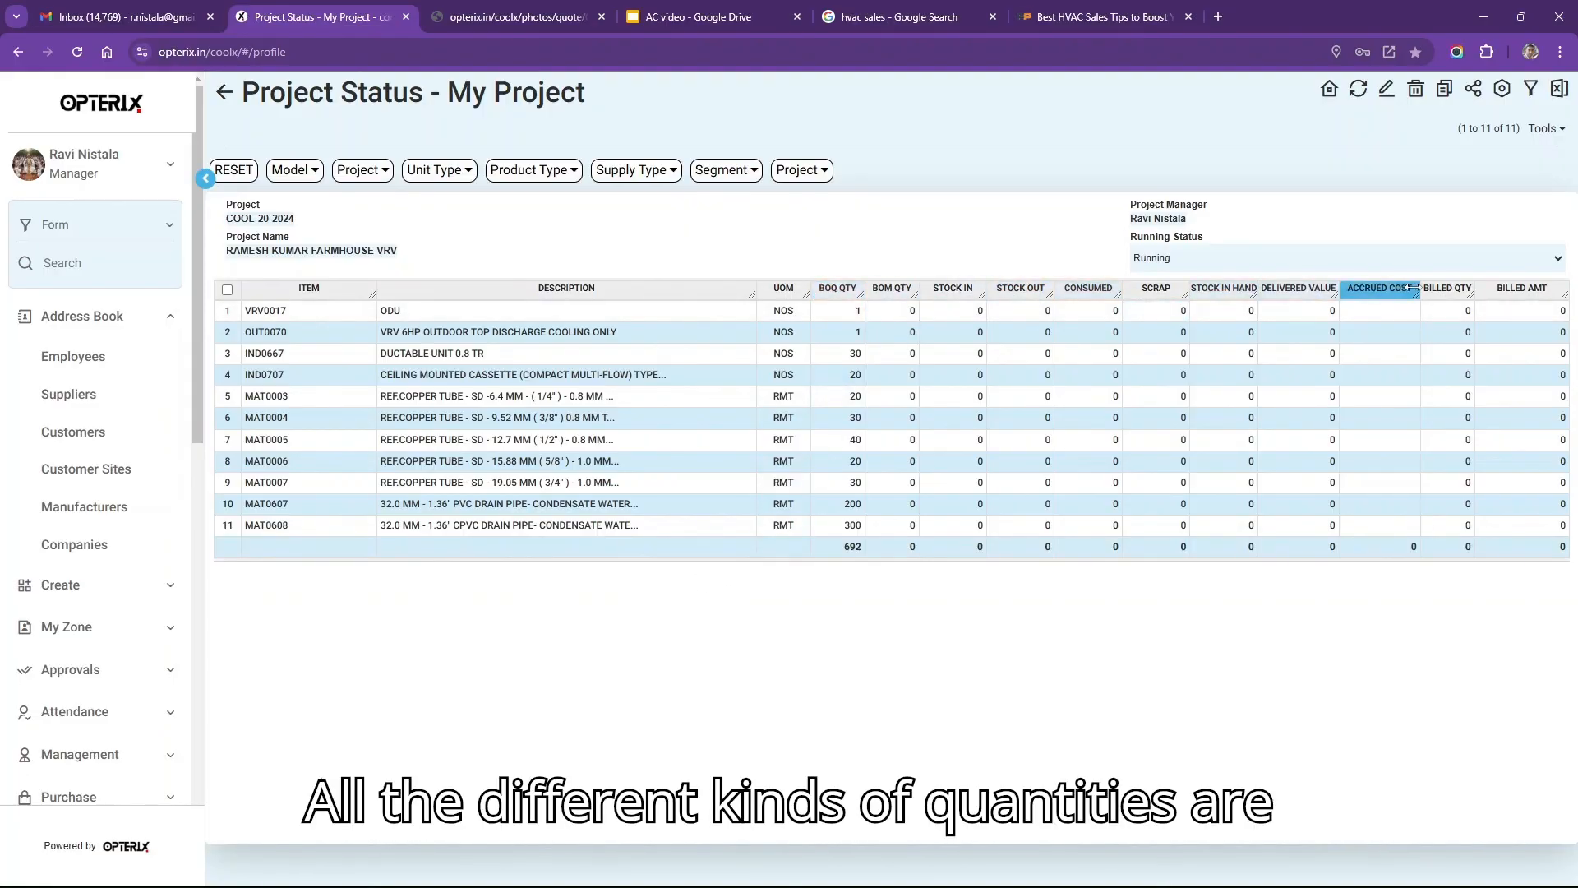
{"action": "left_click", "coordinate": [220, 97]}
{"action": "mouse_move", "coordinate": [383, 133]}
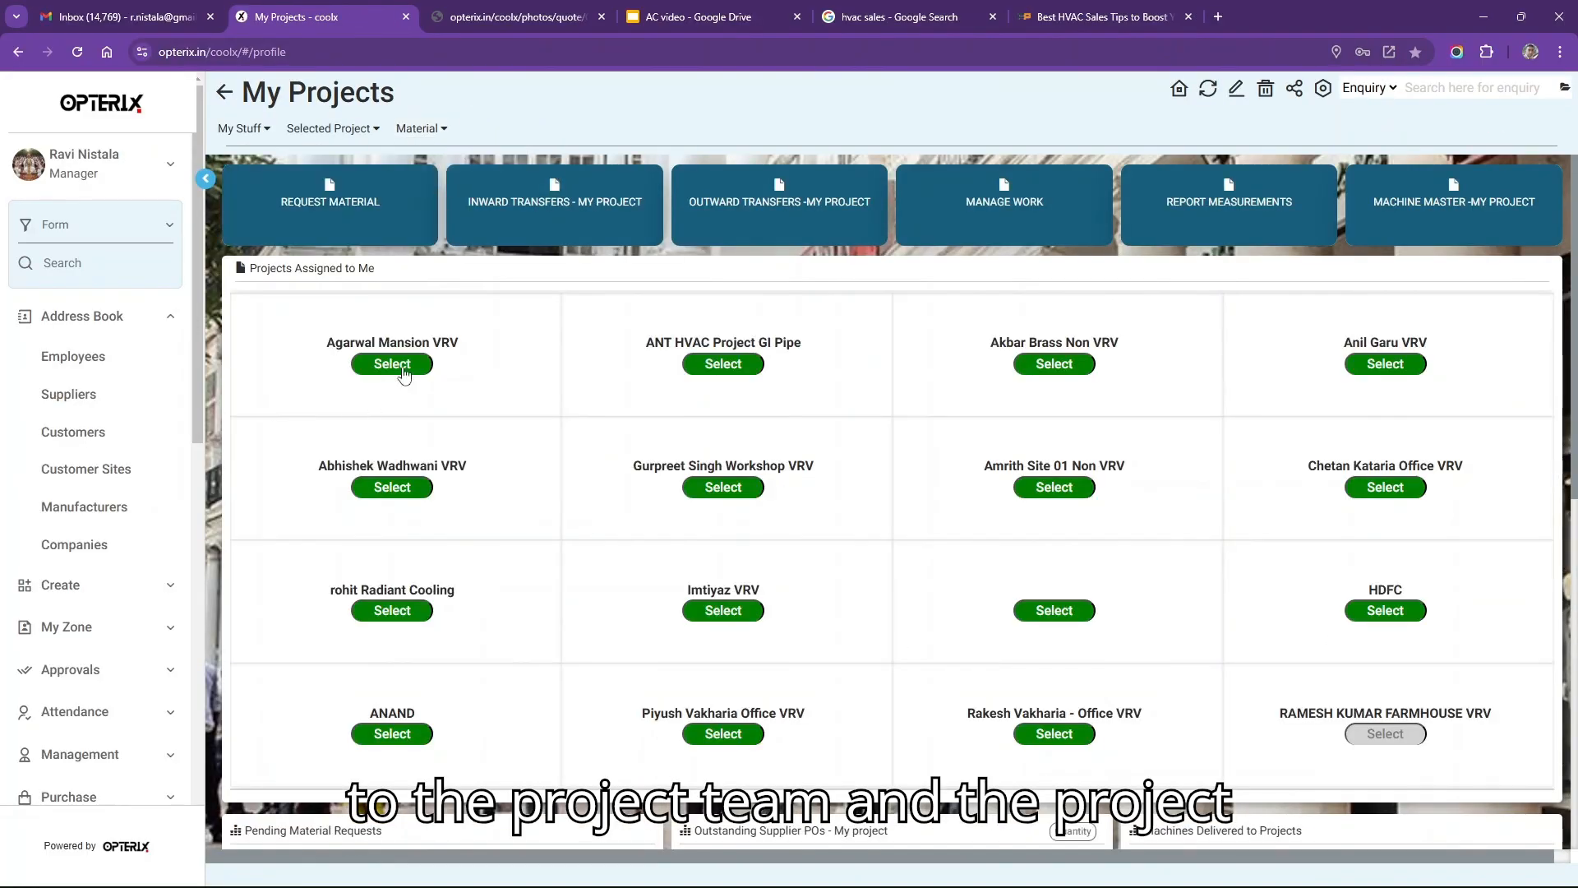